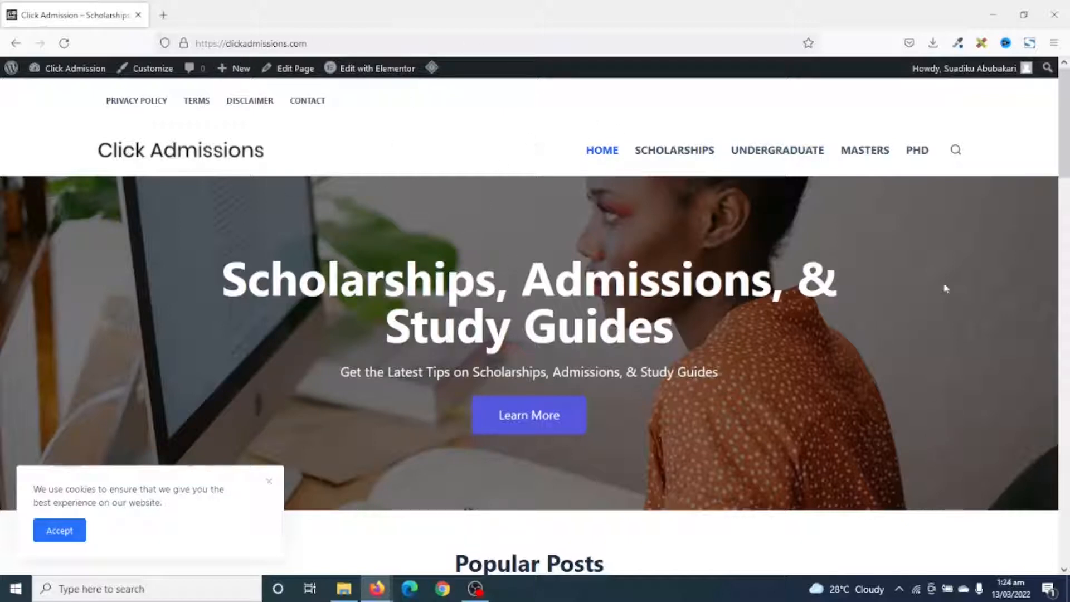
Look over the Click Admissions home page, from the hero banner and popular posts to the Latest Posts & Guides section.
scroll(686, 437, "down", 7)
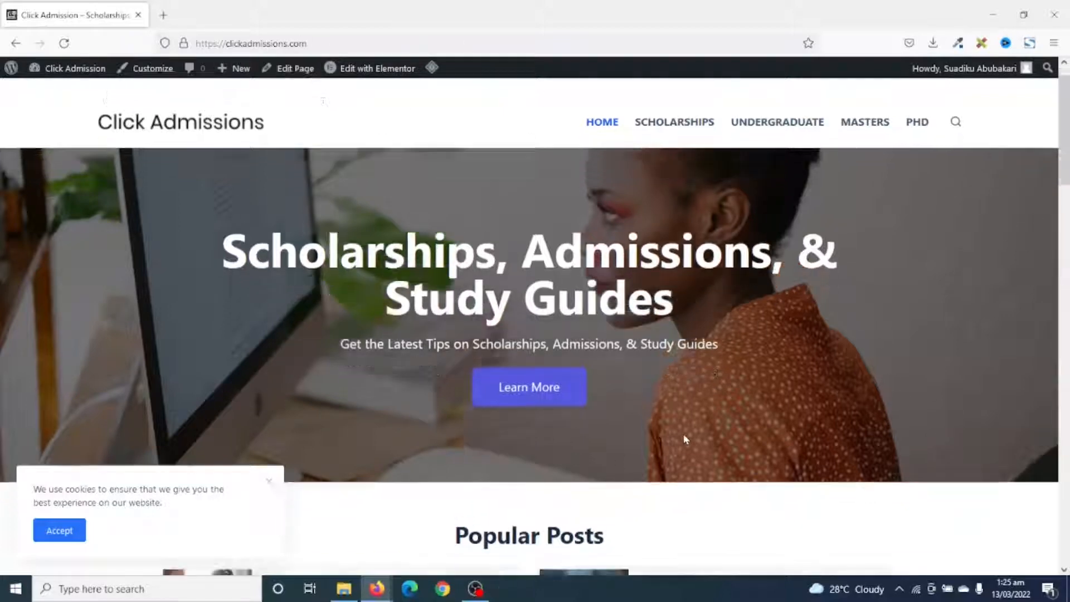
scroll(699, 326, "up", 1)
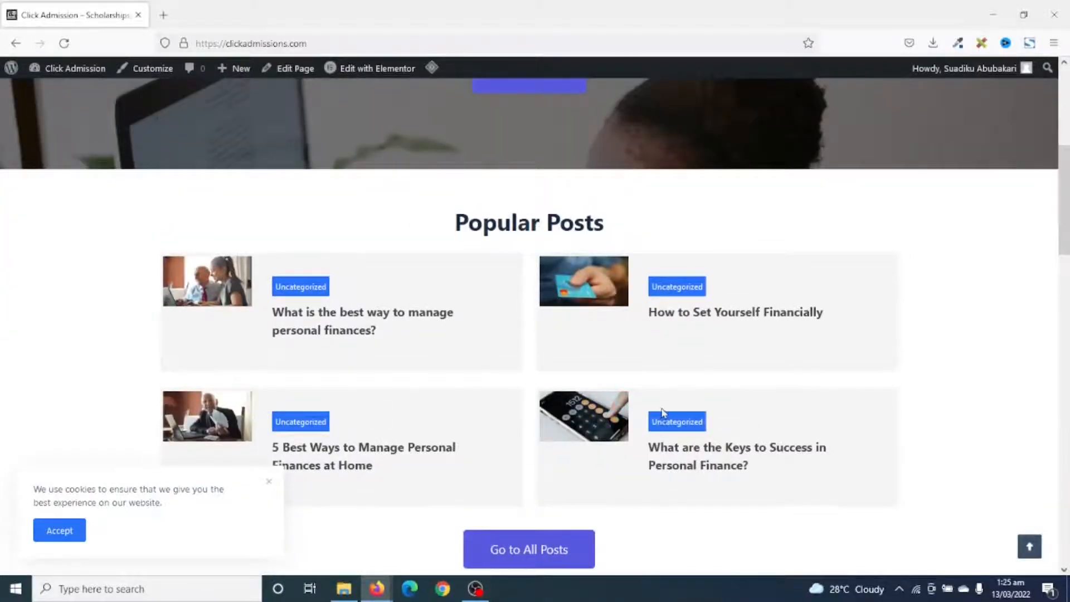
scroll(663, 413, "down", 6)
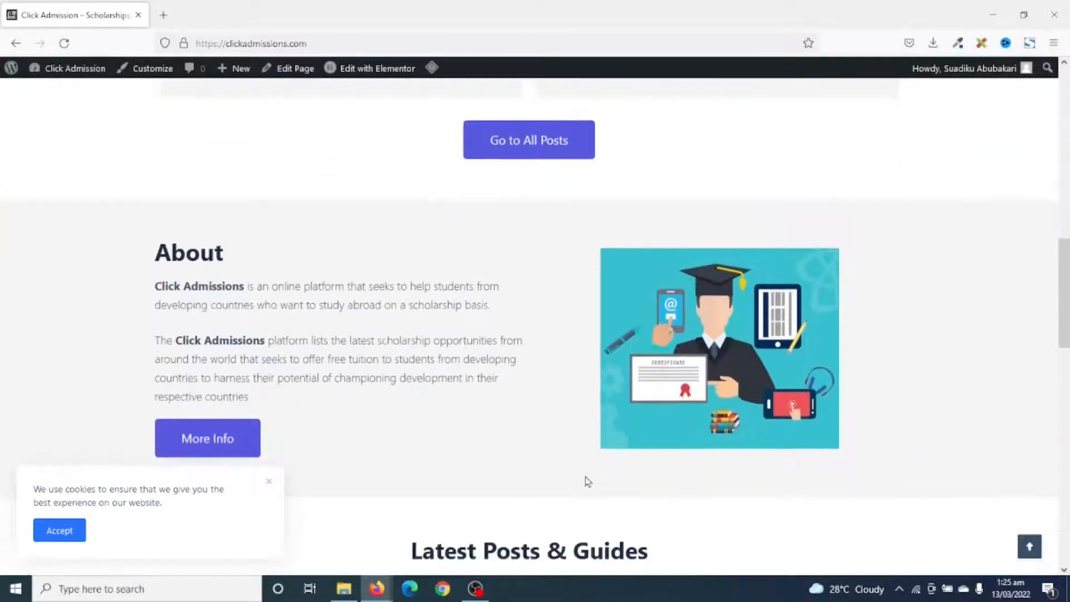
scroll(588, 481, "down", 4)
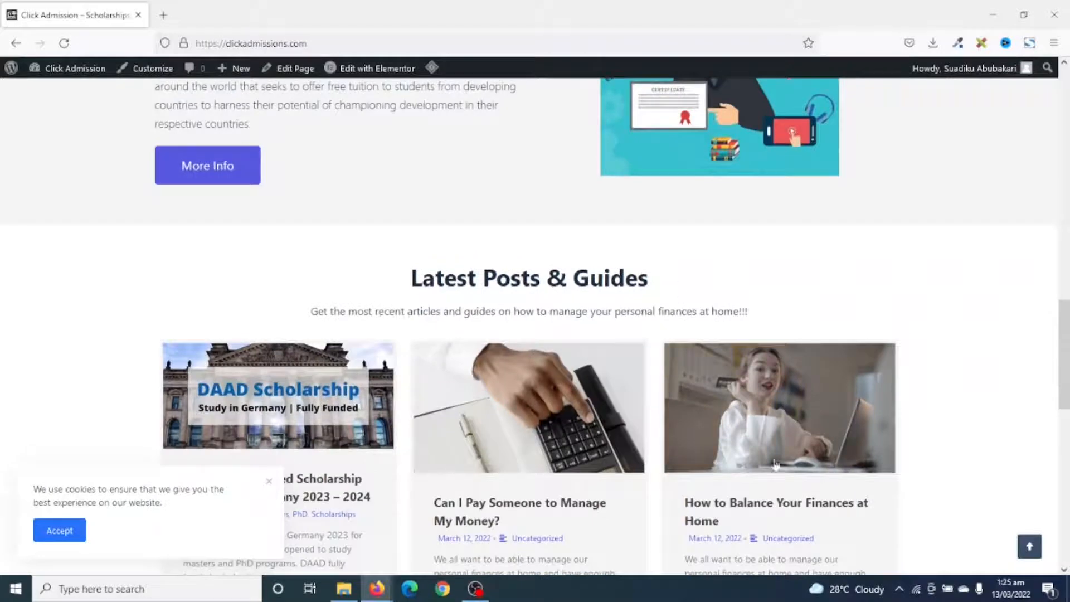
scroll(778, 463, "down", 5)
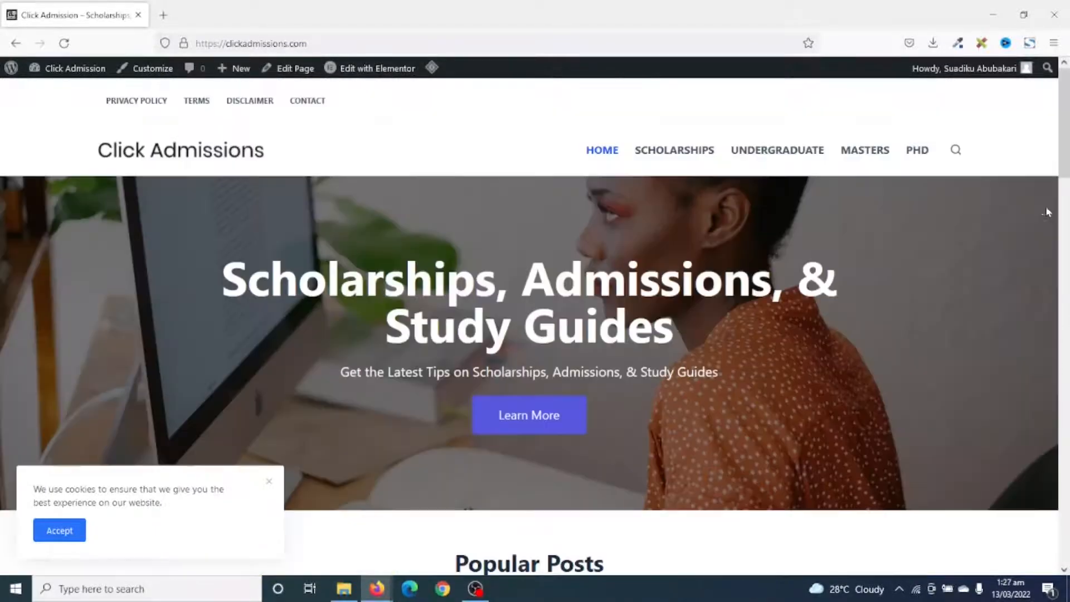
middle_click(1046, 205)
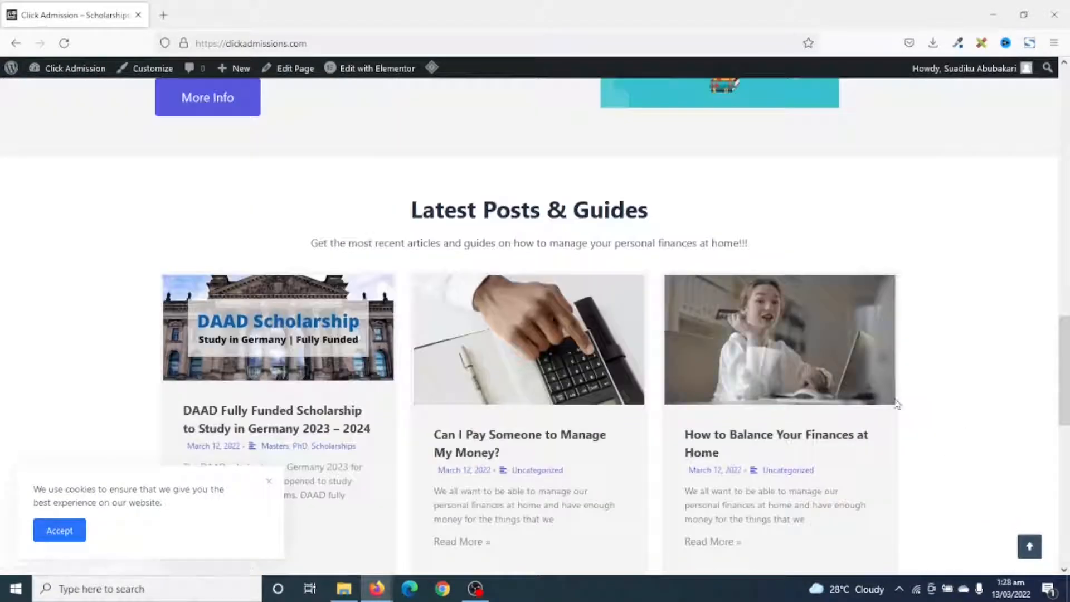
Open the DAAD Fully Funded Scholarship post from Latest Posts & Guides in a separate tab and switch to it.
right_click(288, 312)
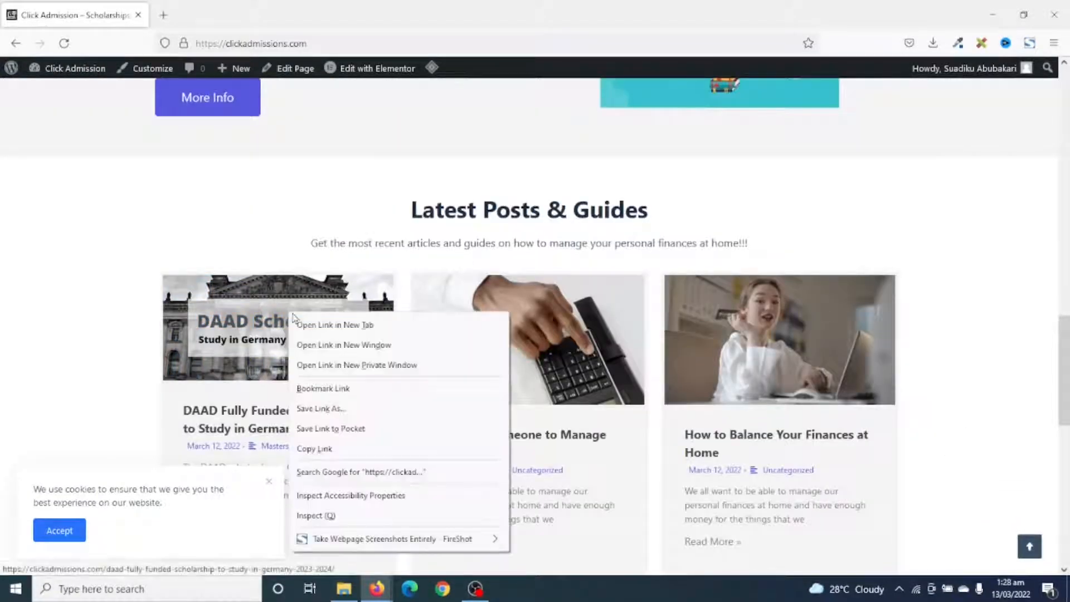
left_click(312, 320)
left_click(196, 16)
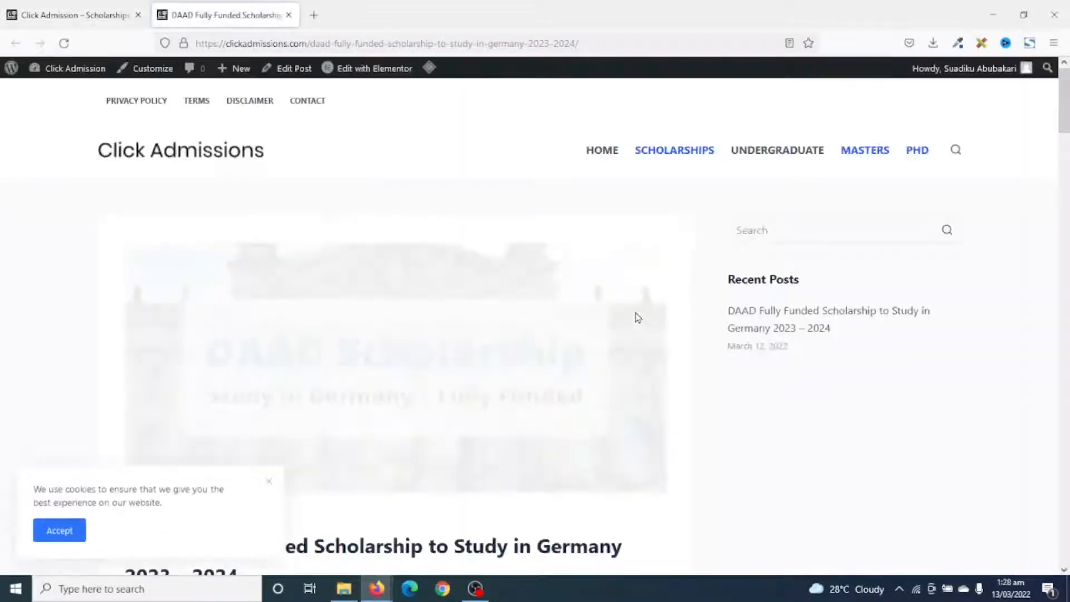
Examine the DAAD scholarship article's table of contents, summary, programs, selection criteria and documentation sections, and close the article.
scroll(638, 314, "down", 5)
scroll(639, 314, "down", 8)
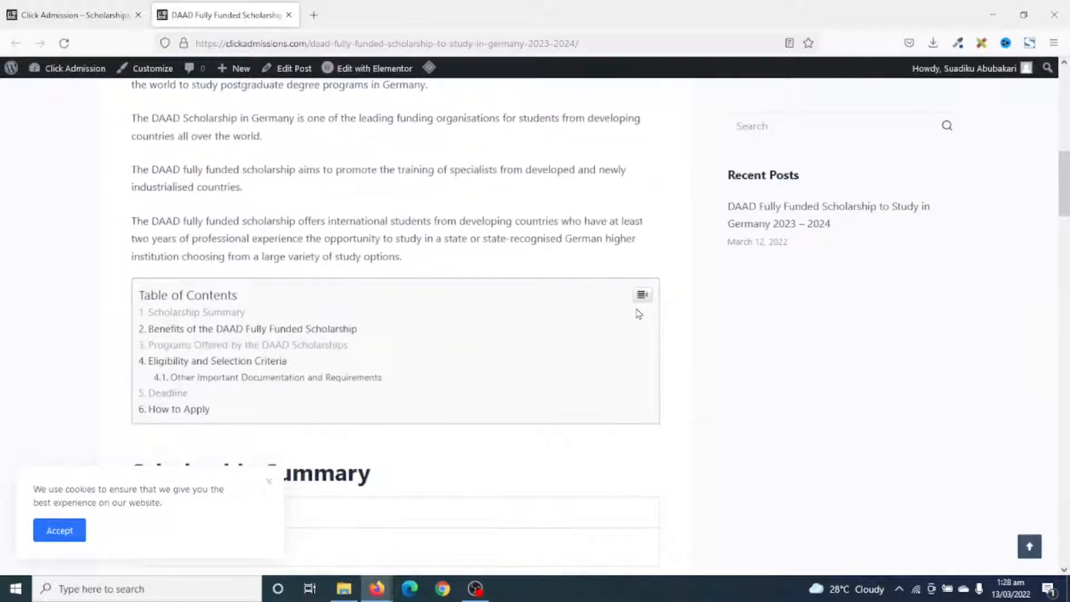
scroll(636, 314, "up", 2)
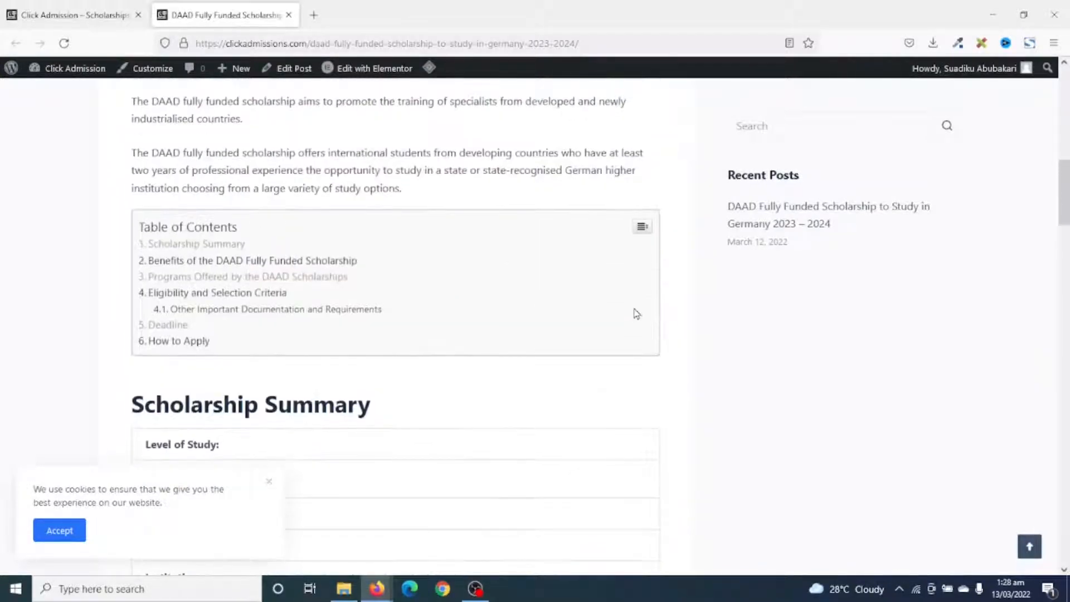
scroll(613, 295, "up", 2)
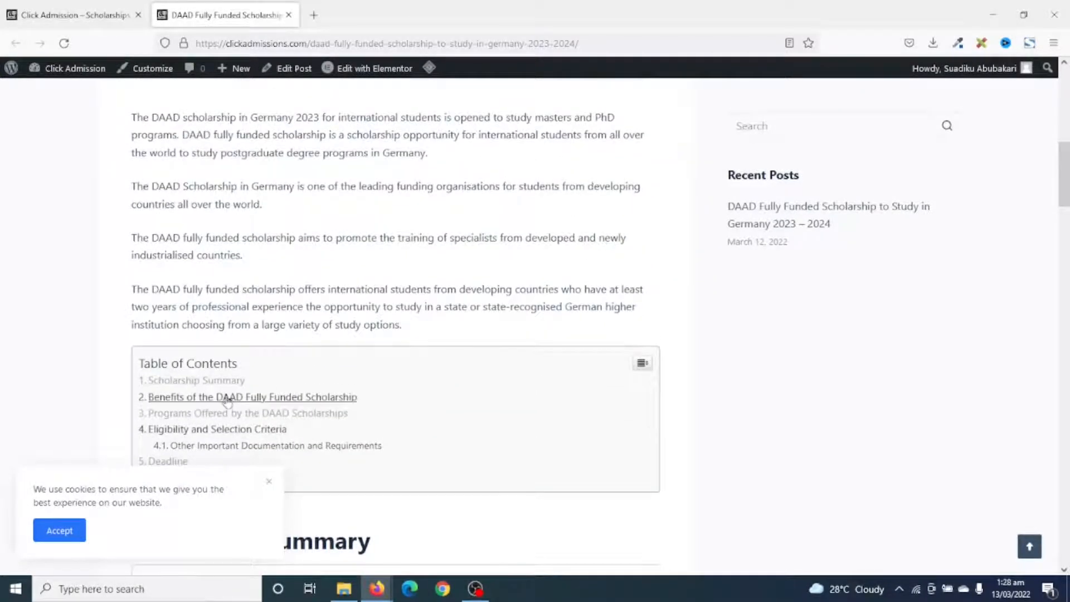
scroll(227, 401, "down", 5)
scroll(367, 335, "up", 4)
scroll(367, 335, "down", 14)
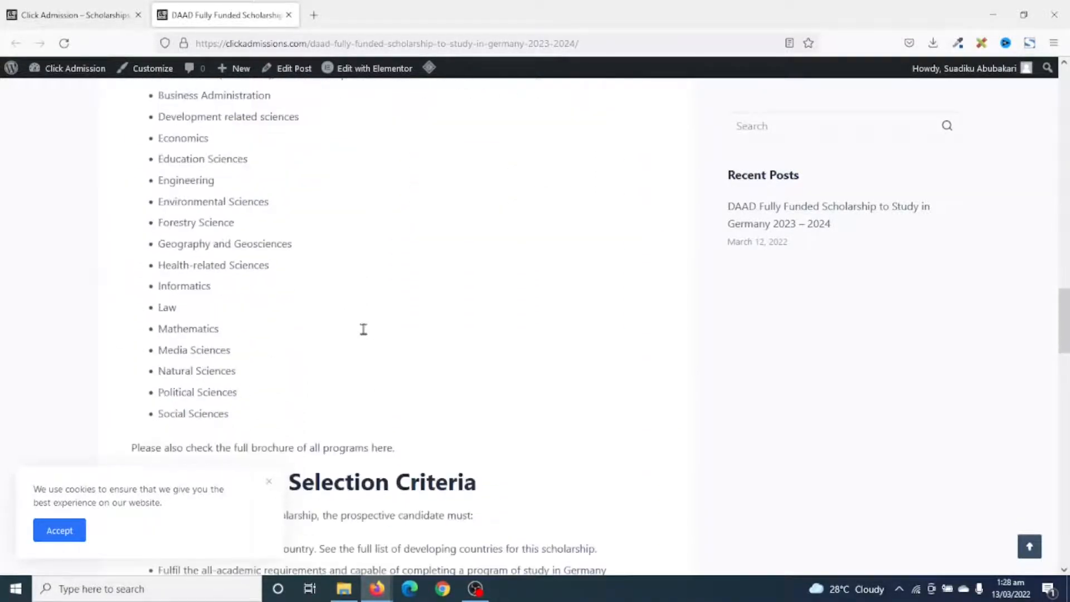
scroll(364, 329, "down", 8)
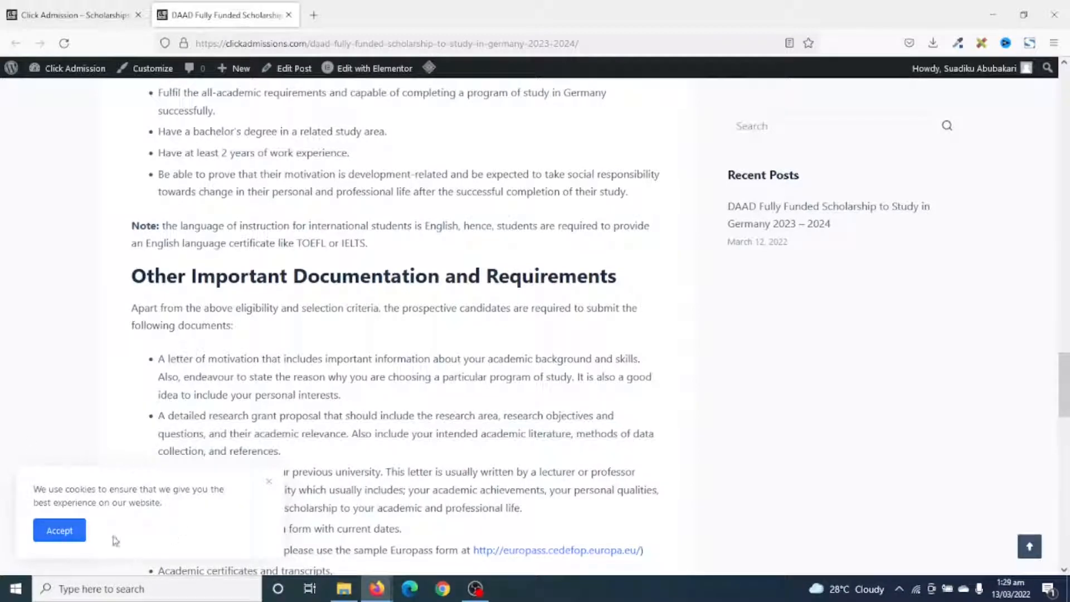
key("ctrl+w")
middle_click(1037, 155)
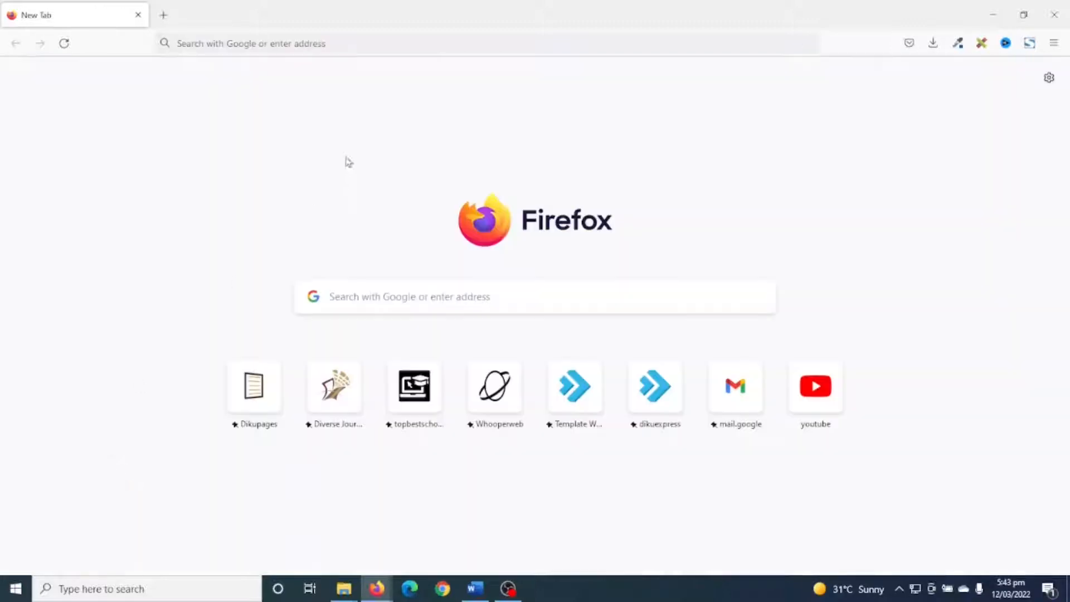
Go to the Whooper Web hosting site at whooperweb.com.
left_click(345, 44)
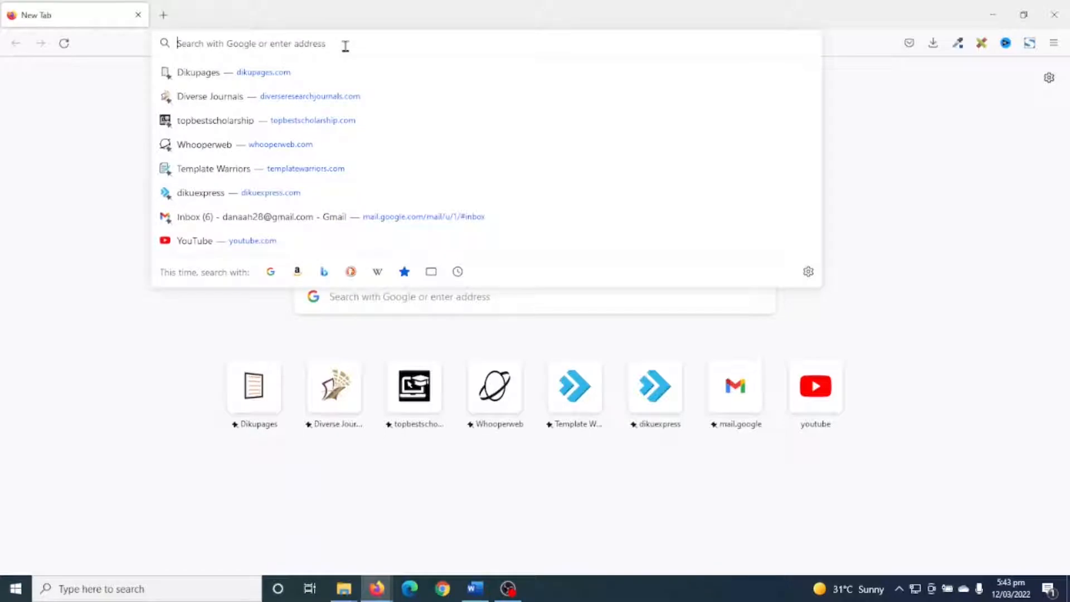
type("https://dikupages.com")
type("ww")
key("Return")
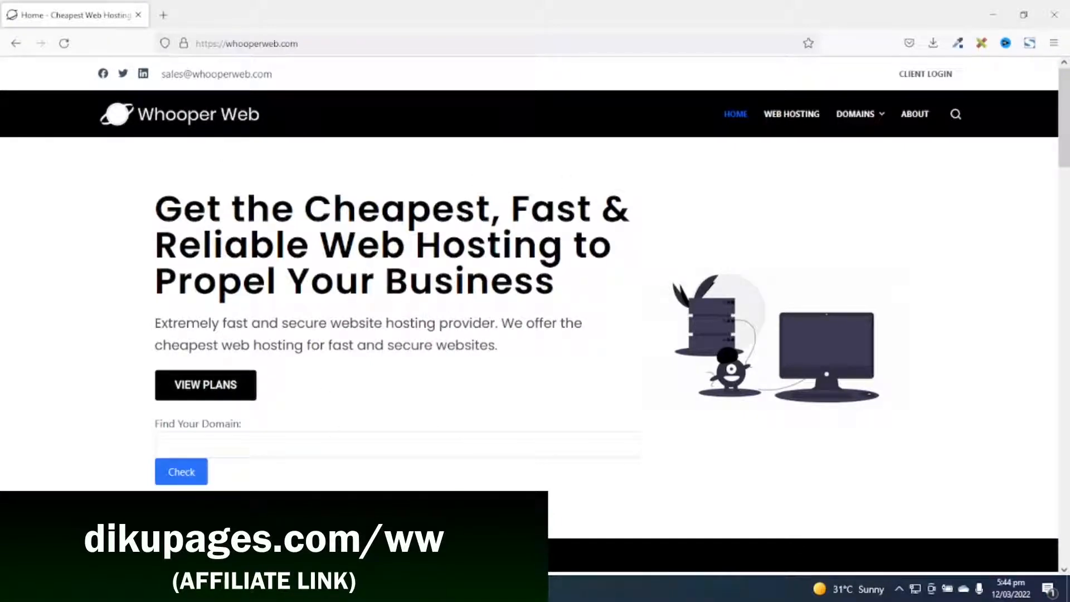
View Whooper Web's hosting plans and choose the Unlimited plan at $5.00 per month.
left_click(187, 387)
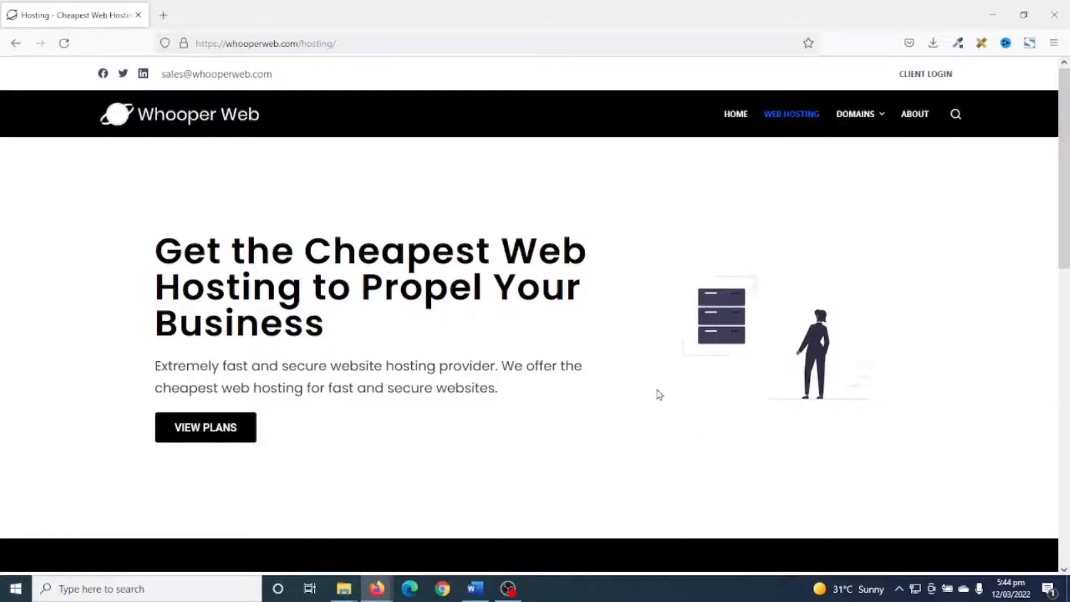
scroll(658, 395, "down", 10)
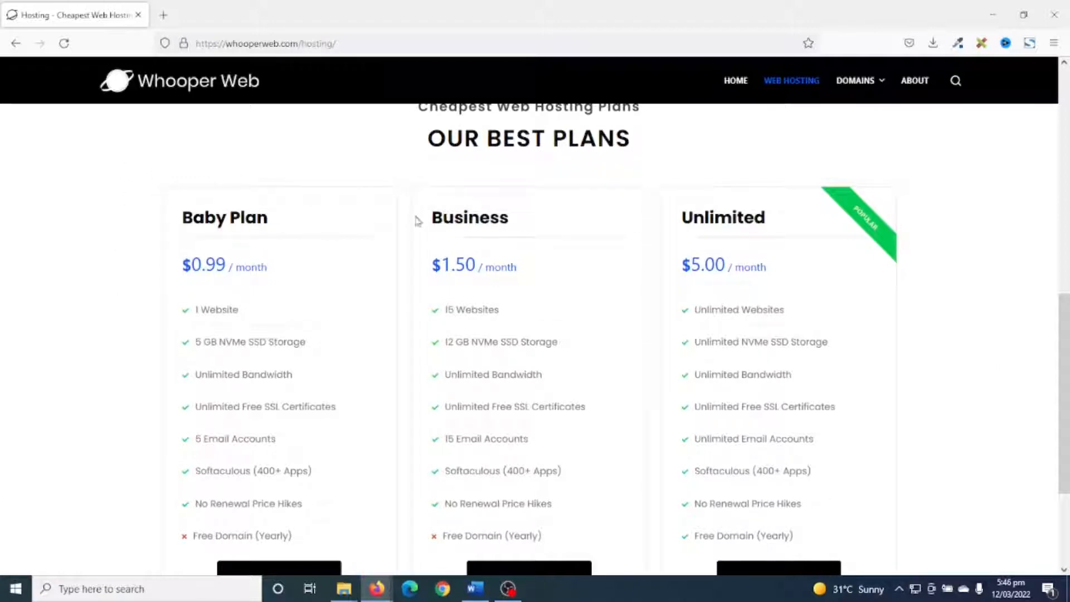
scroll(788, 504, "down", 1)
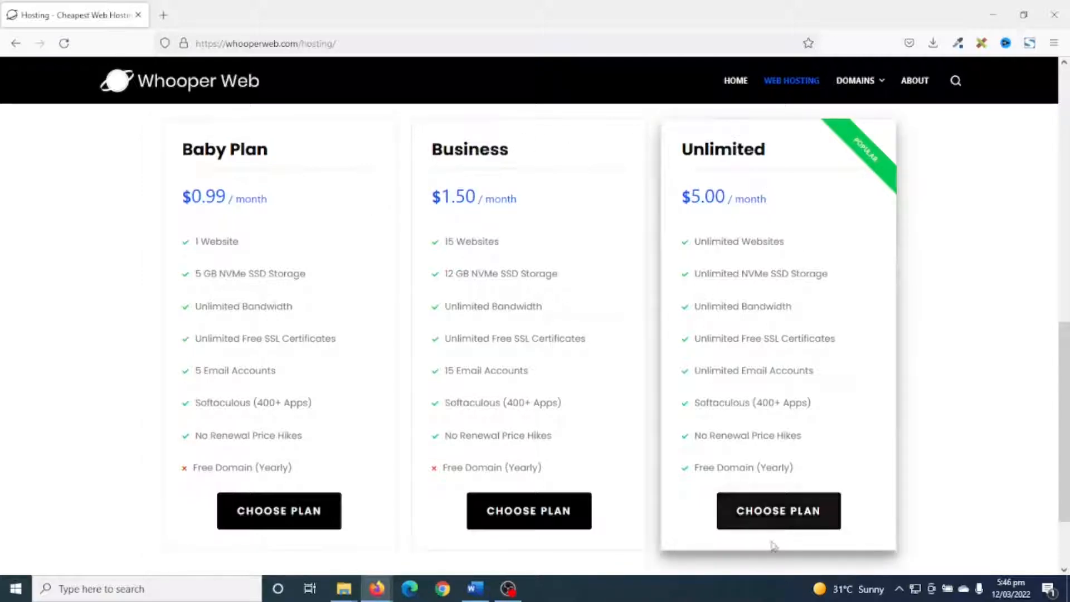
left_click(779, 516)
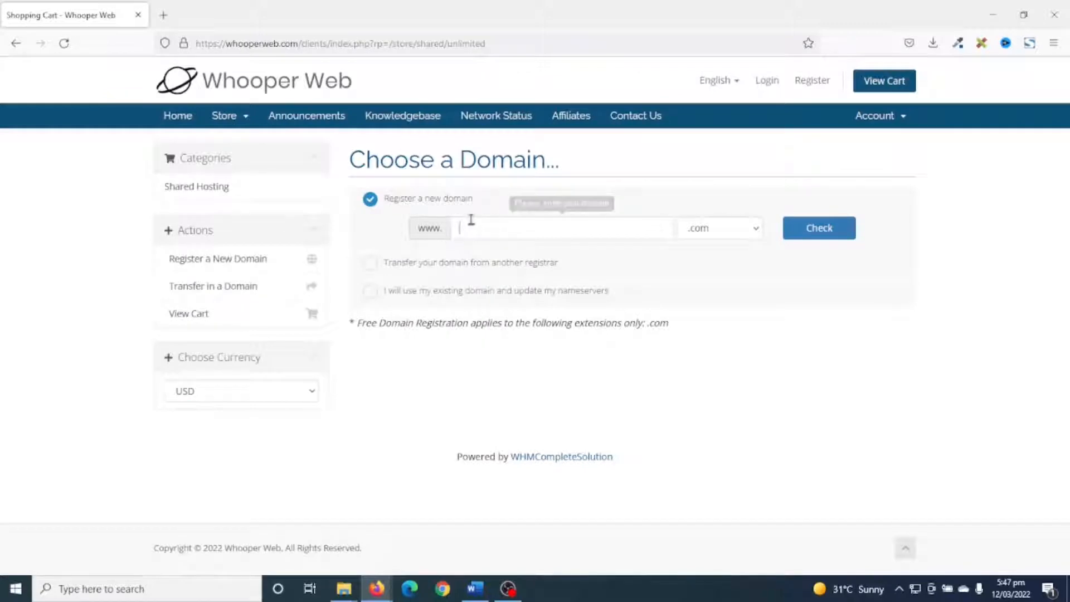
Check the availability of clickadmissions.com as a newly registered domain and continue with it.
left_click(438, 264)
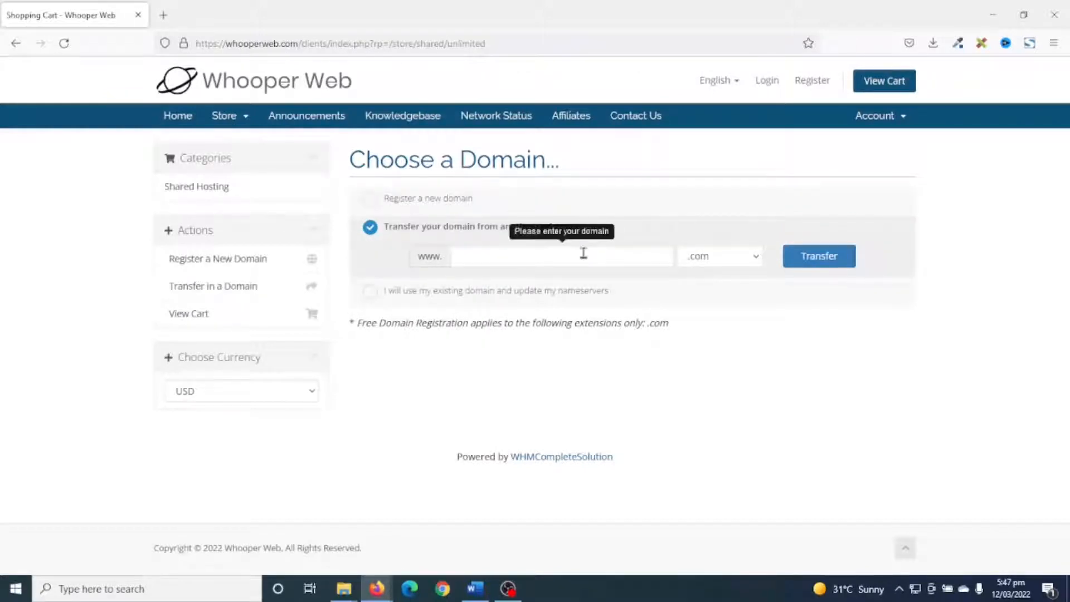
left_click(448, 295)
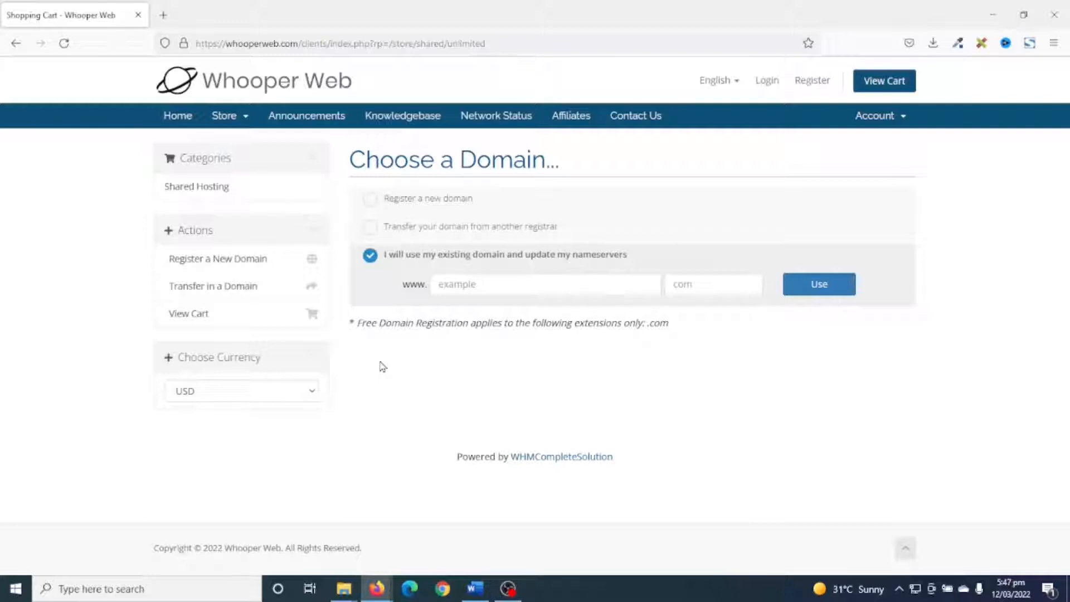
left_click(426, 203)
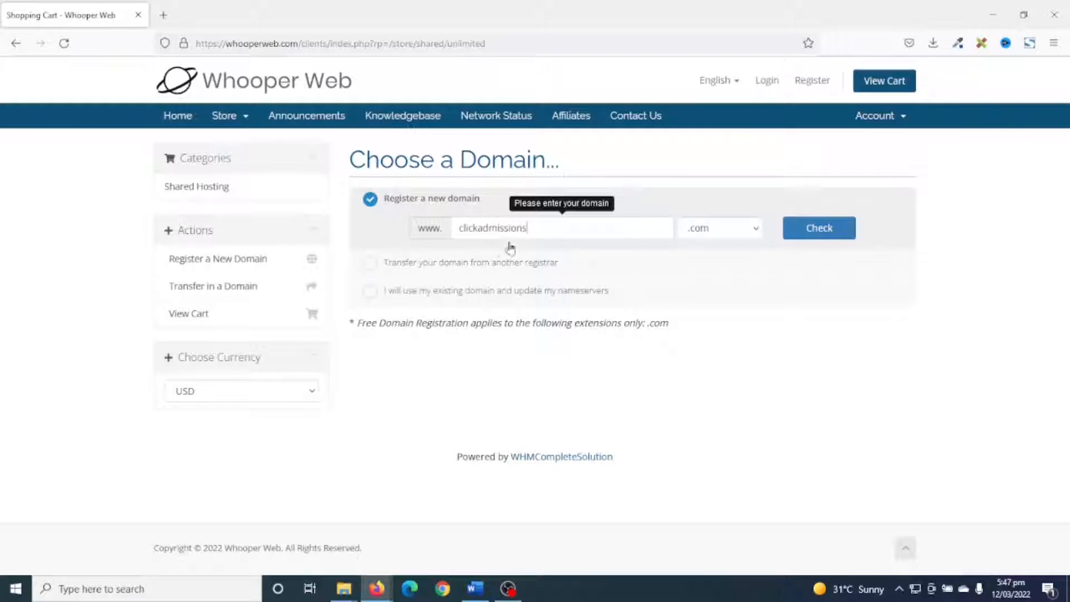
left_click(737, 235)
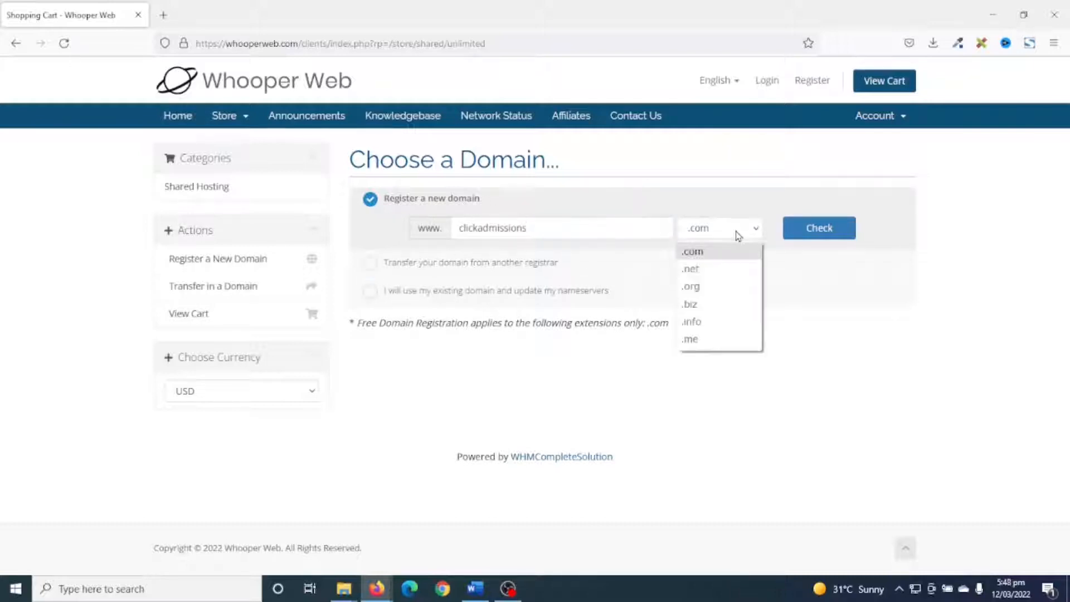
left_click(702, 256)
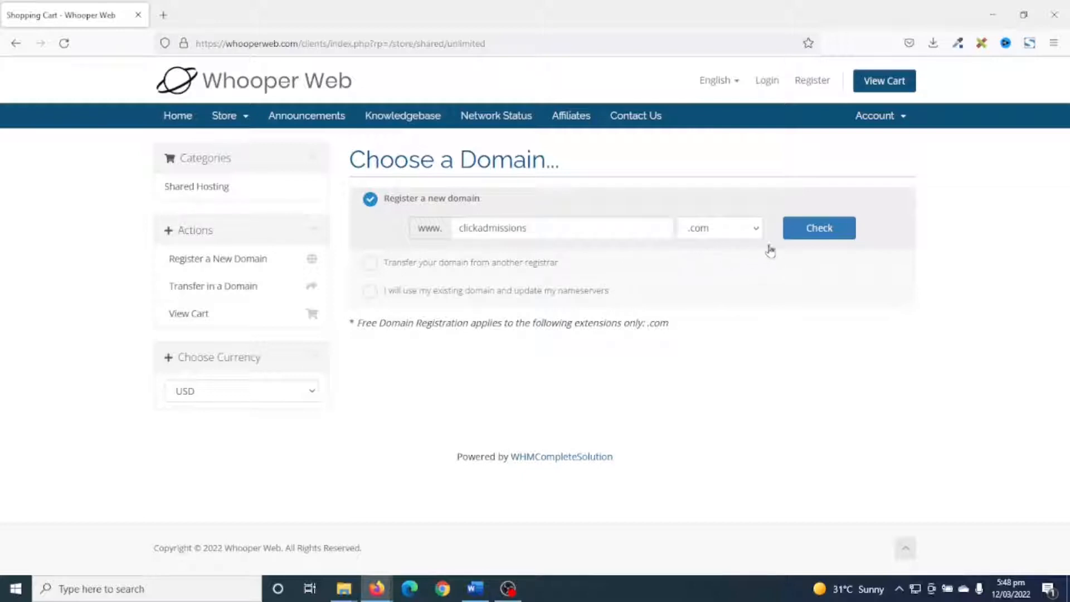
left_click(815, 228)
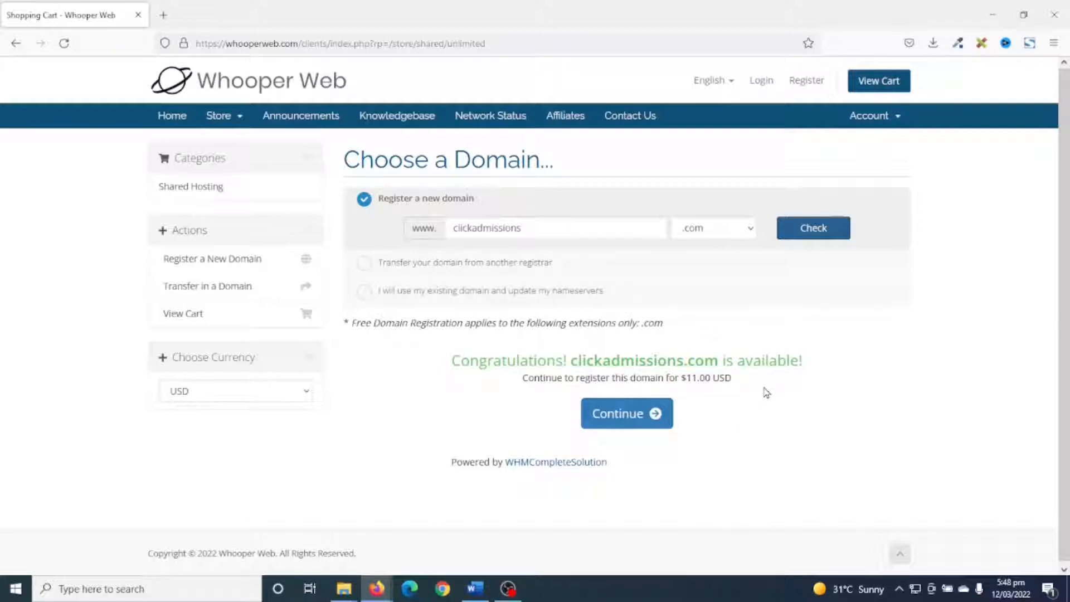
left_click(618, 422)
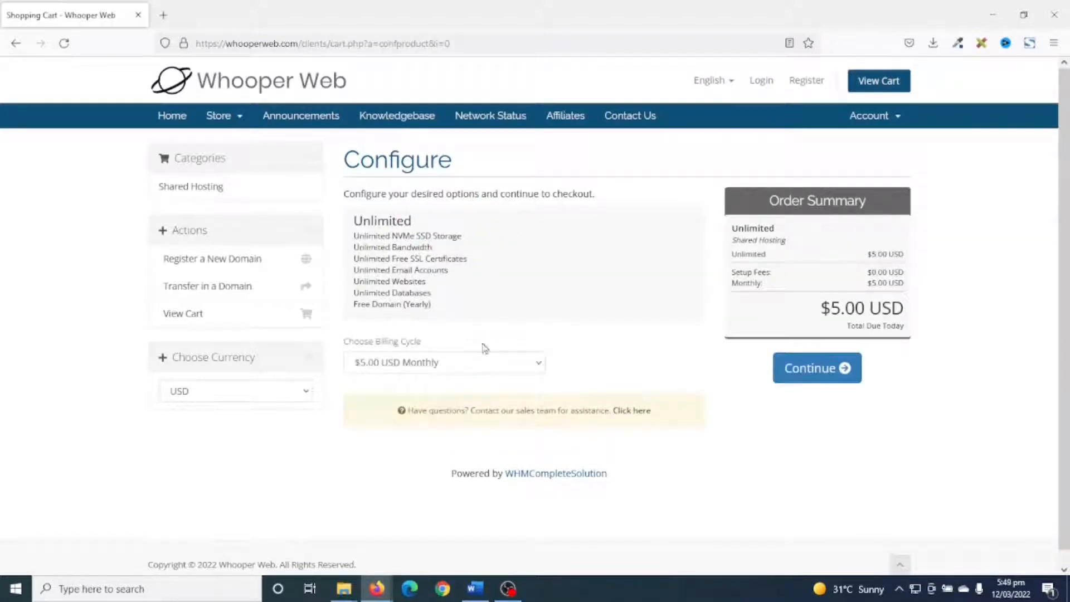
Set the billing cycle to $156.60 USD Triennially (Free Domain) and continue to the domain configuration.
left_click(433, 367)
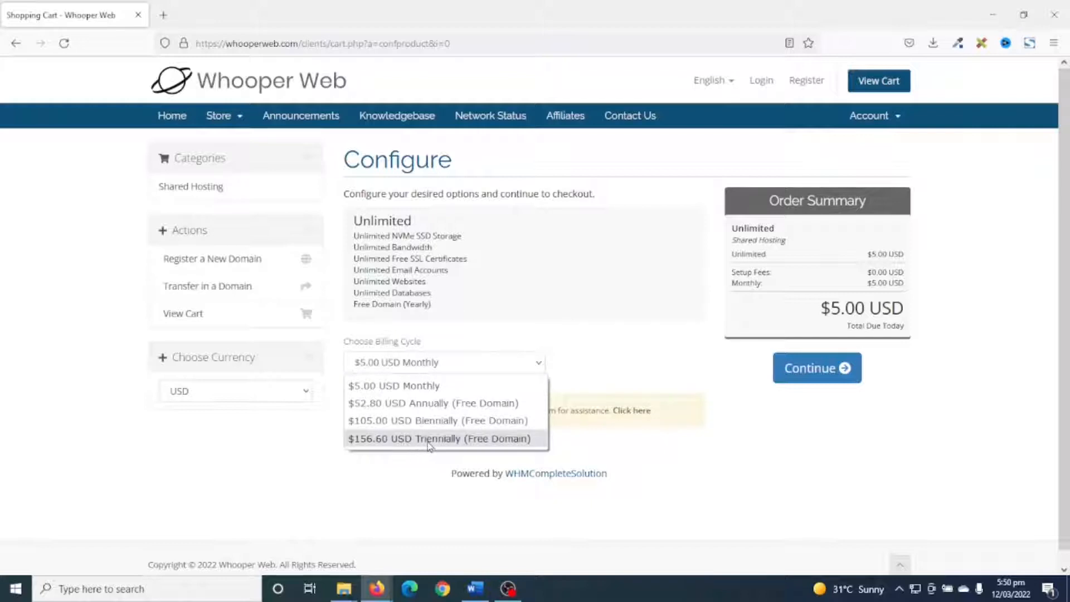
left_click(428, 439)
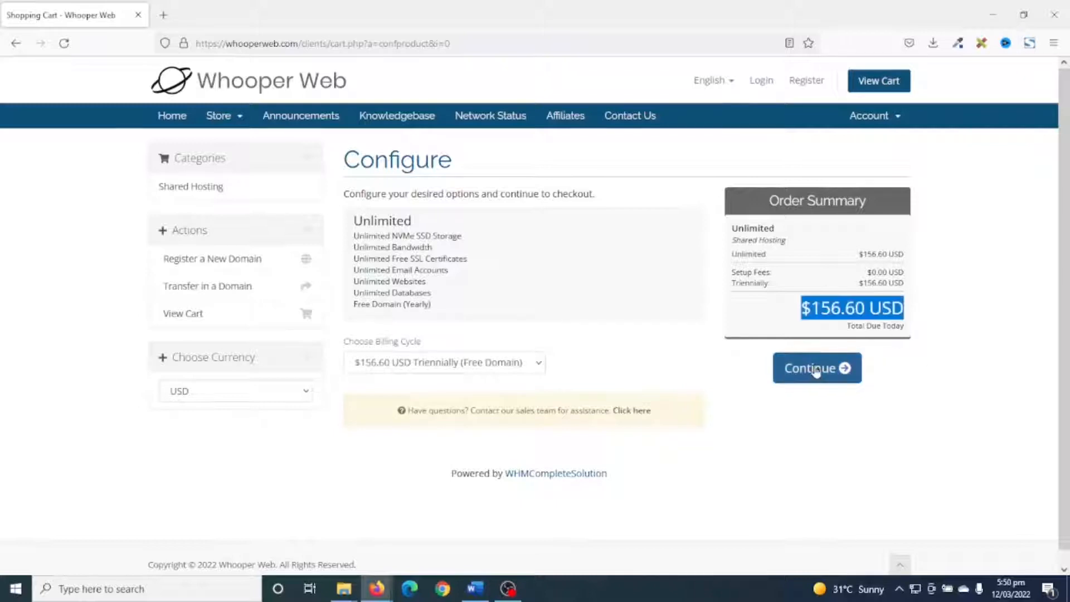
left_click(816, 372)
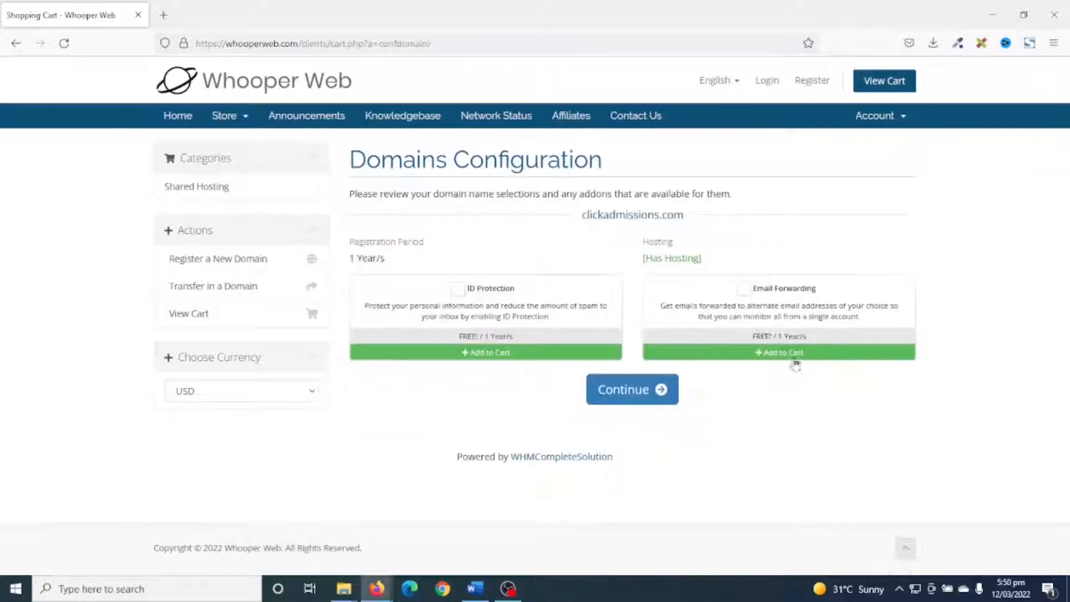
Add the free ID Protection and Email Forwarding add-ons to clickadmissions.com and continue to the order review.
left_click(458, 290)
left_click(743, 289)
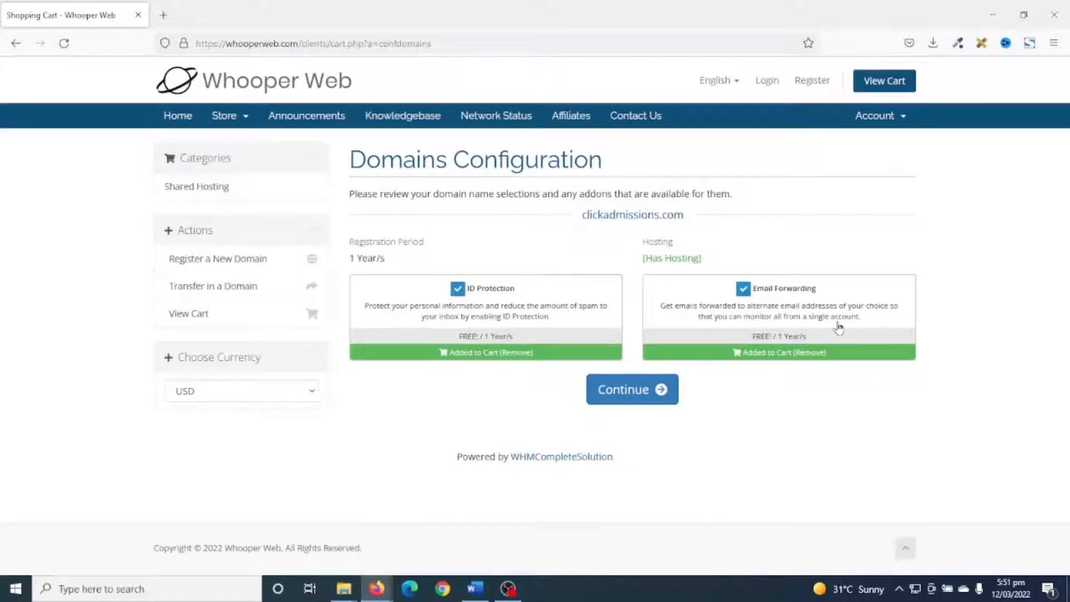
left_click(623, 397)
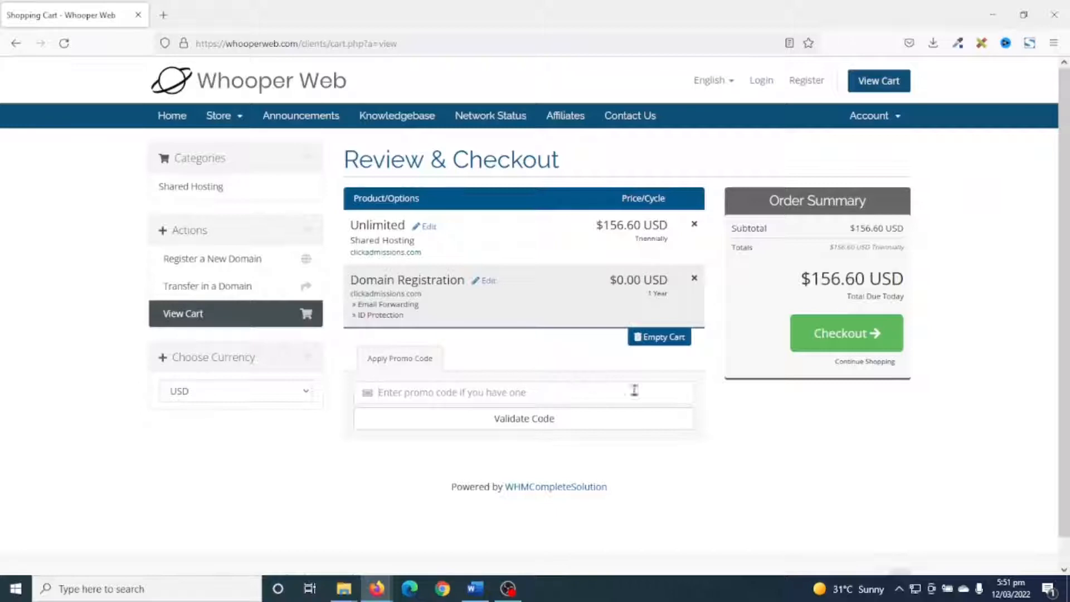
Proceed to checkout and review the personal information, billing address, account security and payment sections of the form.
left_click(844, 334)
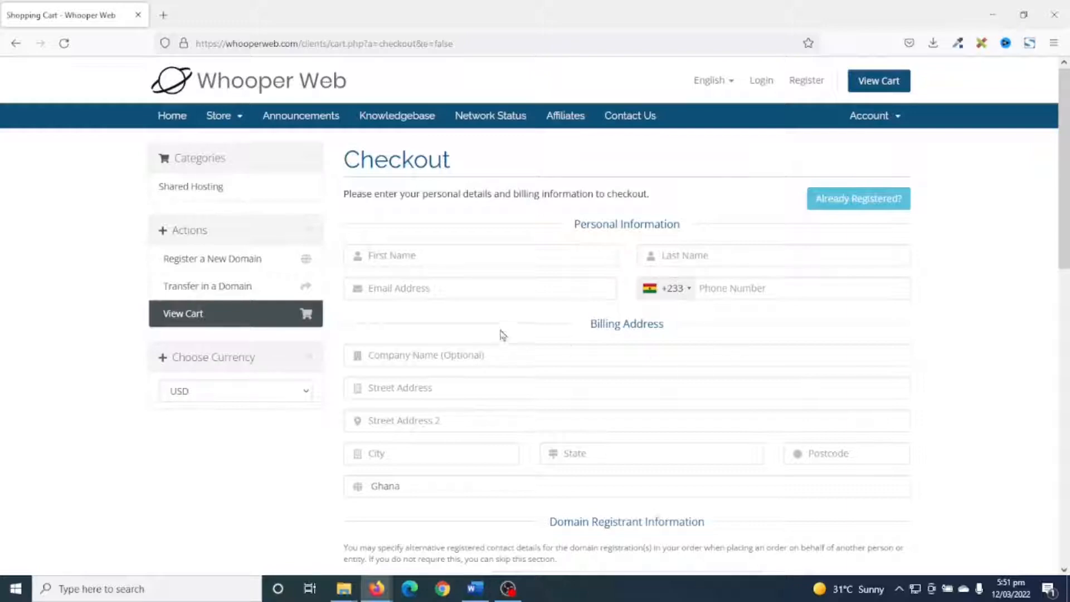
scroll(665, 424, "down", 3)
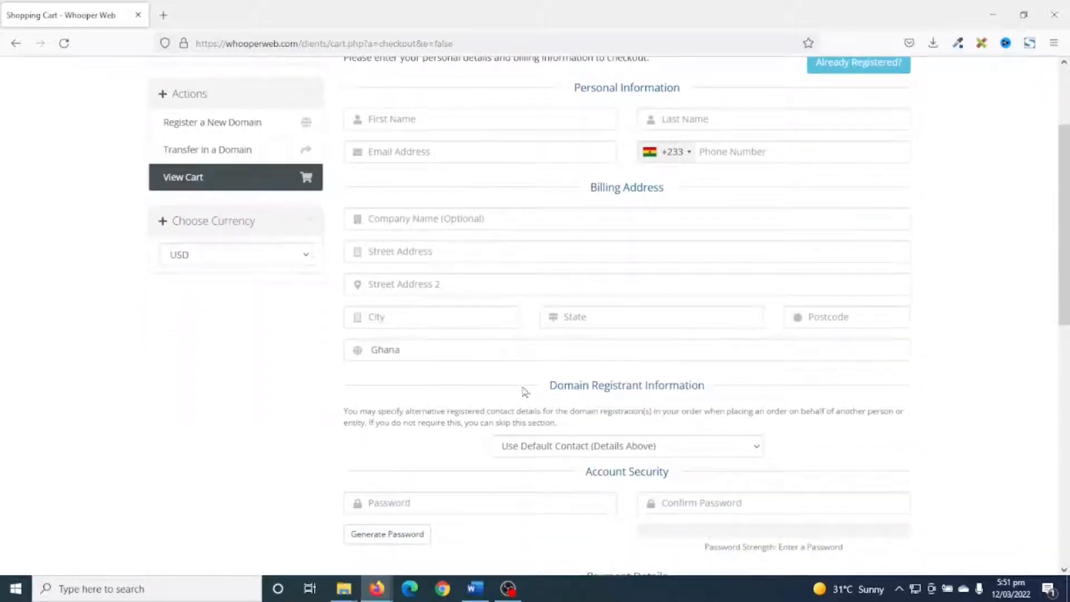
scroll(694, 479, "down", 2)
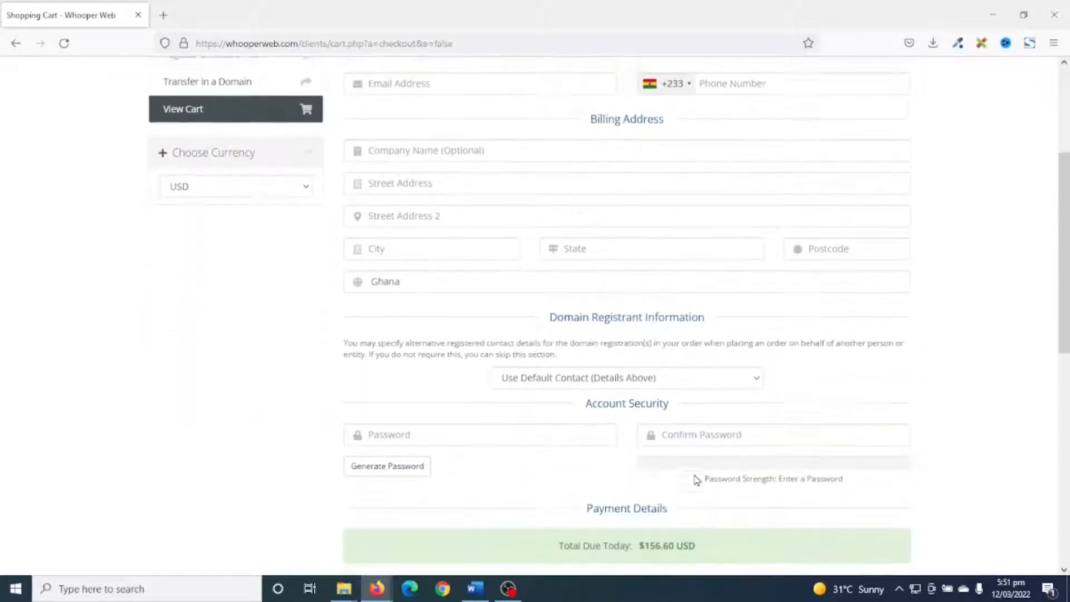
scroll(688, 477, "up", 5)
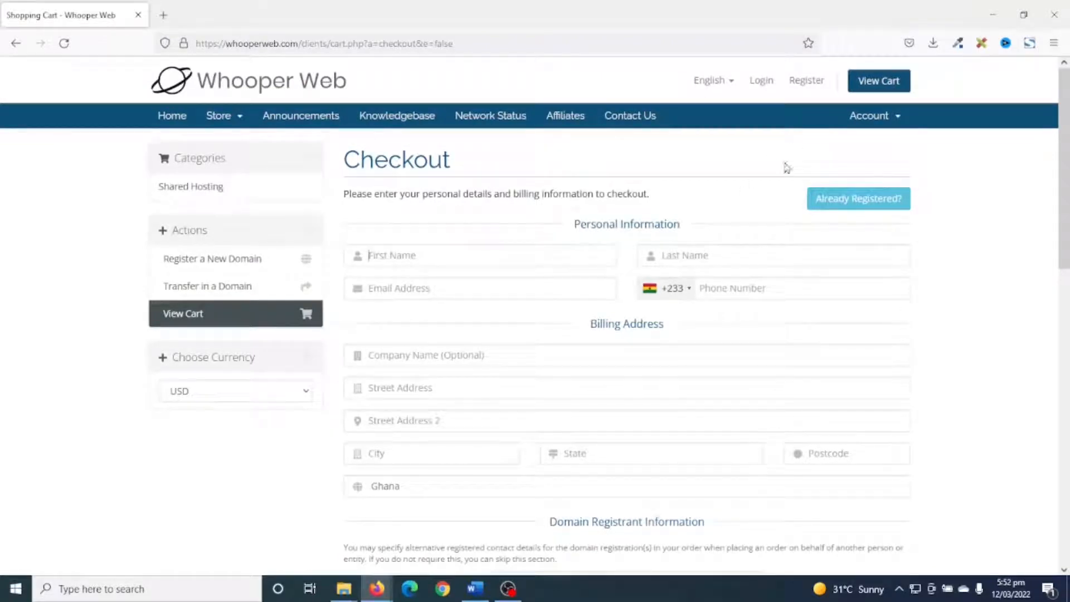
Fill in the existing customer's e-mail and password, accept the Terms of Service, complete the order with the captcha characters and continue to the client area.
left_click(859, 206)
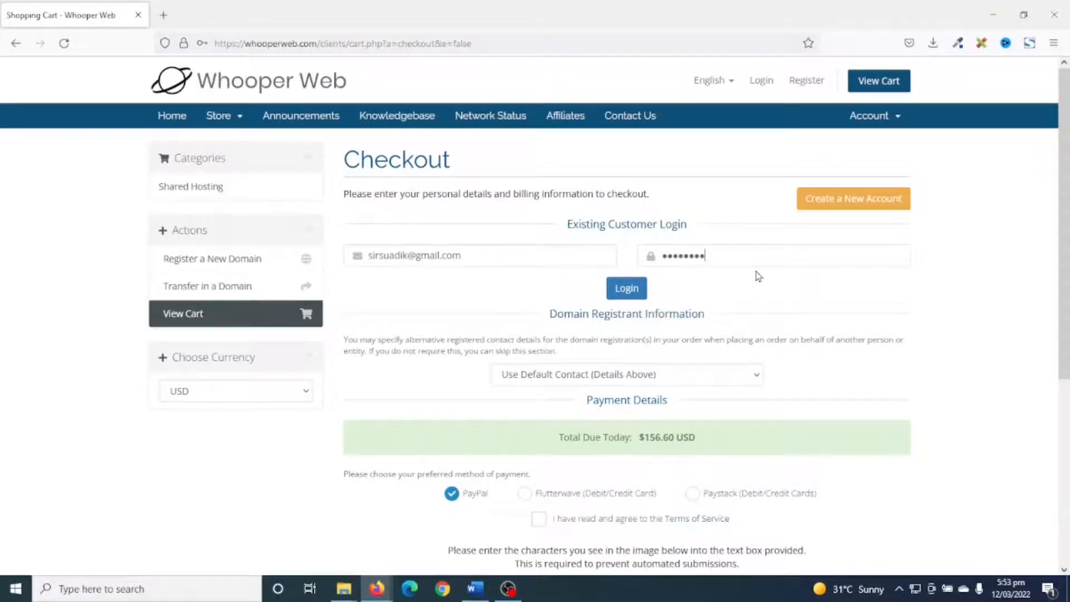
scroll(759, 276, "down", 3)
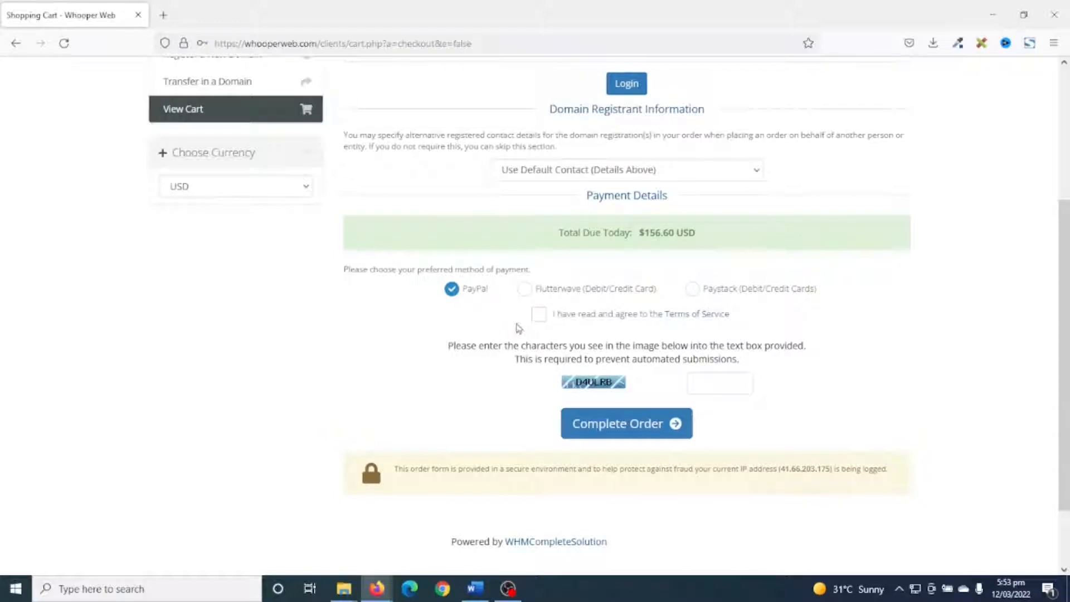
left_click(547, 316)
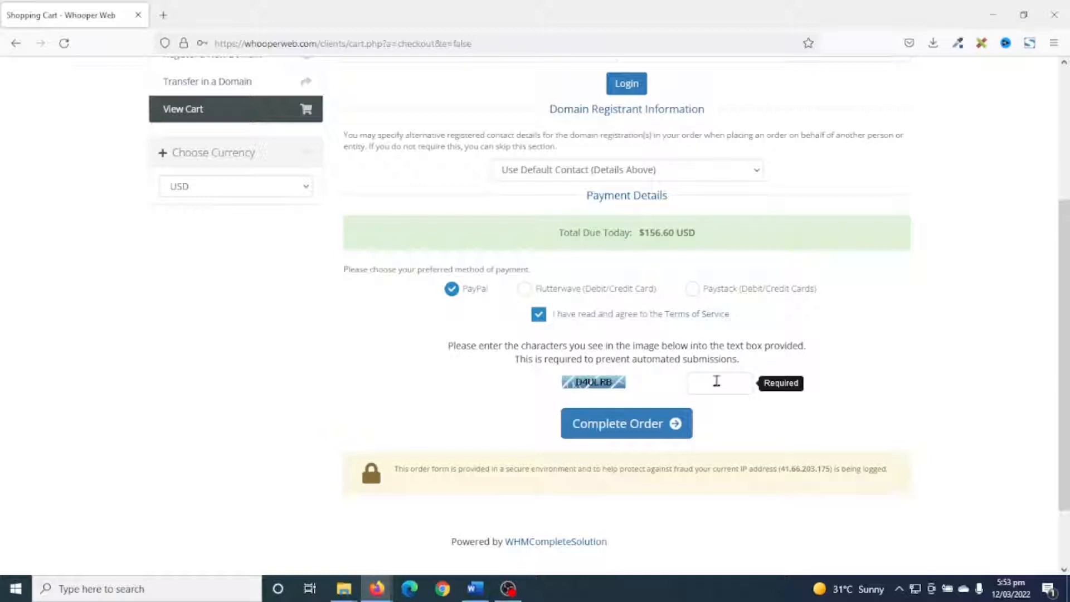
type("D4ULRB")
left_click(627, 422)
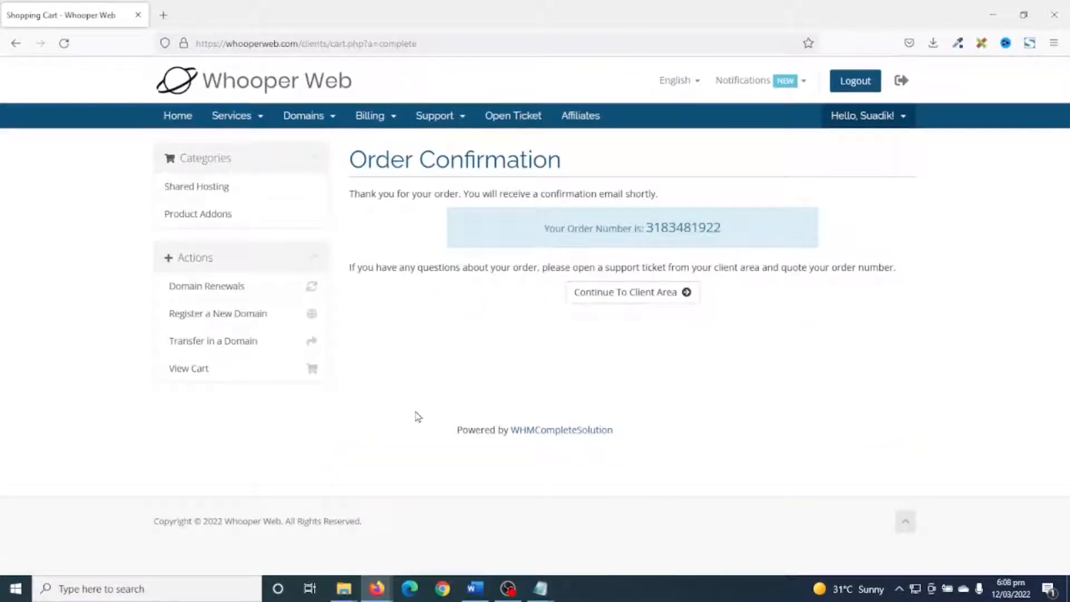
left_click(617, 303)
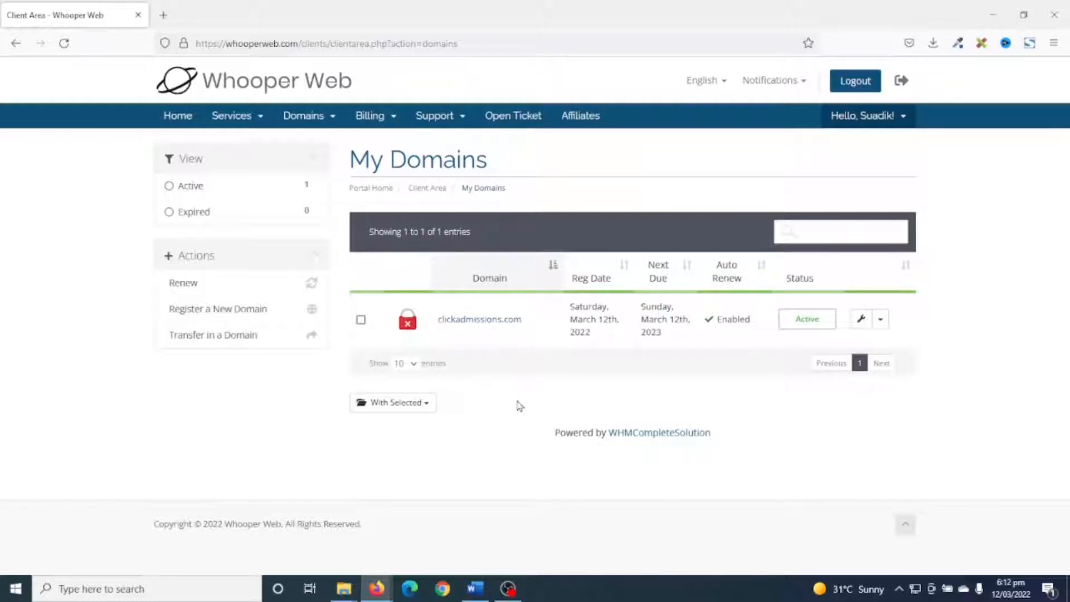
Open the Gmail inbox in a new tab and verify the registrant e-mail for clickadmissions.com through the link in Namecheap's verification message.
left_click(164, 15)
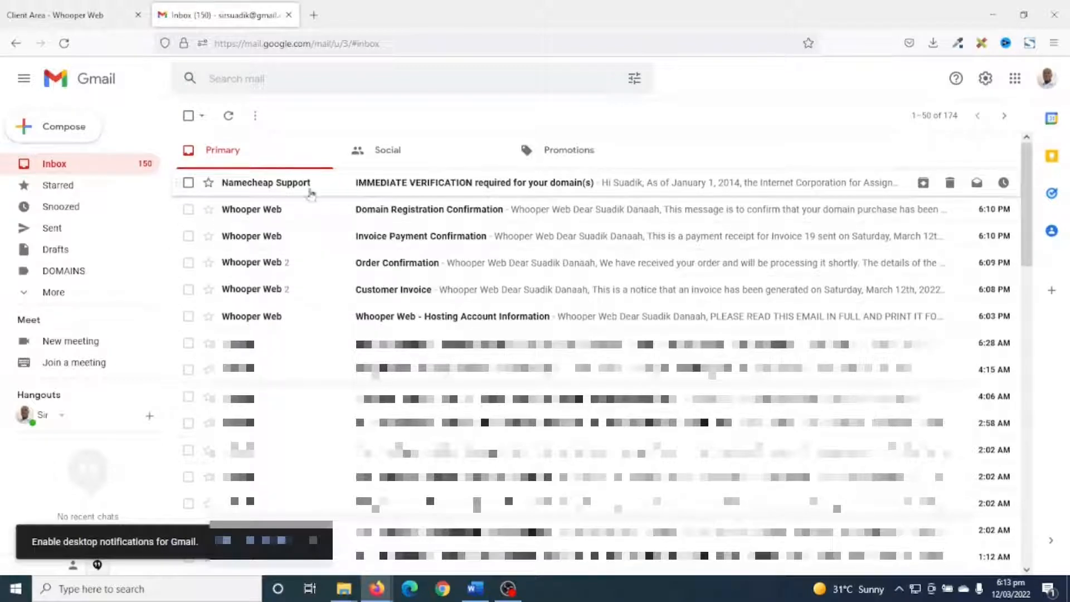
left_click(392, 189)
scroll(424, 279, "down", 5)
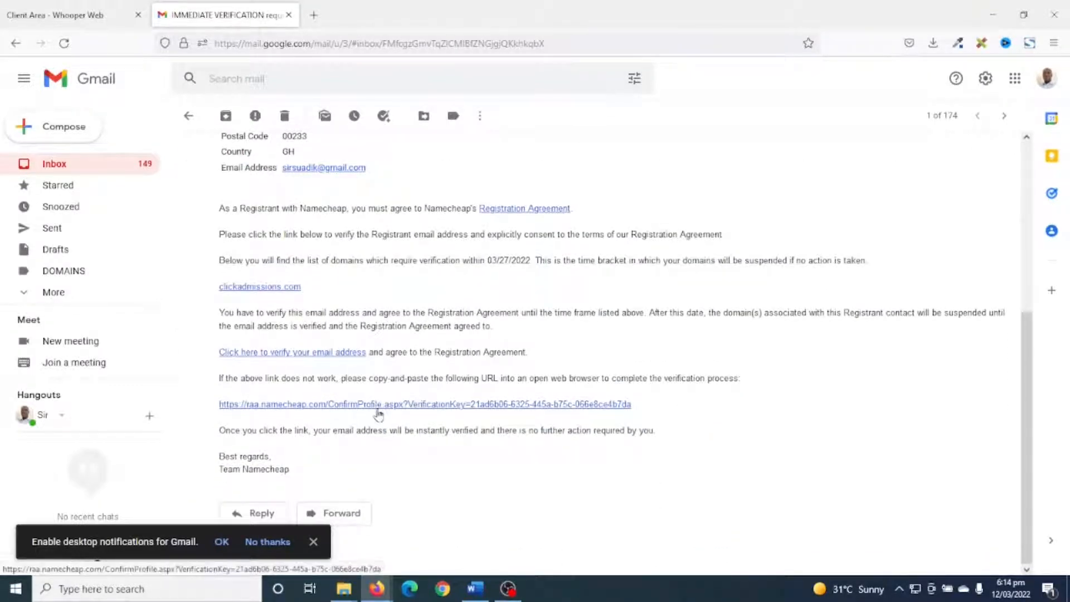
left_click(378, 411)
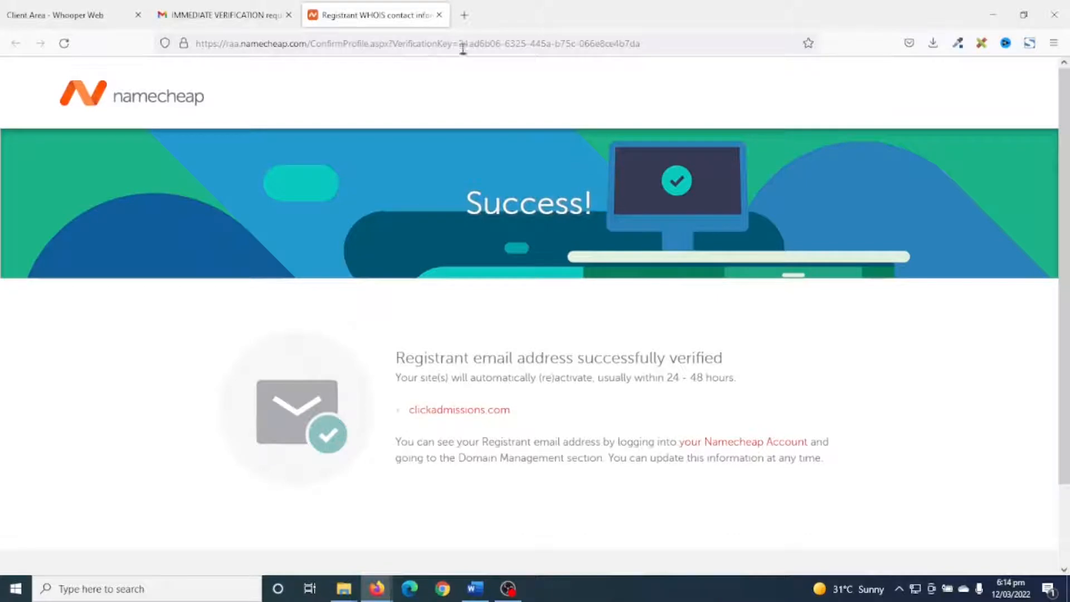
left_click(438, 15)
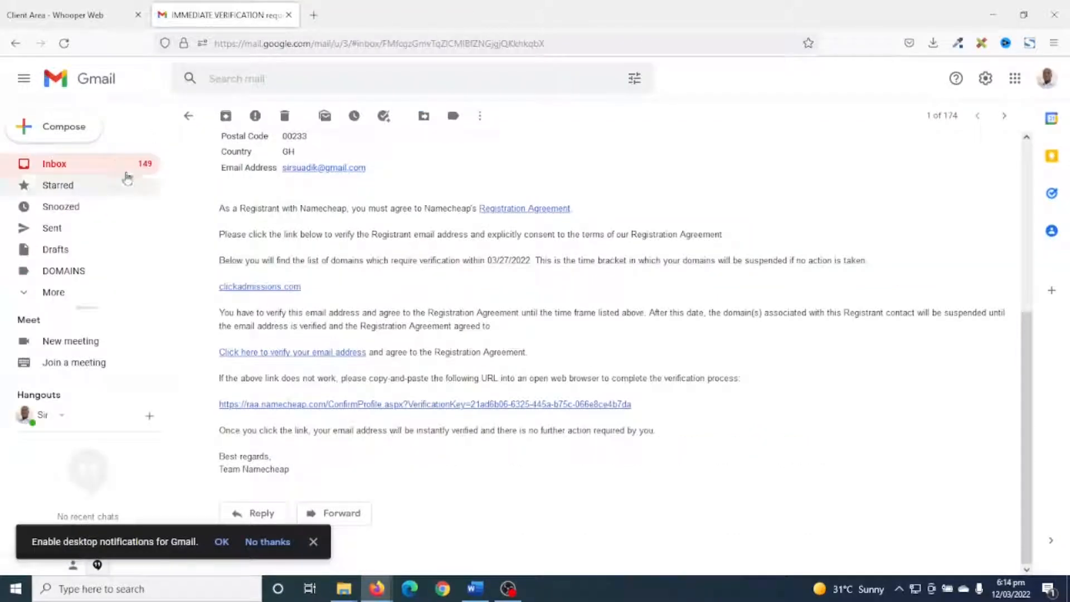
Follow the control panel URL in the Hosting Account Information email, sign in with the account username and password, and close the other tabs.
left_click(188, 115)
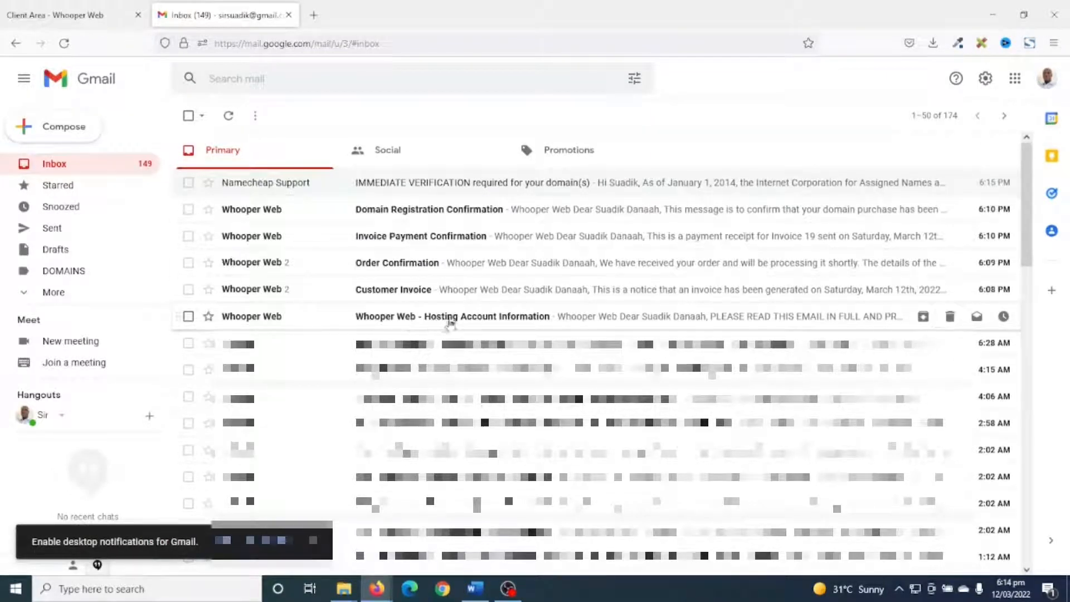
left_click(493, 318)
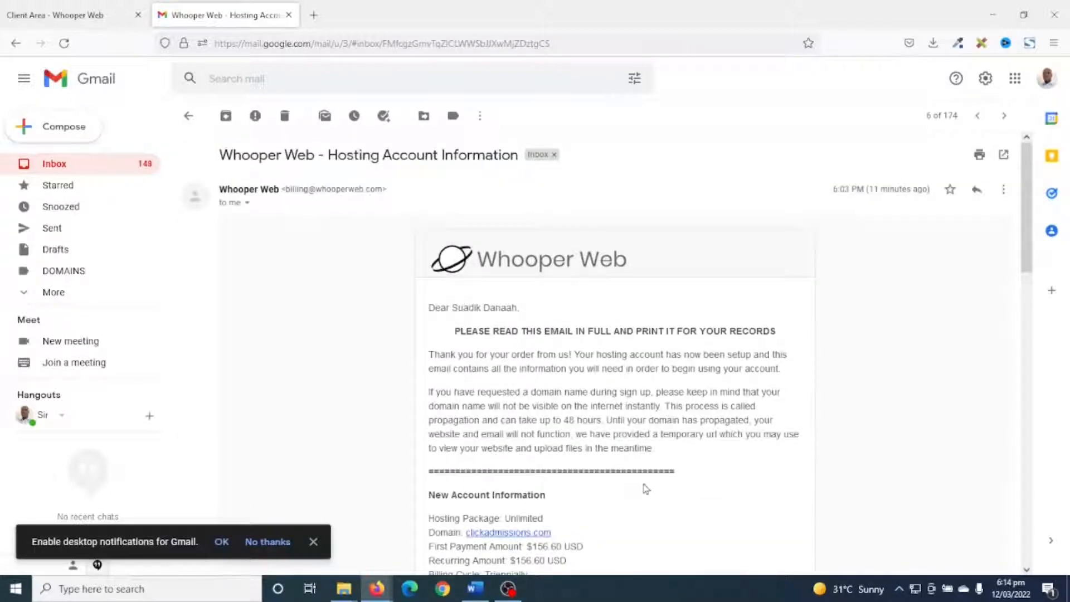
scroll(647, 461, "down", 5)
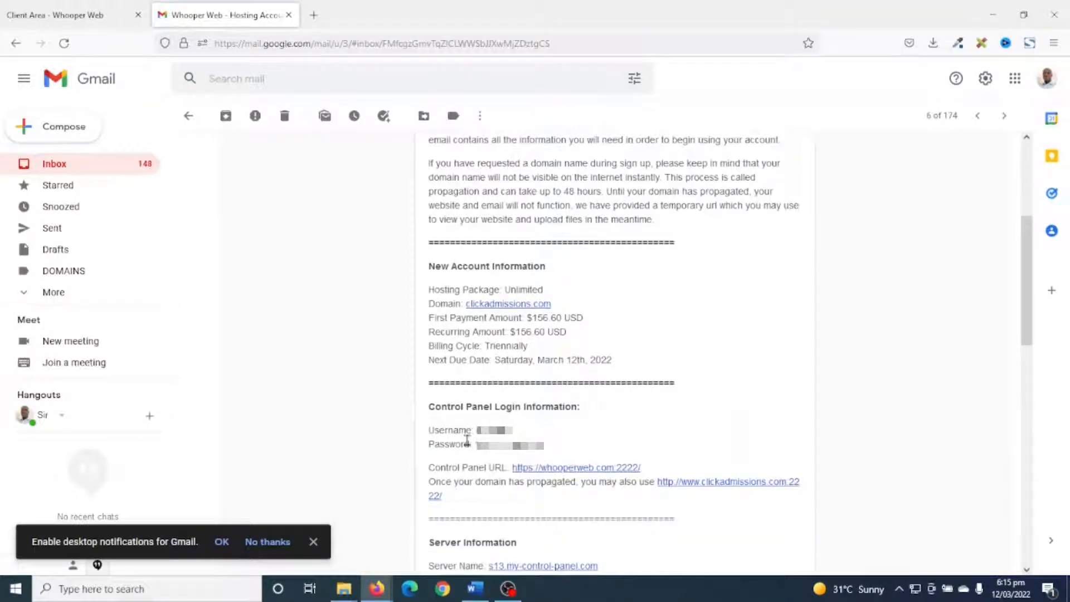
left_click(575, 468)
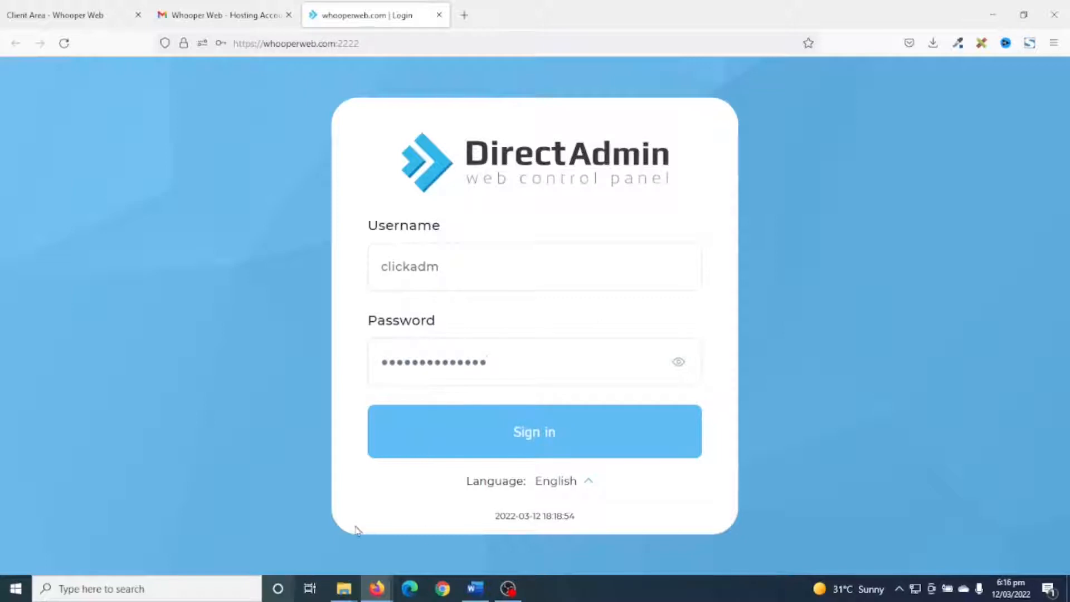
left_click(541, 444)
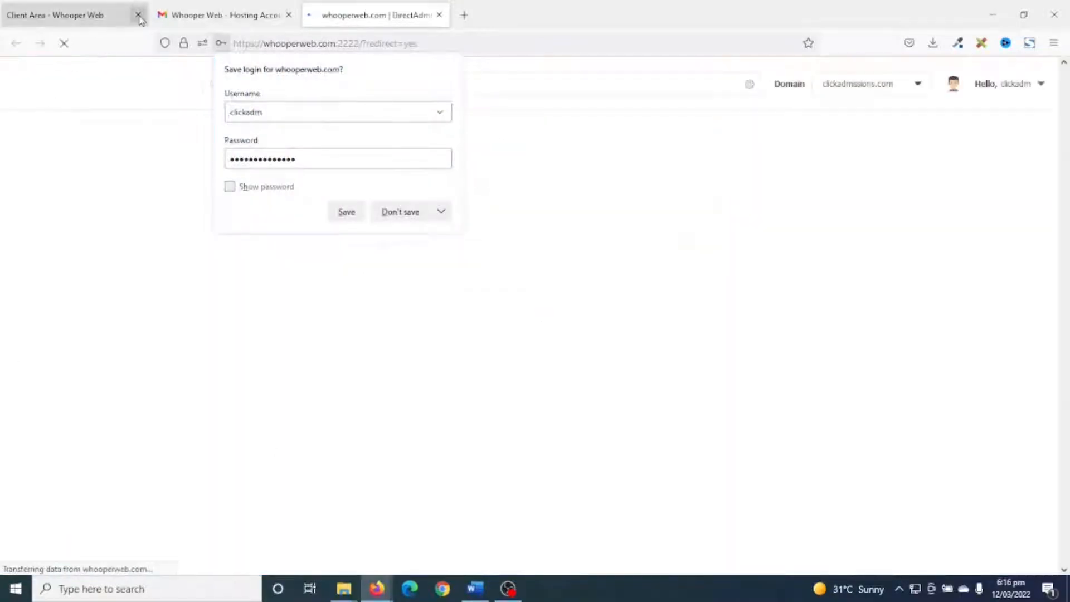
left_click(138, 15)
left_click(138, 15)
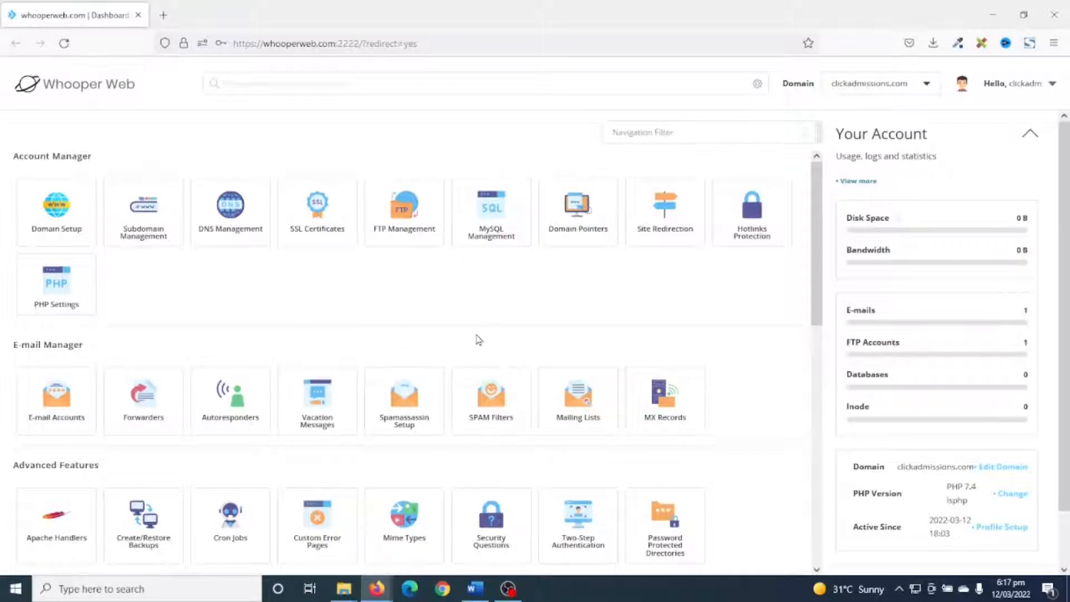
scroll(514, 298, "down", 8)
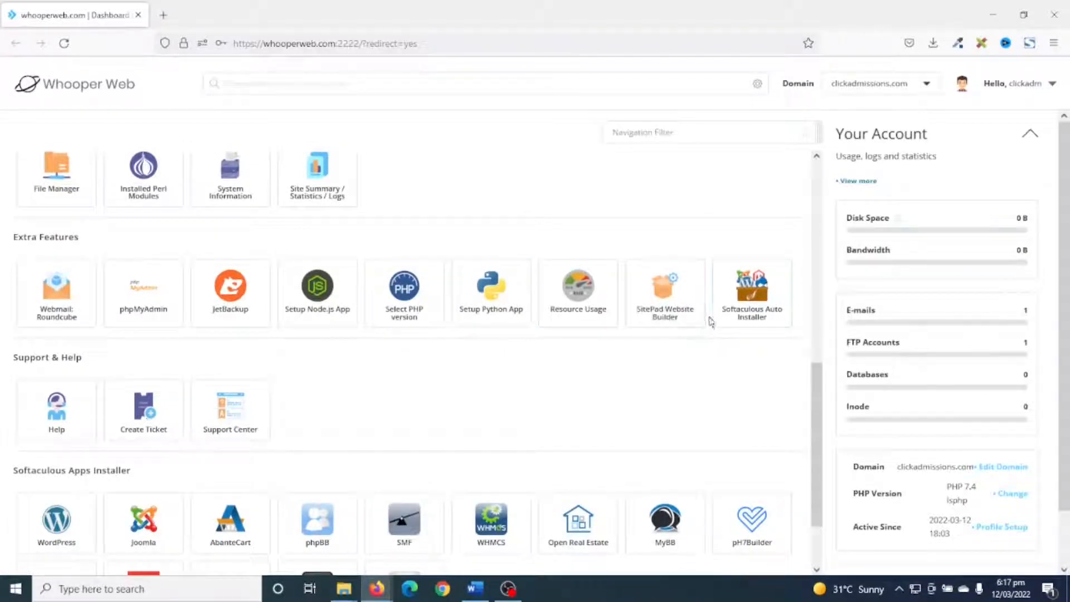
left_click(750, 304)
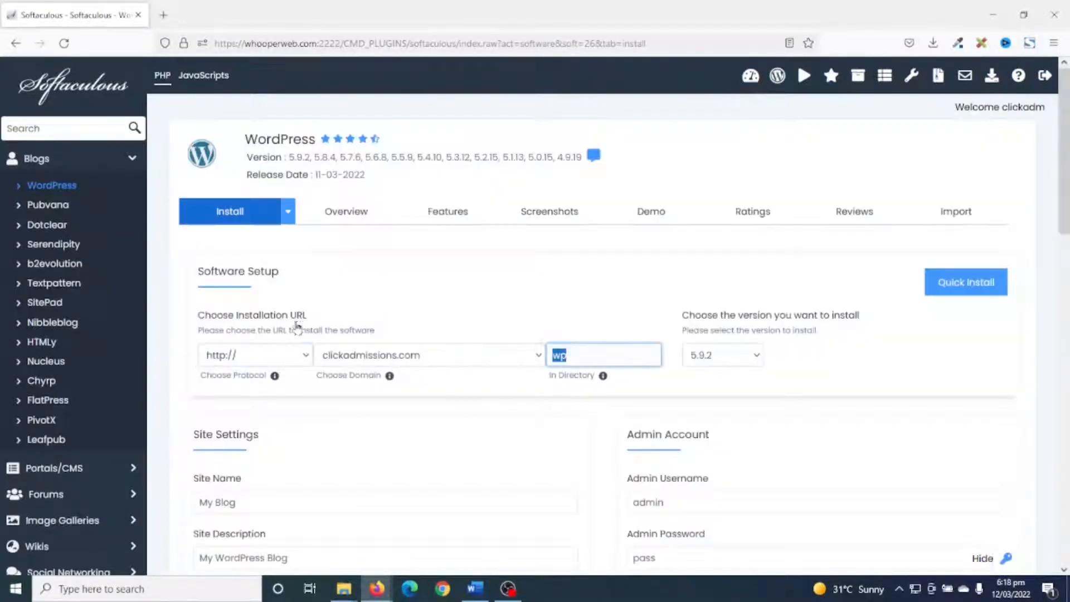
left_click(245, 360)
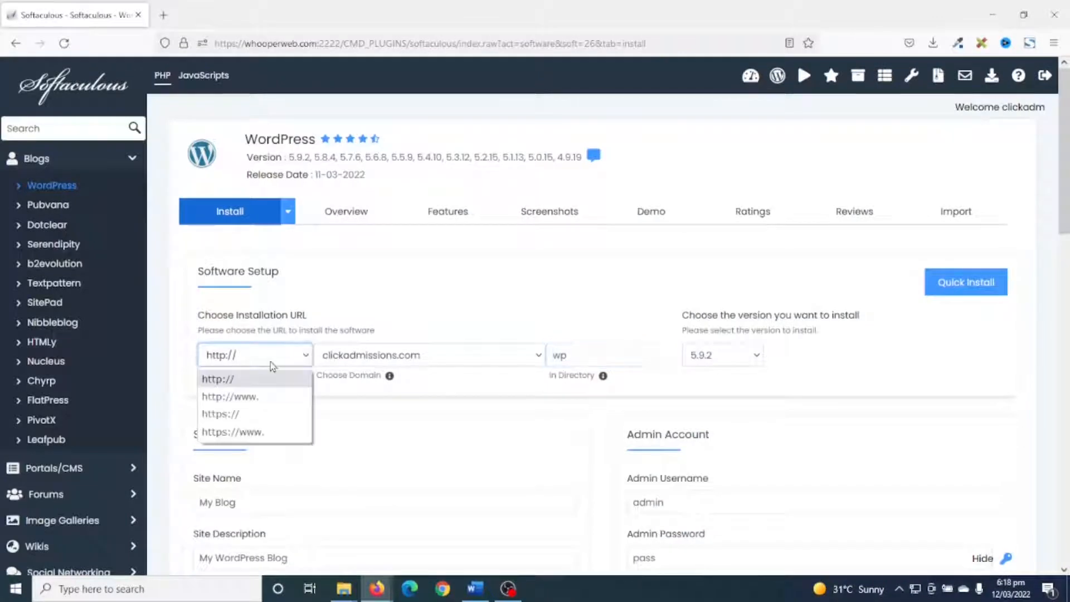
left_click(249, 415)
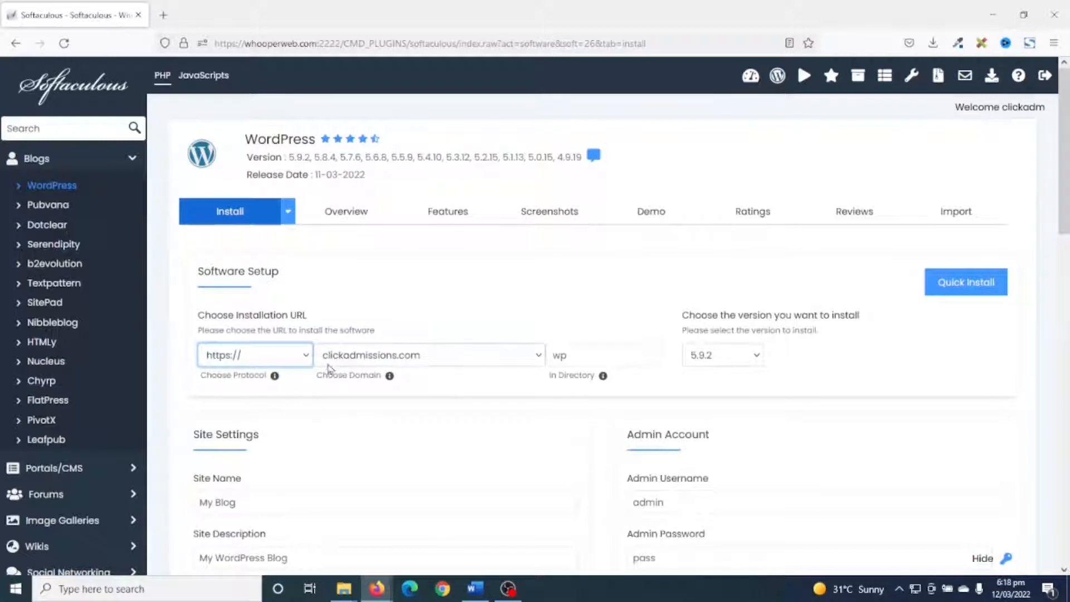
left_click(434, 365)
left_click(435, 375)
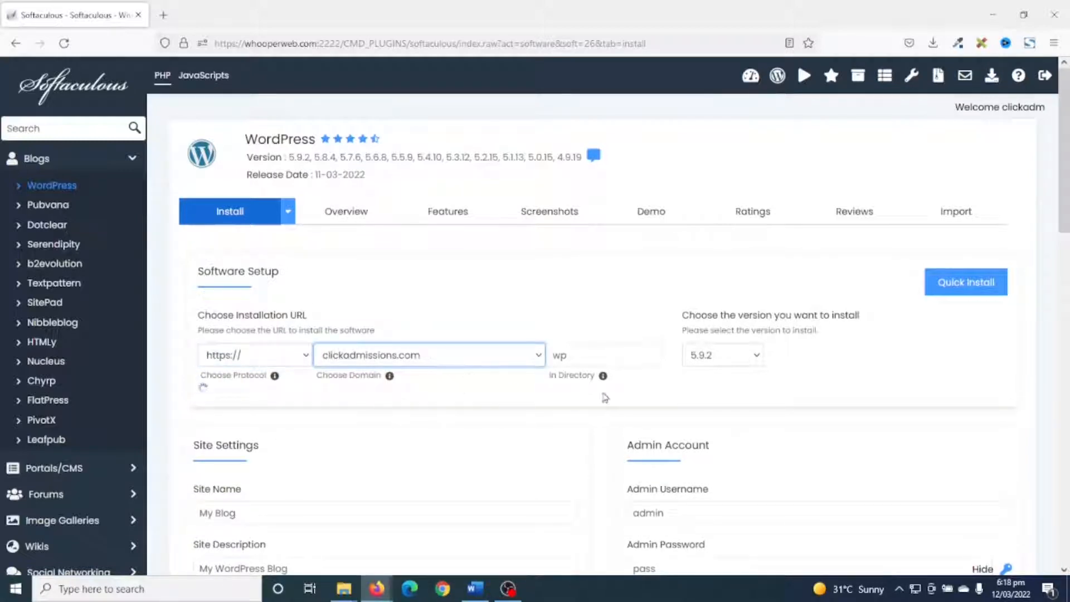
left_click(609, 349)
key("BackSpace")
key("BackSpace")
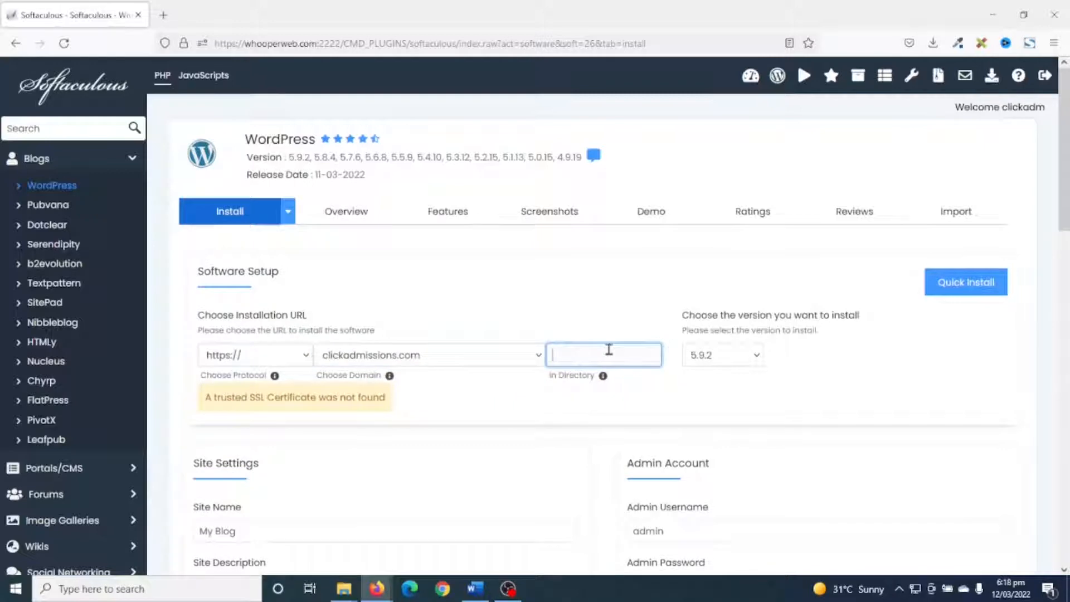
Set the site name to Click Admission and the site description to Scholarships, Admissions, Study Guides.
scroll(621, 346, "down", 3)
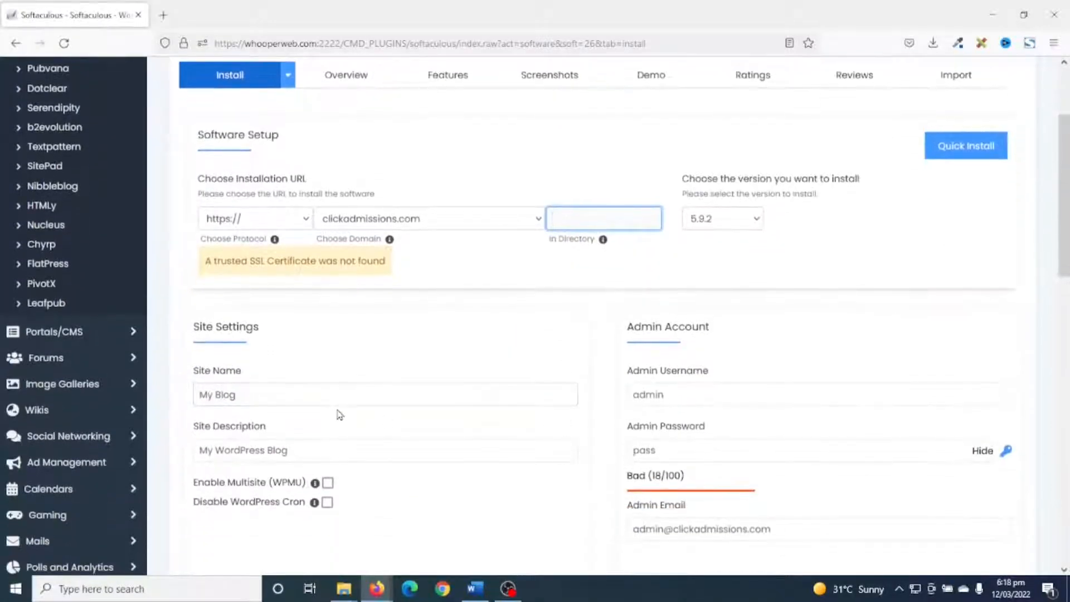
left_click_drag(267, 397, 157, 390)
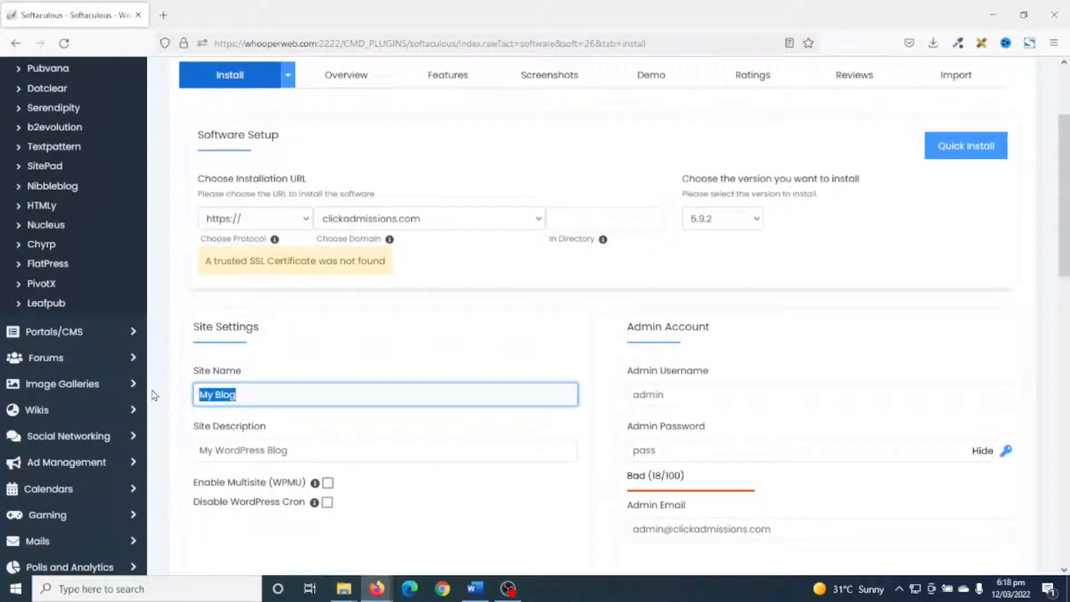
left_click_drag(299, 451, 192, 453)
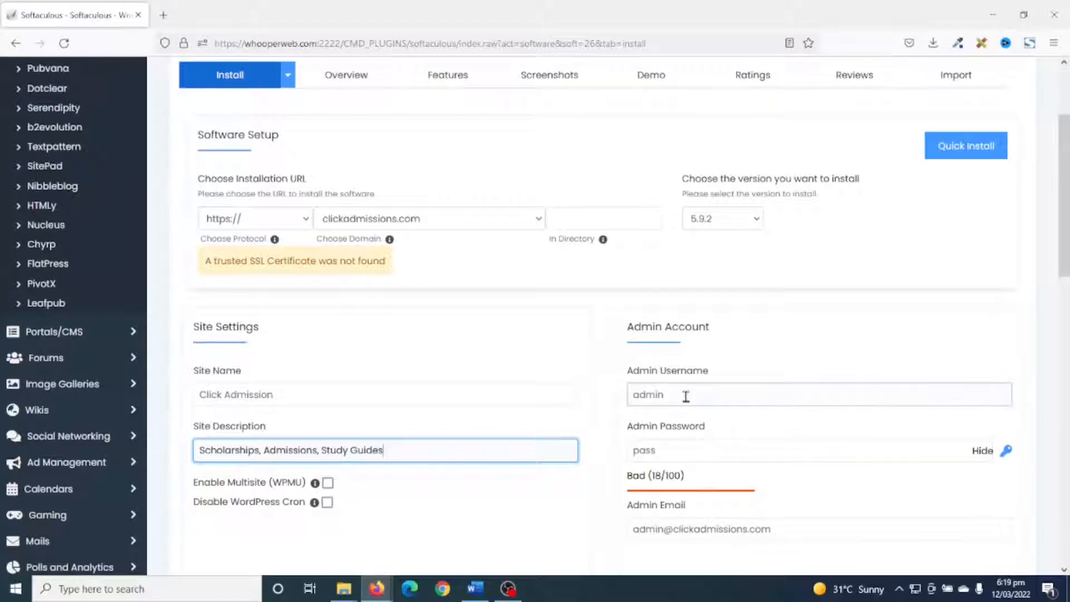
Enter the admin username, admin password and admin e-mail for the site and install WordPress with the default theme.
double_click(649, 394)
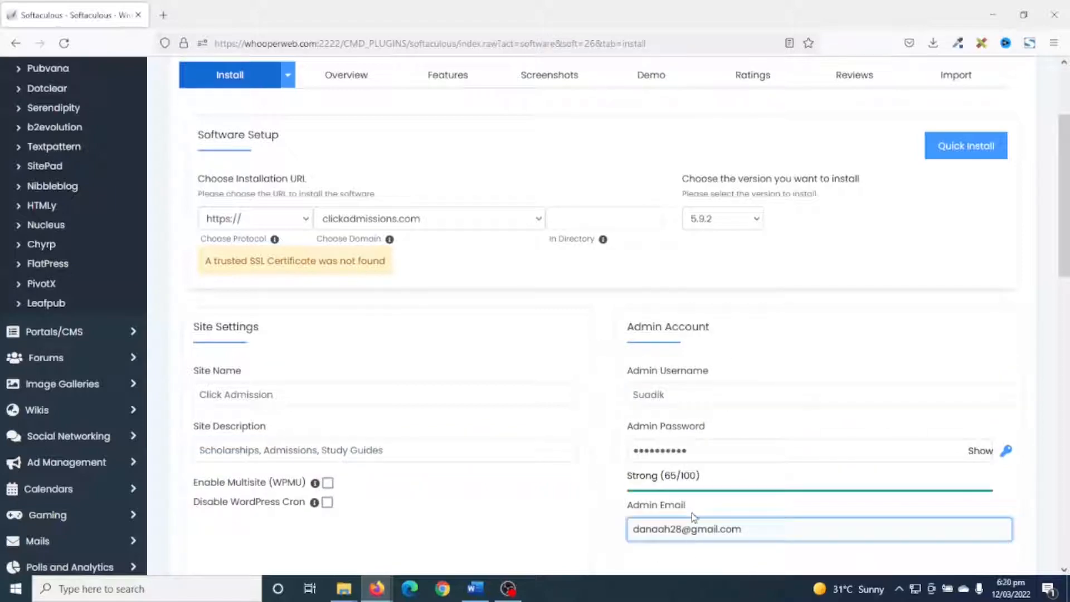
scroll(689, 538, "down", 15)
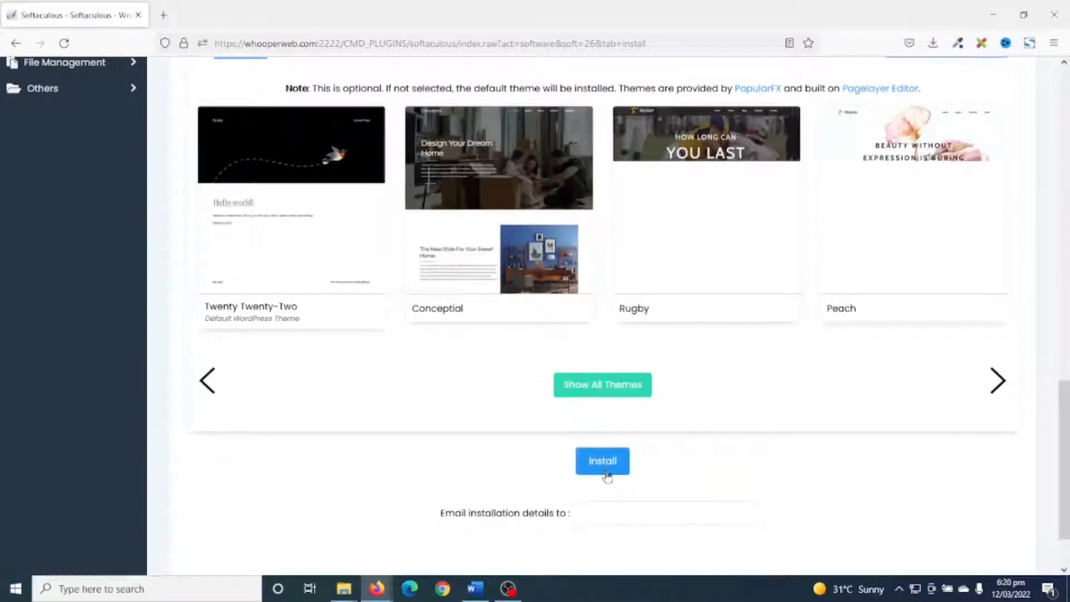
left_click(603, 460)
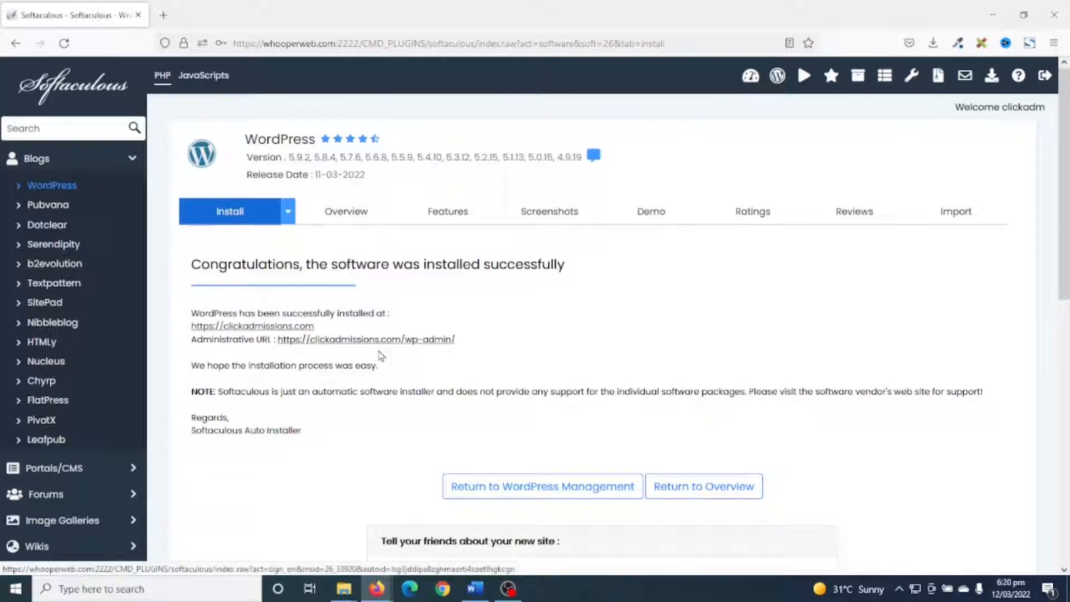
View the new site at clickadmissions.com, go to its wp-admin address and complete the robot verification.
left_click(249, 327)
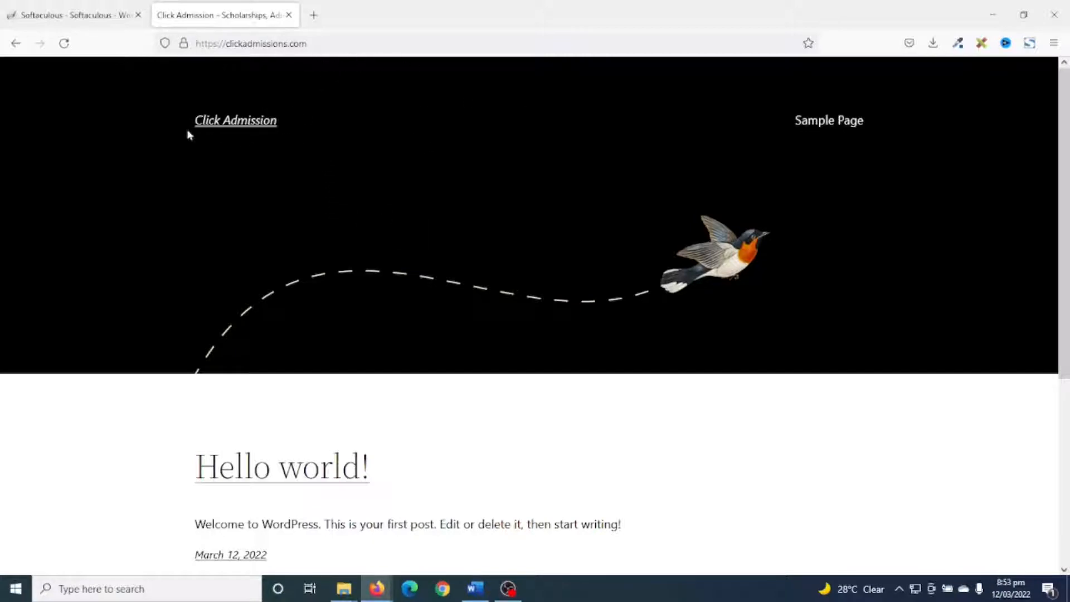
left_click(334, 42)
left_click(345, 43)
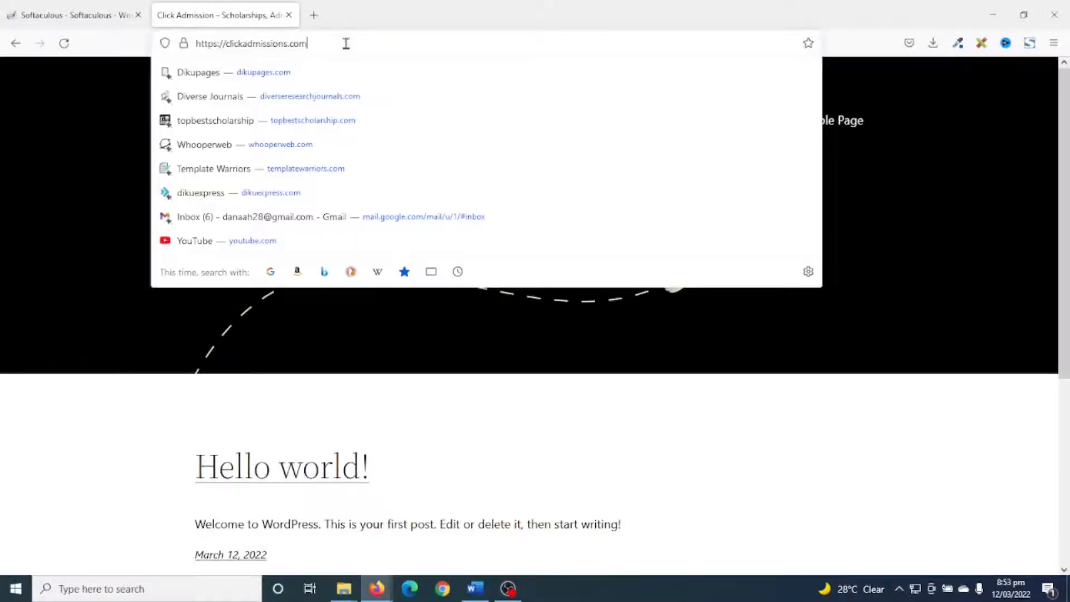
type("/")
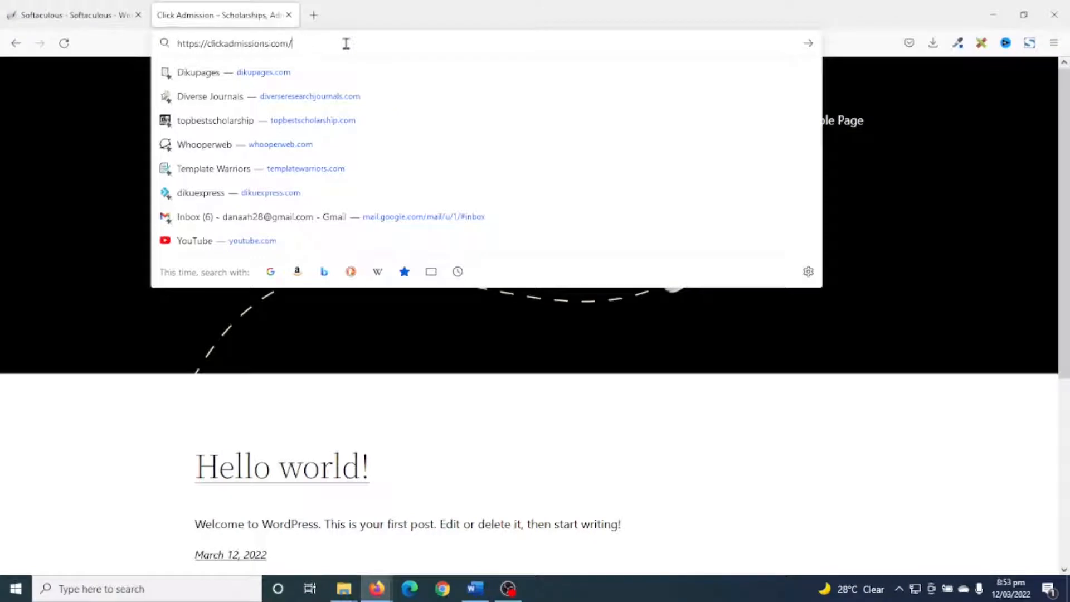
type("wp-admin")
key("Return")
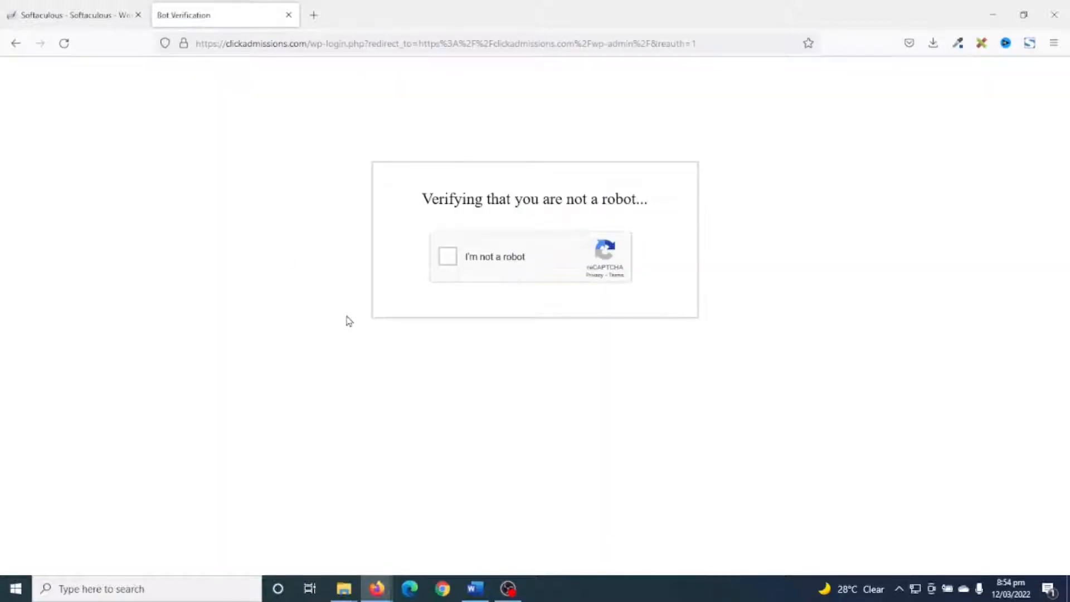
left_click(448, 258)
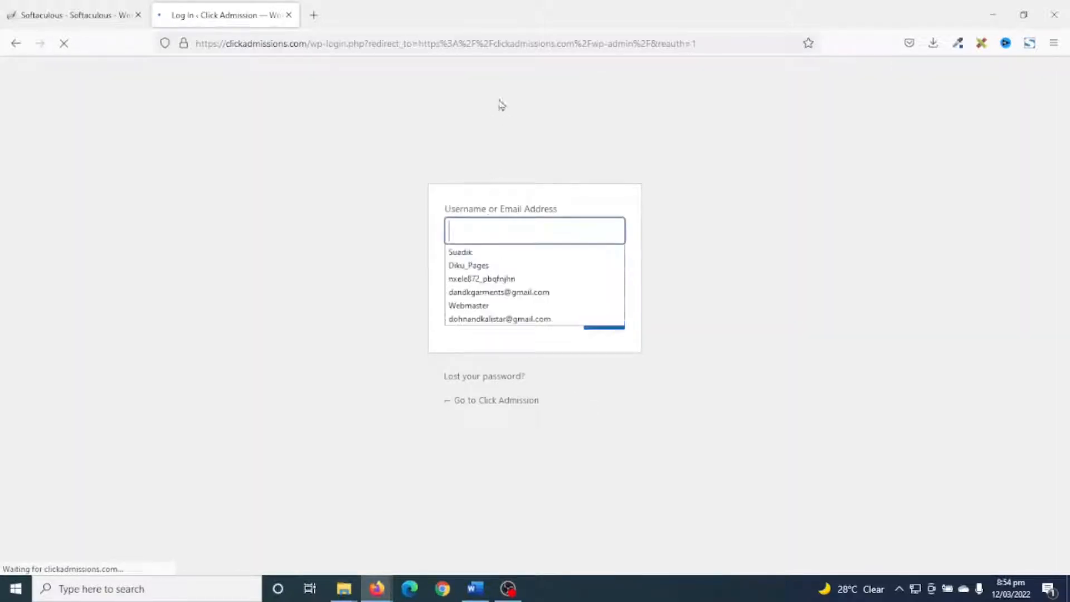
Log in to WordPress with the saved admin username and password, close the Softaculous tab and view the dashboard.
left_click(463, 253)
left_click(604, 321)
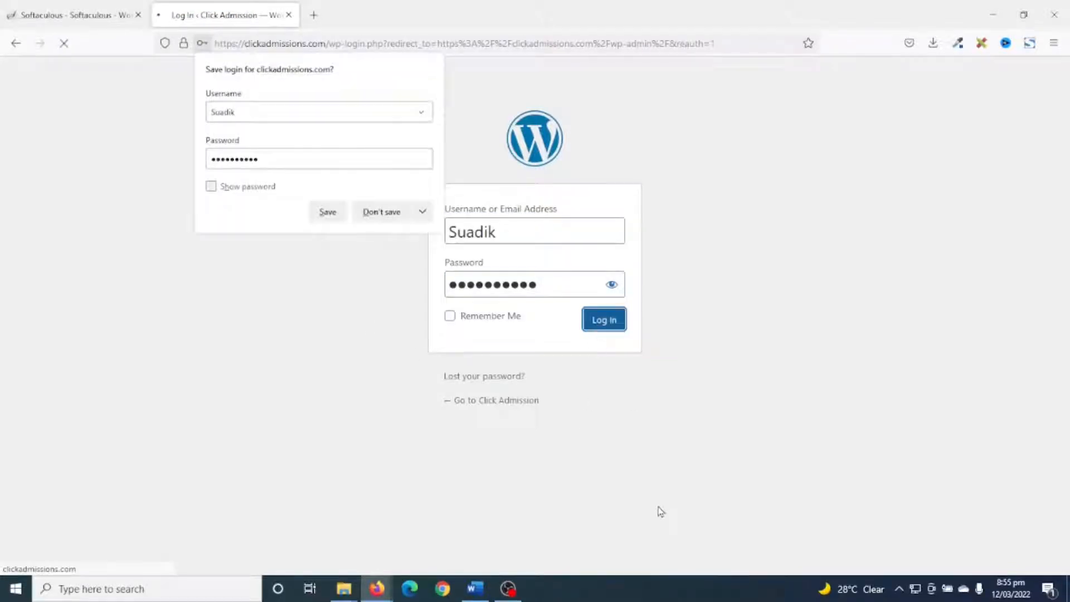
left_click(139, 15)
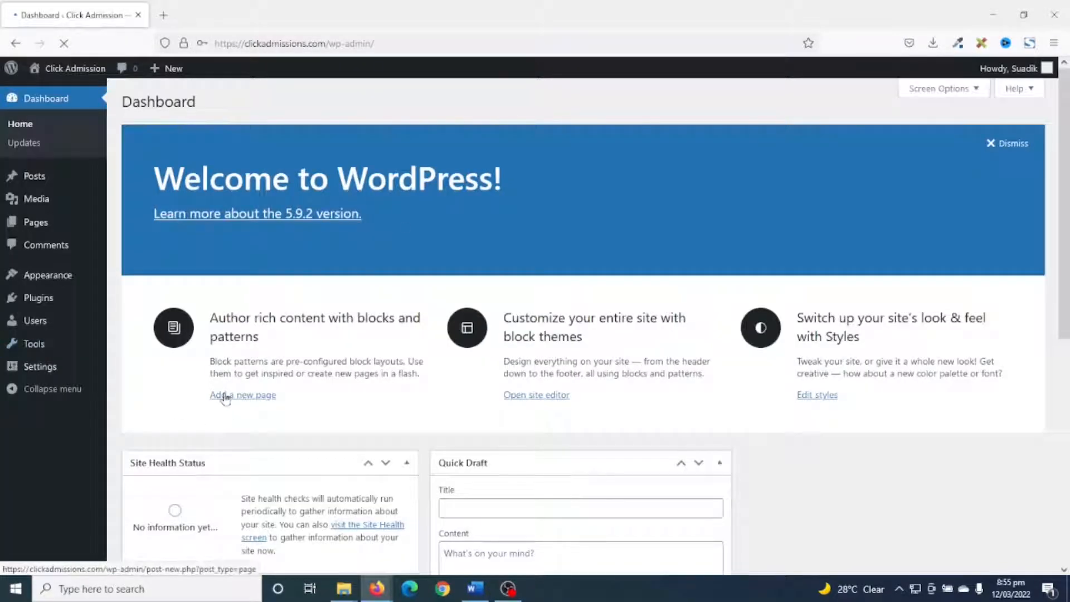
scroll(432, 385, "down", 7)
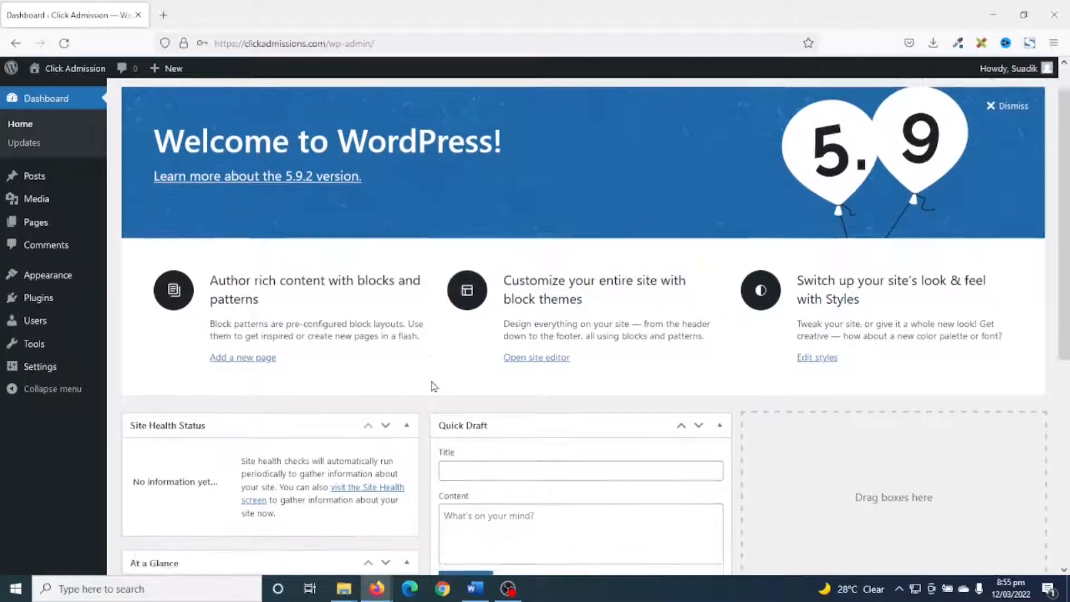
Hide all dashboard screen elements: Welcome, WordPress Events and News, Quick Draft, Activity, At a Glance and Site Health Status.
scroll(434, 386, "up", 7)
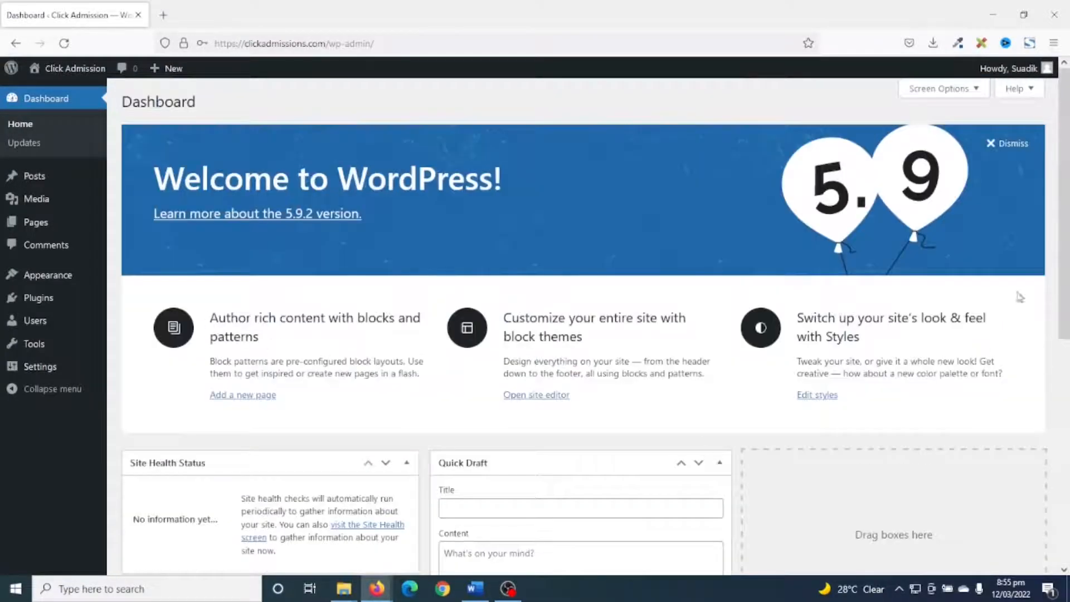
left_click(942, 88)
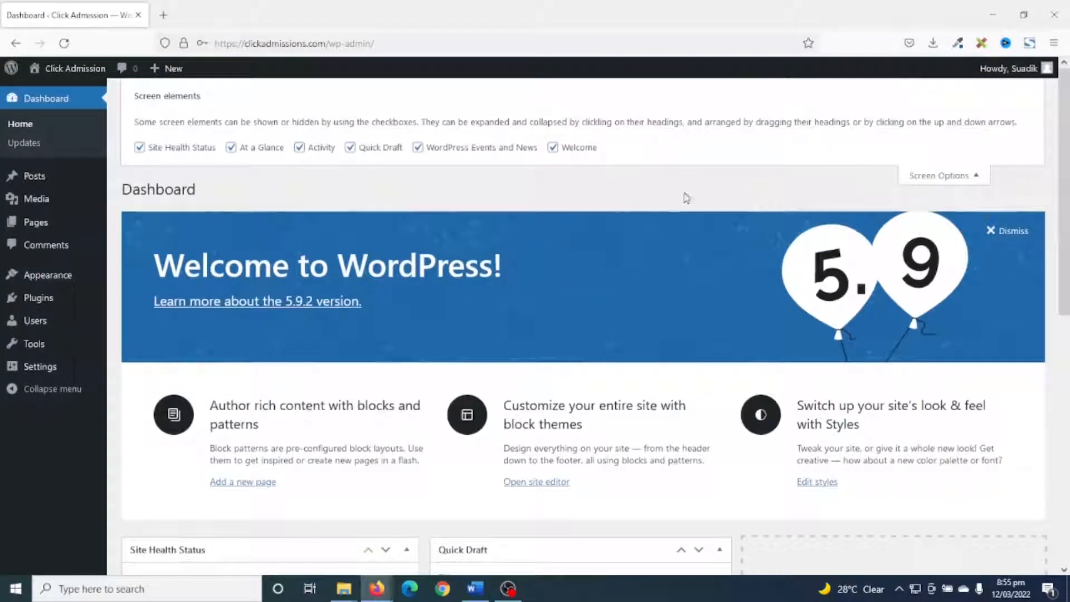
left_click(564, 147)
left_click(475, 149)
left_click(382, 148)
left_click(309, 148)
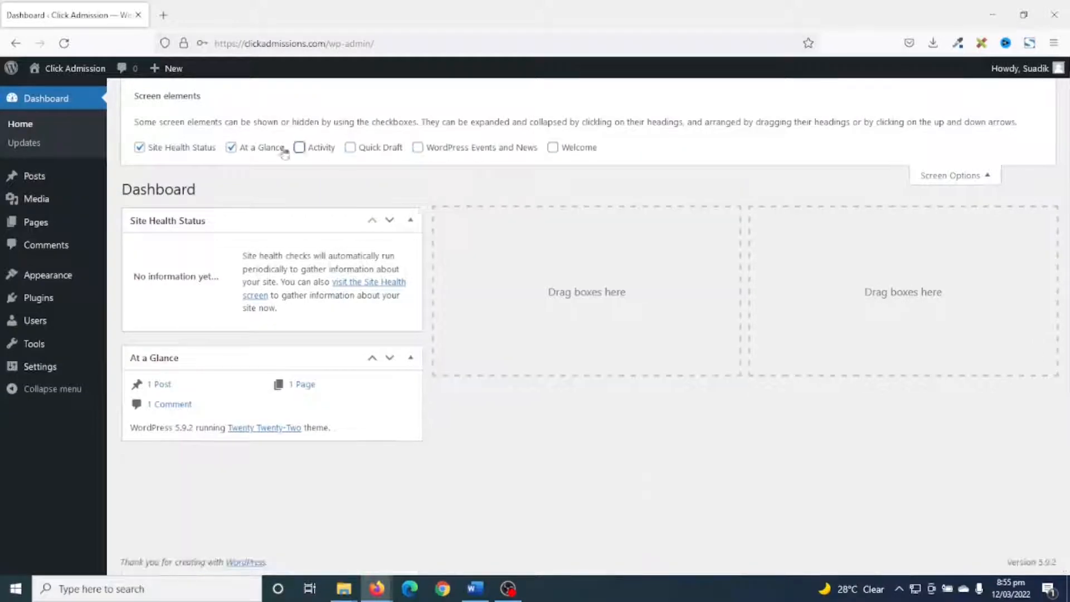
left_click(248, 148)
left_click(199, 149)
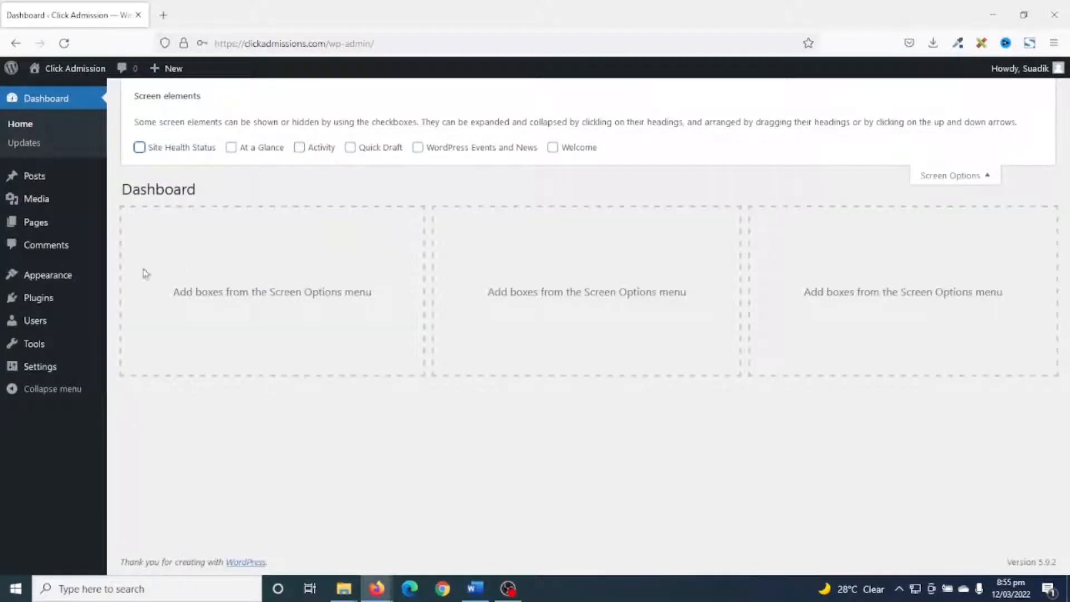
left_click(969, 177)
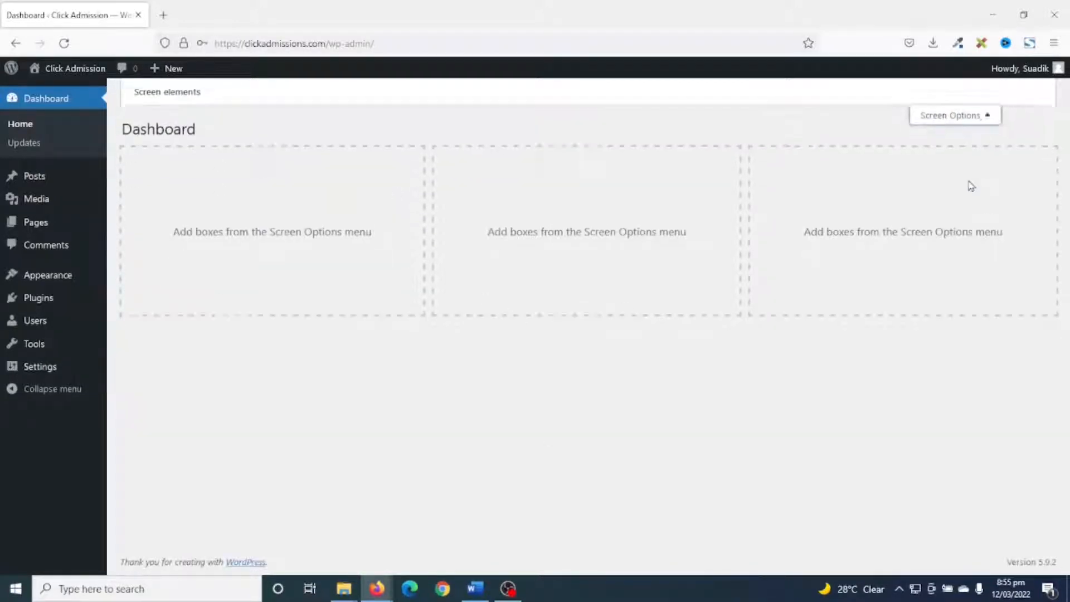
Move the "Hello world!" post to the trash and empty the posts trash.
left_click(34, 177)
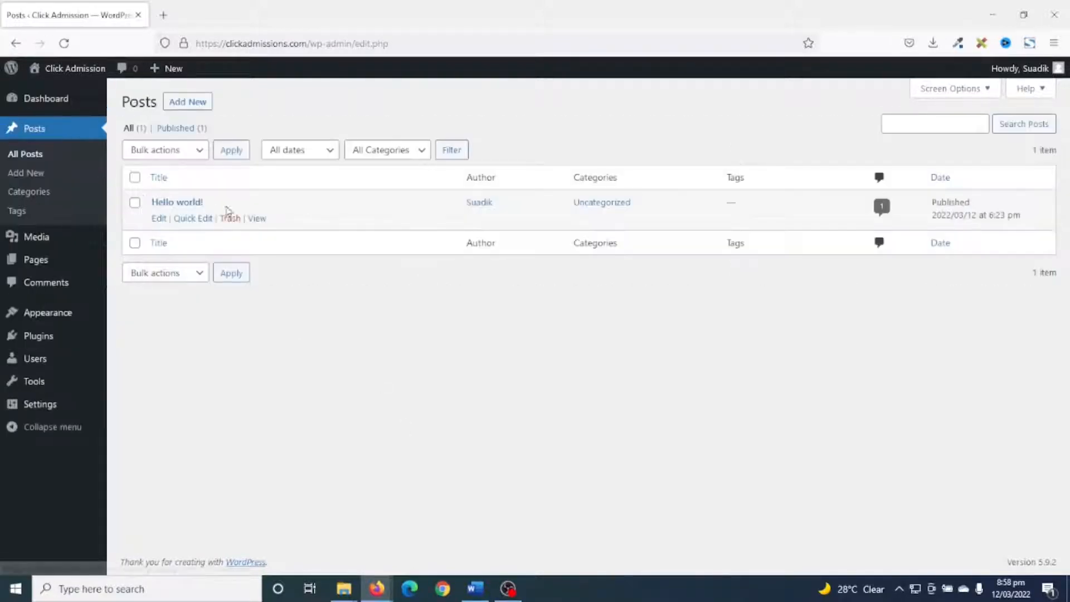
left_click(229, 220)
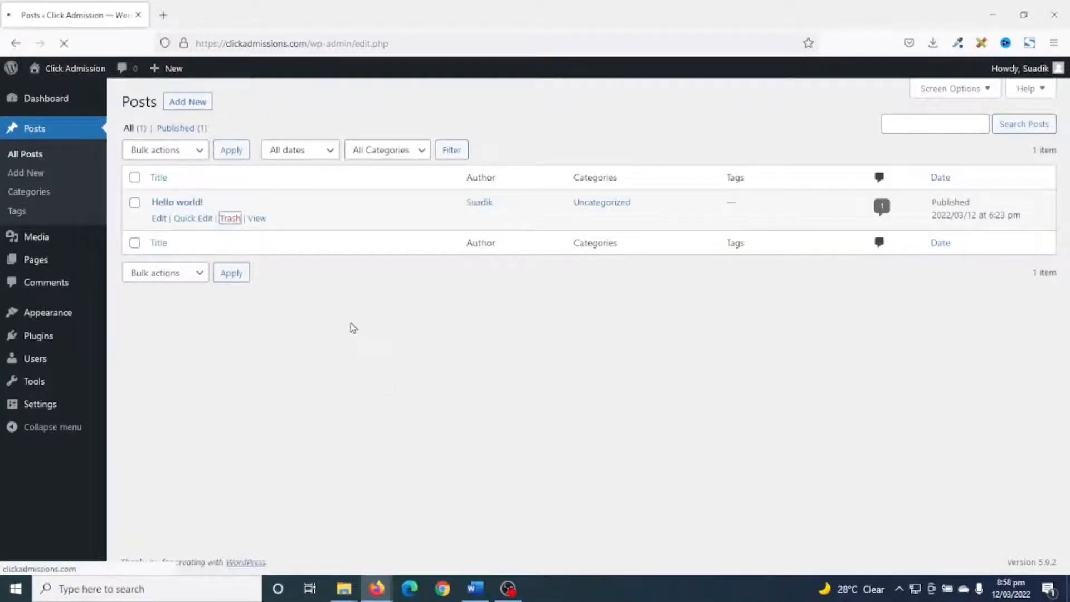
left_click(166, 170)
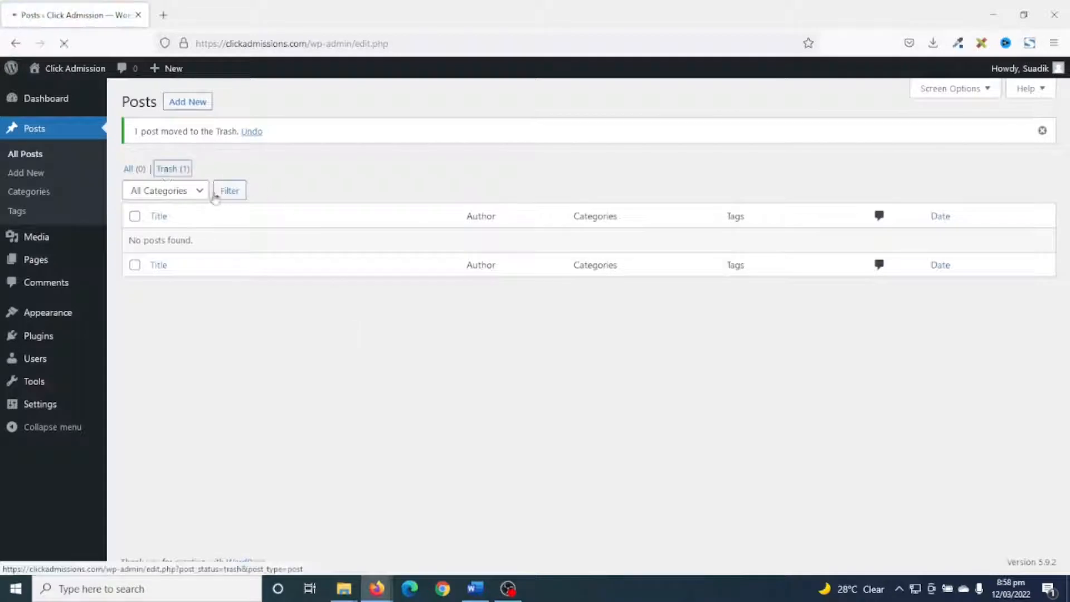
left_click(514, 151)
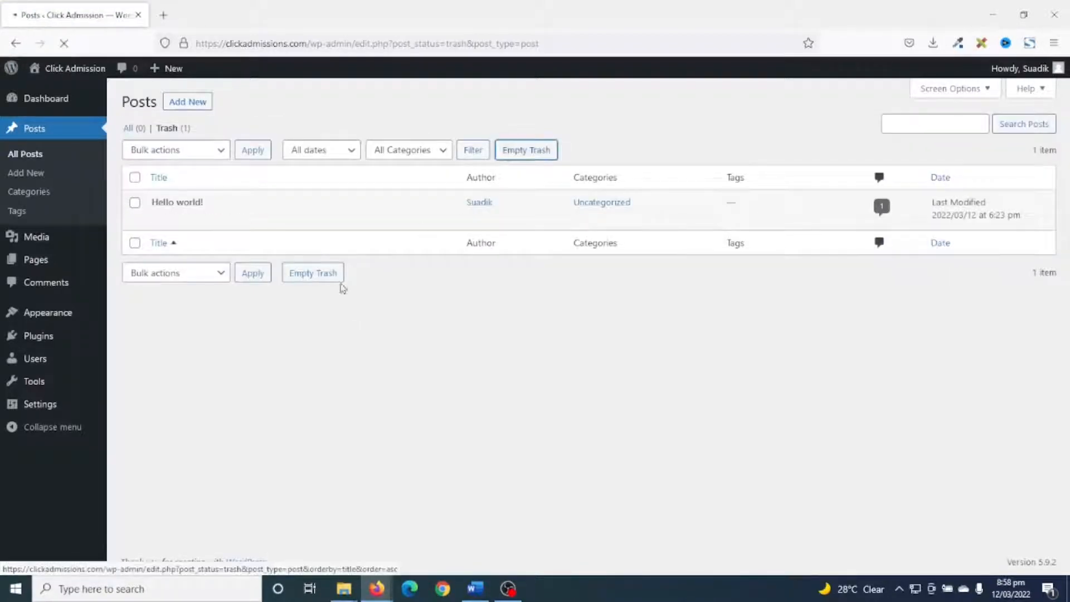
Move the Privacy Policy and Sample Page pages to the trash in bulk and empty the pages trash.
left_click(30, 263)
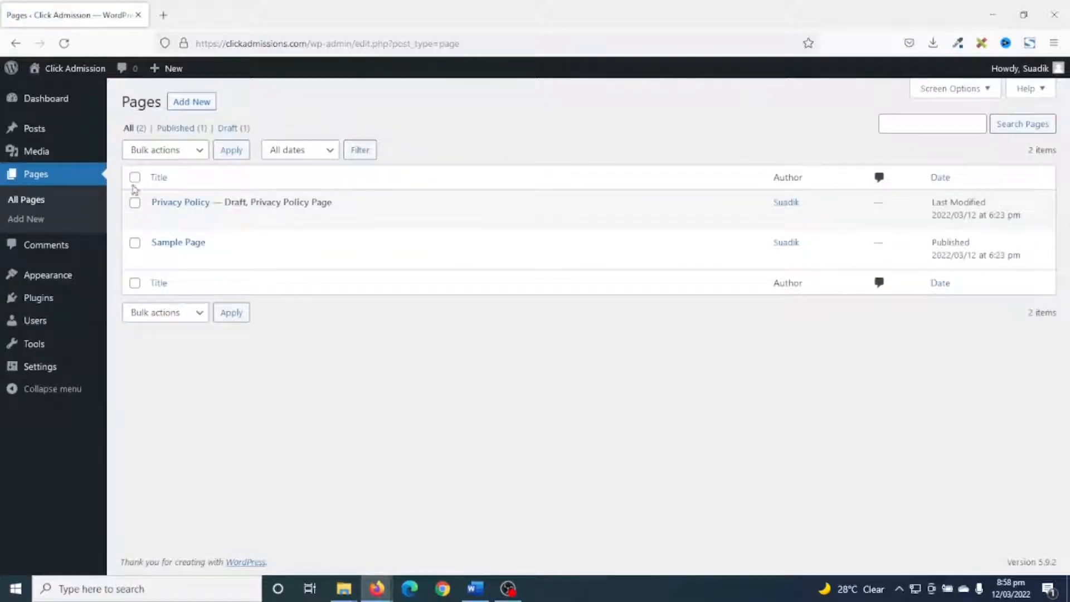
left_click(179, 152)
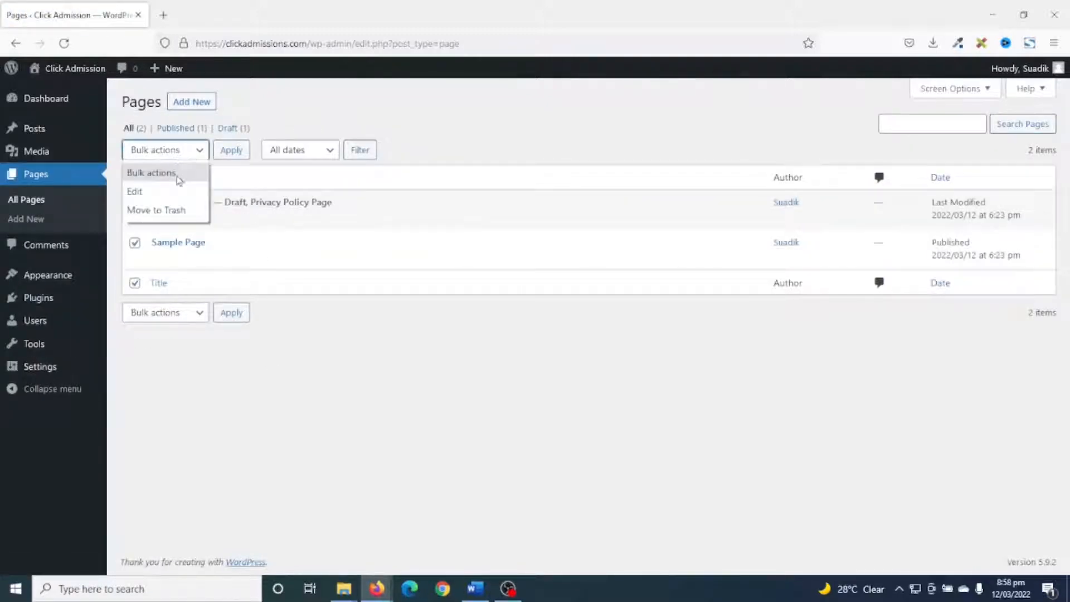
left_click(170, 211)
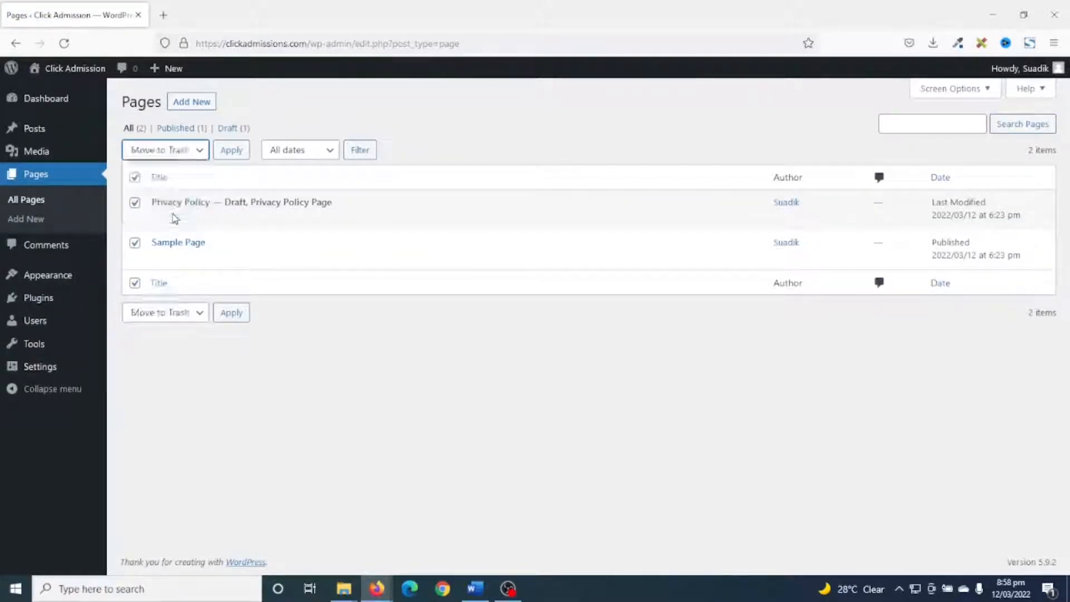
left_click(232, 150)
left_click(167, 168)
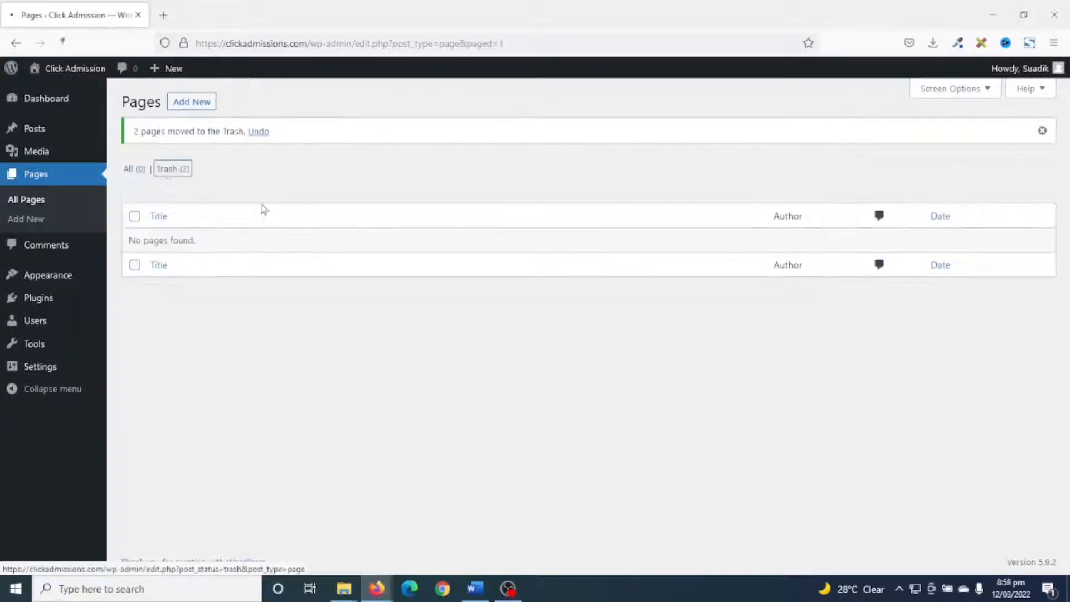
left_click(434, 157)
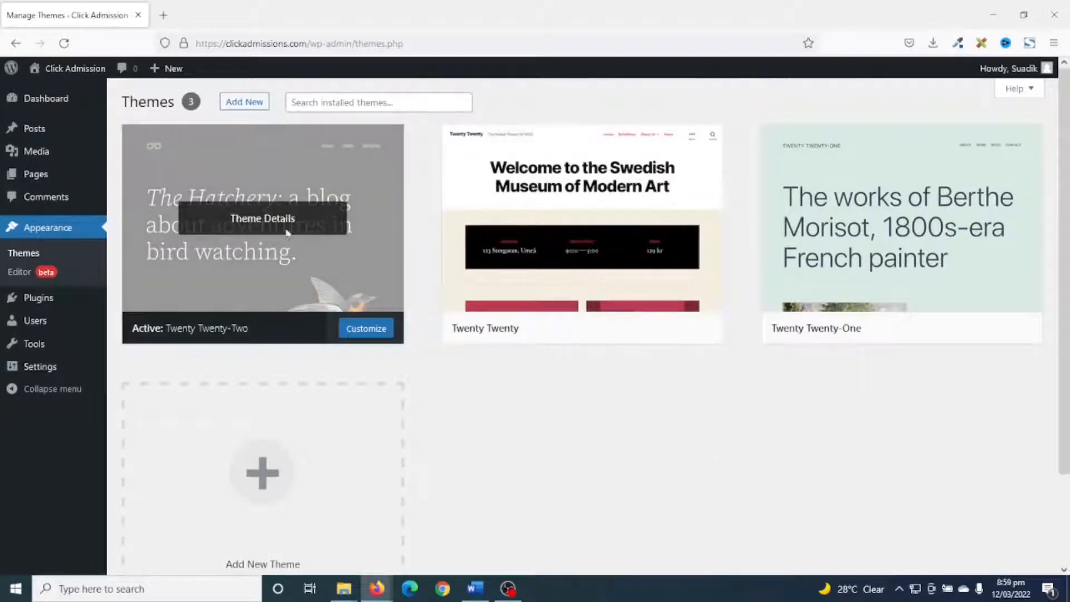
Delete the unused Twenty Twenty and Twenty Twenty-One themes.
left_click(581, 228)
left_click(1017, 543)
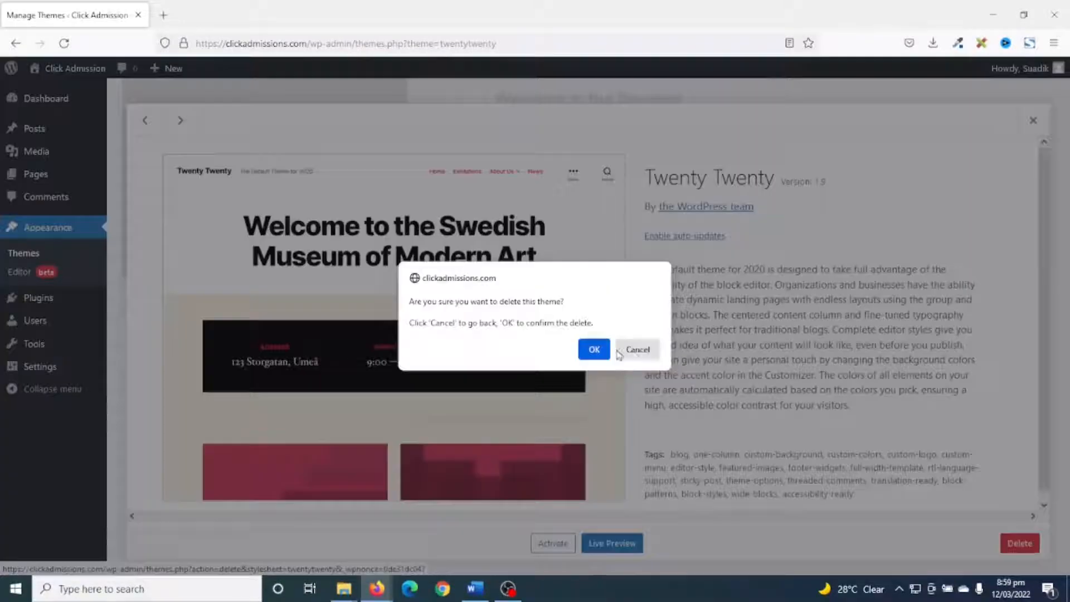
left_click(594, 349)
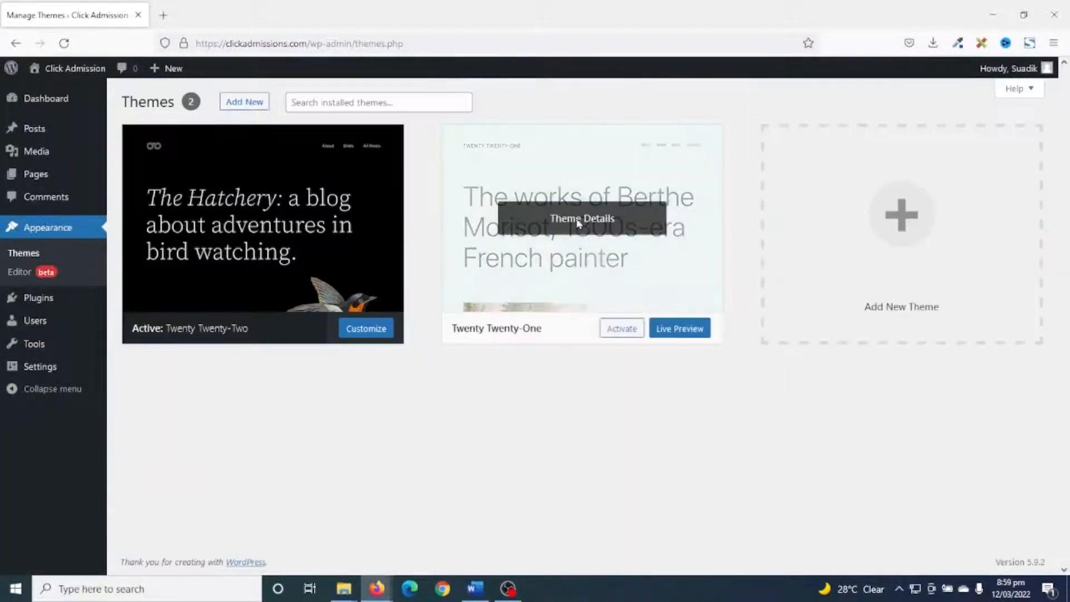
left_click(580, 222)
left_click(1015, 543)
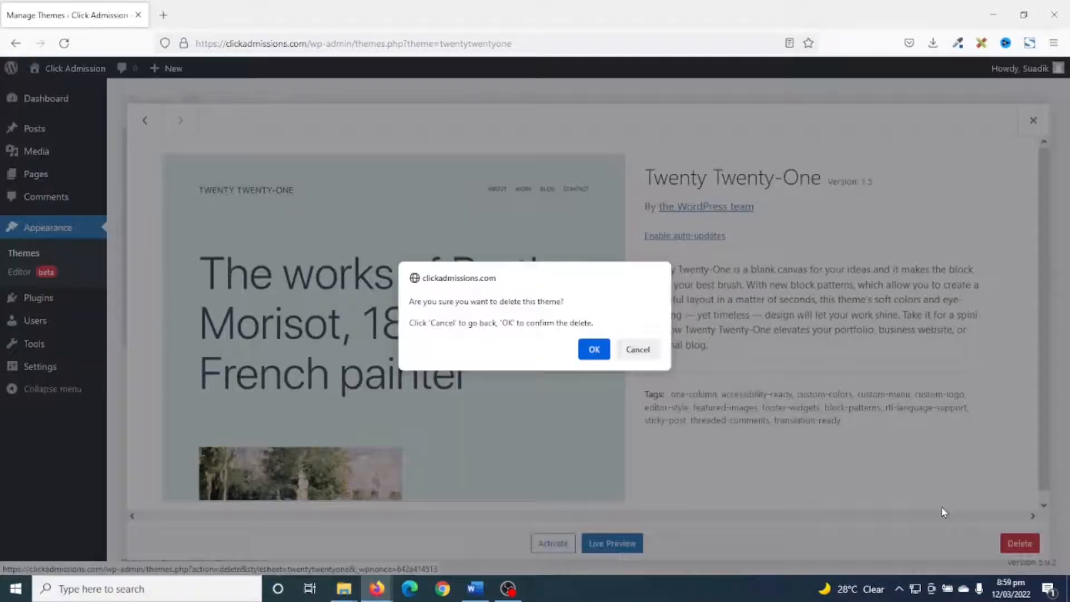
left_click(593, 350)
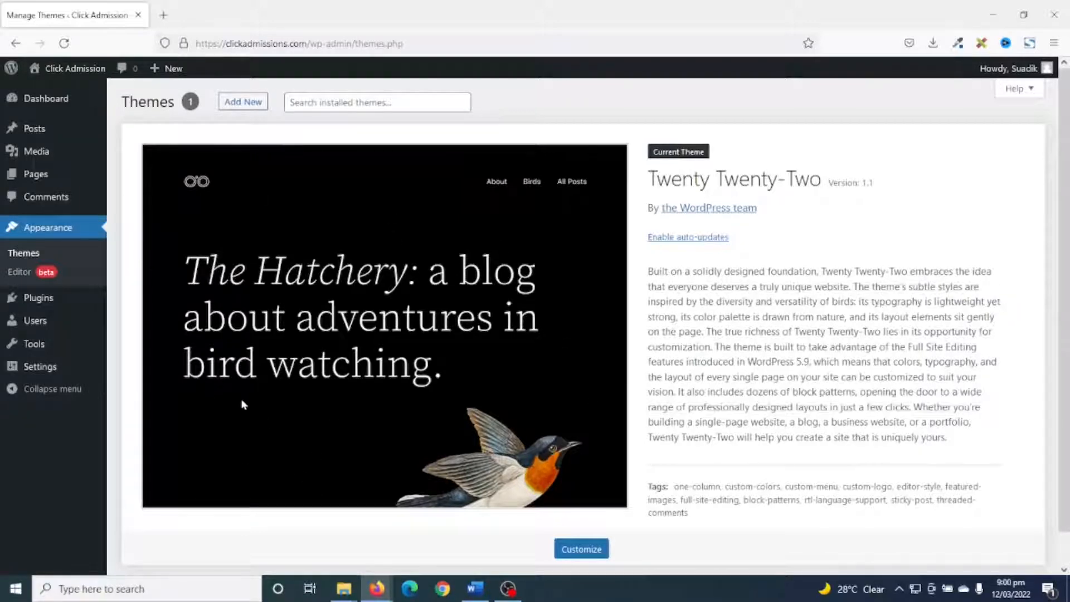
Delete the Akismet Anti-Spam and Hello Dolly plugins in one bulk action.
left_click(38, 306)
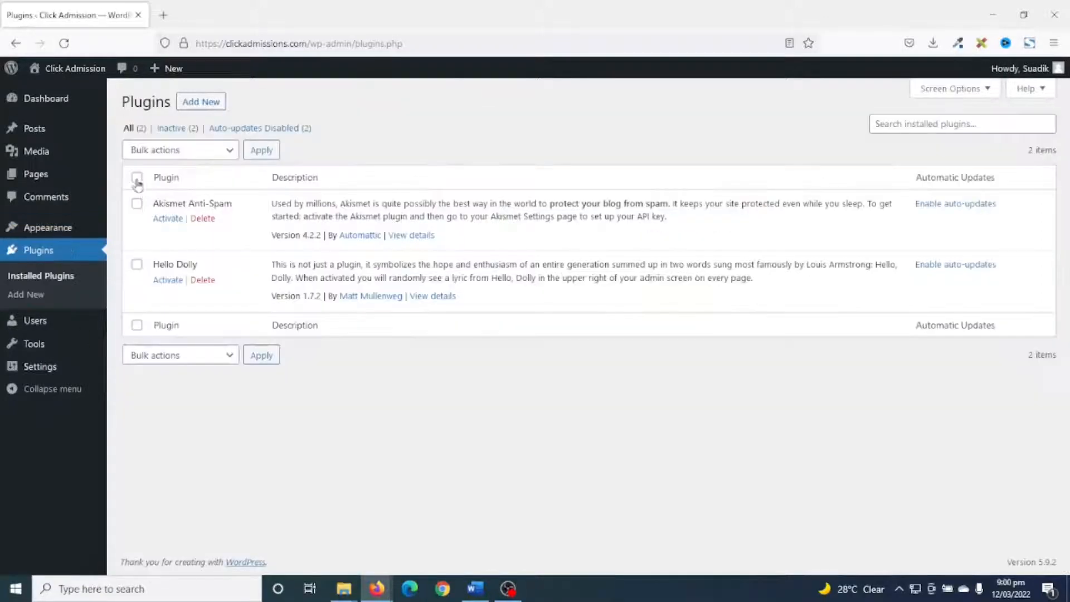
left_click(137, 177)
left_click(170, 150)
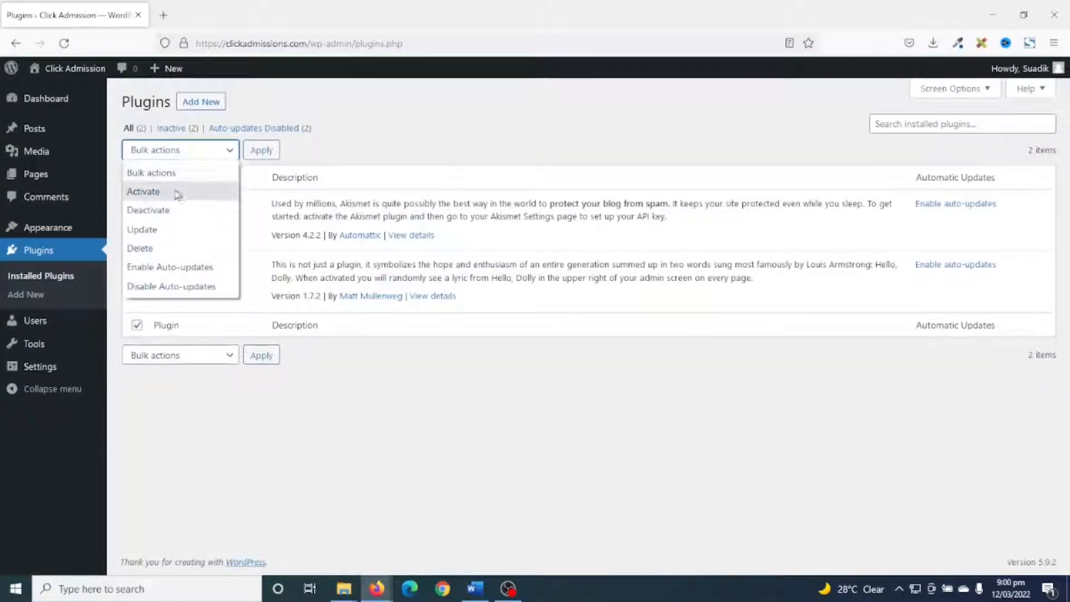
left_click(144, 248)
left_click(260, 150)
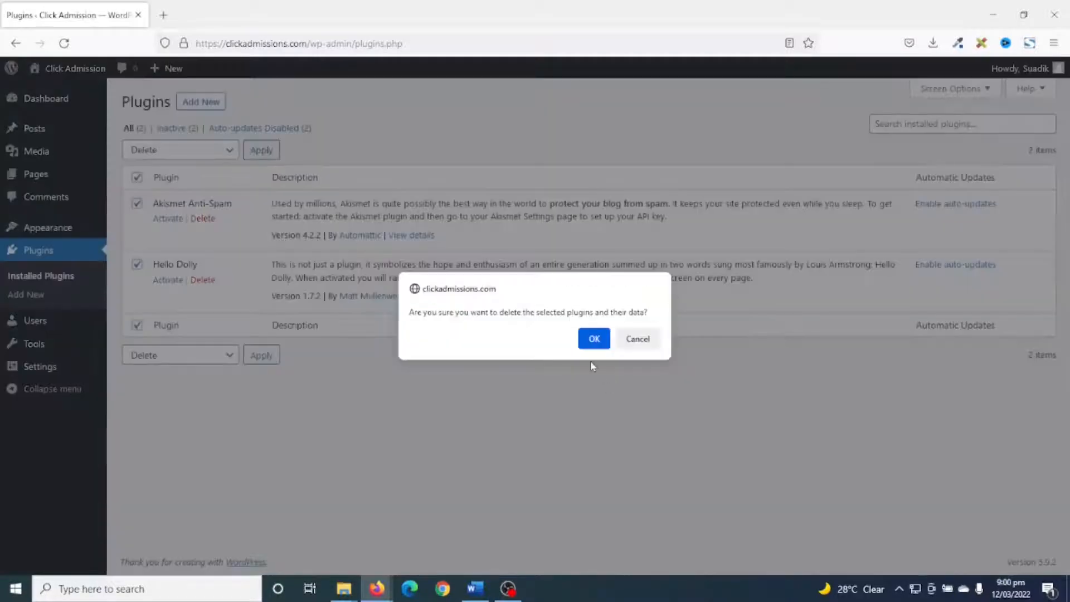
left_click(595, 339)
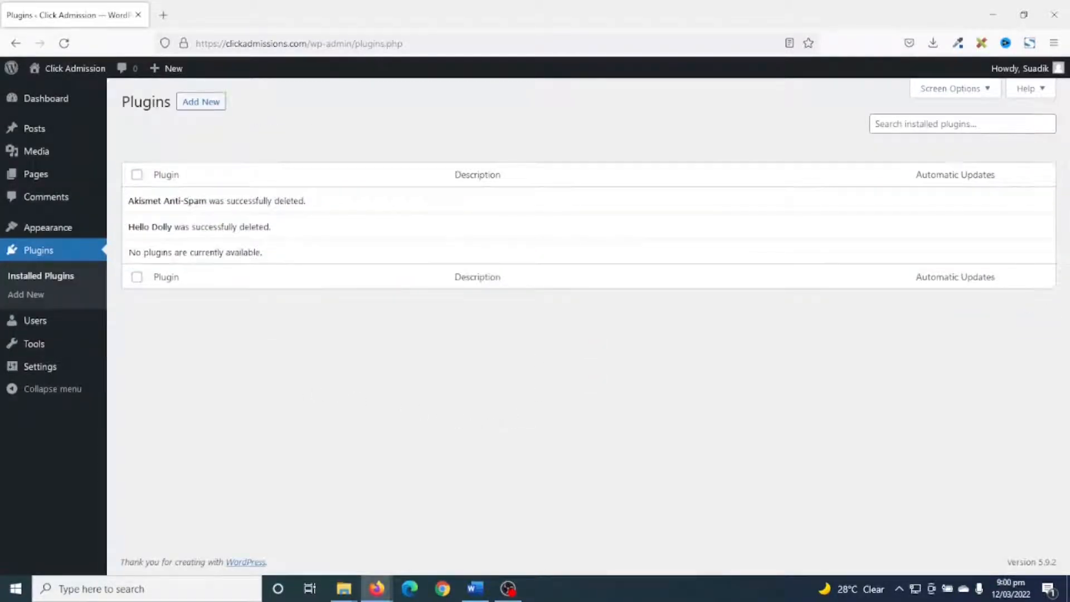
Open the admin's user profile and fill in the first name and last name.
mouse_move(34, 324)
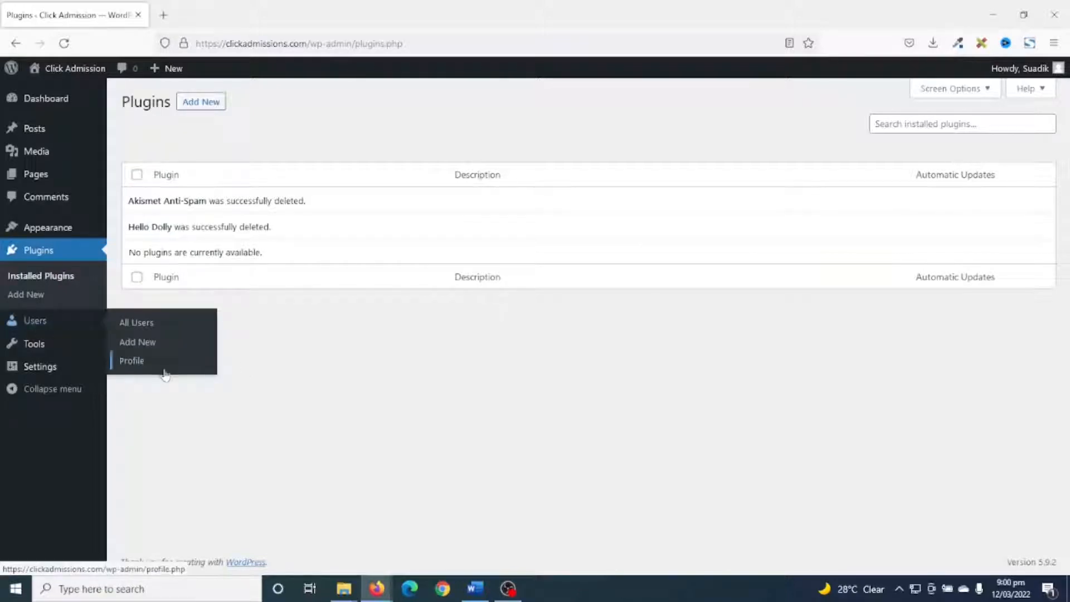
left_click(132, 361)
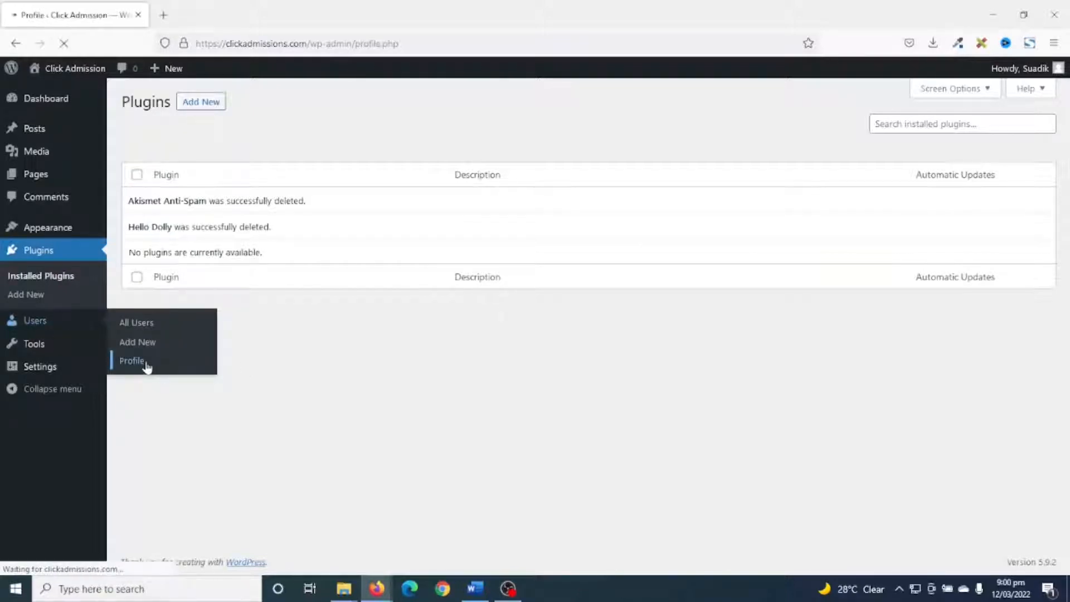
scroll(460, 399, "down", 5)
left_click(318, 295)
type("Suadiku")
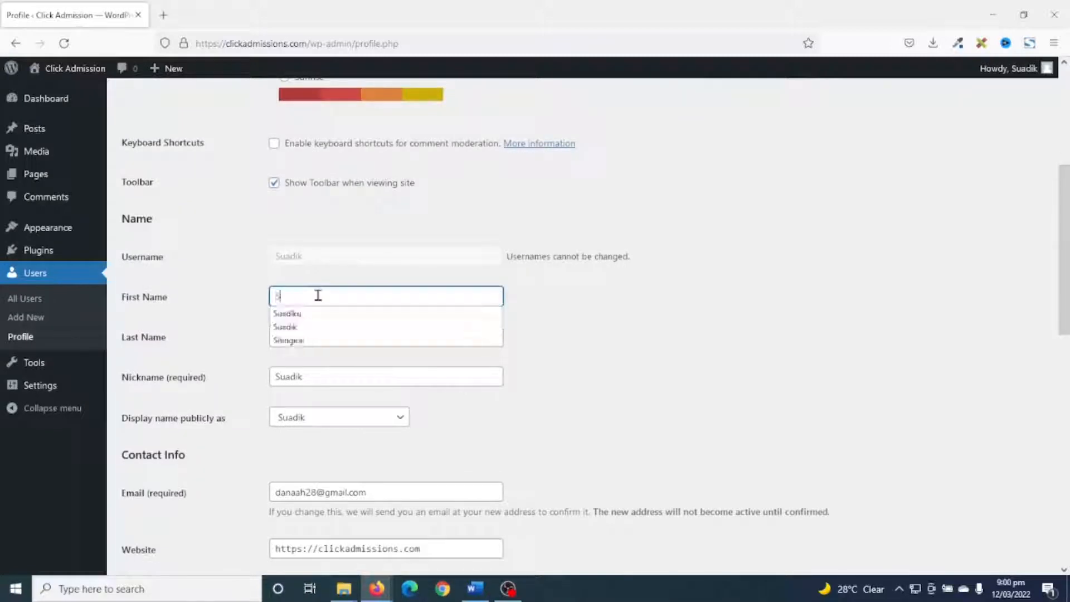
key("Down")
key("Tab")
left_click(315, 322)
left_click(307, 333)
left_click(301, 346)
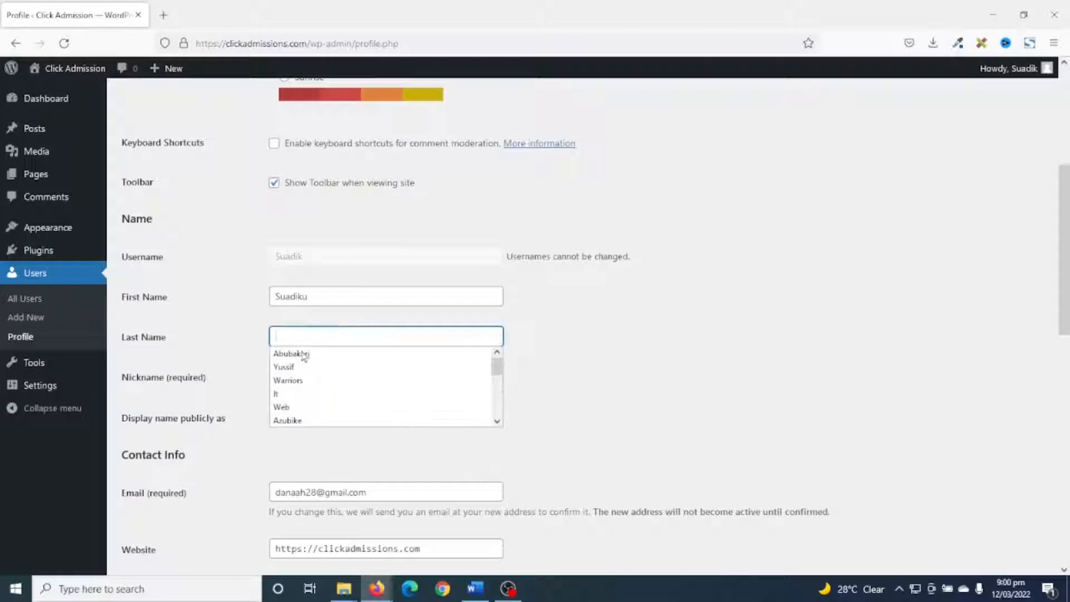
left_click(303, 351)
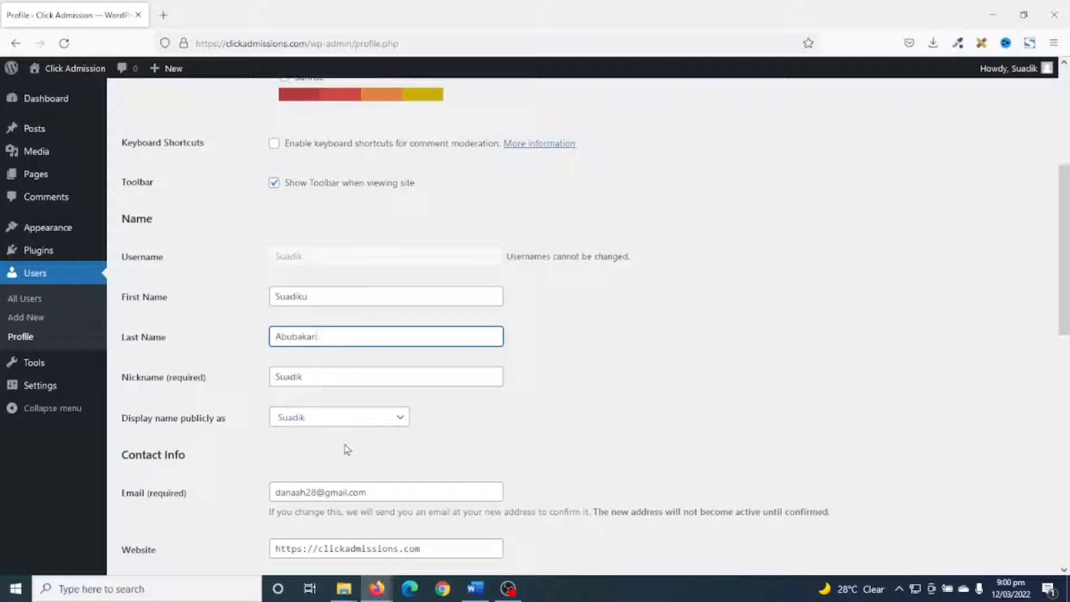
Set the profile's nickname and public display name to the admin's full name, first name first, and update the profile.
key("Tab")
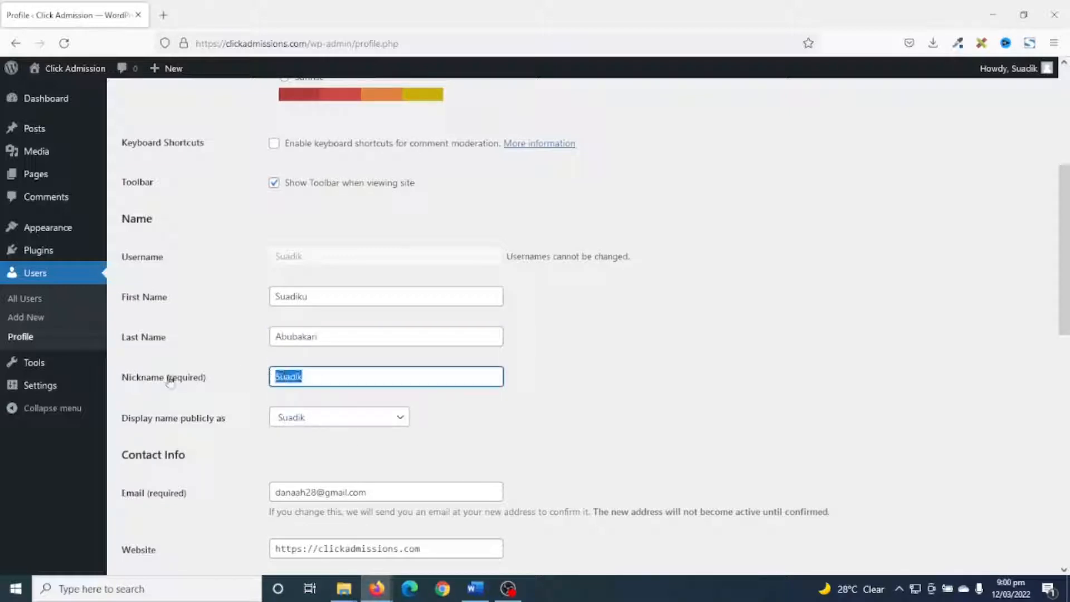
type("S")
key("Down")
key("Tab")
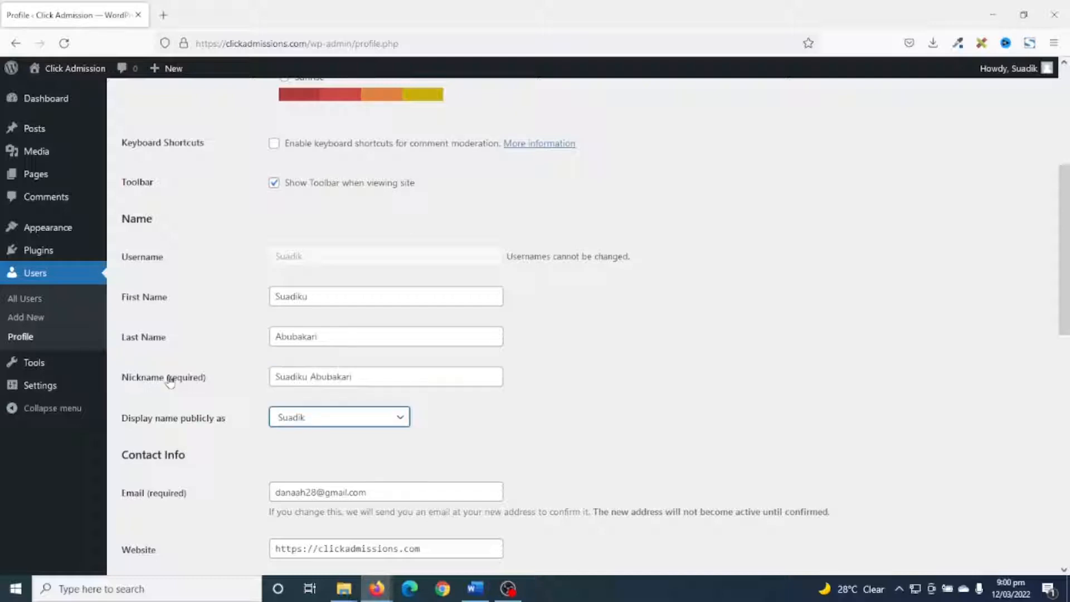
left_click(337, 423)
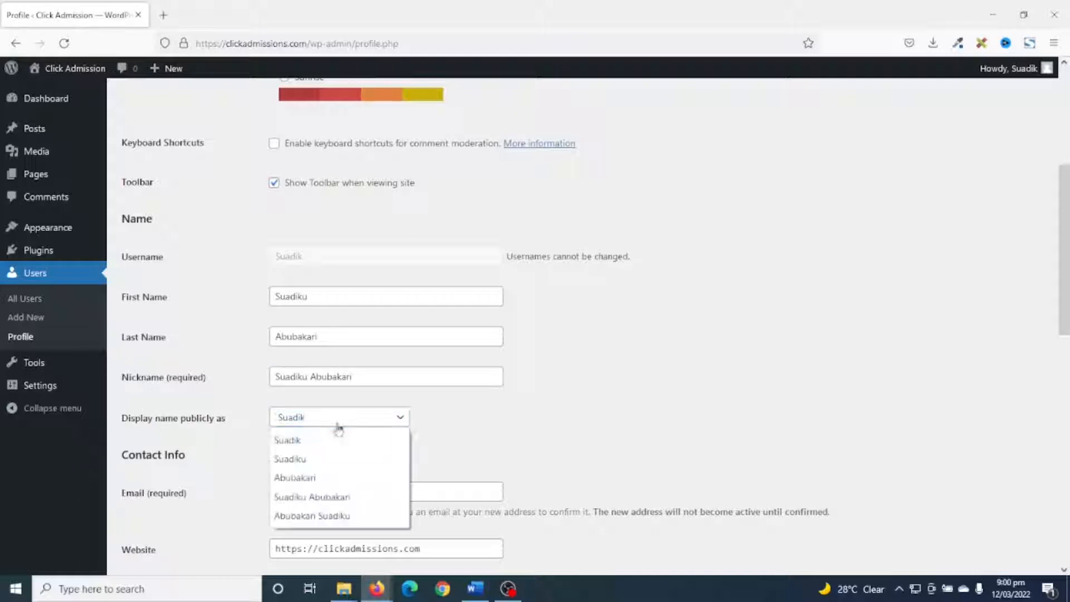
left_click(327, 496)
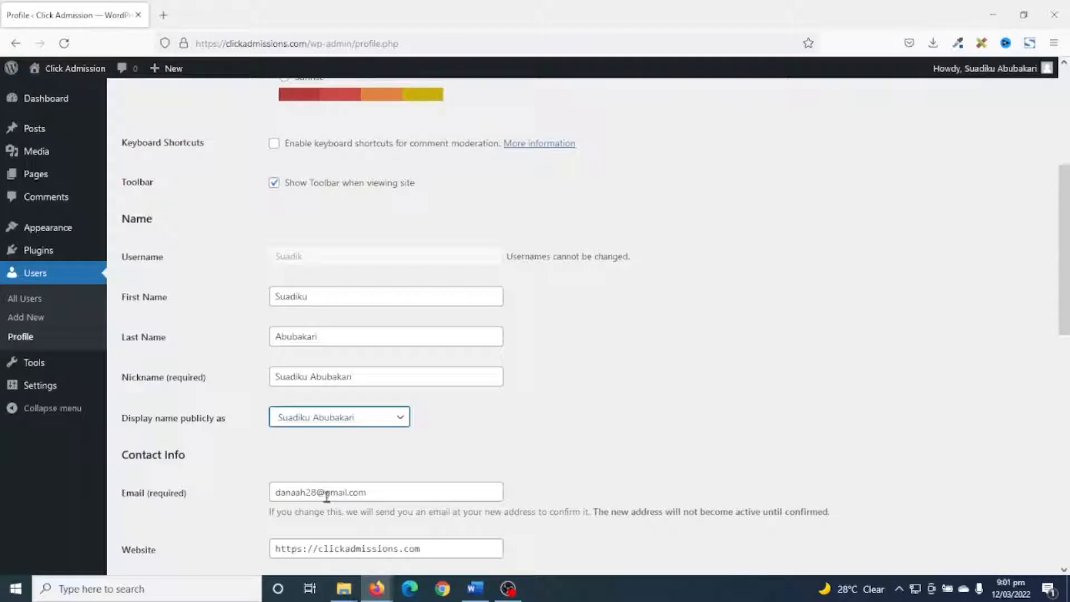
left_click(346, 418)
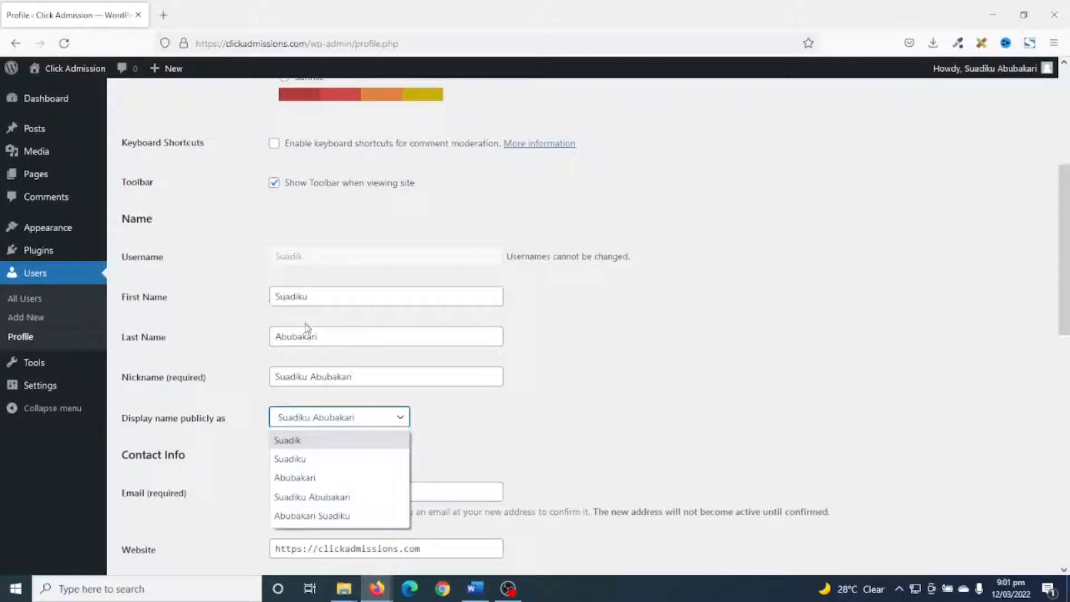
left_click(631, 466)
scroll(630, 468, "down", 15)
left_click(147, 512)
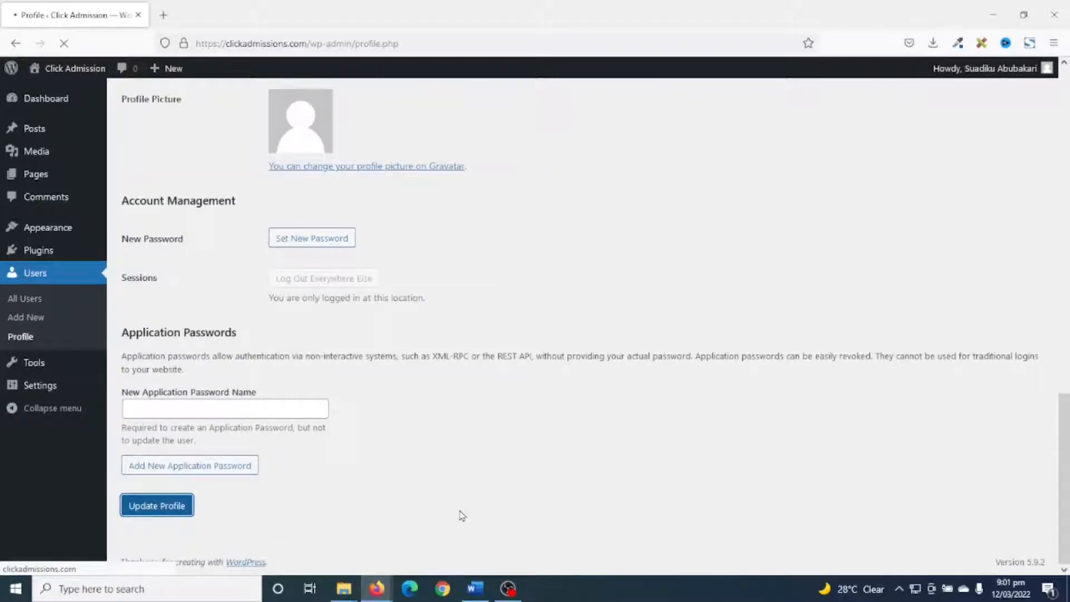
Open the general settings and review the site title and tagline.
left_click(37, 393)
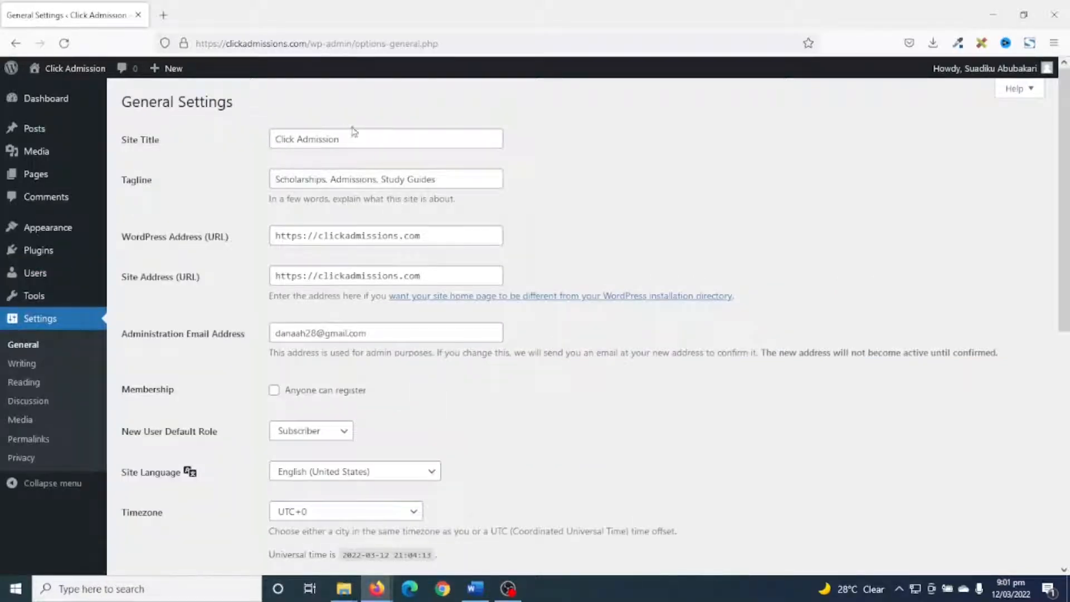
left_click_drag(377, 132, 230, 133)
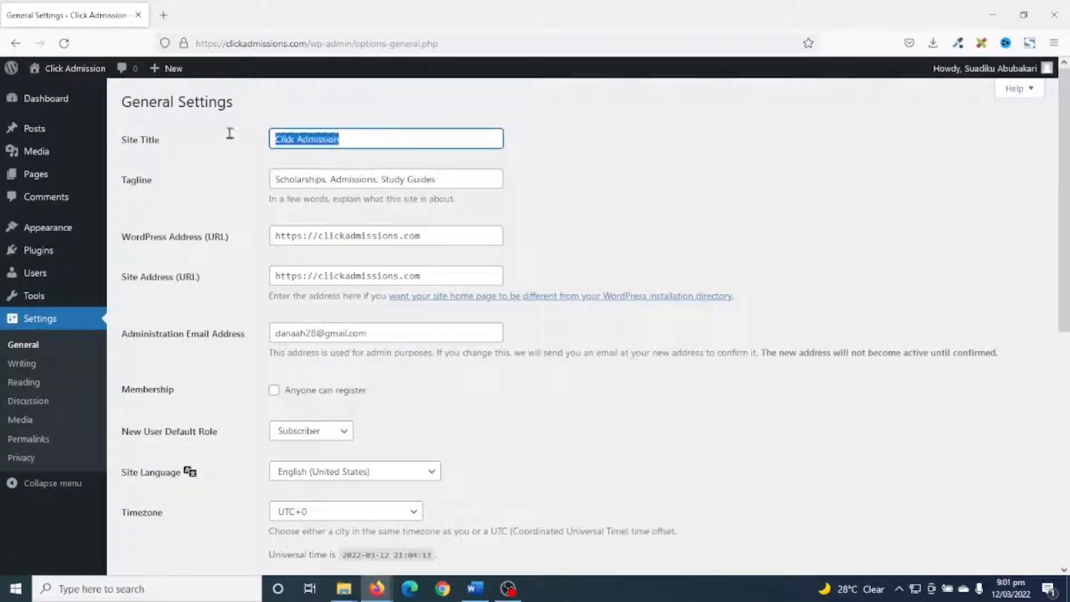
left_click_drag(462, 176, 226, 162)
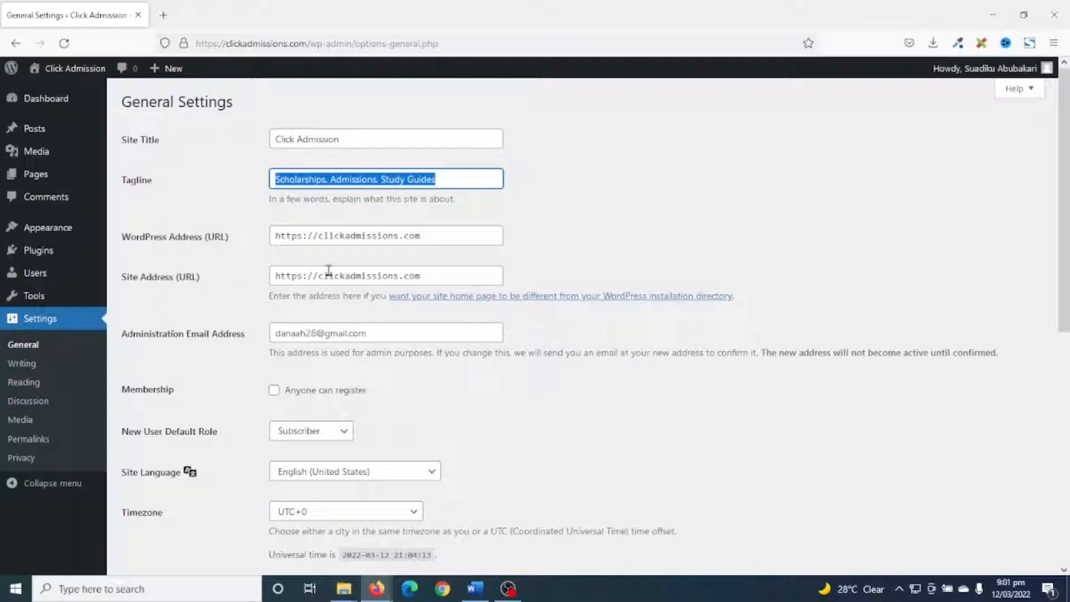
Check that the WordPress address in the general settings uses https and save the general settings.
left_click_drag(305, 236, 245, 239)
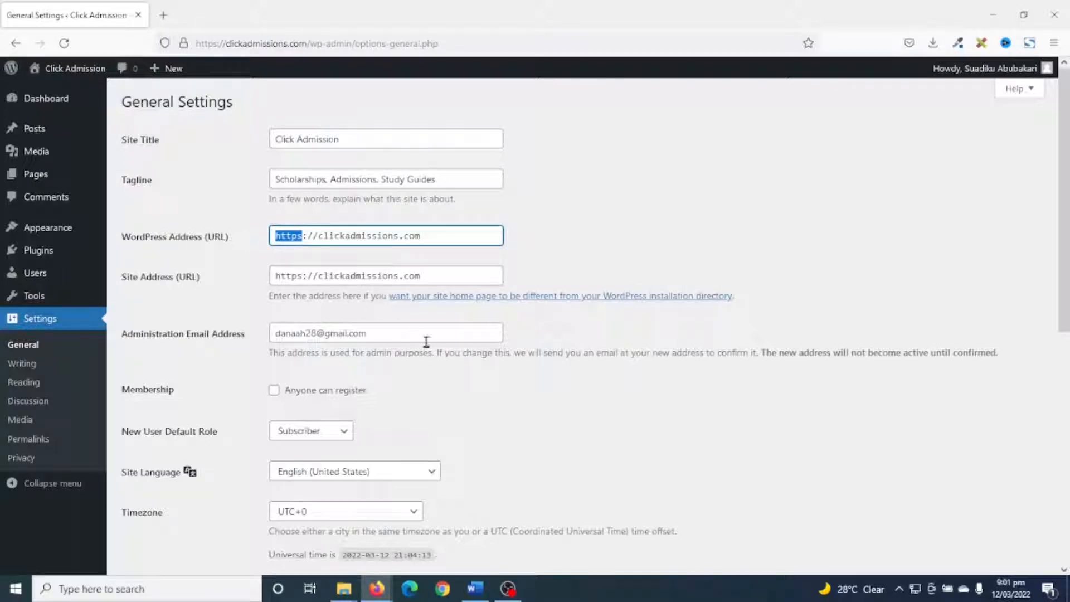
scroll(426, 343, "down", 8)
left_click(140, 507)
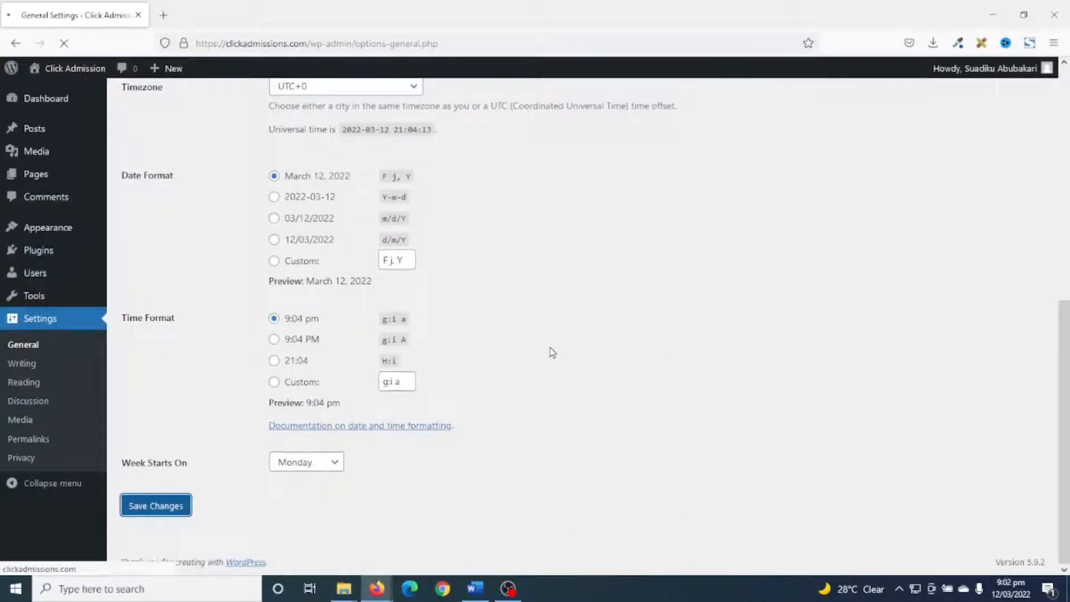
Set the site's permalink structure to Post name, compare its sample URL with the Day and name one, and save the change.
left_click(13, 443)
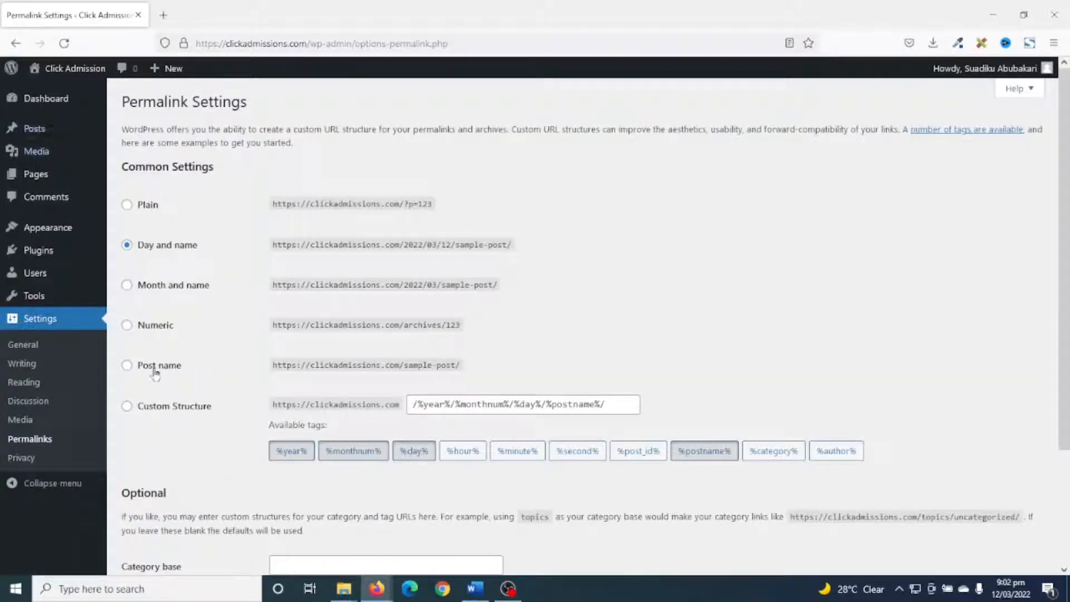
left_click(155, 370)
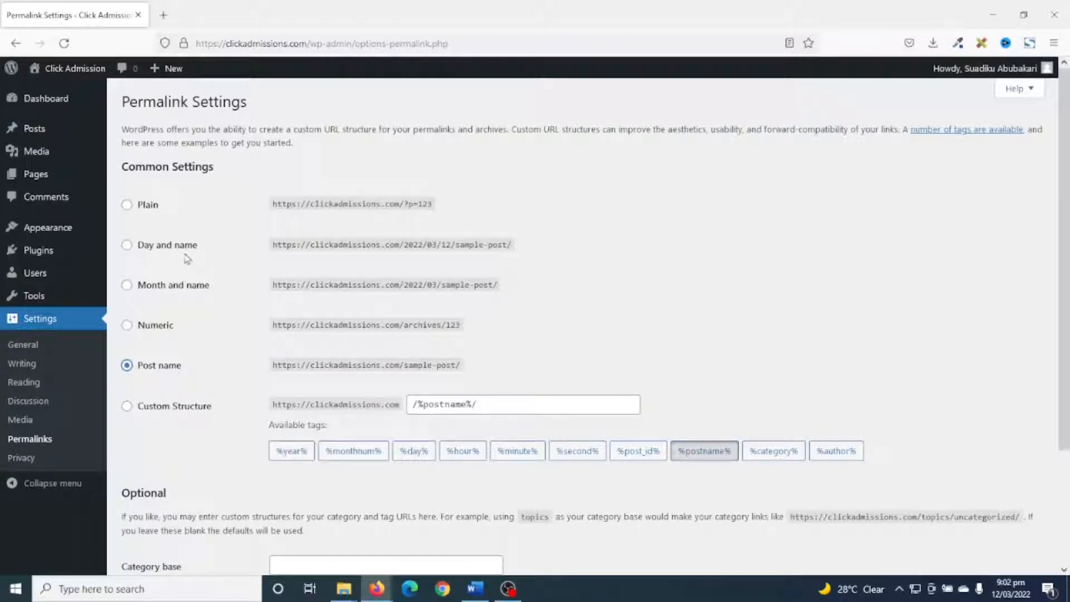
left_click_drag(289, 365, 502, 377)
left_click_drag(366, 244, 543, 258)
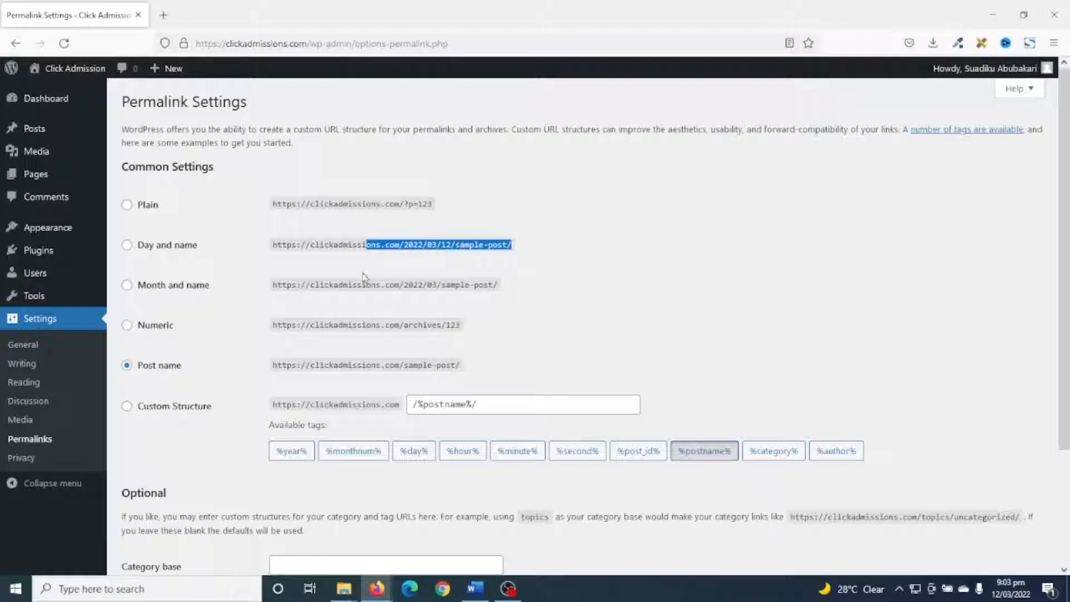
left_click(146, 367)
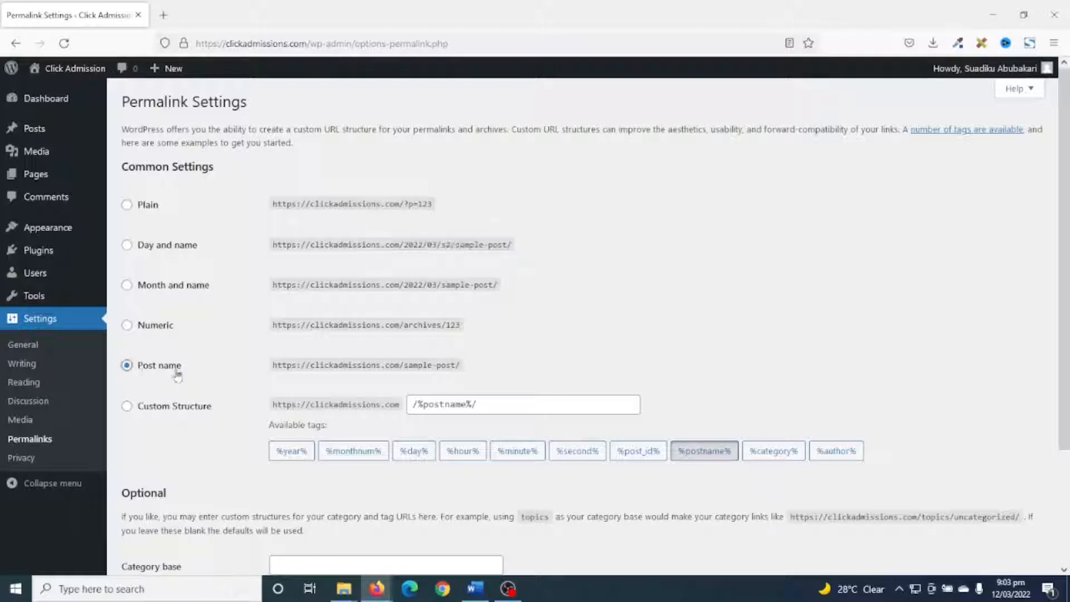
scroll(255, 375, "down", 3)
left_click(149, 508)
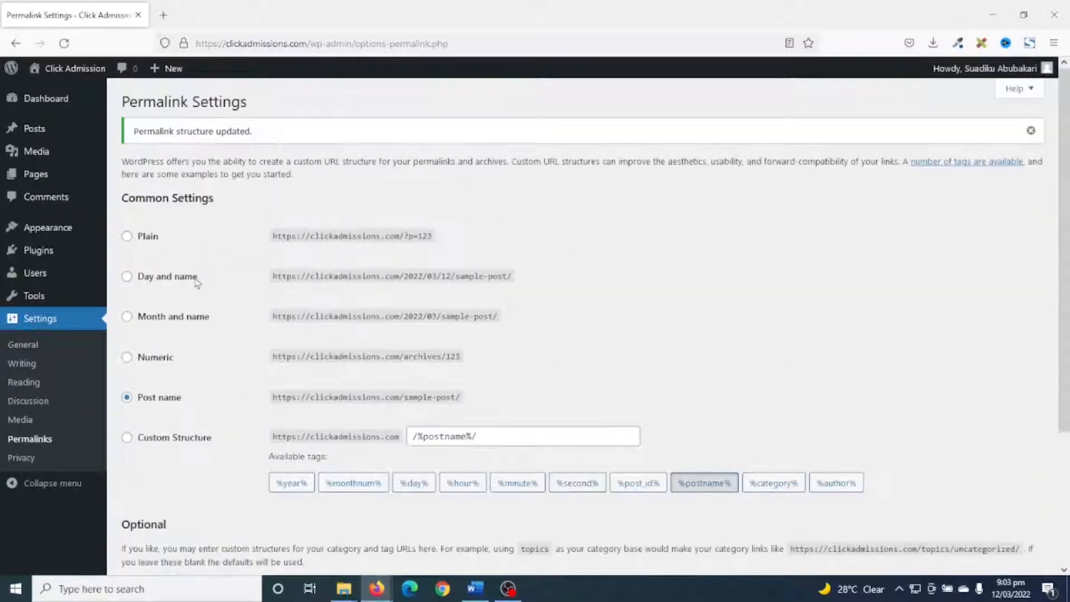
Return to the dashboard, open the site's front end in a new browser tab and examine its current look.
mouse_move(56, 102)
left_click(56, 102)
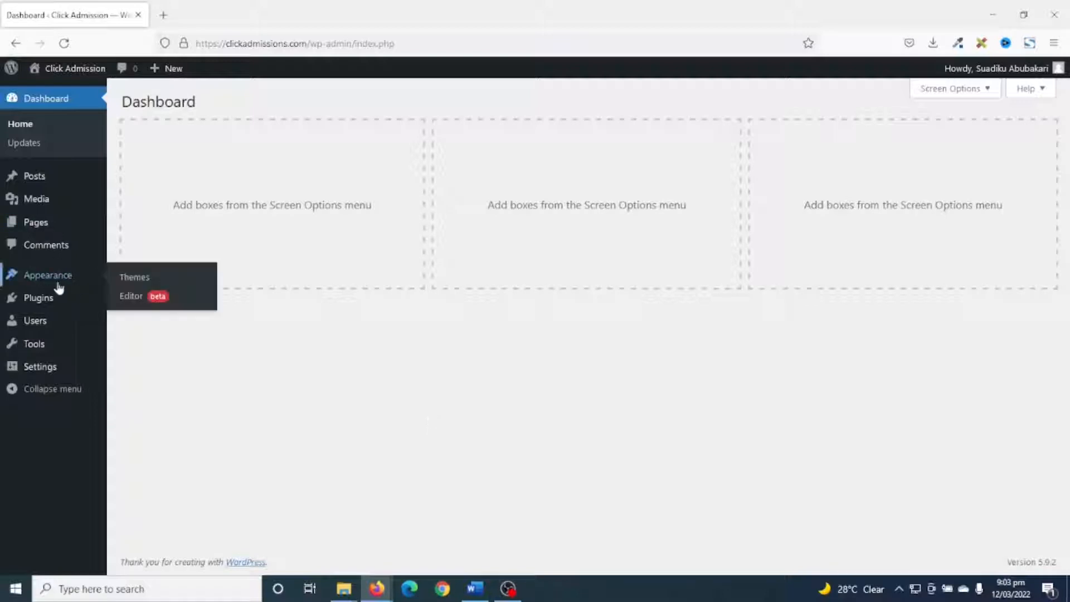
mouse_move(99, 303)
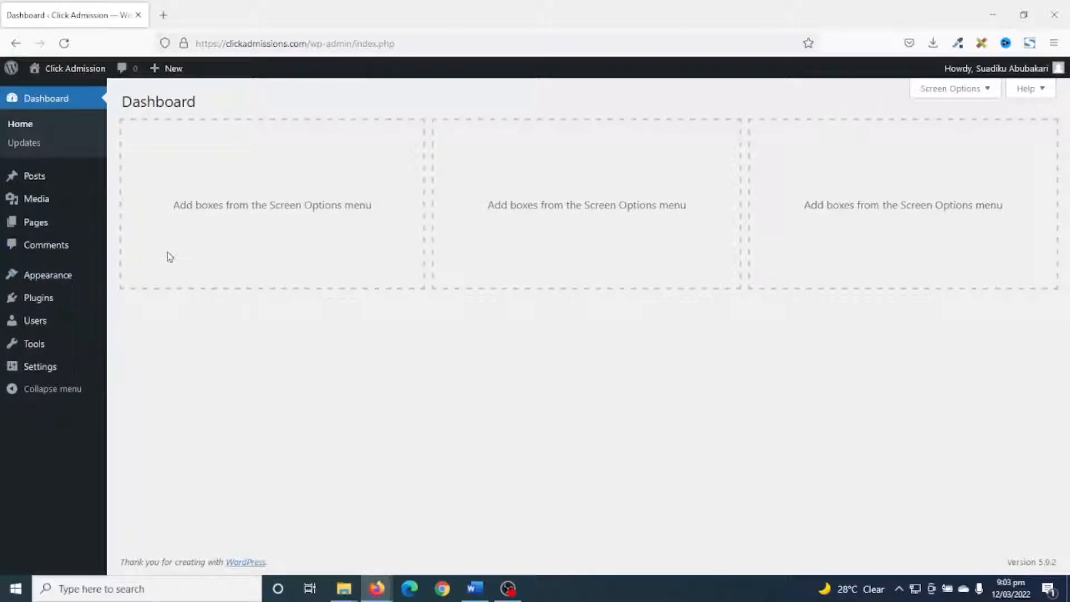
right_click(69, 72)
left_click(127, 83)
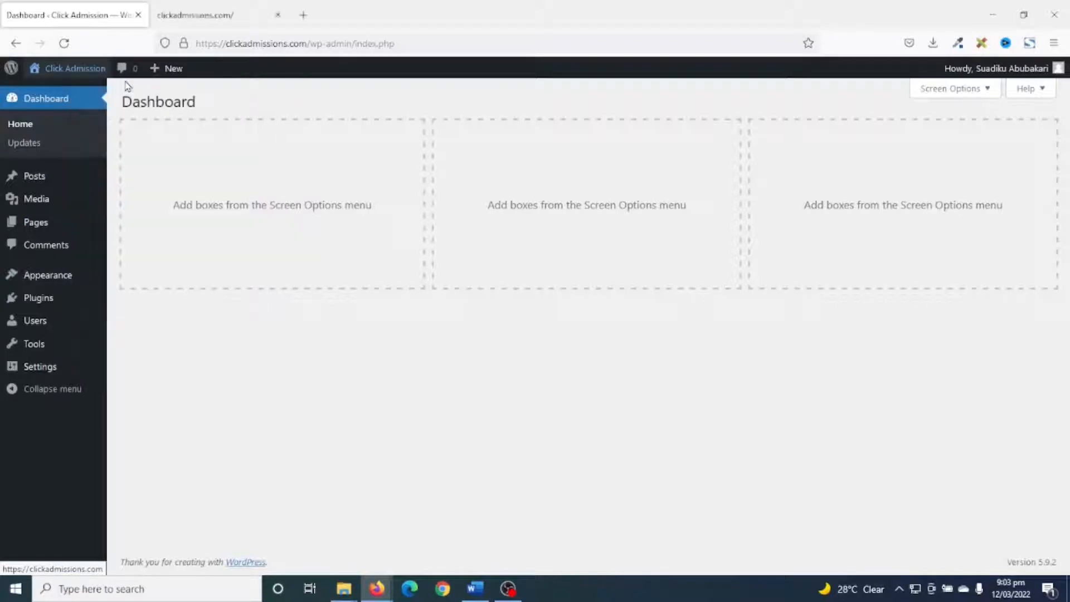
left_click(233, 18)
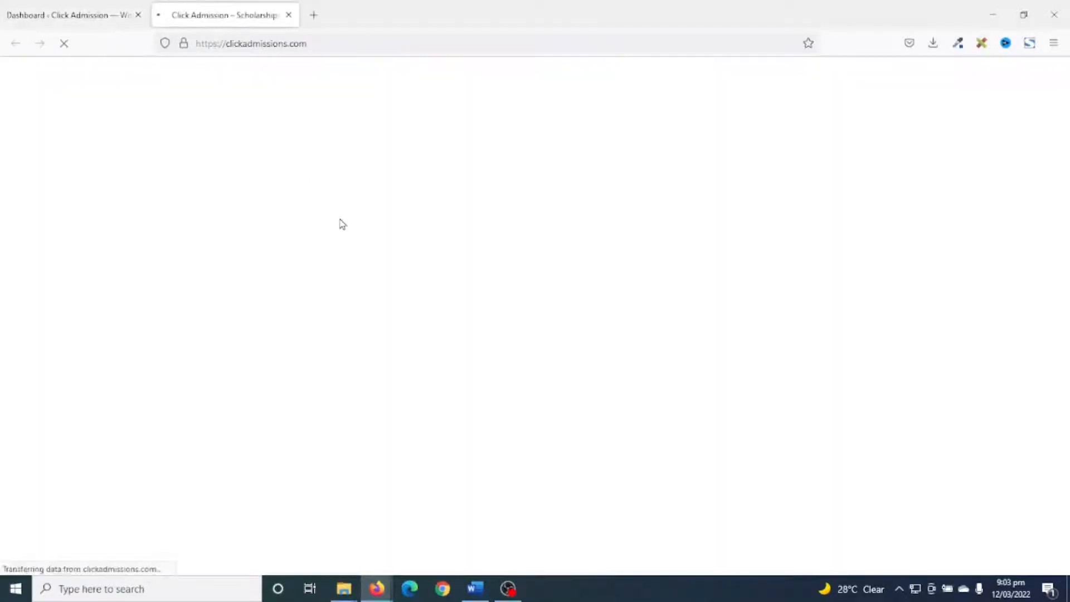
scroll(391, 325, "down", 2)
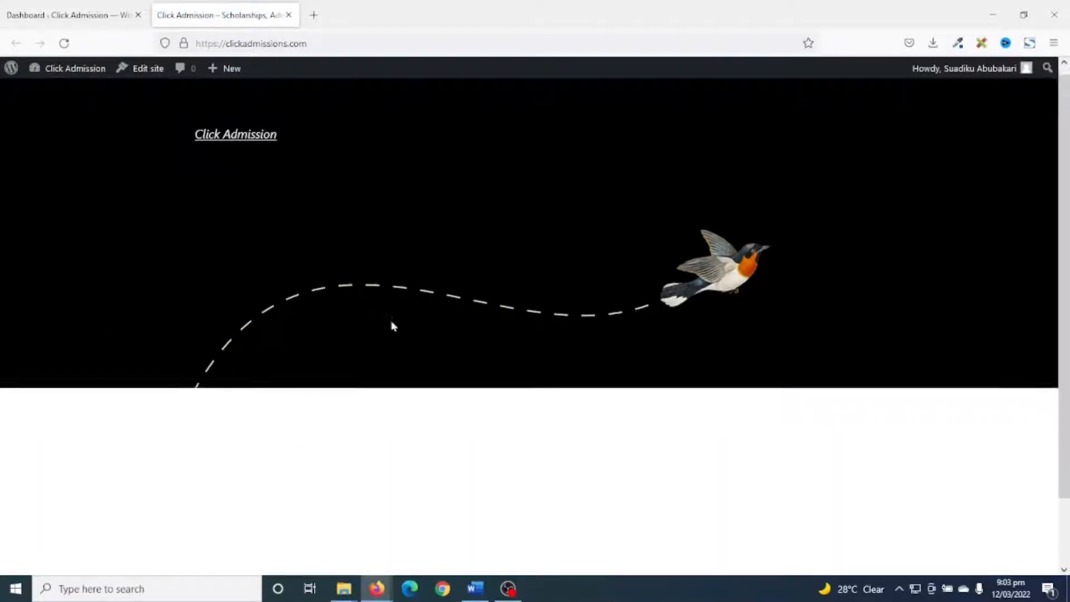
scroll(407, 363, "up", 2)
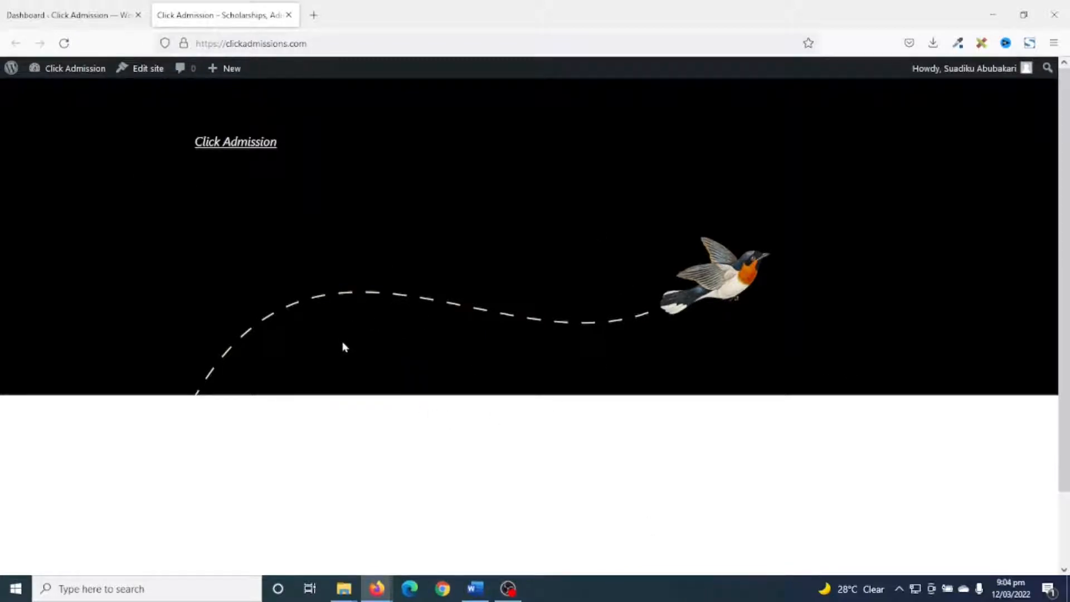
Search the theme directory for "blocksy", then install and activate the Blocksy theme.
left_click(87, 20)
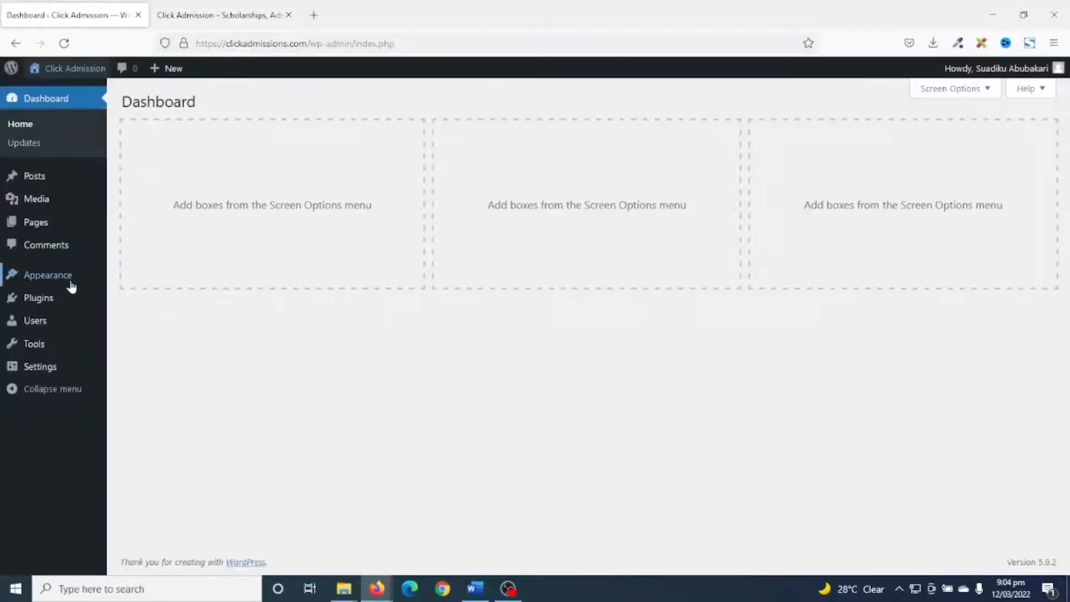
left_click(33, 276)
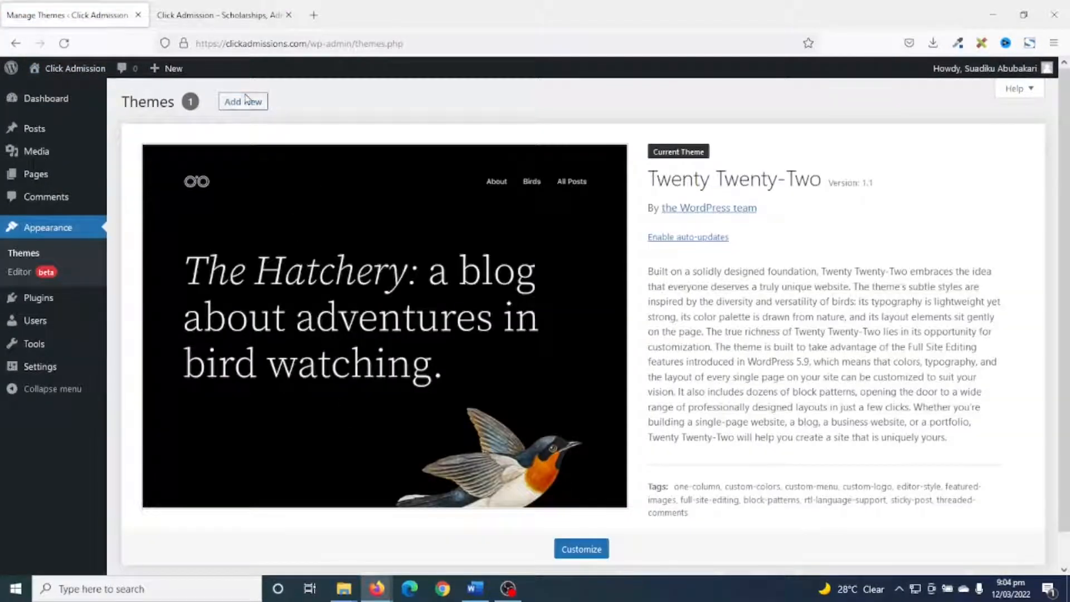
left_click(246, 100)
left_click(924, 138)
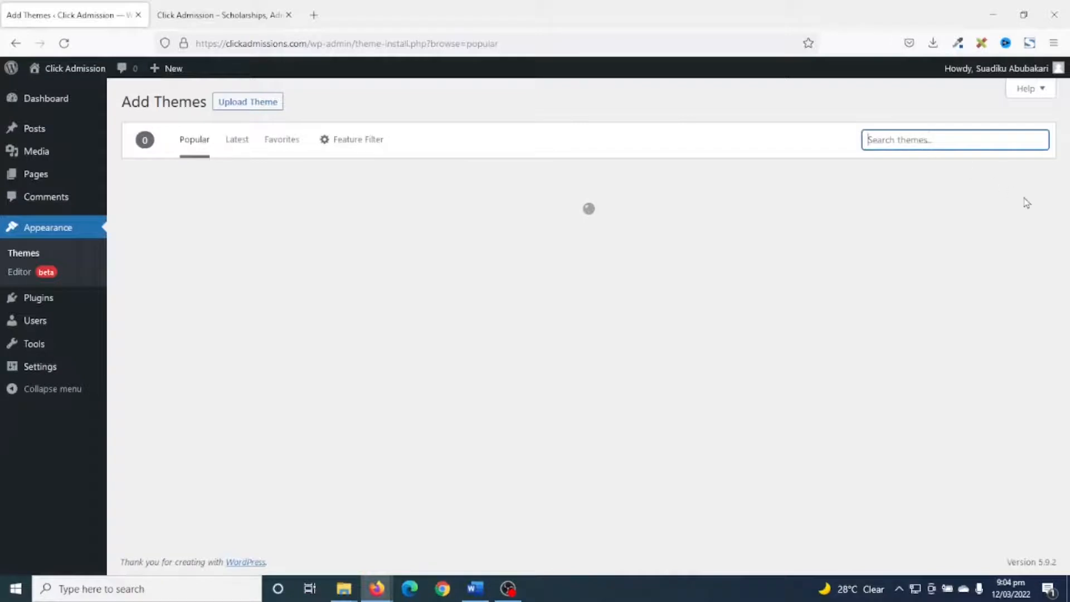
type("blocksy")
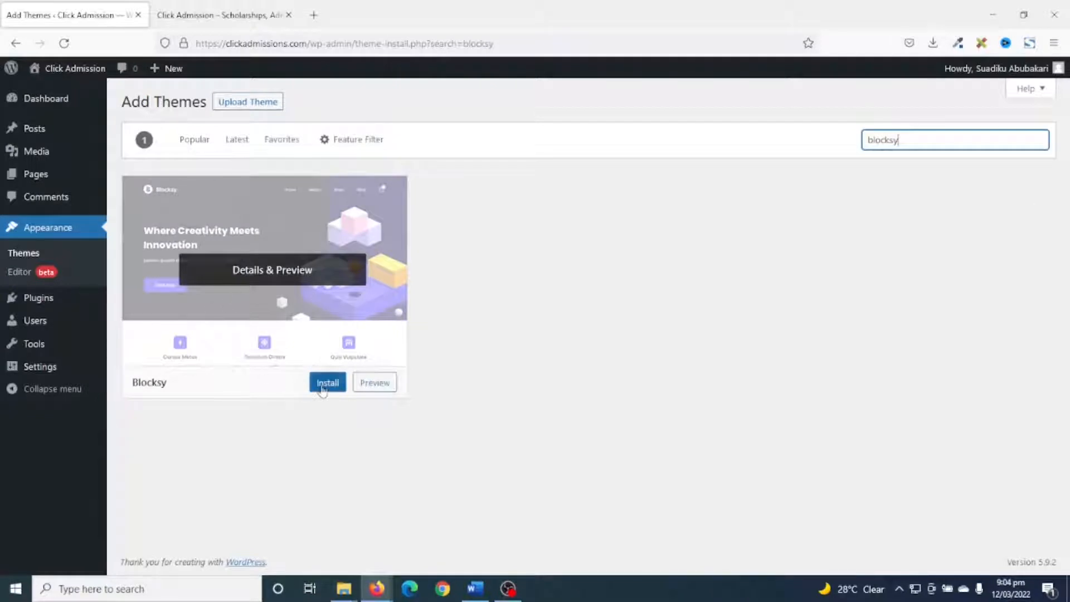
left_click(322, 383)
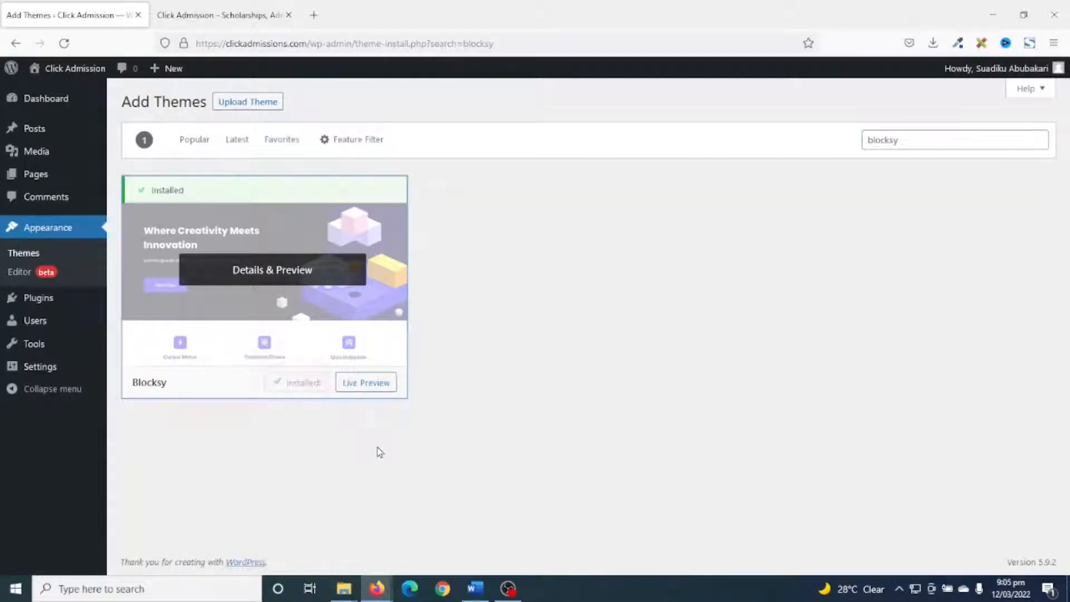
left_click(310, 383)
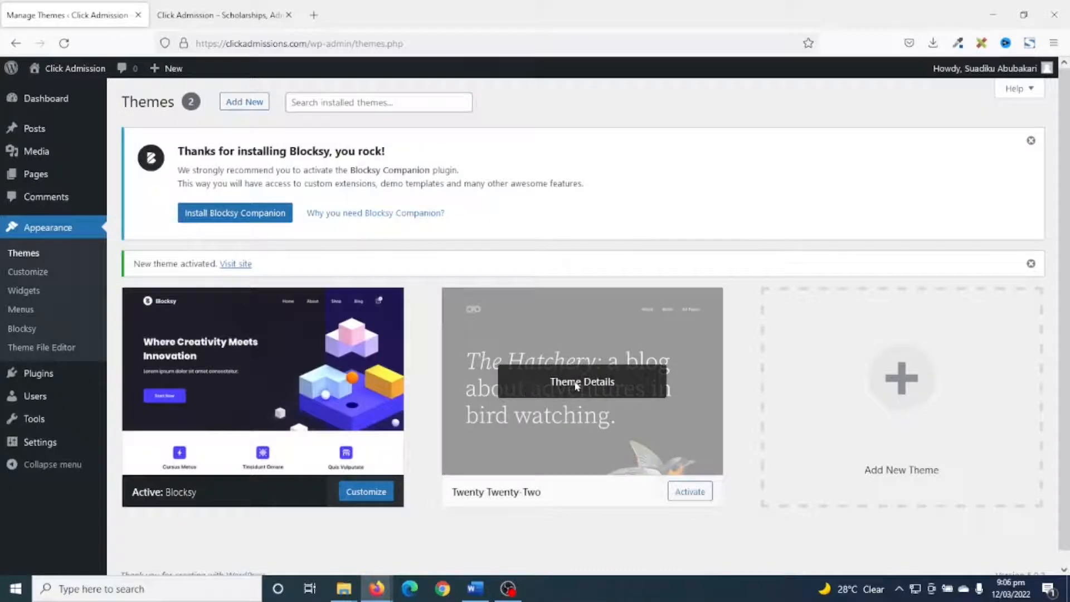
Delete the inactive Twenty Twenty-Two theme from the installed themes and confirm the deletion.
left_click(577, 383)
left_click(1019, 543)
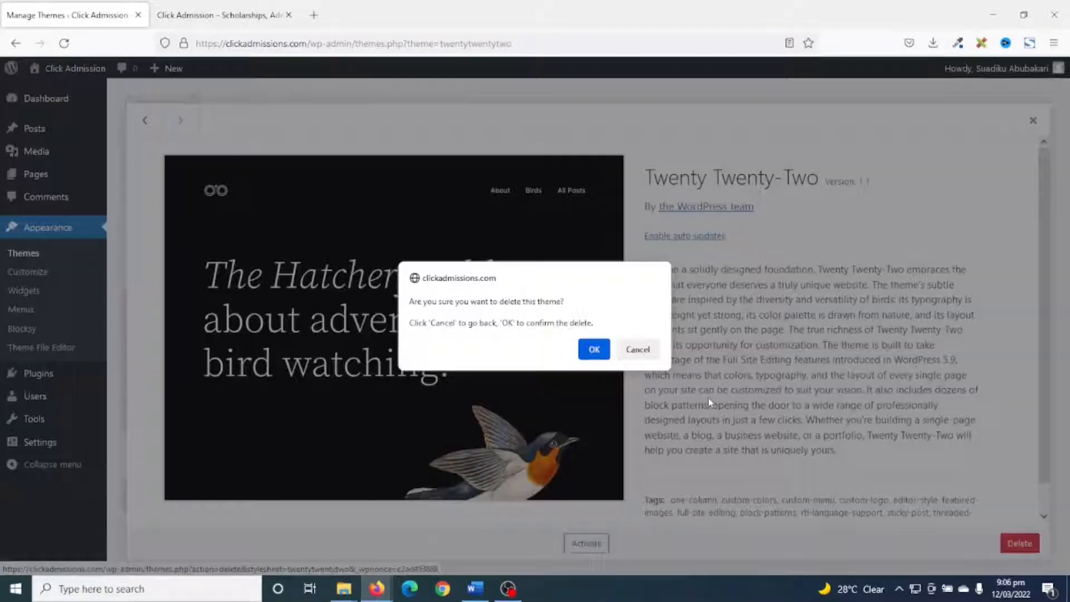
left_click(594, 350)
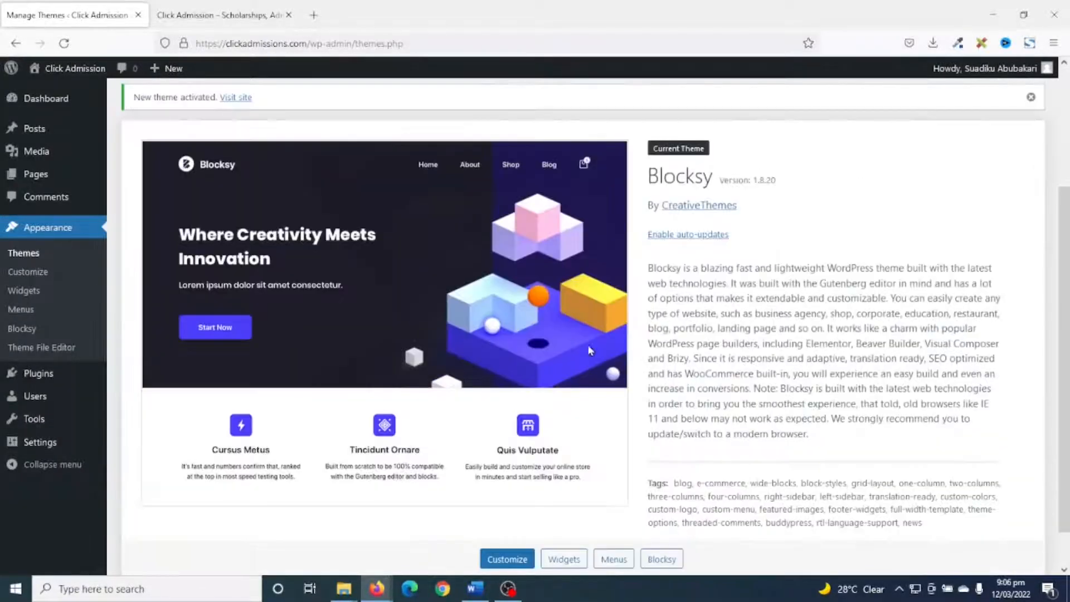
Reload the site's front end to examine it with the Blocksy theme, and return to the themes page.
left_click(223, 15)
left_click(65, 43)
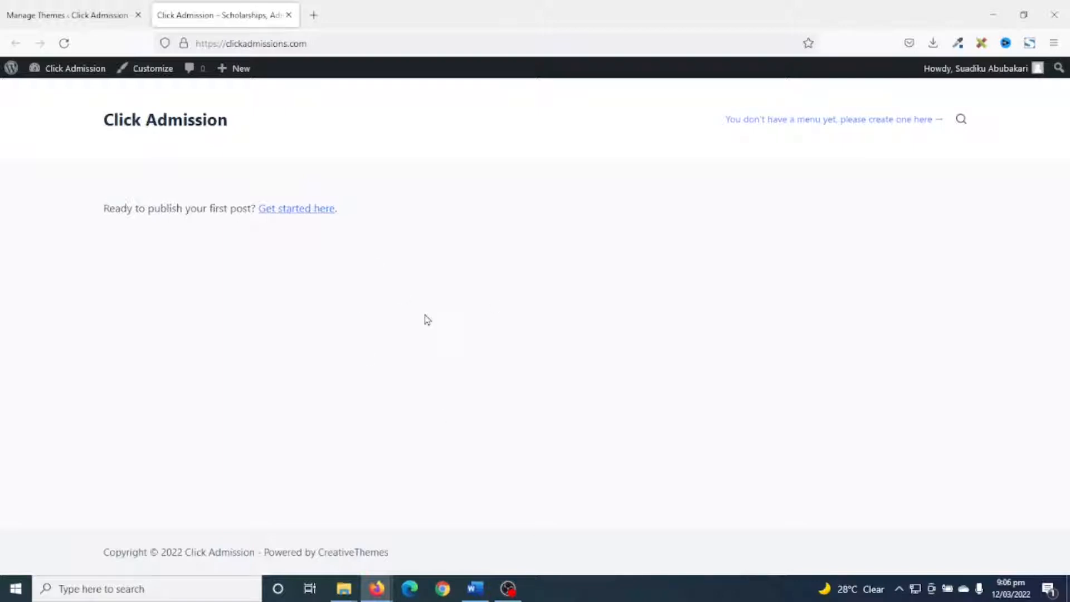
left_click(92, 15)
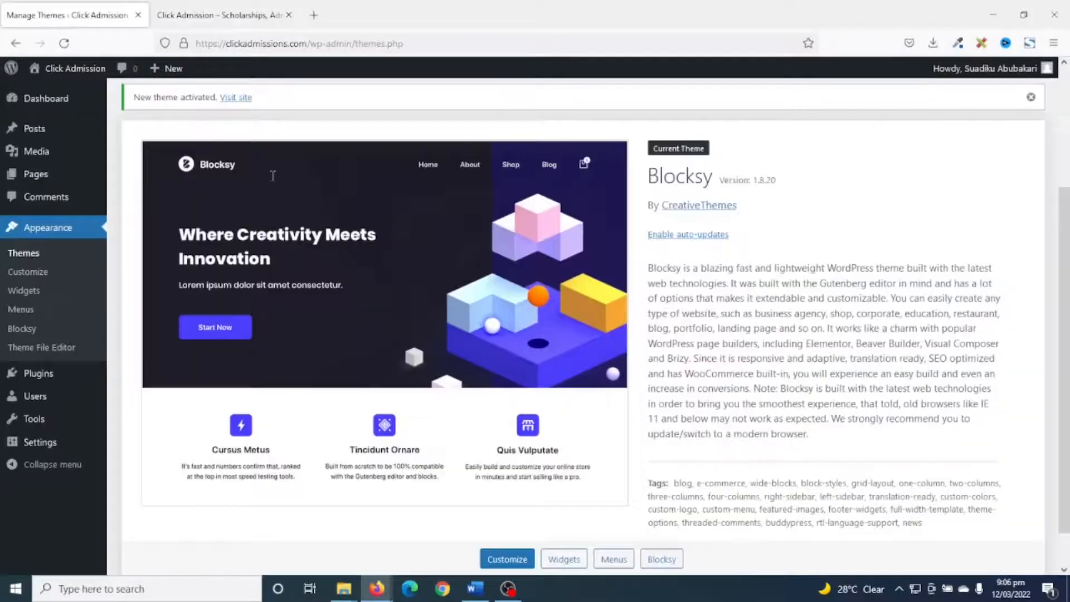
Install the recommended Blocksy Companion plugin and skip its opt-in for update notifications and diagnostic tracking.
scroll(375, 235, "up", 2)
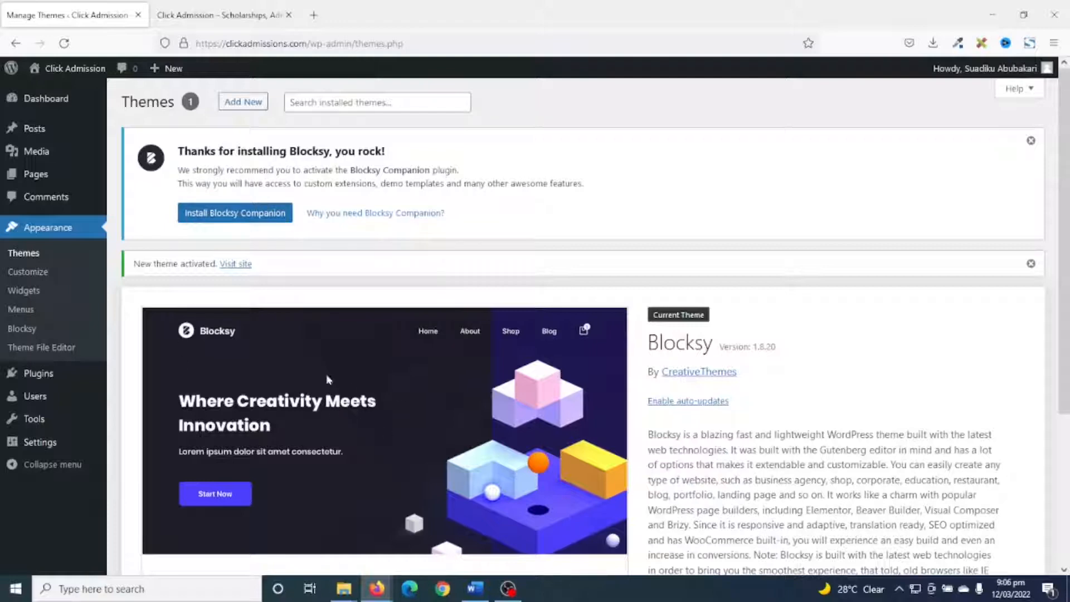
left_click(236, 220)
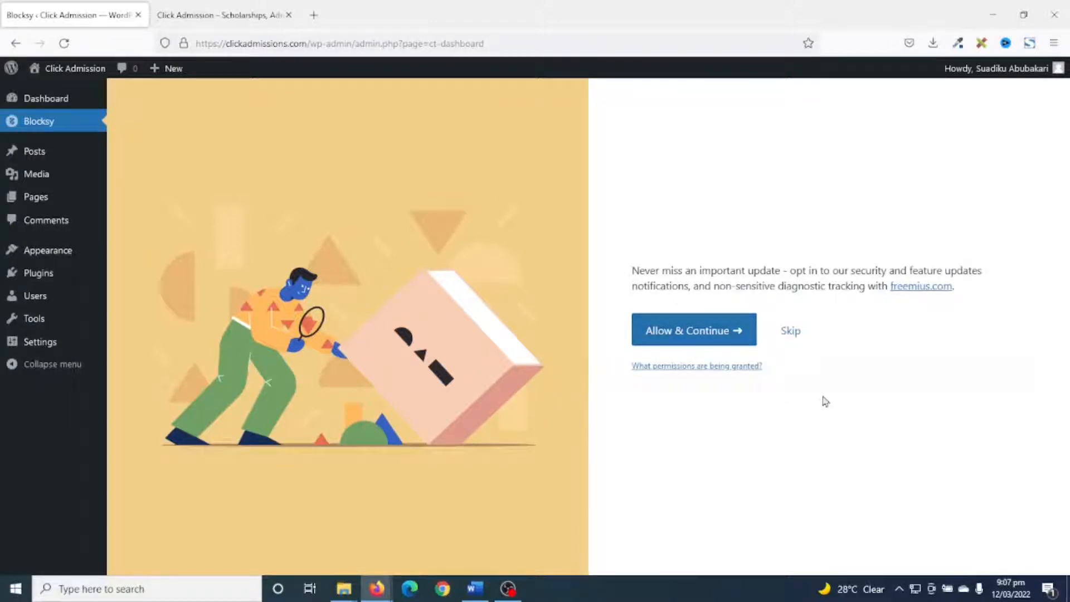
left_click(798, 345)
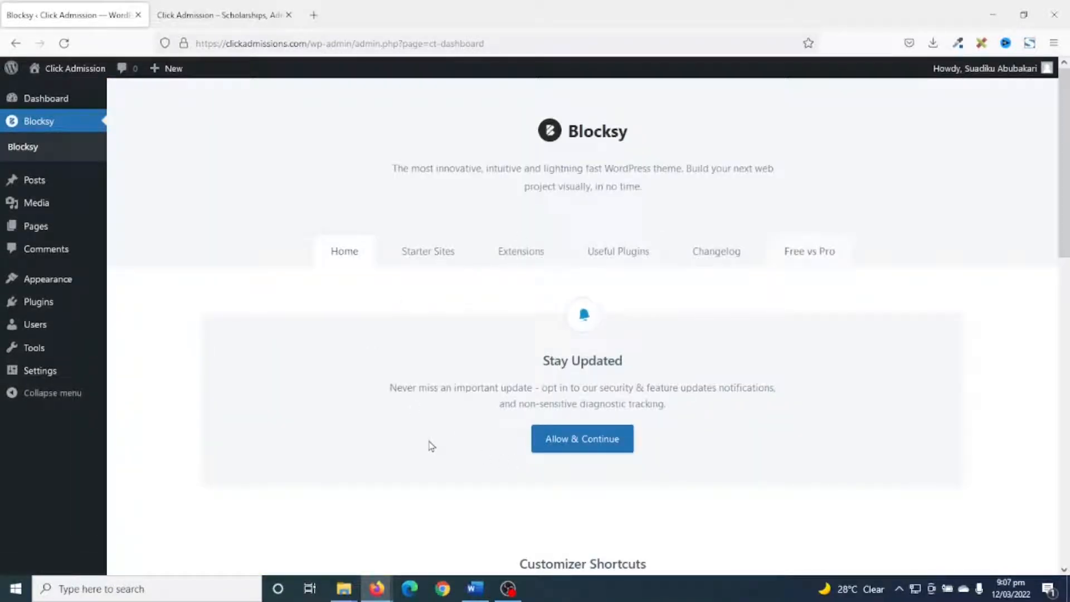
Open the Blocksy starter sites and look through the whole range of importable templates.
left_click(422, 257)
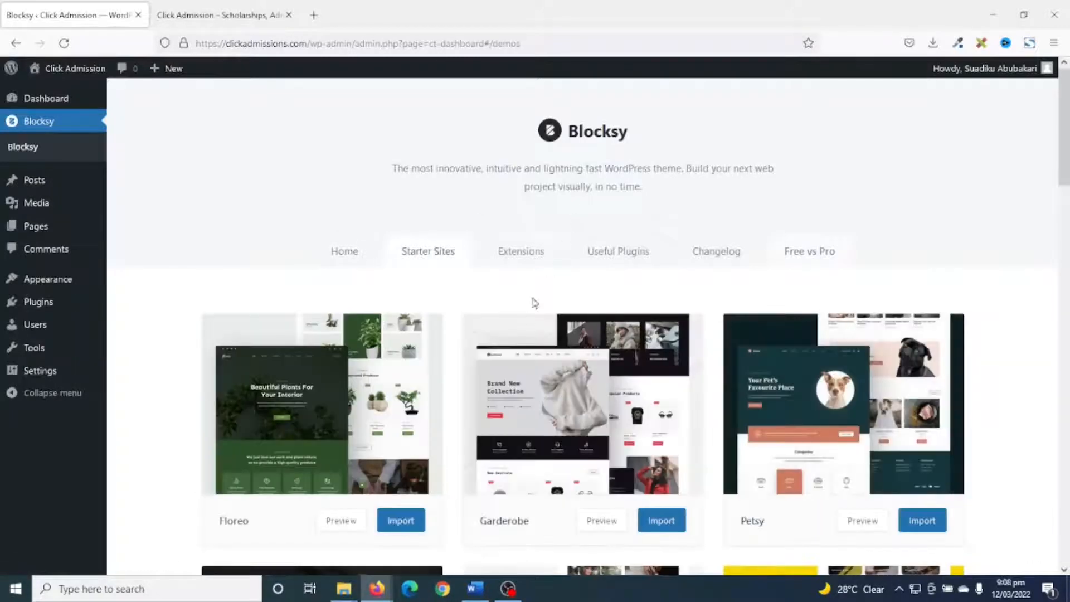
scroll(535, 323, "down", 6)
scroll(555, 403, "down", 18)
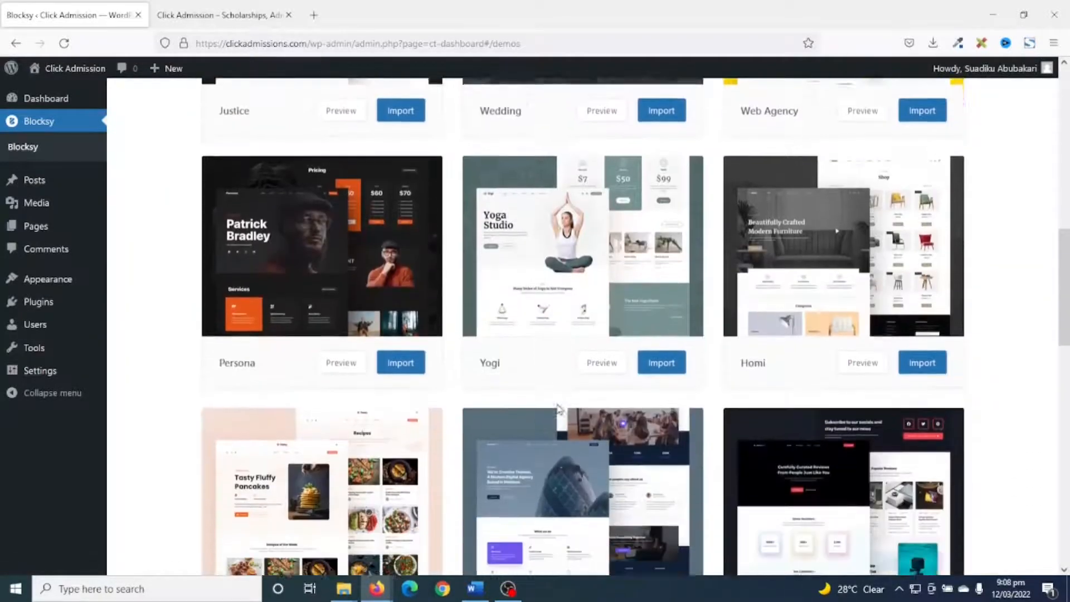
scroll(576, 432, "down", 5)
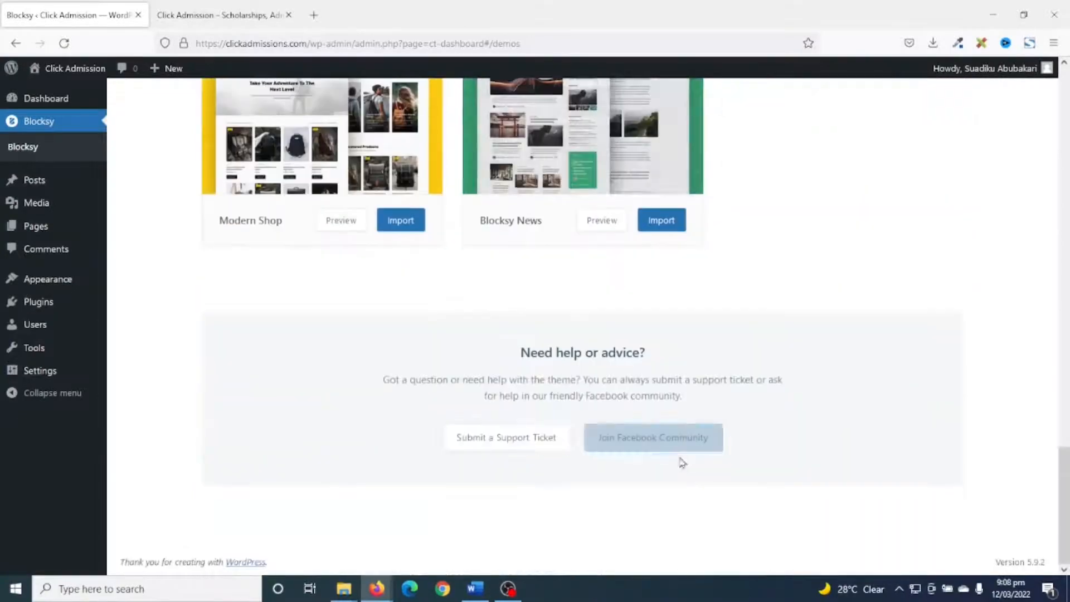
scroll(709, 440, "up", 20)
scroll(709, 440, "up", 7)
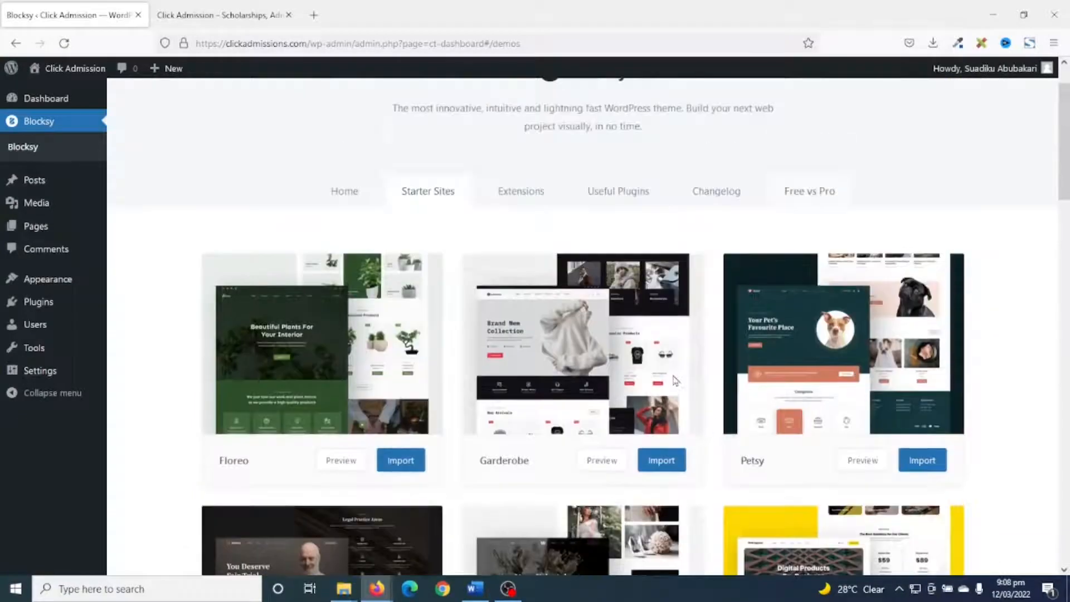
scroll(659, 485, "down", 6)
scroll(660, 485, "up", 7)
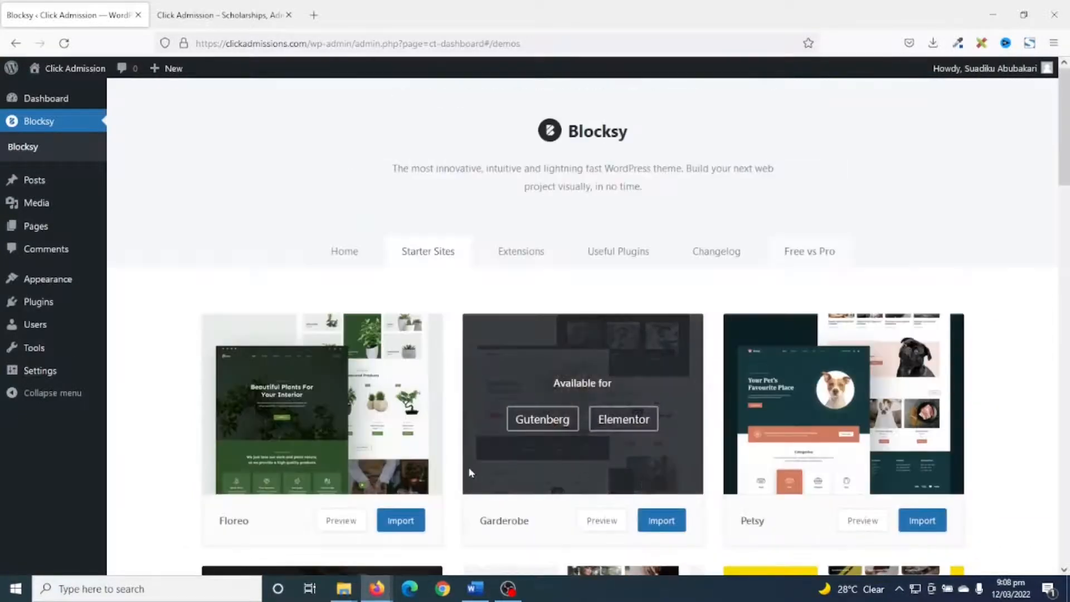
Activate the free Blocksy extensions Cookies Consent and Trending Posts.
left_click(536, 263)
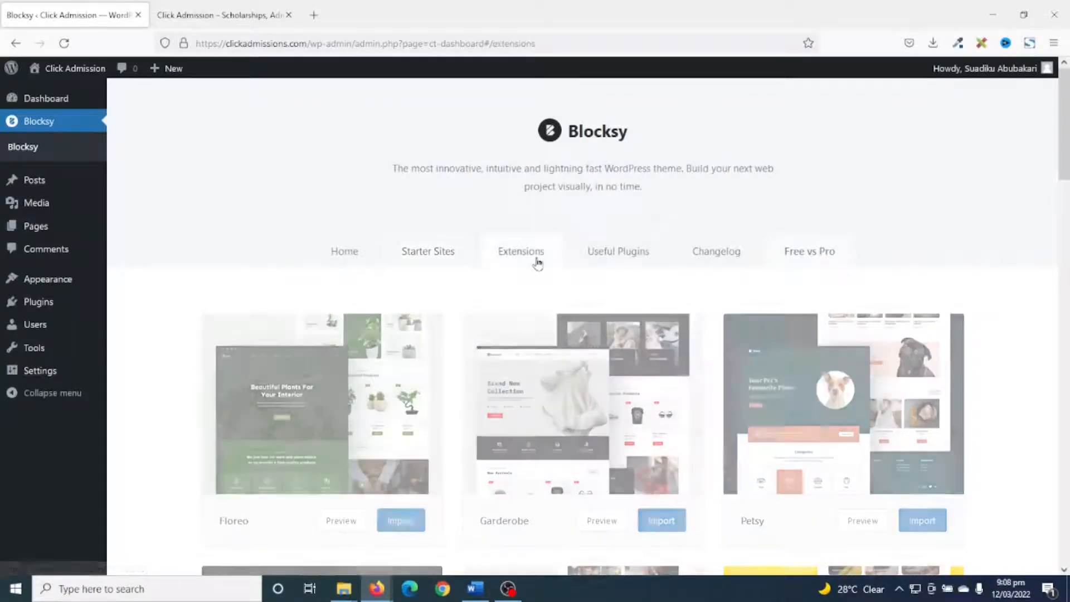
scroll(676, 363, "down", 1)
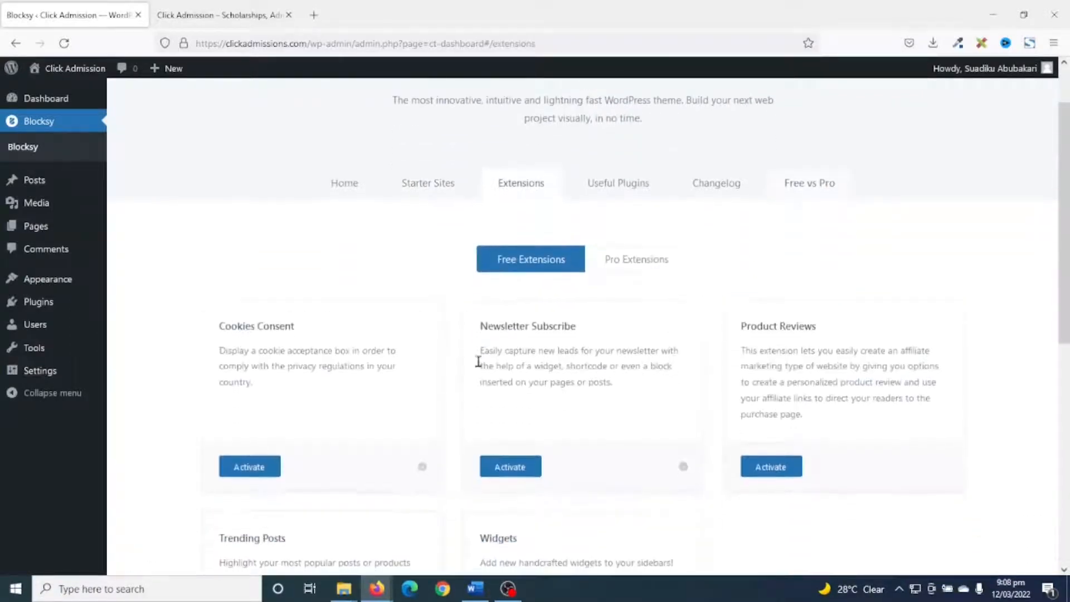
left_click(250, 468)
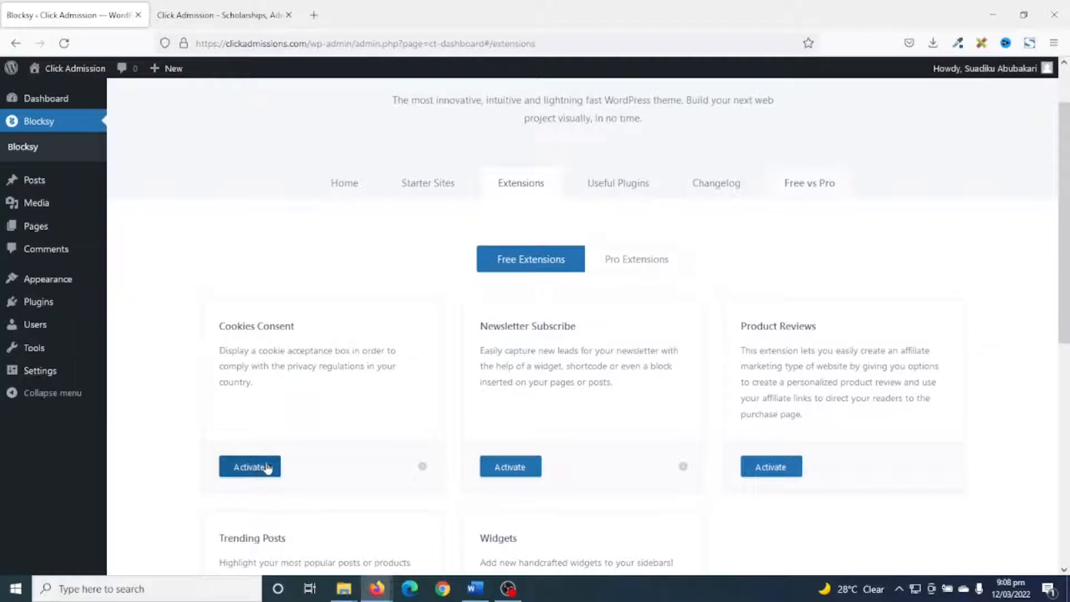
scroll(301, 484, "down", 3)
left_click(242, 462)
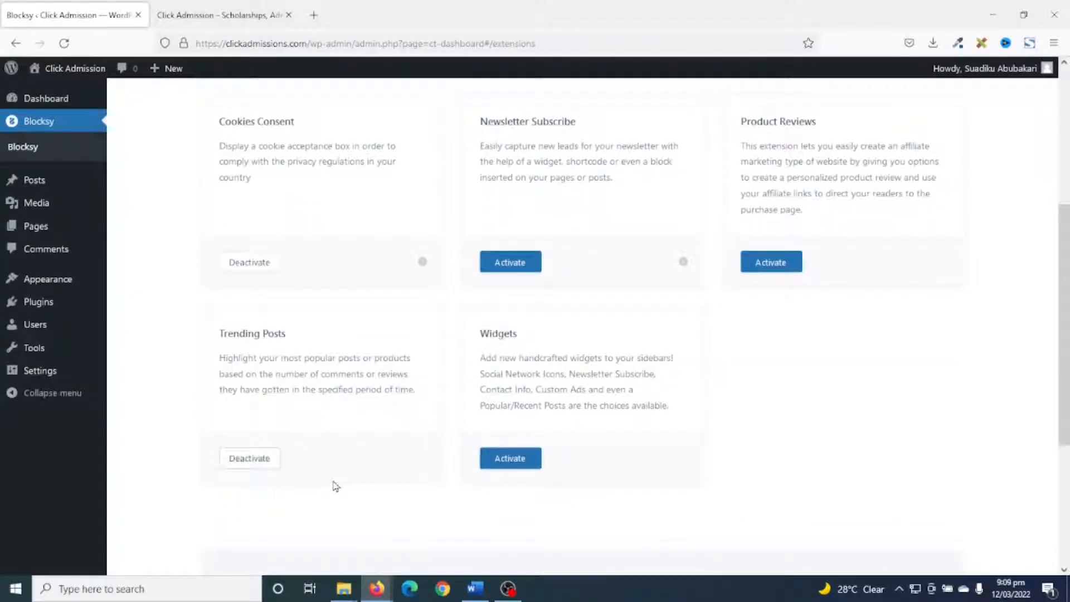
Activate the free Blocksy Widgets extension and look over the list of free extensions.
left_click(514, 460)
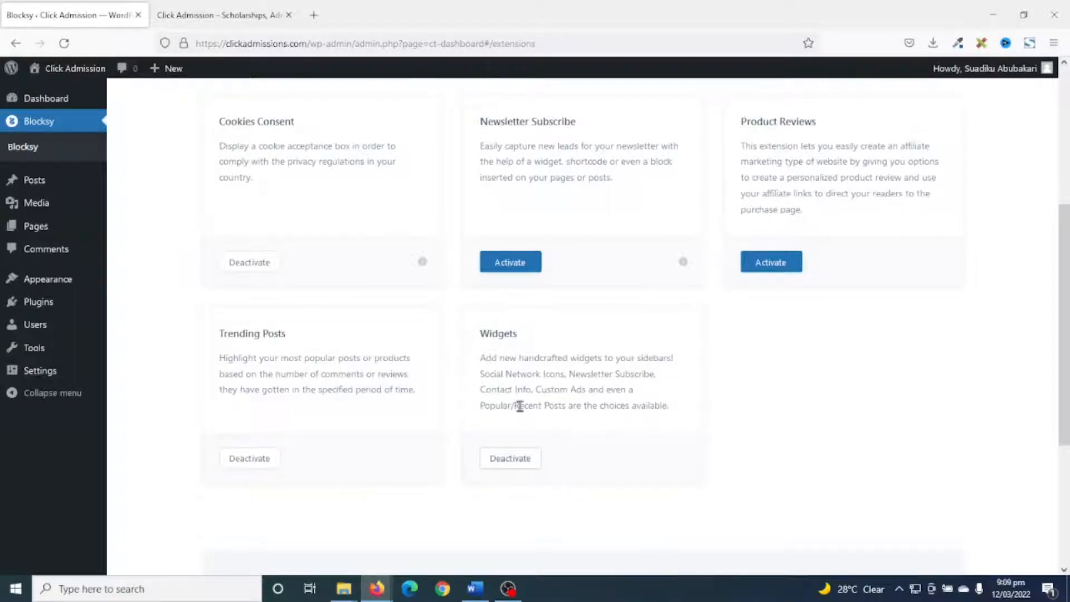
scroll(519, 406, "up", 5)
scroll(531, 438, "down", 3)
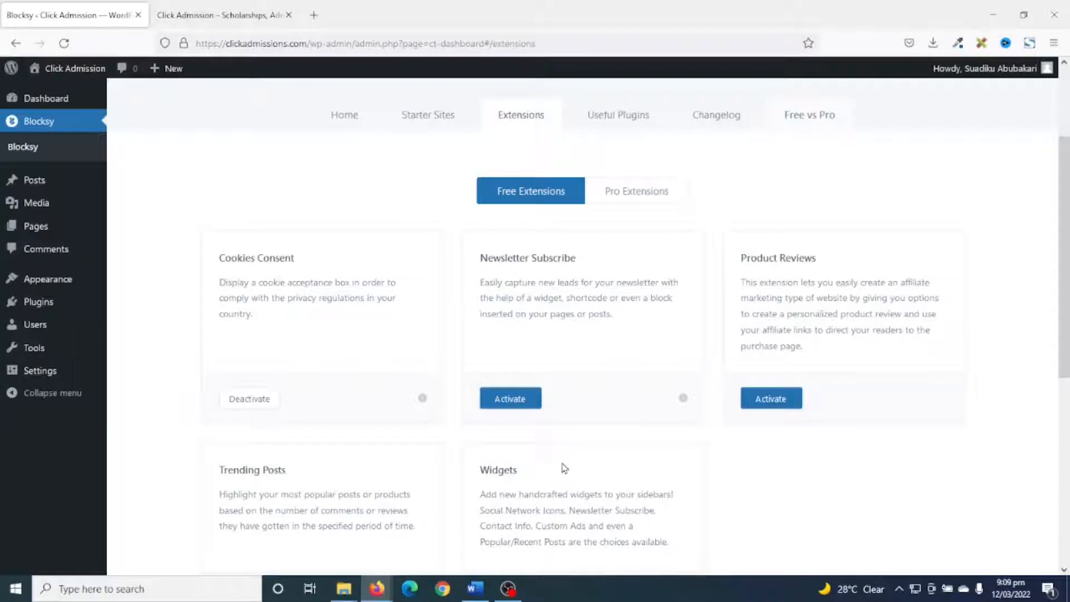
scroll(563, 468, "down", 3)
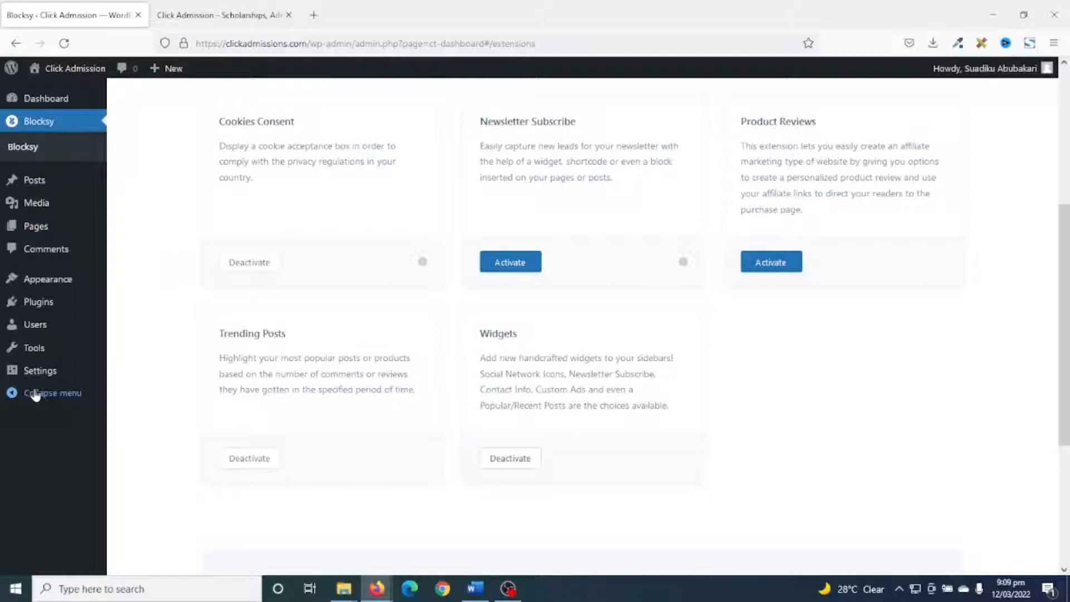
Search the plugin directory for "elementor" and install Elementor Website Builder and Premium Addons for Elementor.
mouse_move(47, 305)
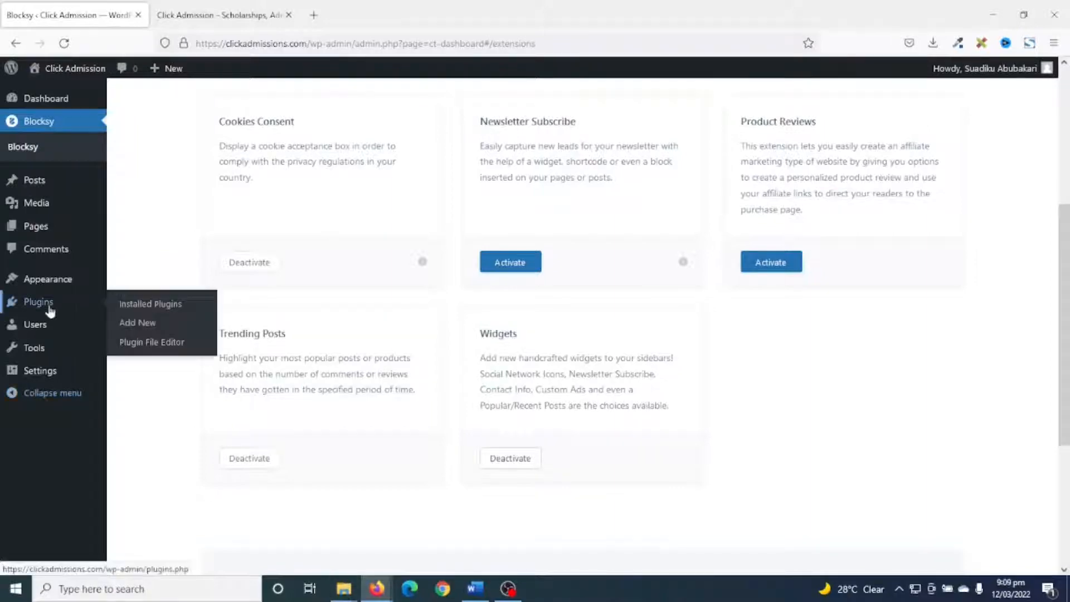
left_click(144, 329)
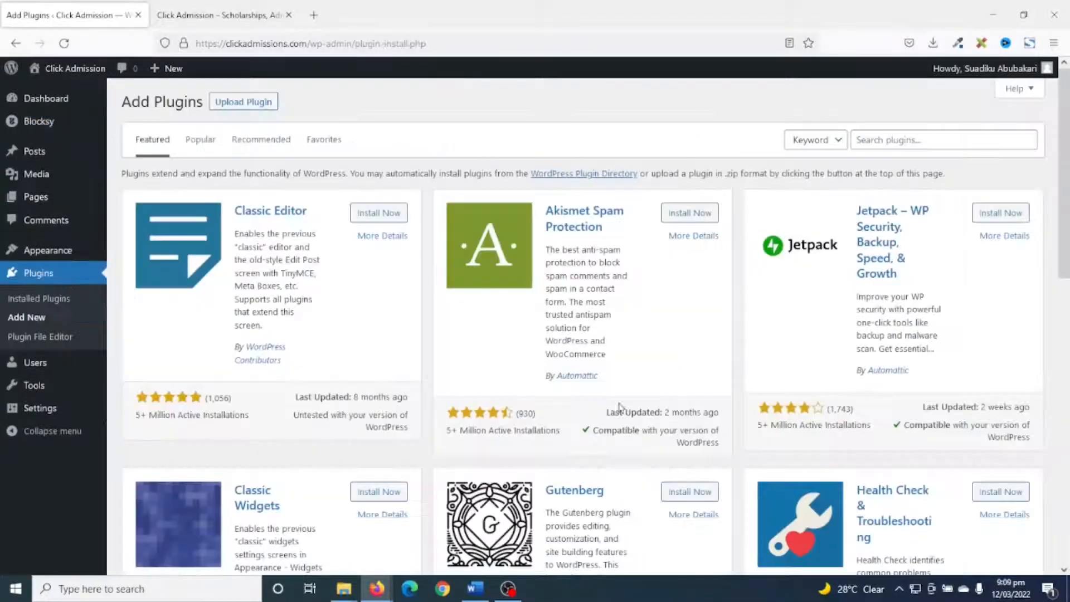
left_click(889, 139)
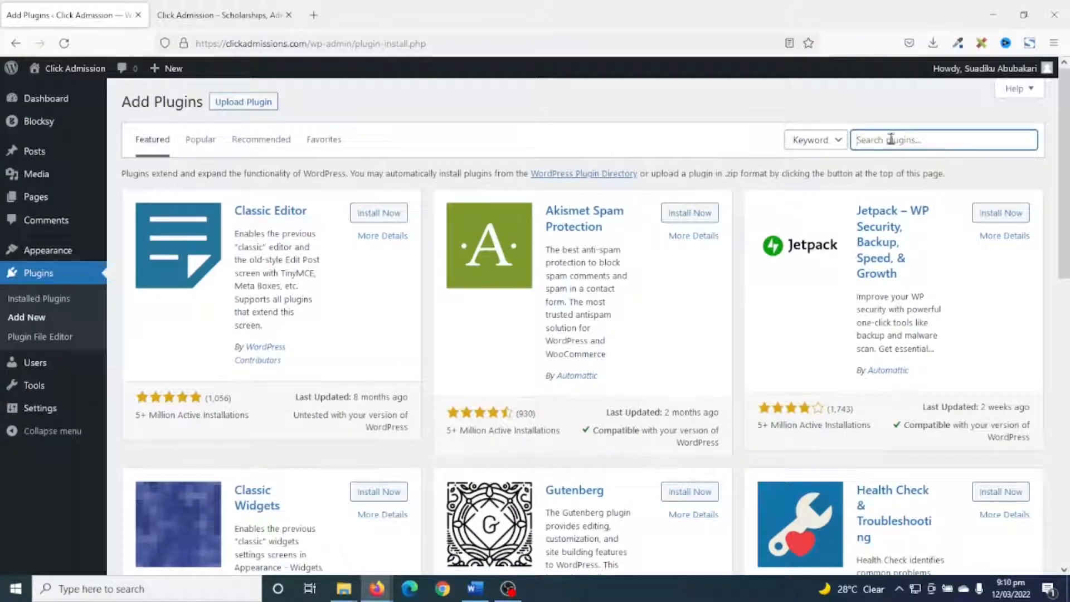
type("elementor")
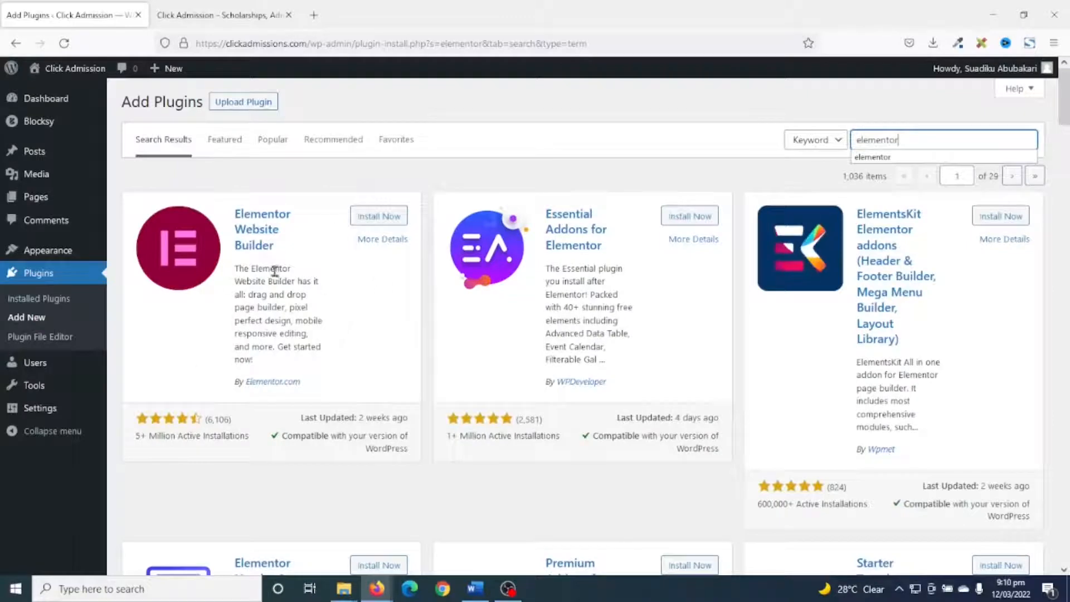
left_click(373, 218)
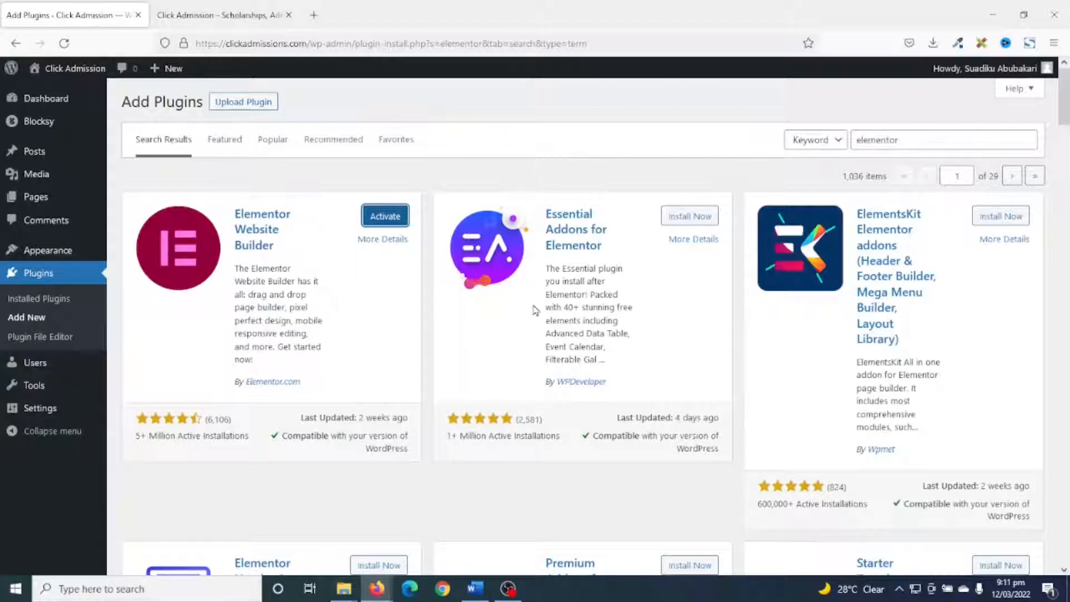
scroll(535, 311, "down", 3)
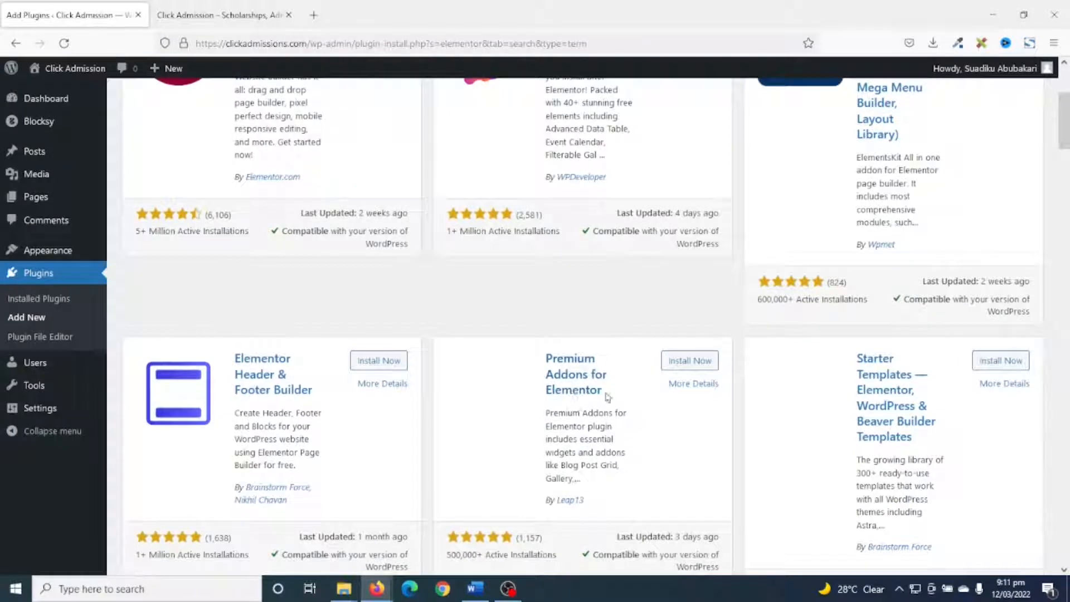
left_click(690, 361)
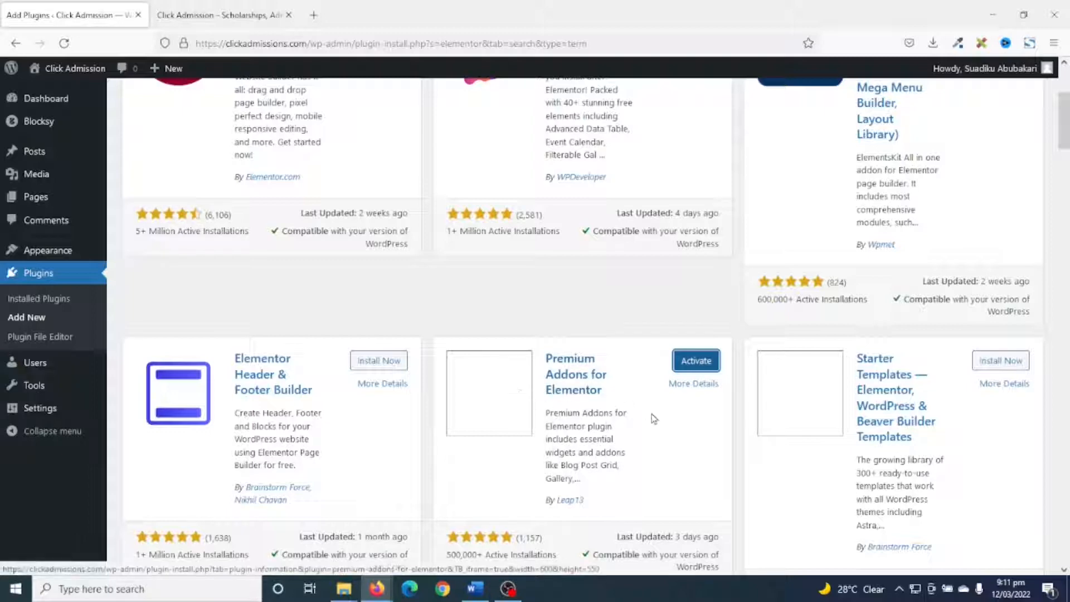
Search the plugin directory for "easy table of contents" and install the Easy Table of Contents plugin.
scroll(654, 419, "up", 5)
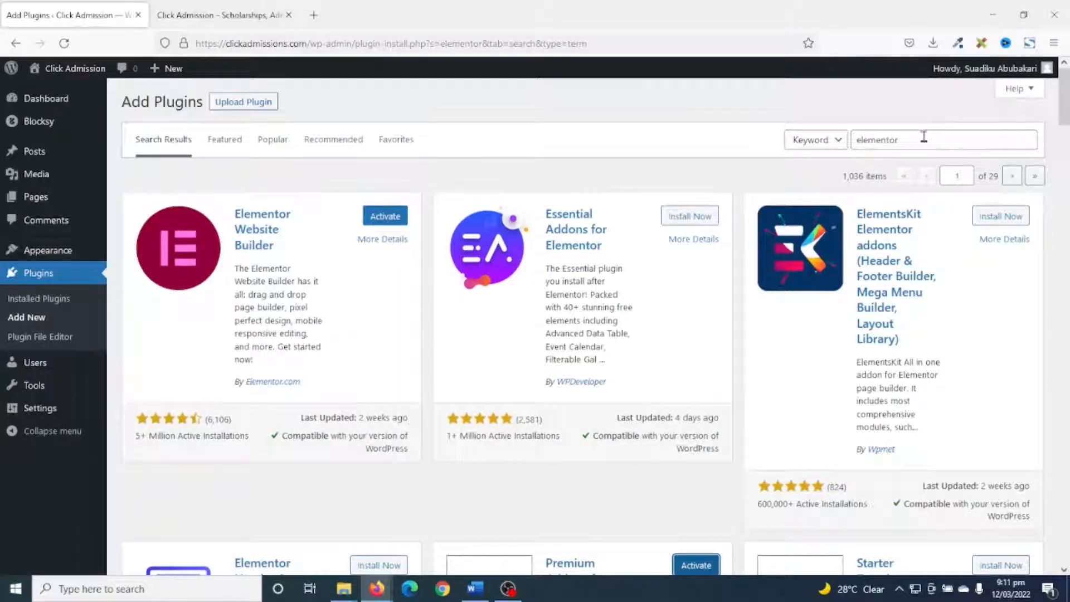
left_click(853, 142)
double_click(853, 142)
type("easy table of con")
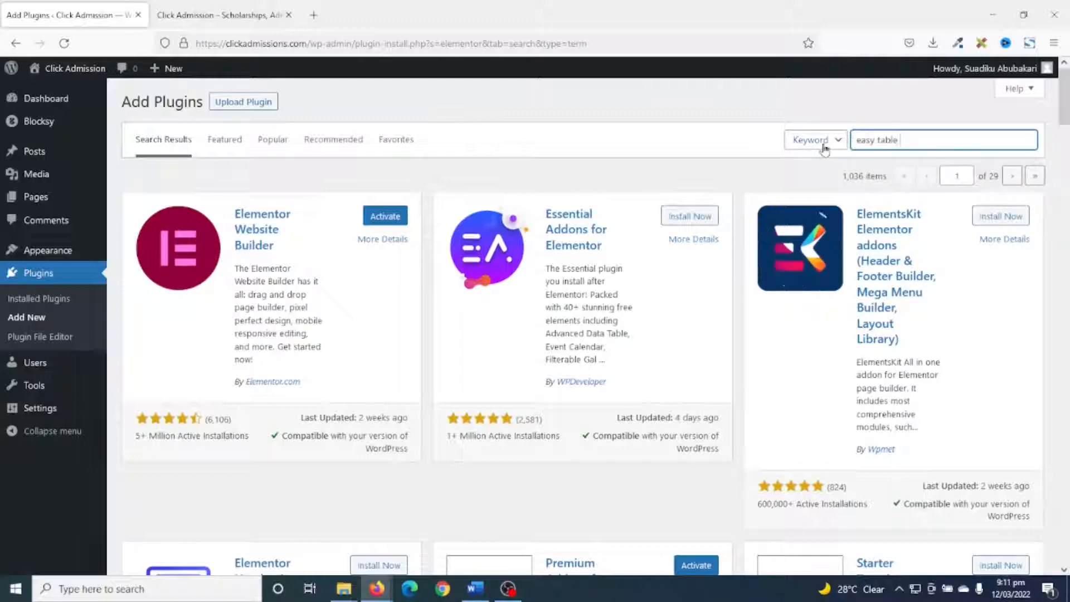
type("tents")
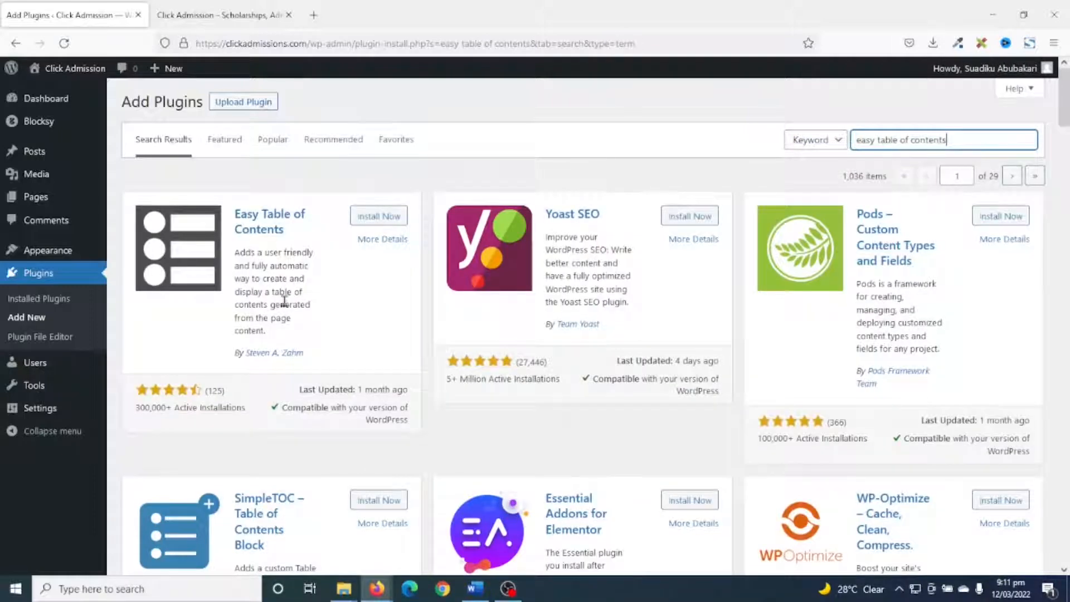
left_click(376, 219)
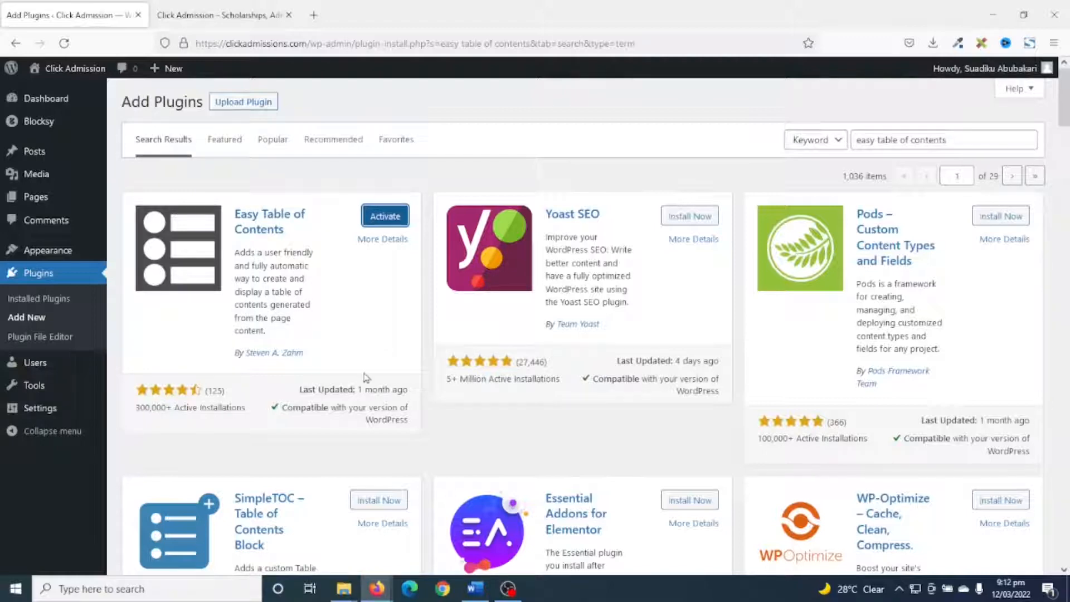
Select all installed plugins and activate them with a single bulk action.
scroll(375, 333, "down", 3)
scroll(375, 333, "up", 3)
left_click(49, 304)
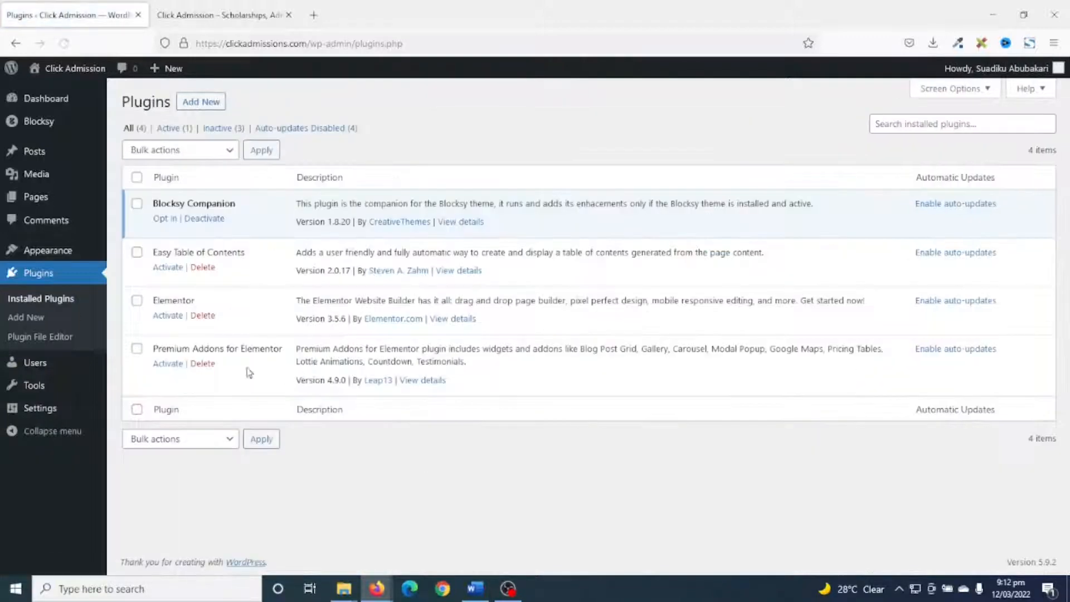
left_click(136, 178)
left_click(189, 153)
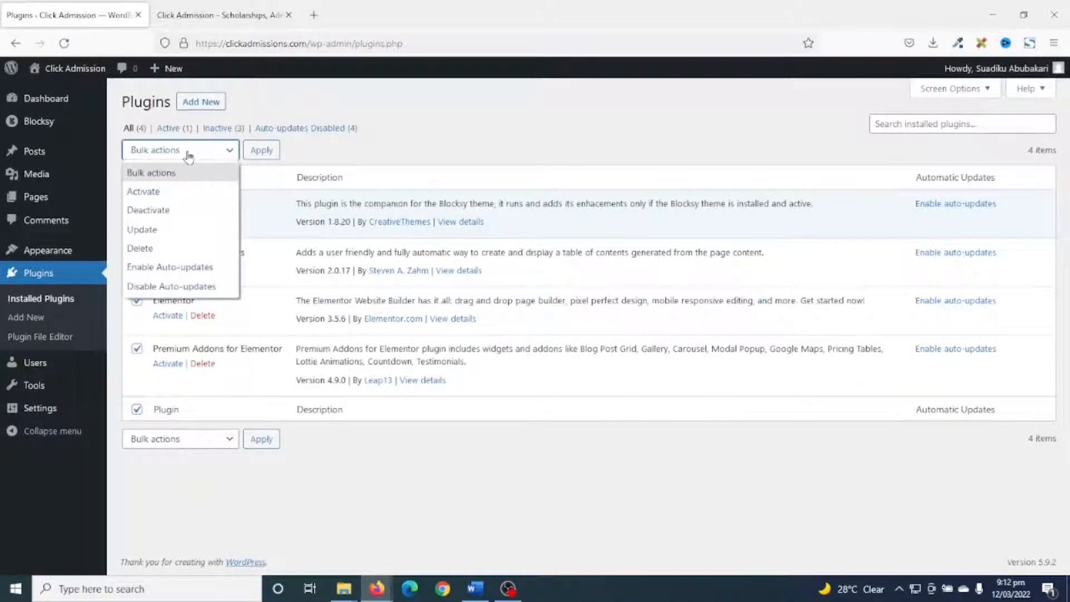
left_click(182, 192)
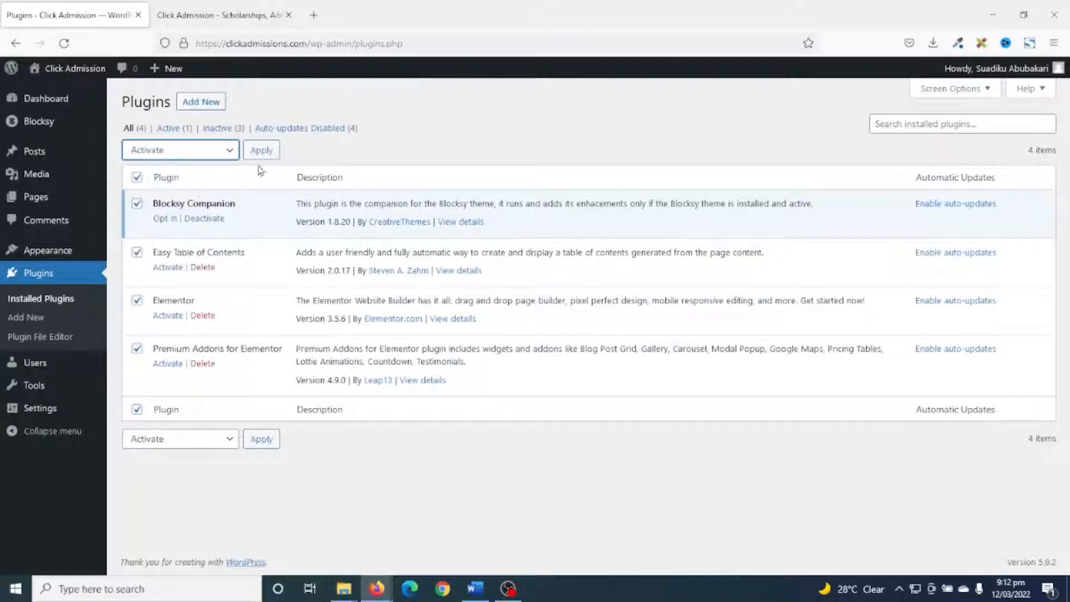
left_click(262, 151)
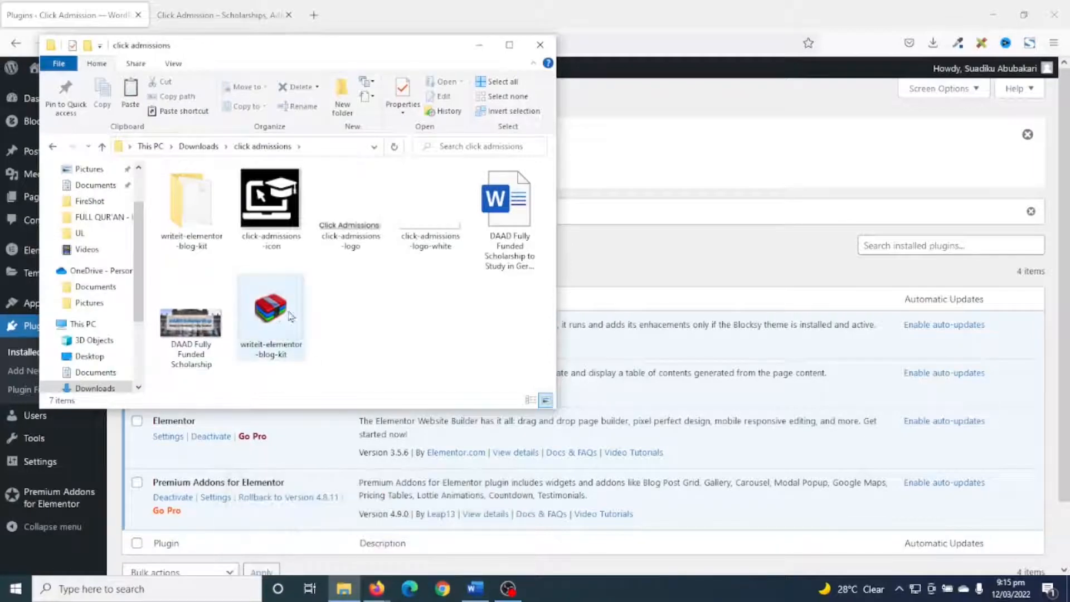
In File Explorer, open the extracted writeit-elementor-blog-kit folder, select the writeit-elementor-kit ZIP file, and switch back to the browser.
left_click(275, 318)
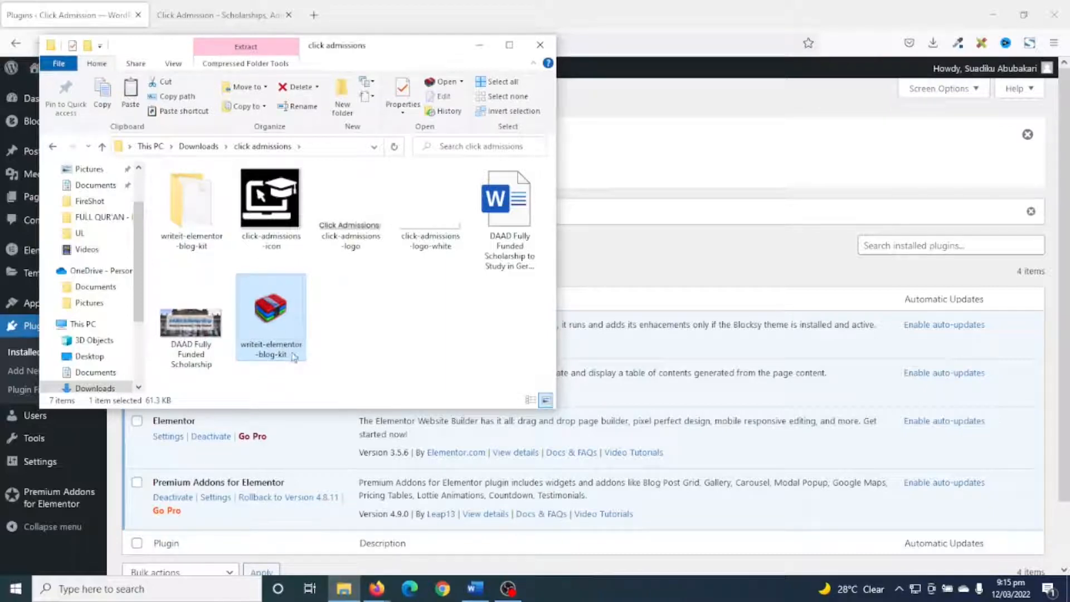
double_click(196, 201)
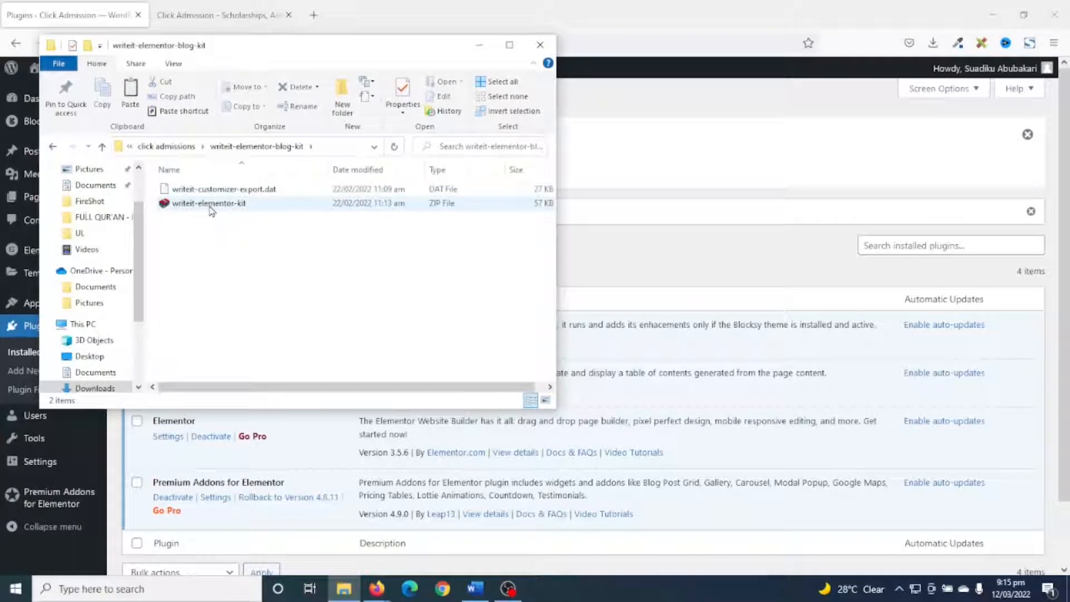
left_click(209, 206)
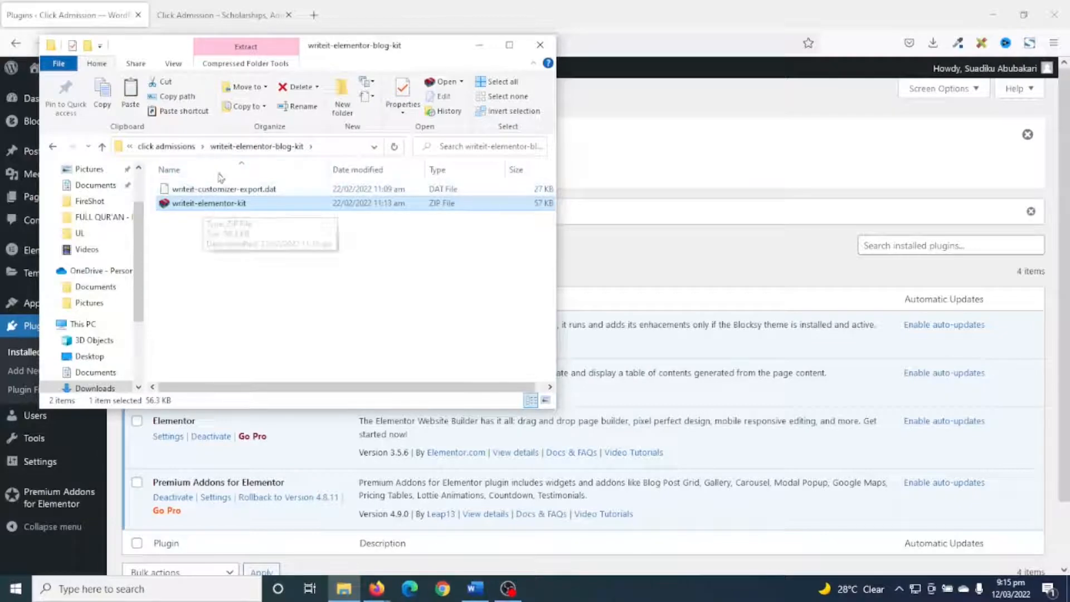
left_click(67, 20)
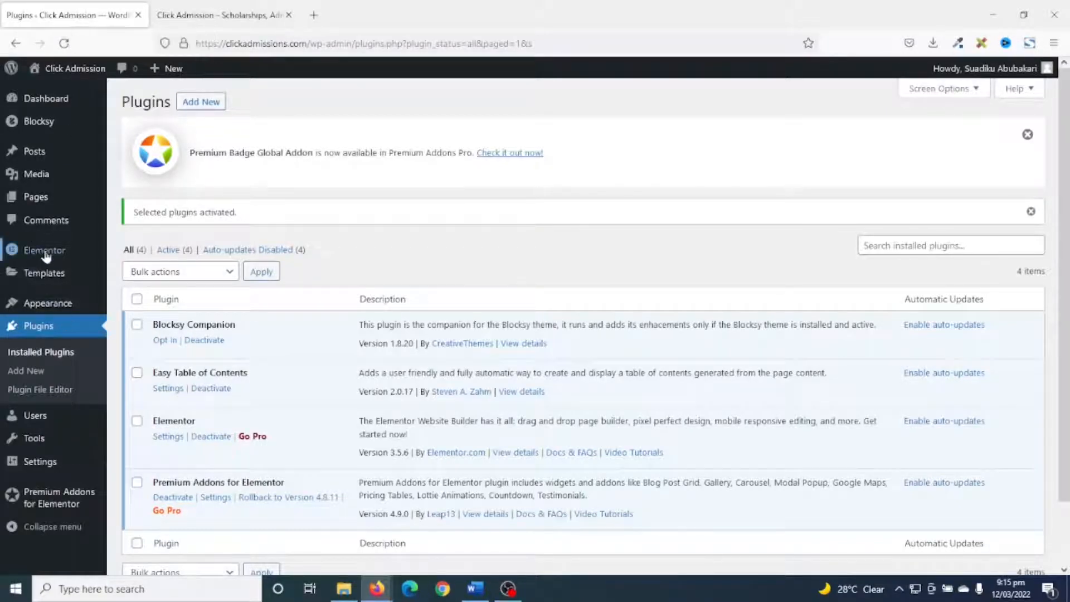
Set Elementor's Import Export Template Kit experiment to Active and save the changes.
mouse_move(44, 249)
left_click(141, 253)
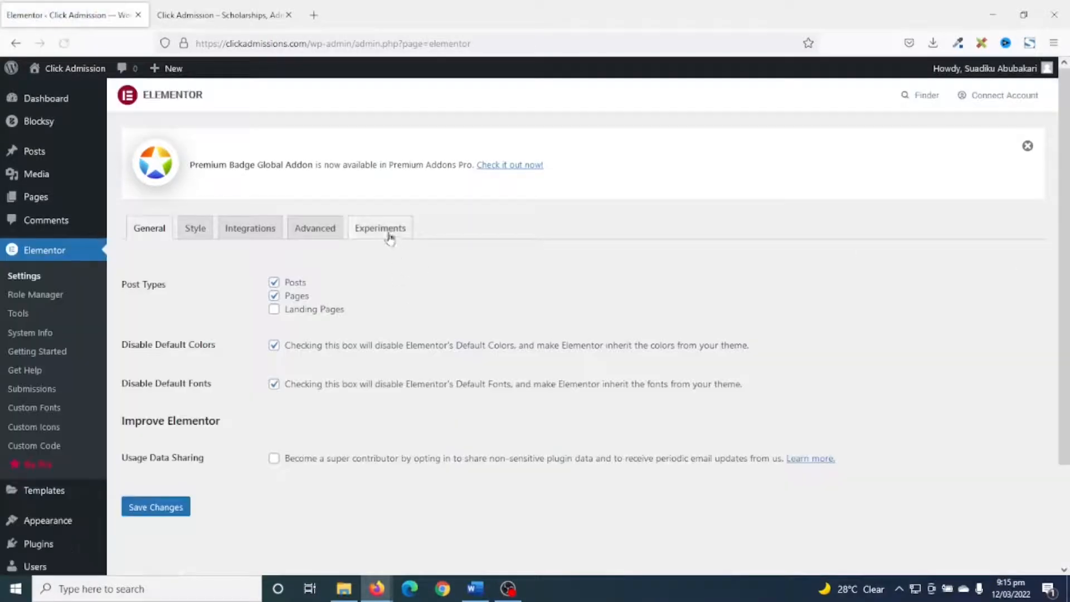
left_click(390, 231)
scroll(467, 323, "down", 7)
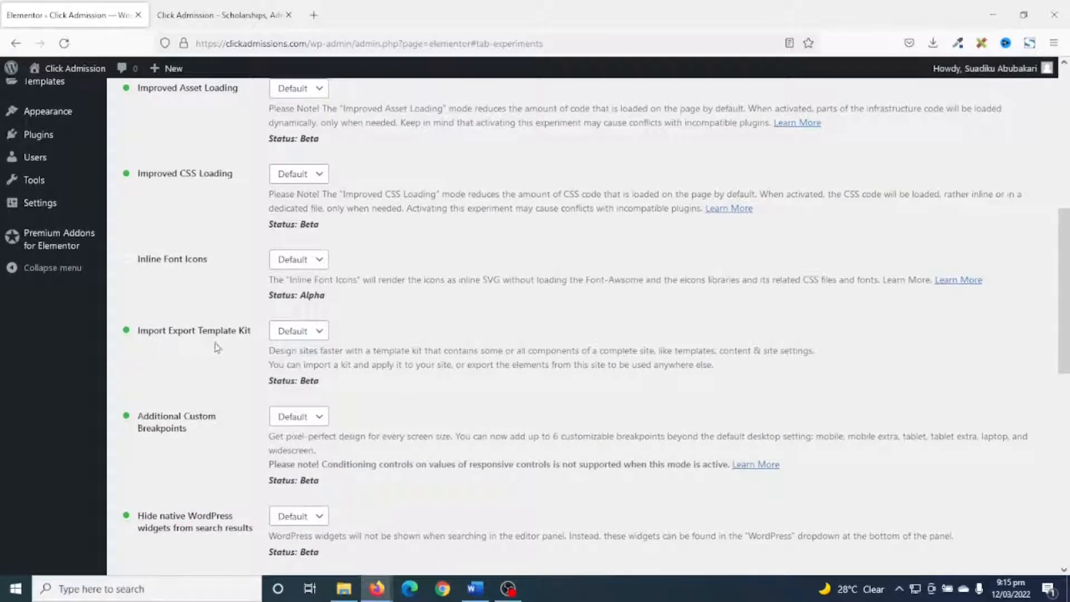
left_click(306, 332)
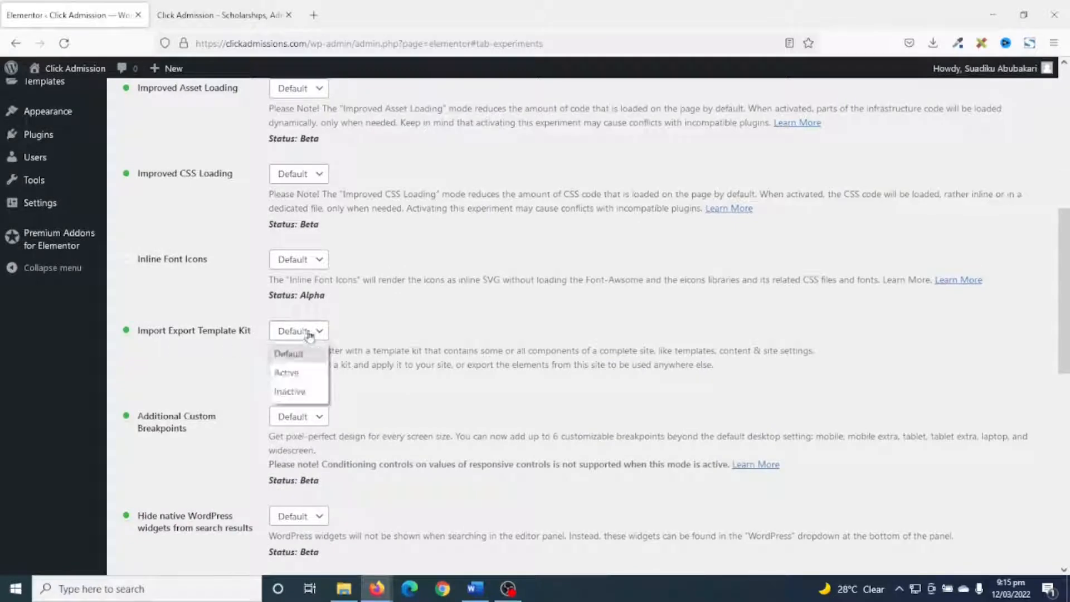
left_click(307, 373)
scroll(279, 407, "down", 15)
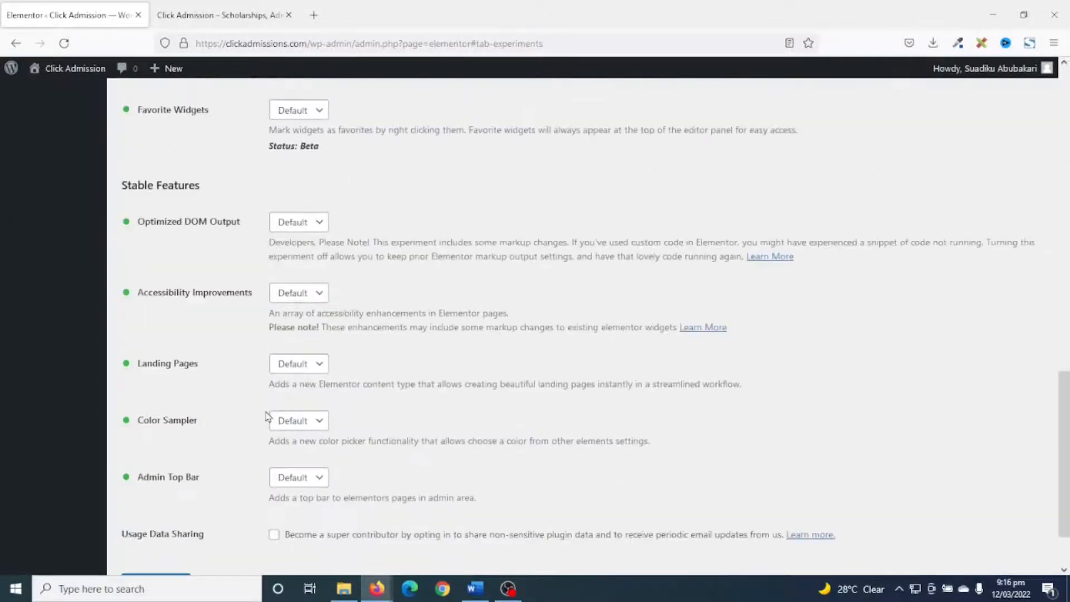
left_click(149, 507)
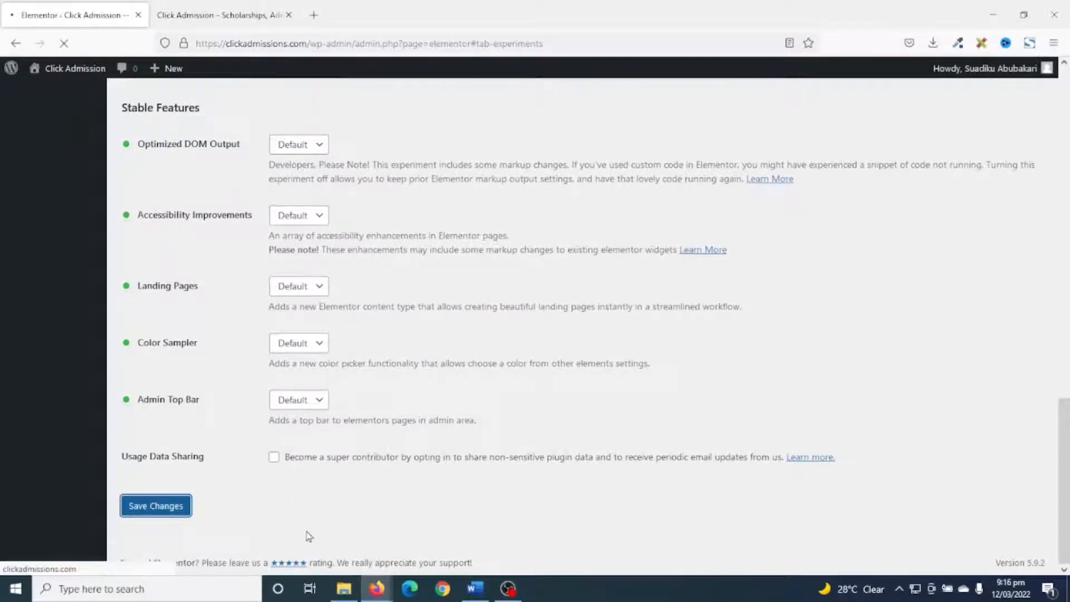
scroll(259, 409, "down", 7)
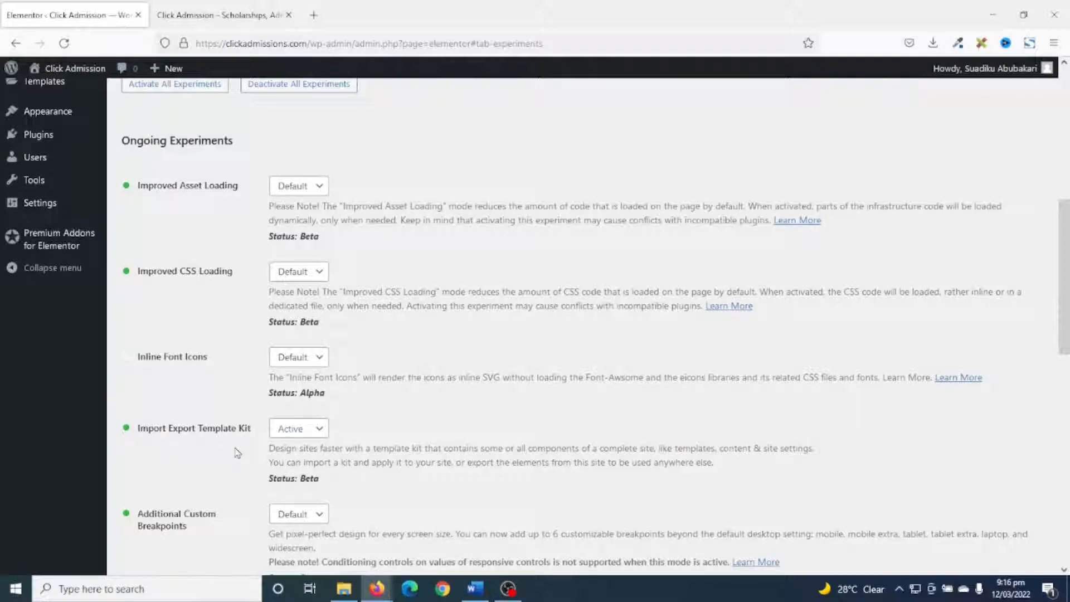
Open the Import / Export Kit section of Elementor's tools and start importing a template kit.
scroll(238, 453, "up", 6)
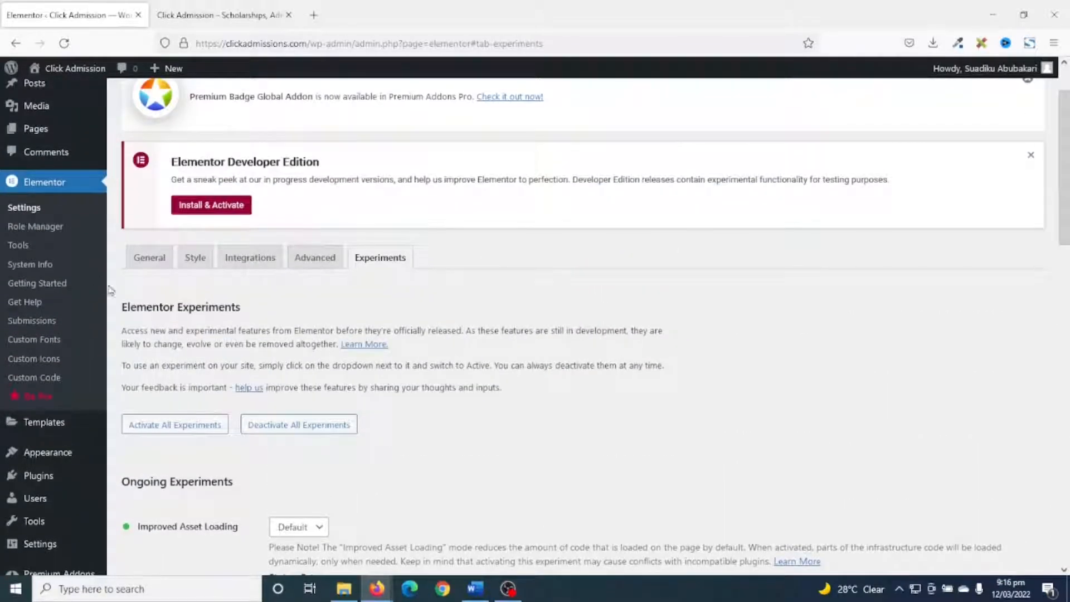
left_click(21, 247)
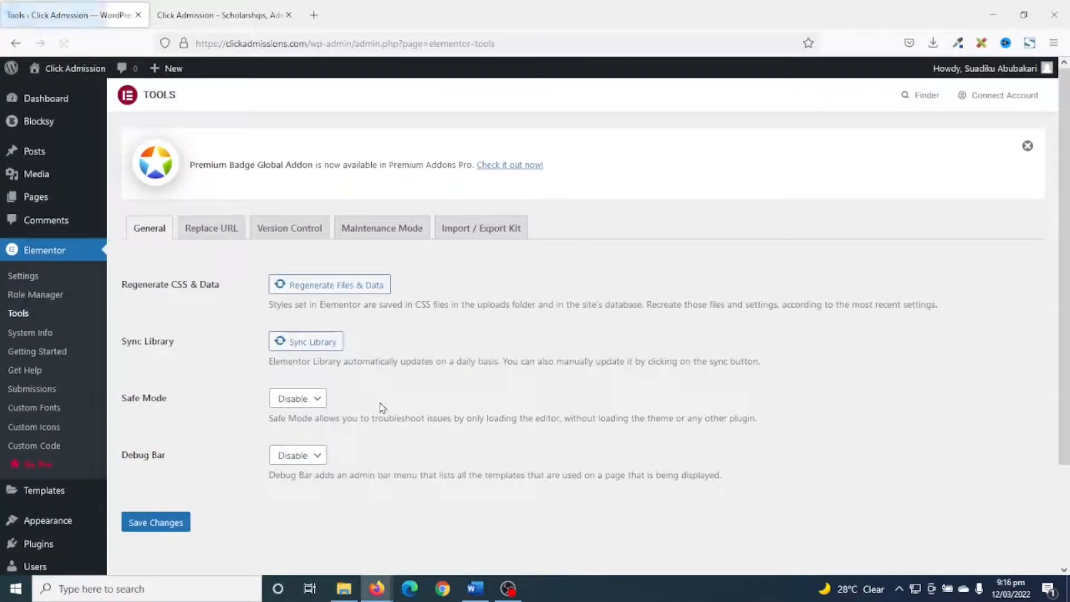
left_click(470, 231)
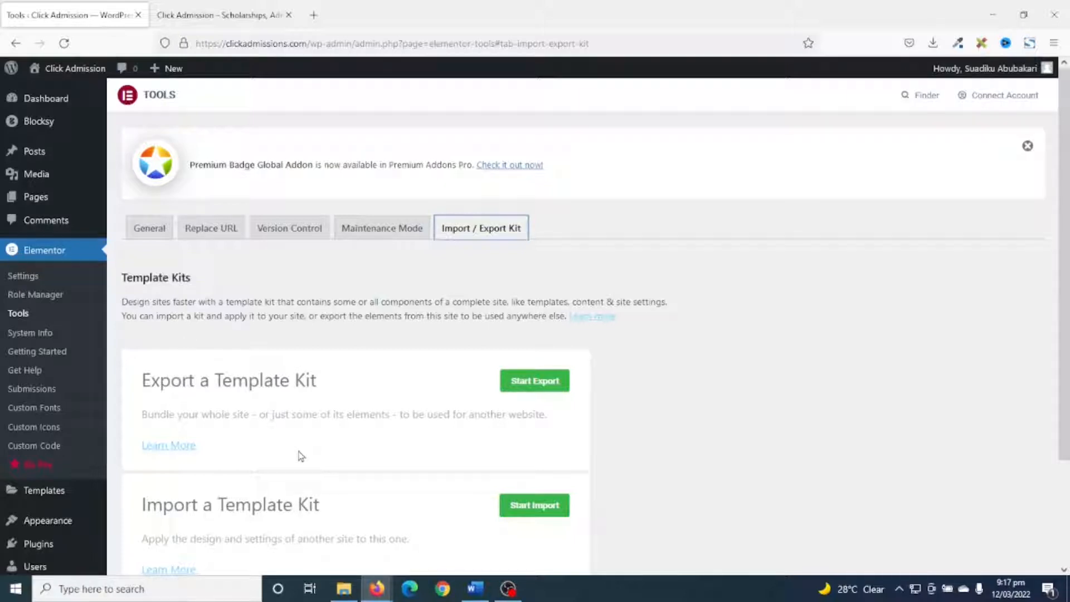
left_click(532, 510)
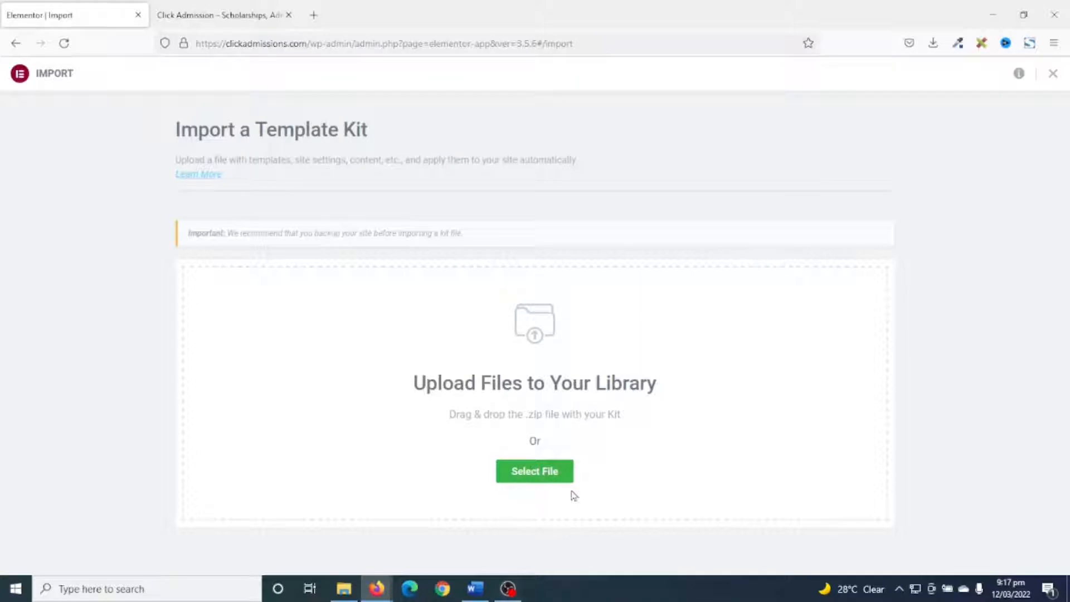
Upload the writeit-elementor-kit ZIP file from File Explorer to the template kit import and minimize the folder window.
left_click(345, 589)
left_click_drag(175, 208, 651, 428)
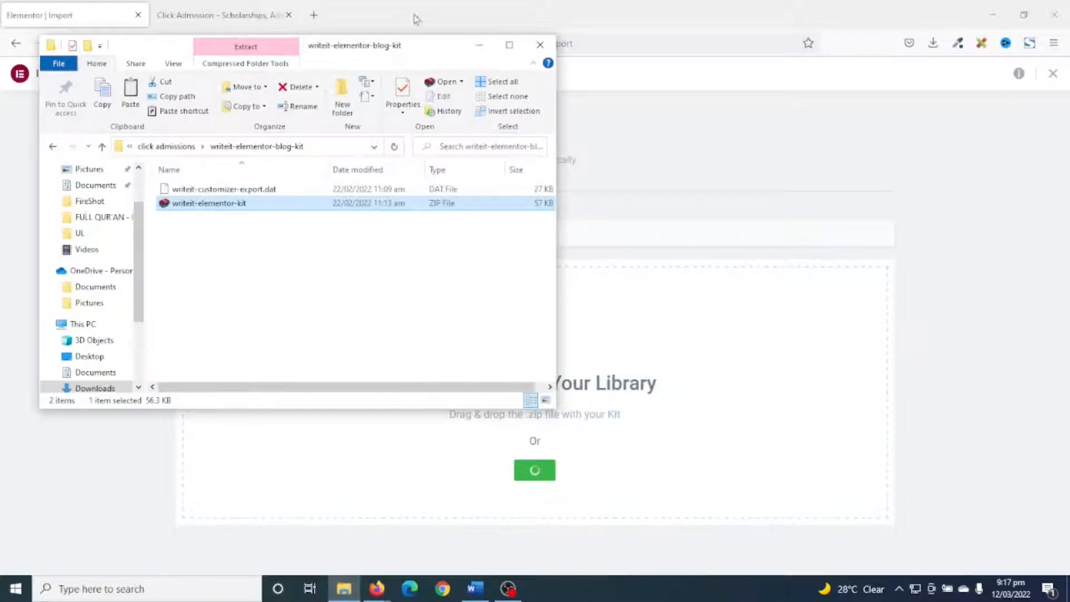
left_click(480, 45)
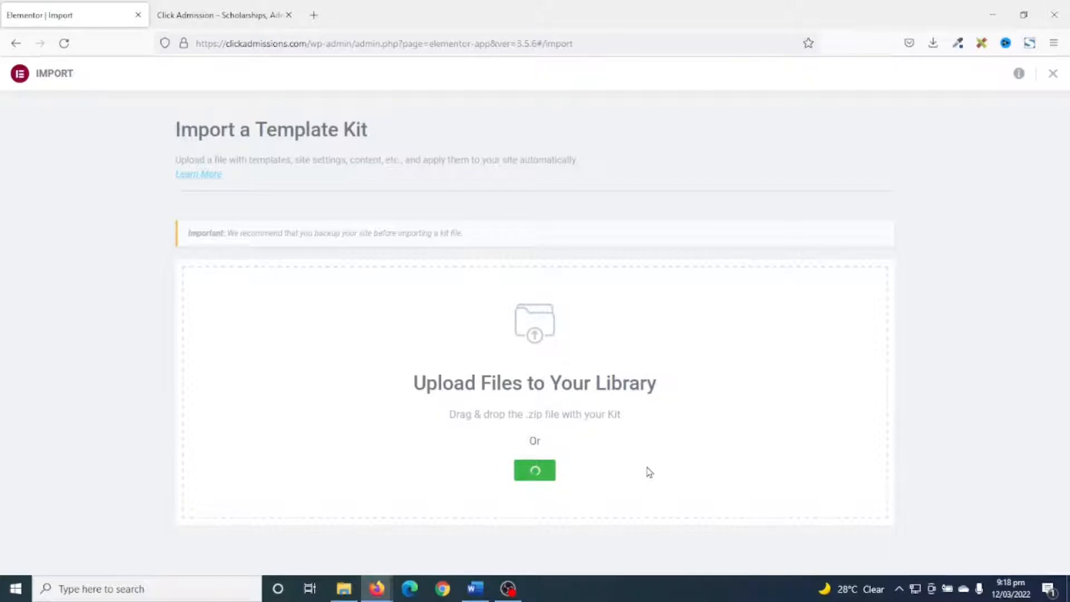
left_click_drag(212, 237, 290, 385)
left_click(306, 456)
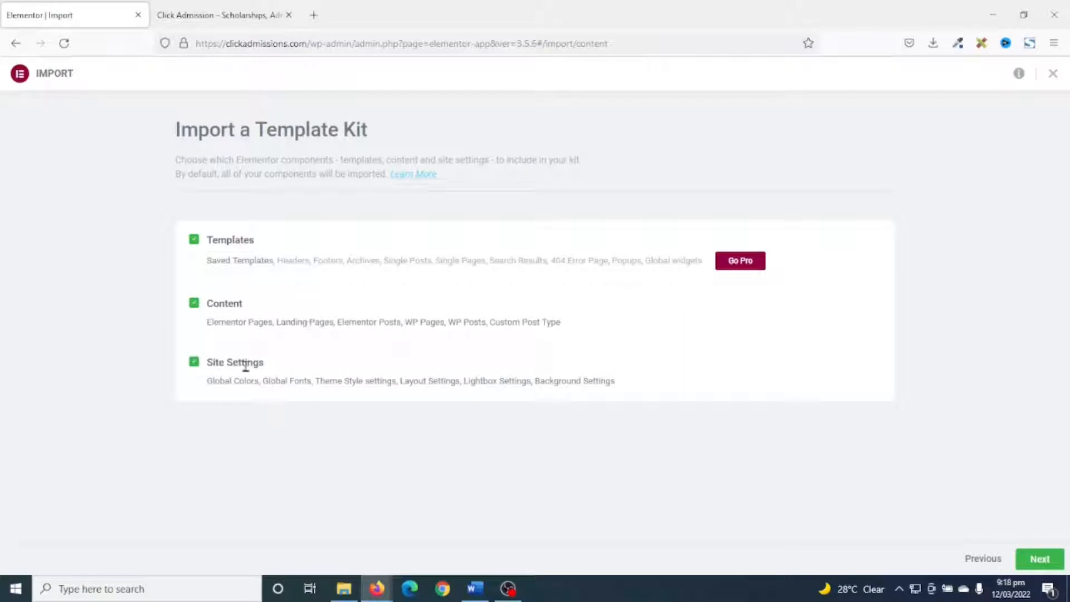
Import the template kit with its templates, content and site settings, enabling unfiltered file uploads for it.
mouse_move(233, 272)
left_click_drag(209, 385, 597, 394)
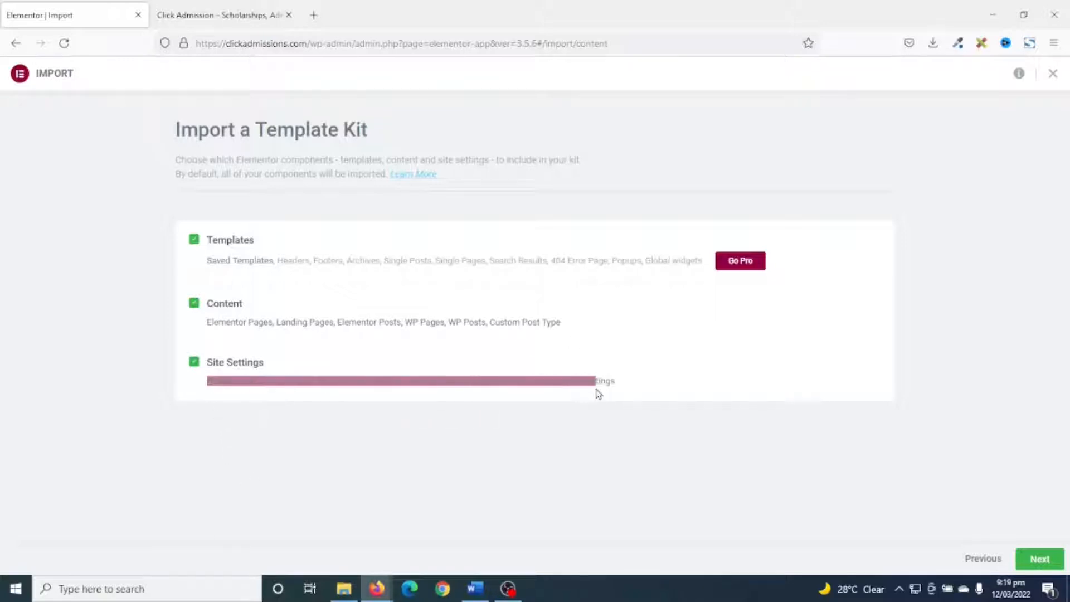
left_click(1036, 559)
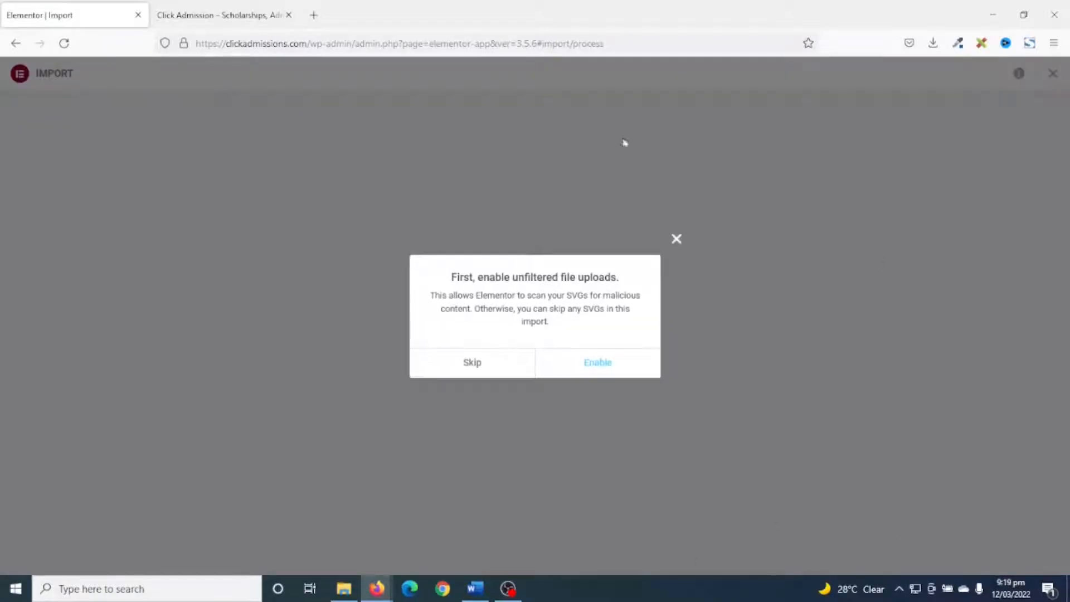
left_click(598, 363)
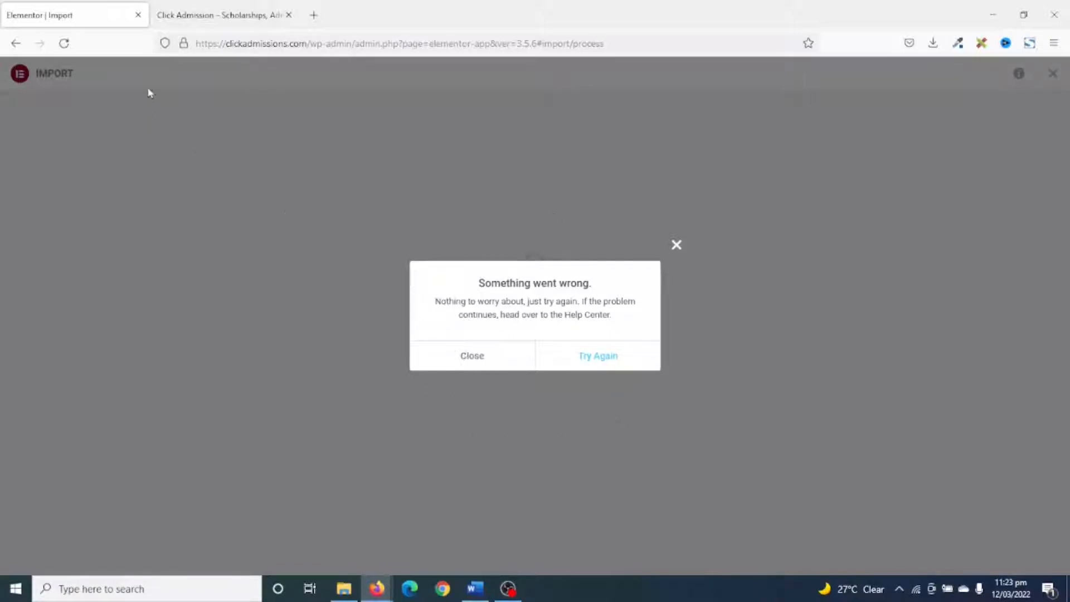
Reload the Click Admission homepage and look through the imported layout and post sections.
left_click(206, 16)
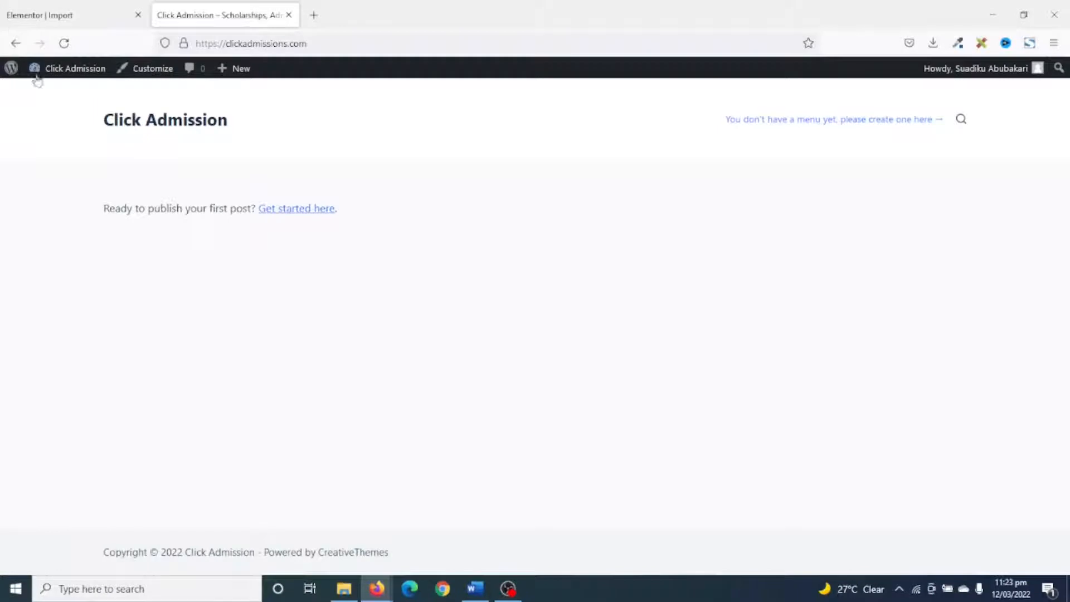
left_click(65, 44)
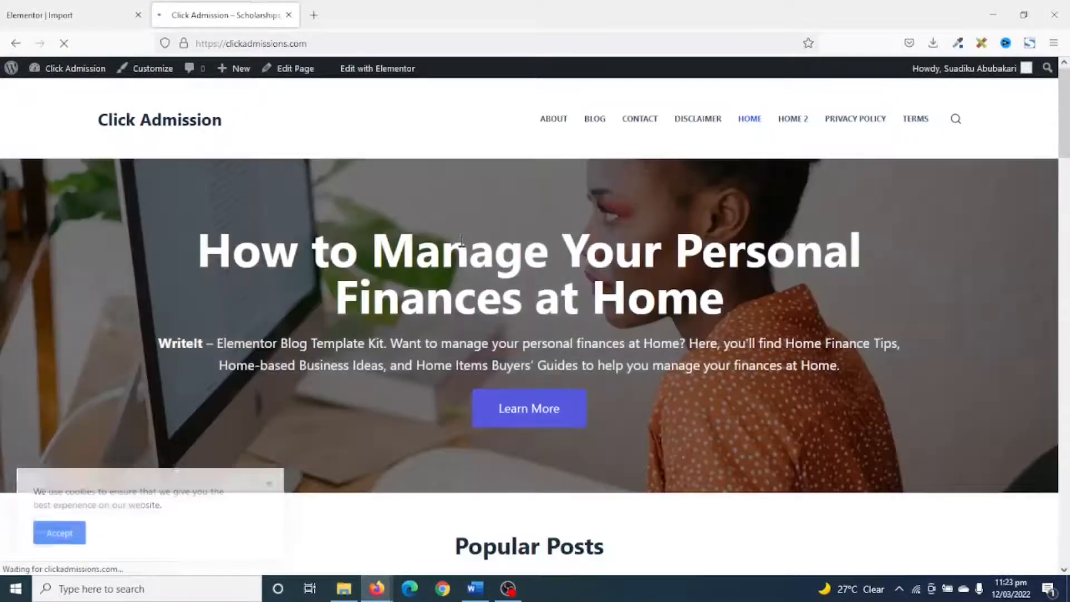
scroll(462, 240, "down", 2)
scroll(741, 311, "down", 10)
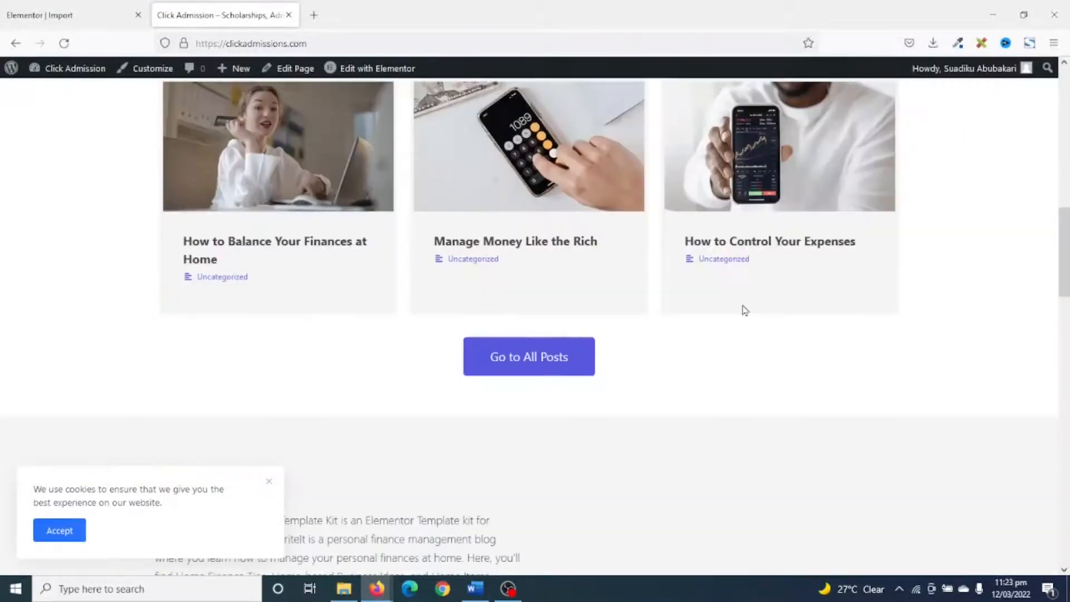
scroll(745, 311, "down", 15)
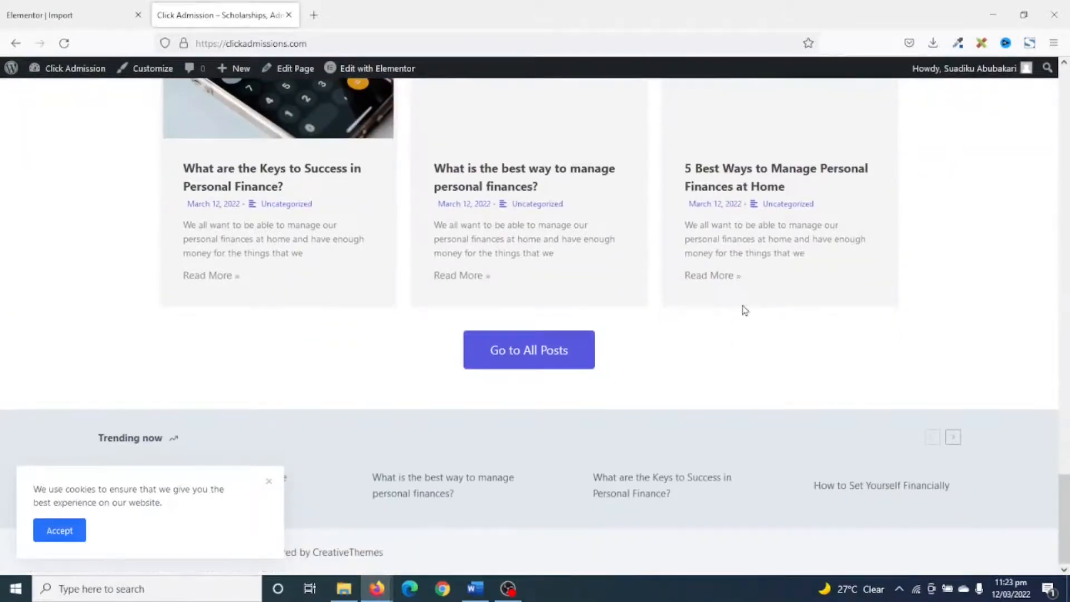
scroll(745, 307, "up", 8)
scroll(744, 307, "up", 15)
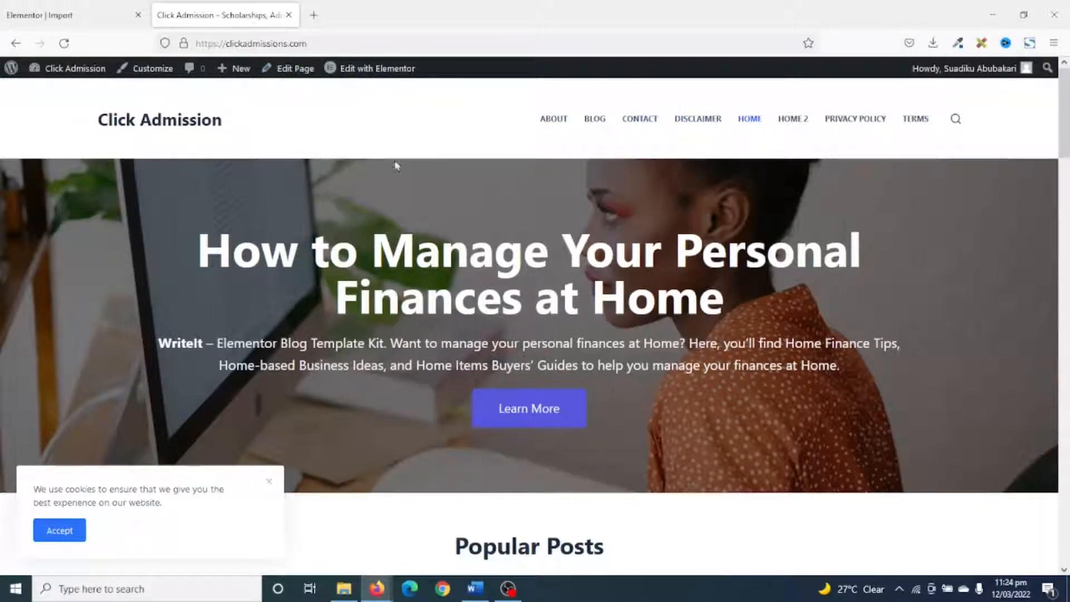
In the Customizer's general manage options, import the theme customizations from writeit-customizer-export.dat in the writeit-elementor-blog-kit folder.
left_click(148, 76)
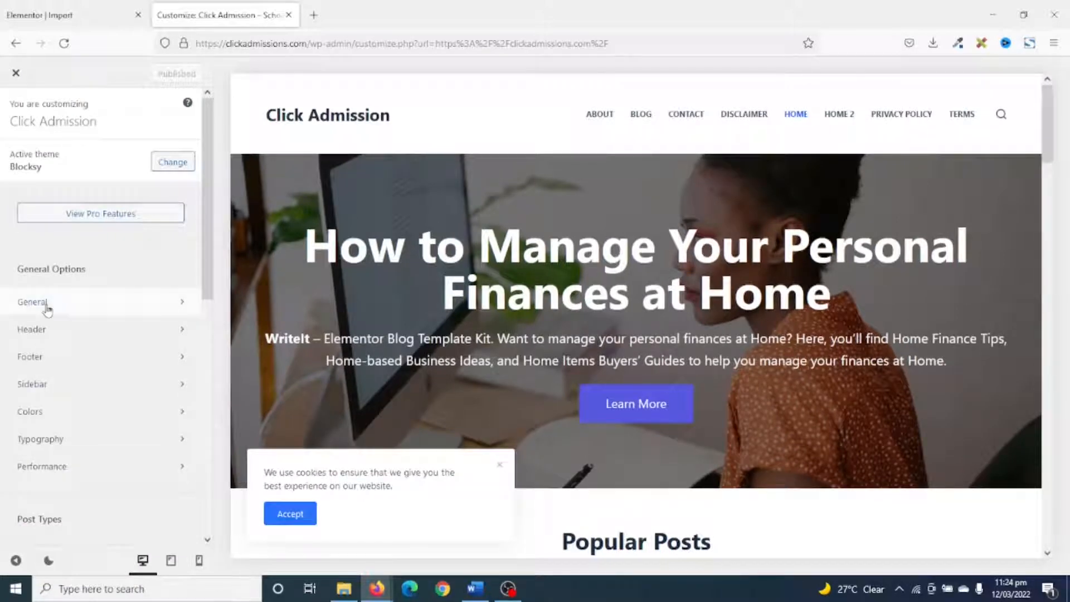
left_click(47, 306)
left_click(53, 507)
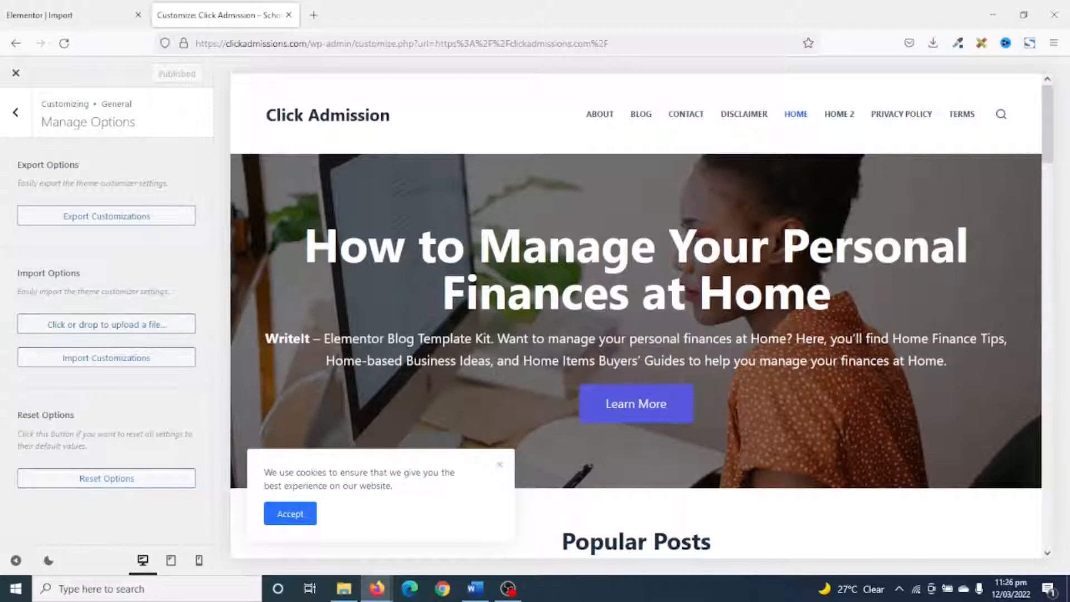
left_click(343, 591)
left_click_drag(572, 284, 120, 329)
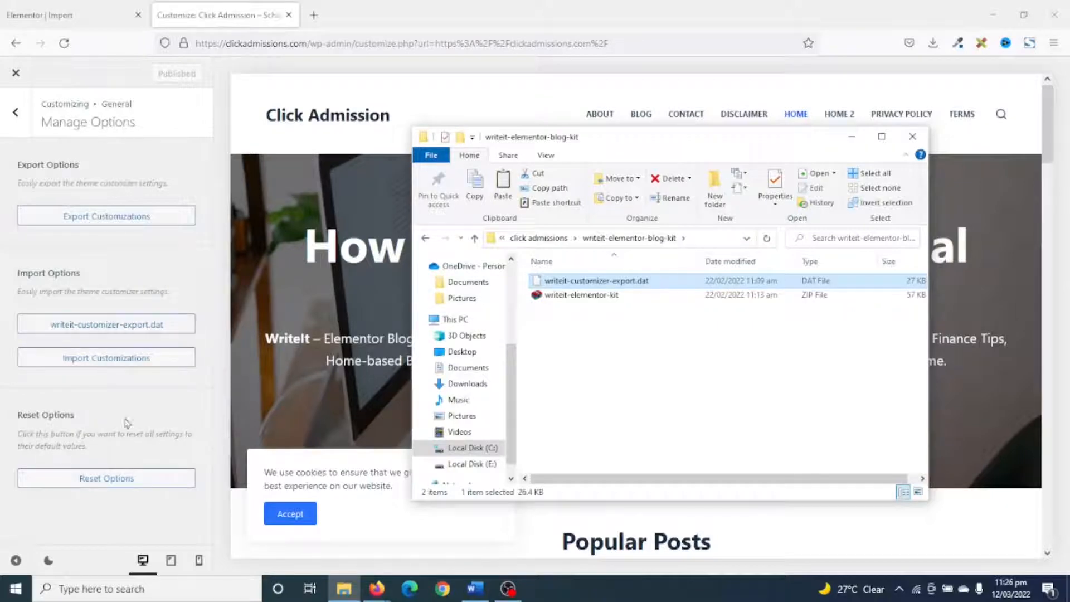
left_click(119, 363)
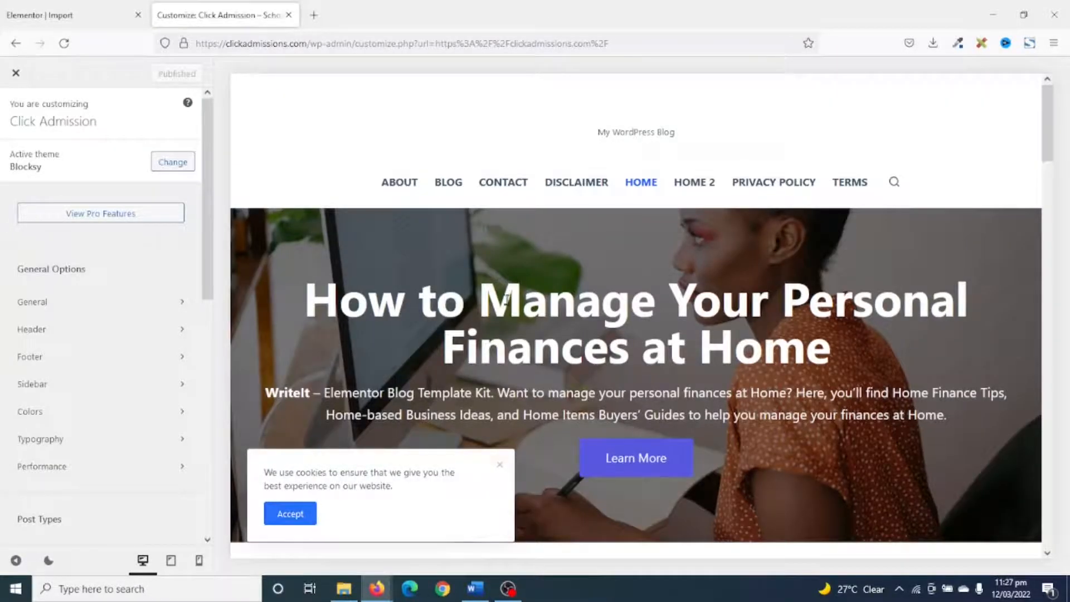
Check the imported customizations in the site preview, publish them and return to the live homepage.
scroll(775, 299, "down", 10)
scroll(781, 302, "down", 15)
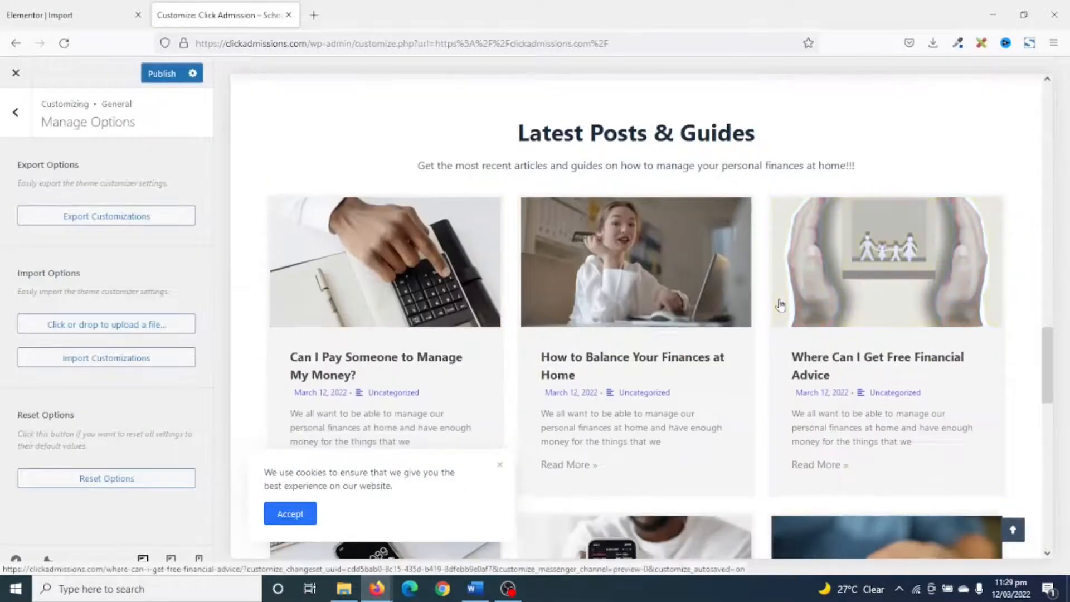
scroll(781, 305, "up", 20)
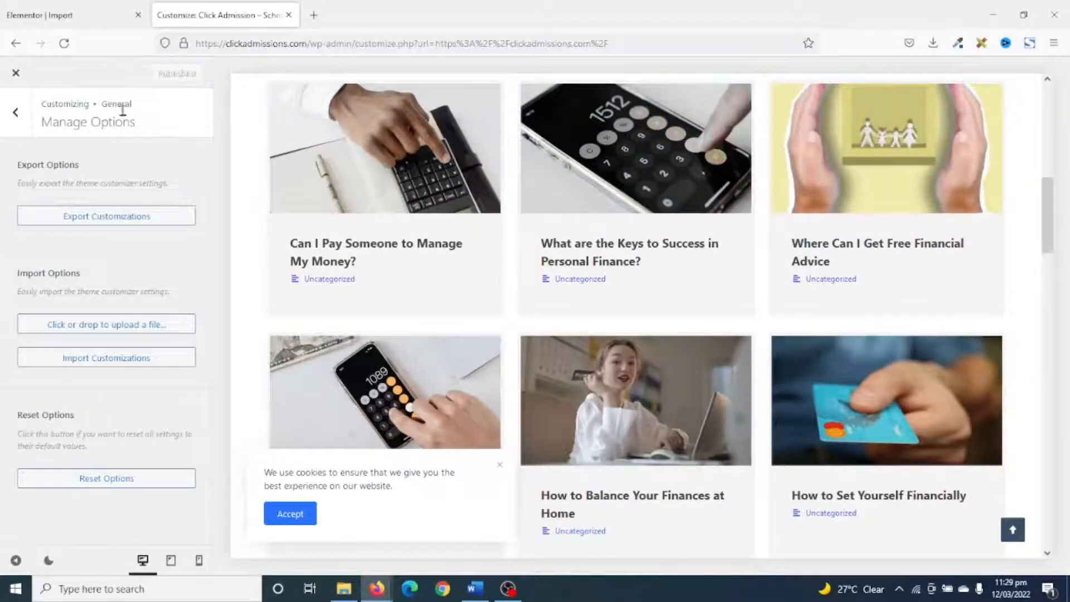
left_click(720, 379)
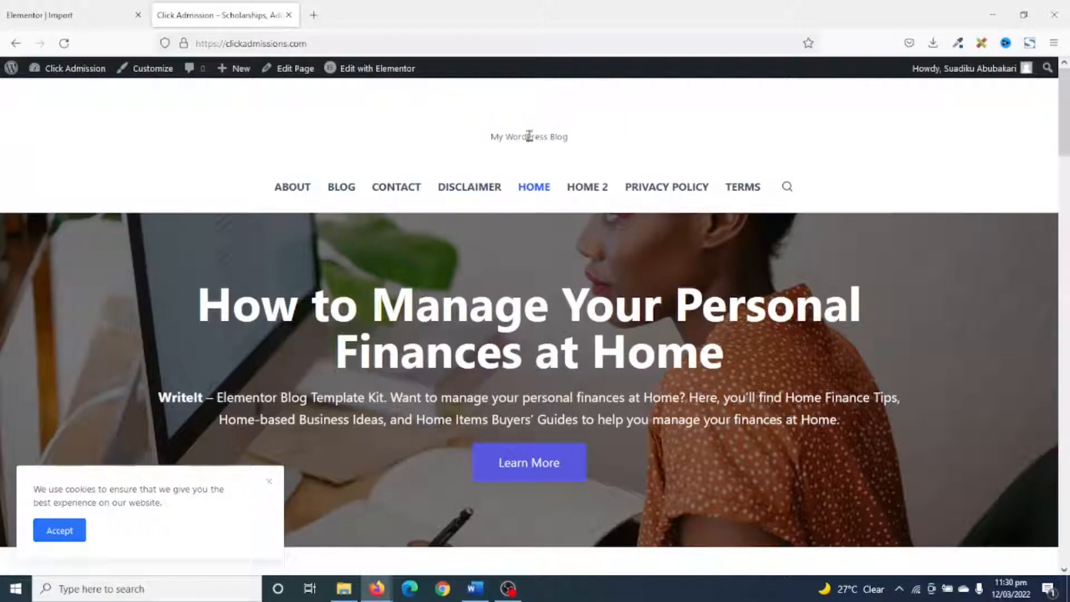
Look through the live homepage from its header to the latest posts to check the published customizations.
scroll(640, 215, "down", 10)
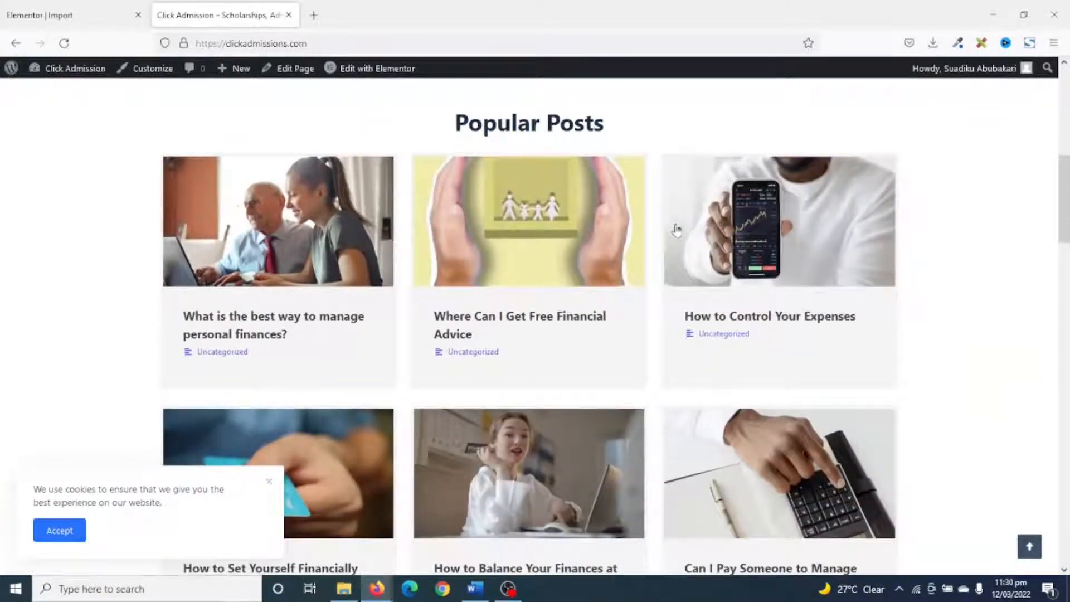
scroll(698, 241, "down", 15)
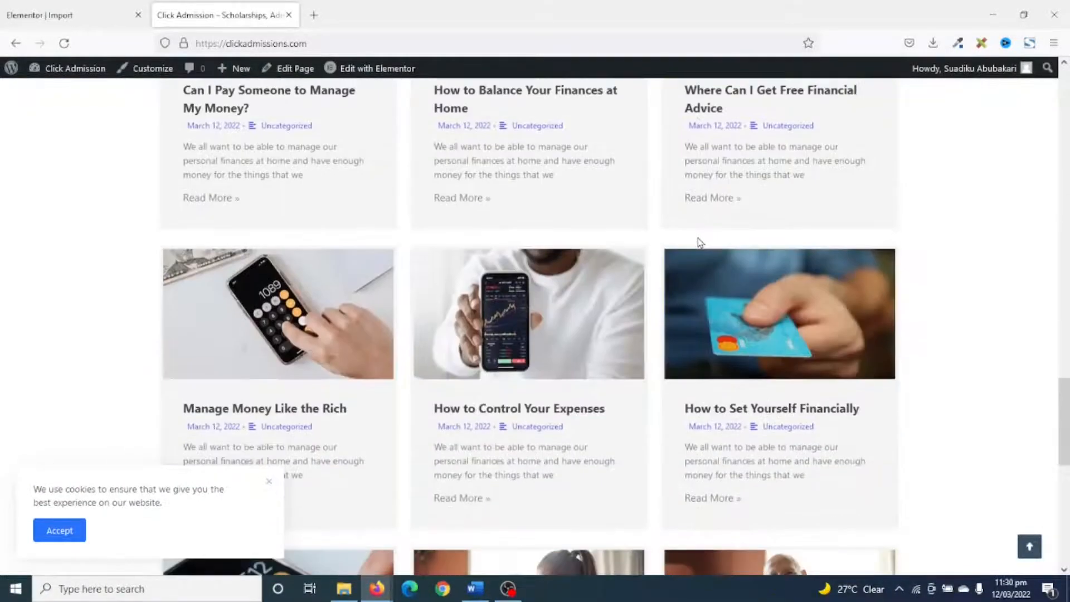
scroll(701, 243, "up", 8)
scroll(700, 242, "up", 10)
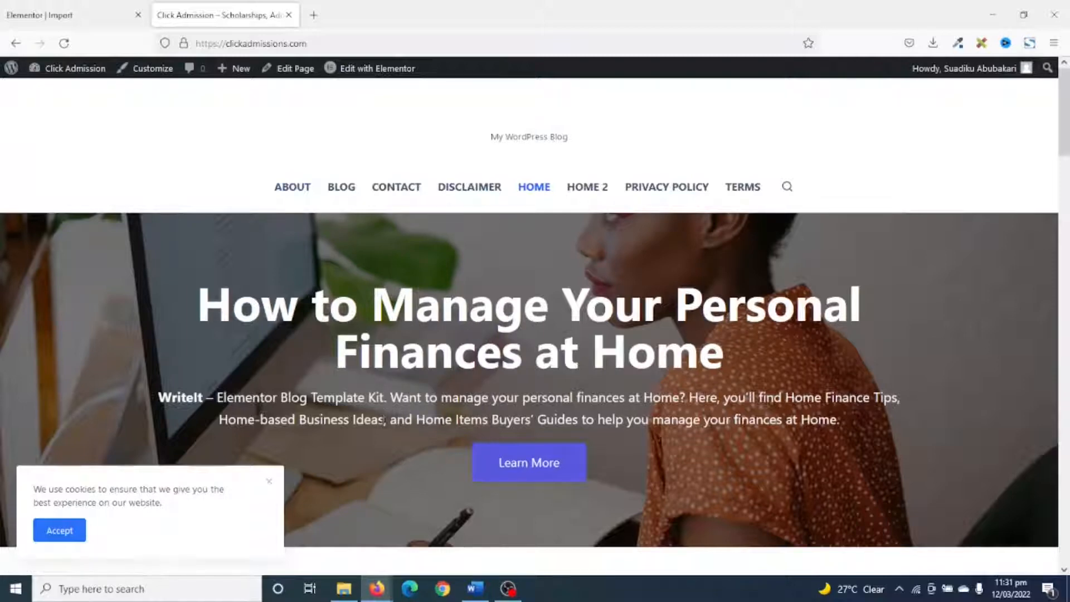
Go to the Click Admission WordPress dashboard and close the Elementor import browser tab.
mouse_move(241, 75)
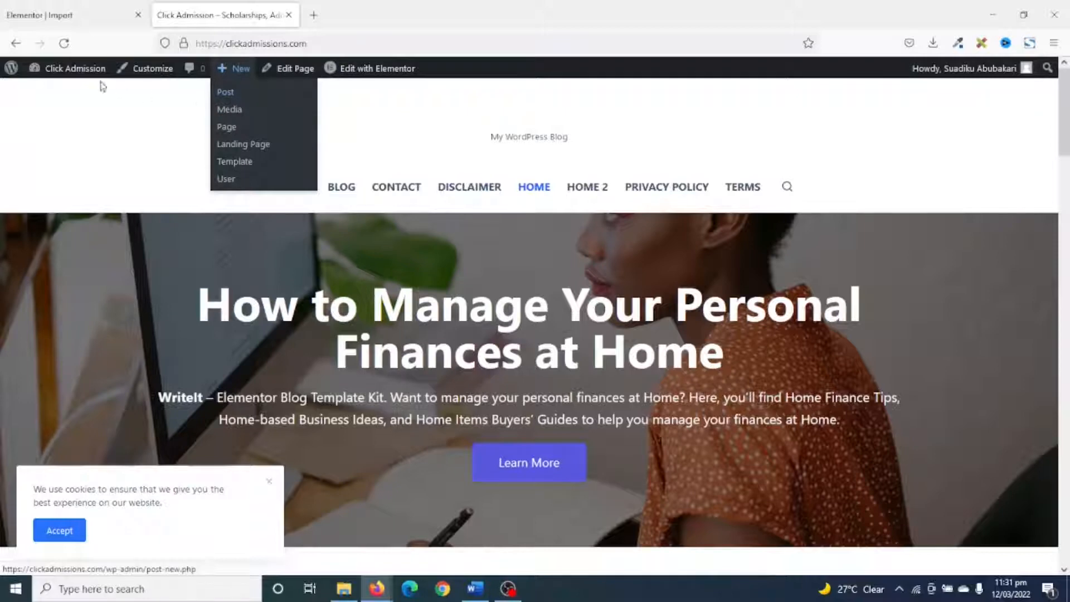
left_click(75, 68)
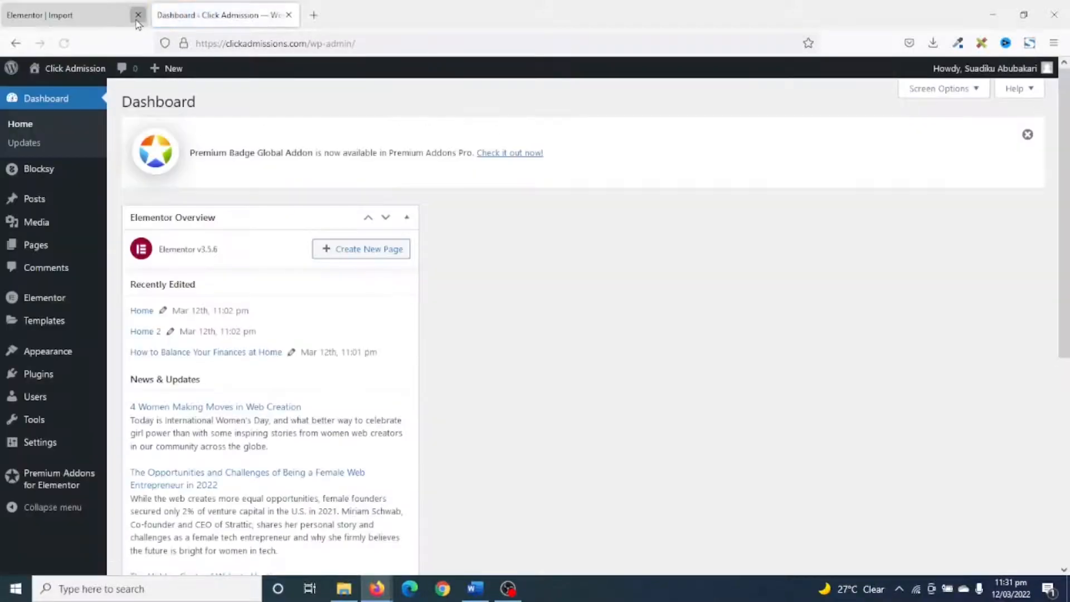
left_click(138, 15)
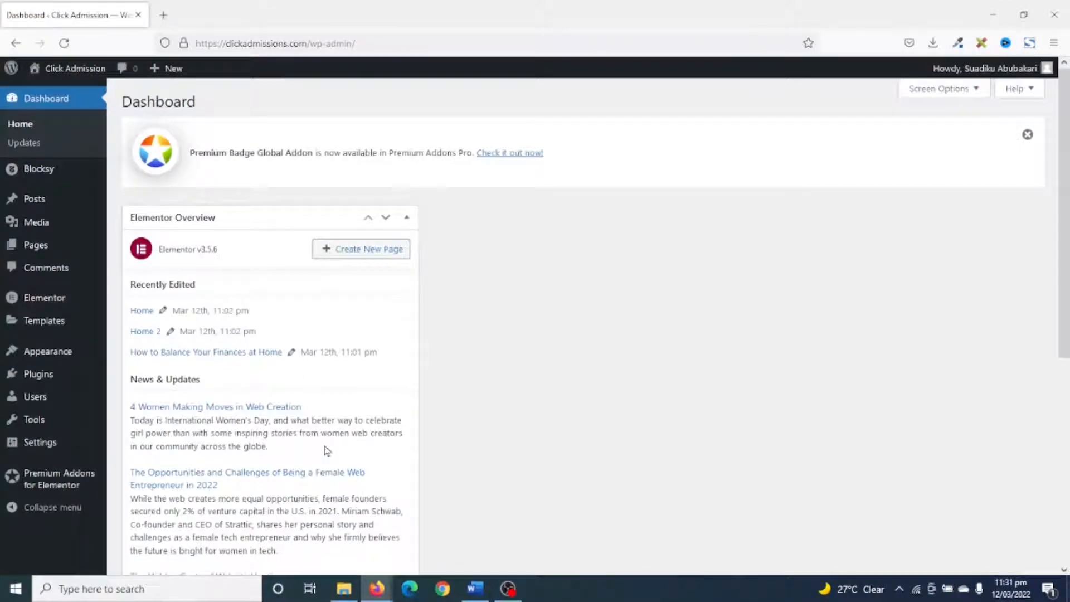
Open the list of all posts and look through the imported blog posts.
left_click(37, 207)
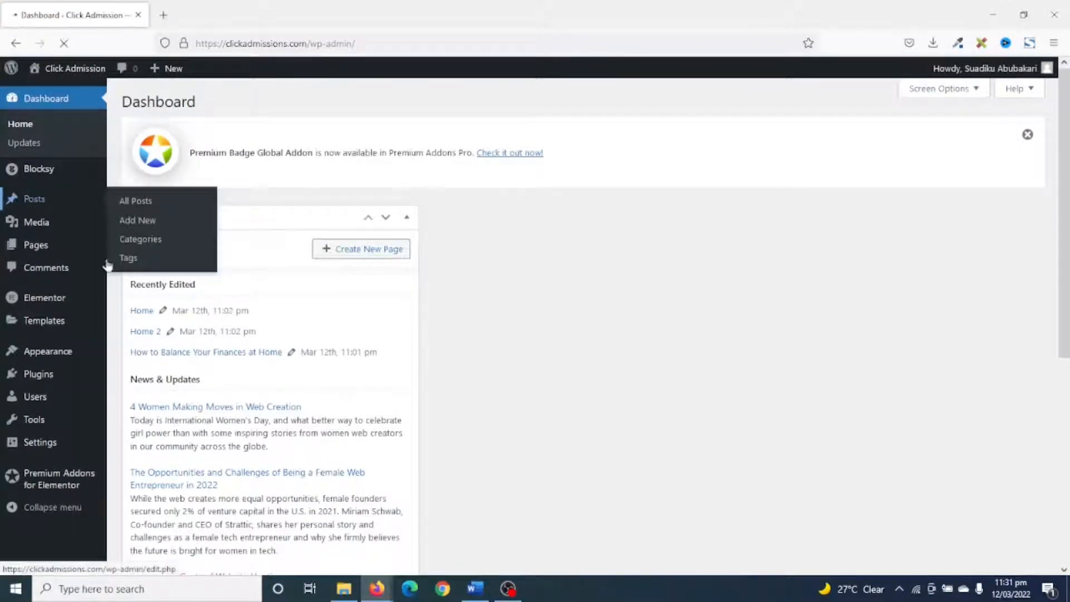
scroll(286, 278, "down", 3)
scroll(282, 301, "up", 3)
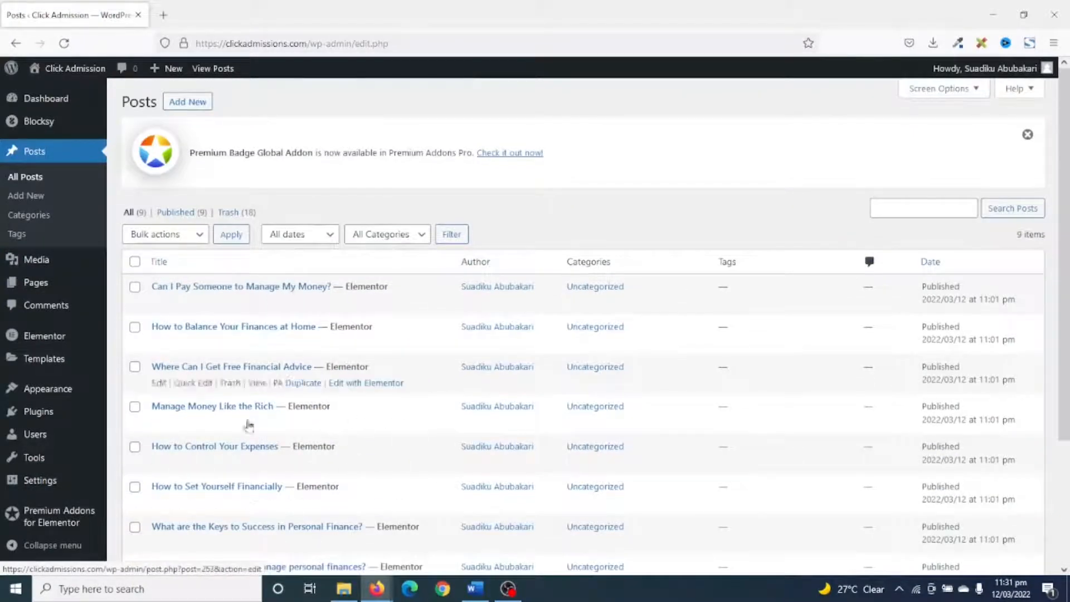
scroll(312, 490, "down", 2)
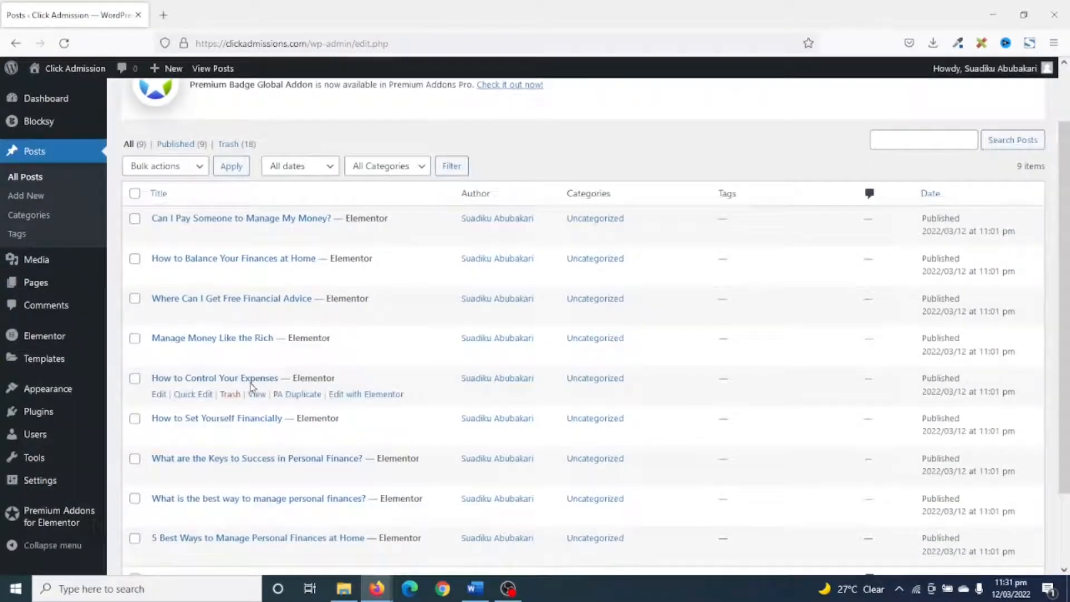
scroll(263, 409, "down", 3)
scroll(370, 454, "up", 5)
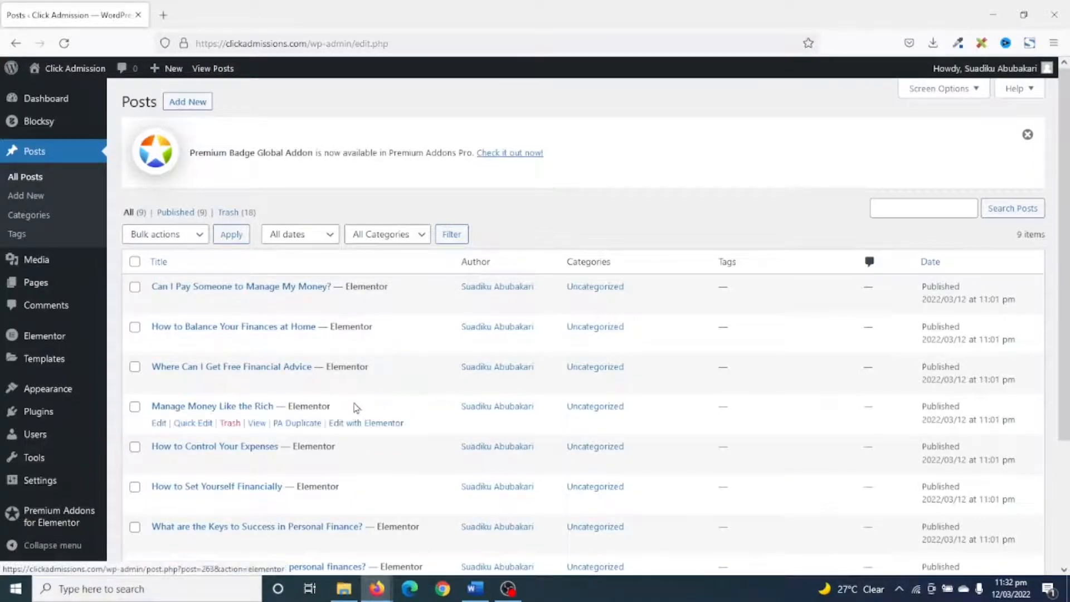
Create a new post and look through the DAAD scholarship document in Word for its content.
left_click(187, 103)
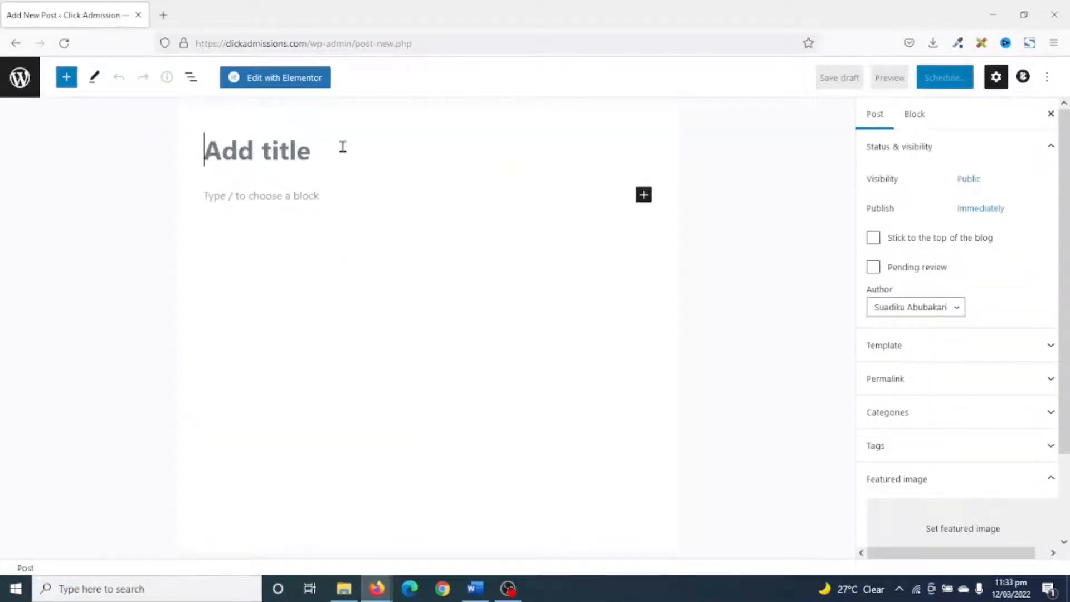
left_click(475, 589)
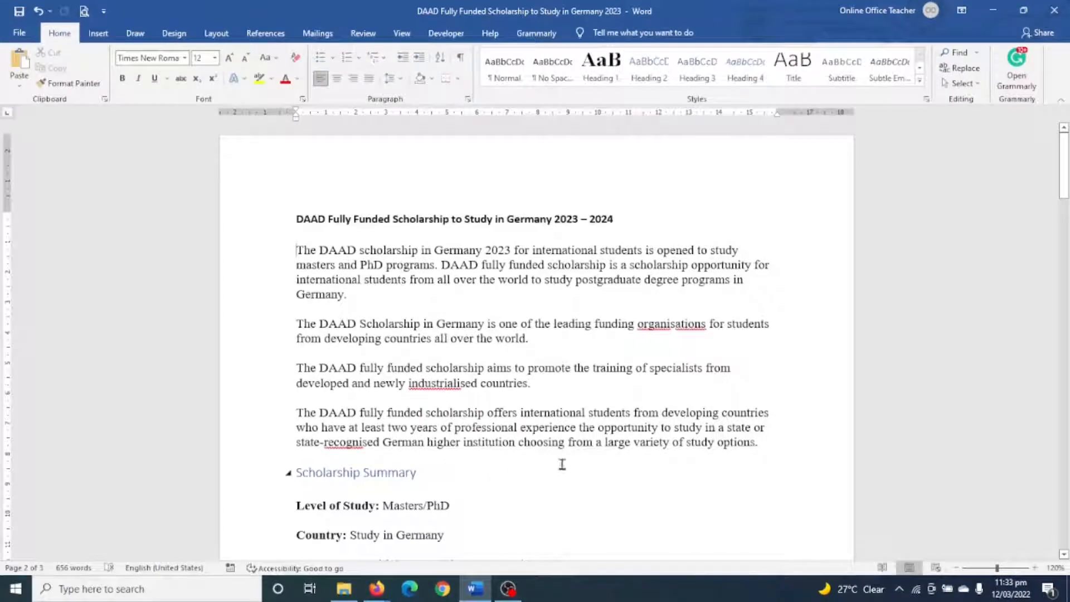
scroll(423, 336, "down", 15)
scroll(508, 383, "down", 5)
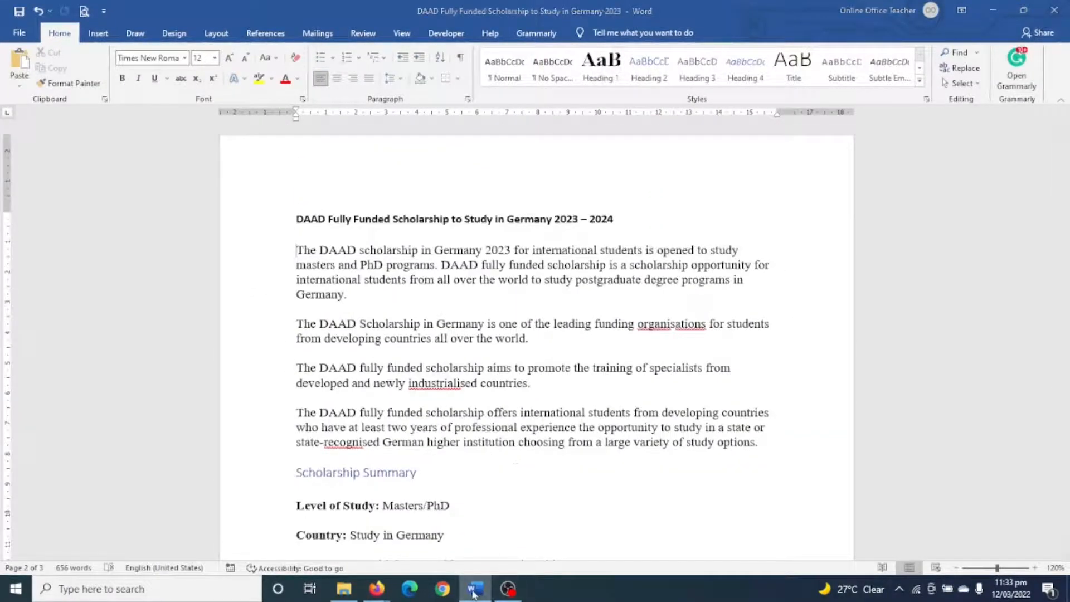
left_click(474, 589)
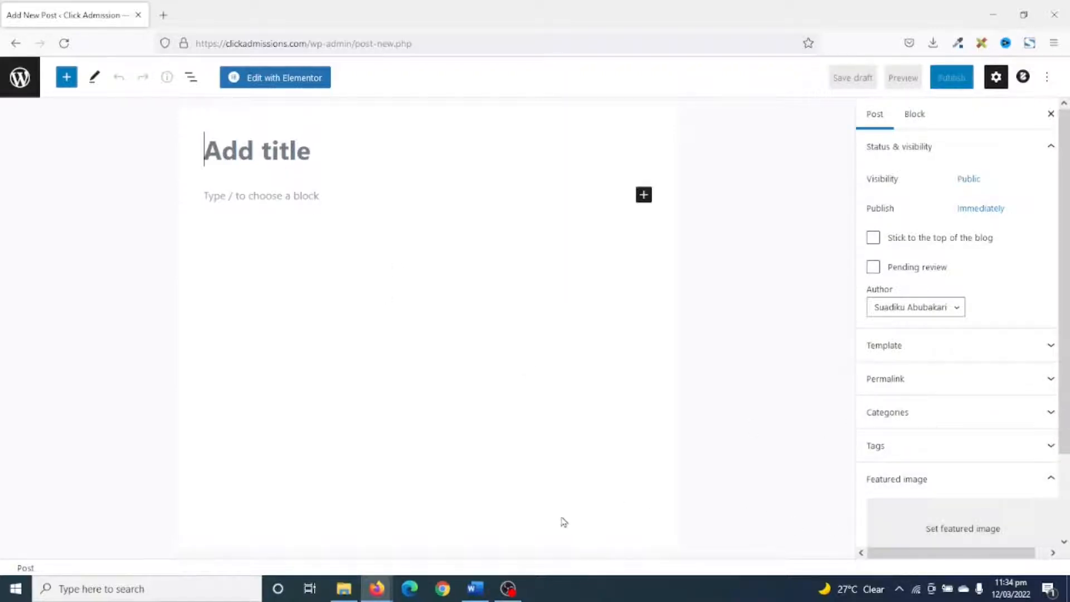
Copy the heading "DAAD Fully Funded Scholarship to Study in Germany 2023 - 2024" from the Word document into the new post's title.
left_click(475, 589)
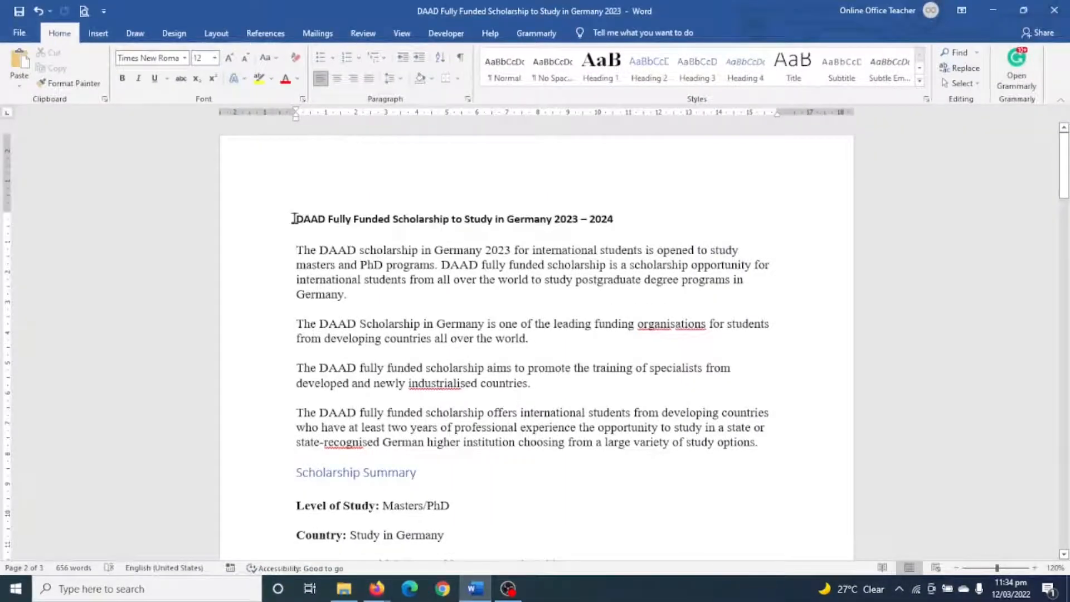
left_click_drag(297, 219, 617, 215)
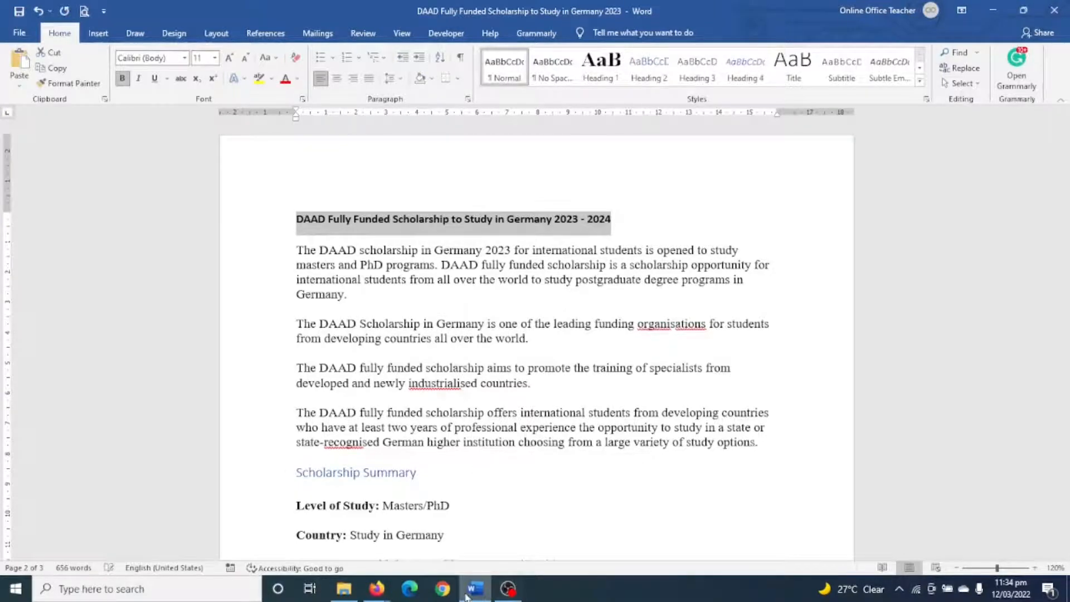
key("alt+Tab")
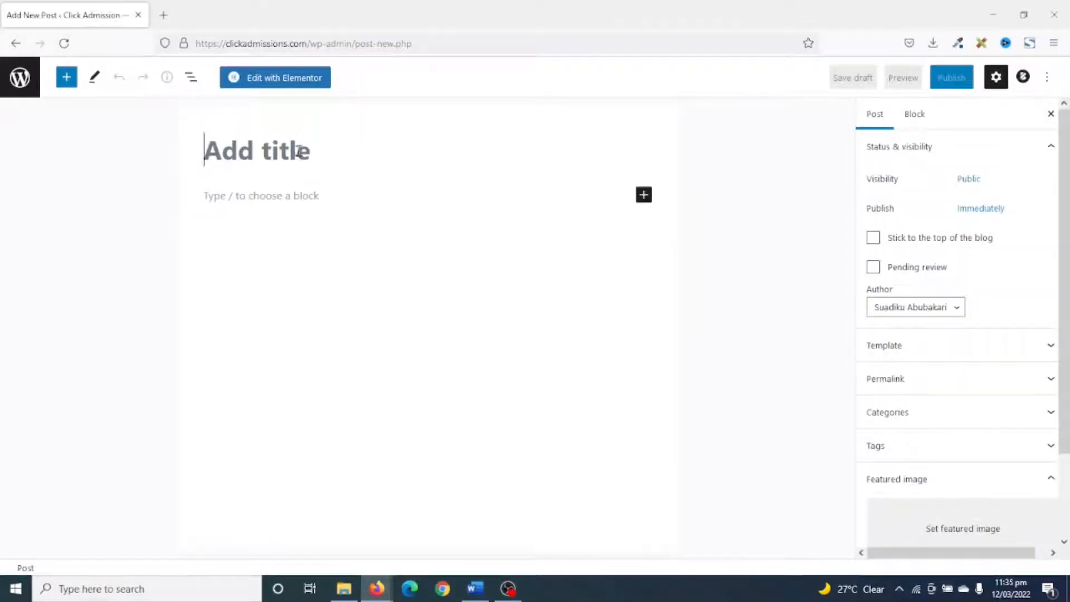
type("DAAD Fully Funded Scholarship to Study in Germany 2023 - 2024")
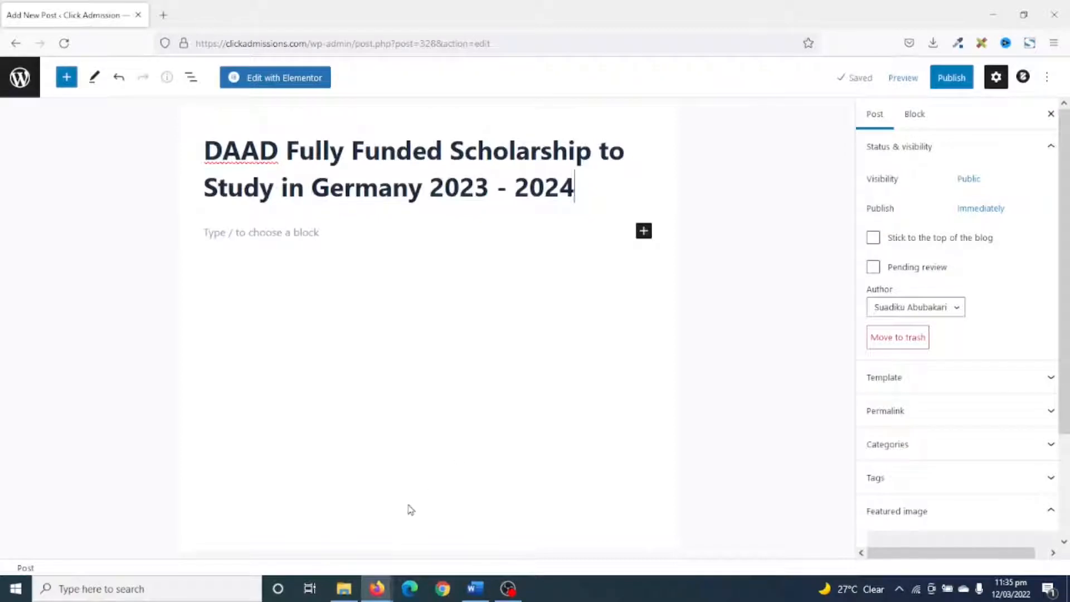
Add a new category named Scholarships to the post.
left_click(934, 448)
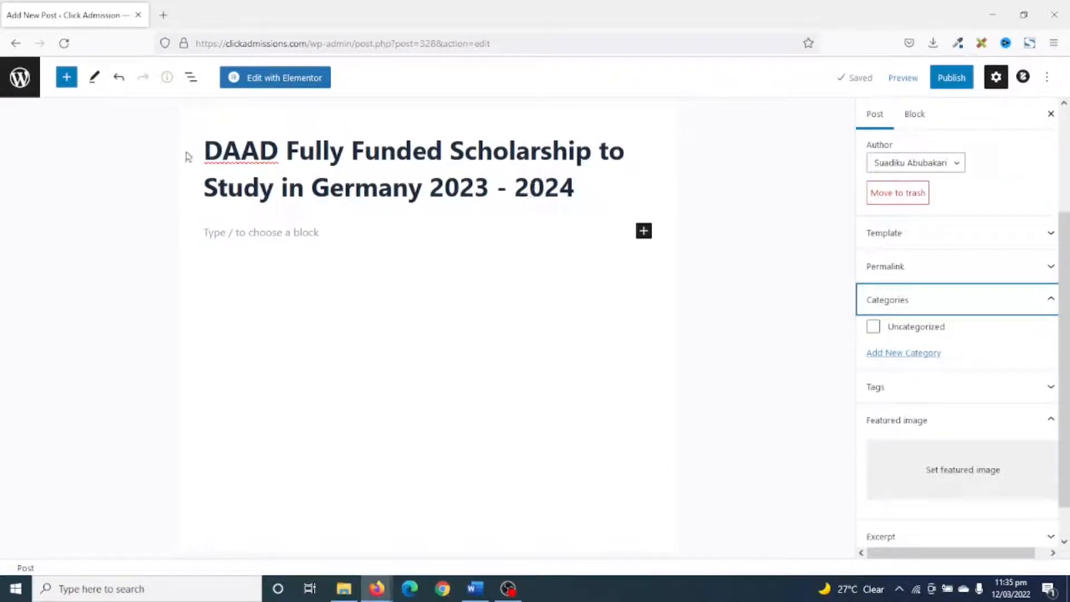
left_click(920, 354)
left_click(920, 390)
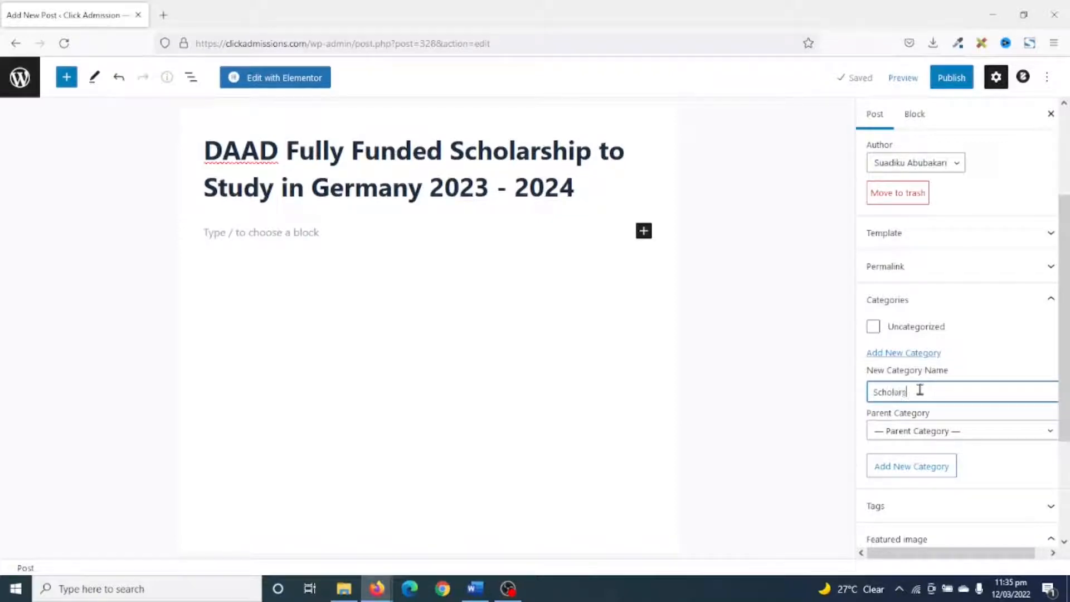
type("Scholarships")
left_click(911, 467)
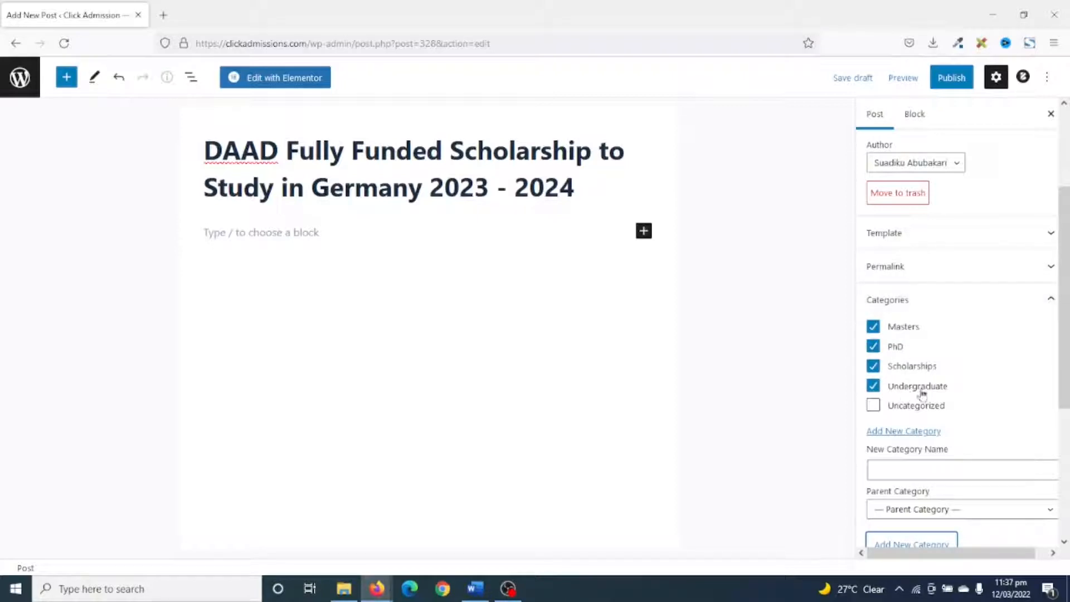
Remove the Undergraduate category from the scholarship post.
left_click(919, 390)
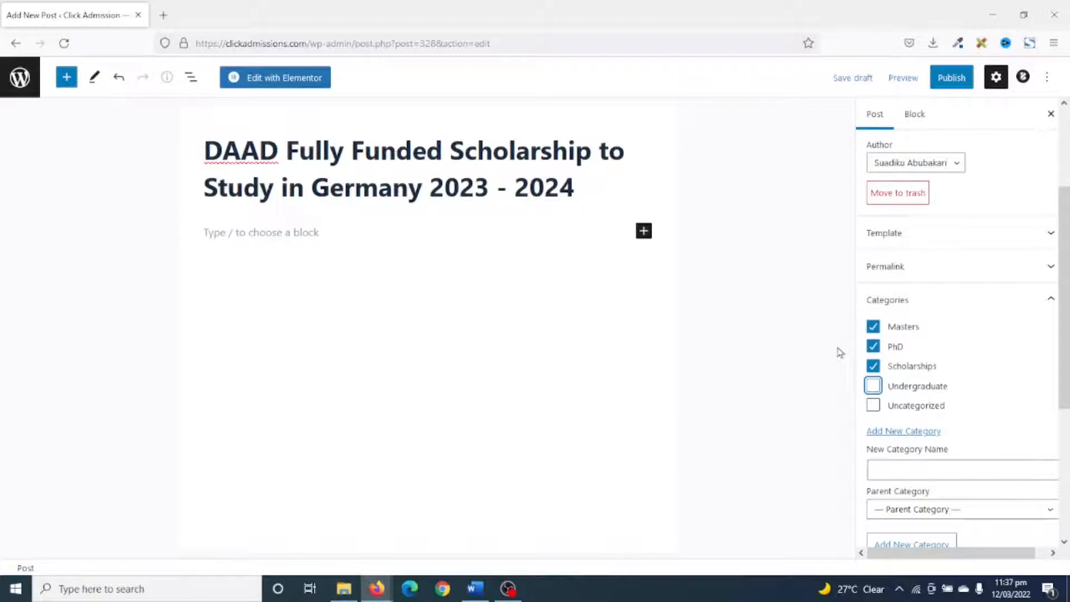
scroll(982, 313, "up", 2)
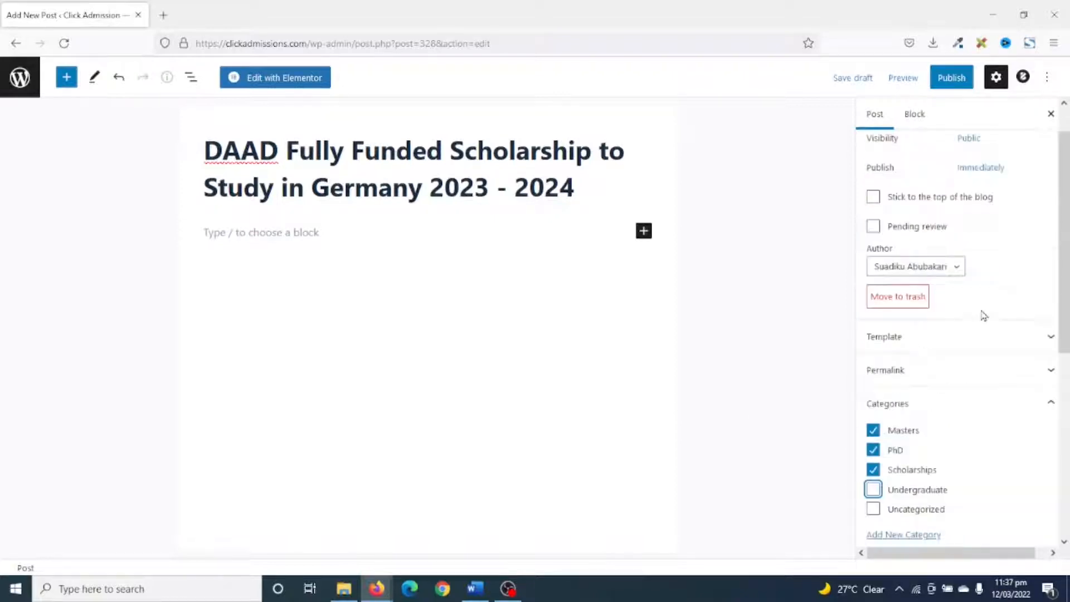
Add the tags scholarships, phd and masters to the post.
scroll(965, 394, "down", 6)
left_click(924, 351)
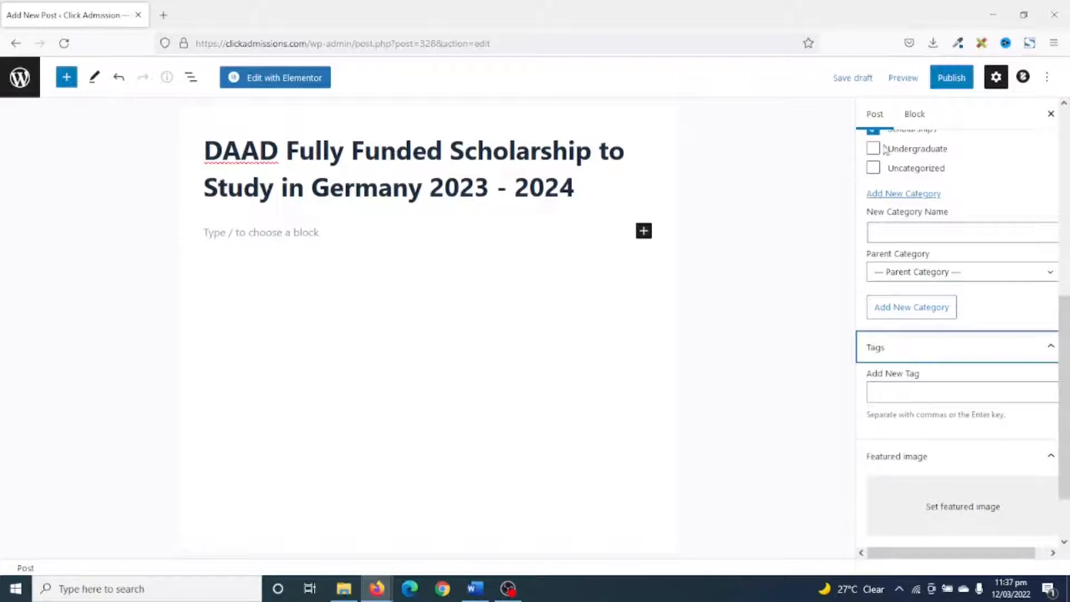
left_click(899, 396)
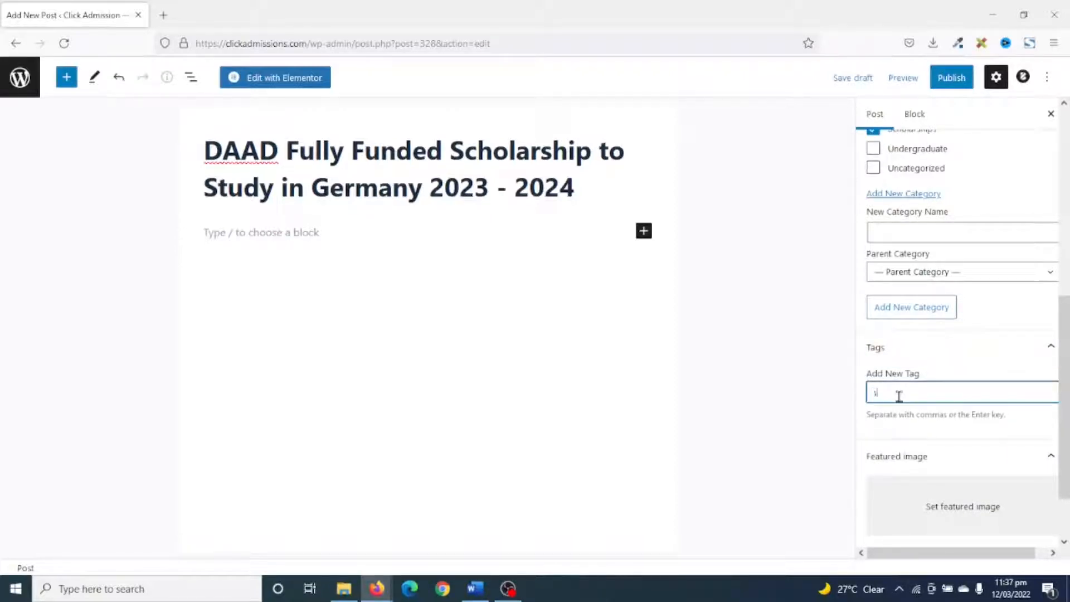
type("scholarships")
key("Return")
type("plus")
key("Return")
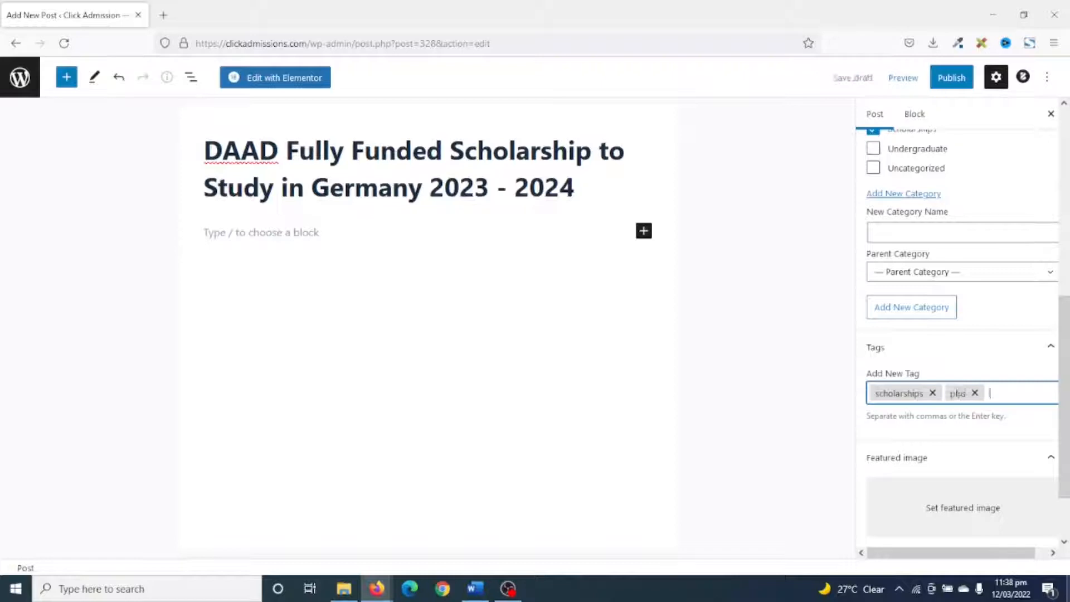
key("Return")
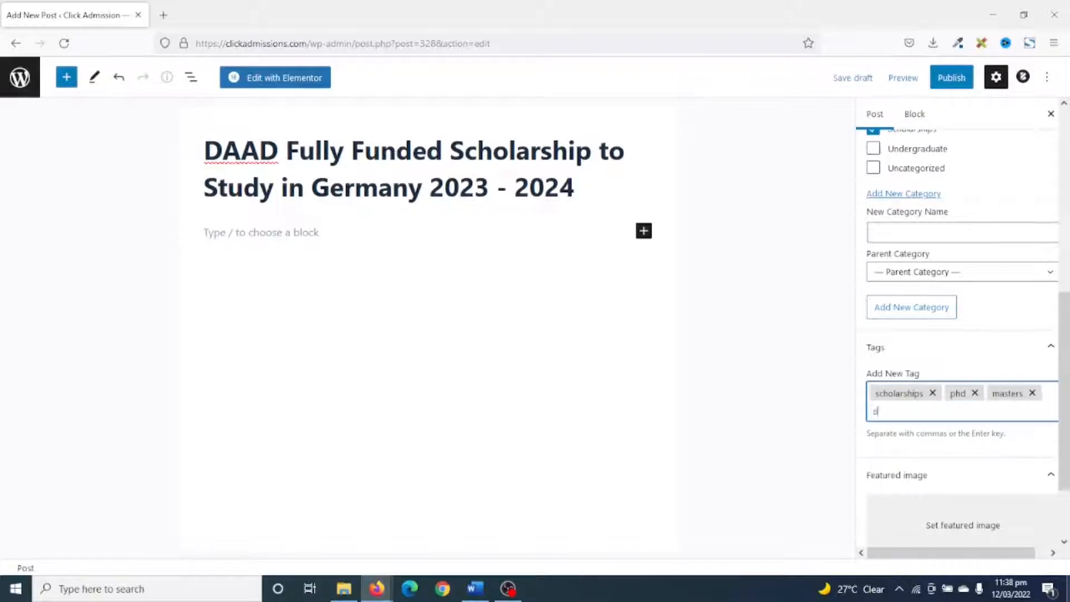
Add the tags daad, fully funded and study in germany to the post.
type("daad")
key("Return")
type("fully fu")
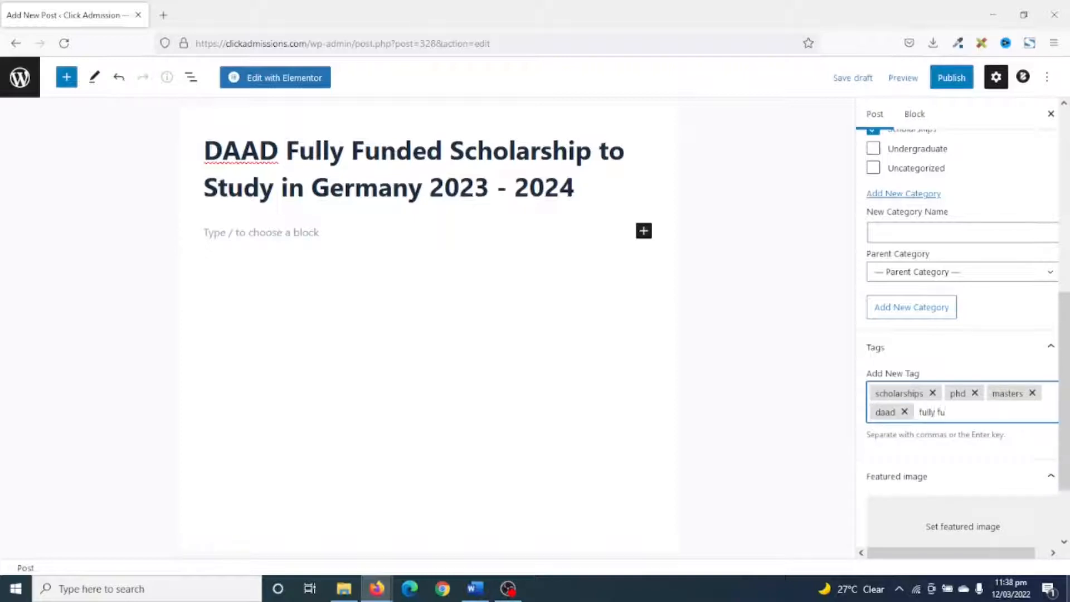
type("nded")
key("Return")
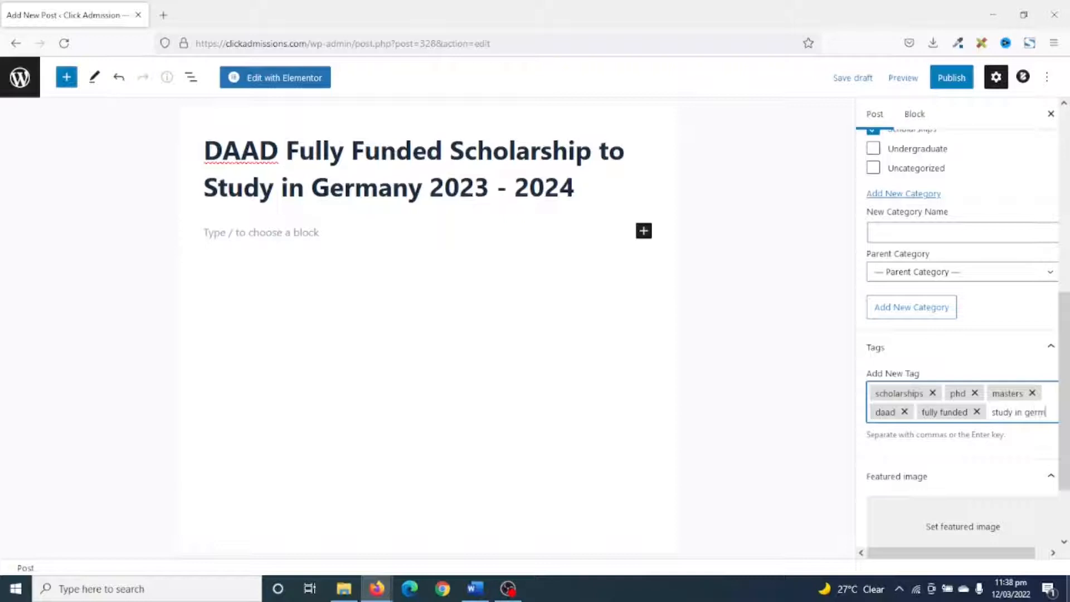
type("study in germany")
key("Return")
Upload the "DAAD Fully Funded Scholarship" image from the click admissions folder to the media library for the post's featured image.
scroll(966, 430, "down", 2)
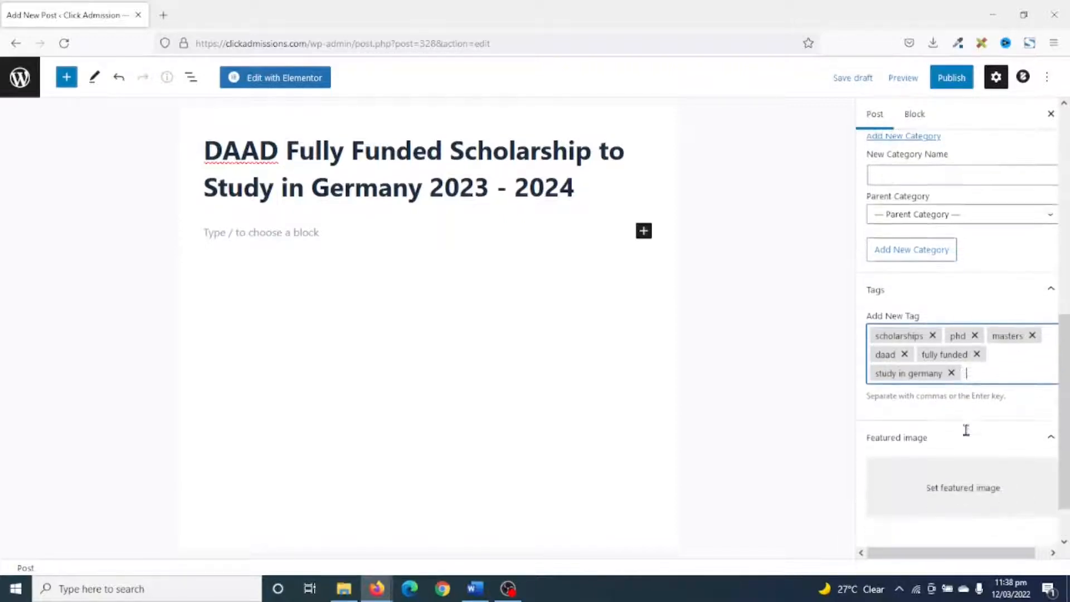
scroll(966, 430, "down", 2)
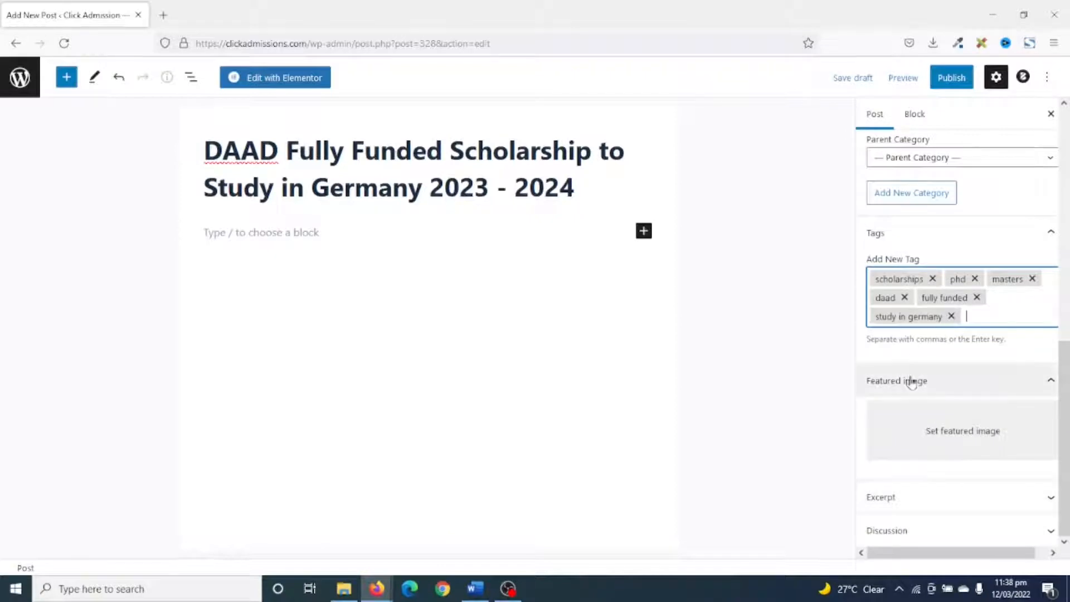
left_click(960, 434)
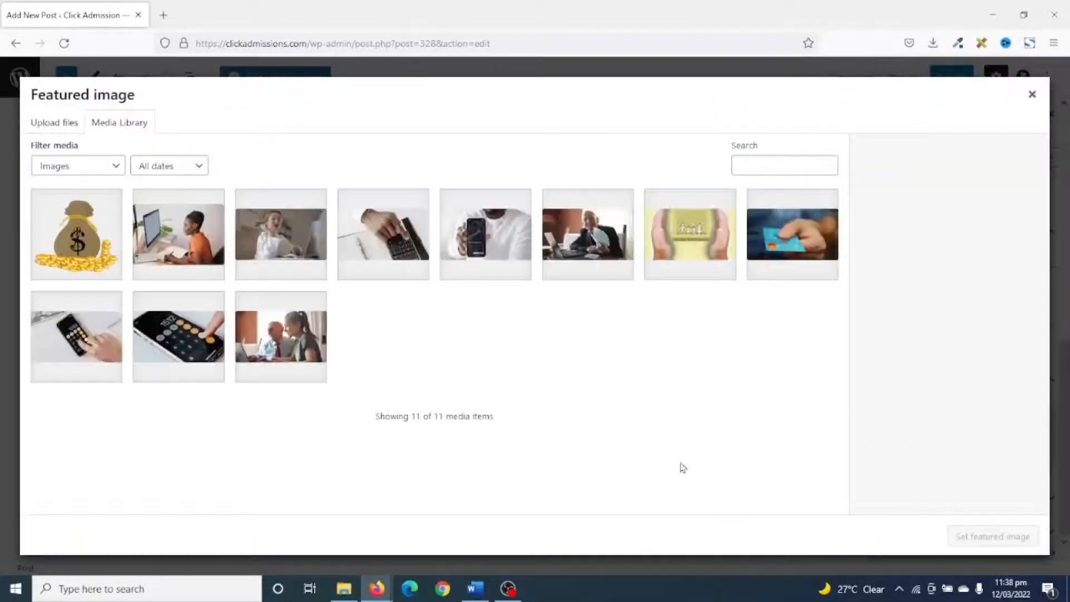
left_click(344, 589)
left_click_drag(643, 390, 212, 344)
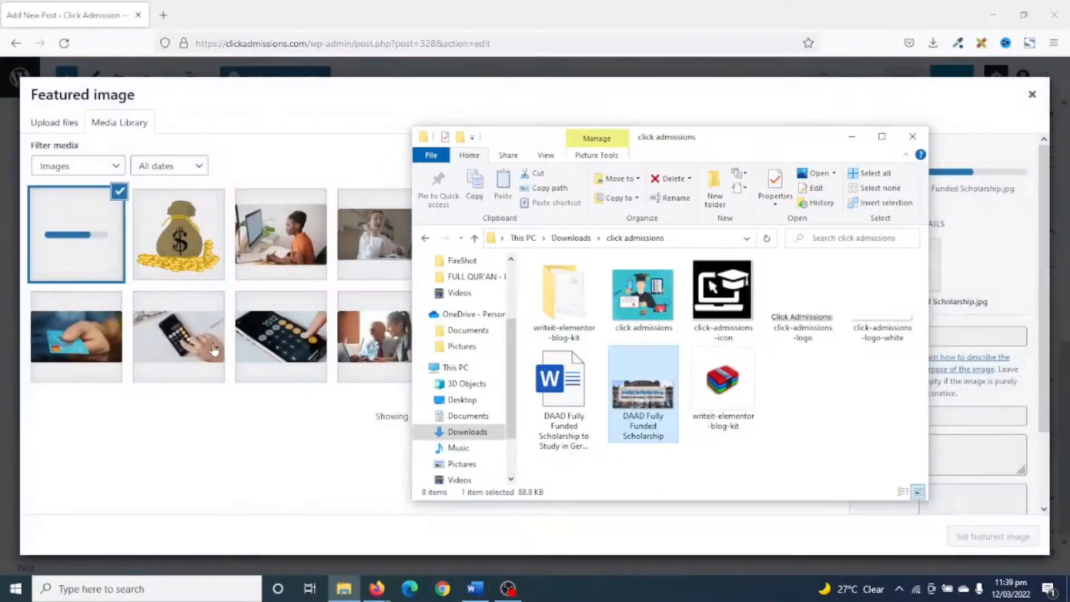
left_click(852, 136)
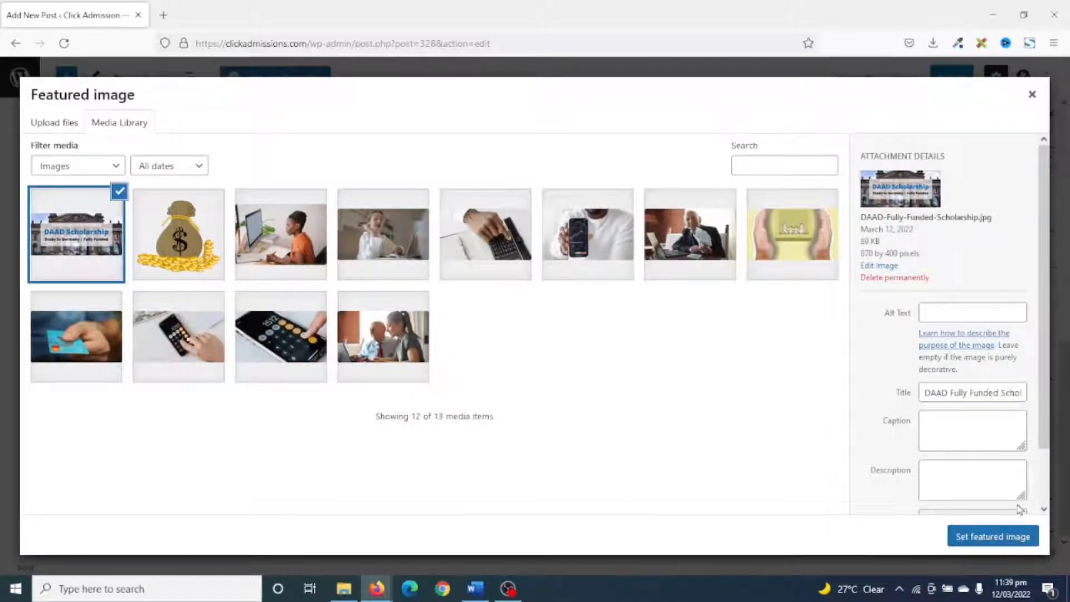
Copy the uploaded image's title "DAAD Fully Funded Scholarship" into its alt text and description.
left_click(947, 311)
left_click(847, 359)
left_click(922, 392)
left_click_drag(930, 392, 1033, 394)
key("ctrl+c")
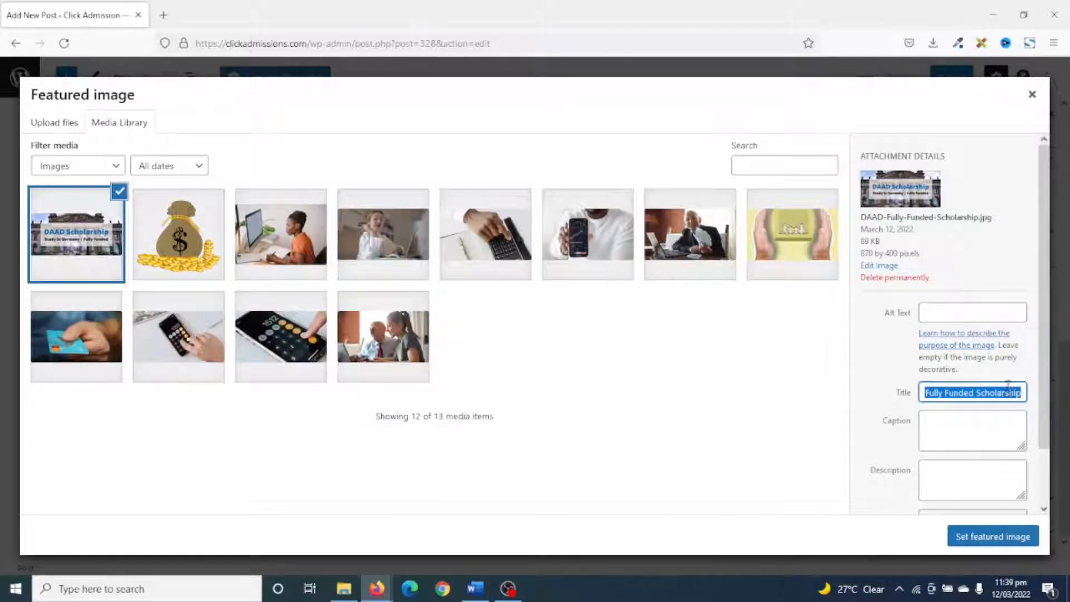
left_click(964, 313)
key("ctrl+v")
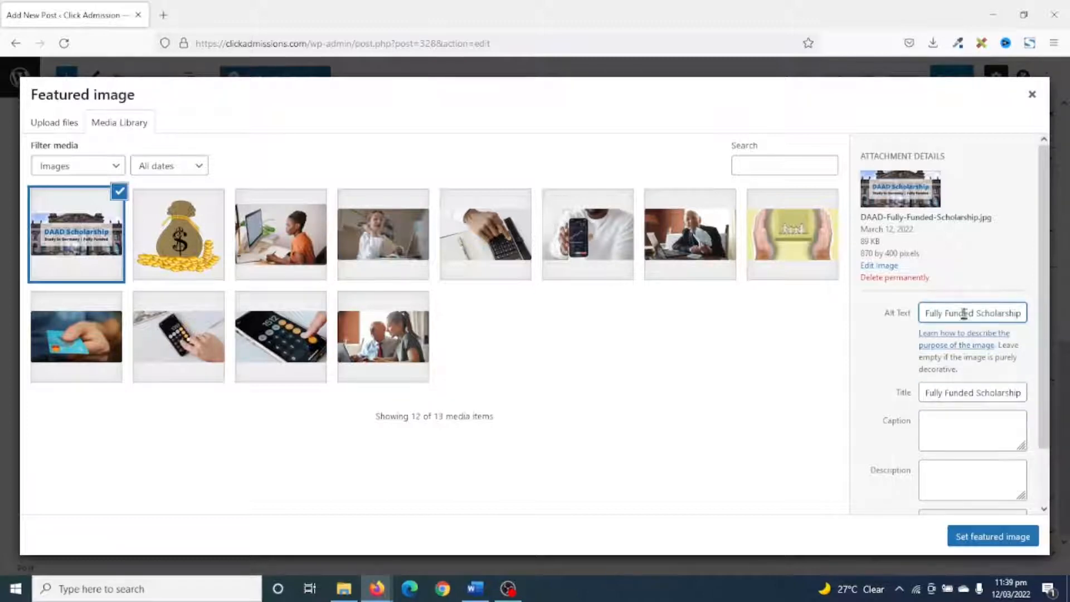
left_click(963, 479)
type("DAAD Fully Funded Scholarship")
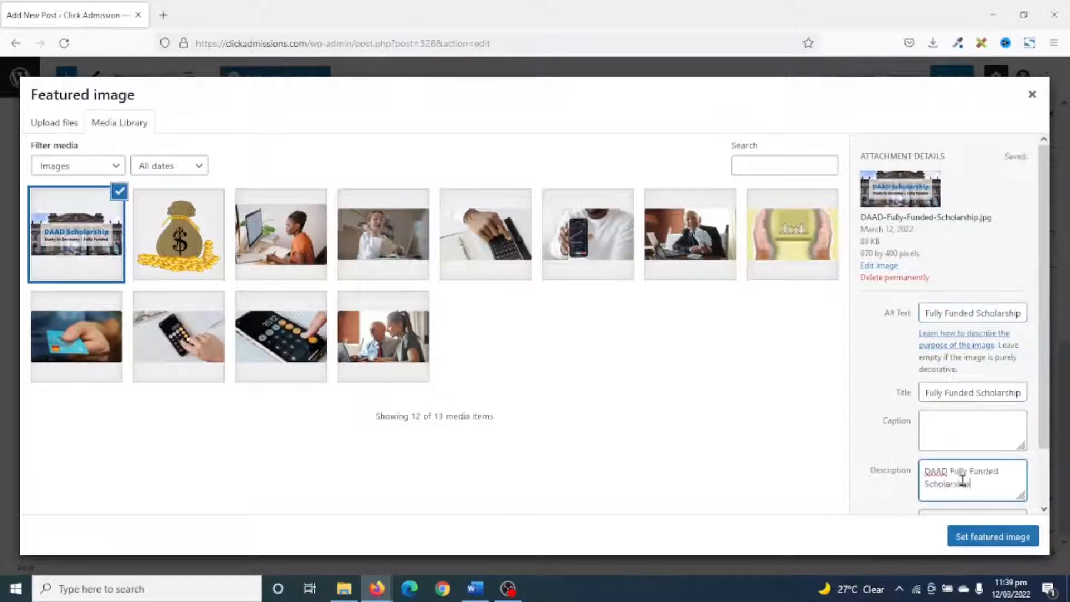
Set the uploaded DAAD scholarship image as the post's featured image.
left_click(987, 540)
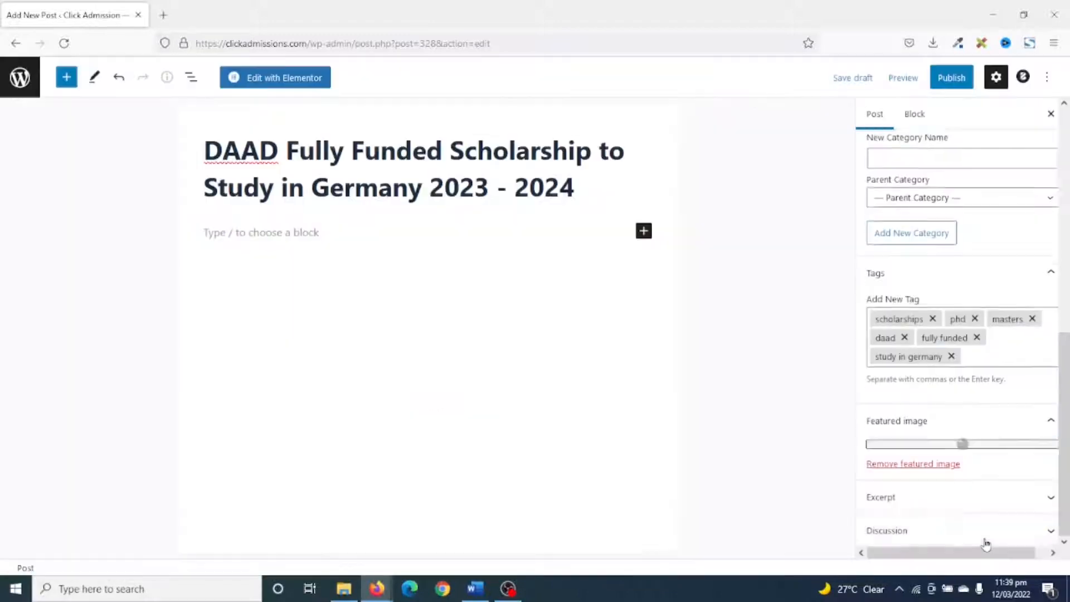
scroll(996, 513, "down", 3)
scroll(996, 514, "up", 3)
scroll(1042, 349, "down", 3)
scroll(1042, 350, "up", 2)
scroll(1037, 368, "down", 2)
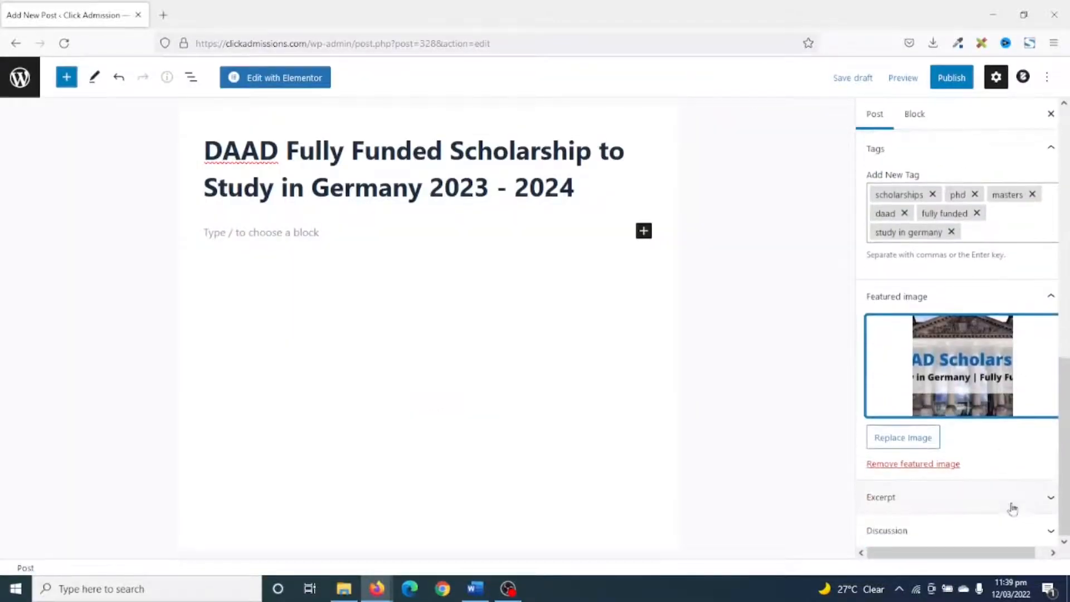
Open the post's optional excerpt settings and look over the post's tags and featured image.
left_click(1015, 502)
left_click(939, 481)
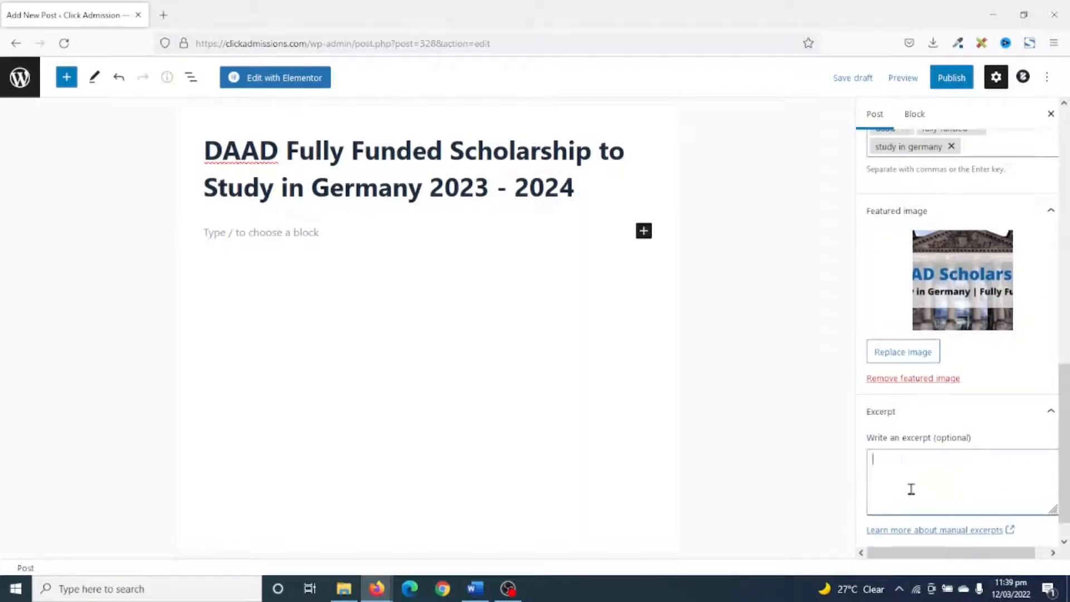
scroll(942, 501, "up", 3)
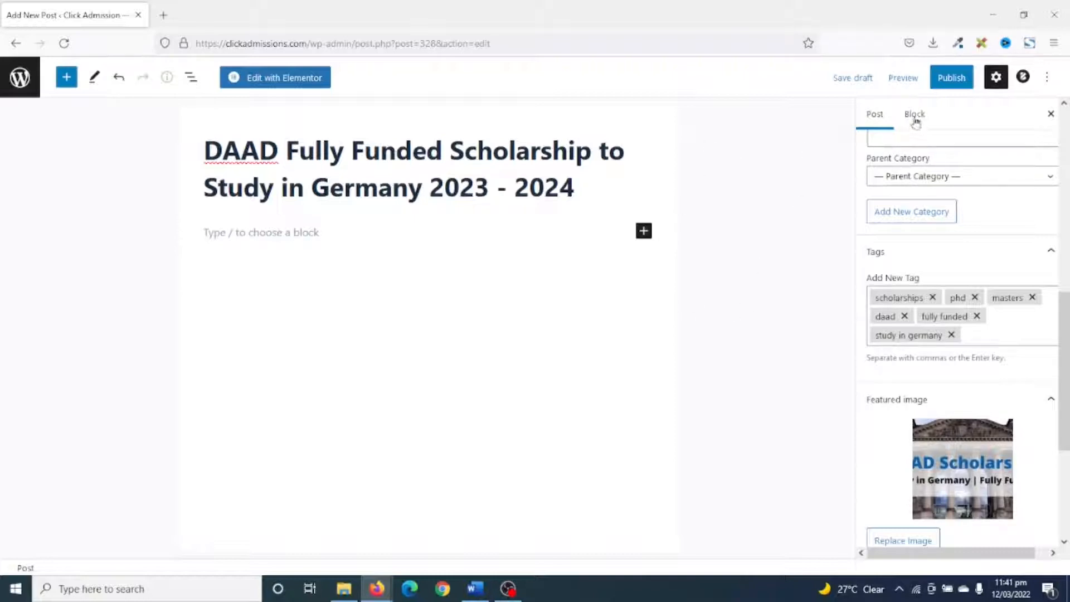
Publish the DAAD scholarship post and open it for editing in Elementor.
left_click(940, 82)
left_click(939, 78)
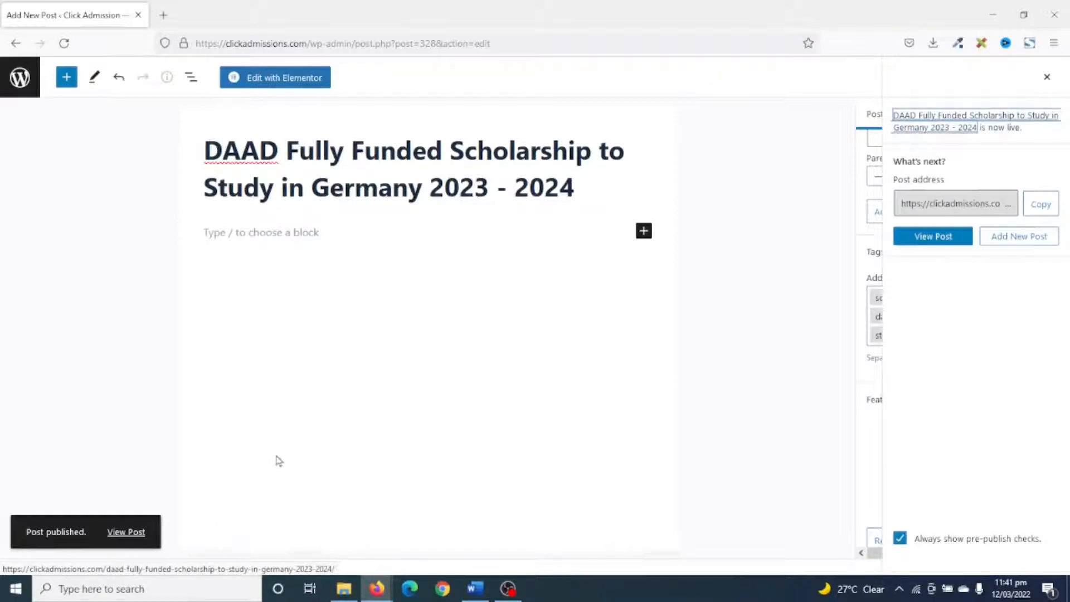
left_click(259, 80)
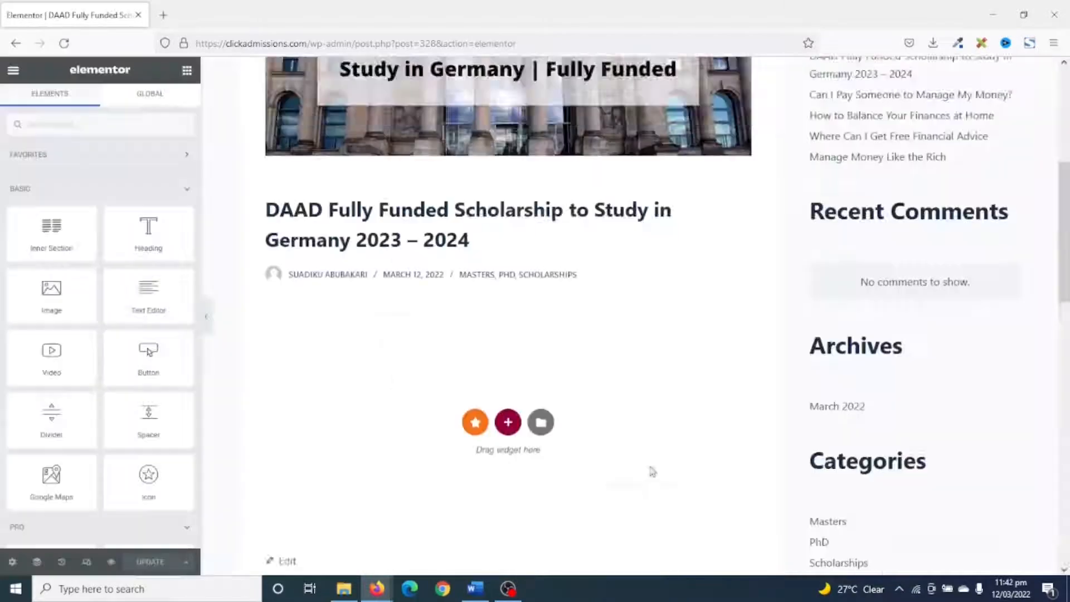
Add a single-column section below the post title and place a Text Editor widget in it.
scroll(511, 410, "down", 2)
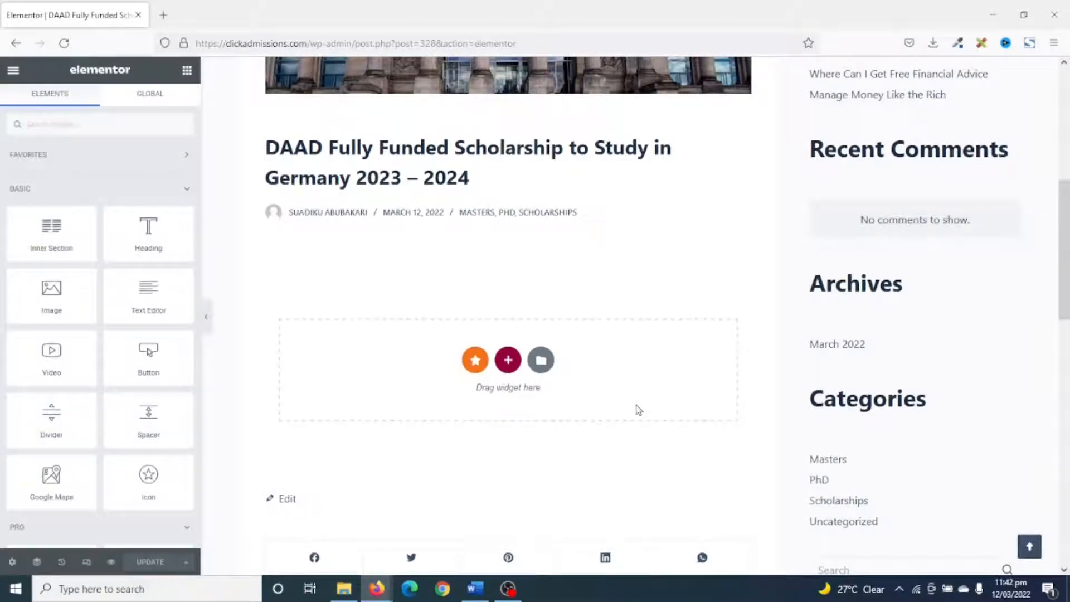
left_click(508, 360)
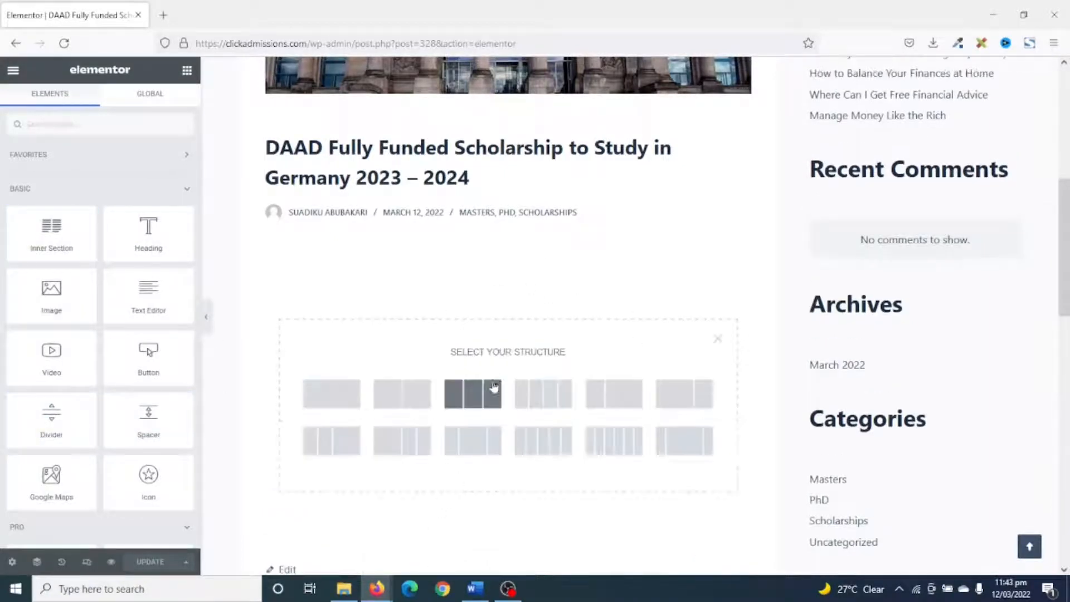
left_click(330, 407)
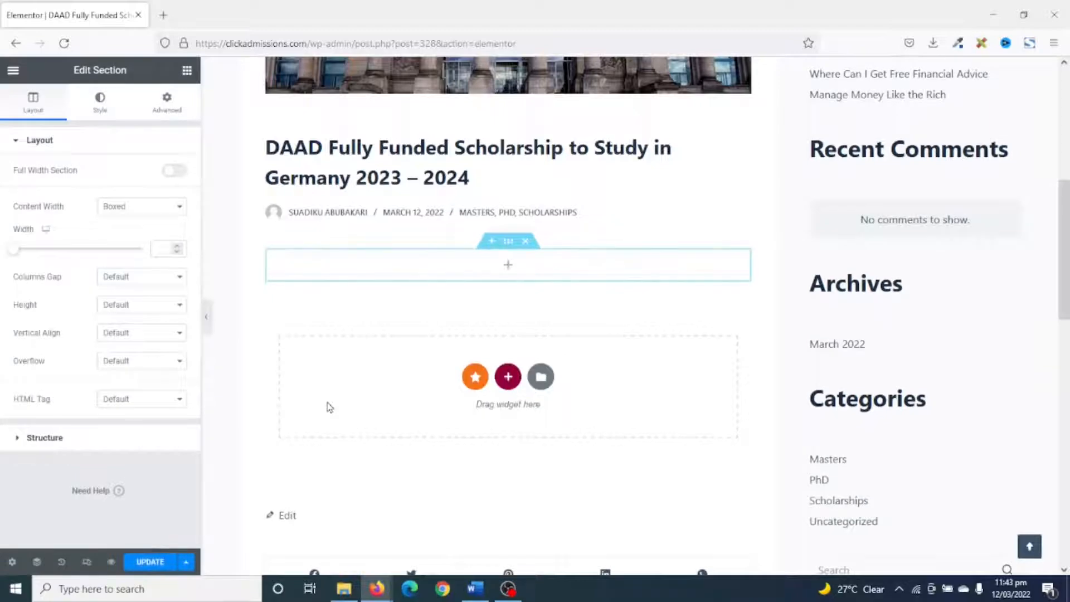
left_click(186, 72)
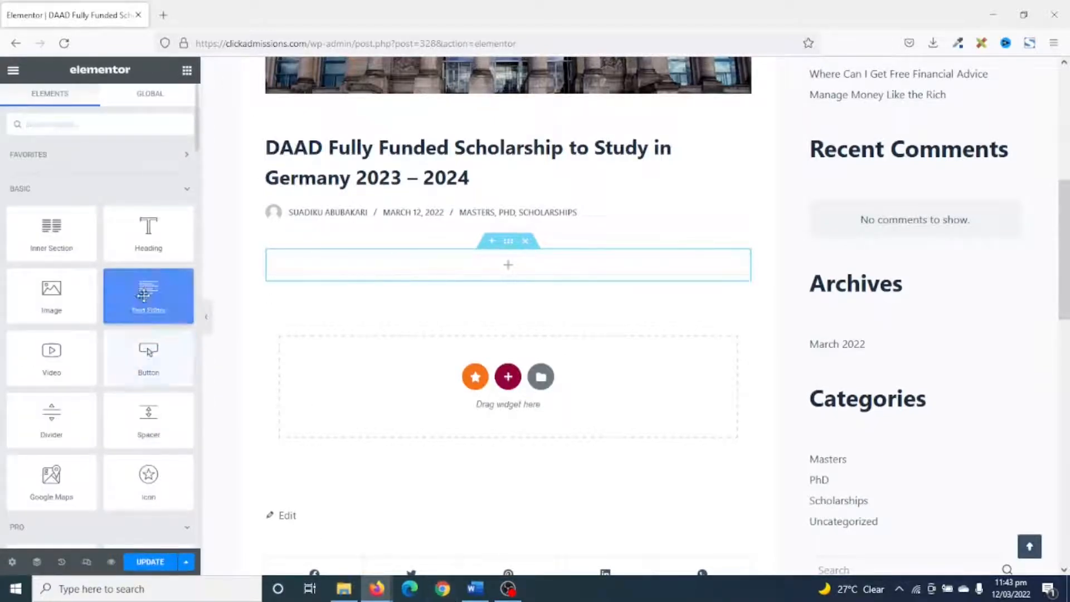
left_click_drag(148, 293, 383, 260)
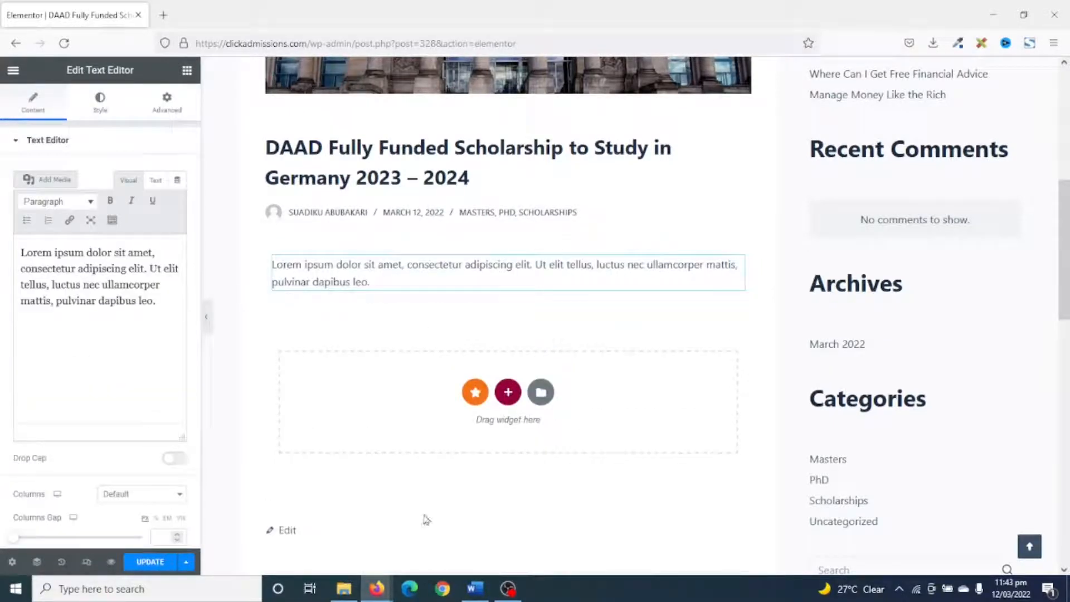
Replace the Text Editor's placeholder with the four introductory DAAD paragraphs copied from the Word document.
left_click(475, 588)
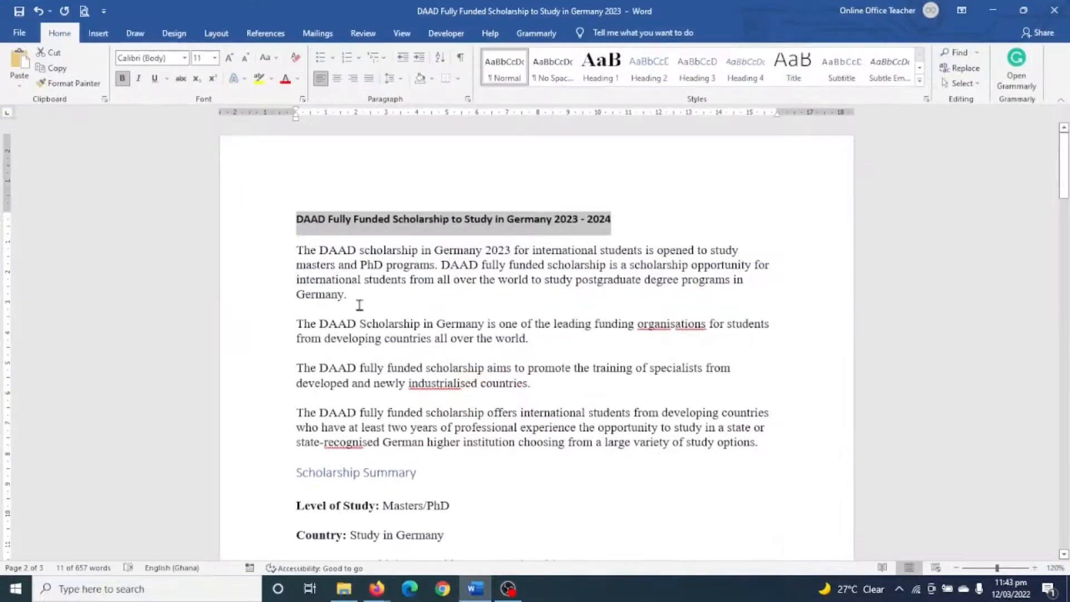
left_click_drag(294, 247, 760, 449)
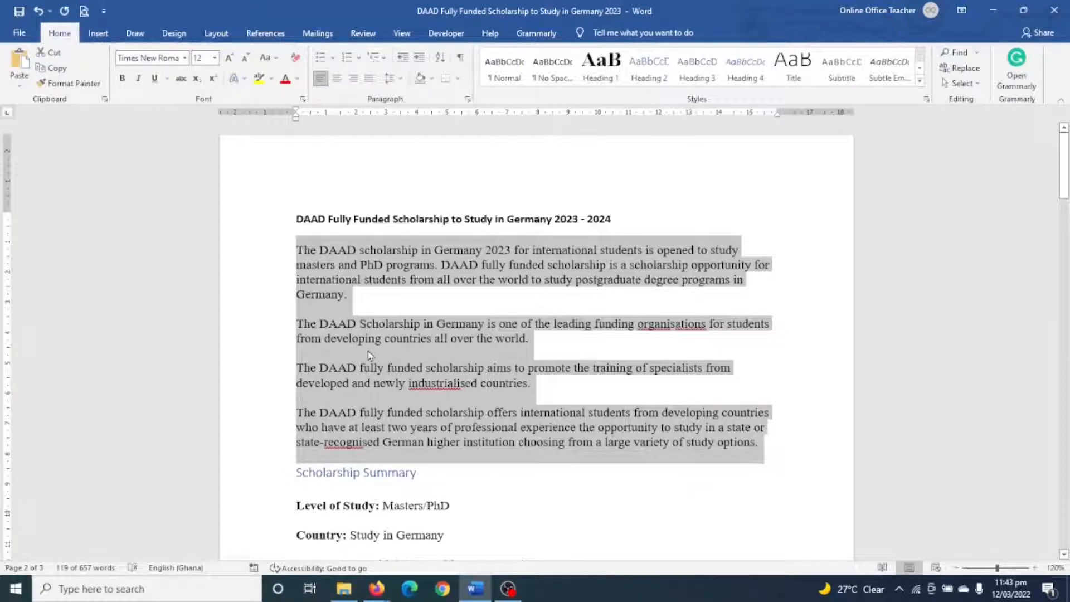
left_click(57, 69)
left_click(474, 596)
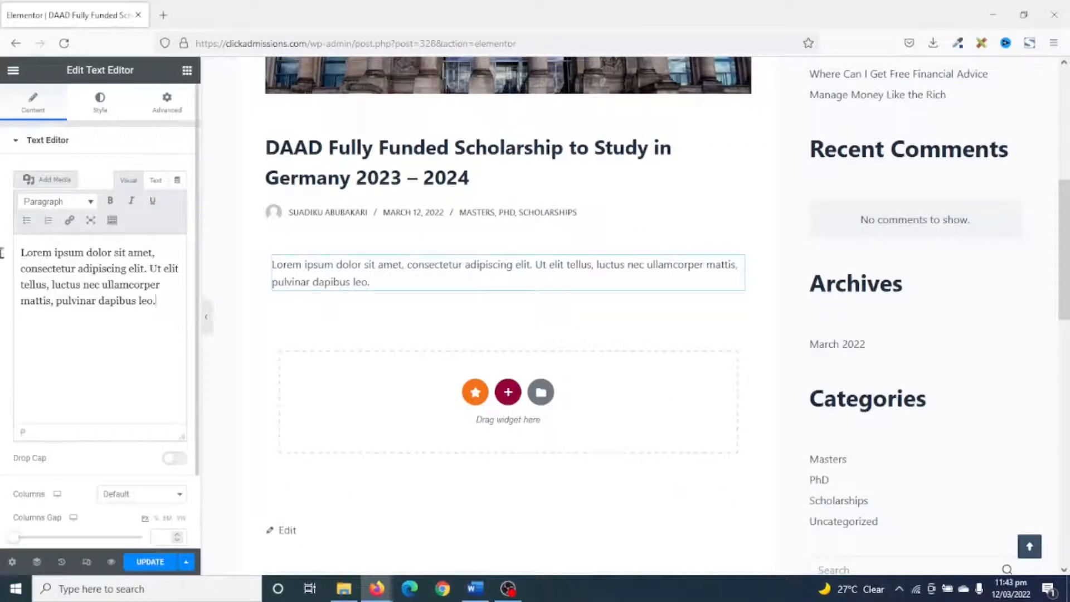
key("ctrl+a")
key("BackSpace")
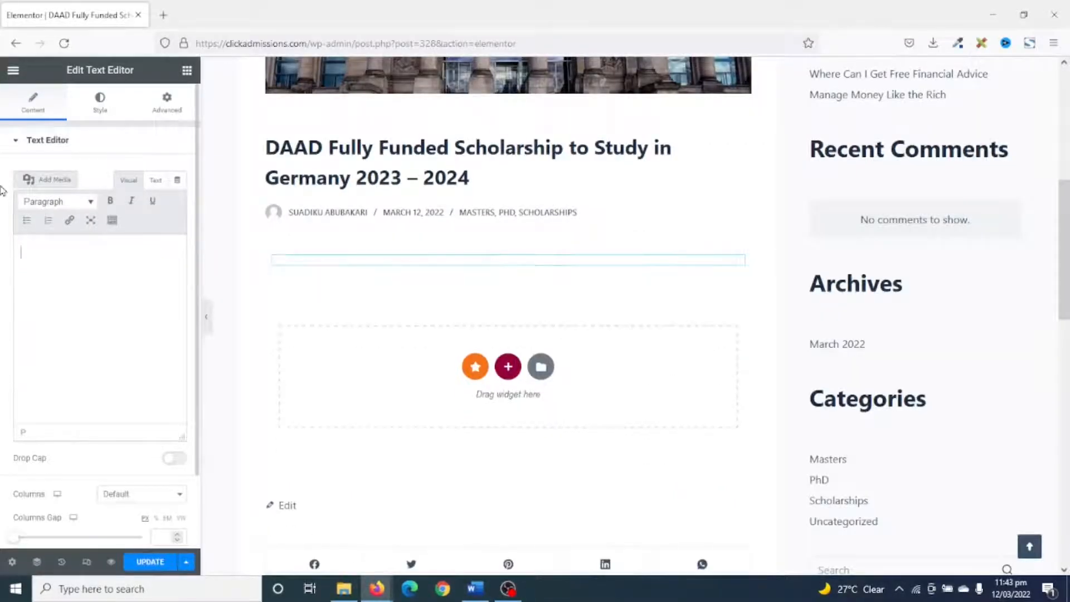
key("ctrl+v")
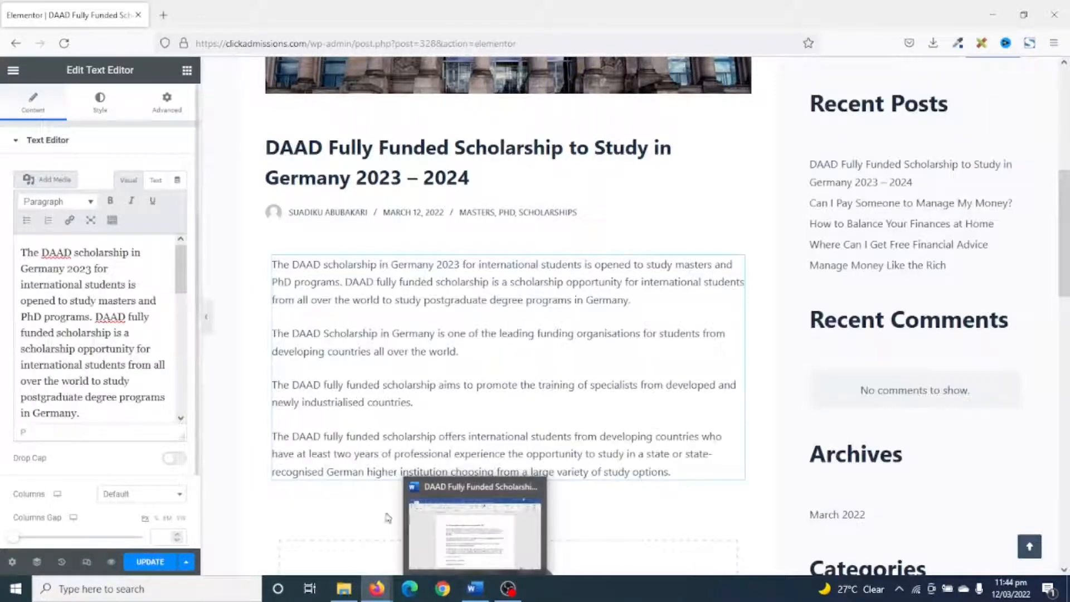
Add a Heading widget below the introduction titled "Benefits of the DAAD Fully Funded Scholarship", copied from the Word document.
left_click(475, 589)
scroll(461, 425, "down", 5)
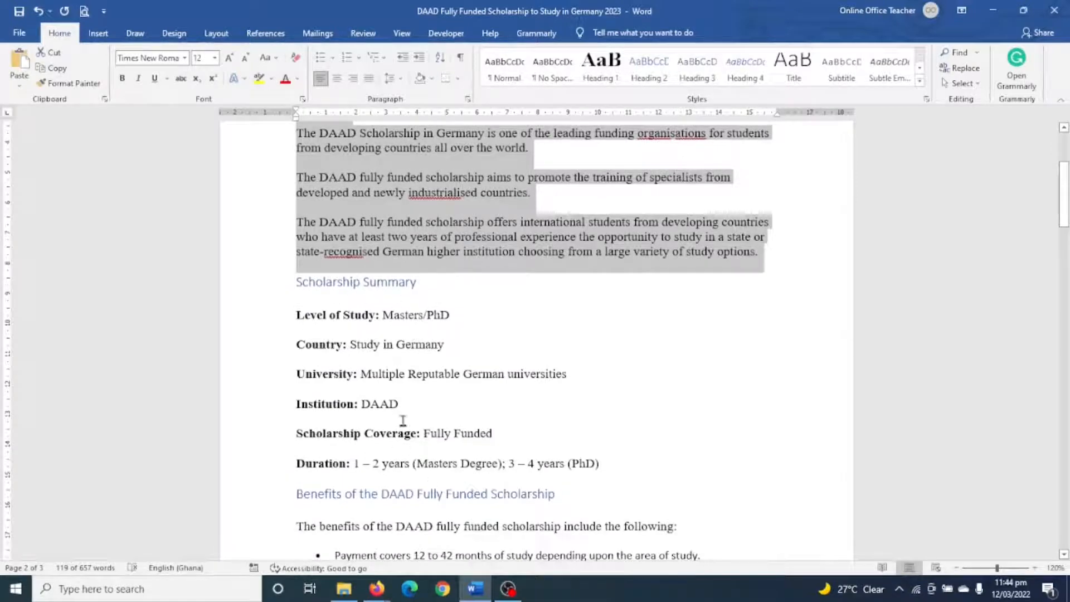
scroll(389, 338, "down", 4)
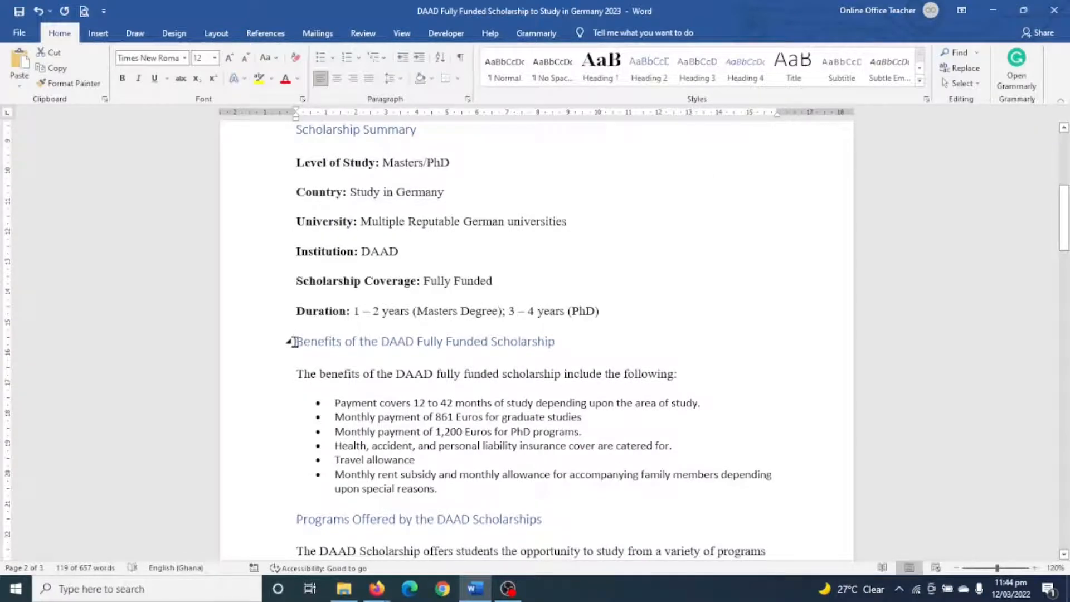
left_click_drag(298, 341, 560, 341)
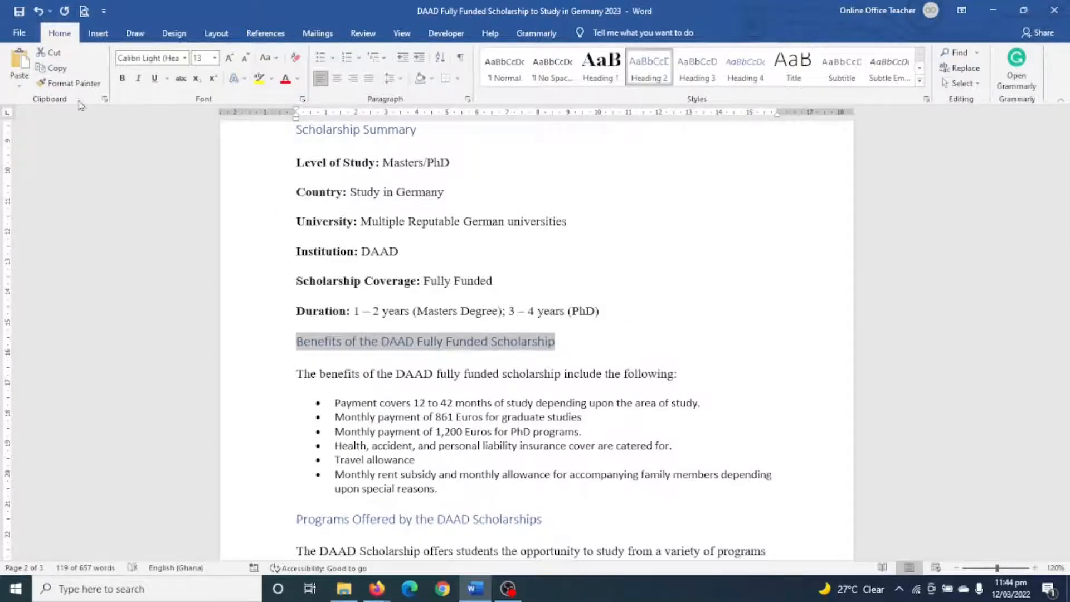
left_click(377, 588)
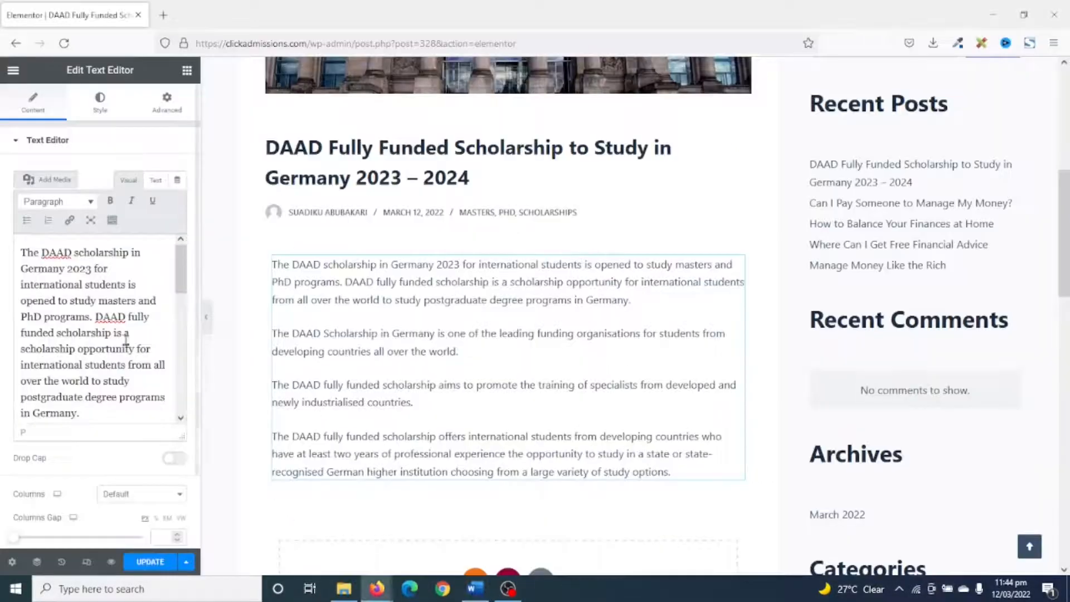
left_click(188, 71)
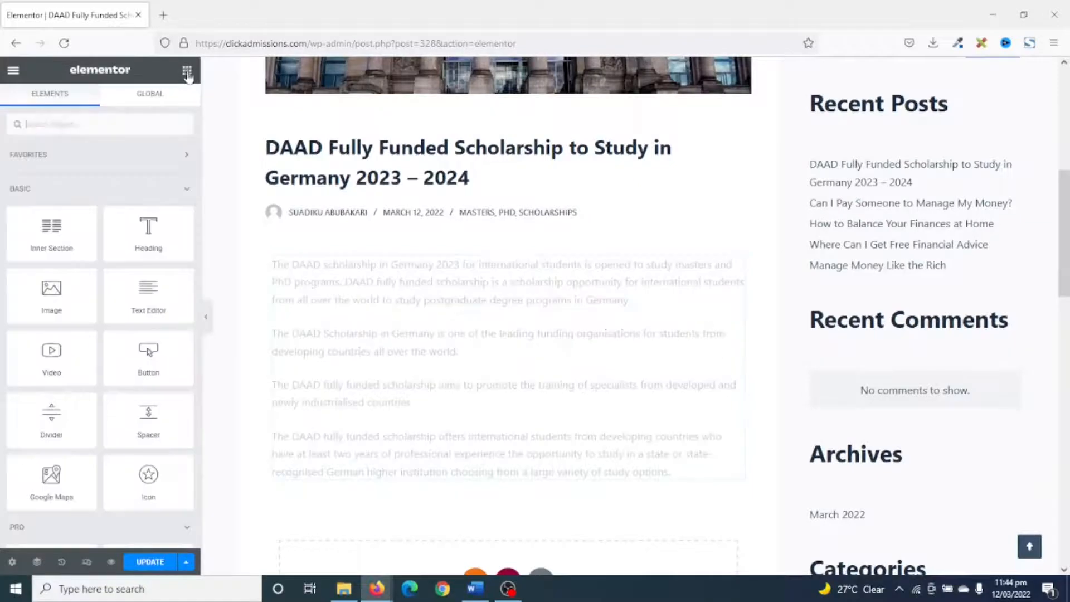
left_click_drag(148, 232, 346, 473)
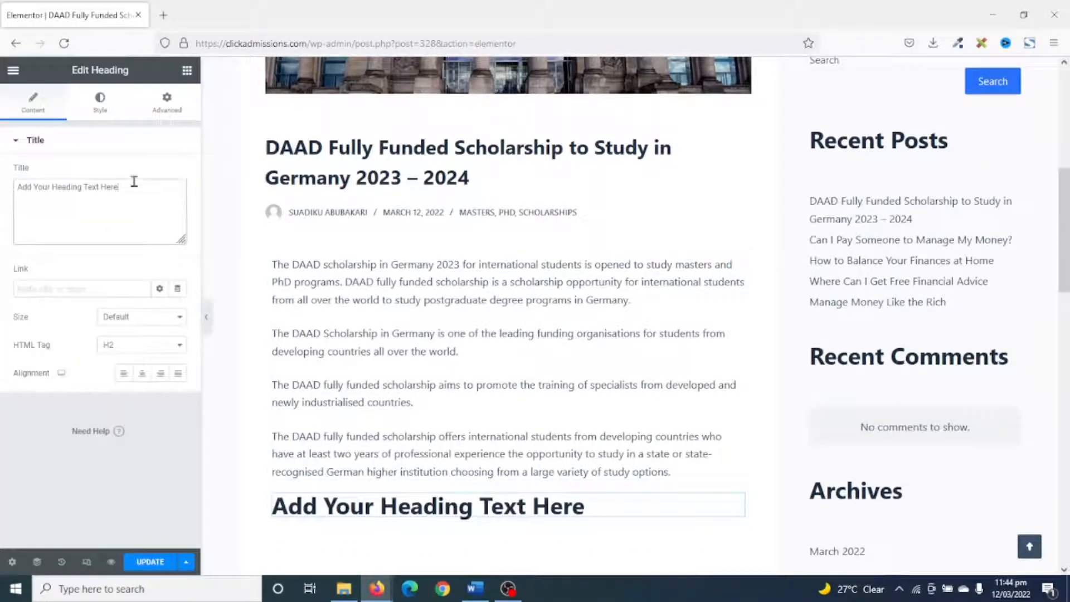
left_click_drag(132, 181, 1, 180)
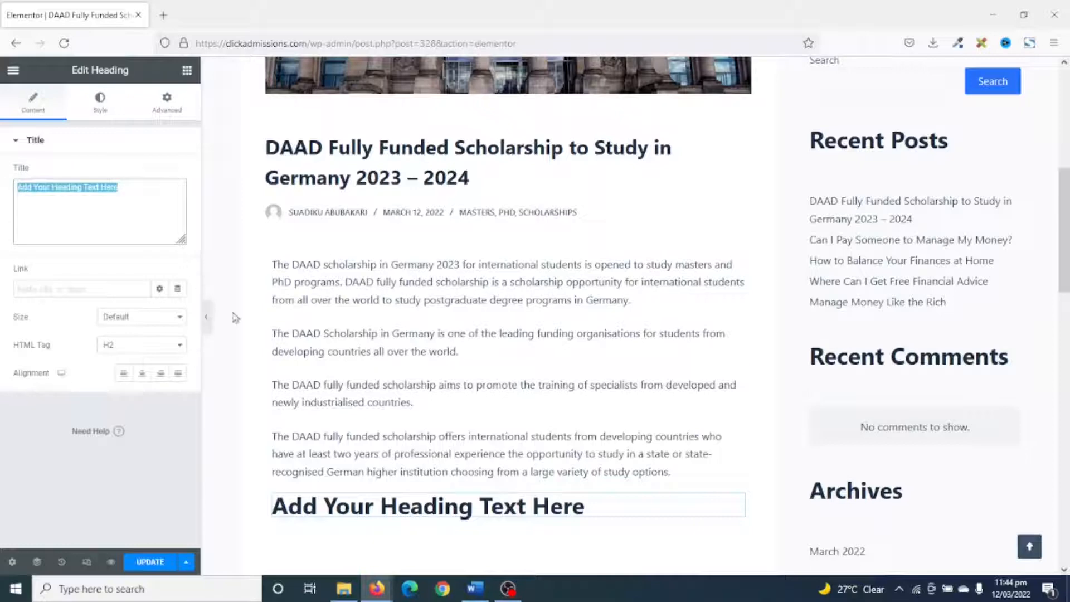
key("ctrl+v")
scroll(434, 357, "down", 2)
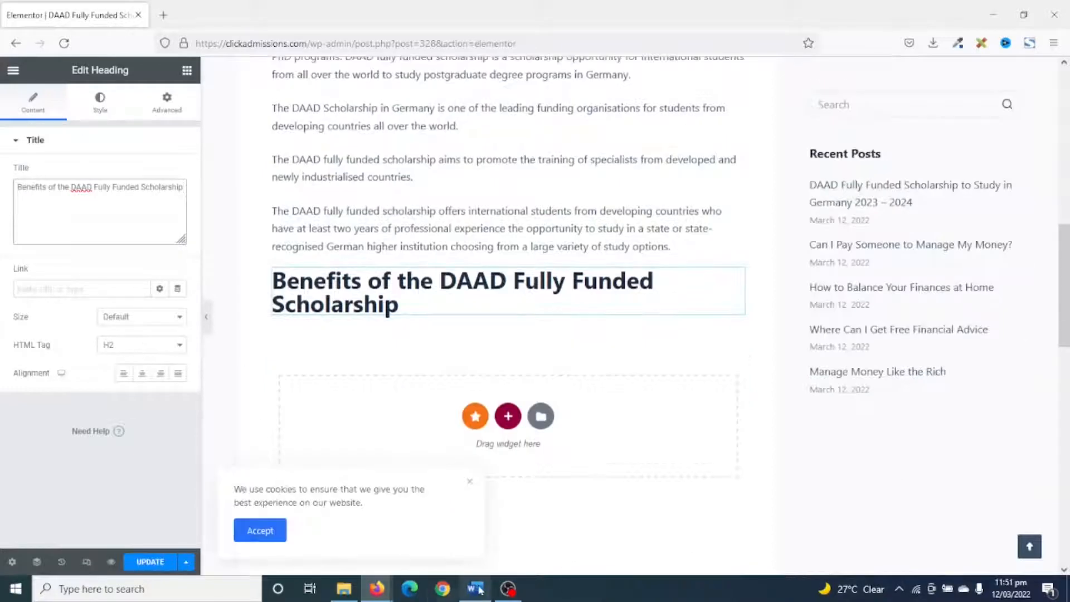
Copy the benefits introduction line and its six bullet points from the Word document and return to Elementor.
left_click(477, 589)
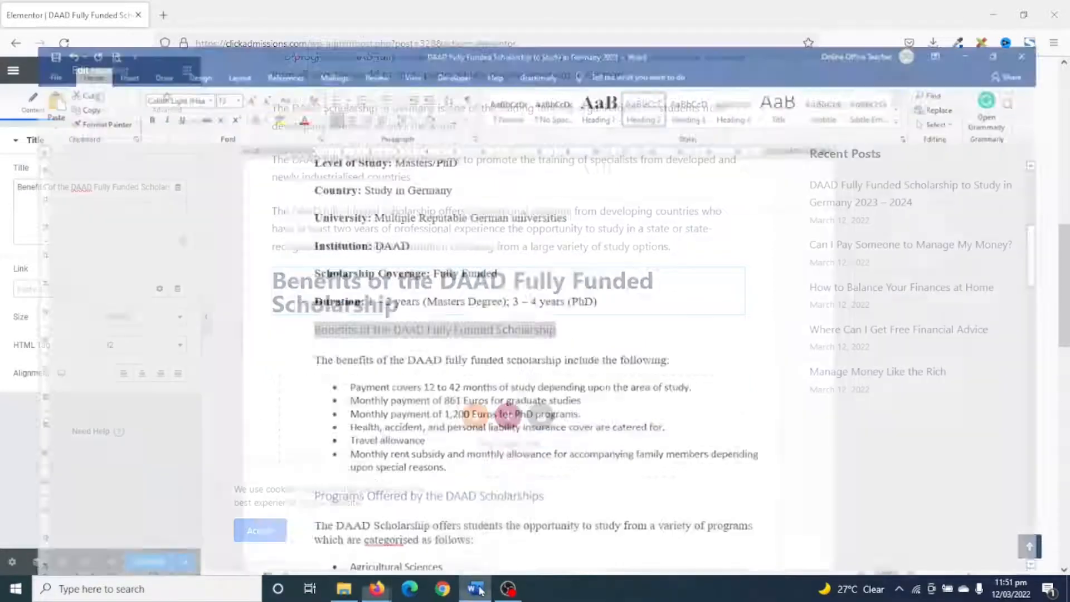
scroll(535, 416, "down", 3)
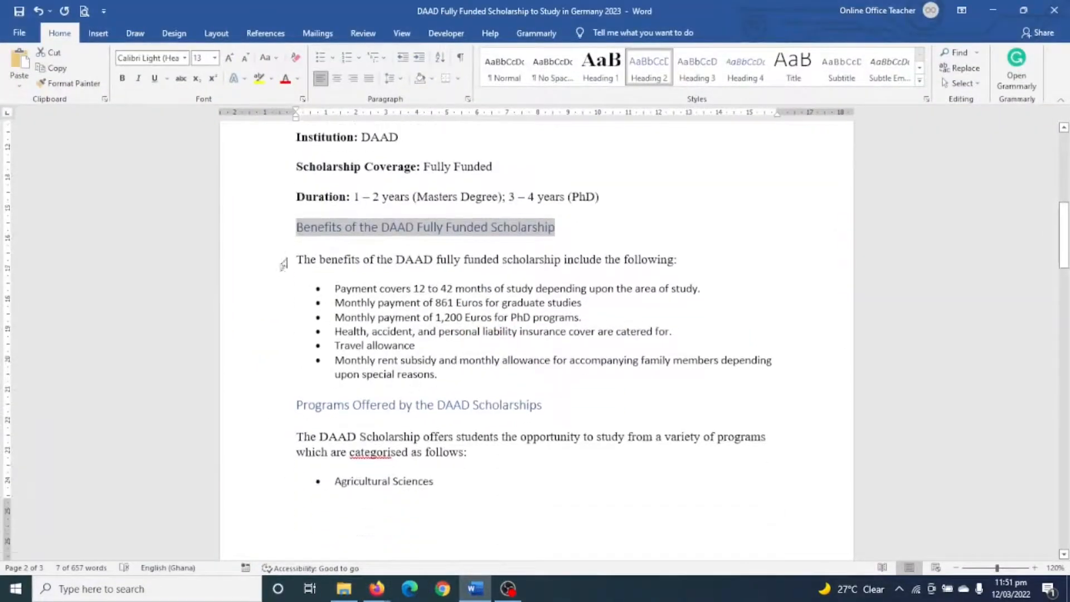
left_click_drag(298, 254, 444, 374)
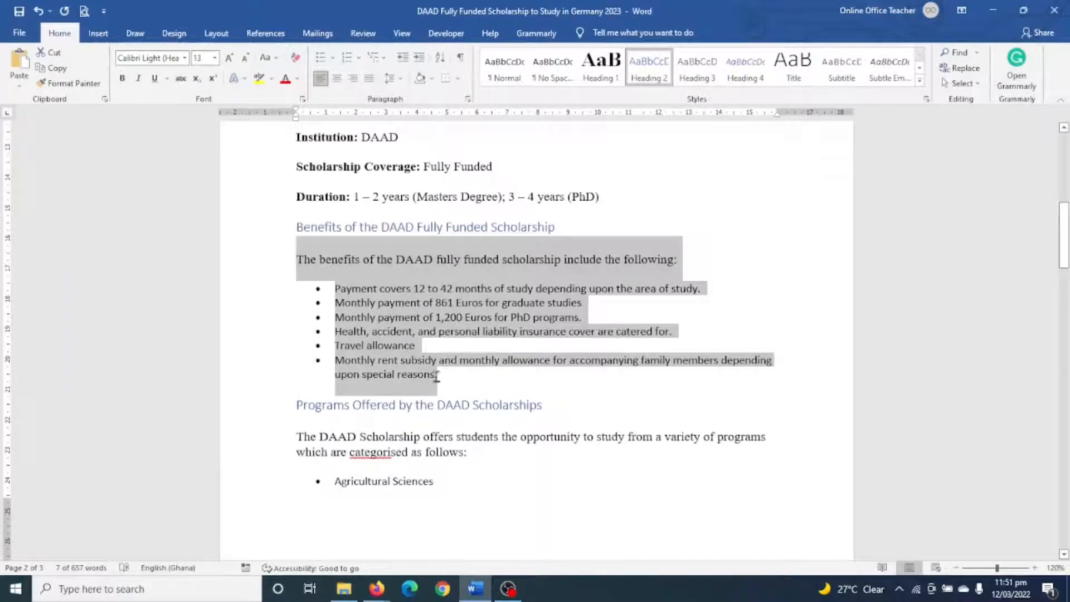
left_click(377, 588)
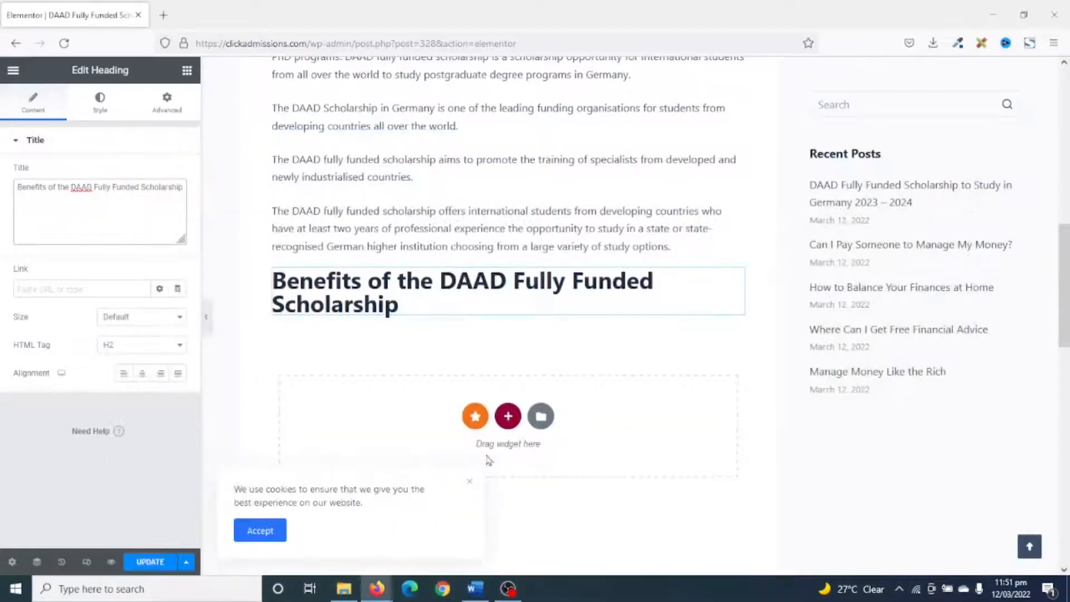
Add a Text Editor widget under the Benefits heading, replace its placeholder with the copied benefits, and make the monthly rent subsidy line a bullet.
left_click(187, 71)
left_click_drag(148, 297, 403, 315)
left_click_drag(155, 301, 5, 240)
key("BackSpace")
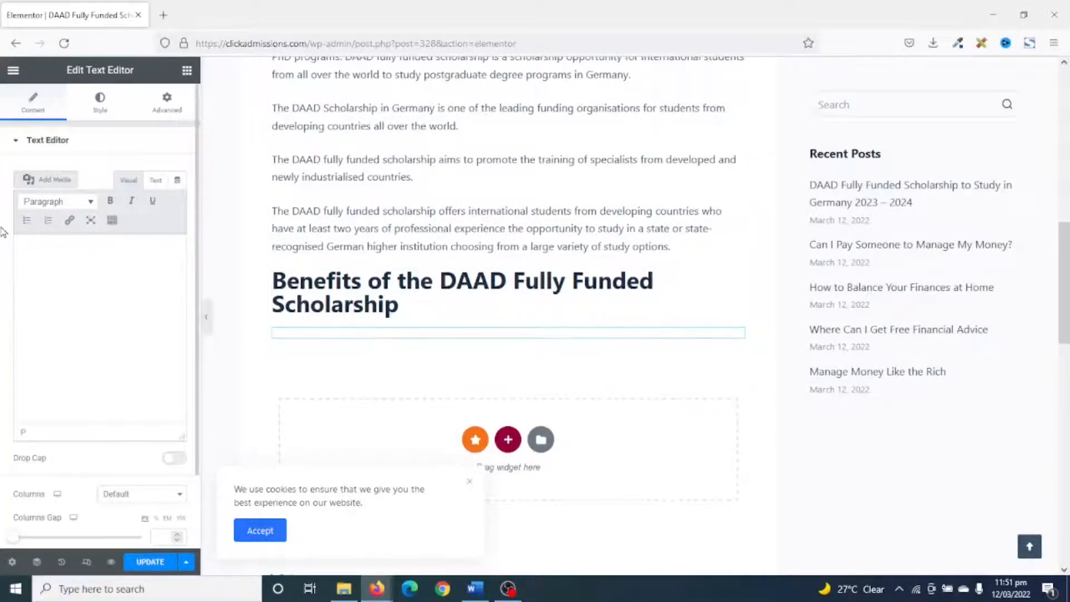
key("ctrl+v")
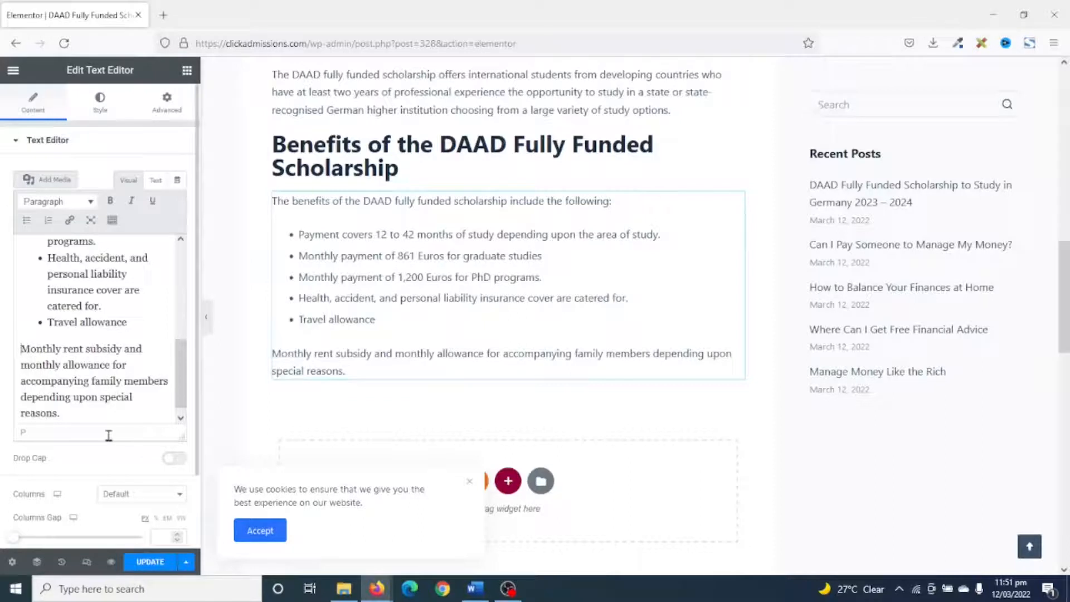
key("BackSpace")
key("Return")
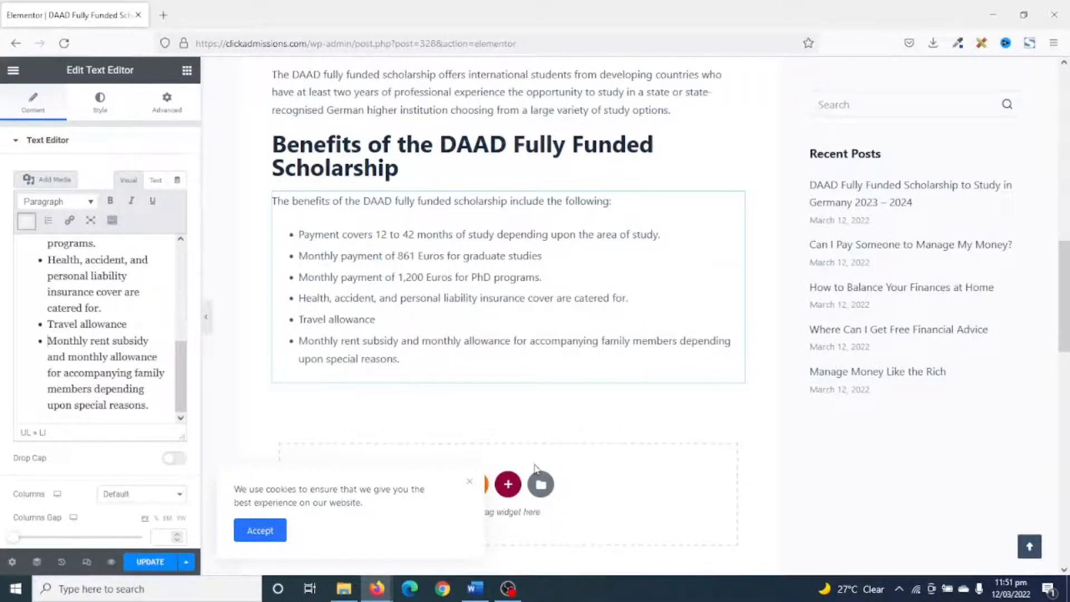
Look through the remaining Word document sections, including the programs offered and the eligibility and selection criteria.
left_click(475, 589)
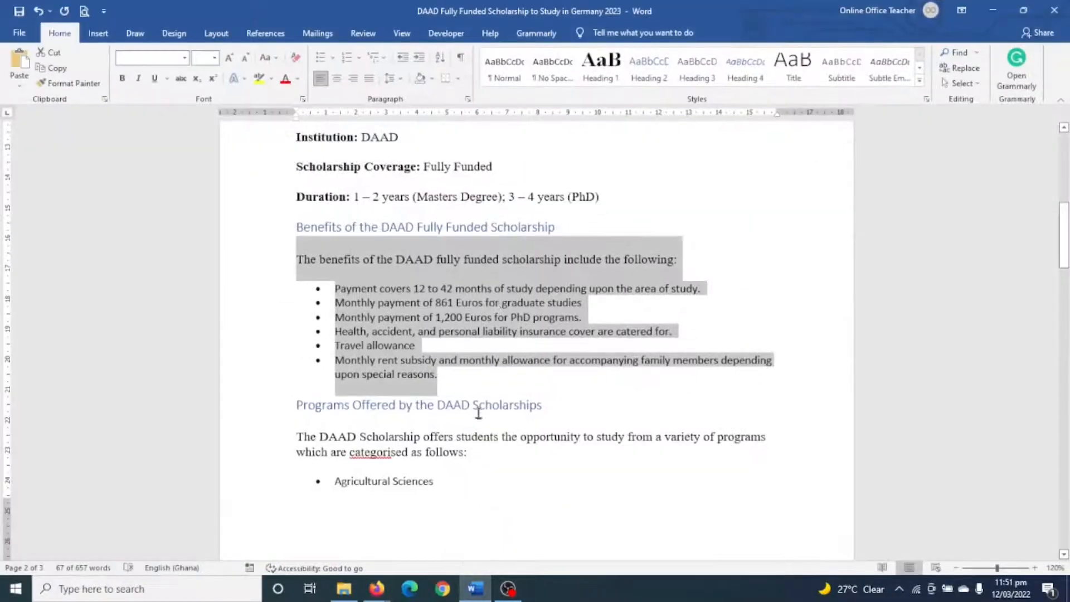
scroll(495, 306, "down", 20)
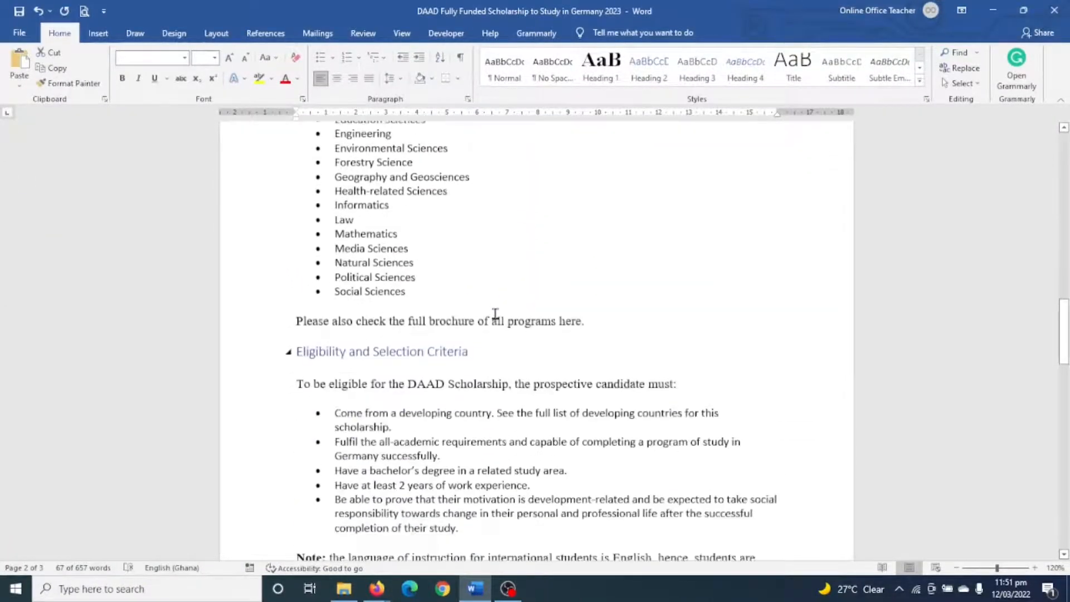
scroll(495, 314, "down", 15)
scroll(496, 315, "up", 5)
scroll(496, 315, "up", 20)
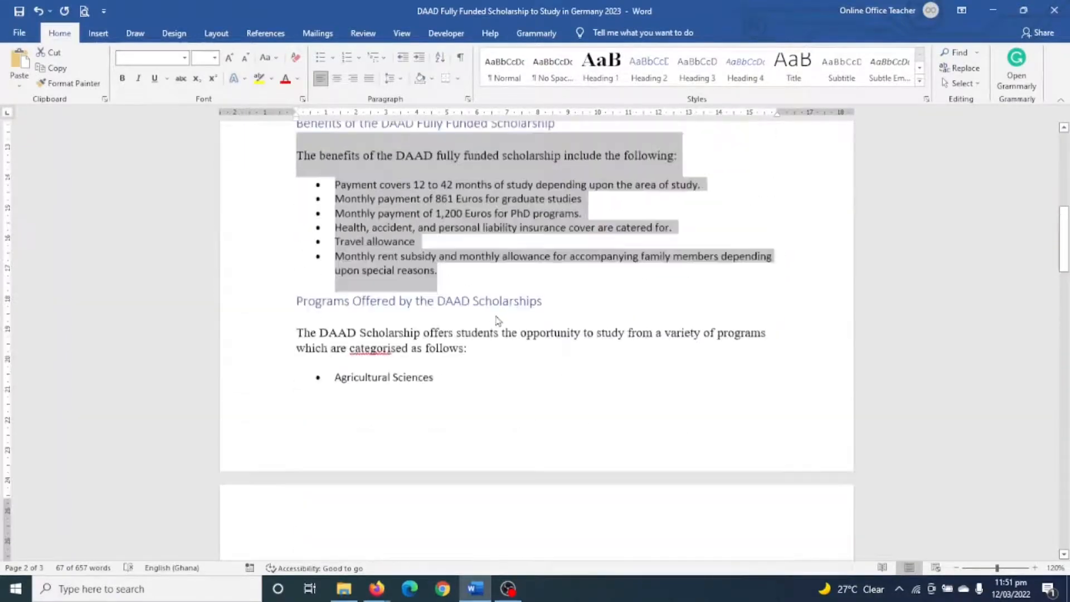
scroll(496, 326, "down", 3)
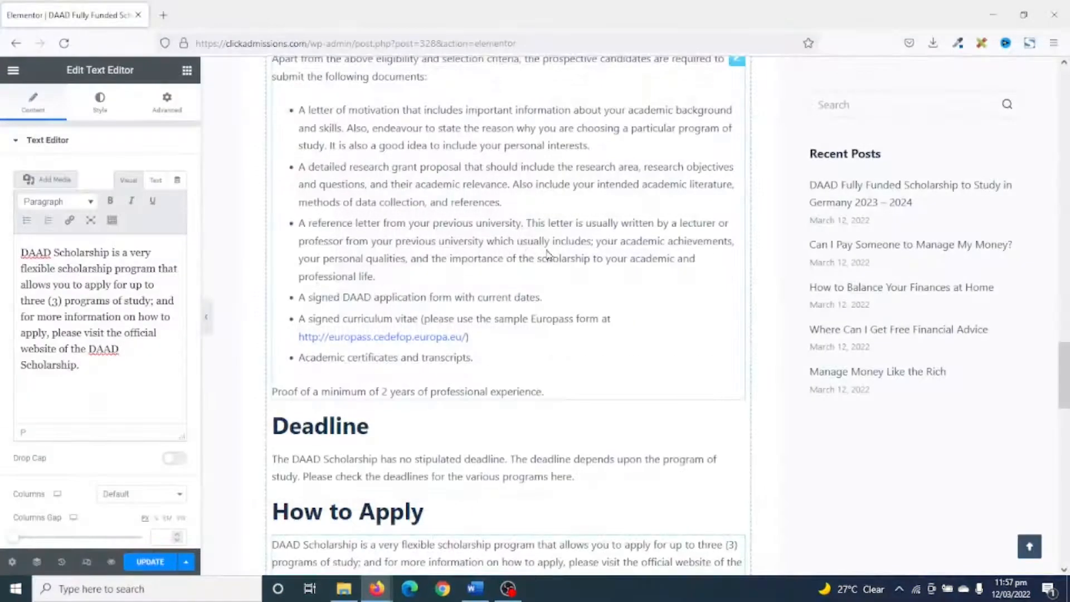
Check the completed post content in Elementor, save the update and preview the post.
scroll(547, 262, "down", 7)
scroll(543, 301, "up", 15)
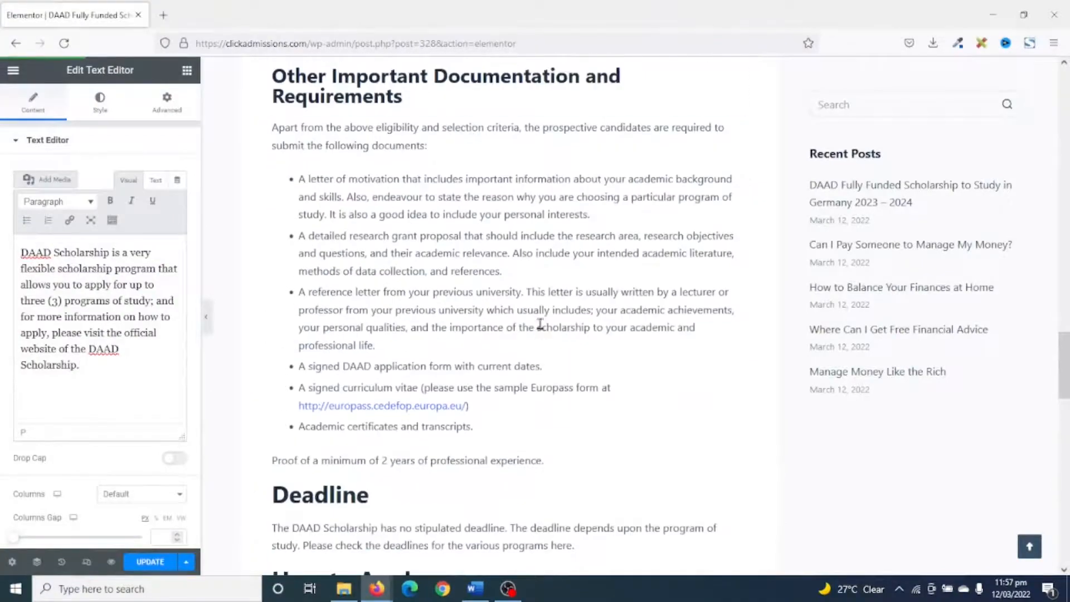
scroll(589, 285, "up", 12)
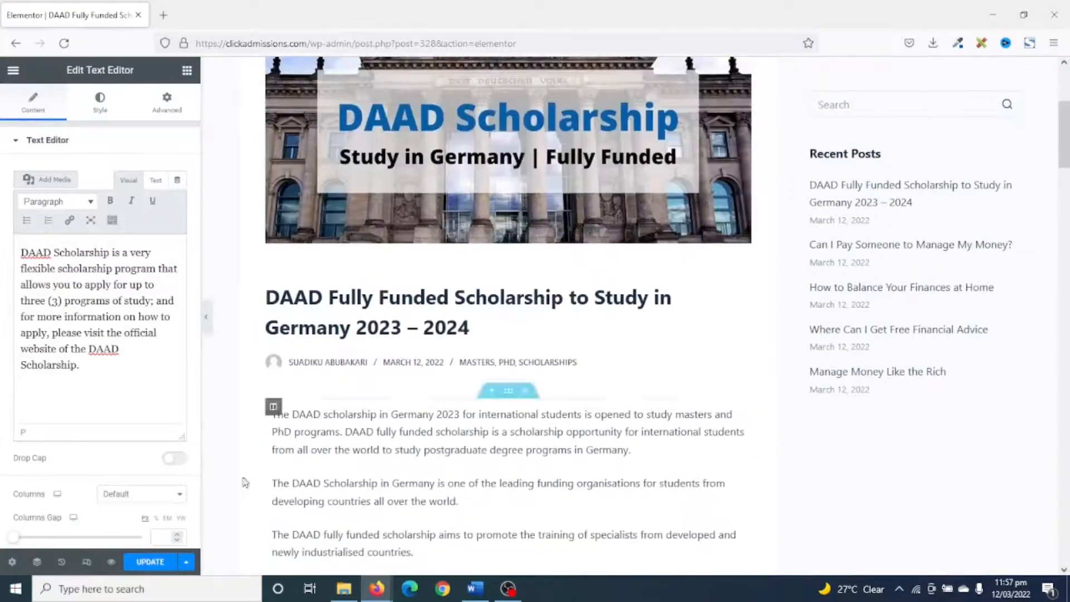
left_click(152, 563)
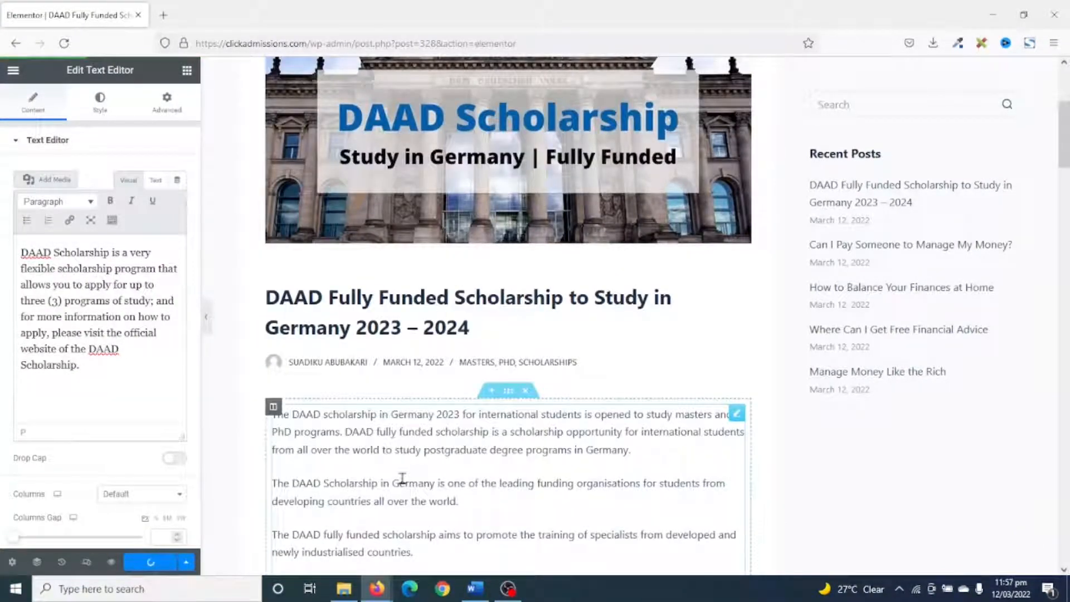
left_click(111, 562)
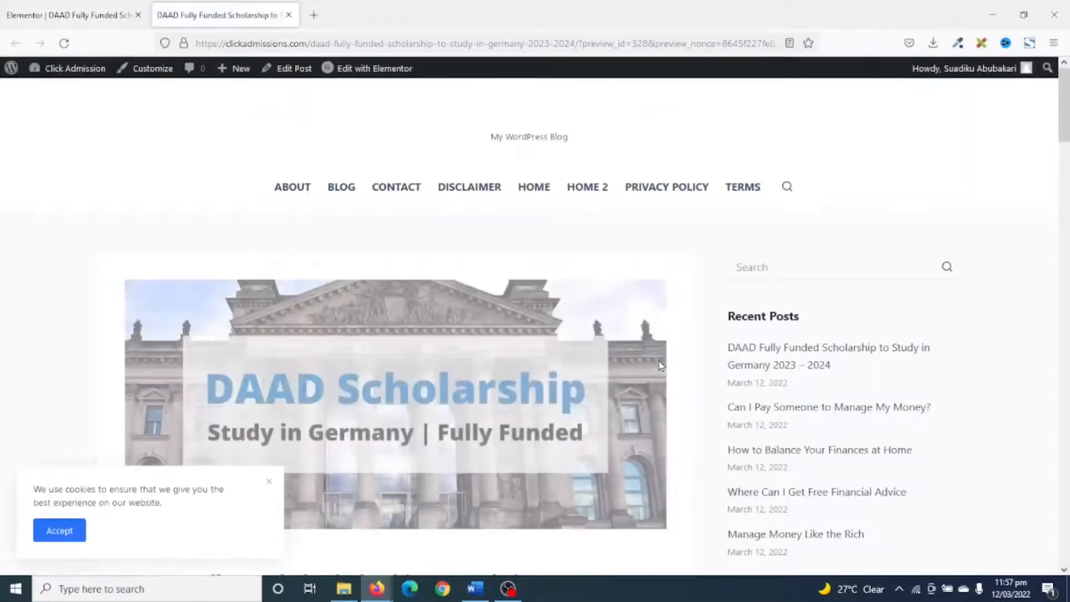
Look through the previewed DAAD scholarship post from the featured image and introduction down to the comment section.
scroll(663, 368, "down", 8)
scroll(669, 364, "down", 20)
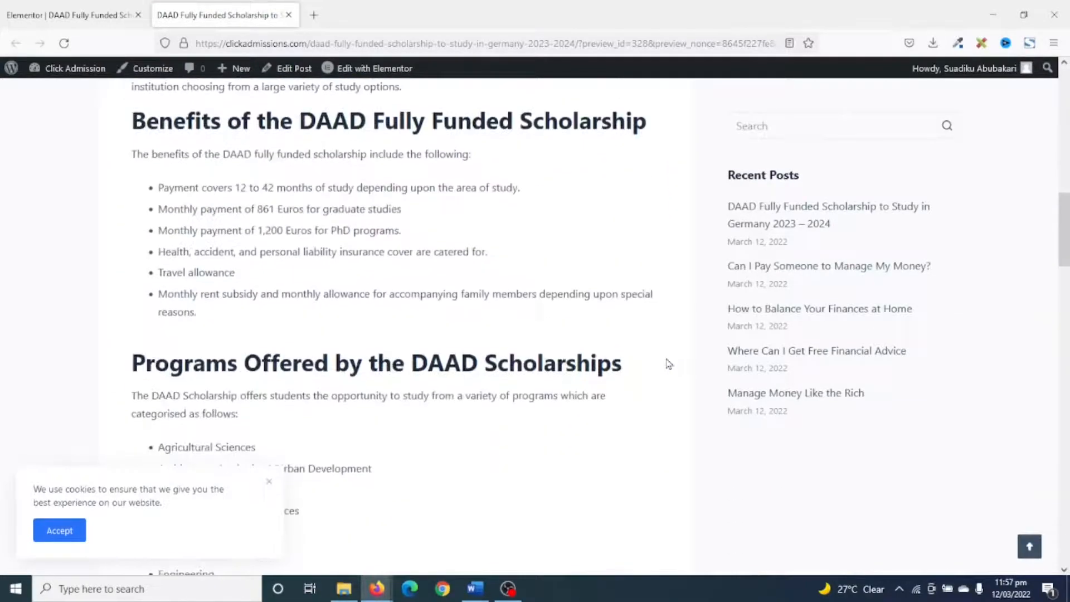
scroll(667, 363, "down", 6)
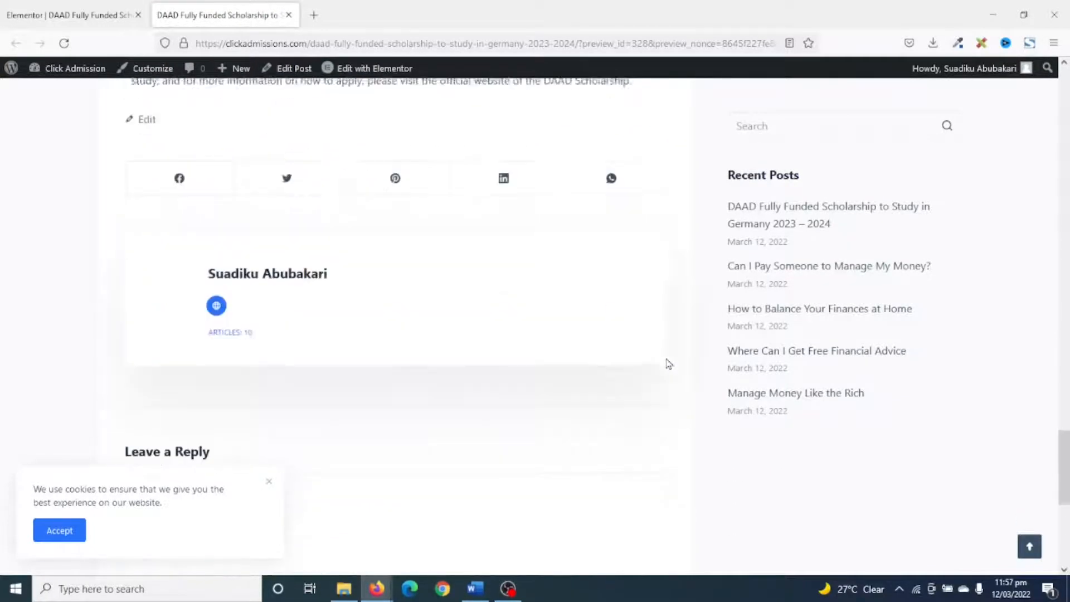
scroll(667, 363, "up", 20)
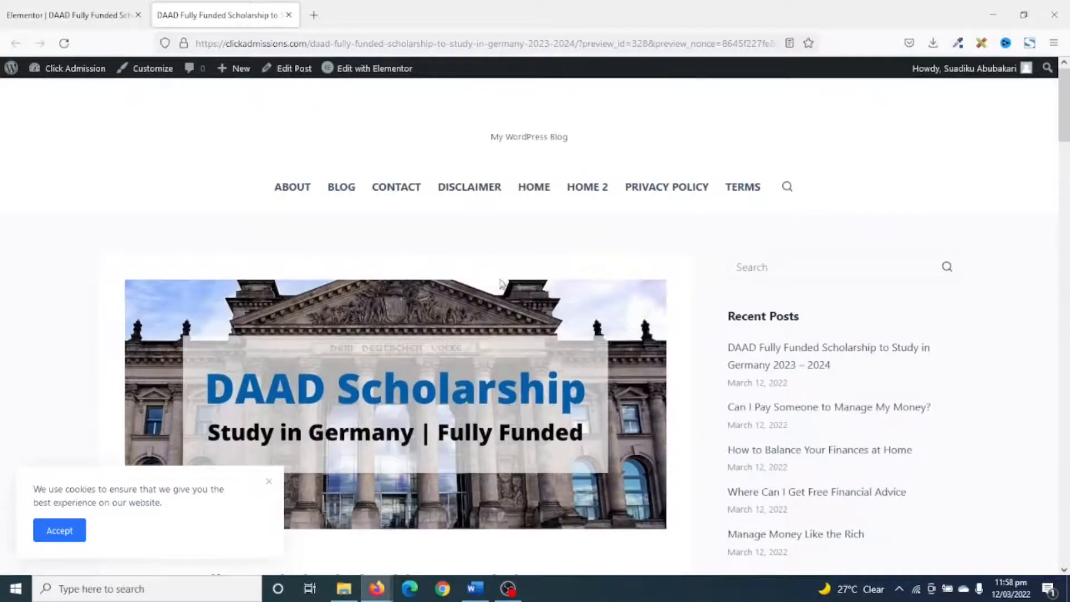
scroll(585, 423, "down", 3)
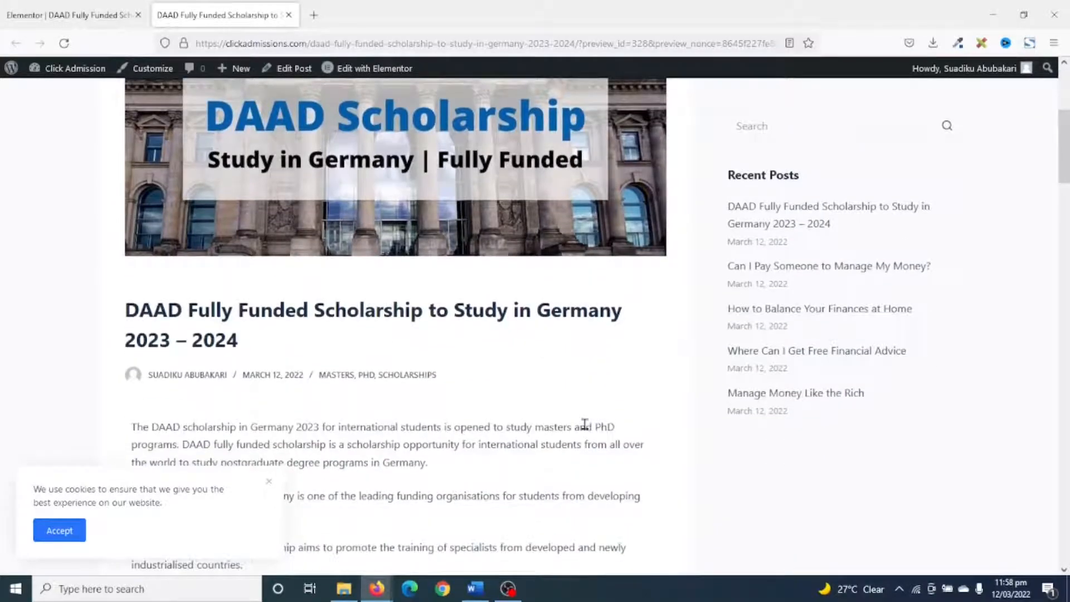
scroll(466, 435, "up", 1)
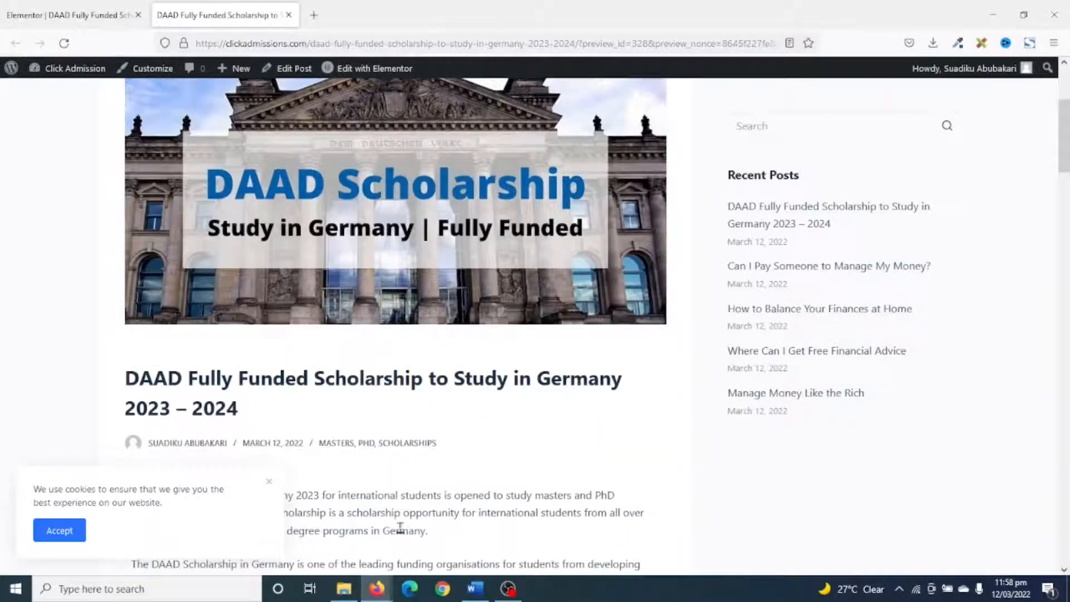
scroll(633, 420, "up", 1)
Copy the "Scholarship Summary" heading from the Word document and return to the Elementor editor in Firefox.
key("alt+Tab")
scroll(573, 404, "up", 15)
scroll(605, 382, "down", 3)
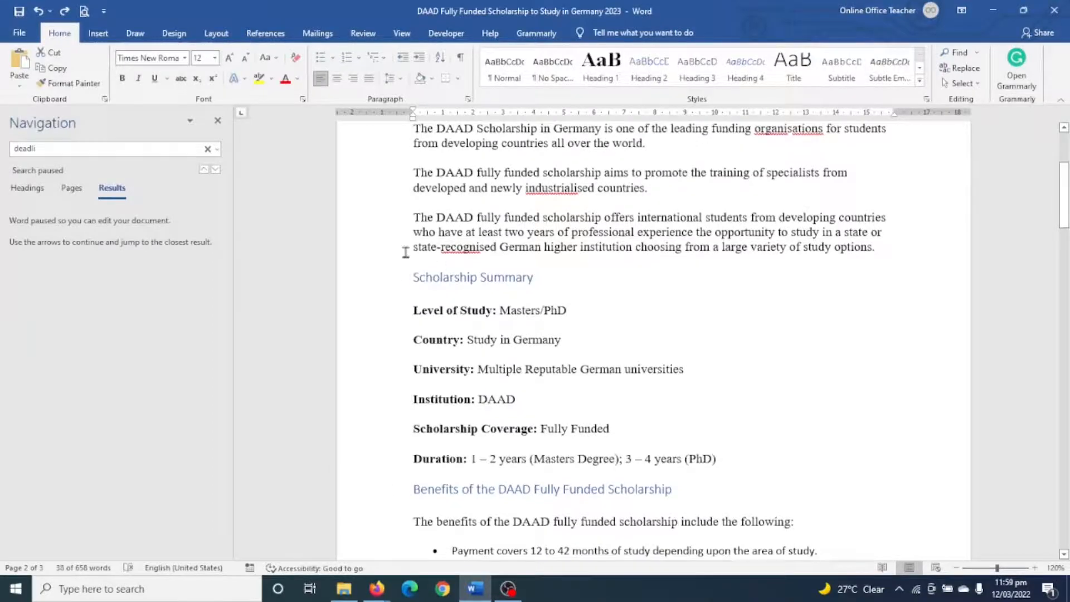
left_click_drag(424, 273, 523, 279)
key("ctrl+c")
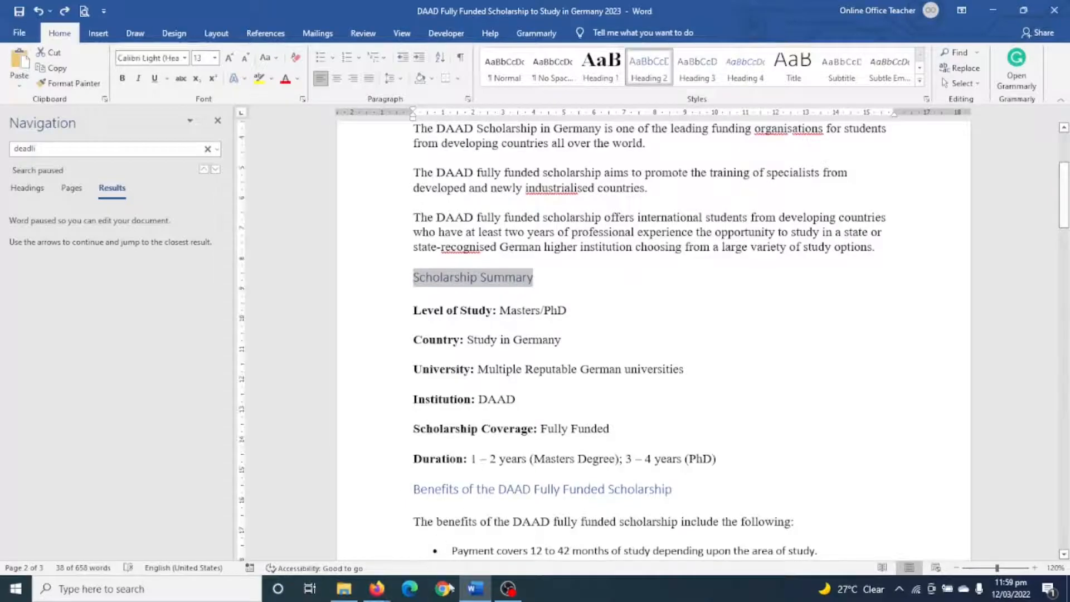
left_click(377, 589)
left_click(85, 17)
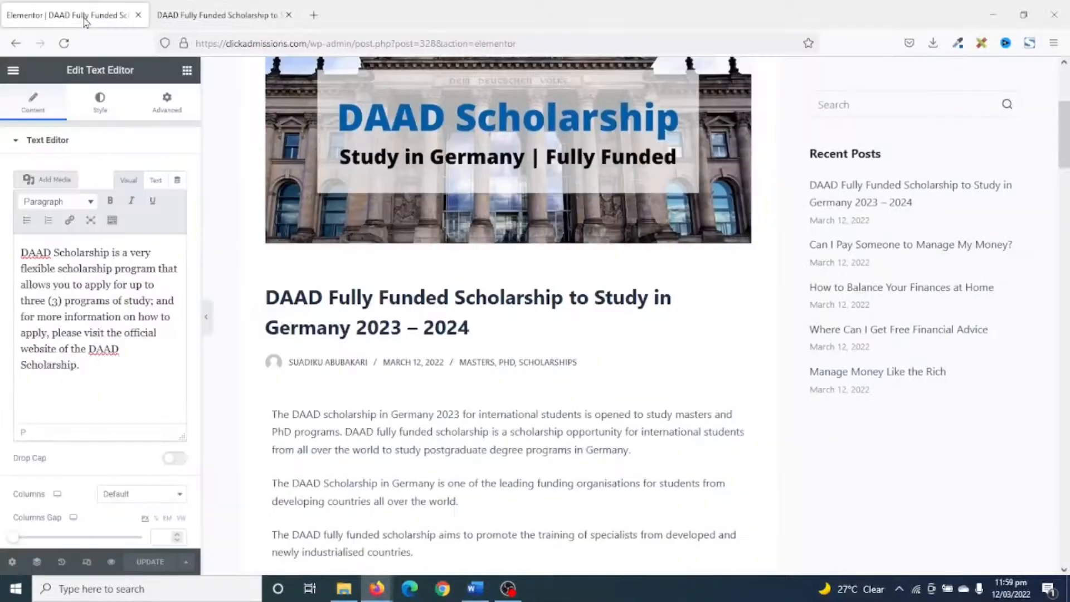
Add a Heading widget between the introduction and the Benefits heading, and replace its placeholder with "Scholarship Summary".
scroll(469, 422, "down", 4)
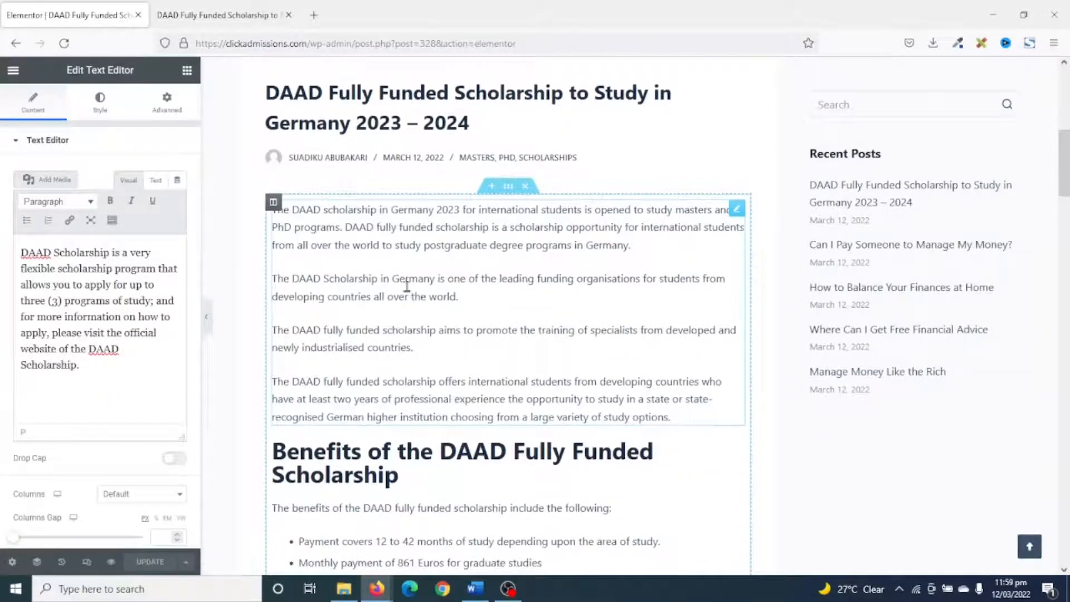
left_click(187, 70)
left_click_drag(148, 234, 342, 431)
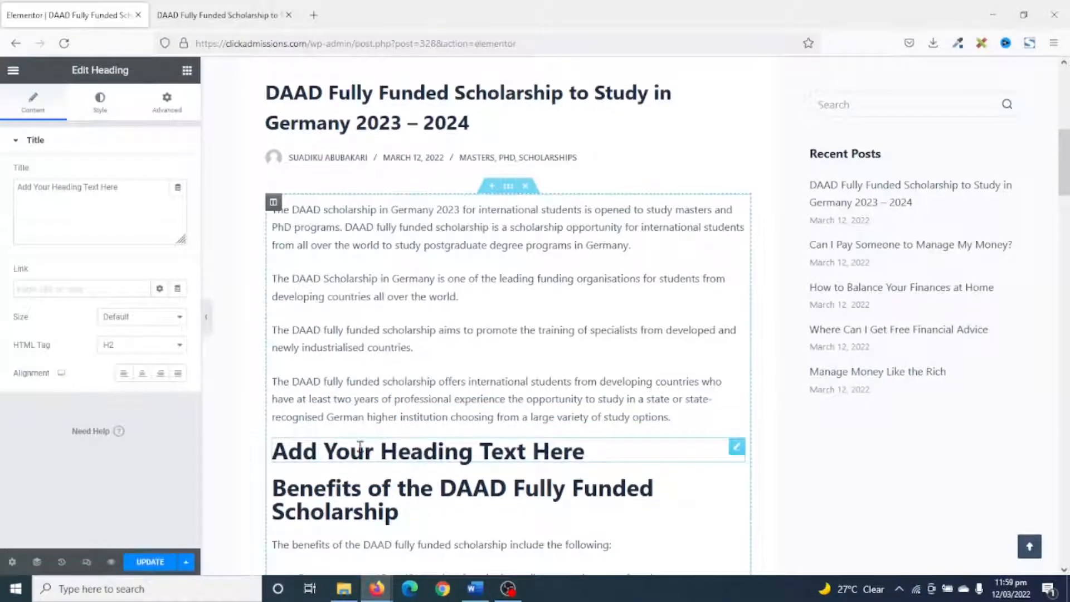
left_click_drag(150, 185, 3, 192)
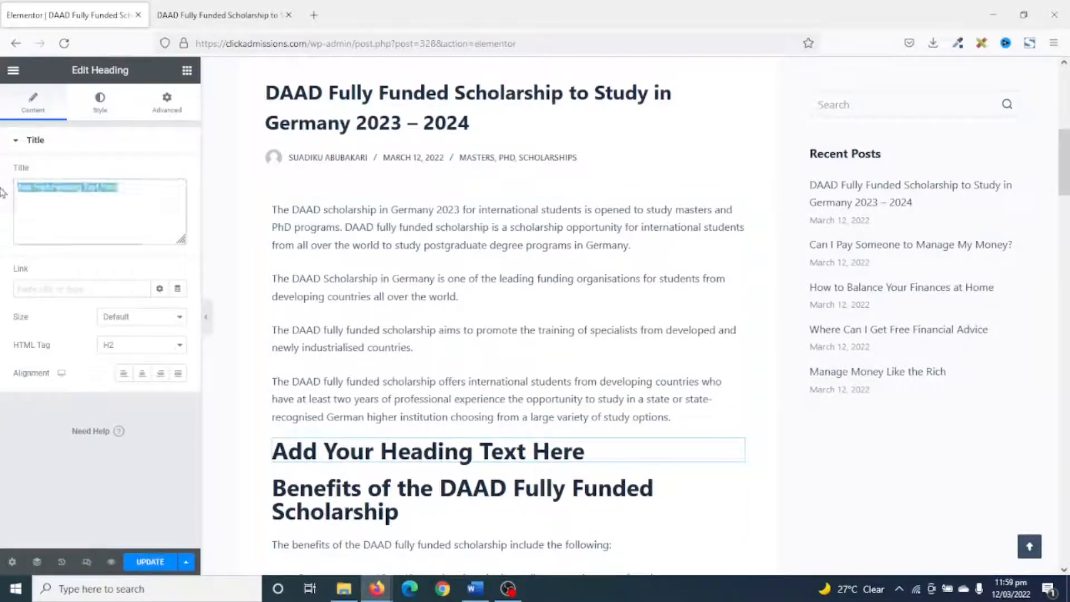
key("ctrl+v")
Find the Accordion widget and place it directly below the Scholarship Summary heading.
left_click(187, 70)
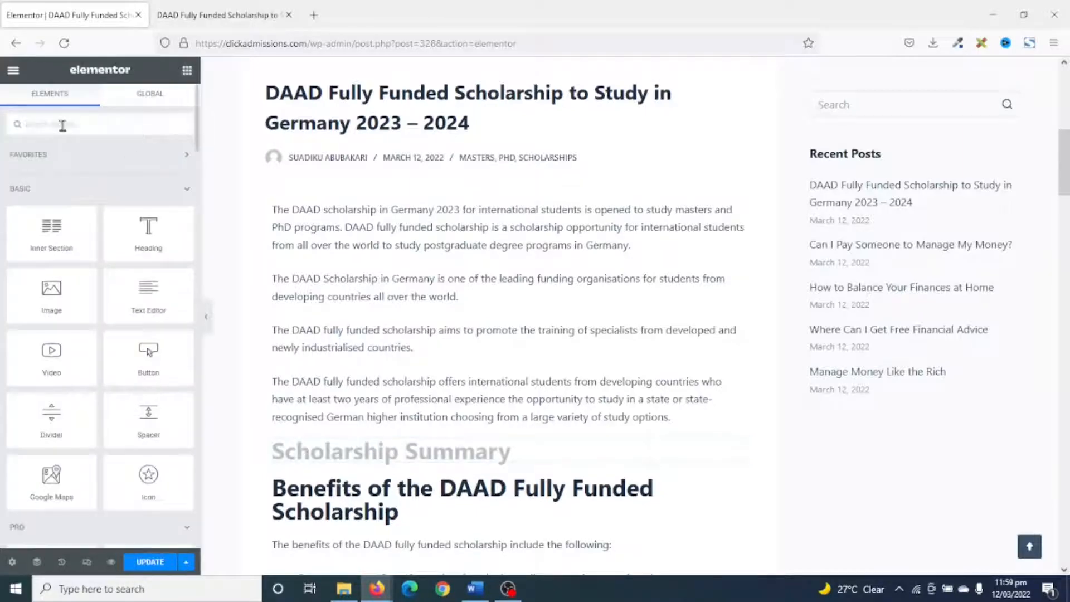
type("accor")
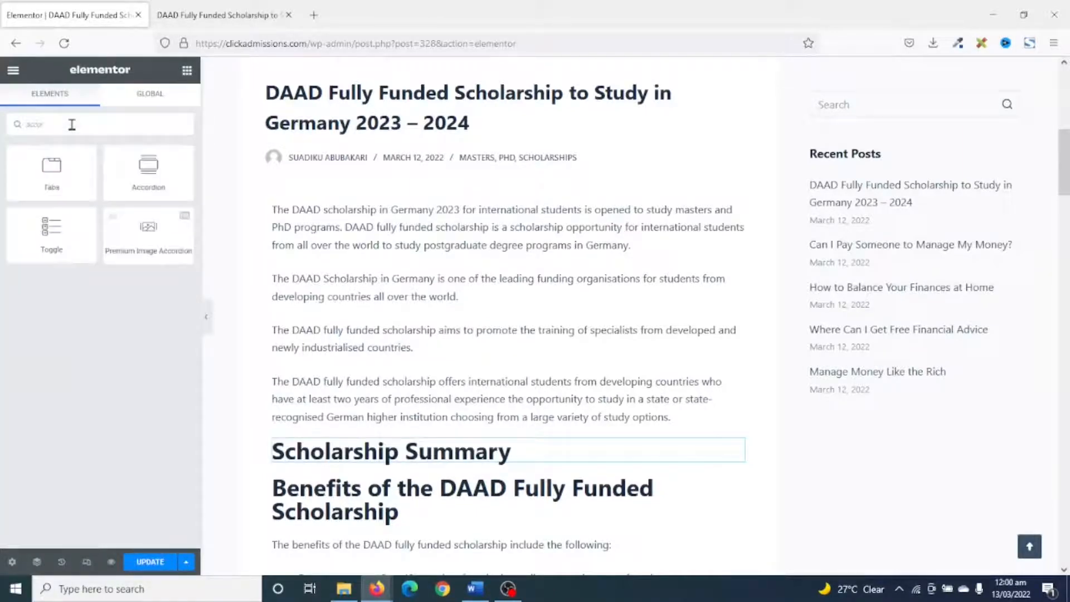
type("dion")
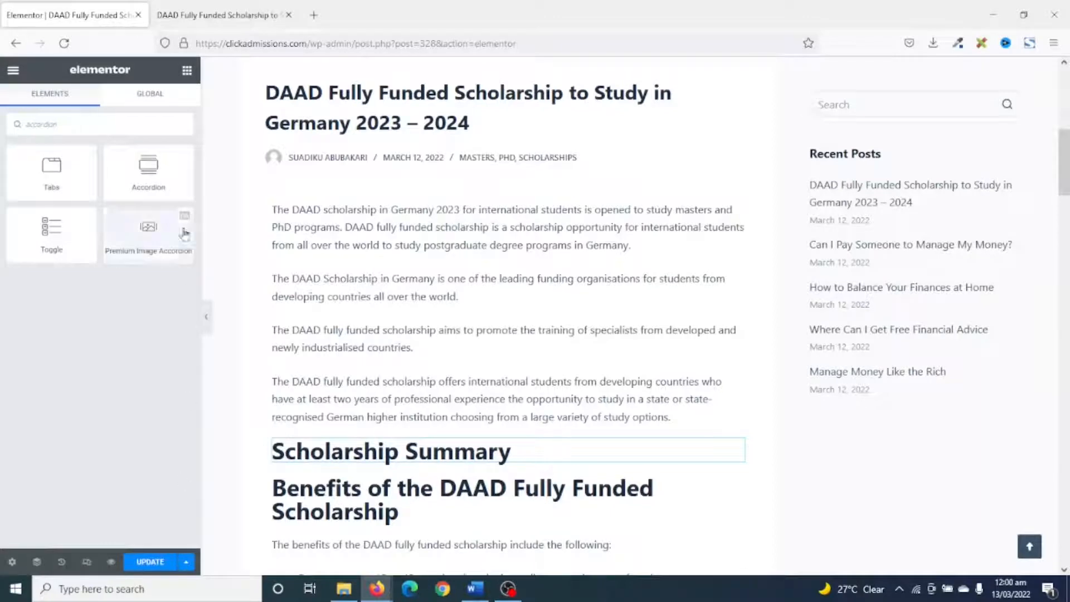
left_click_drag(141, 169, 387, 459)
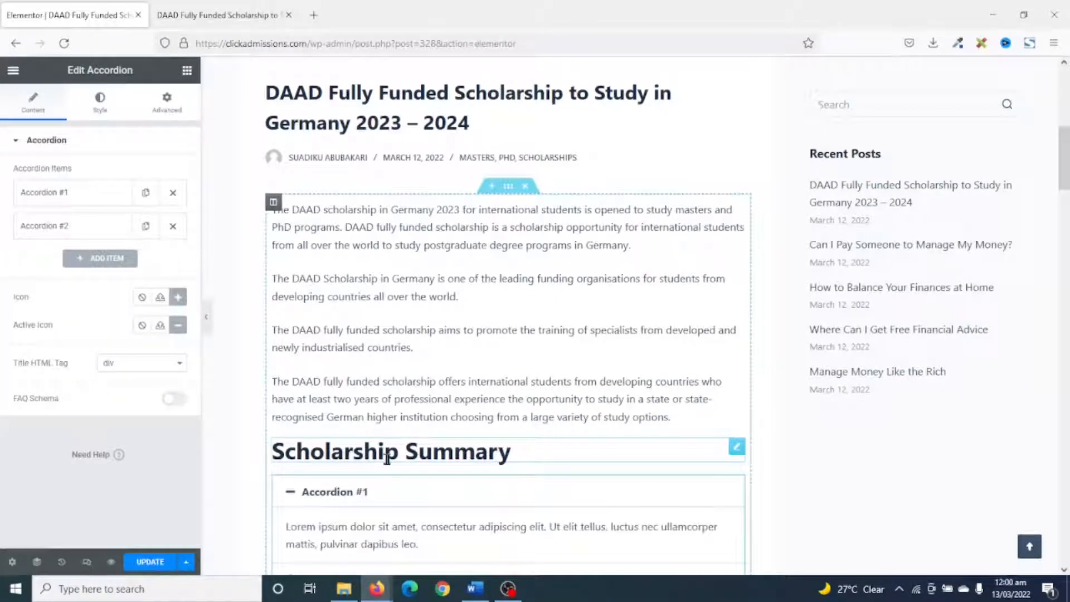
scroll(390, 379, "down", 3)
Check the summary entries in the Word document, then duplicate the second accordion item four times for six items in total.
left_click(475, 589)
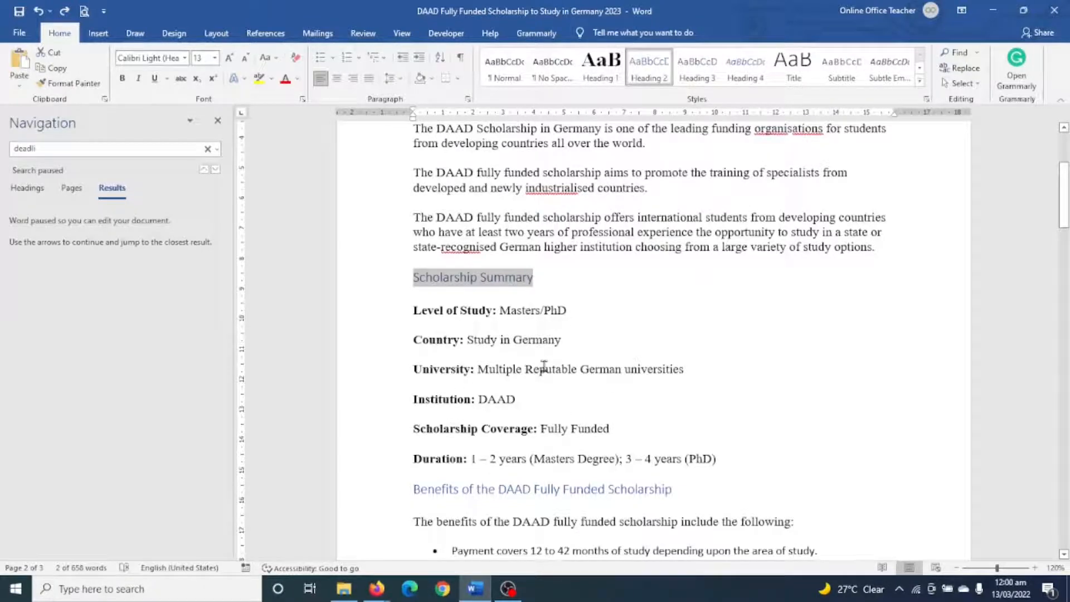
left_click(377, 589)
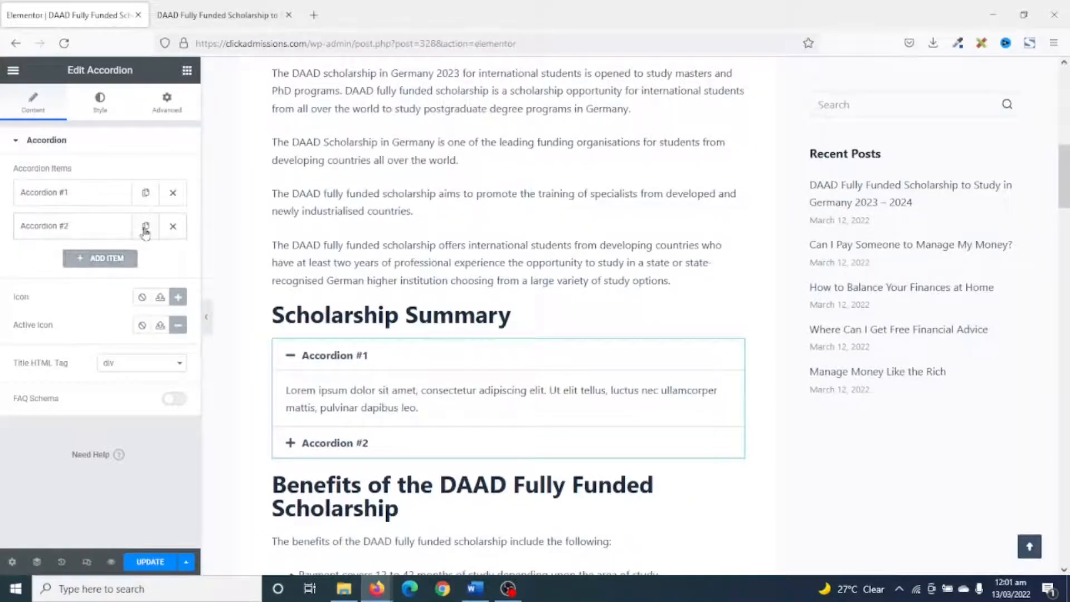
left_click(145, 229)
left_click(145, 228)
left_click(145, 229)
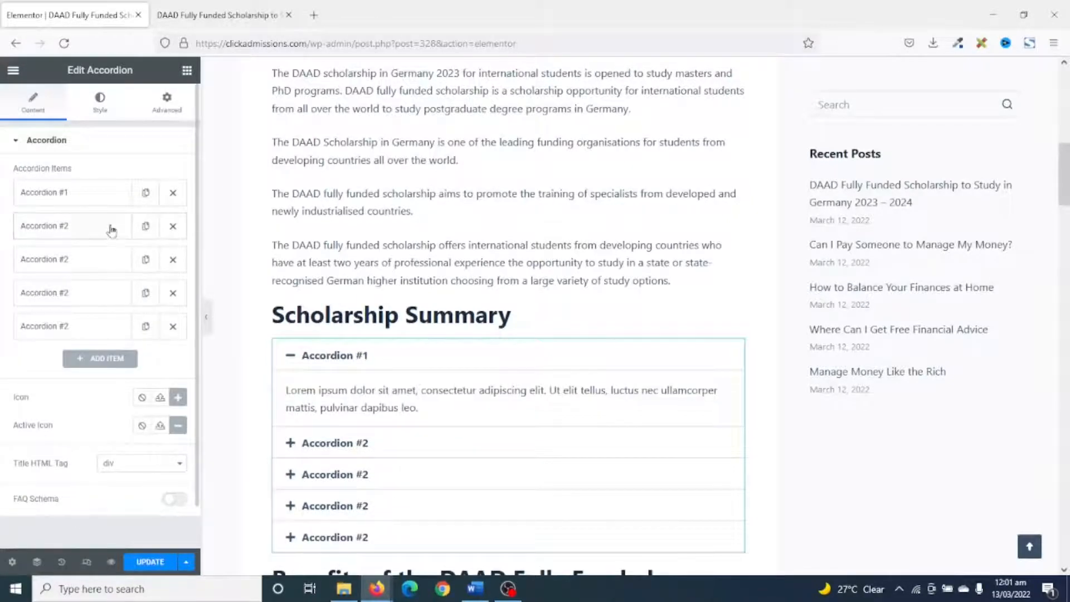
left_click(145, 229)
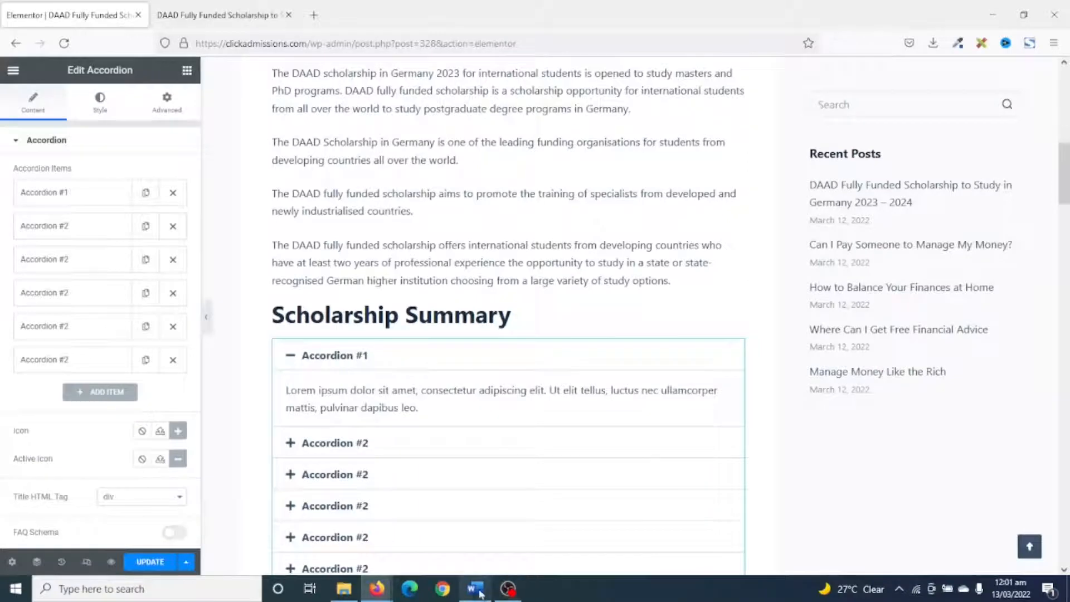
Copy the "Level of Study:" label from the Word document and use it as the first accordion item's title.
left_click(475, 588)
left_click_drag(413, 311, 492, 310)
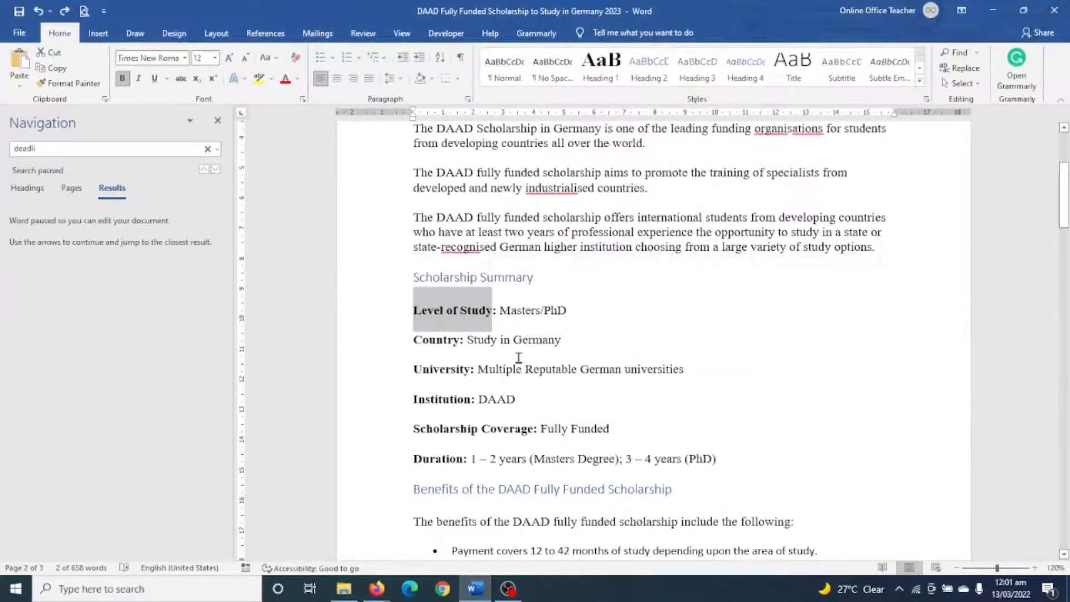
left_click(376, 588)
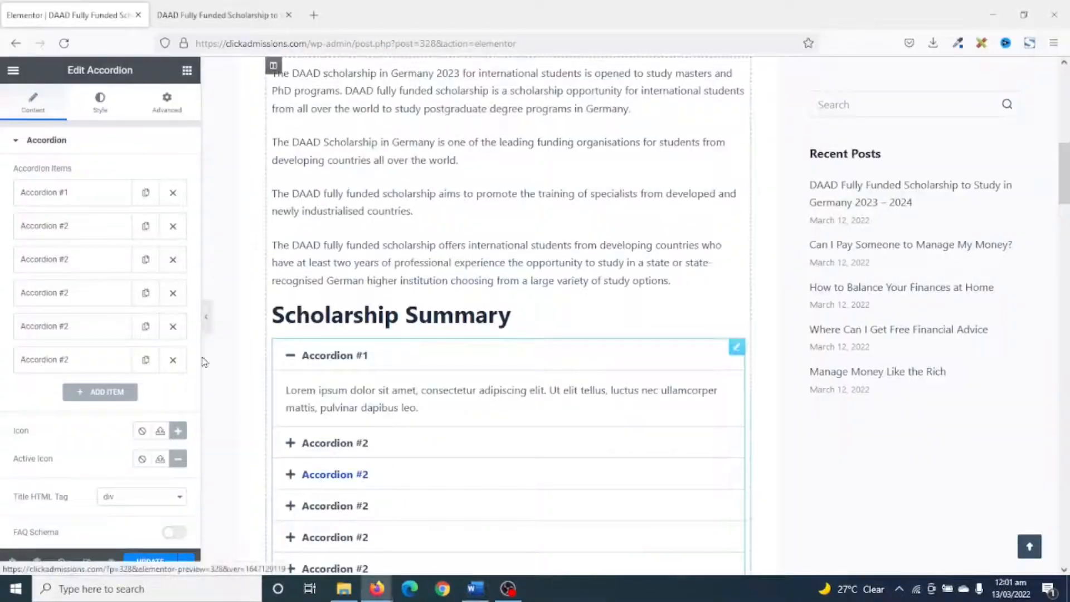
left_click(81, 193)
left_click_drag(107, 241, 2, 230)
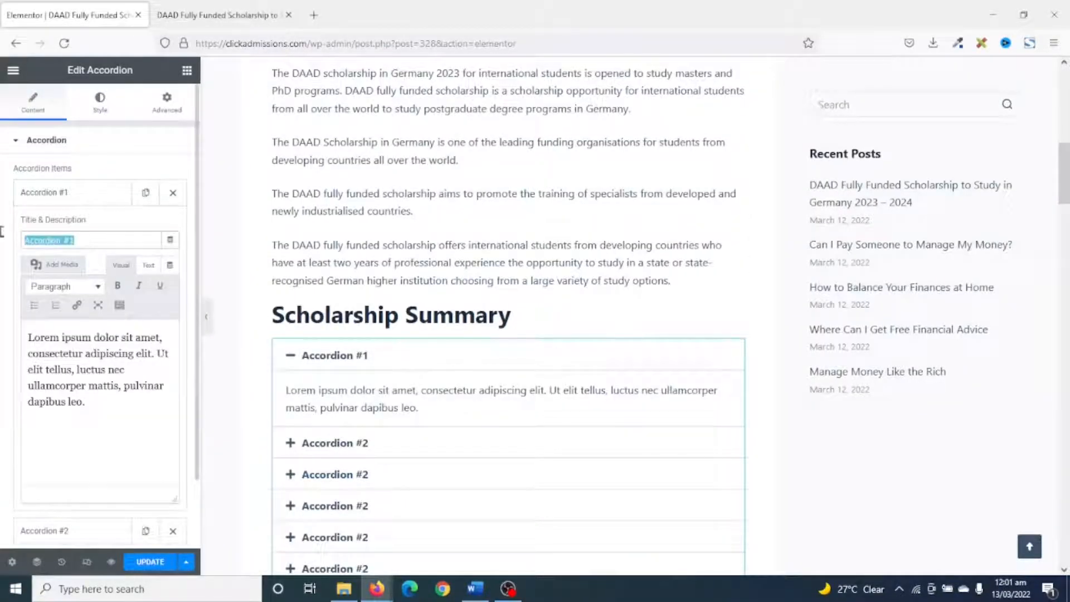
type("Level of Study:")
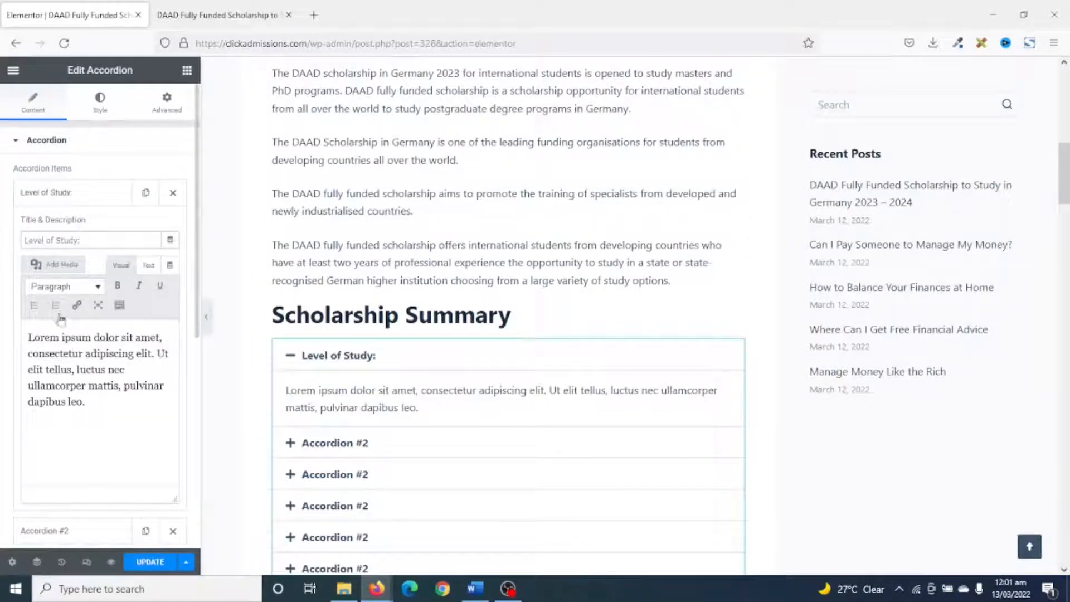
Replace the Level of Study item's placeholder description with "Masters/PhD" from the Word document and collapse the item.
left_click(475, 588)
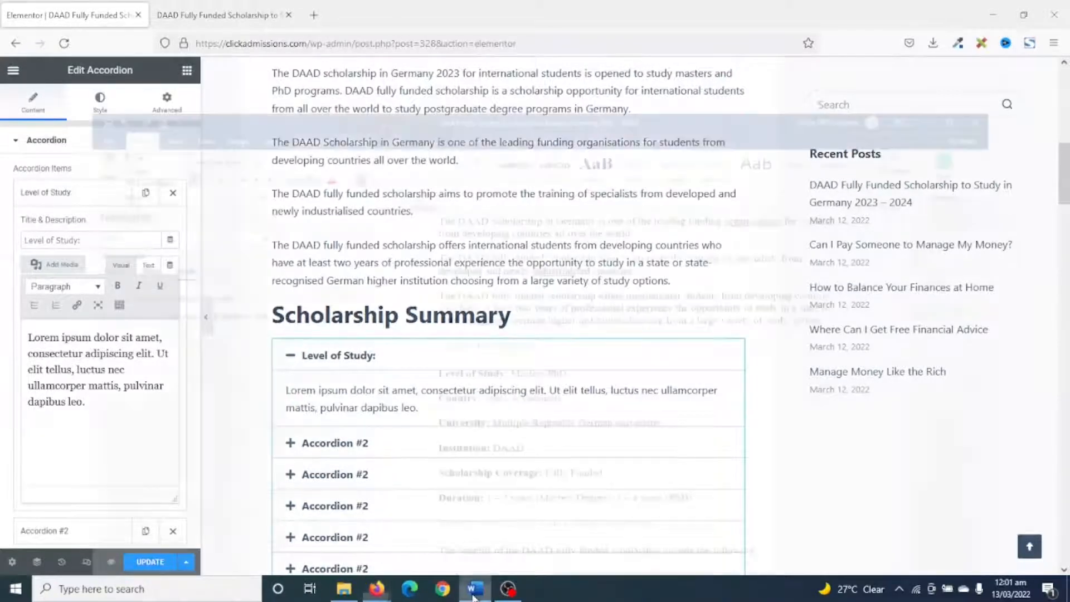
left_click_drag(502, 310, 571, 308)
key("ctrl+c")
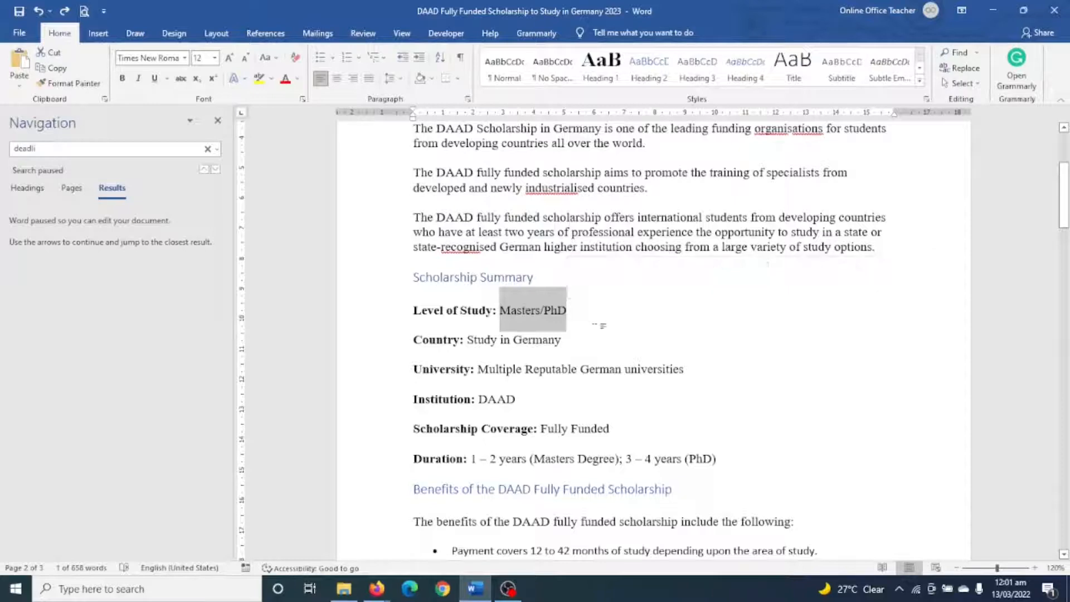
left_click(377, 588)
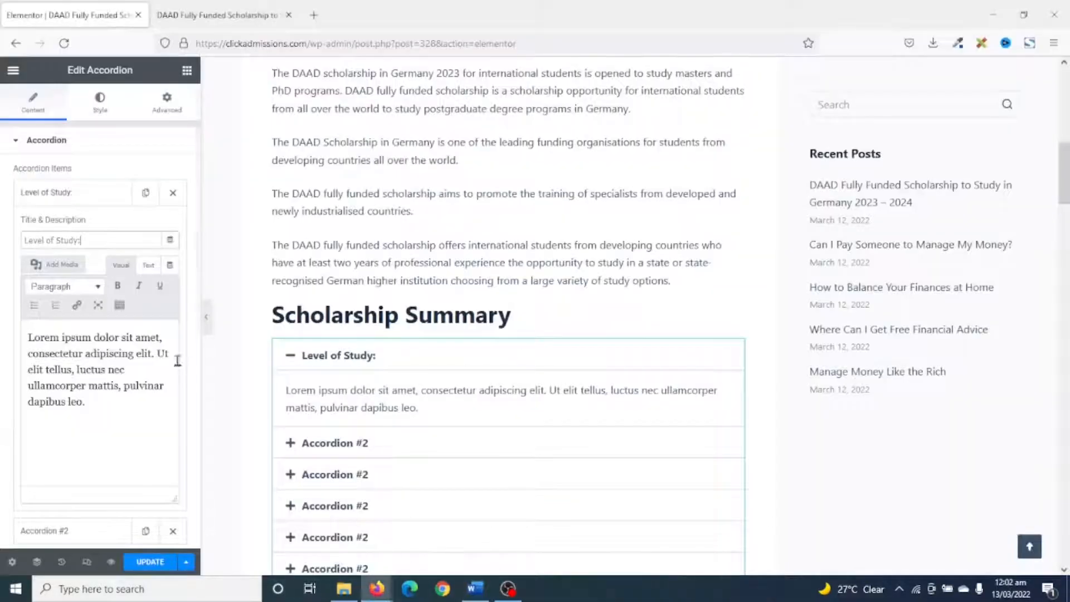
left_click_drag(89, 401, 2, 310)
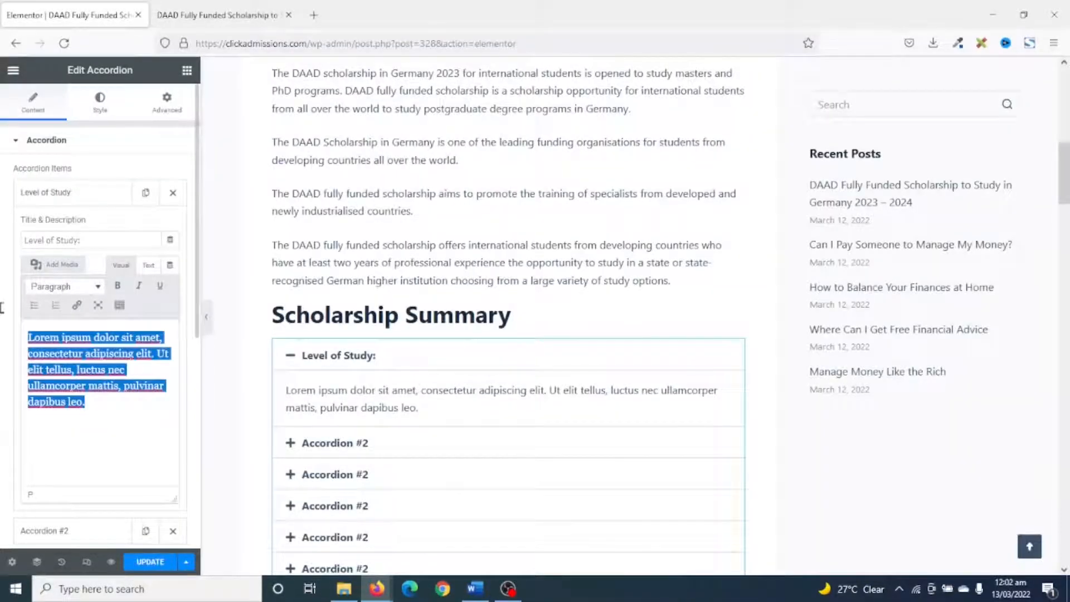
key("ctrl+v")
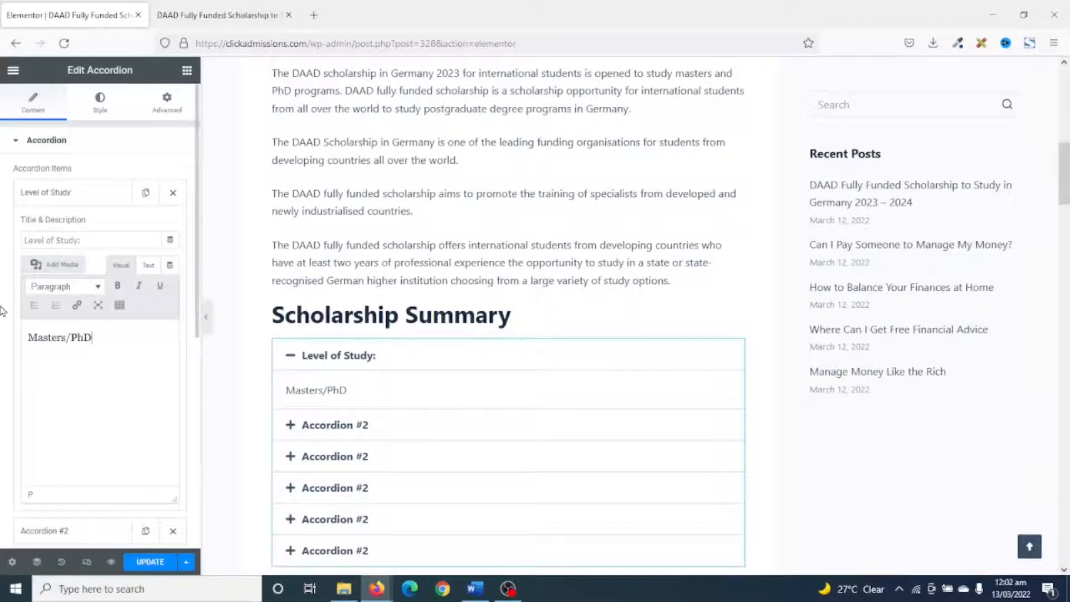
left_click(76, 195)
Copy the "Country:" label from the Word document and use it as the second accordion item's title.
left_click(65, 233)
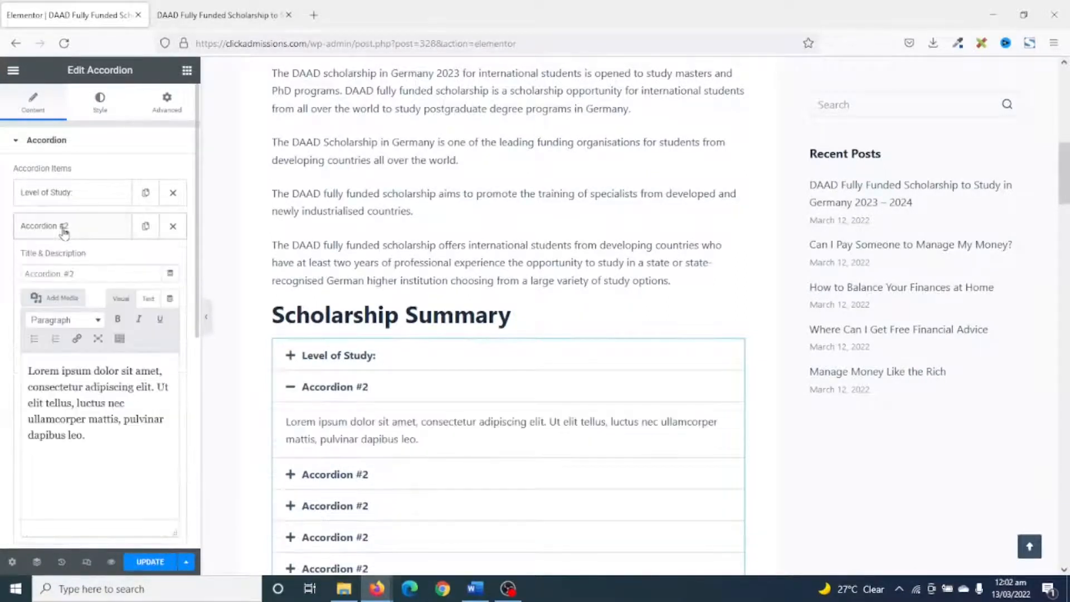
left_click(475, 588)
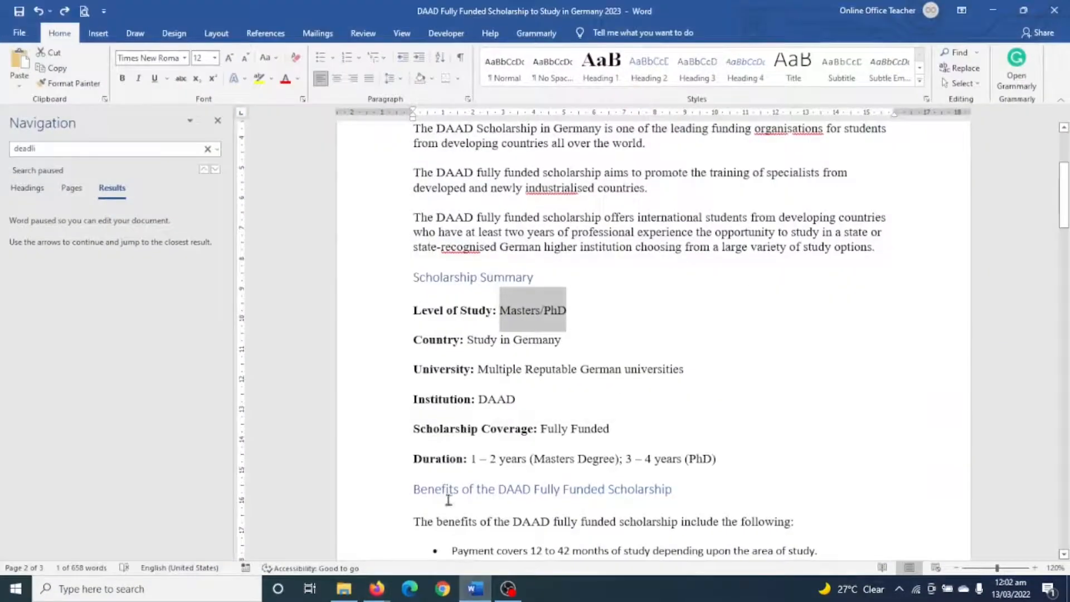
left_click_drag(414, 339, 465, 342)
key("ctrl+c")
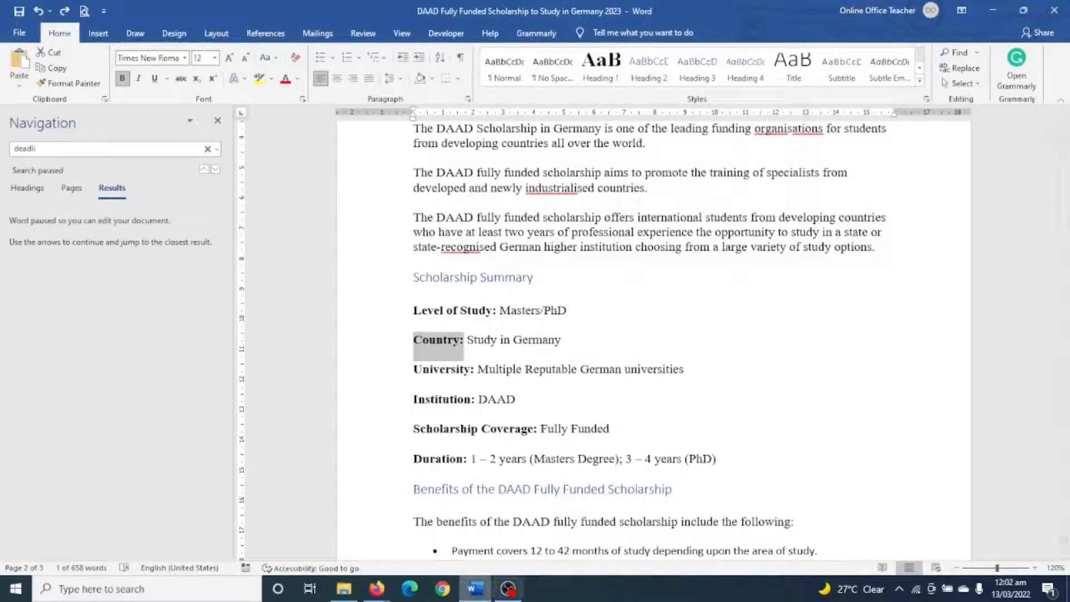
left_click(377, 589)
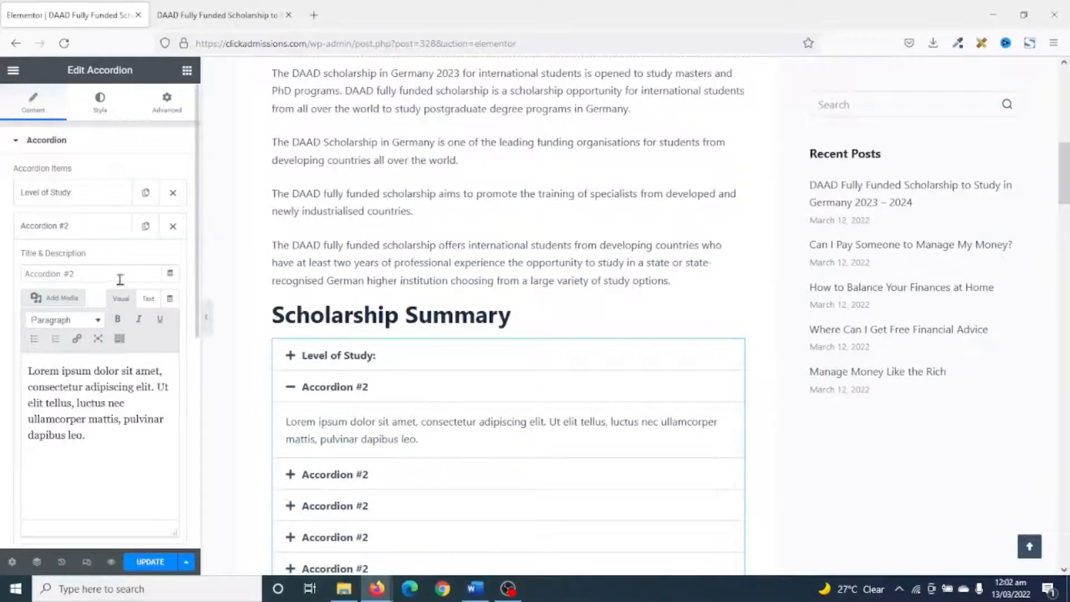
left_click_drag(120, 273, 1, 257)
key("ctrl+v")
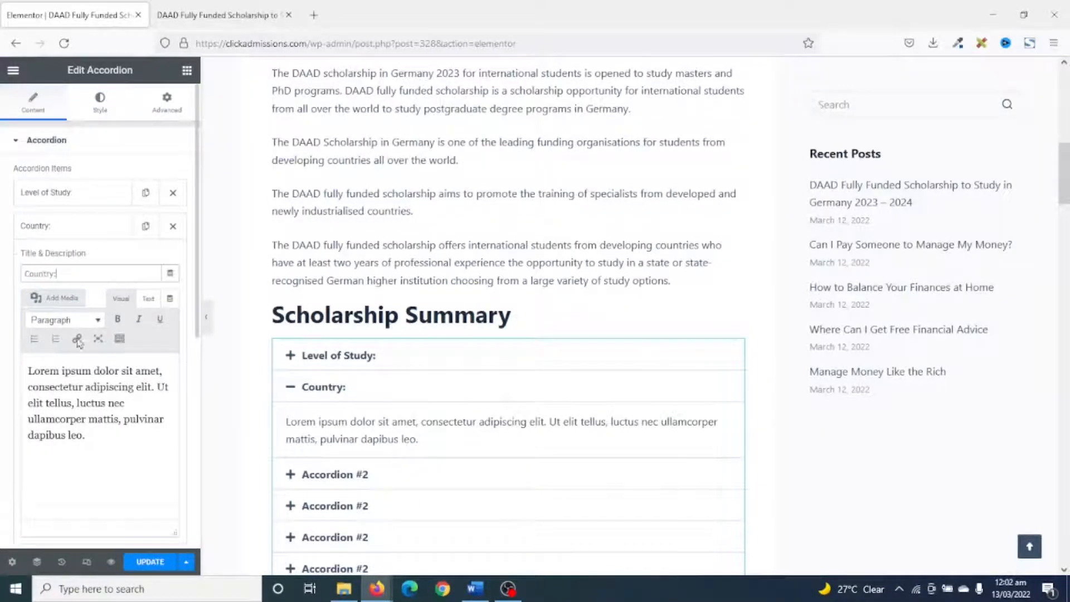
Replace the Country item's placeholder description with "Study in Germany" from the Word document.
left_click(475, 589)
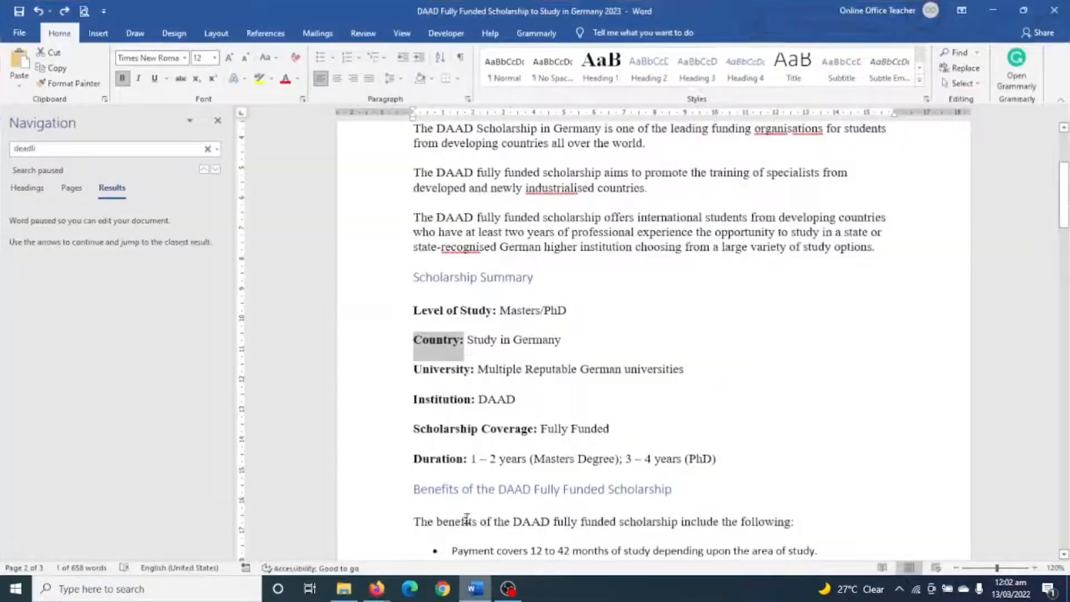
left_click_drag(470, 339, 540, 343)
key("ctrl+c")
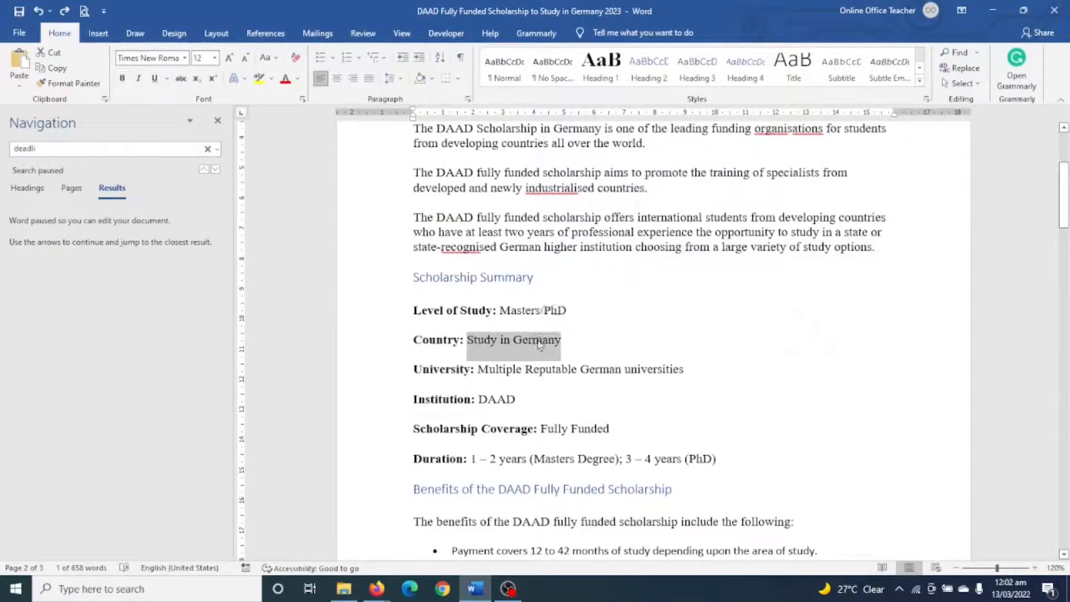
left_click(488, 584)
left_click_drag(86, 436, 3, 328)
key("ctrl+v")
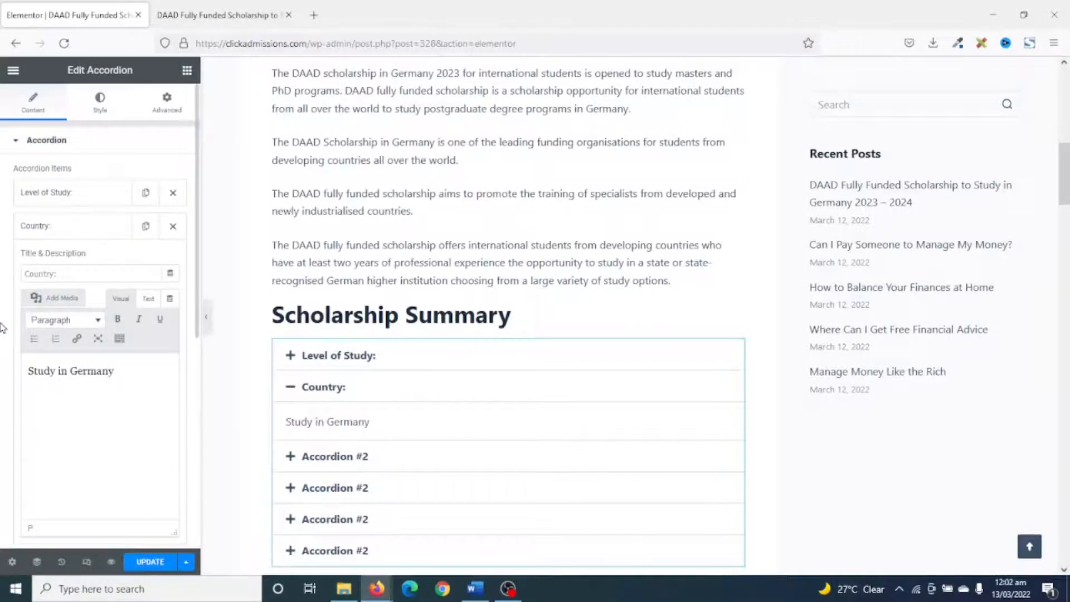
Collapse the accordion's Duration item and update the post to save the Scholarship Summary.
scroll(363, 457, "down", 1)
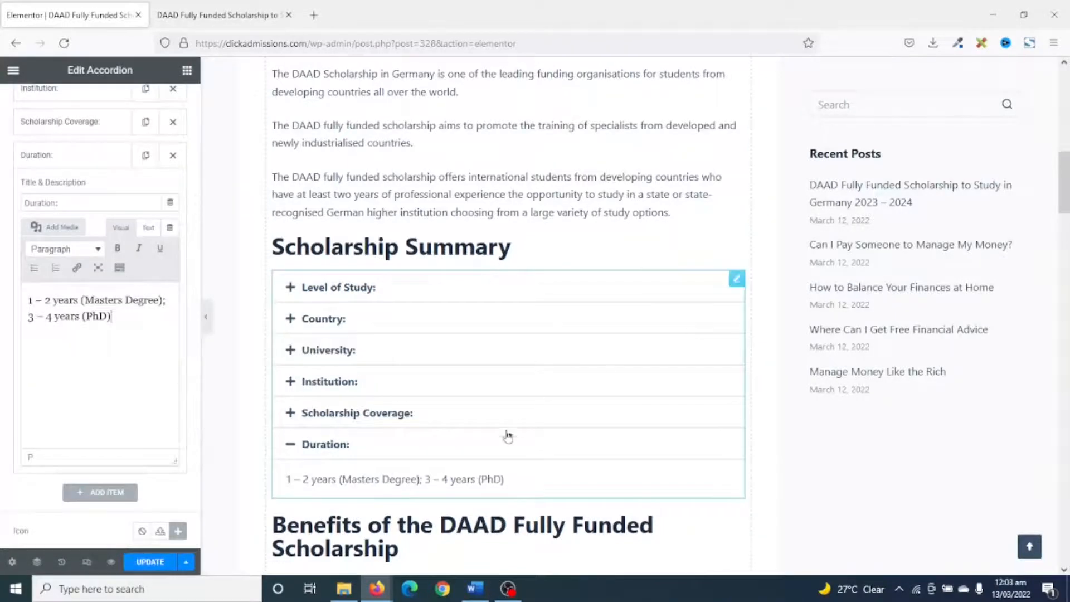
scroll(508, 436, "up", 3)
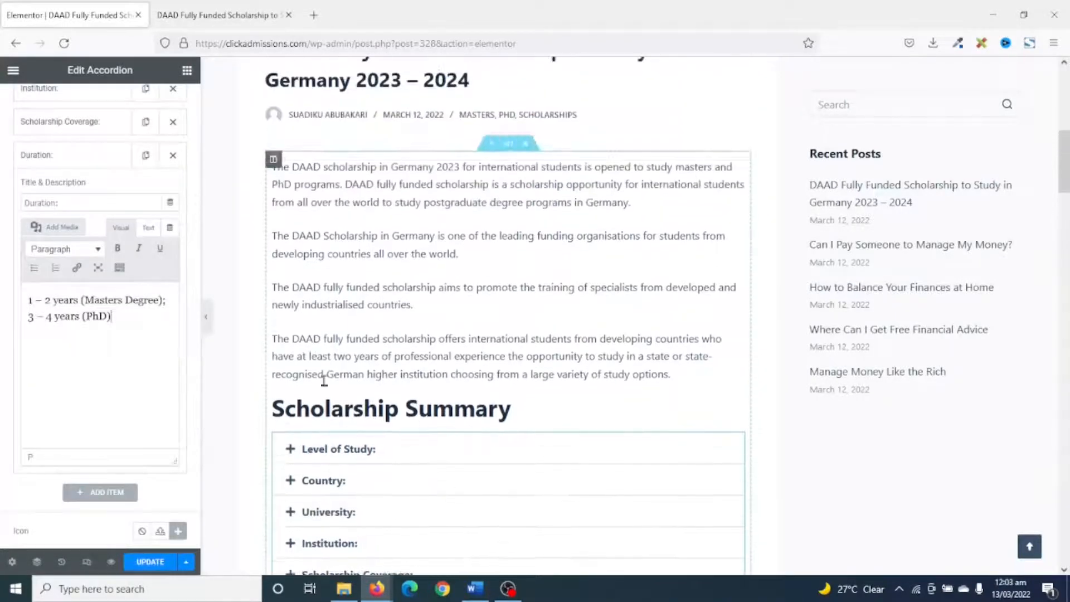
left_click(70, 160)
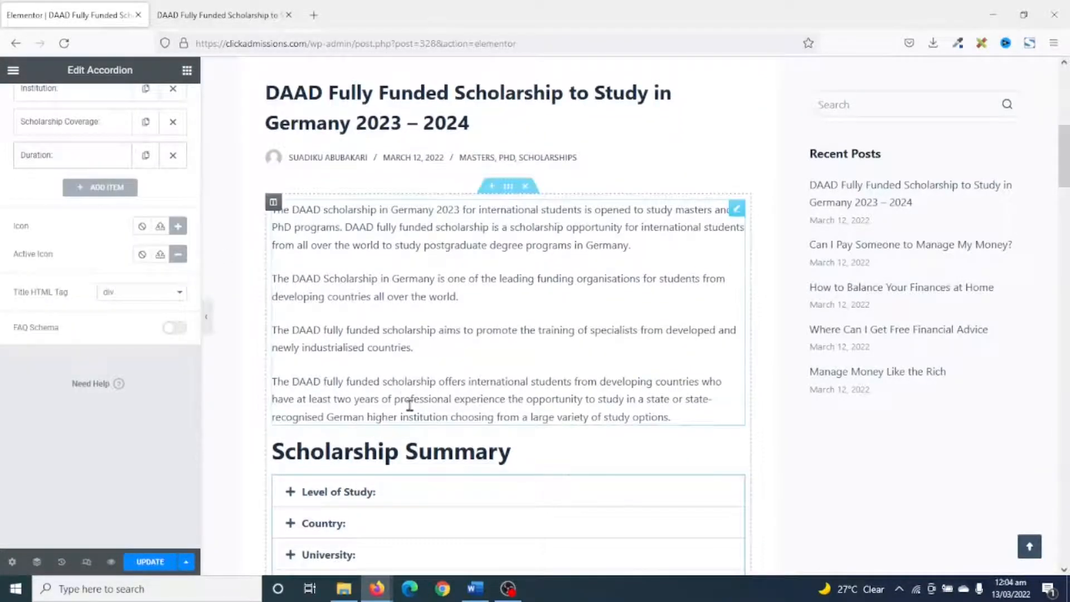
scroll(413, 413, "down", 3)
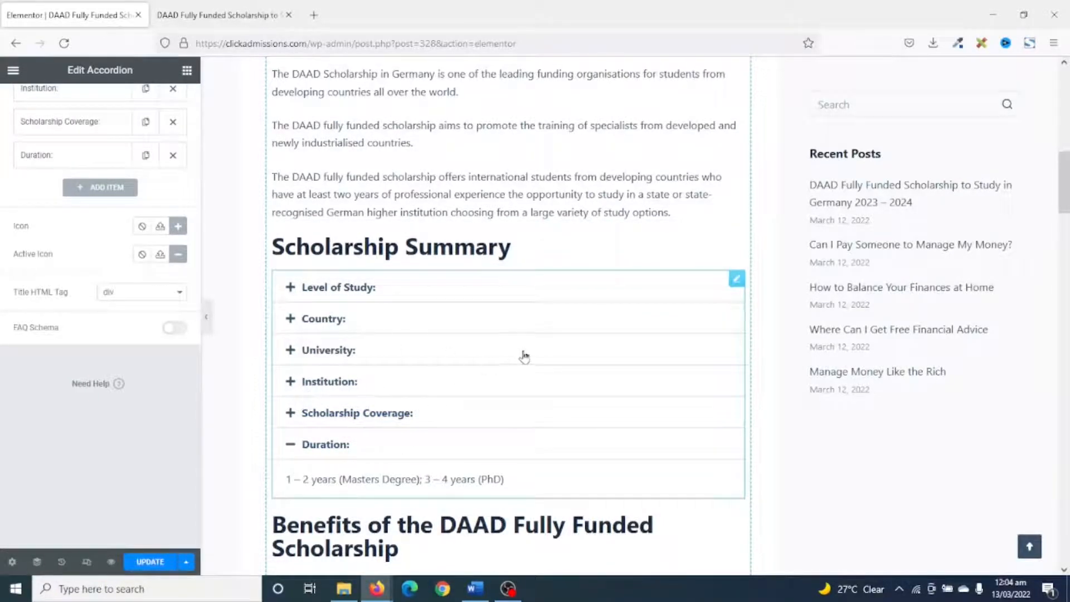
left_click(146, 564)
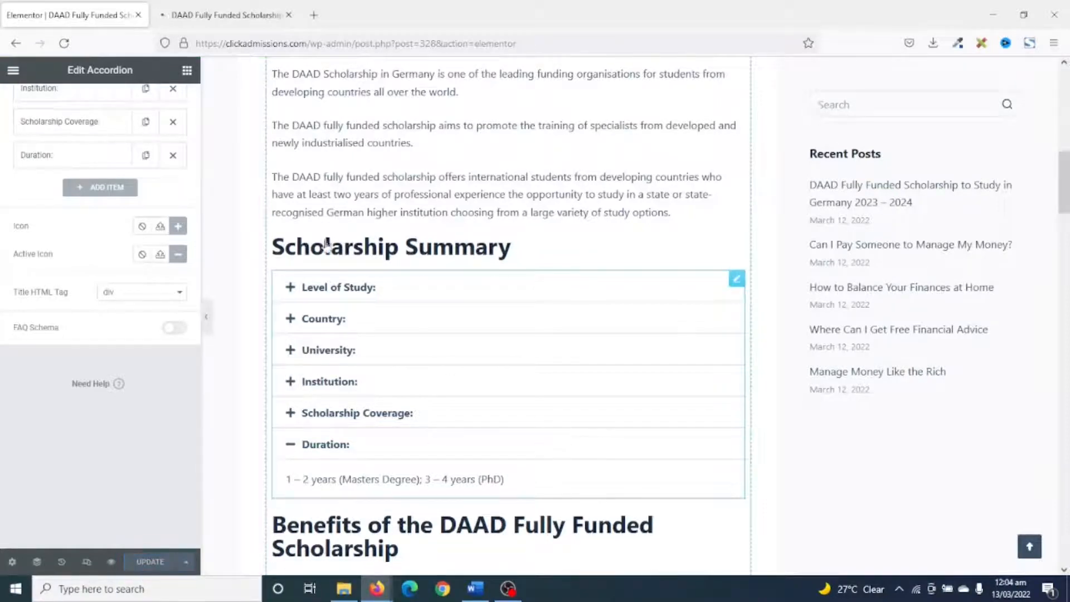
Check the Scholarship Summary accordion in the post preview by expanding its items from Country through Duration and back up to University.
left_click(202, 16)
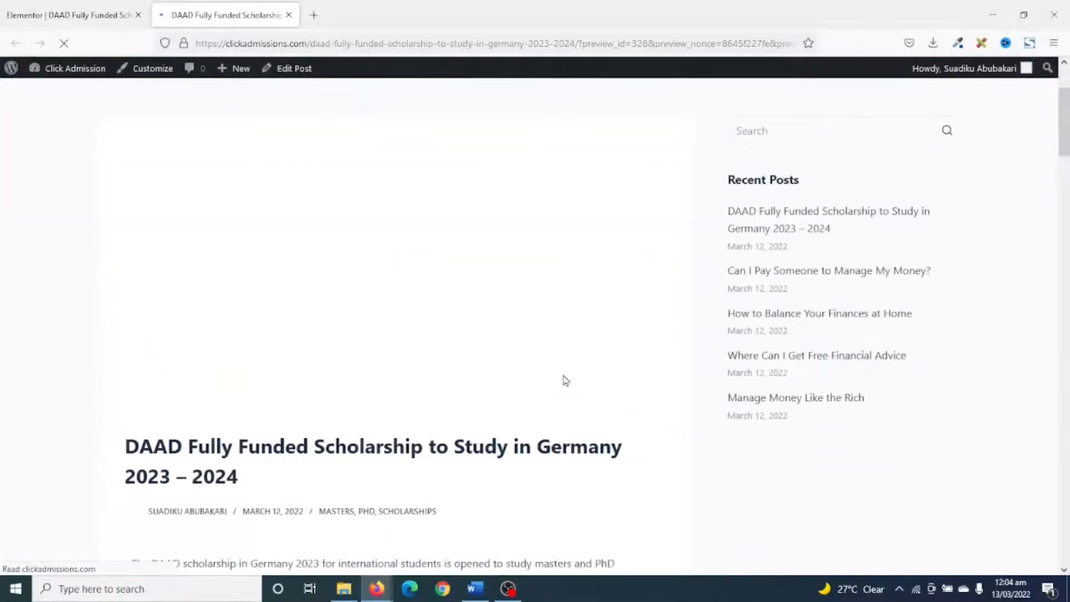
scroll(564, 381, "down", 3)
scroll(563, 376, "down", 7)
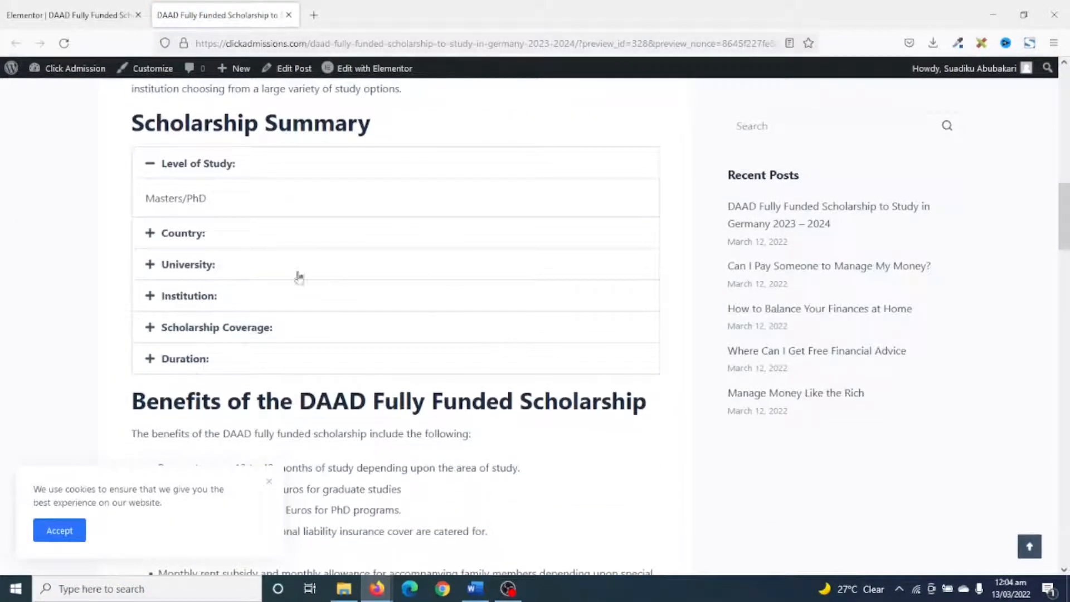
left_click(199, 237)
left_click(194, 265)
left_click(203, 293)
left_click(203, 326)
left_click(200, 358)
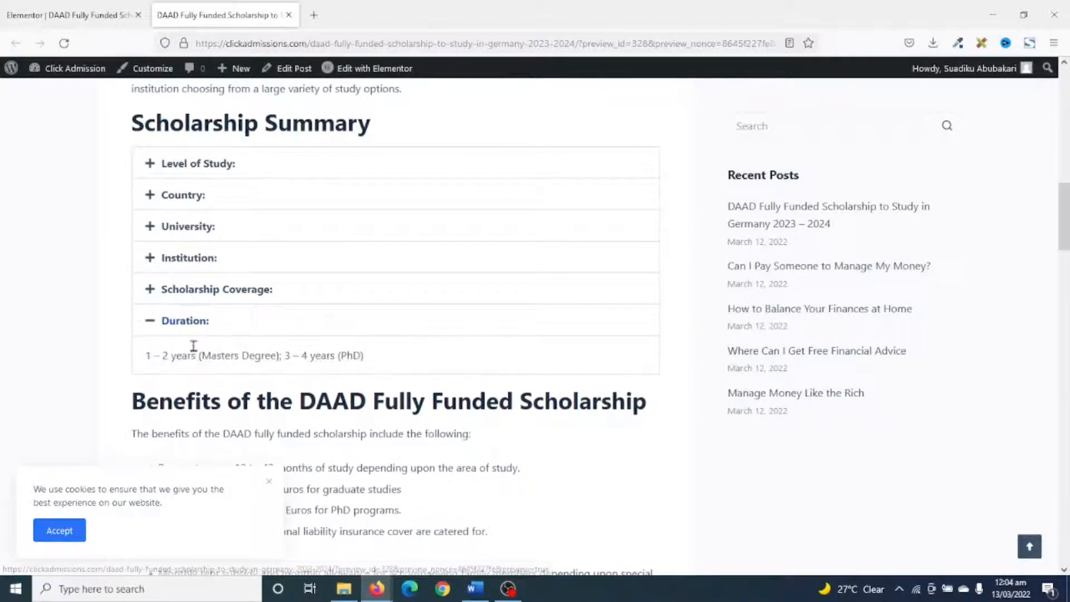
left_click(196, 298)
left_click(191, 258)
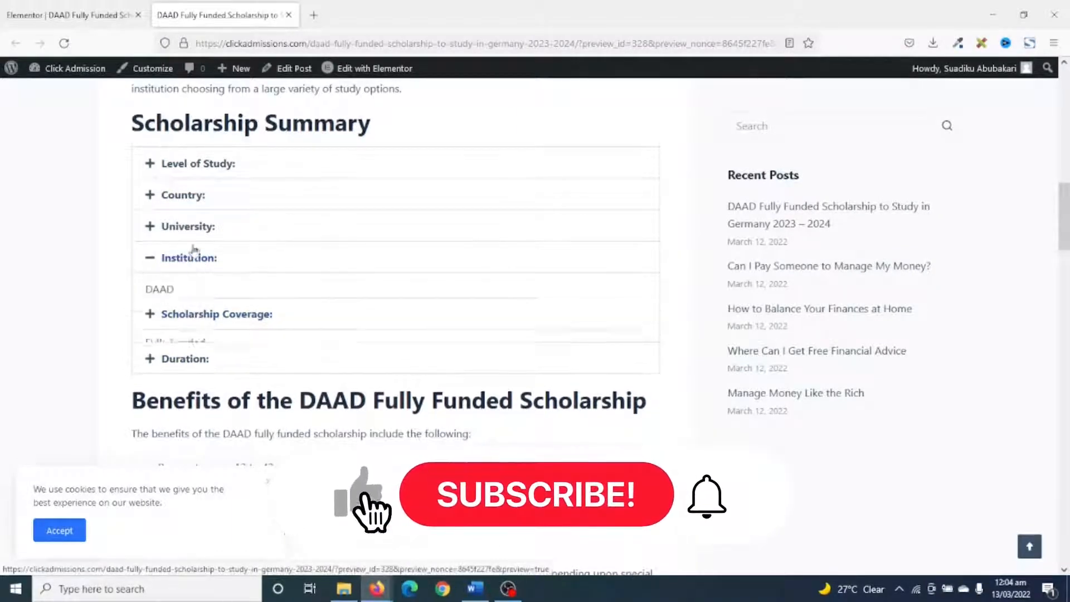
left_click(193, 229)
Return to the Elementor editor, examine the accordion's title style options, and review the remaining post content.
left_click(76, 15)
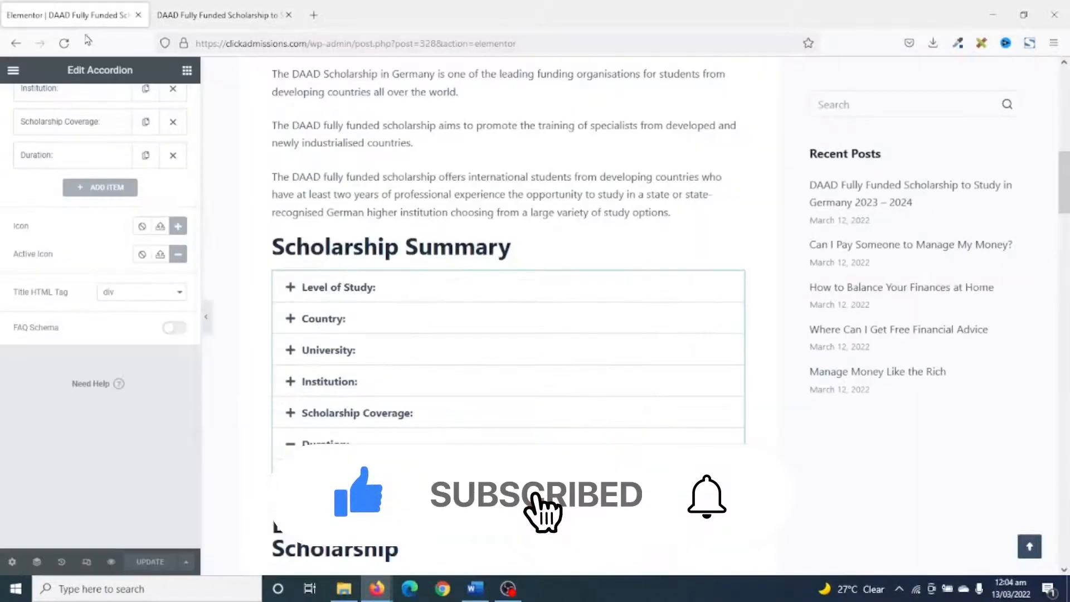
scroll(102, 239, "up", 4)
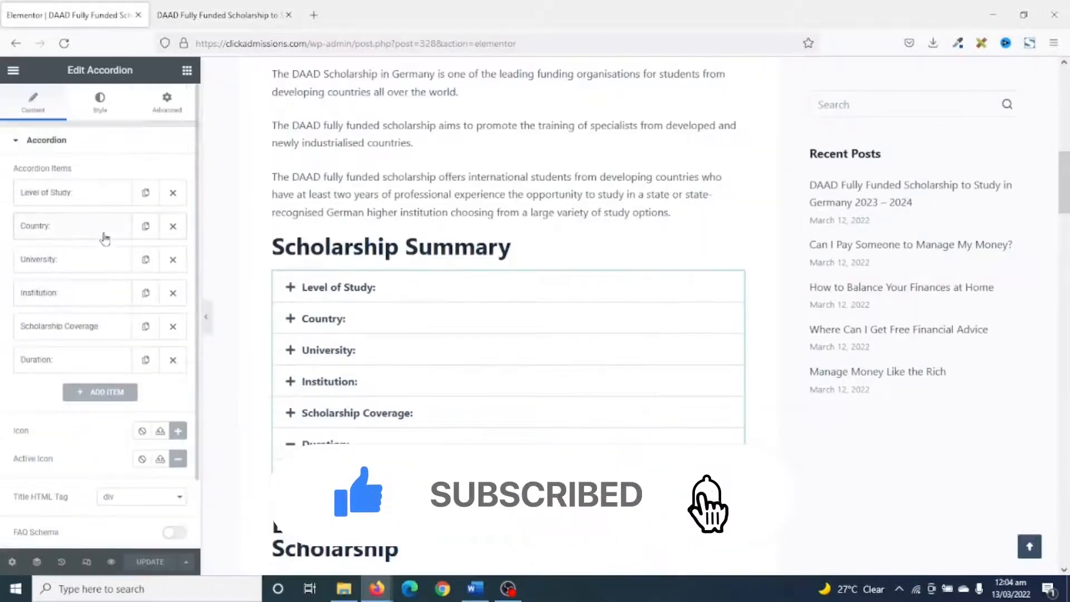
left_click(101, 101)
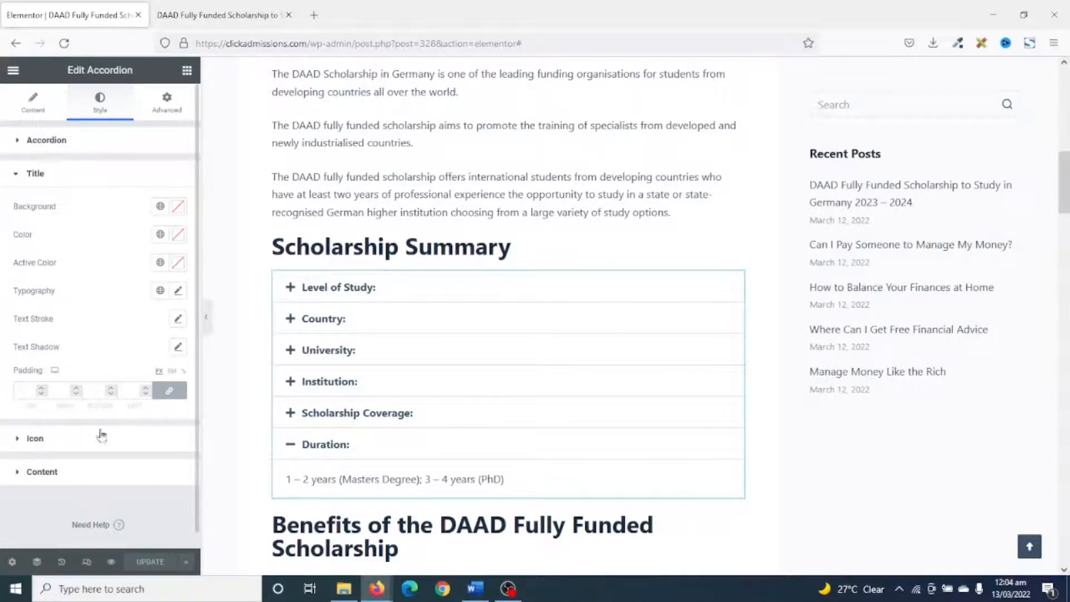
scroll(696, 167, "up", 2)
scroll(671, 167, "down", 12)
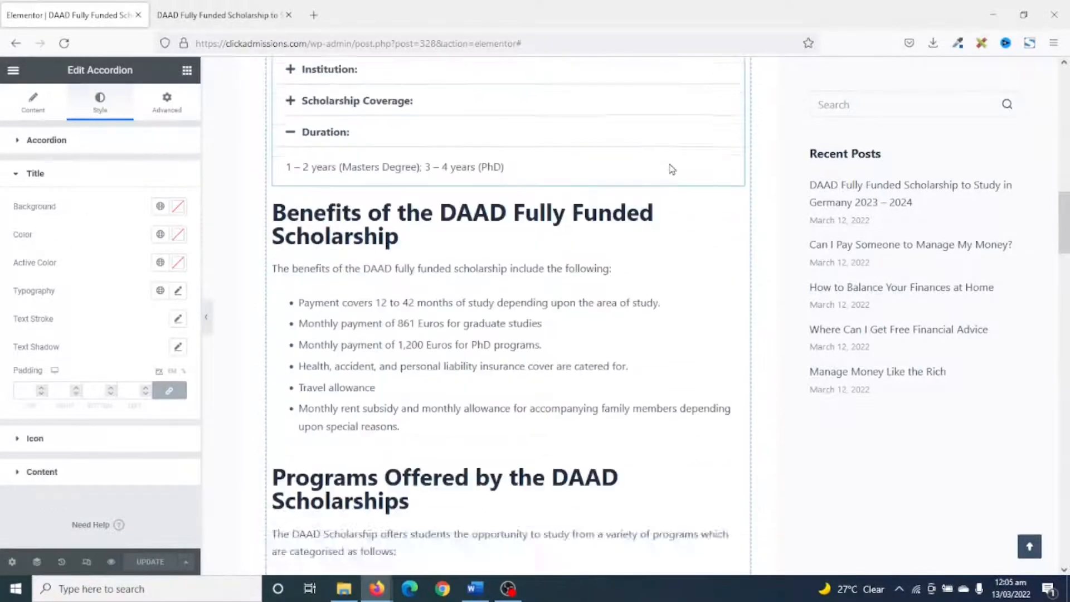
scroll(668, 173, "down", 15)
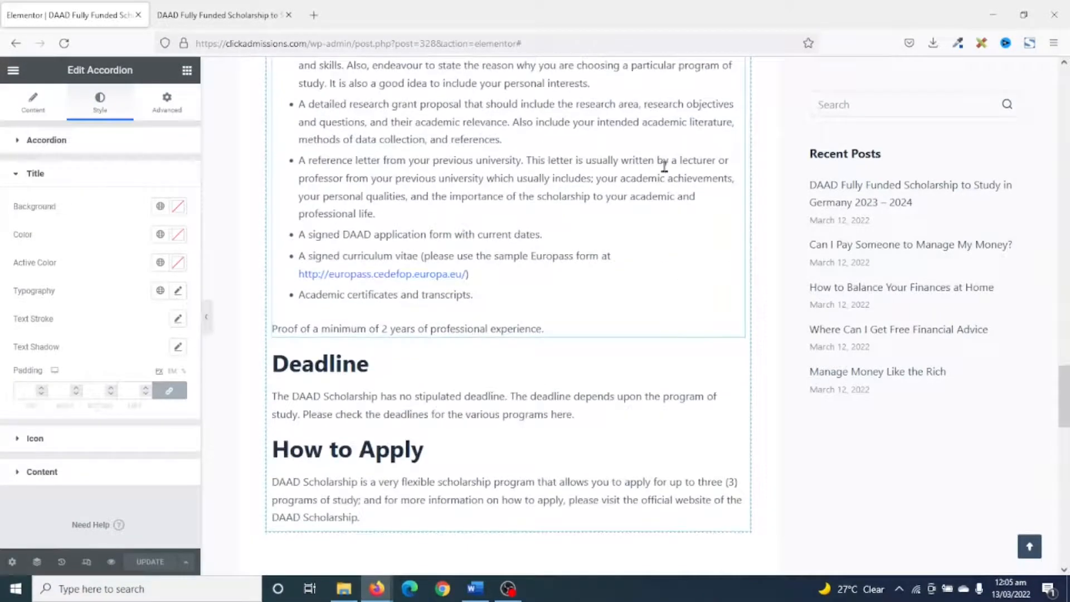
scroll(648, 230, "down", 7)
scroll(646, 232, "up", 20)
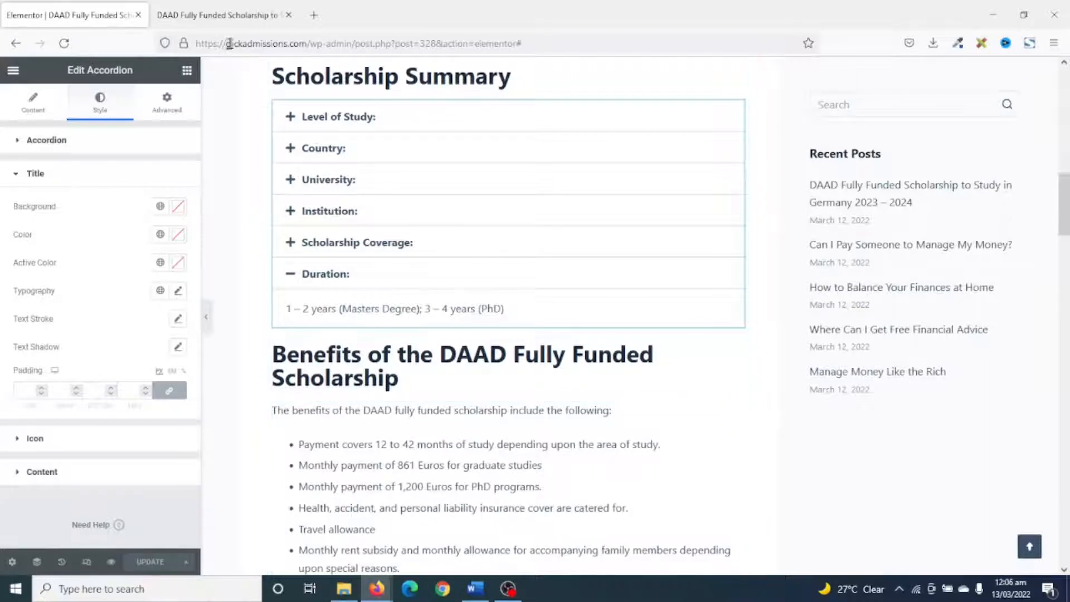
Open the site's Home page from the post preview and close the Elementor editor tab.
left_click(219, 20)
scroll(279, 240, "up", 15)
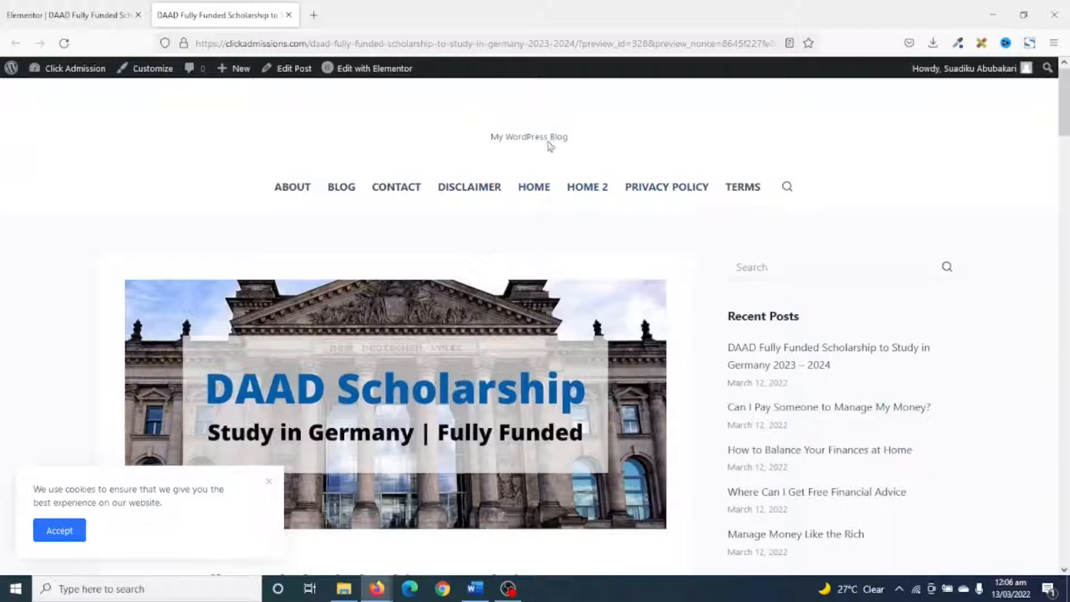
left_click(534, 187)
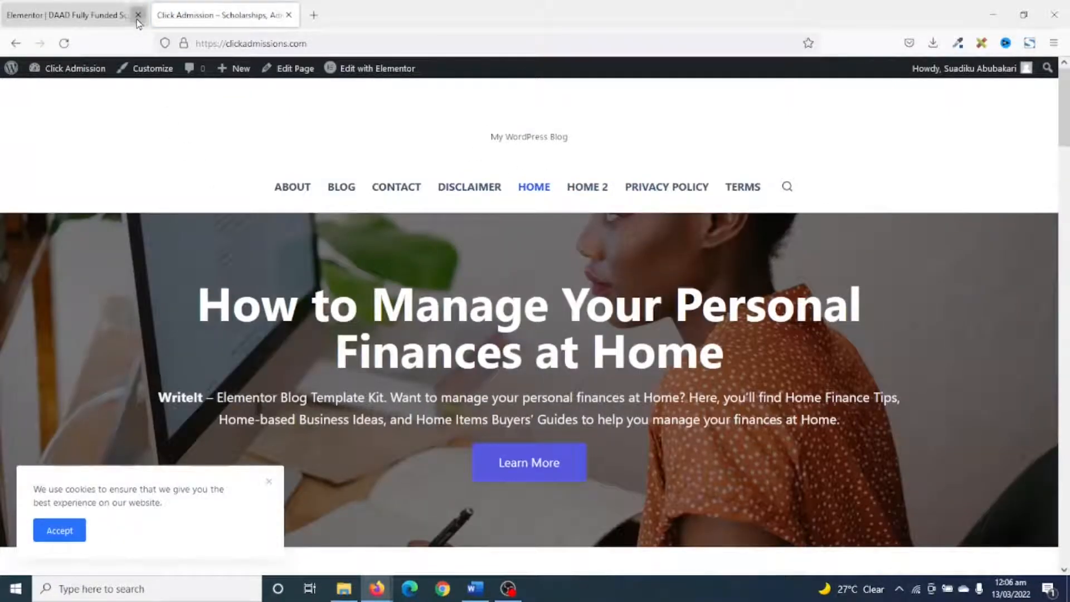
left_click(138, 15)
Examine the Home page's overall layout and its Popular Posts section.
scroll(755, 330, "down", 15)
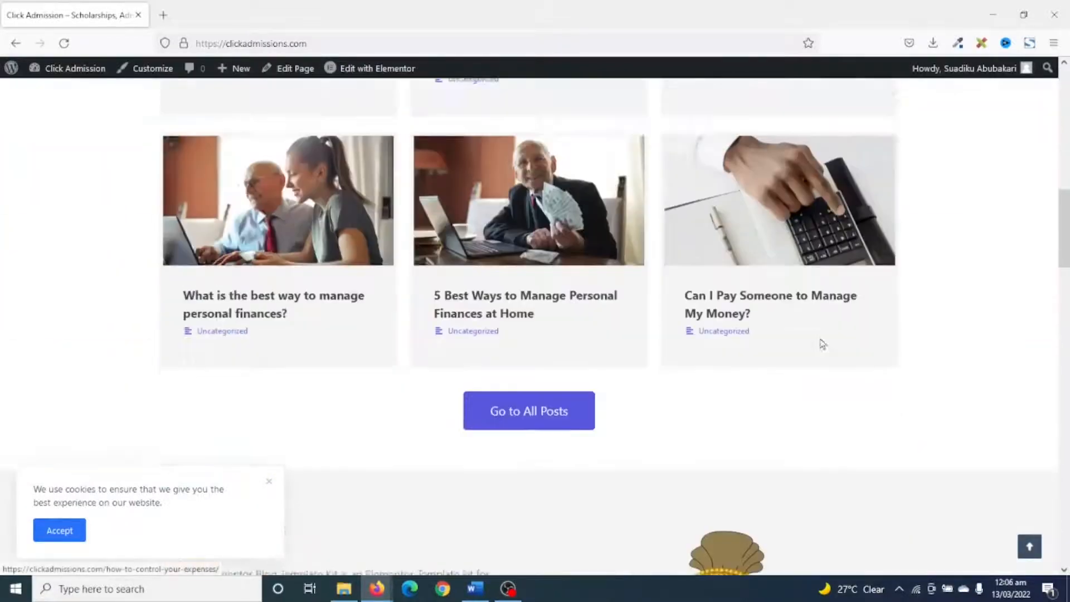
scroll(824, 344, "down", 5)
scroll(824, 346, "up", 20)
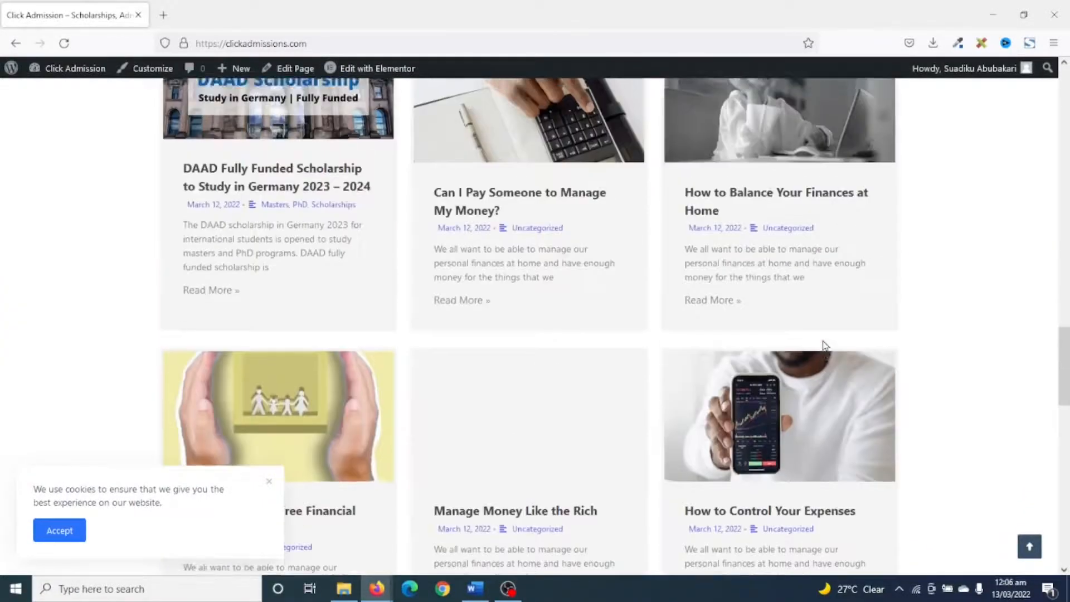
scroll(544, 310, "down", 7)
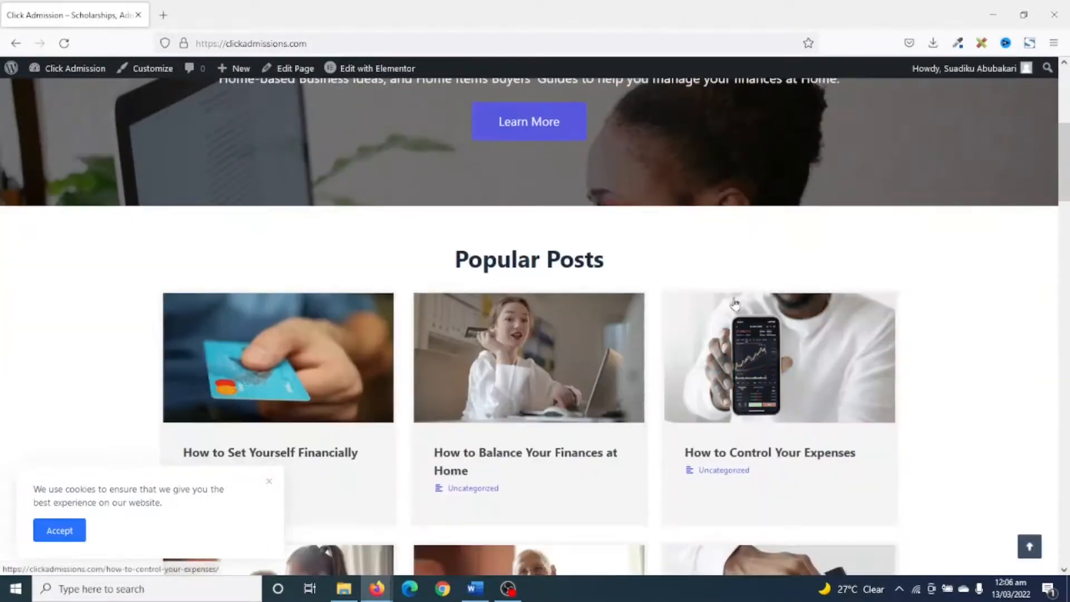
scroll(630, 255, "down", 2)
scroll(672, 358, "down", 4)
scroll(534, 256, "up", 1)
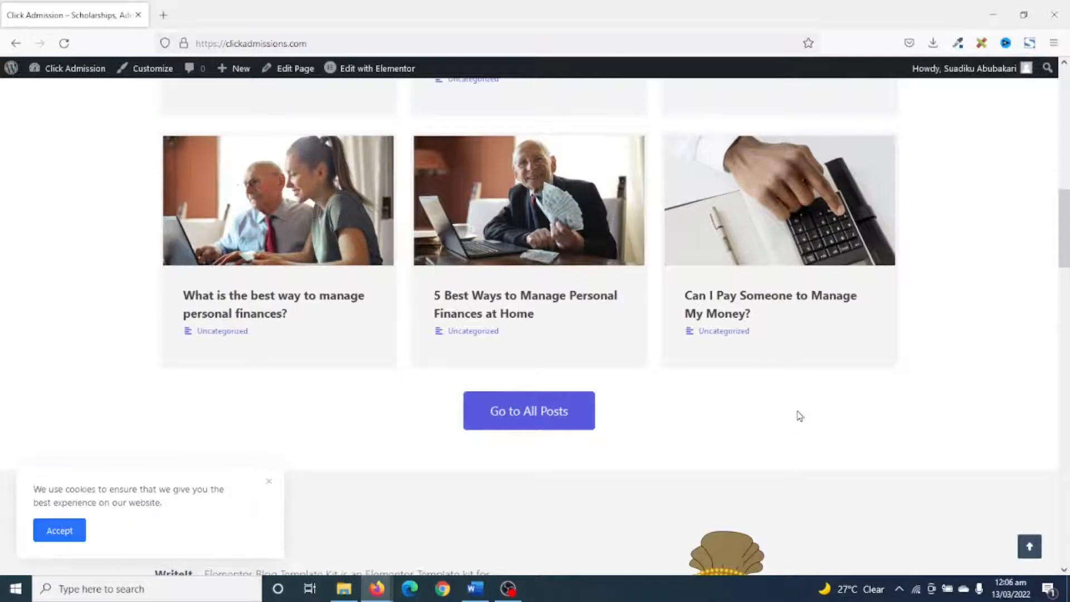
Examine the Home page's About section and the post cards under Latest Posts & Guides.
scroll(798, 416, "down", 5)
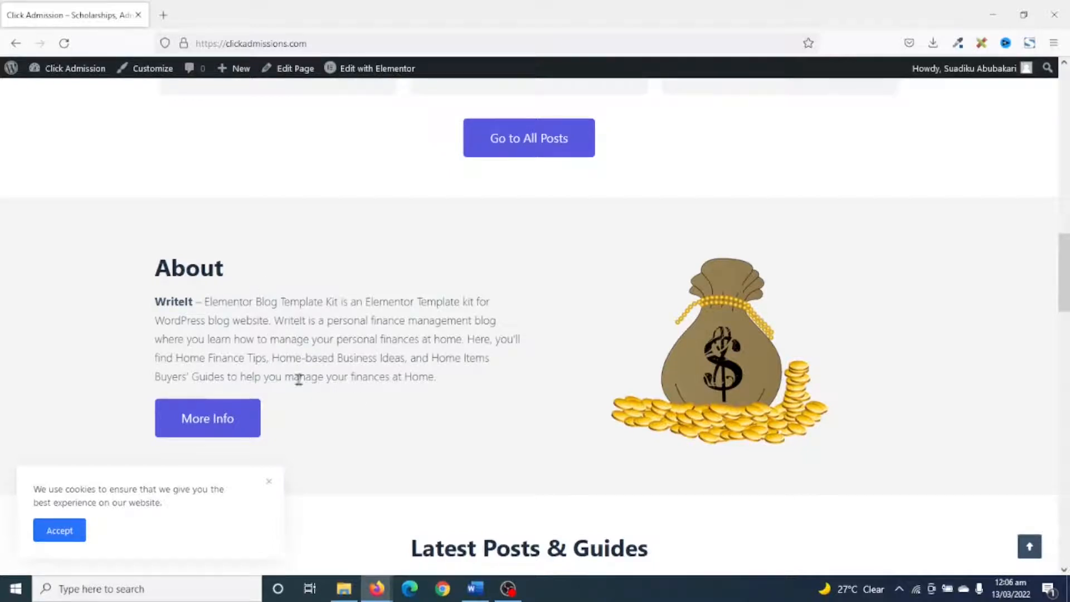
scroll(391, 371, "down", 1)
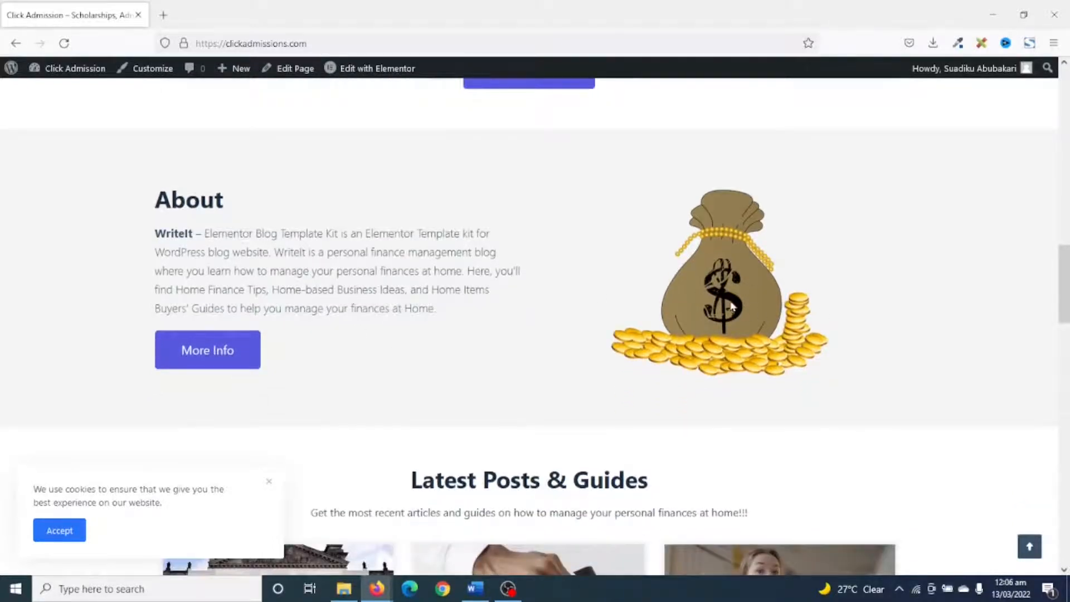
scroll(732, 305, "down", 5)
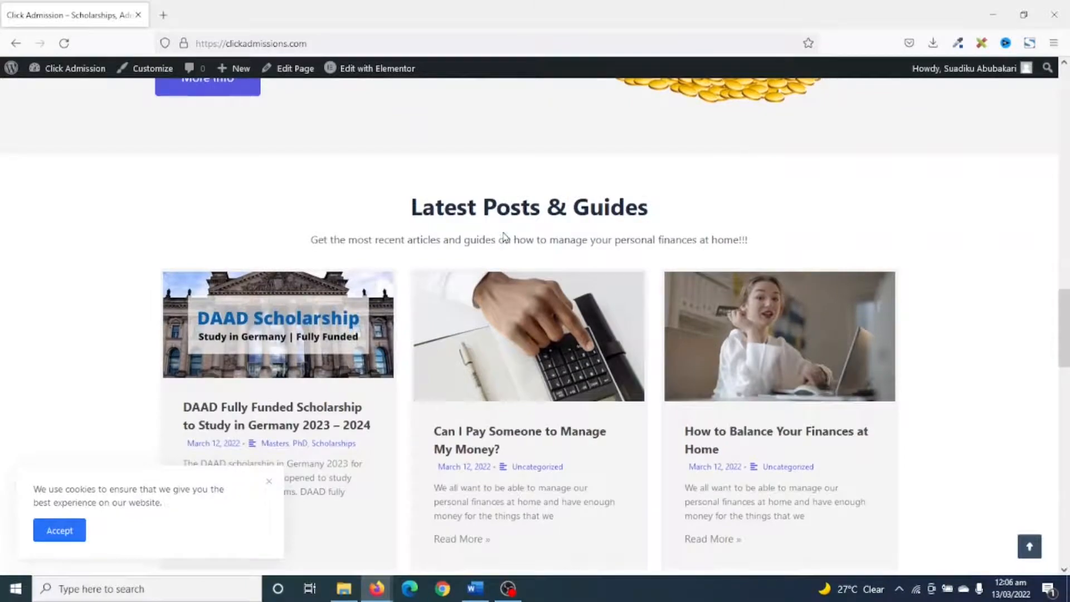
scroll(689, 256, "down", 2)
scroll(635, 335, "up", 3)
scroll(635, 335, "down", 3)
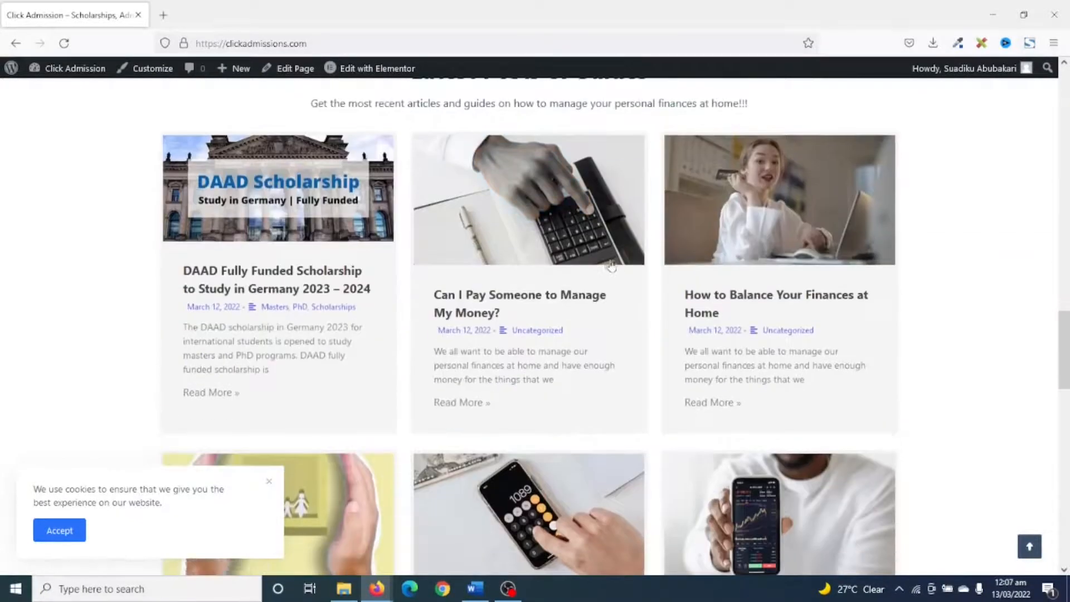
scroll(610, 265, "down", 4)
scroll(611, 263, "down", 10)
scroll(611, 260, "up", 5)
scroll(513, 211, "down", 5)
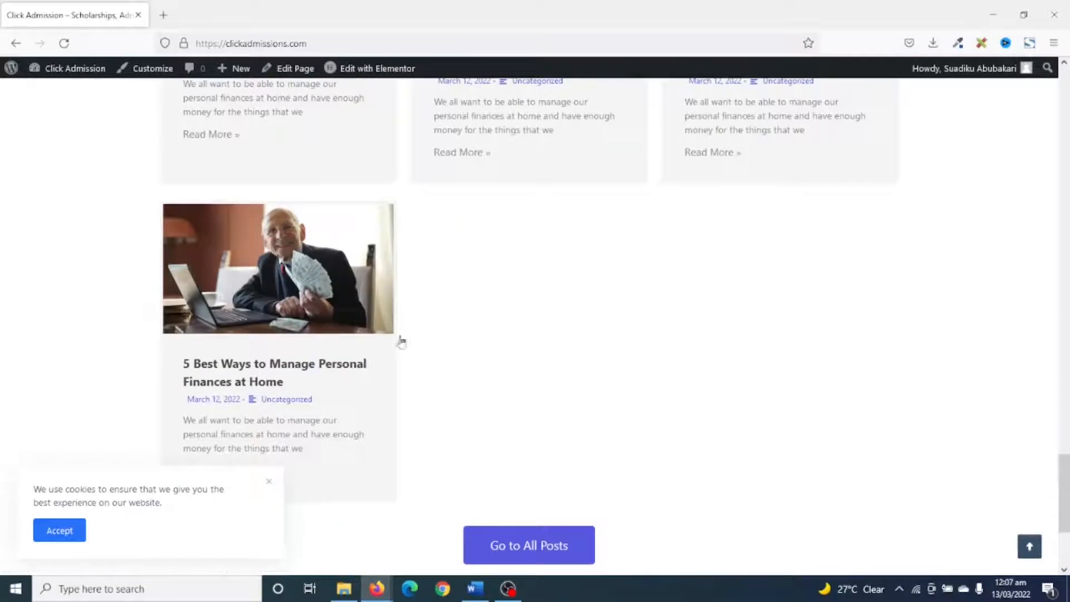
scroll(693, 357, "up", 14)
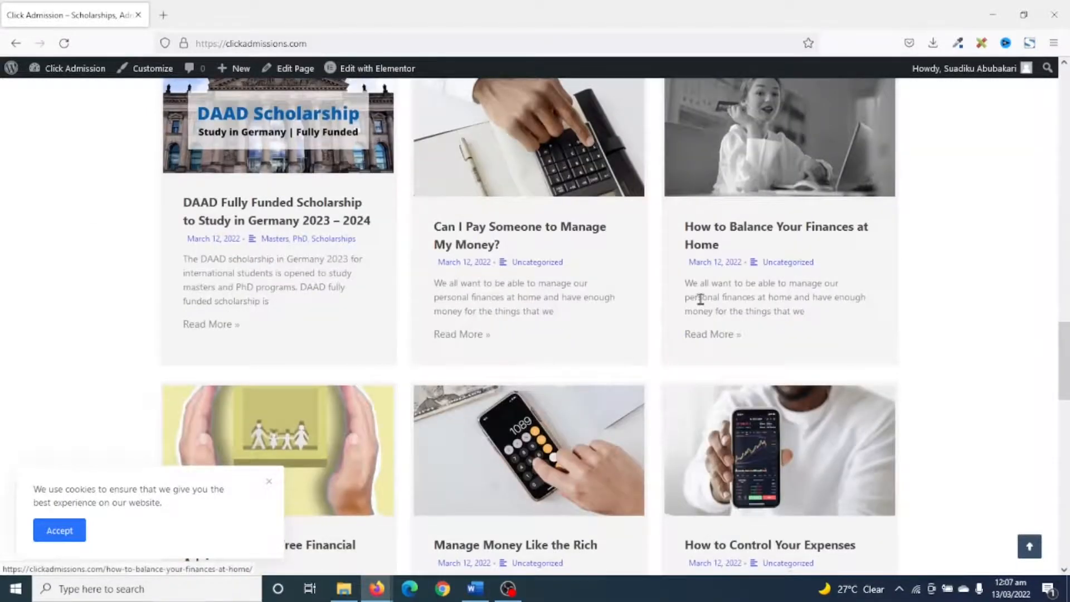
scroll(701, 299, "down", 7)
scroll(702, 305, "up", 6)
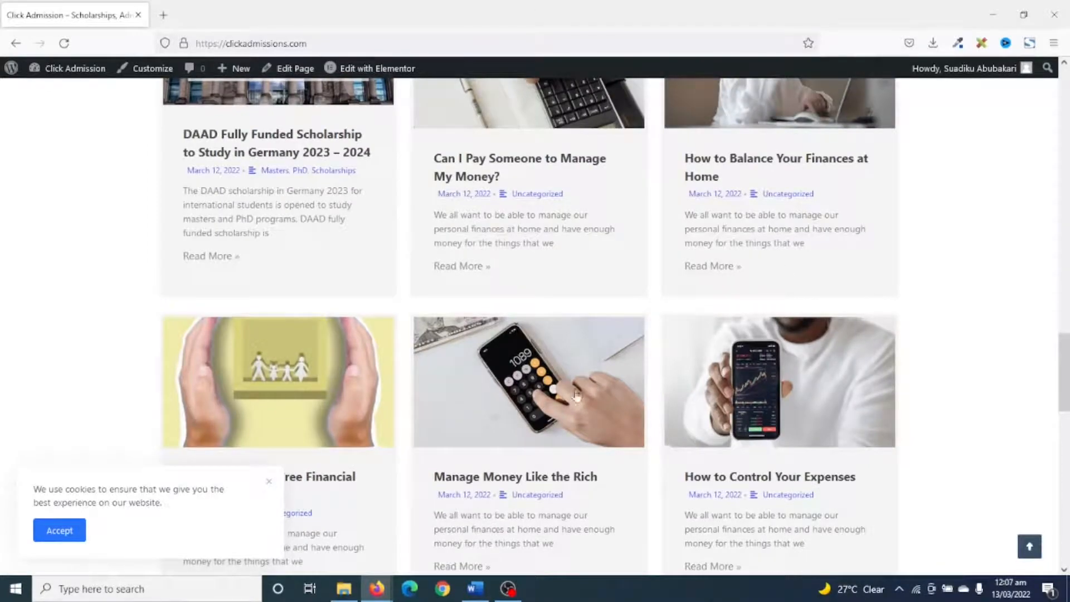
scroll(697, 386, "up", 3)
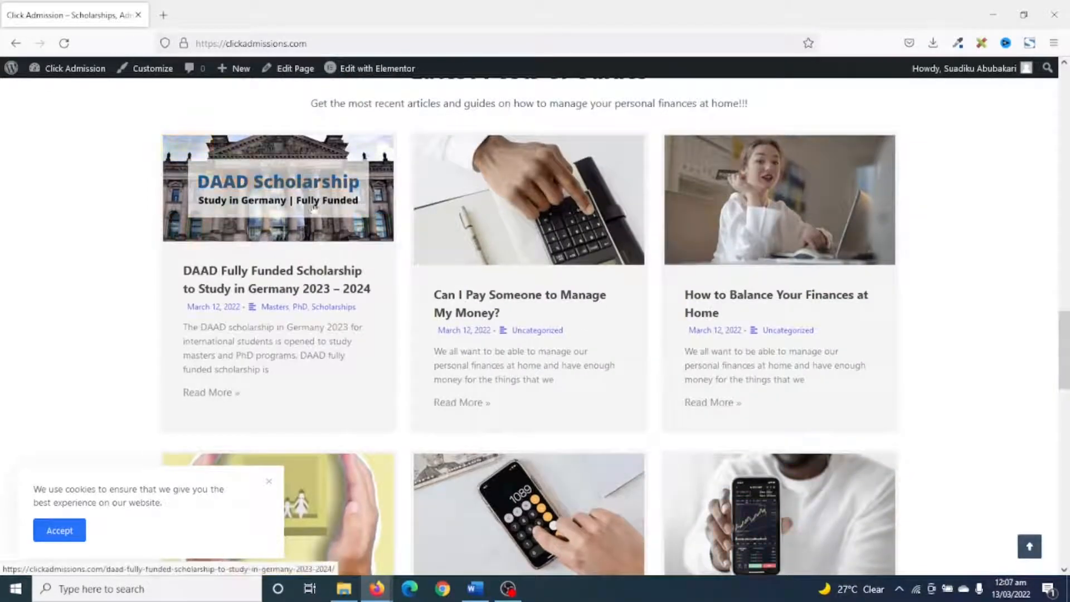
scroll(968, 564, "up", 15)
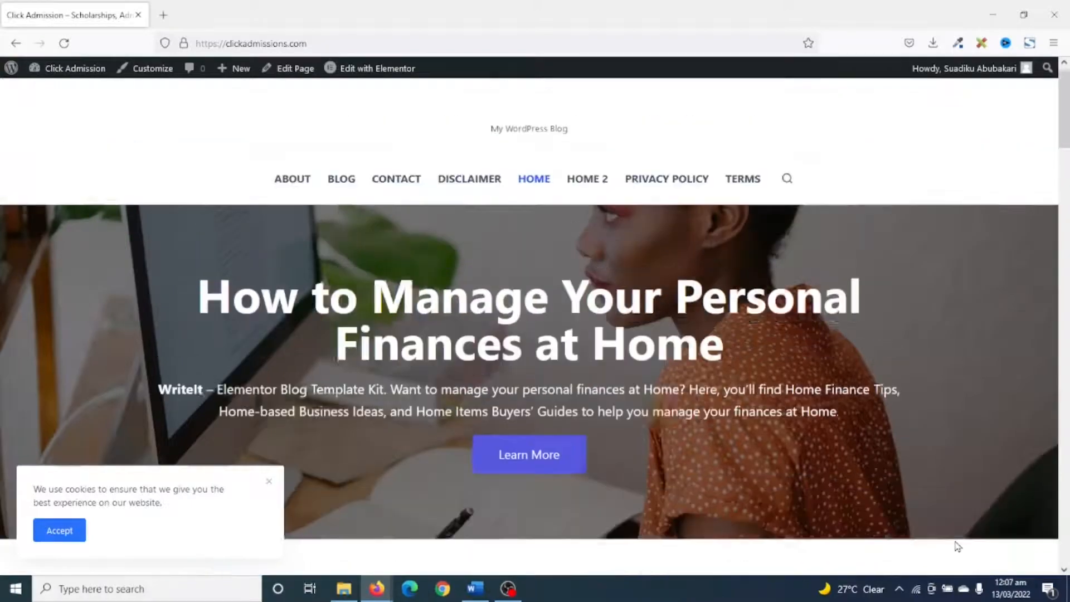
Open the Home 2 page and examine its Popular Posts layout.
left_click(588, 187)
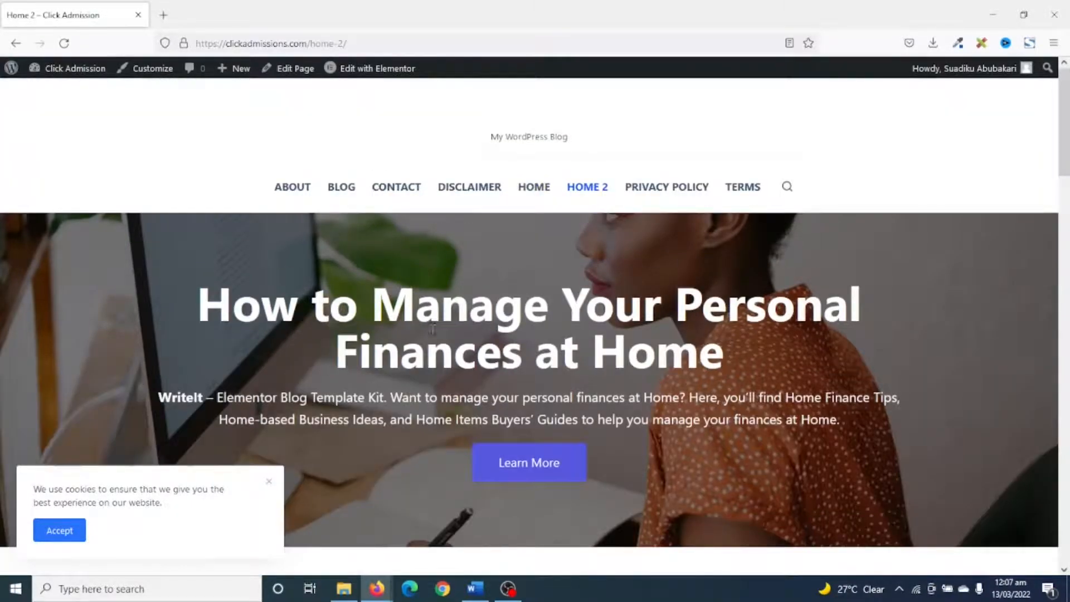
scroll(796, 357, "down", 8)
scroll(749, 282, "up", 2)
scroll(494, 430, "down", 1)
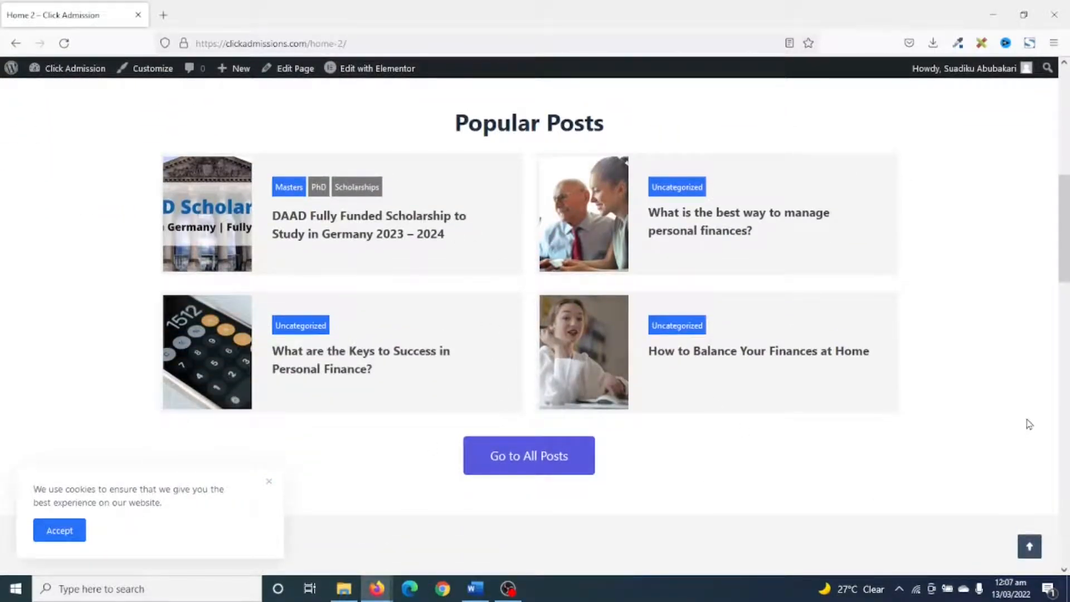
Examine the Home 2 page's About section, Latest Posts & Guides cards and Trending now footer area.
scroll(990, 408, "down", 13)
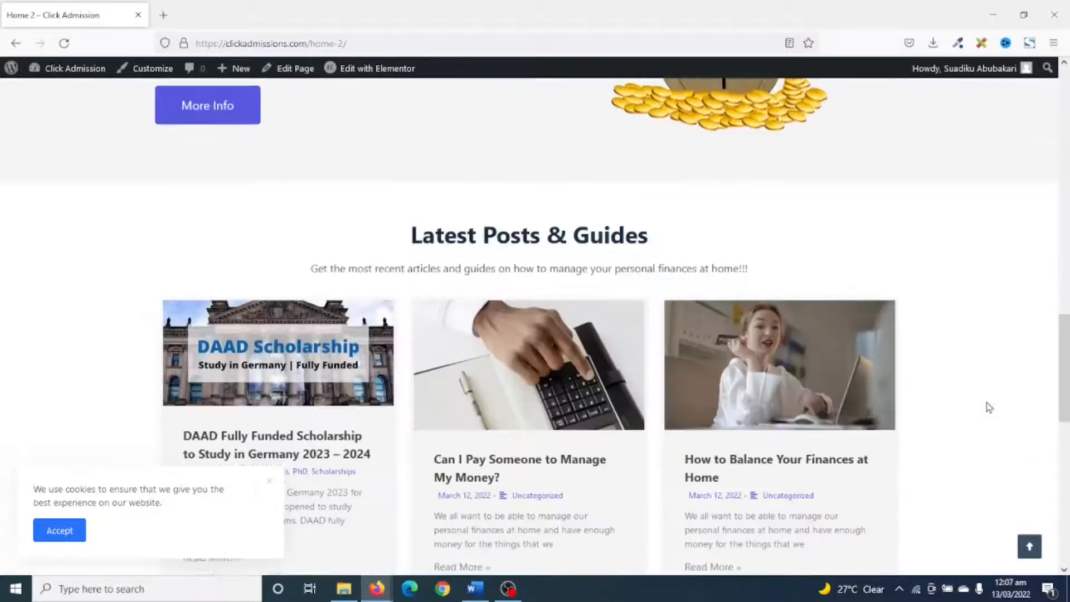
scroll(990, 408, "up", 3)
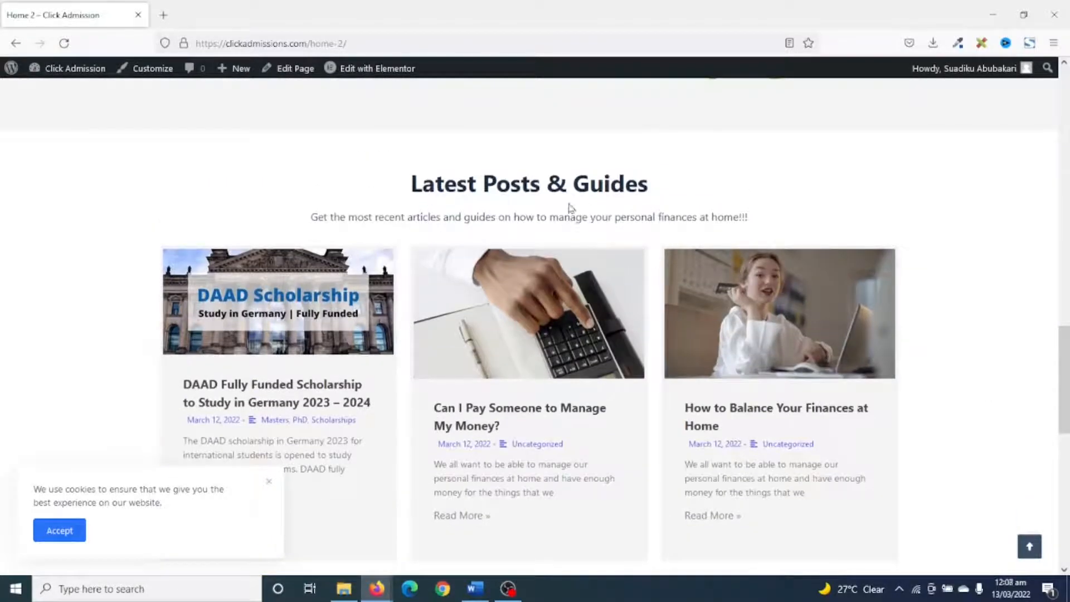
scroll(718, 222, "down", 10)
scroll(718, 220, "up", 6)
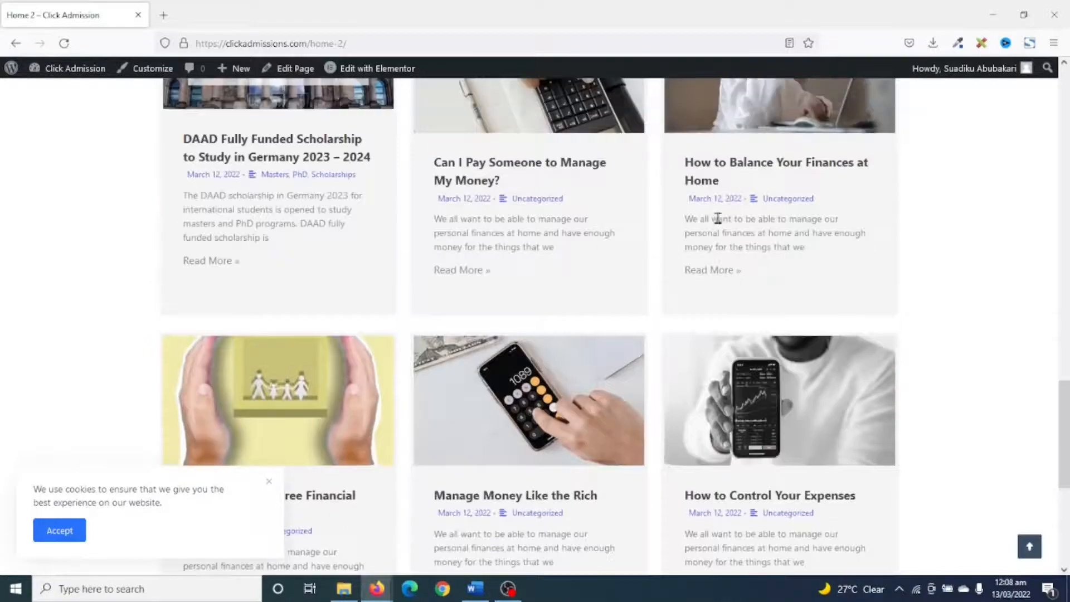
scroll(716, 334, "up", 6)
scroll(722, 310, "down", 15)
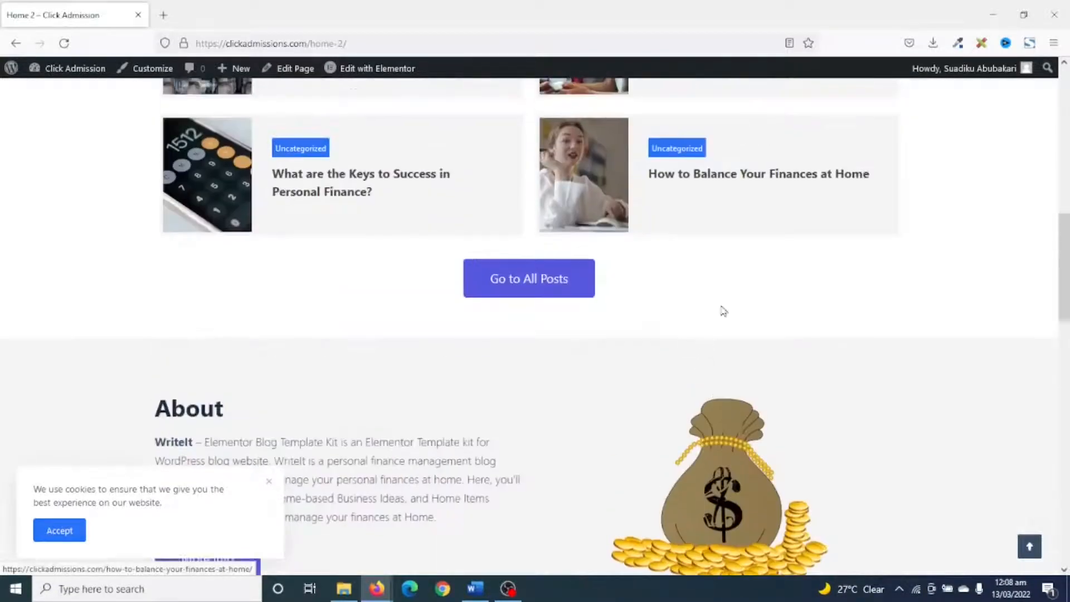
scroll(736, 279, "up", 14)
scroll(739, 270, "down", 10)
scroll(744, 277, "up", 15)
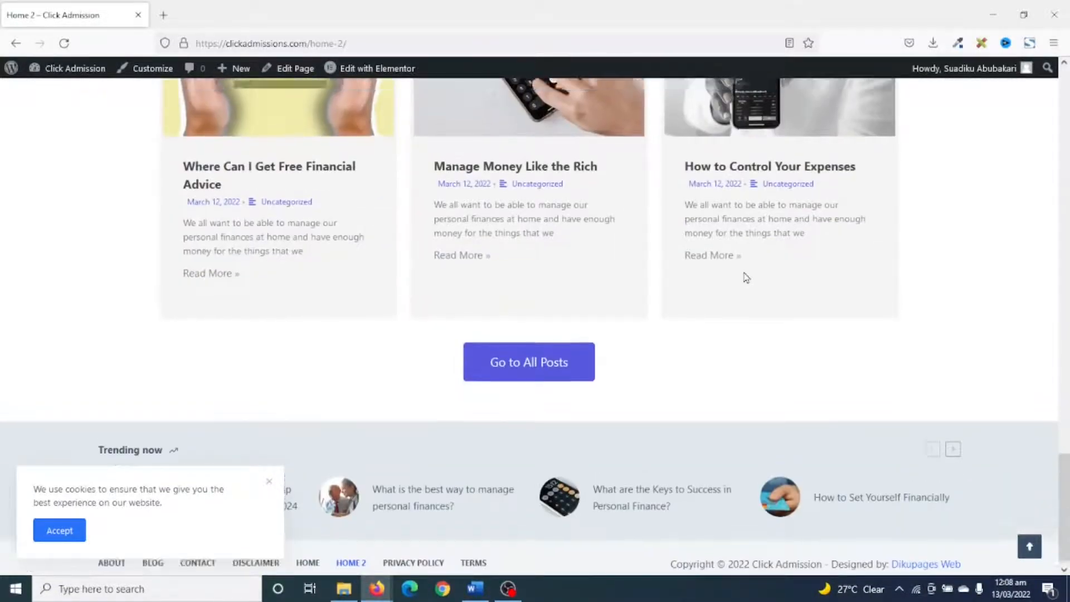
scroll(747, 277, "up", 15)
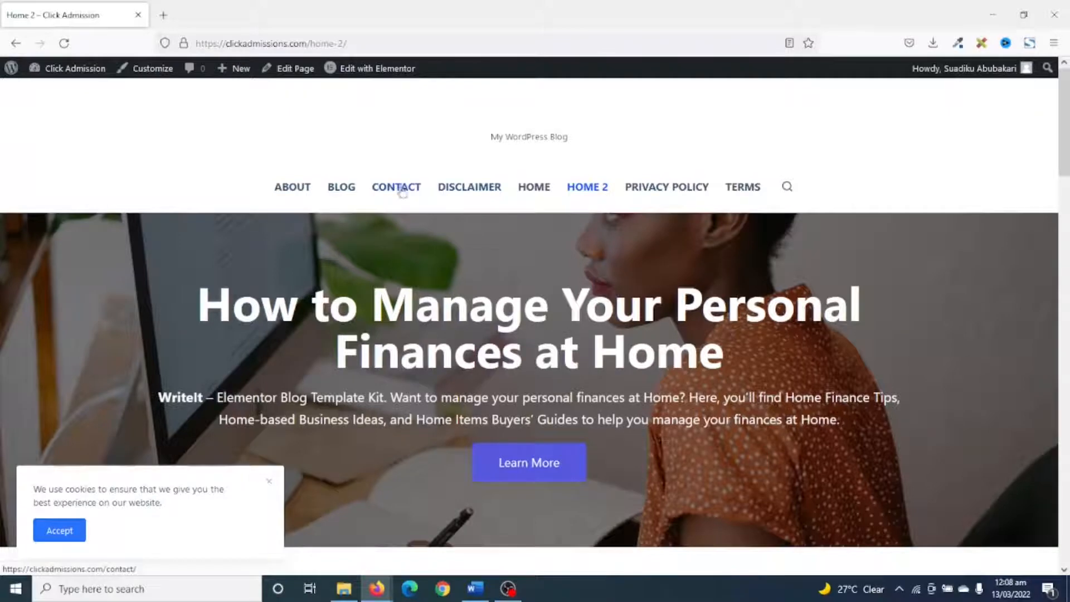
Set Home 2 as the site's static homepage in the Reading settings and save the change.
left_click(71, 74)
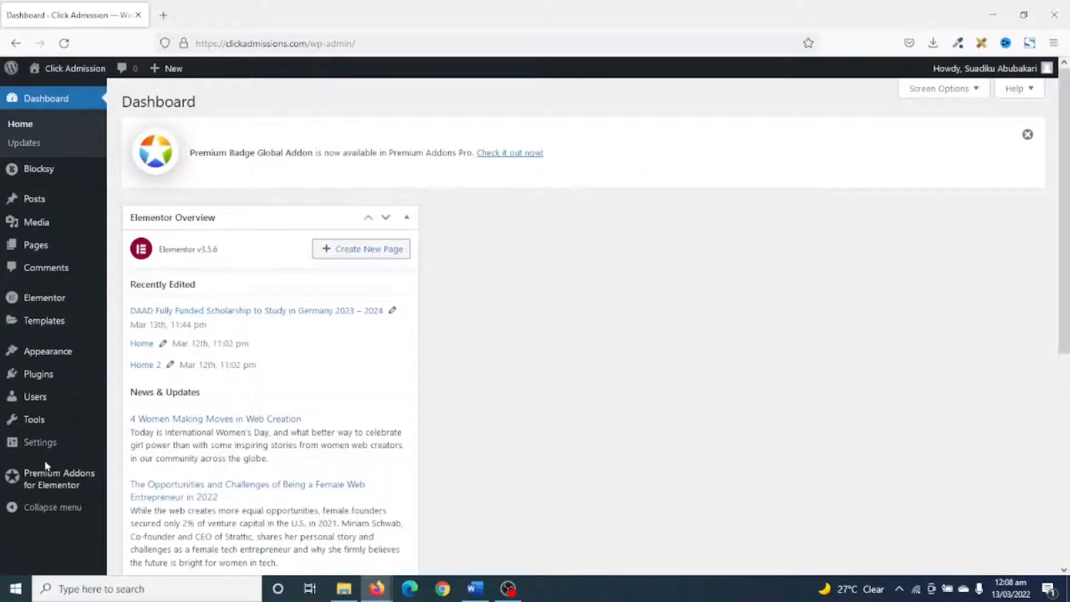
mouse_move(33, 451)
left_click(142, 443)
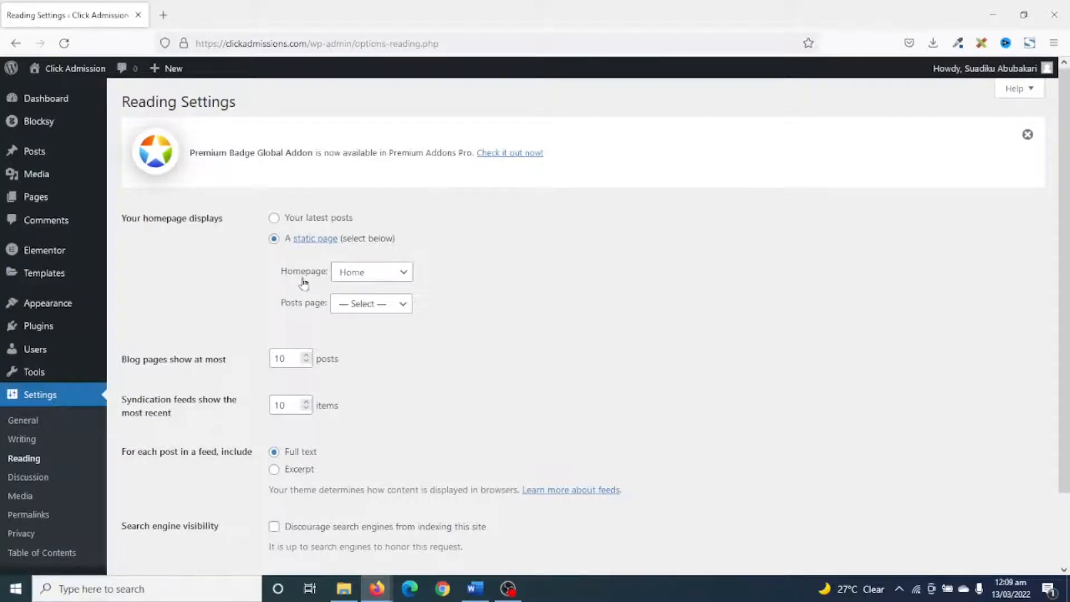
left_click(368, 279)
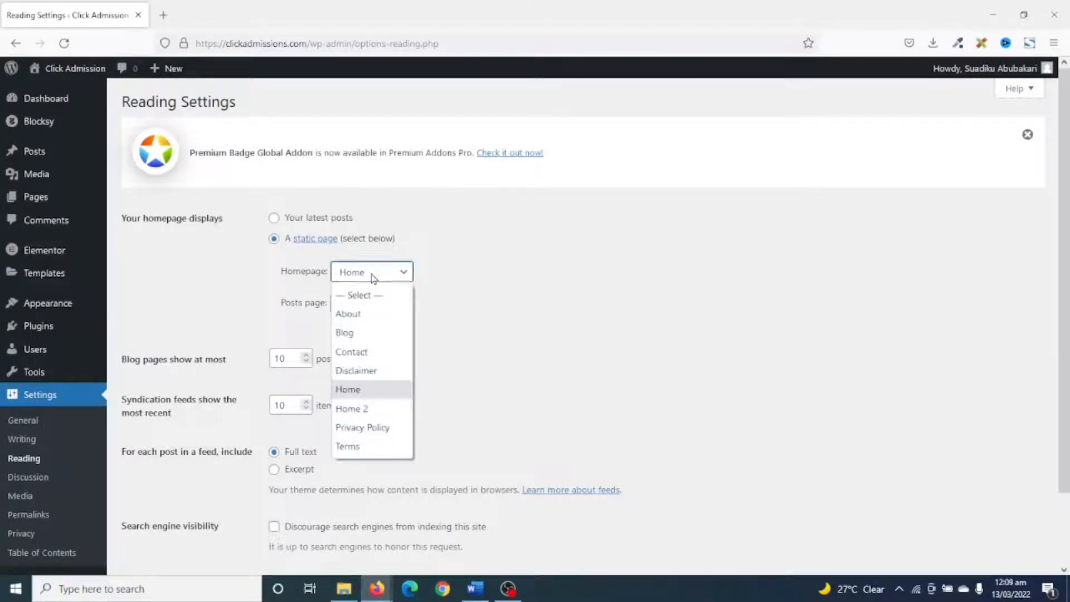
left_click(367, 410)
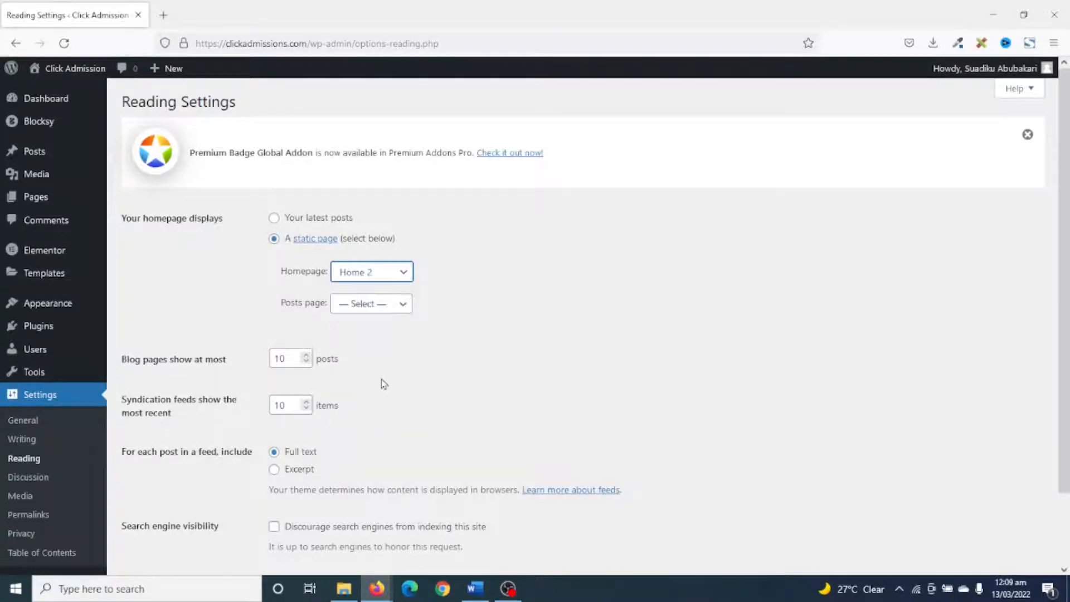
scroll(381, 384, "down", 2)
left_click(156, 505)
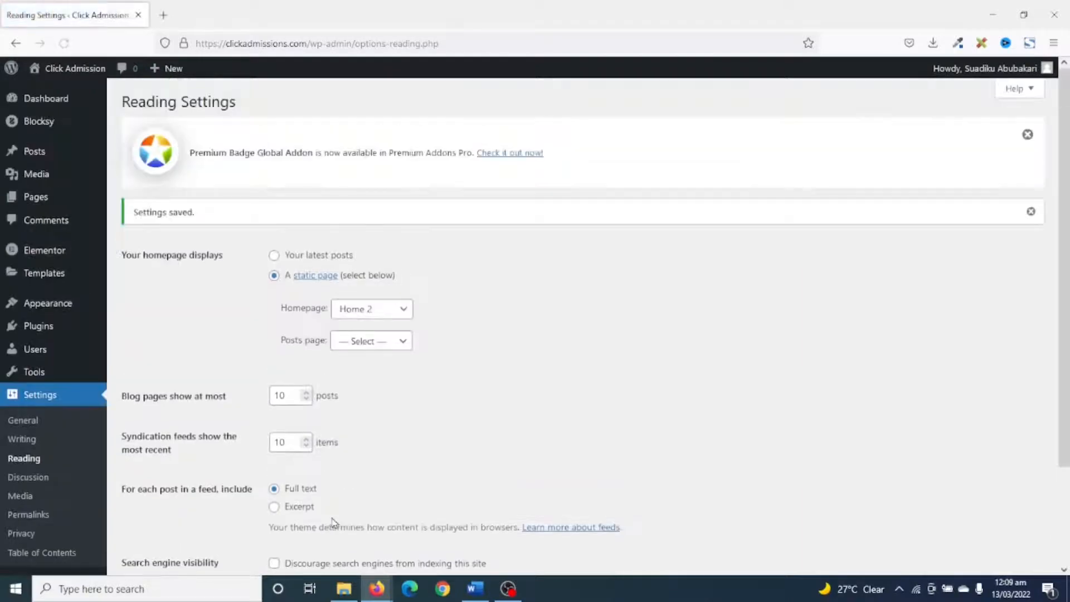
Visit the site's front page, look through its sections, and open the page for editing in Elementor.
left_click(75, 68)
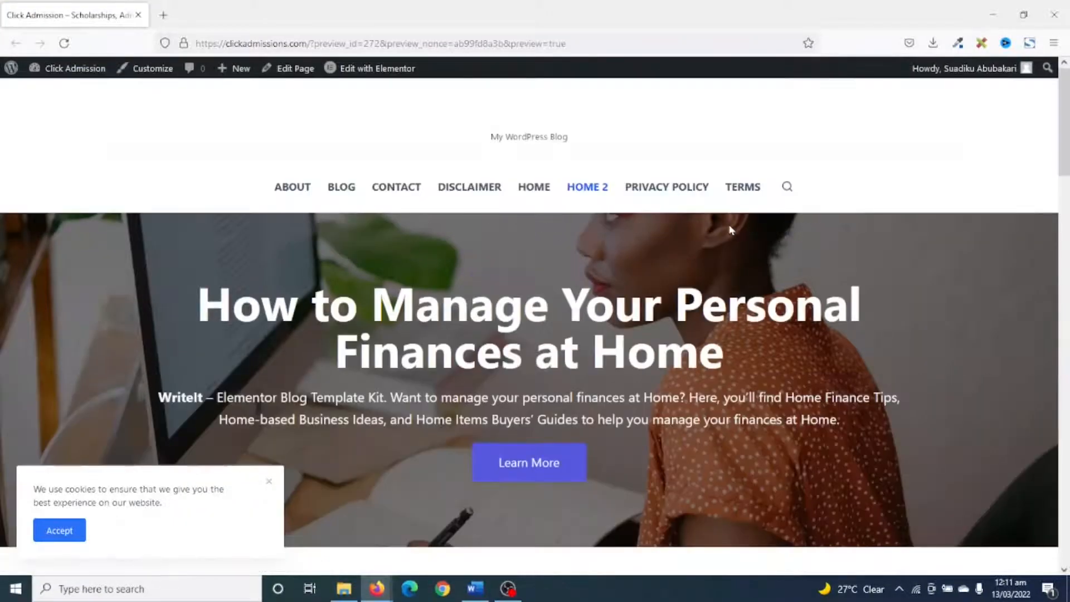
scroll(732, 230, "down", 10)
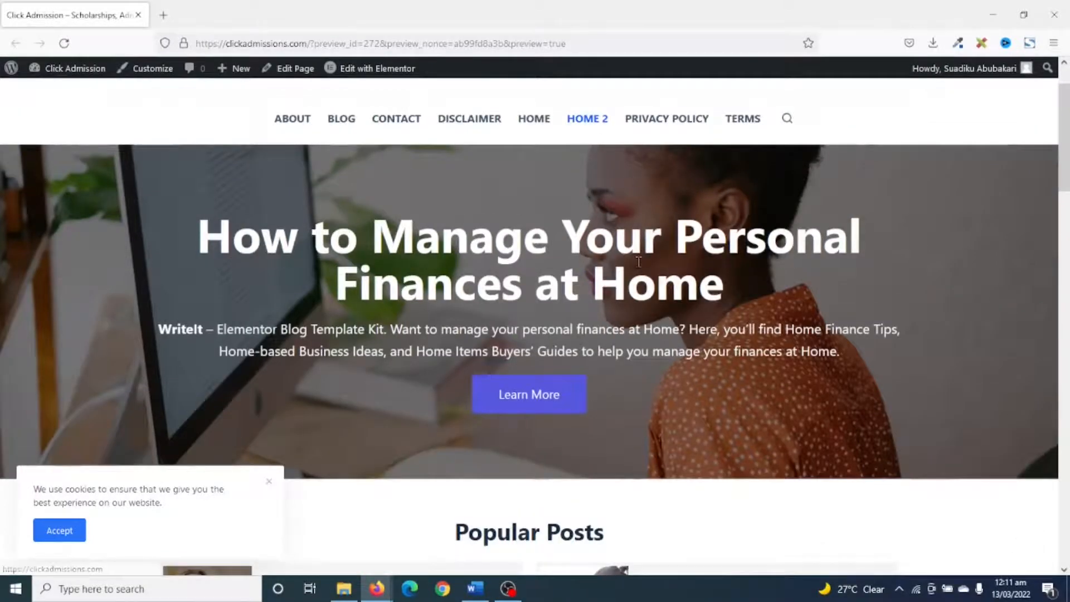
scroll(640, 271, "down", 10)
scroll(640, 271, "down", 15)
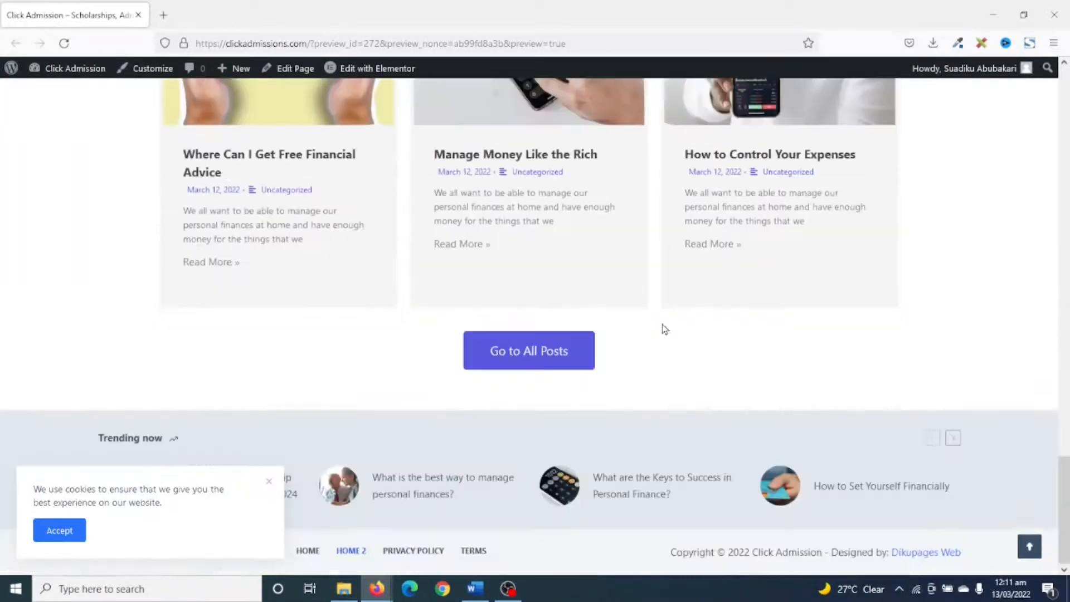
scroll(618, 341, "up", 20)
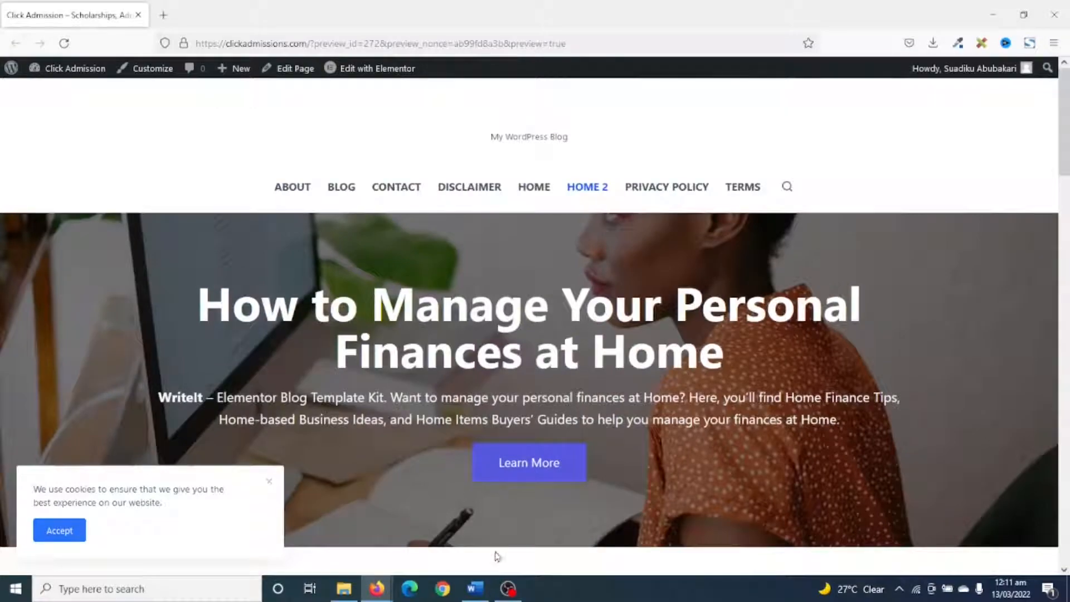
left_click(367, 68)
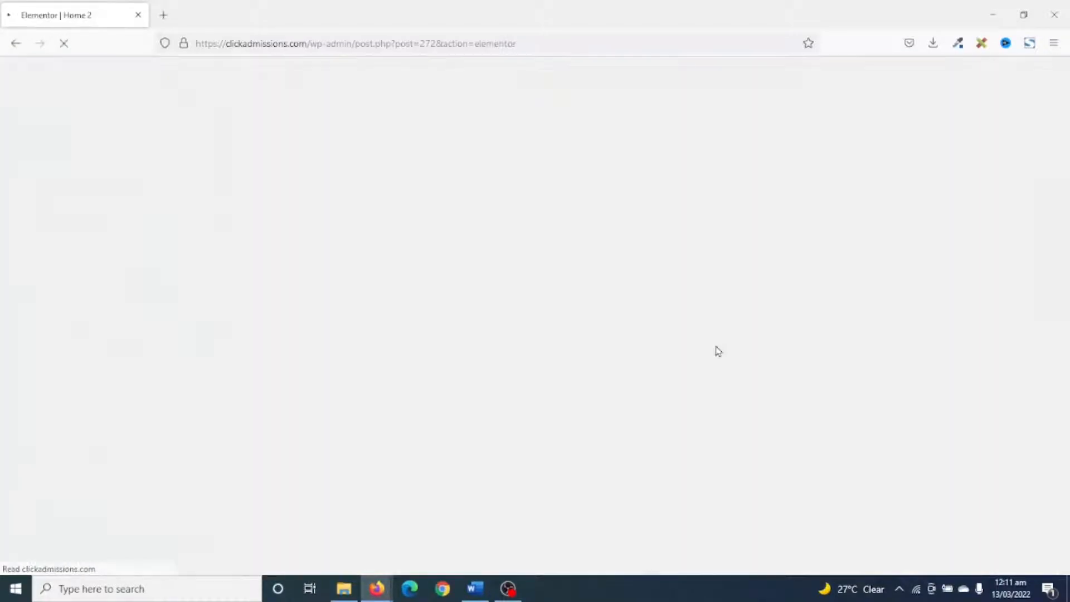
scroll(746, 254, "down", 4)
scroll(744, 251, "up", 4)
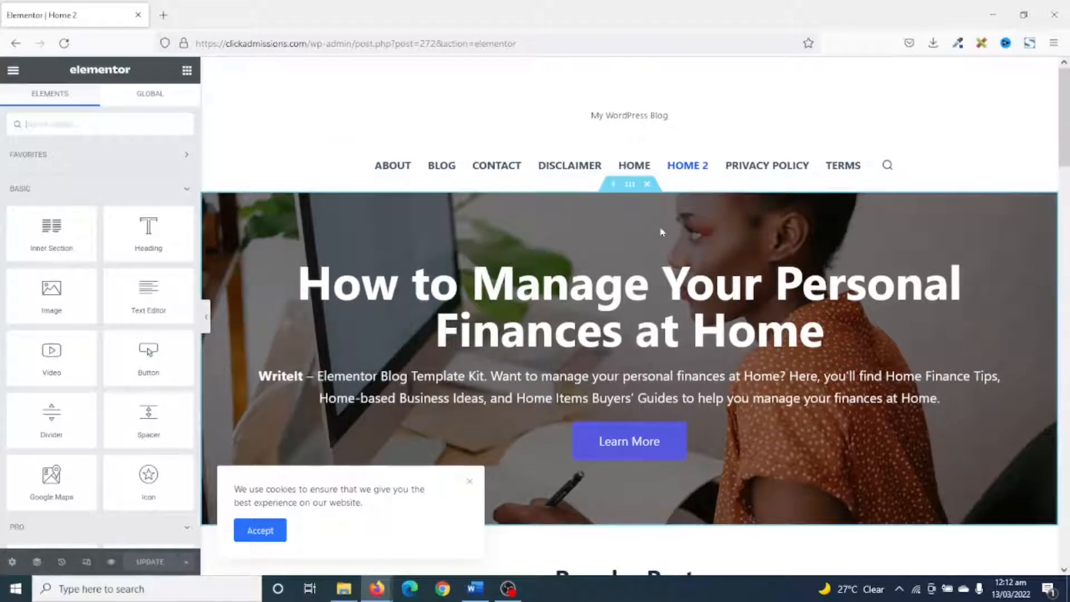
Change the hero section's background image to personal-finance-4.jpg from the media library and check how it looks on the page.
left_click(631, 186)
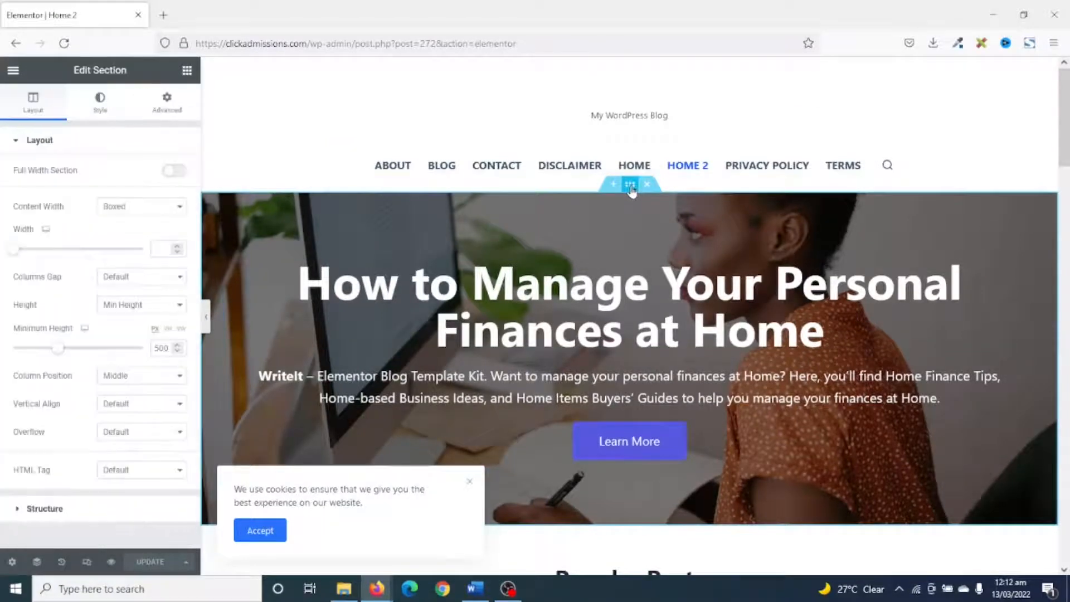
left_click(101, 104)
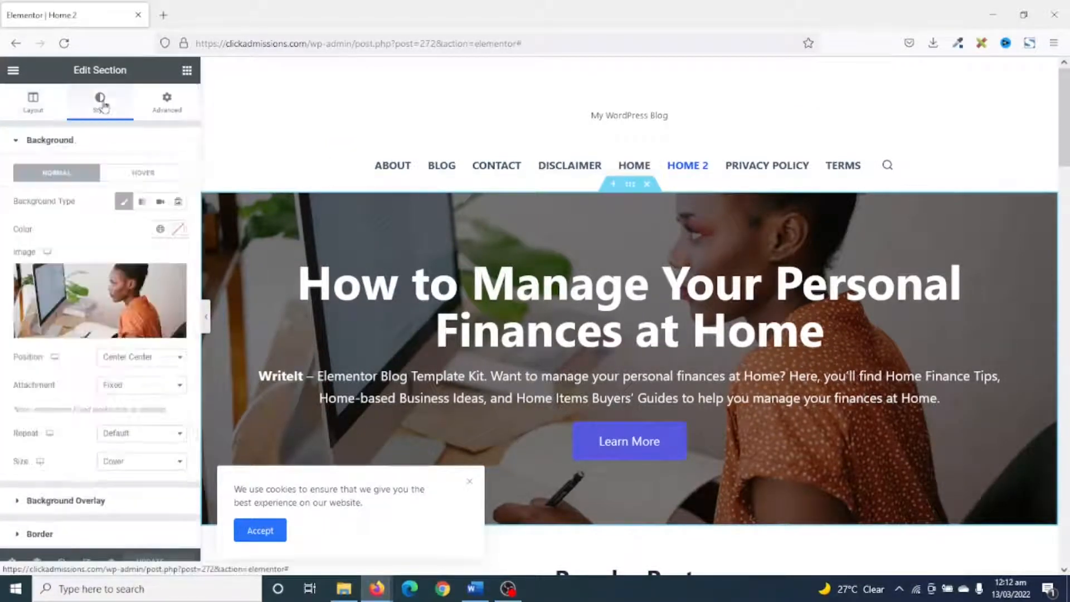
left_click(91, 303)
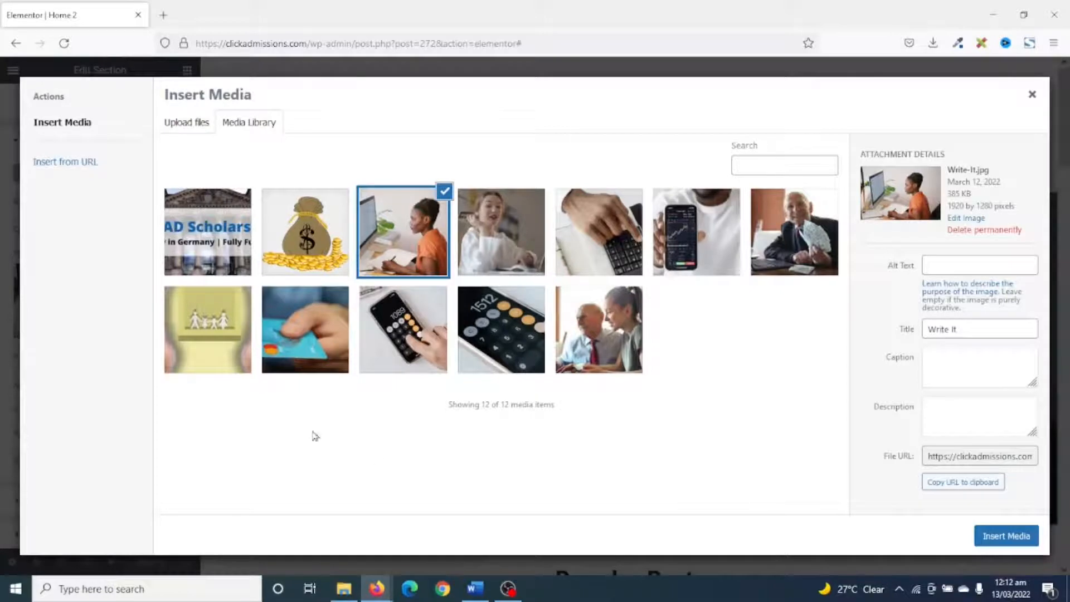
left_click(208, 328)
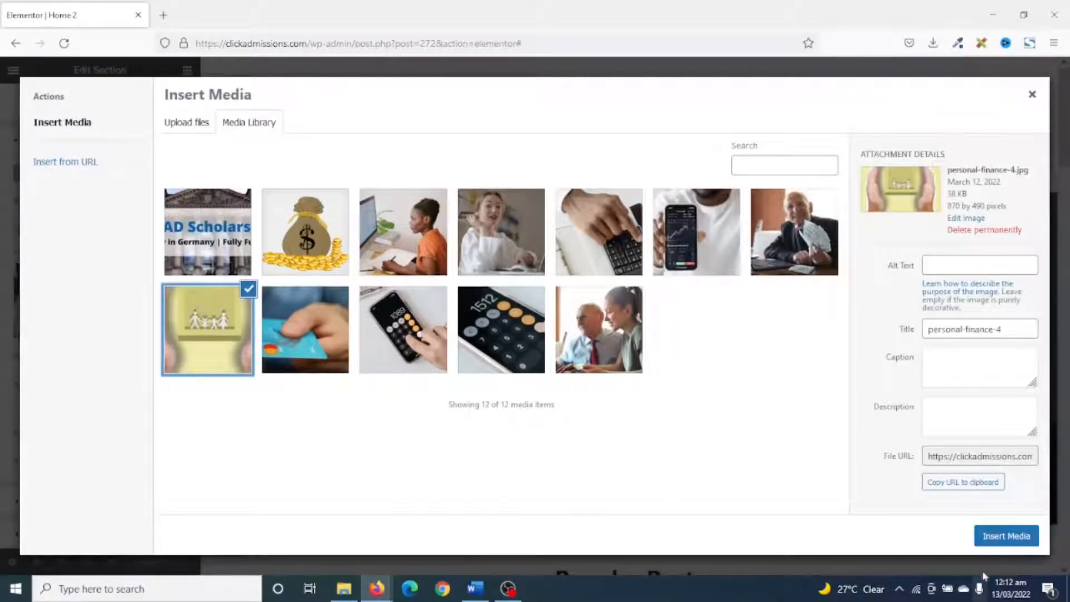
left_click(1001, 536)
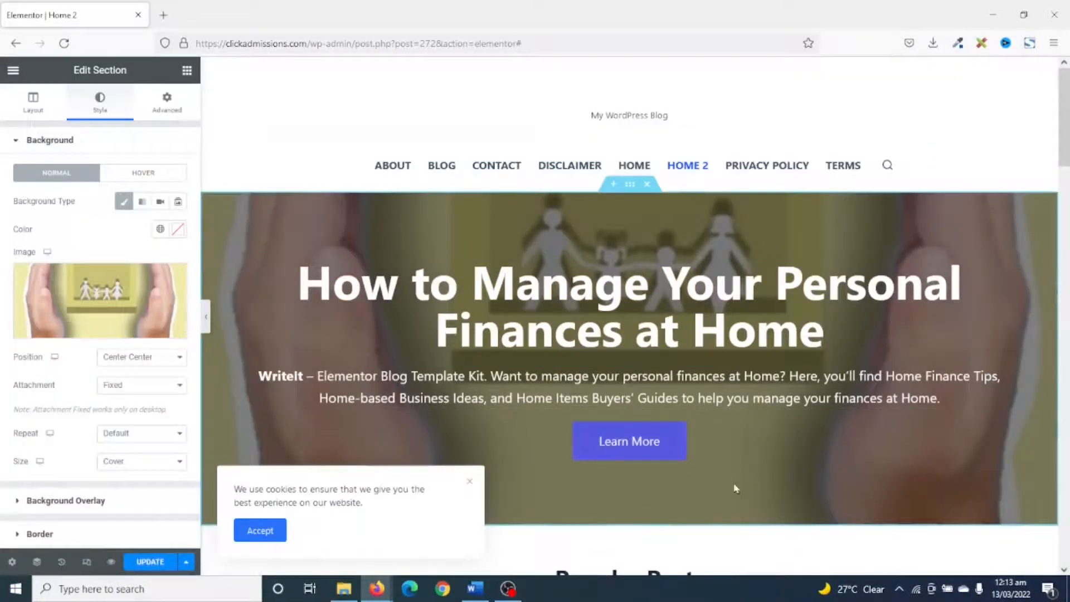
scroll(709, 540, "down", 3)
scroll(709, 540, "up", 3)
scroll(719, 437, "down", 5)
scroll(721, 436, "up", 5)
Set the hero section's background image back to Write-It.jpg, the picture of the woman at the computer.
left_click(87, 296)
left_click(406, 238)
left_click(1004, 536)
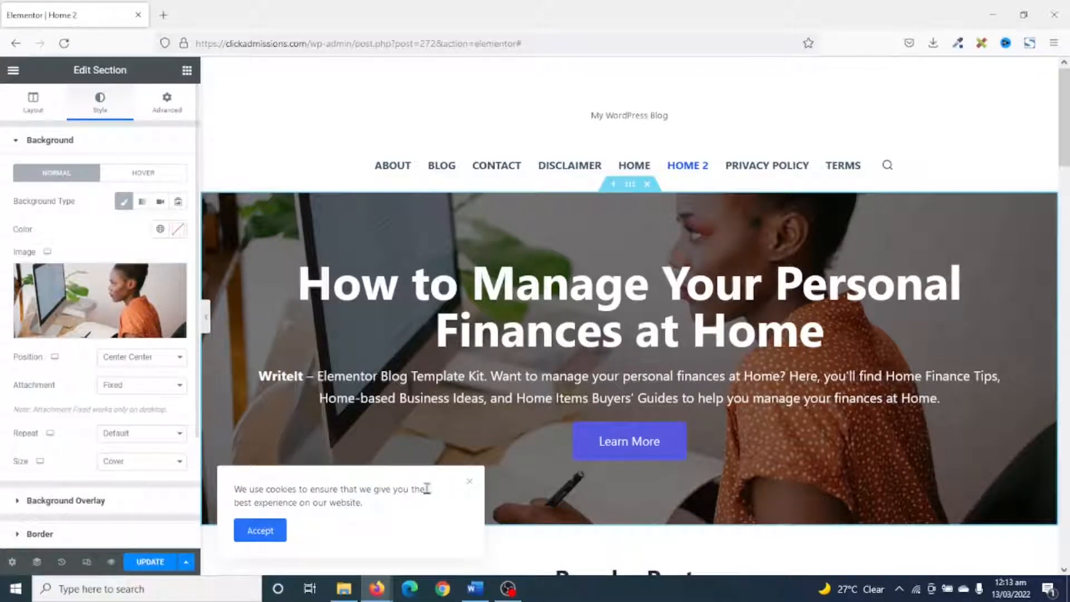
scroll(734, 518, "down", 3)
scroll(734, 518, "up", 3)
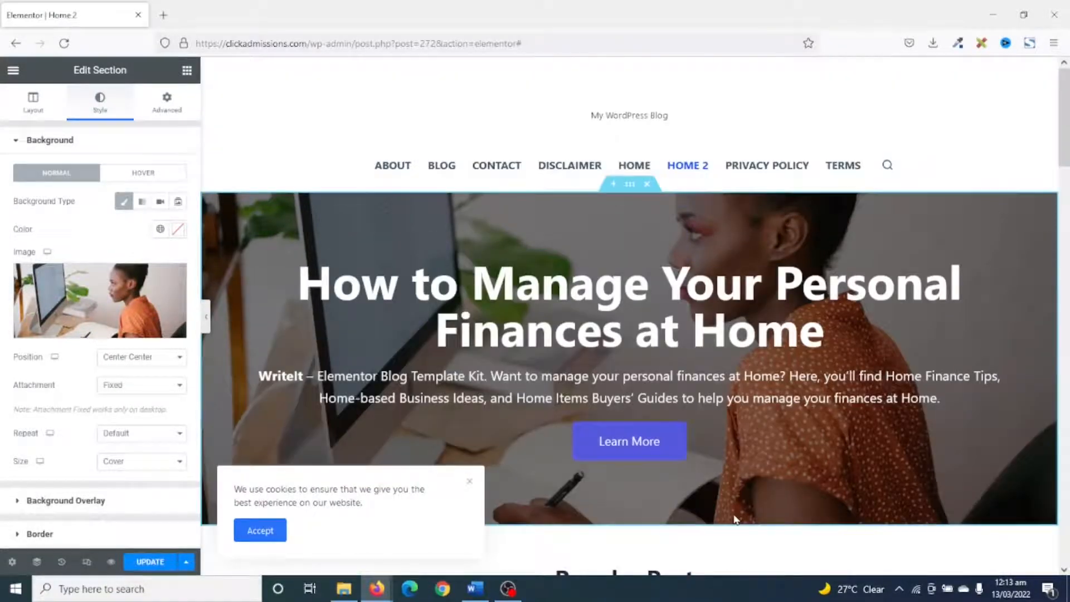
Replace the hero heading's text with "Scholarships, Admissions, & Study Guides".
left_click(591, 315)
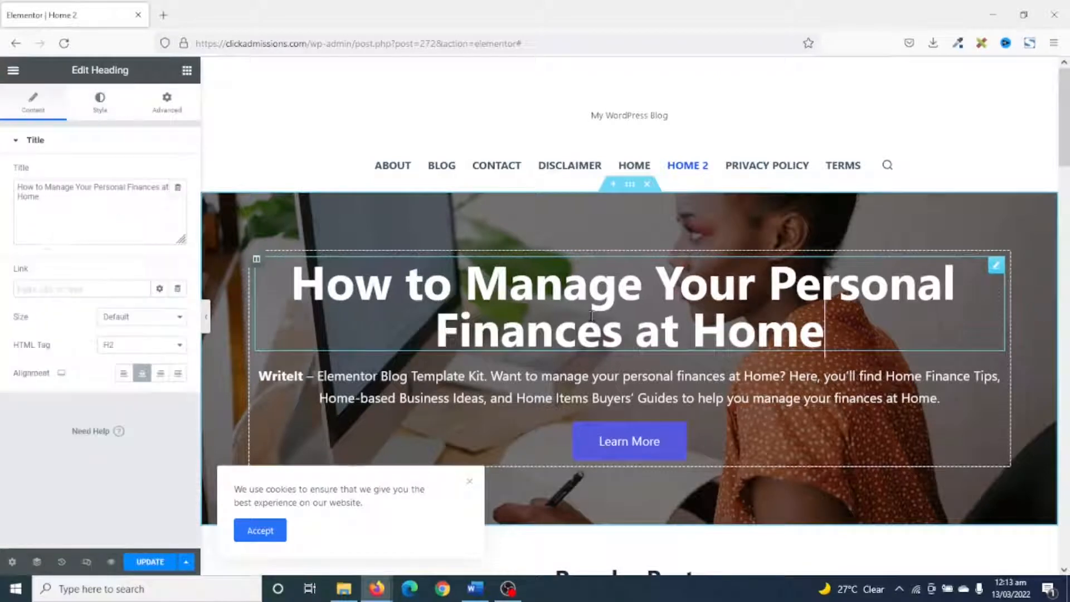
left_click_drag(41, 199, 2, 127)
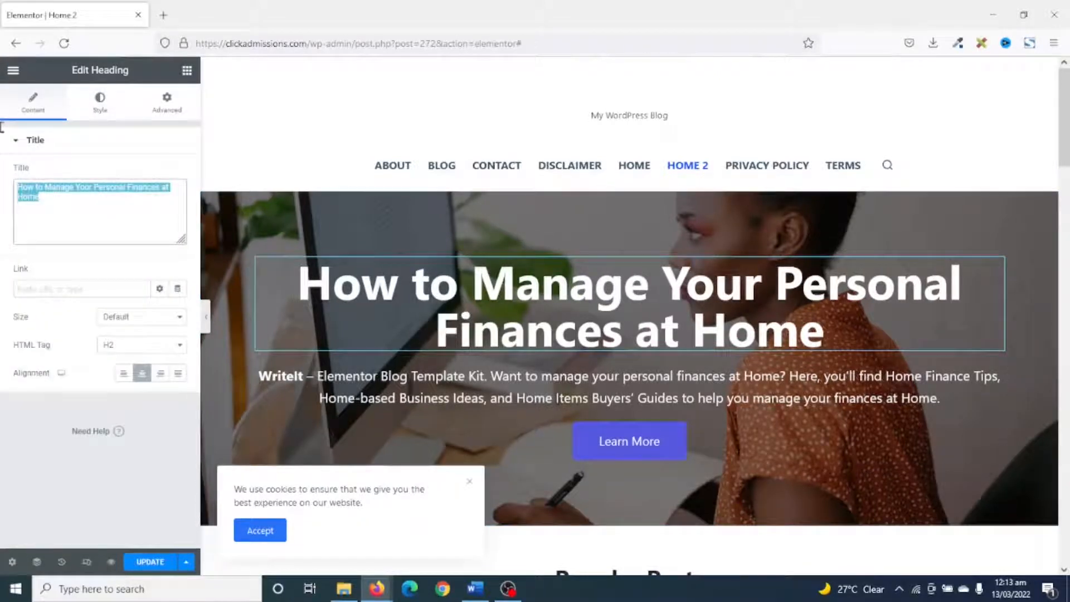
type("Scholarships, Admissions, & Study Guides")
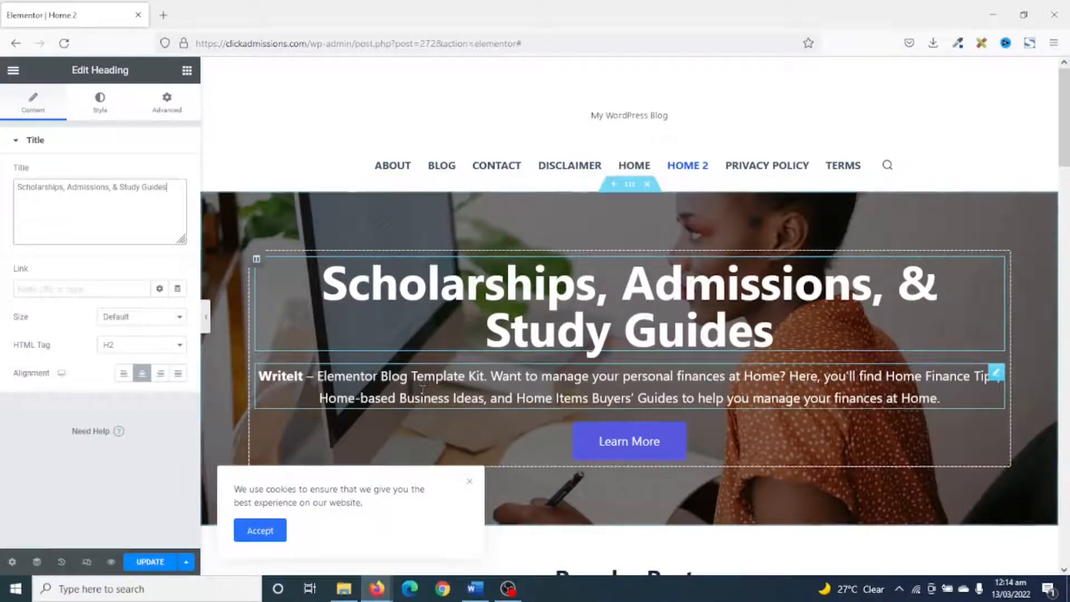
Replace the hero paragraph below the heading with "Get the Latest Tips on Scholarships, Admissions, & Study Guides".
left_click(453, 387)
left_click_drag(140, 365, 1, 136)
key("BackSpace")
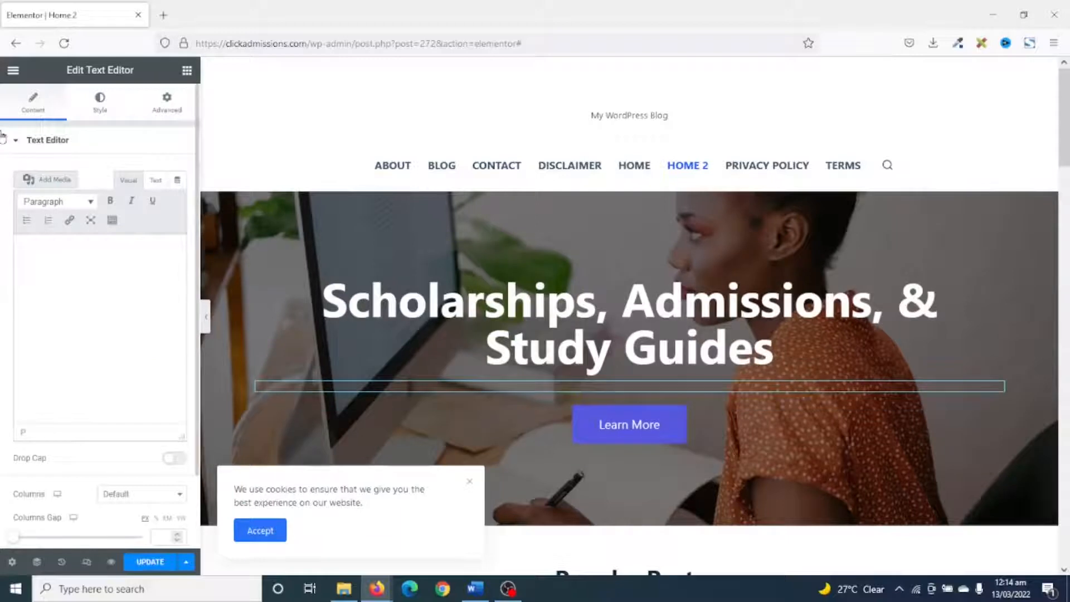
type("Get the Latest Tips on Scholarships, Admissions, & Study Guides")
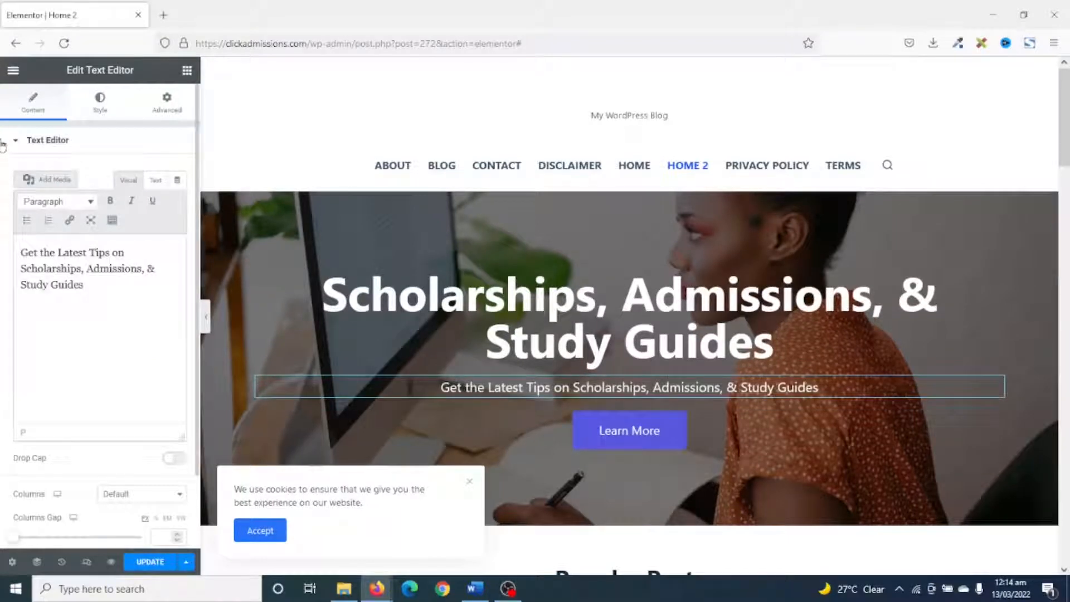
left_click(636, 442)
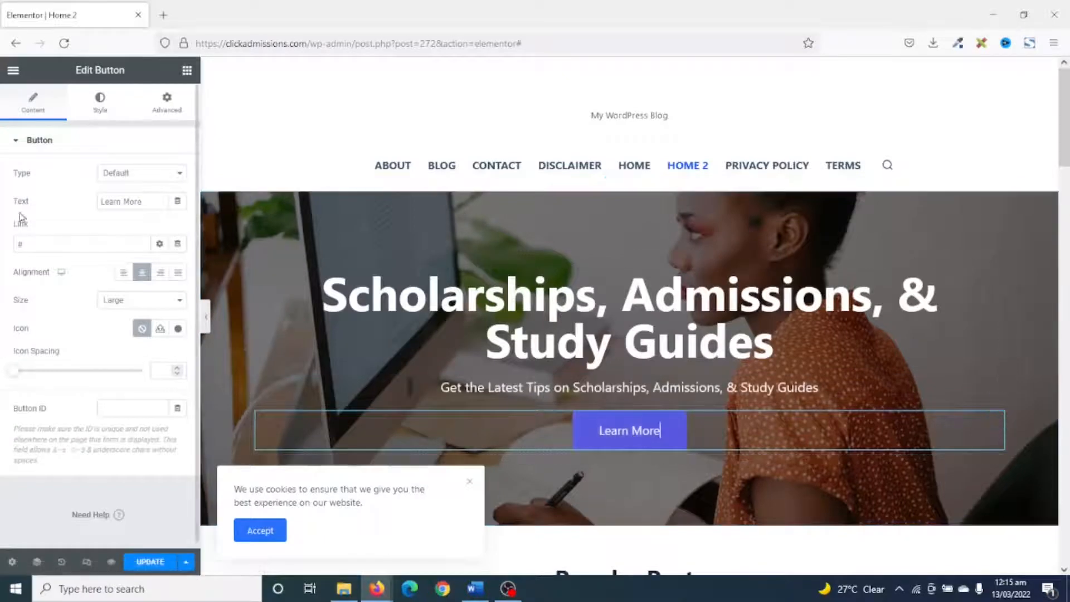
left_click_drag(24, 245, 3, 237)
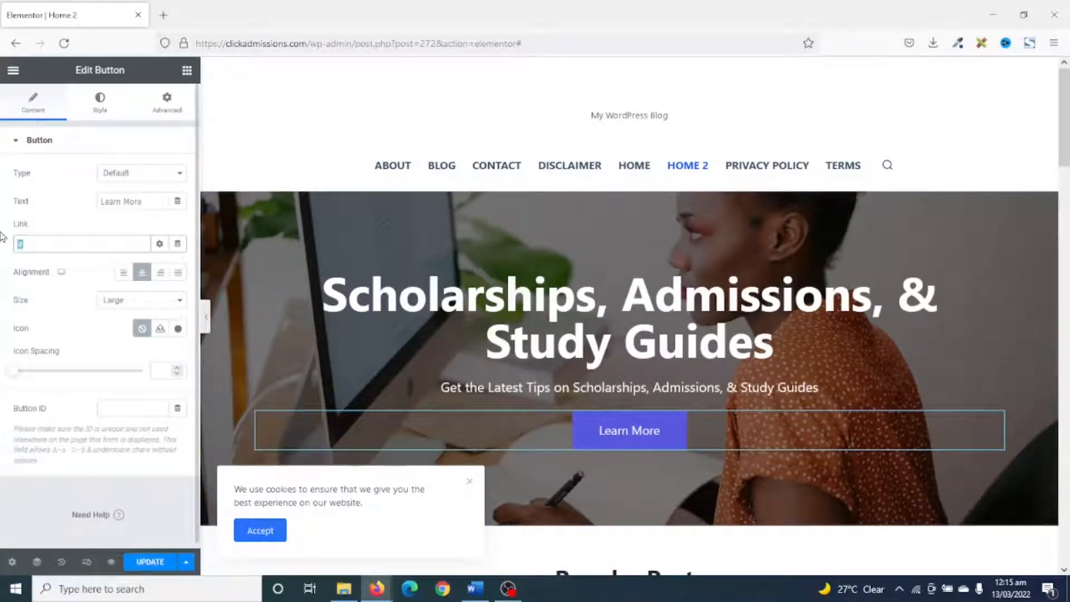
type("blog")
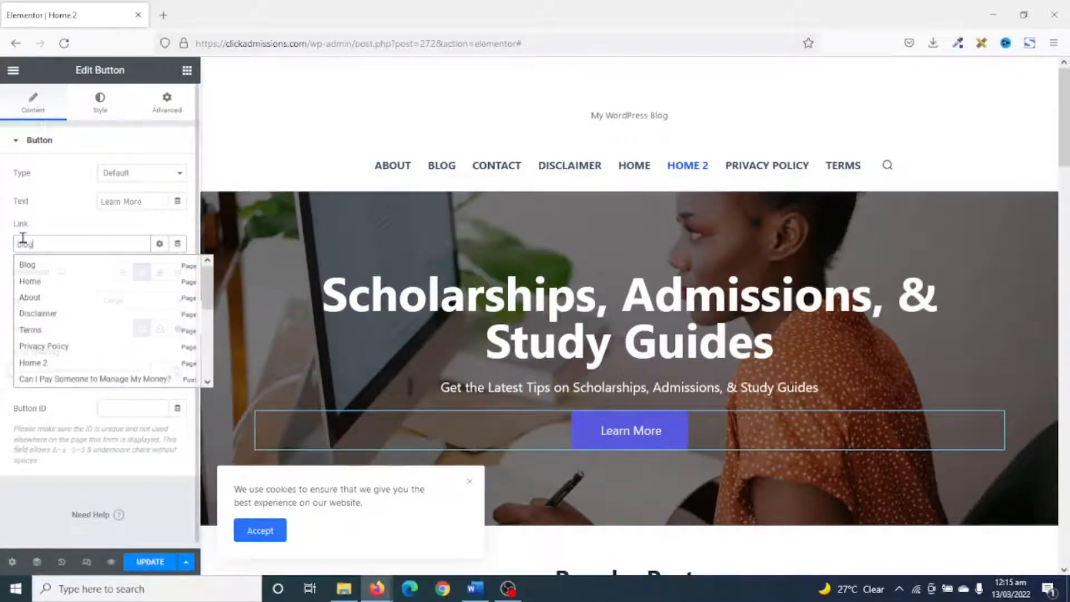
left_click(59, 272)
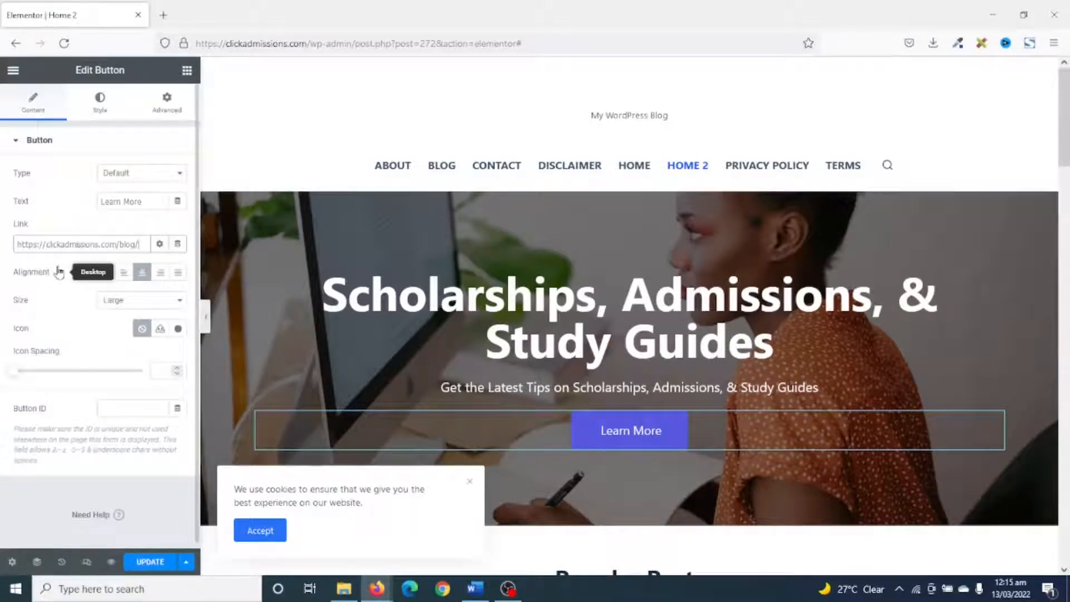
left_click_drag(158, 204, 41, 202)
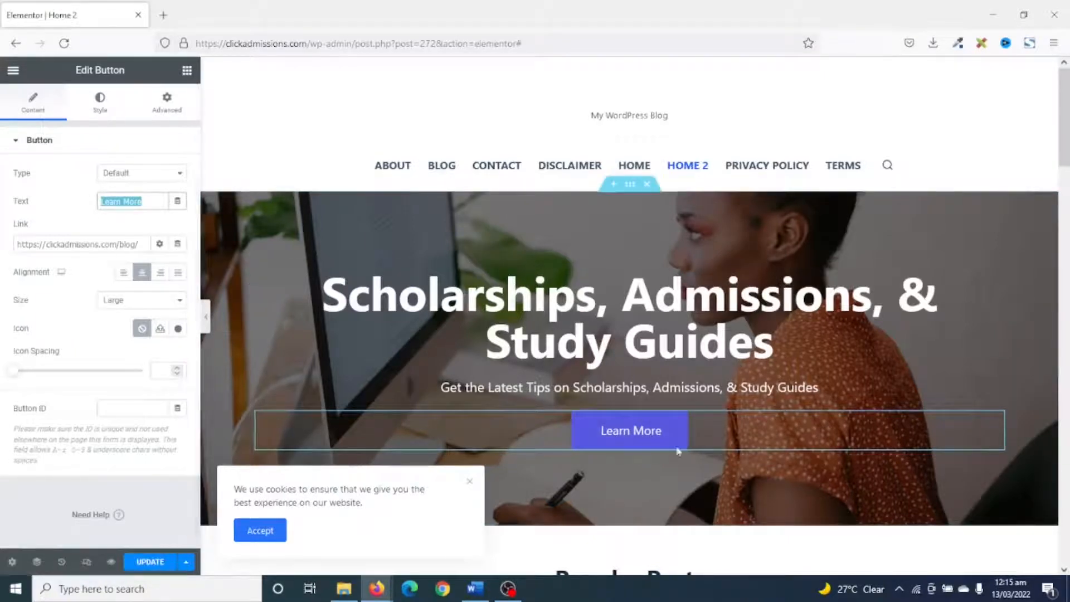
Try the Classic, Modern and Cards skins on the Popular Posts blog widget and set it back to On Side.
scroll(683, 388, "down", 6)
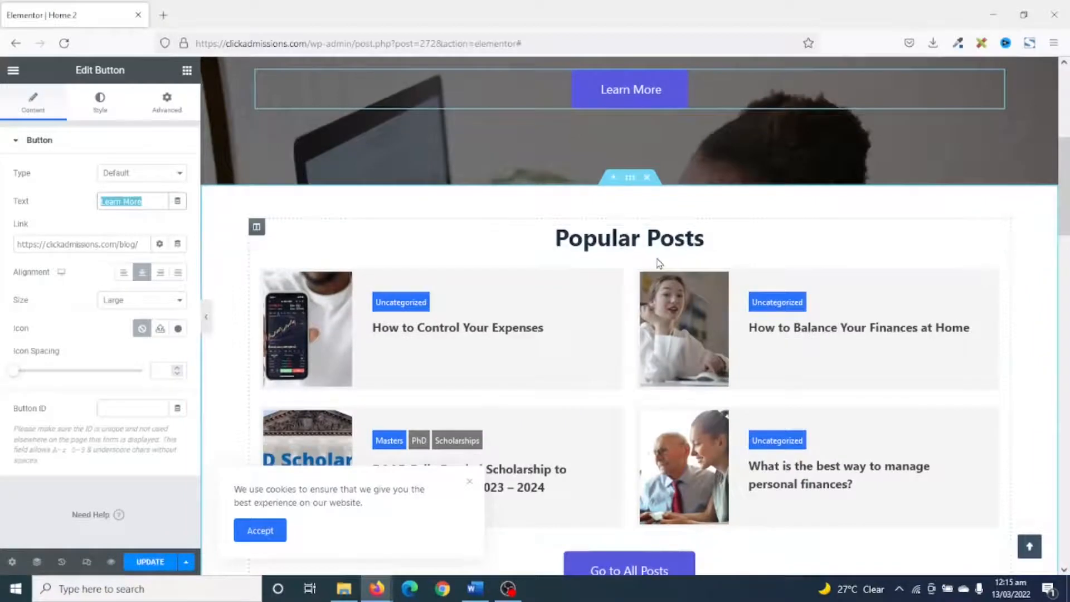
scroll(628, 233, "down", 1)
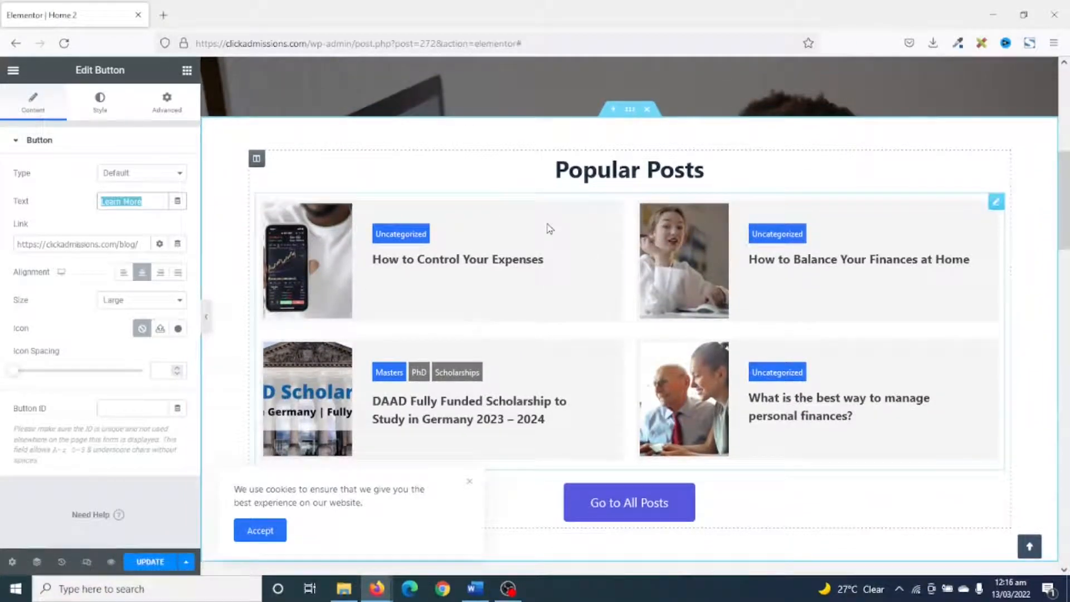
left_click(995, 203)
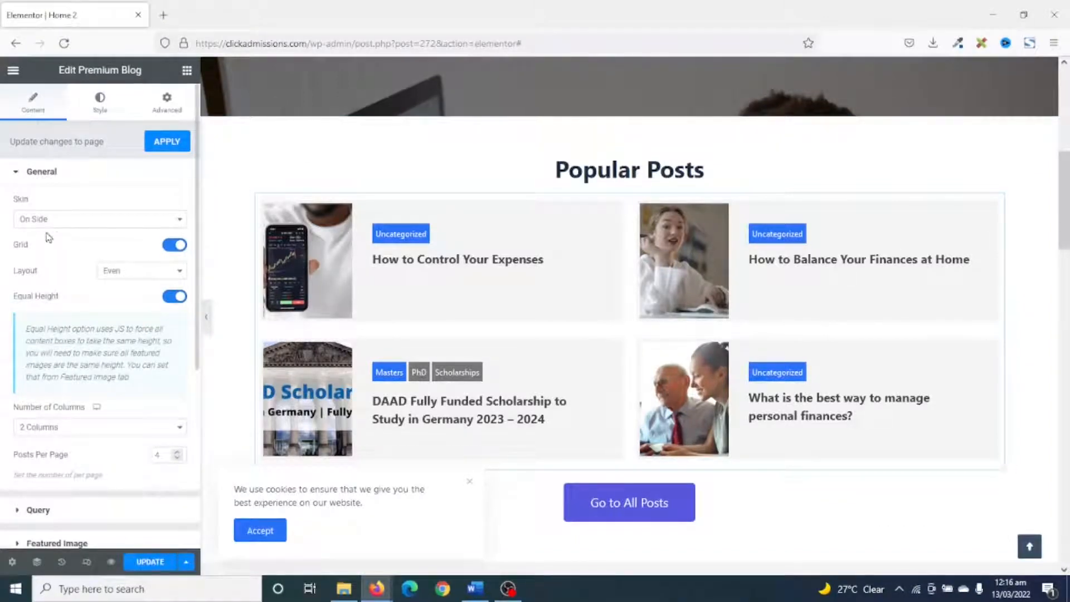
left_click(58, 221)
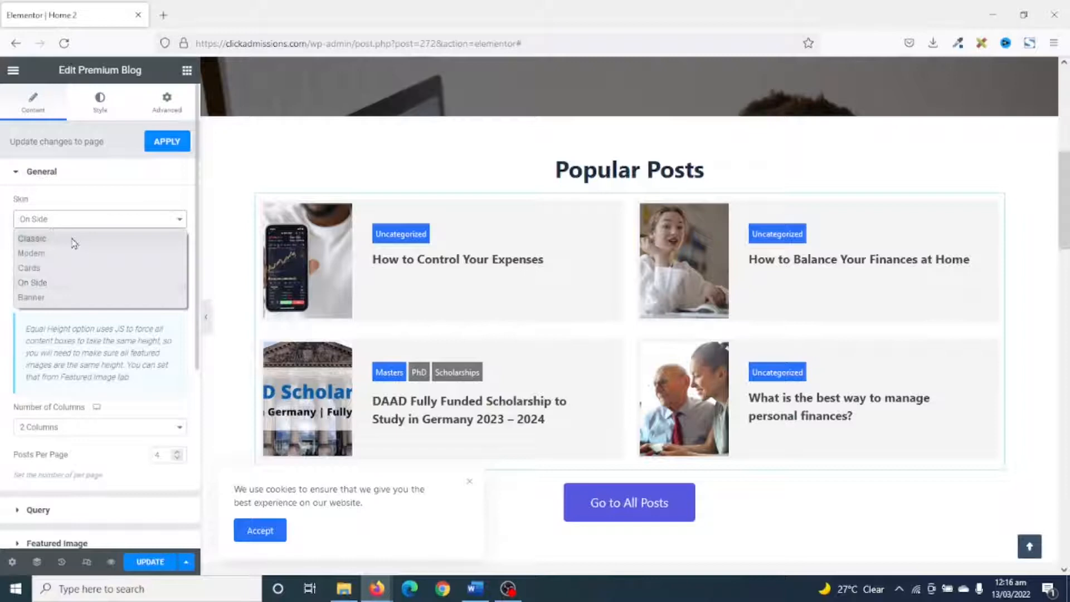
left_click(52, 239)
left_click(66, 219)
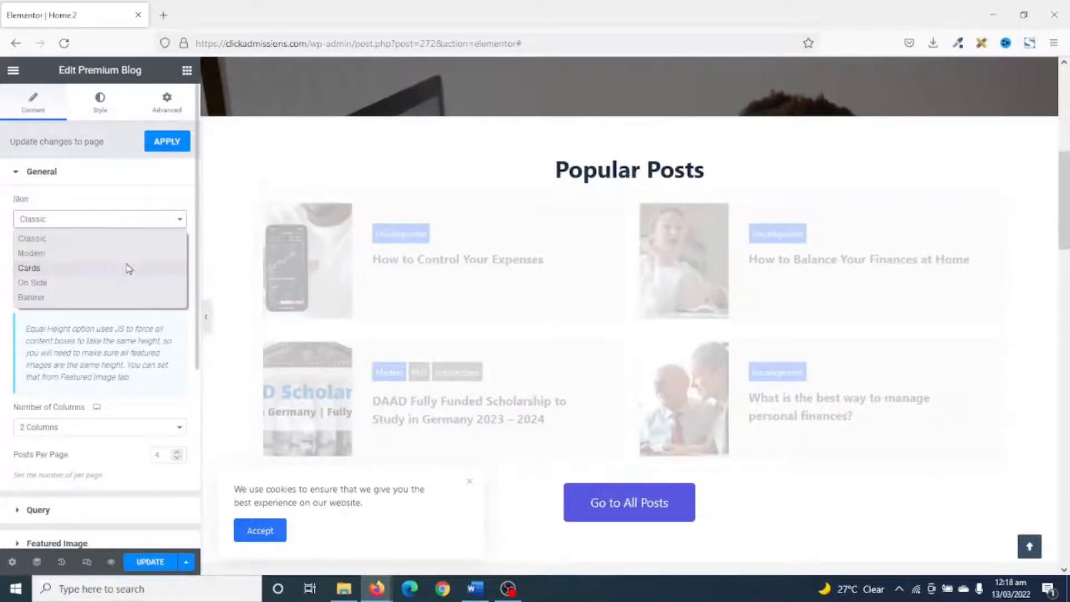
left_click(84, 255)
left_click(78, 217)
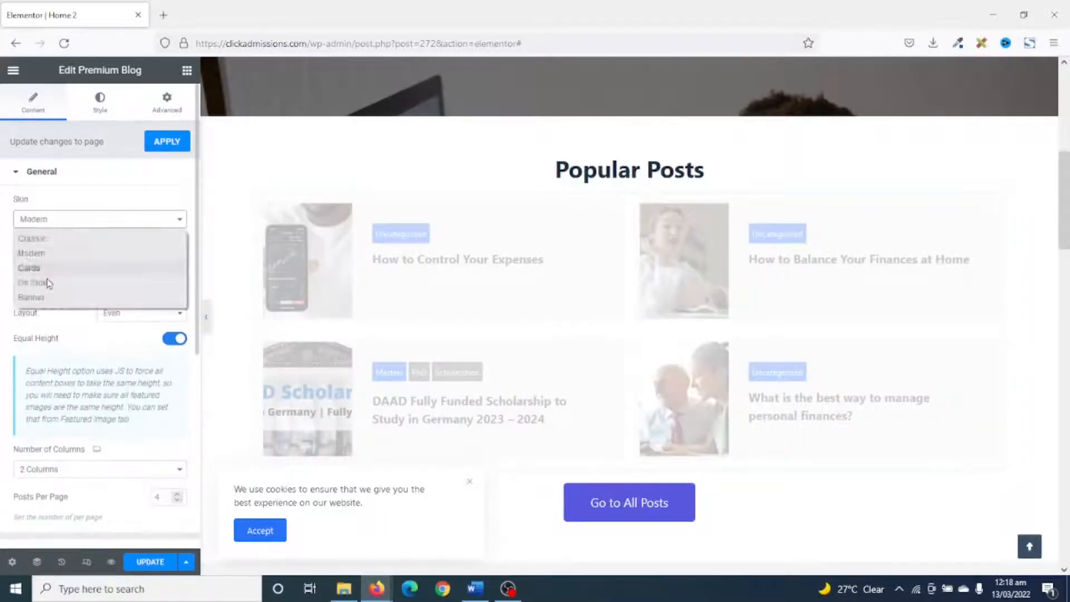
left_click(51, 272)
left_click(72, 222)
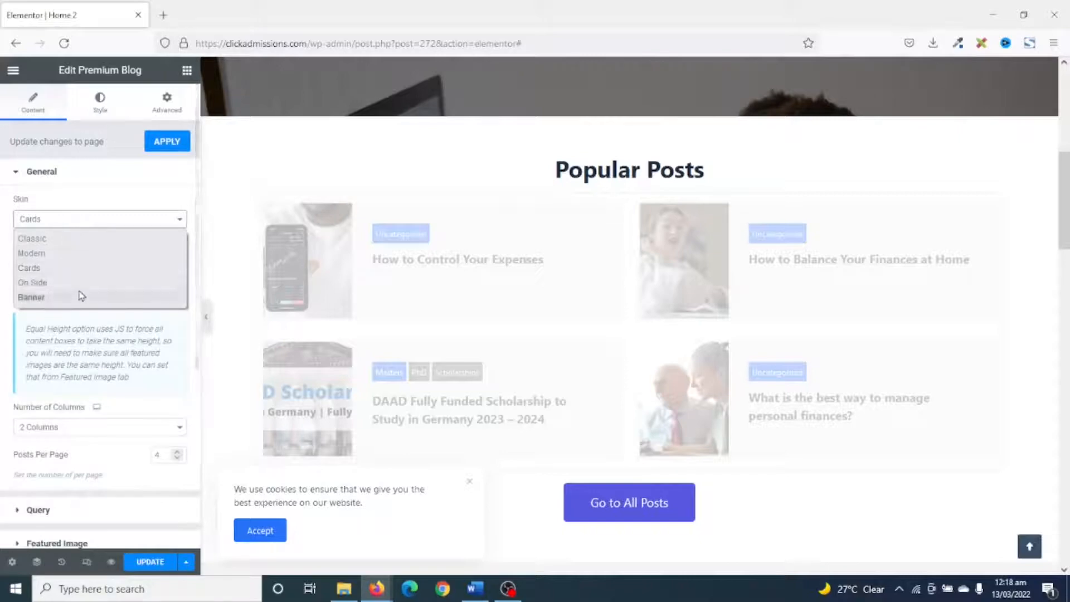
left_click(67, 283)
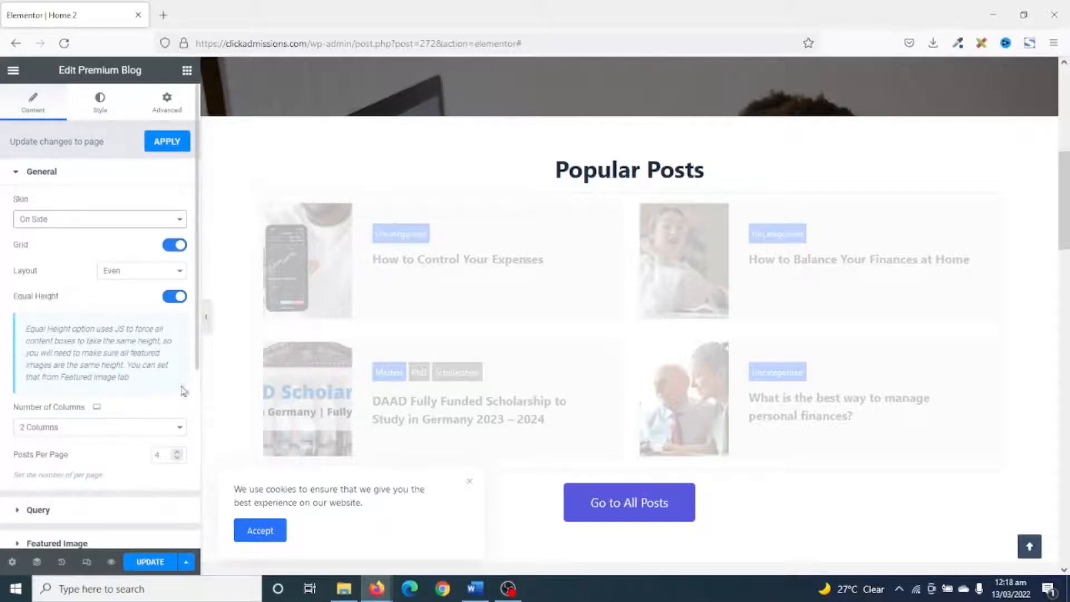
Review the Popular Posts widget's column choices and its Query settings, including the Order By options.
left_click(121, 426)
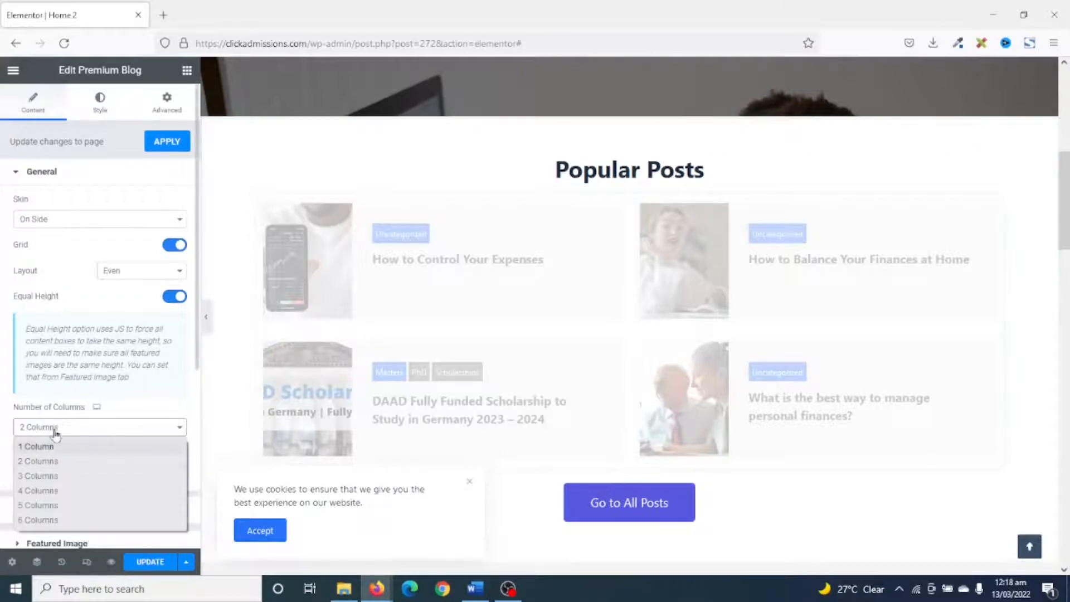
left_click(94, 430)
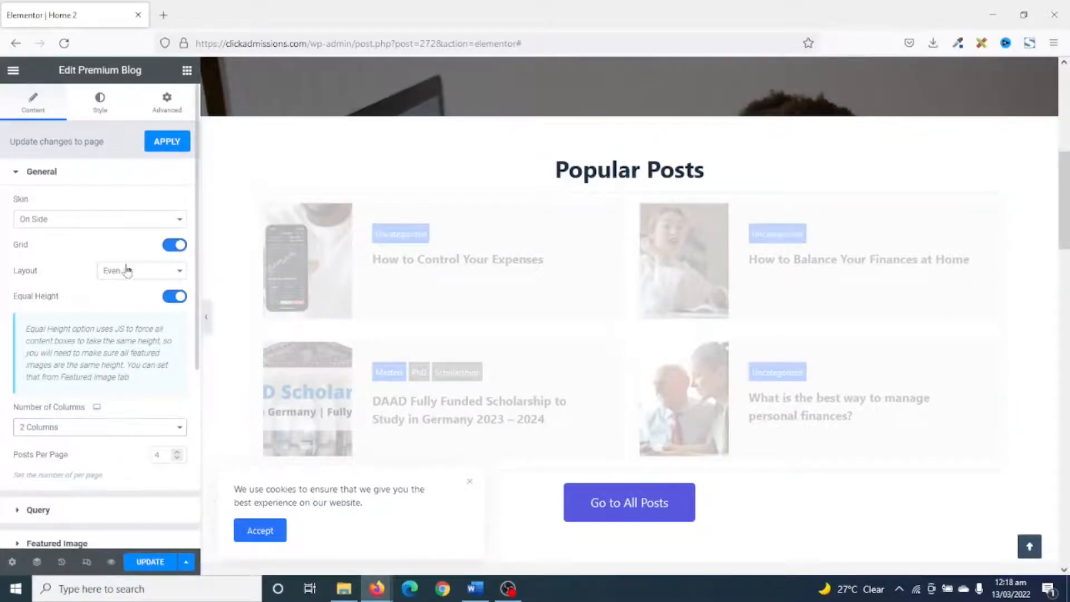
left_click(36, 511)
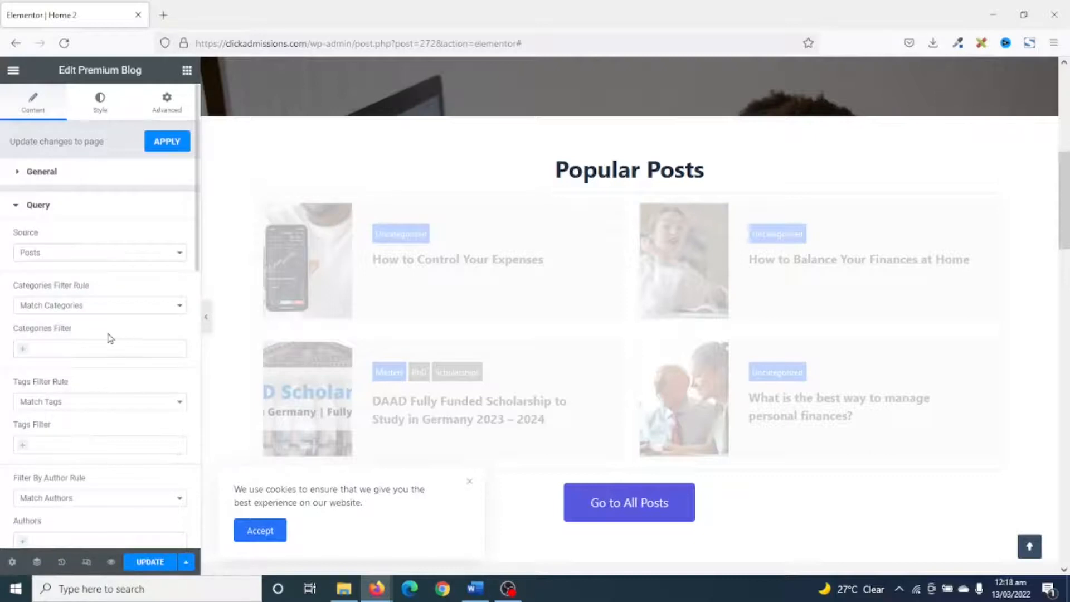
scroll(110, 338, "down", 10)
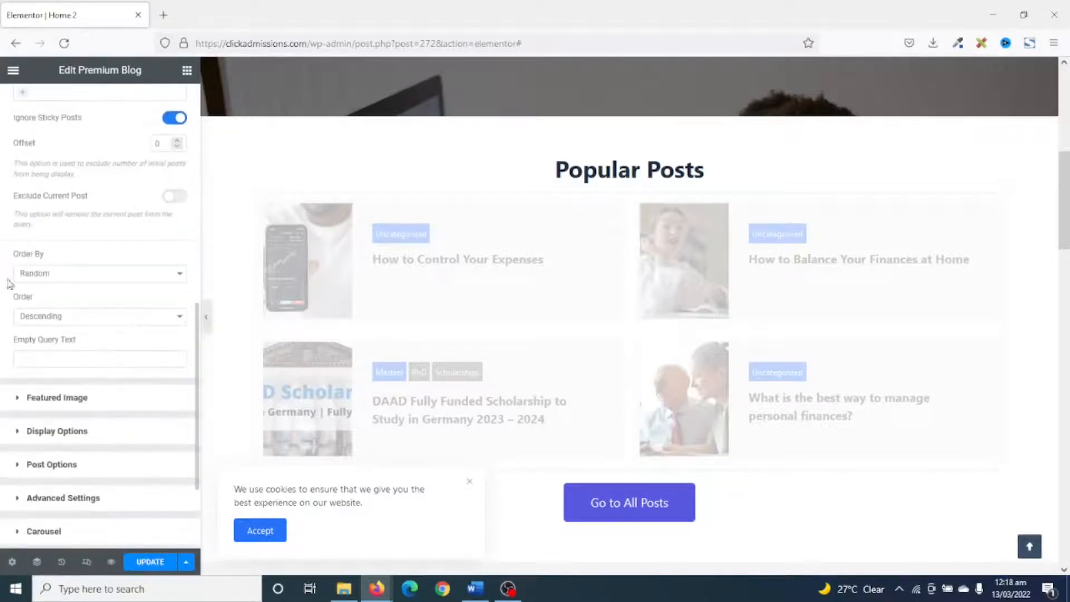
left_click(69, 276)
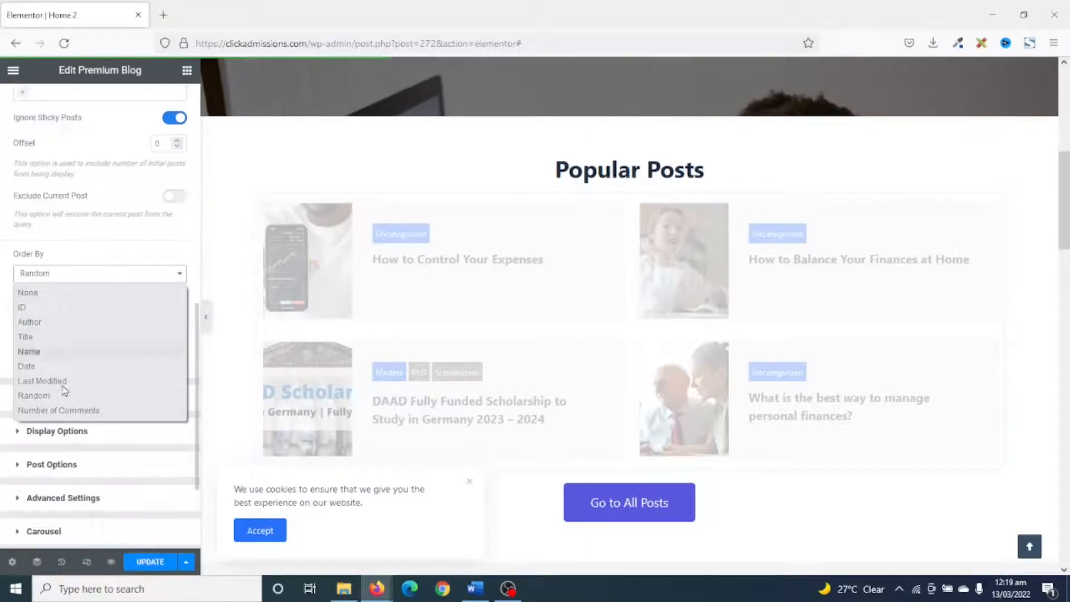
left_click(39, 397)
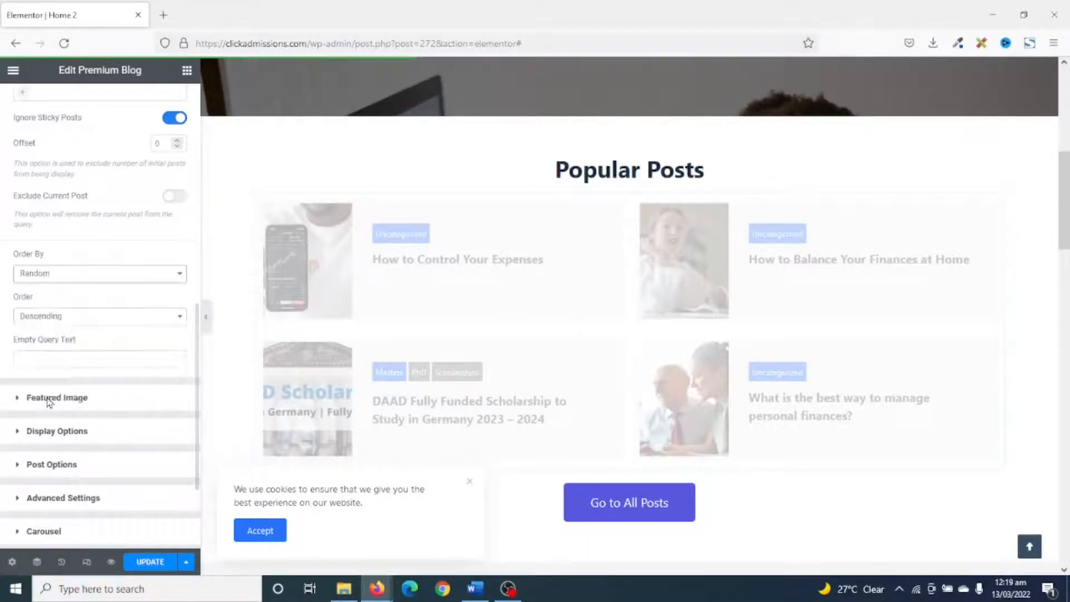
scroll(54, 401, "down", 3)
scroll(54, 400, "up", 6)
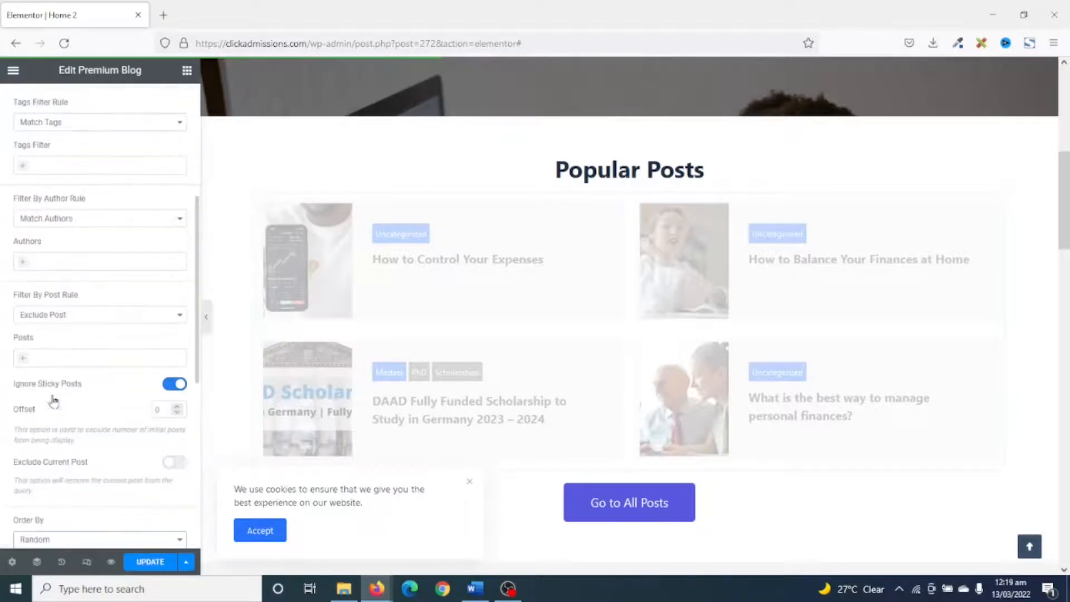
scroll(69, 327, "down", 6)
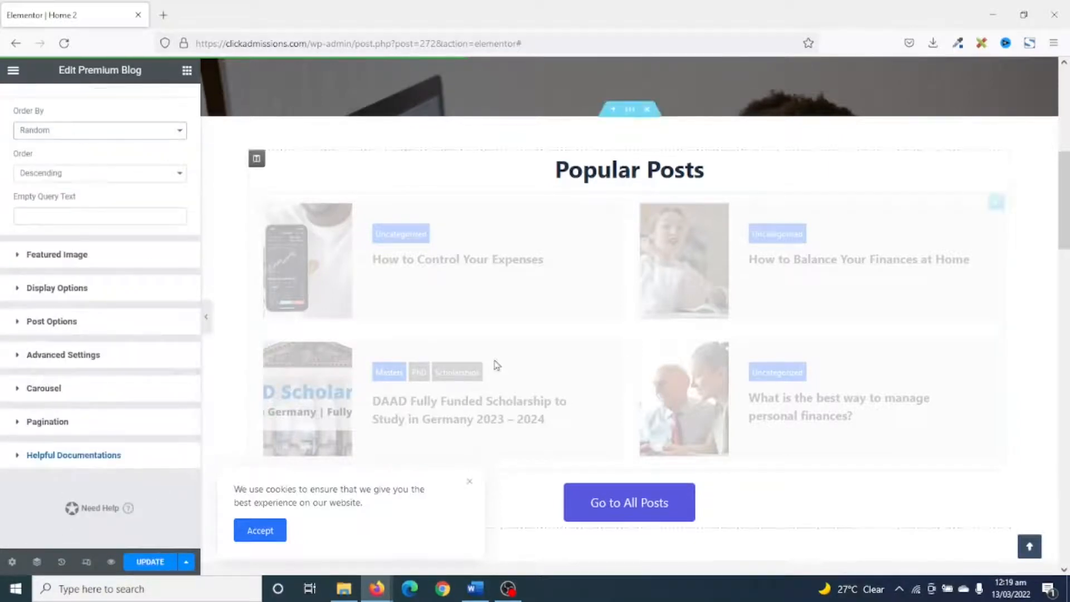
scroll(602, 276, "down", 3)
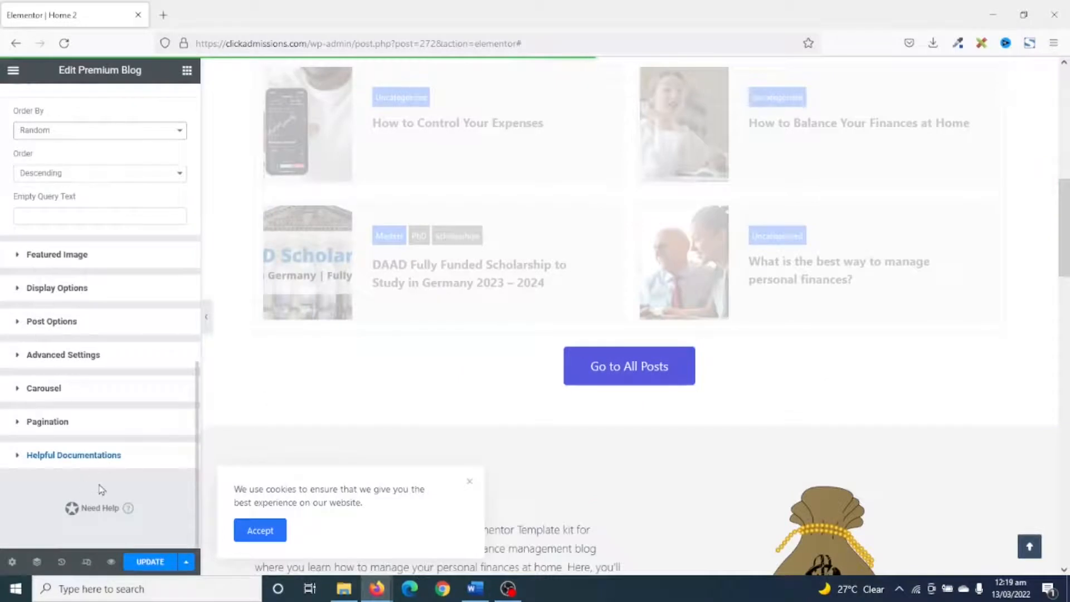
left_click(603, 372)
left_click(69, 245)
type("https://clickadmissions.com/blog/")
Replace the About section's text with two paragraphs describing Click Admissions as a scholarship platform for students from developing countries.
scroll(491, 374, "down", 6)
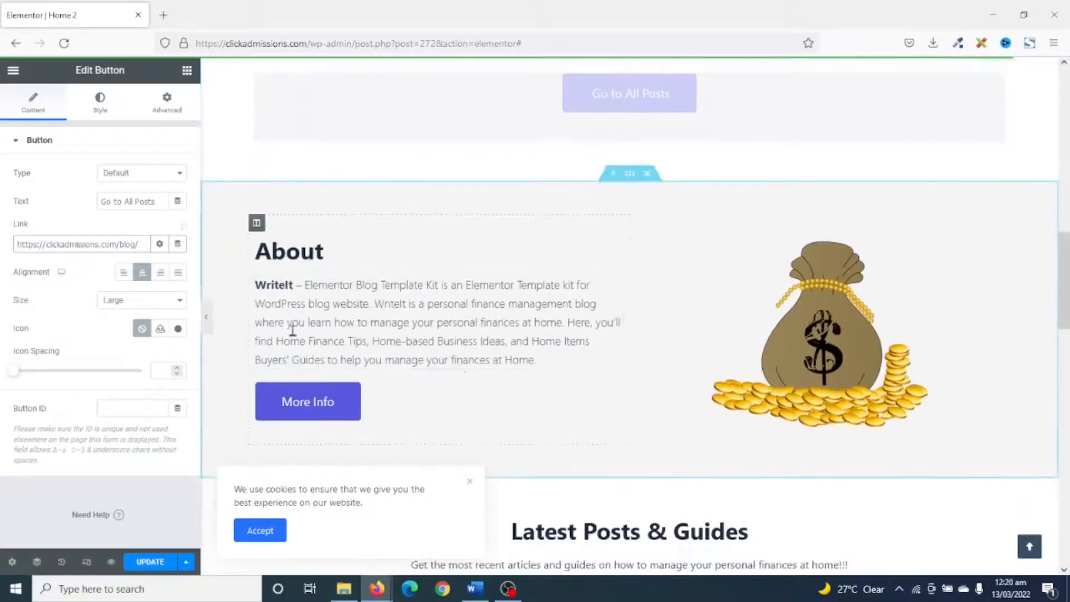
left_click(406, 301)
scroll(162, 409, "down", 2)
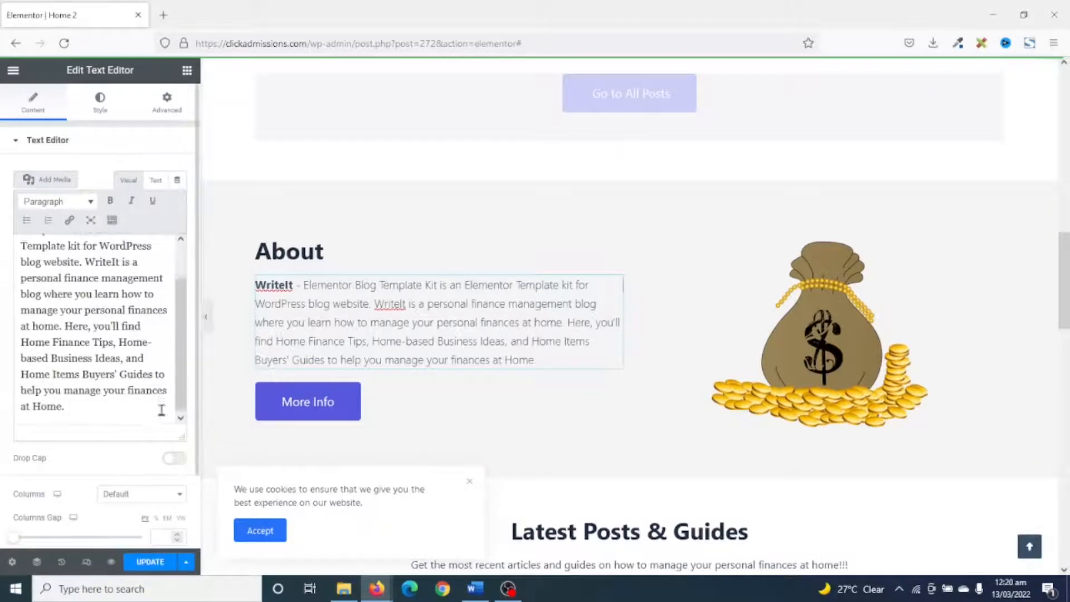
left_click_drag(57, 414, 25, 236)
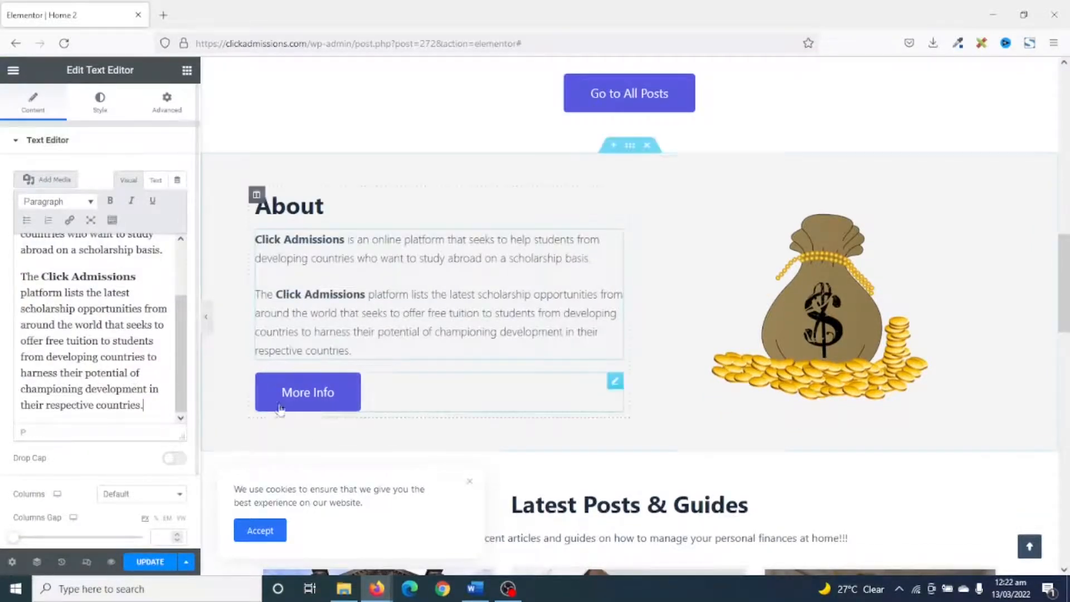
left_click(306, 403)
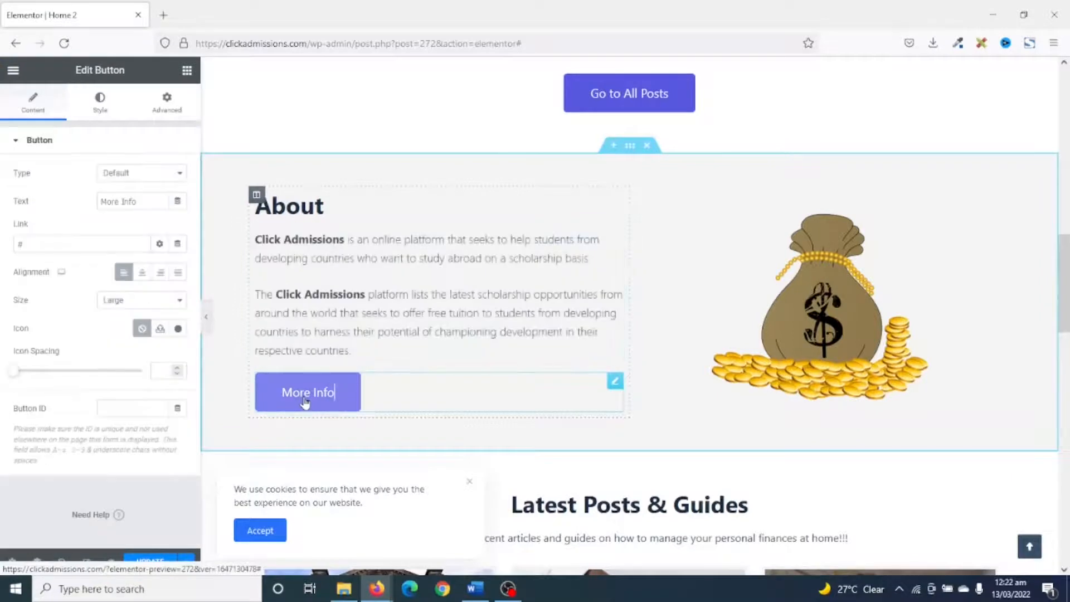
left_click(34, 240)
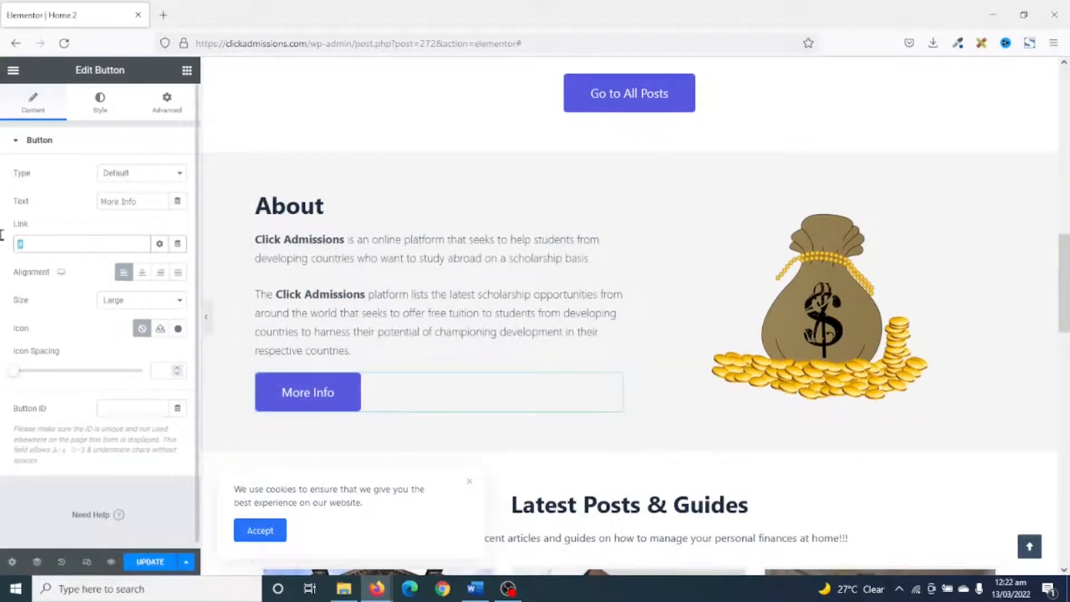
type("about")
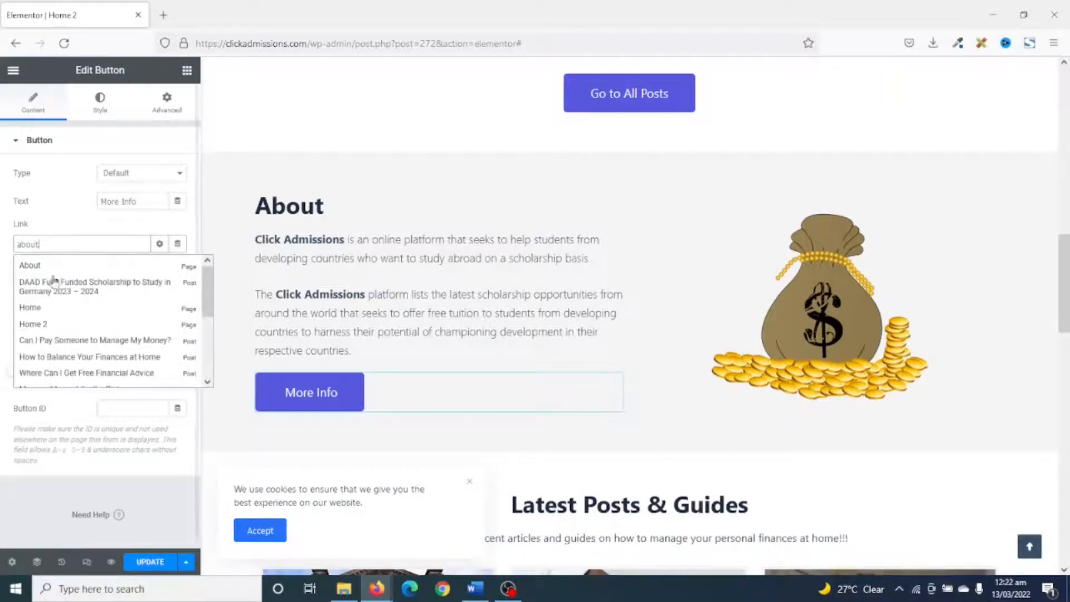
left_click(53, 267)
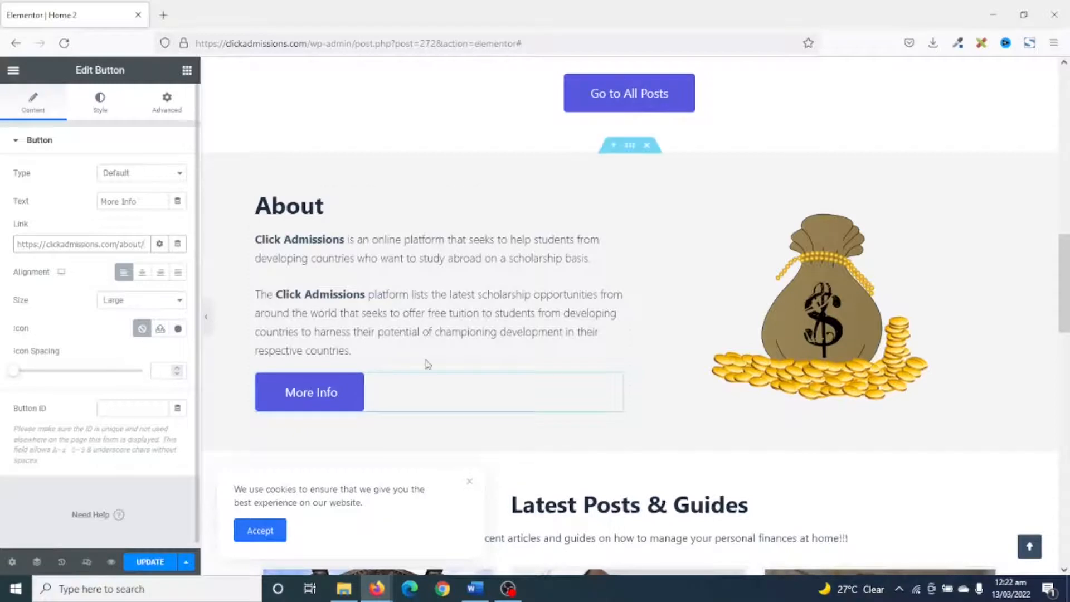
Upload the "click admissions" picture from the click admissions folder as a replacement for the About section's money bag image.
left_click(827, 260)
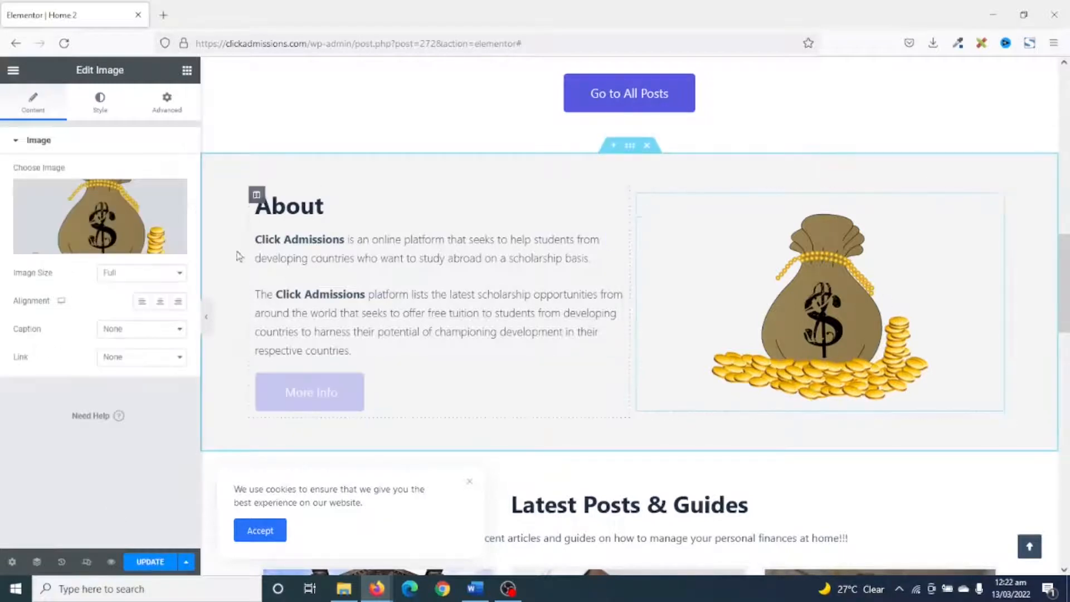
left_click(89, 226)
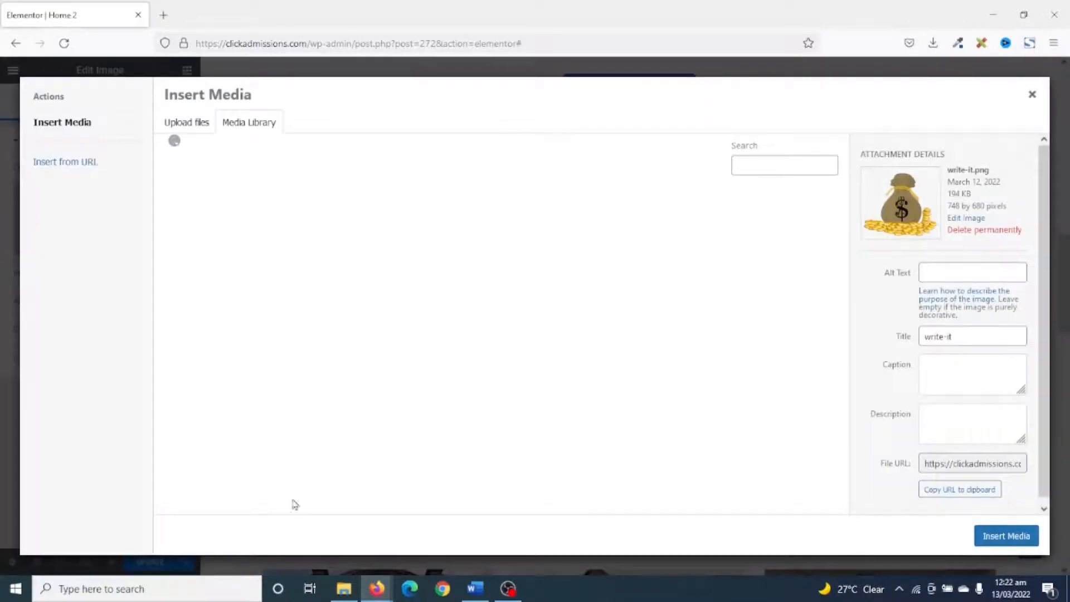
left_click(342, 589)
left_click_drag(644, 294, 266, 324)
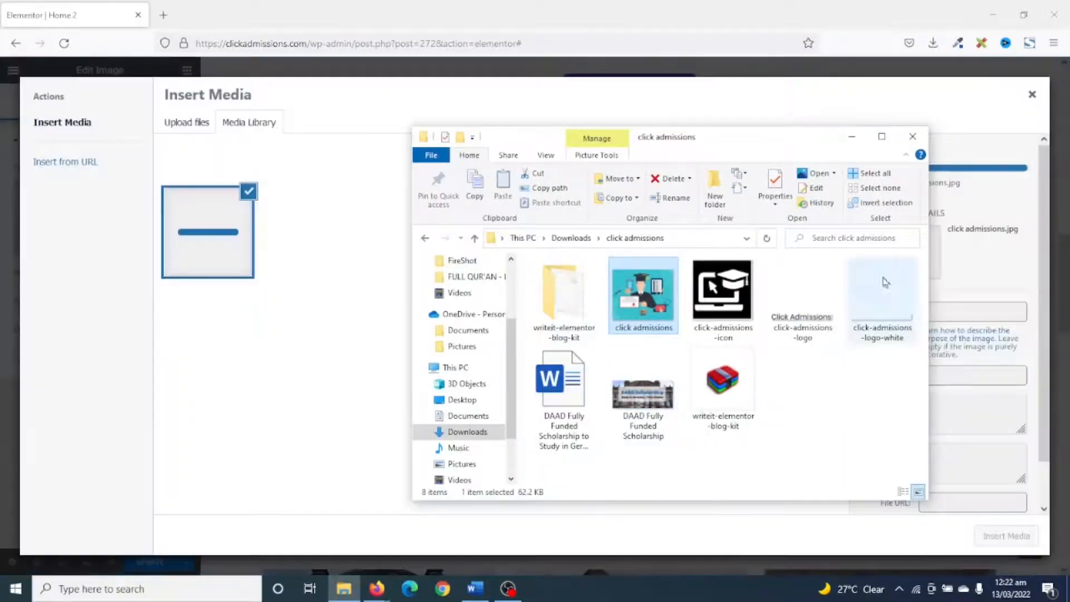
left_click(852, 137)
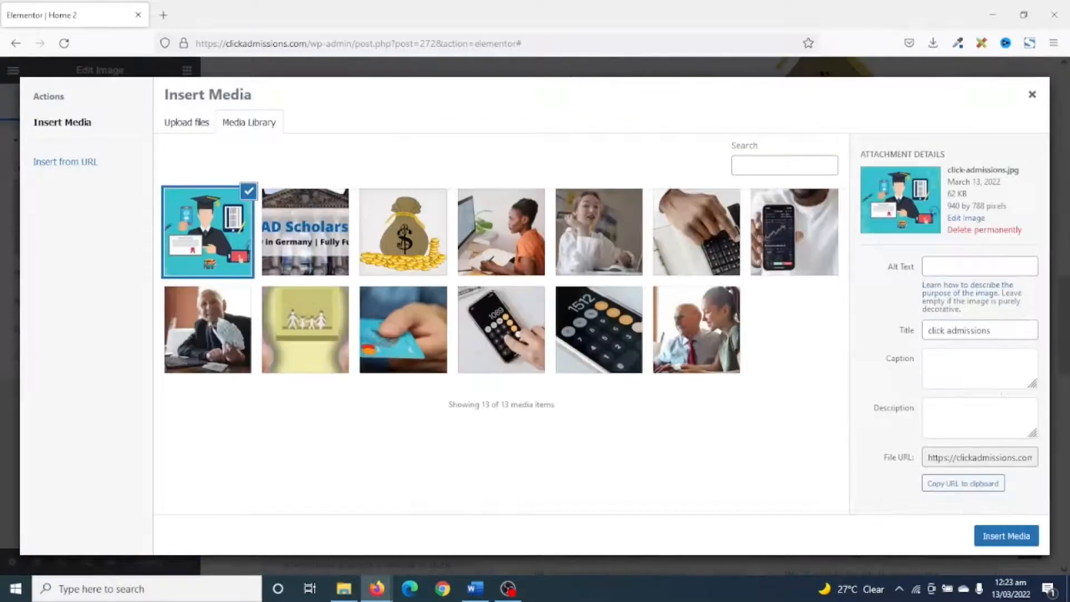
Set the uploaded picture's title and alt text to "Click Admissions" and insert it into the About section.
left_click(956, 265)
left_click(929, 332)
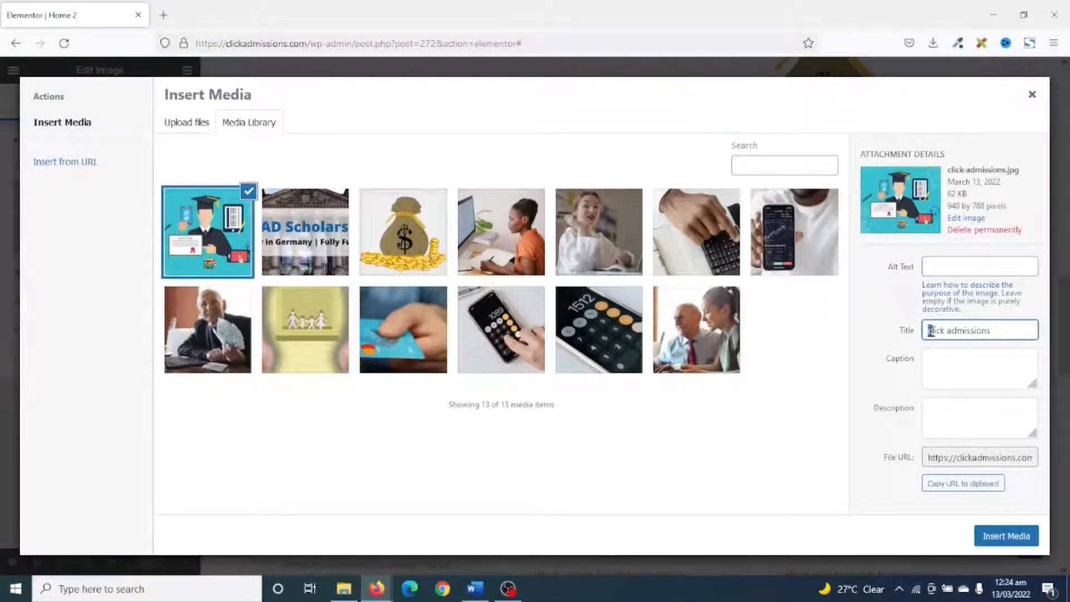
triple_click(951, 330)
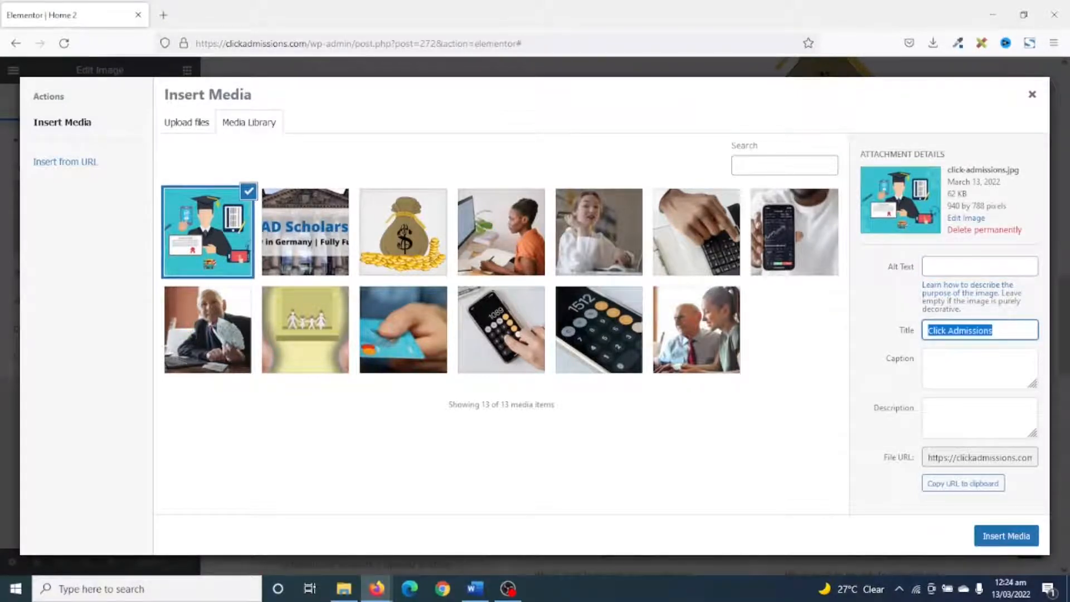
left_click(981, 263)
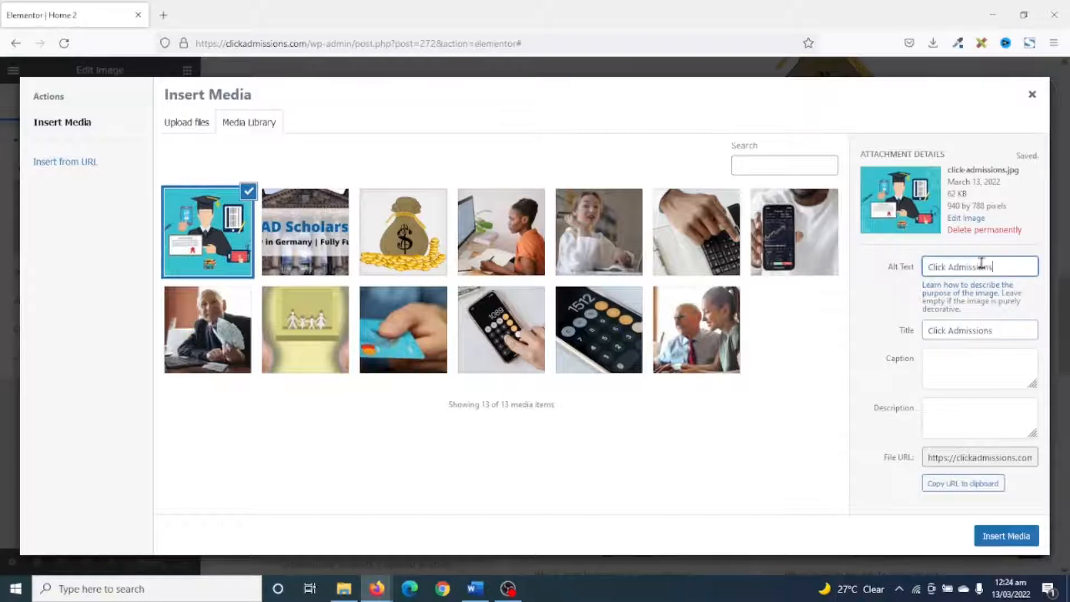
left_click(1006, 537)
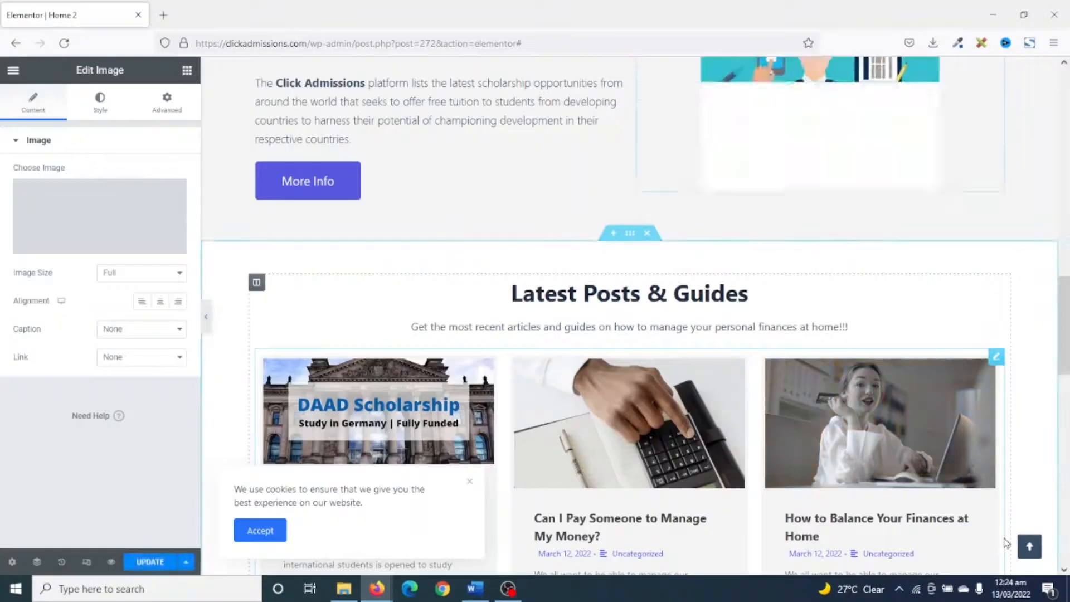
scroll(1006, 544, "up", 3)
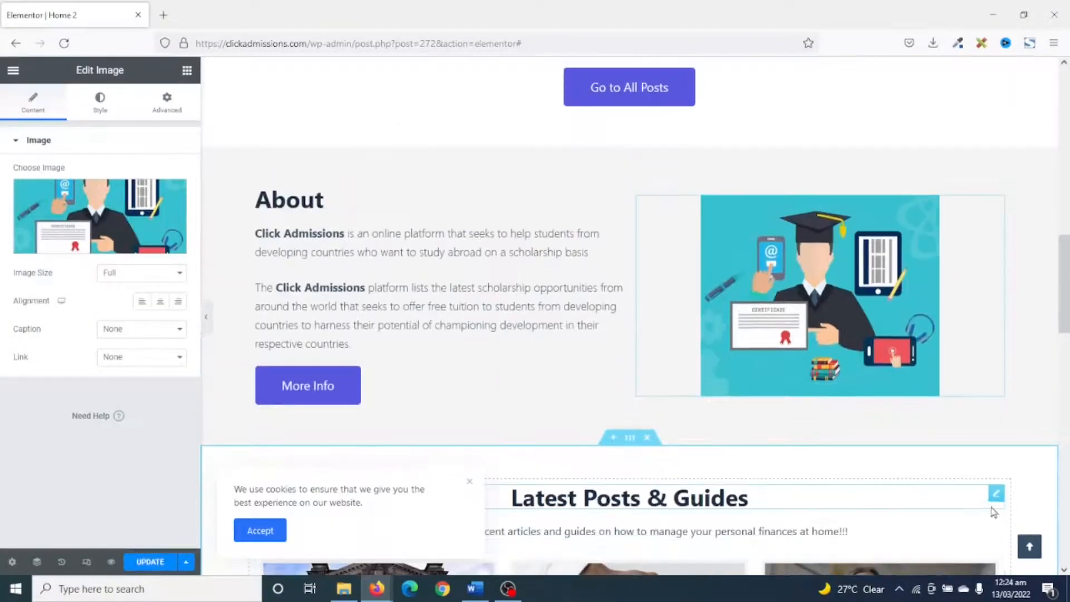
Examine the posts shown in the Latest Posts & Guides and Popular Posts sections and the latest posts grid's settings.
scroll(994, 489, "down", 5)
scroll(937, 434, "up", 6)
scroll(936, 368, "down", 5)
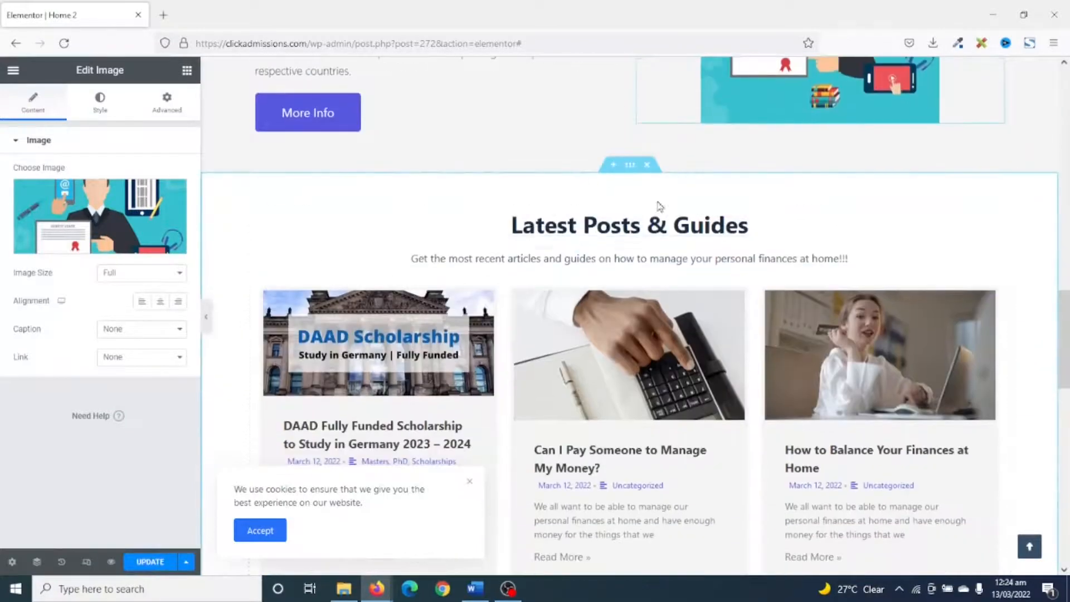
scroll(693, 233, "down", 3)
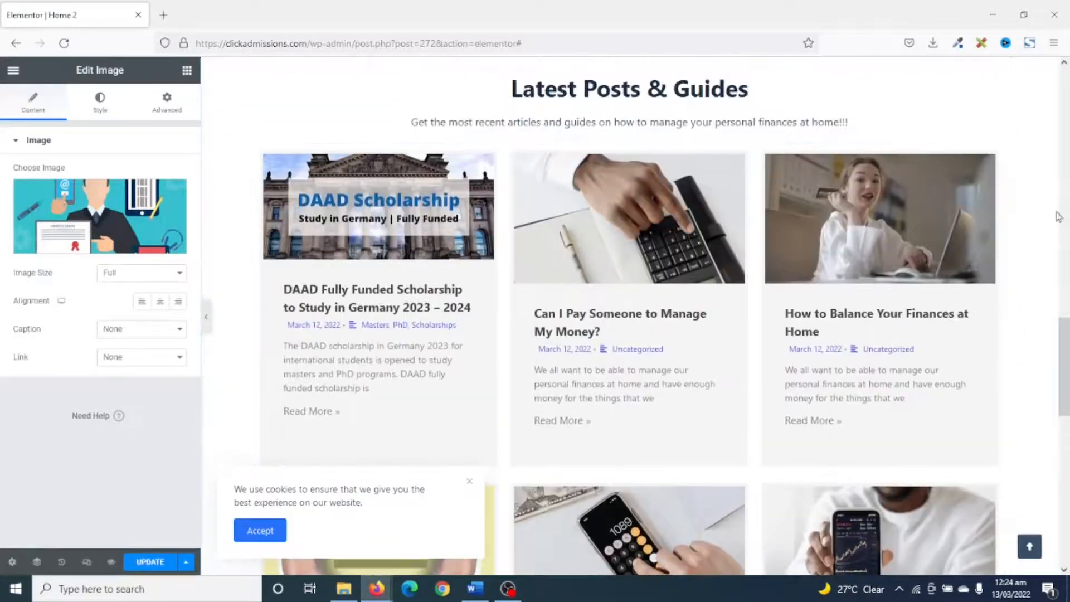
left_click(987, 169)
scroll(702, 261, "up", 10)
scroll(684, 260, "down", 3)
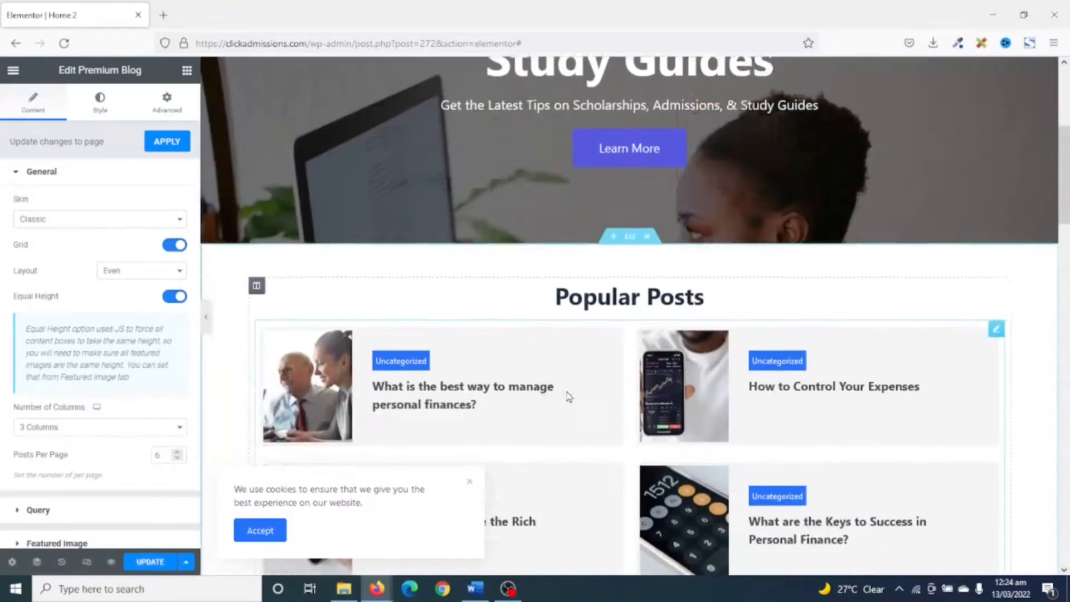
scroll(735, 374, "down", 15)
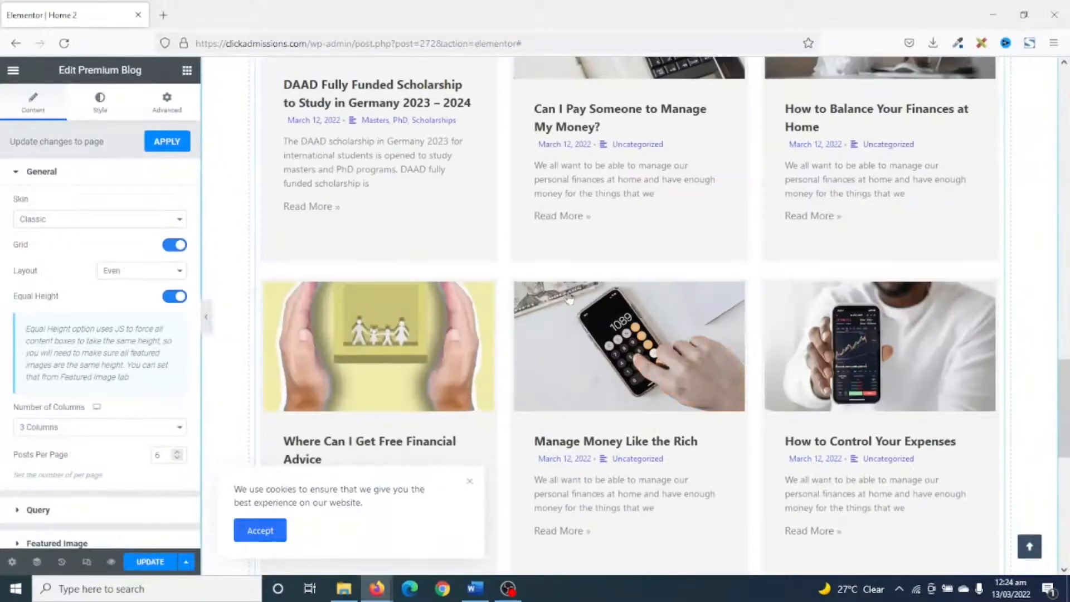
scroll(77, 430, "down", 5)
scroll(77, 430, "up", 5)
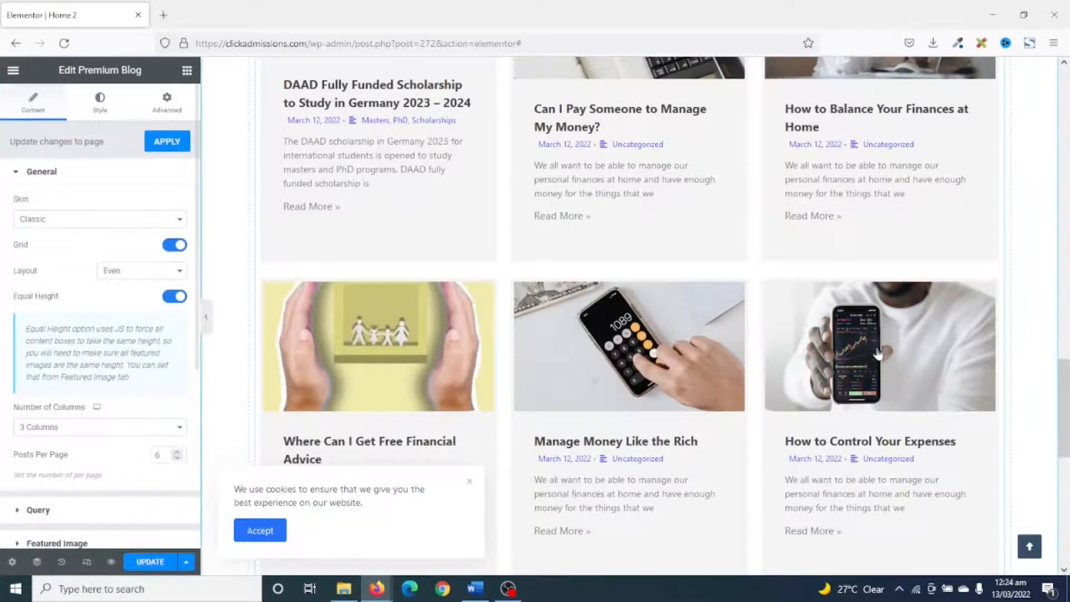
scroll(757, 321, "up", 15)
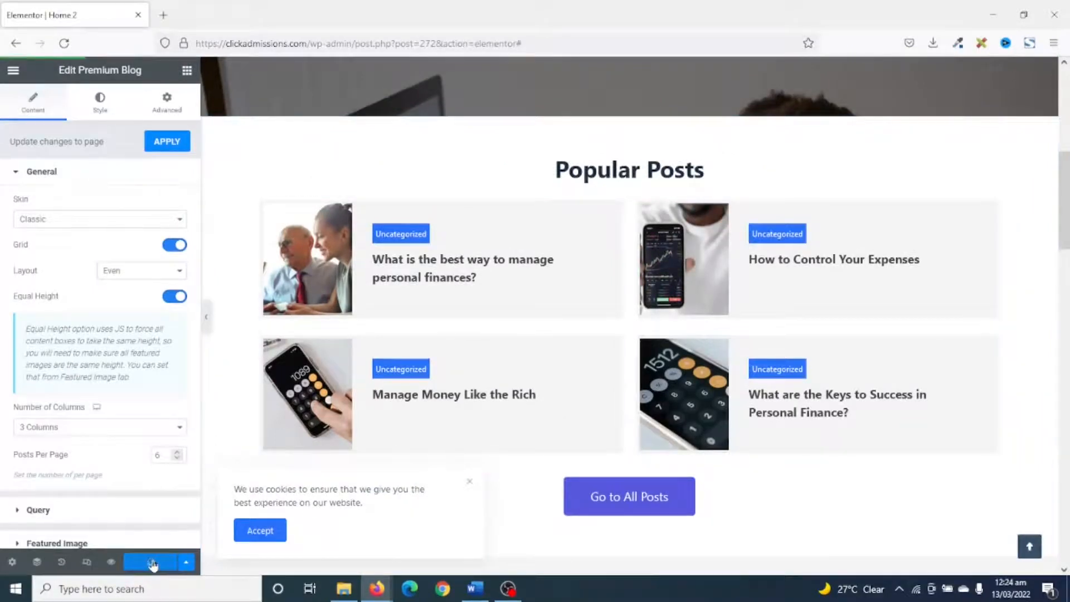
Update the Home 2 page and check its preview from the header down to the footer.
left_click(112, 562)
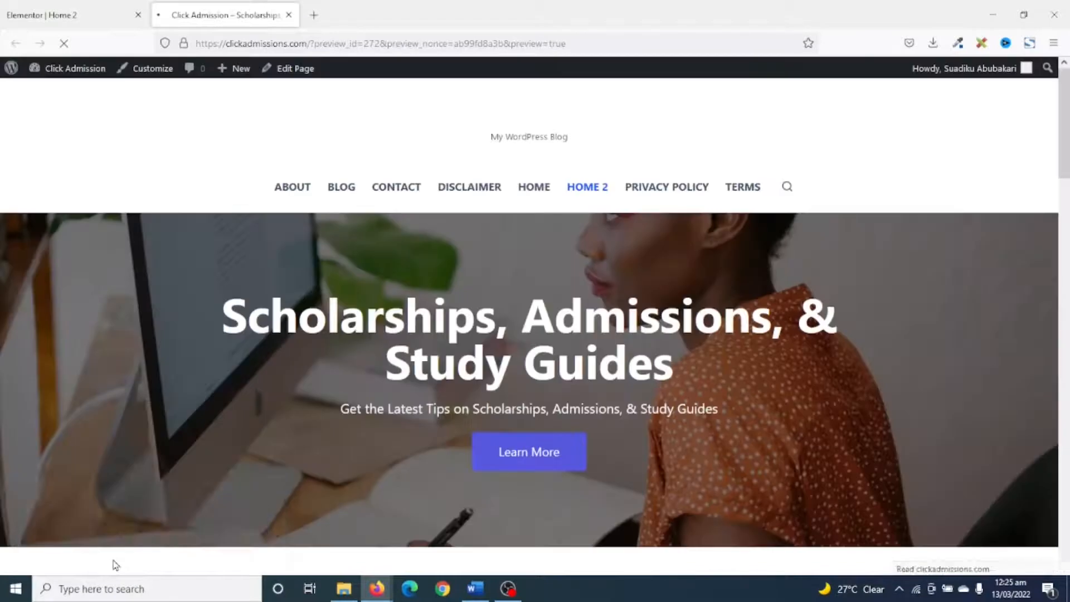
scroll(541, 499, "down", 13)
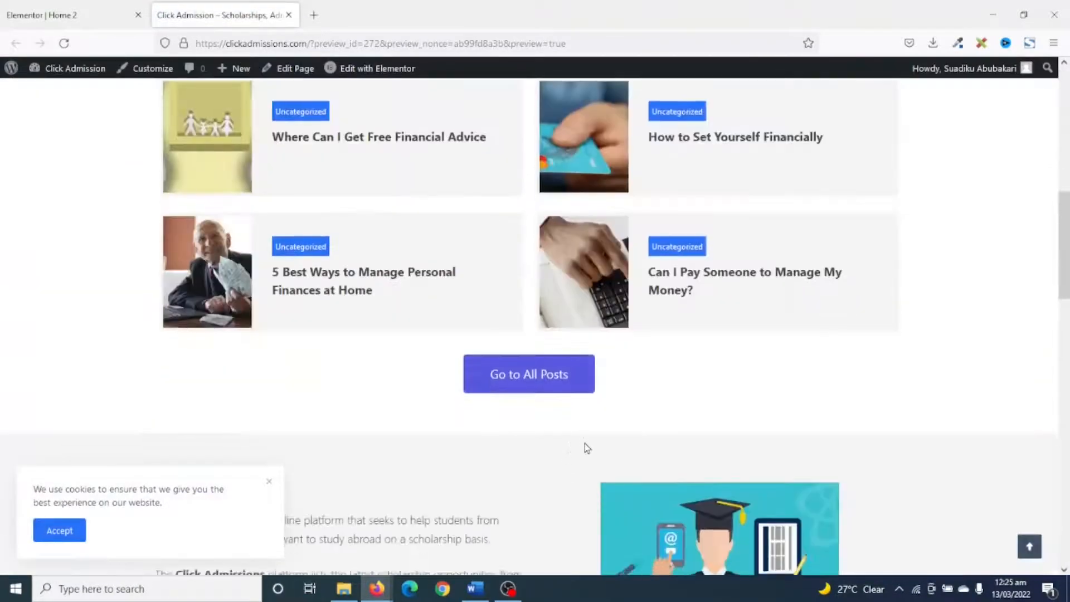
scroll(589, 450, "down", 14)
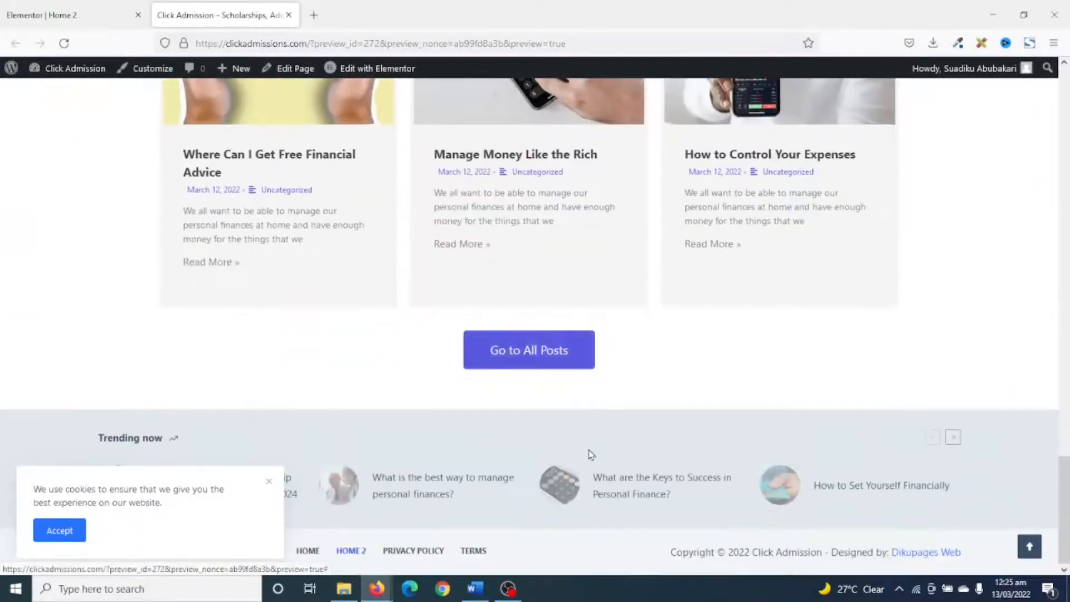
scroll(589, 450, "up", 8)
scroll(591, 456, "up", 10)
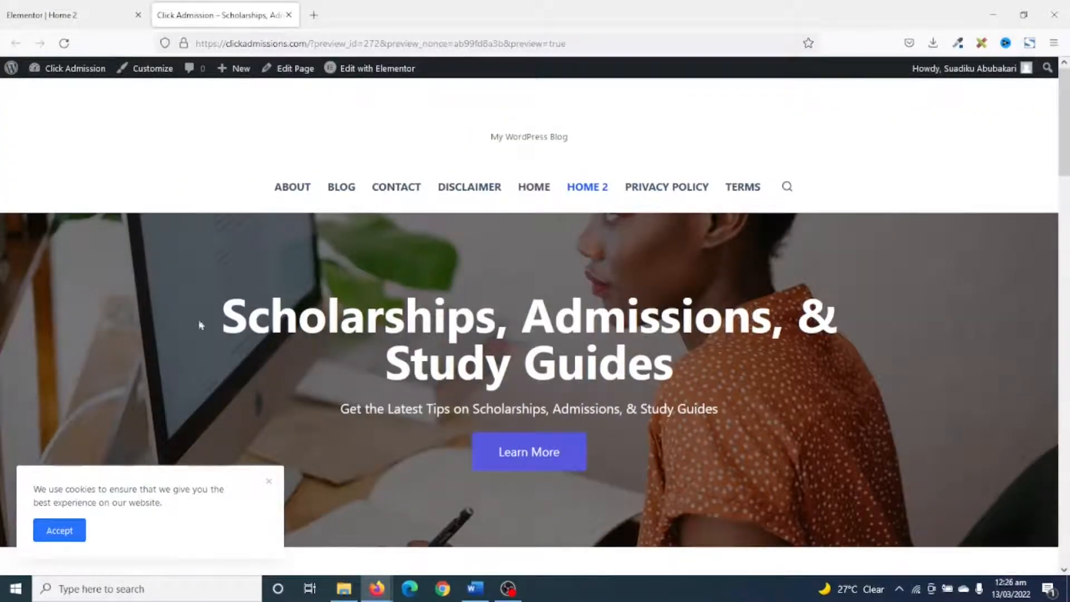
Open the site's About page in Elementor and replace the WriteIt text with the two Click Admissions paragraphs.
left_click(290, 190)
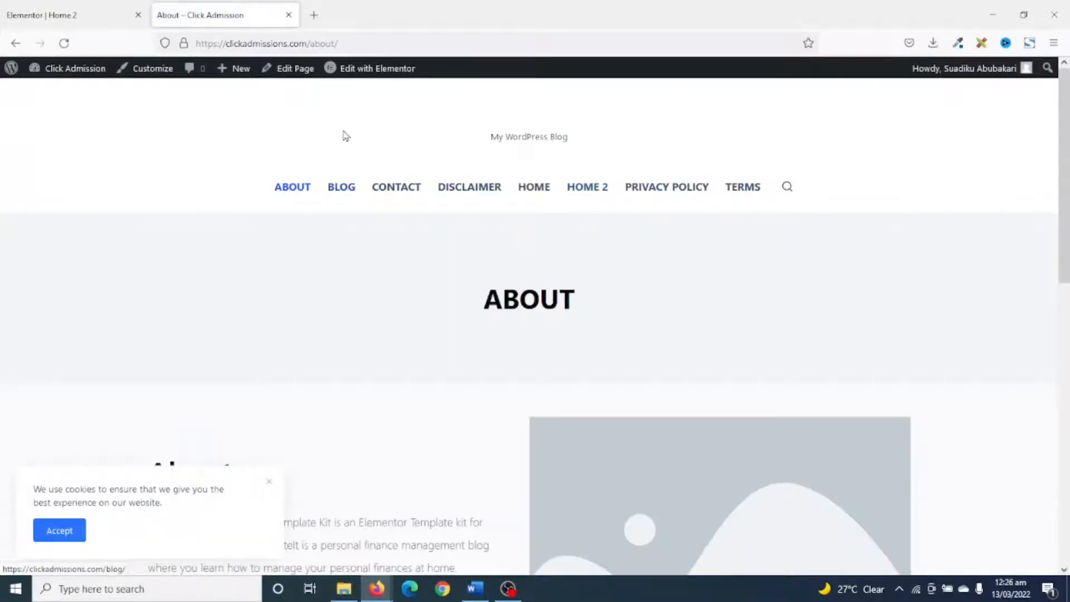
left_click(370, 68)
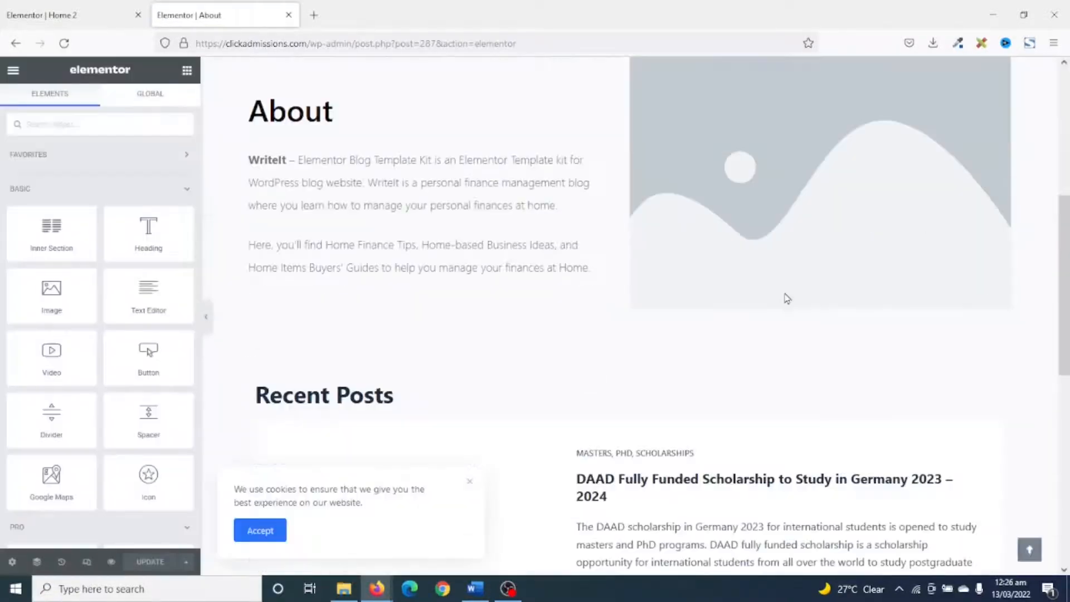
left_click(406, 186)
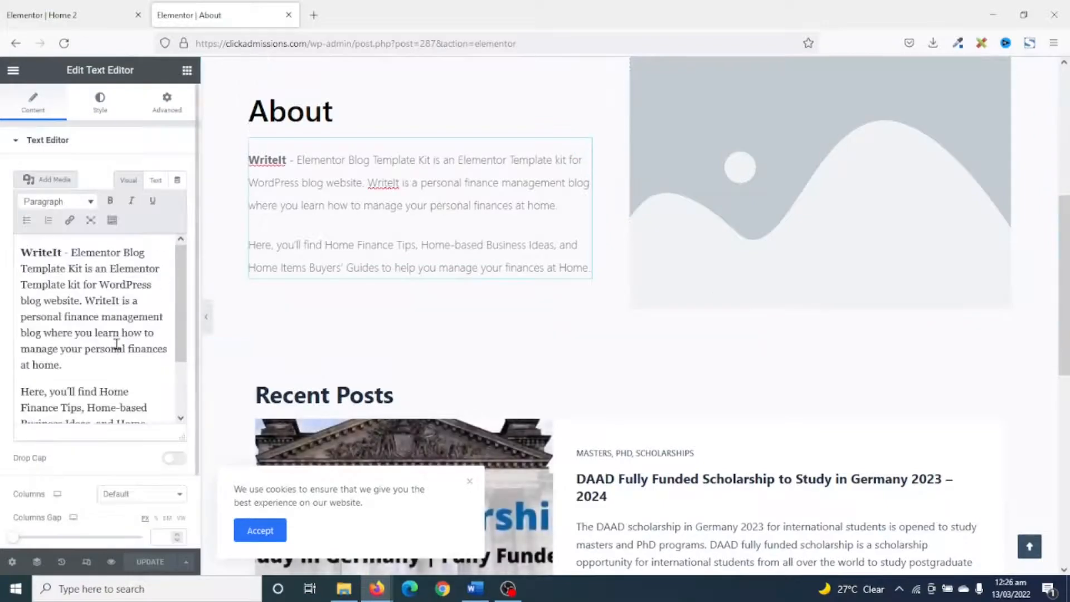
left_click(115, 345)
key("ctrl+a")
type("Click Admissions is an online platform that seeks to help students from developing countries who want to study abroad on a scholarship basis. The Click Admissions platform lists the latest scholarship opportunities from around the world that seeks to offer free tuition to students from developing countries to harness their potential of championing development in their respective countries.")
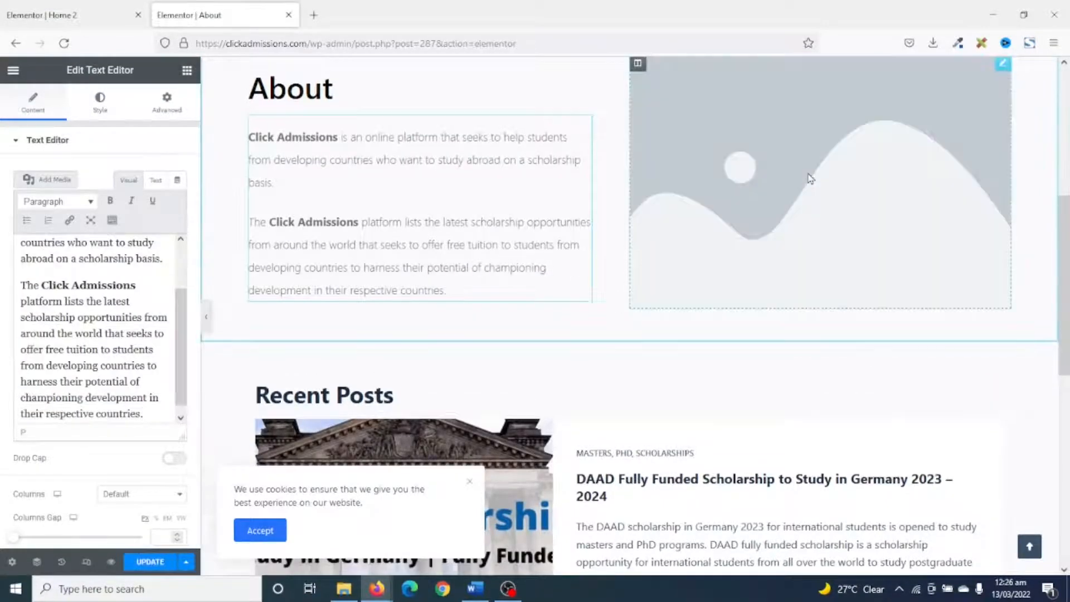
Replace the About page's placeholder image with the graduate illustration from the media library.
left_click(794, 111)
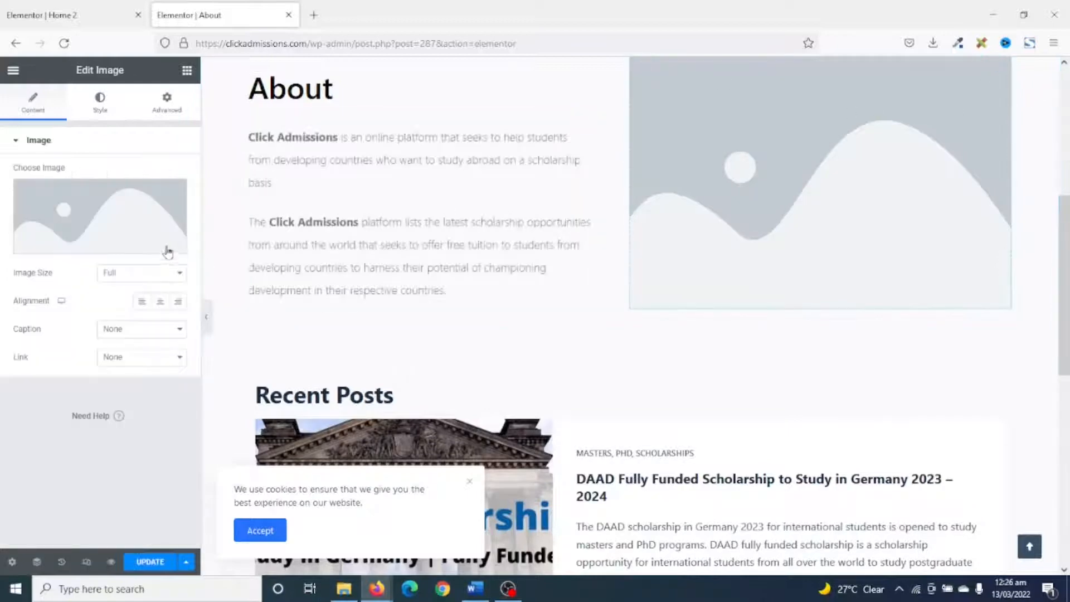
left_click(138, 234)
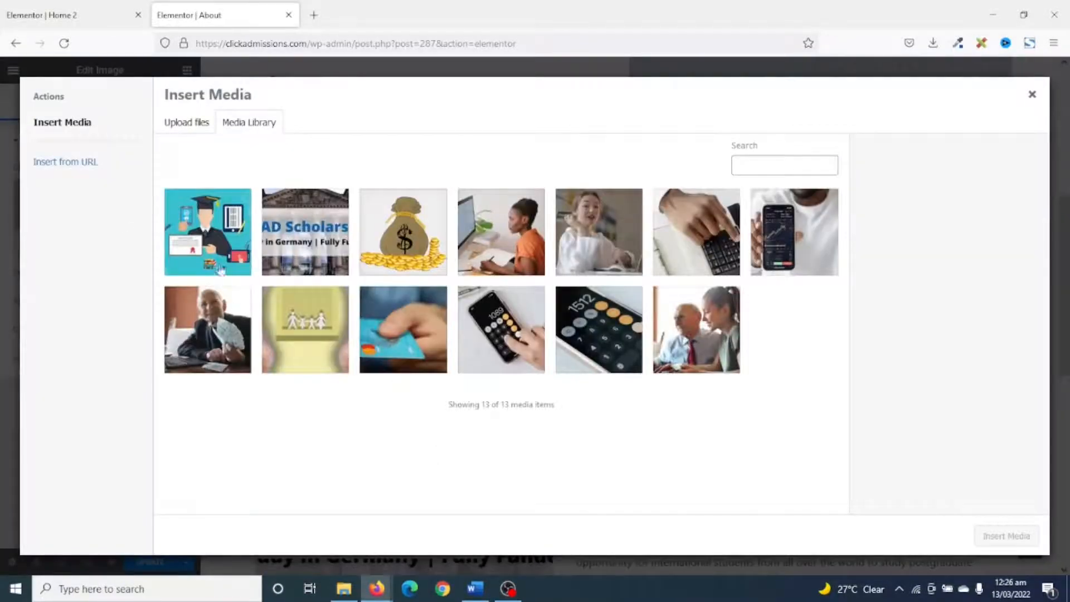
left_click(212, 235)
left_click(1006, 536)
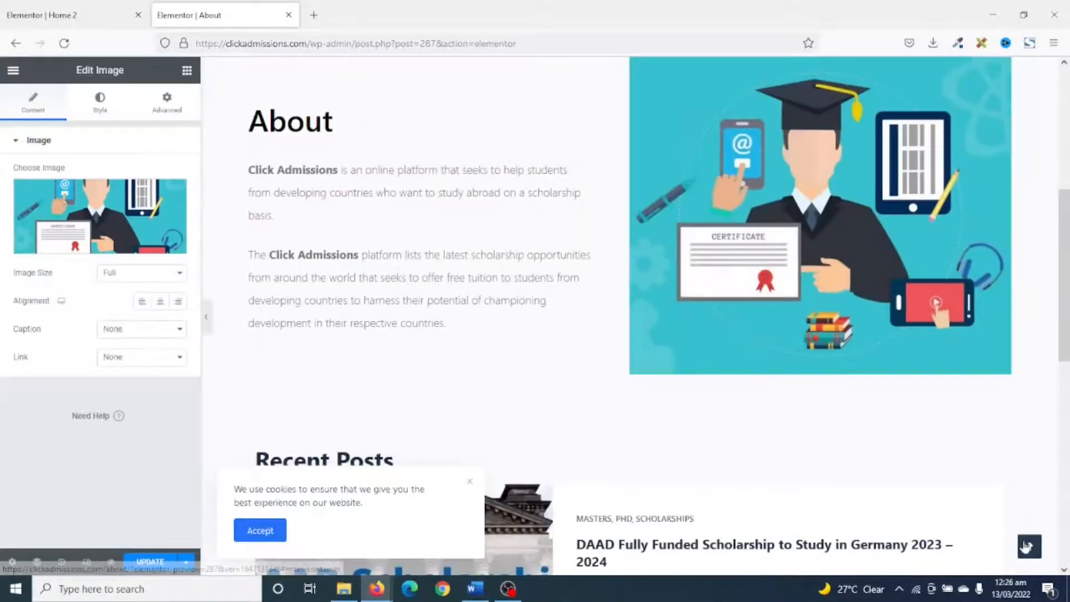
Delete the Recent Posts section from the About page.
scroll(969, 540, "up", 3)
scroll(968, 541, "down", 8)
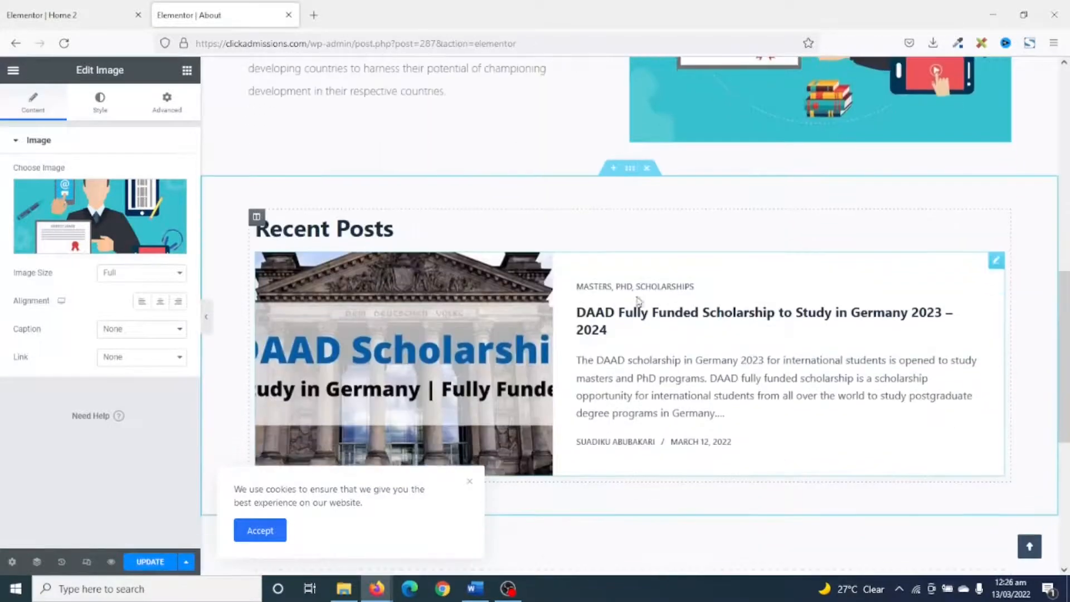
left_click(971, 391)
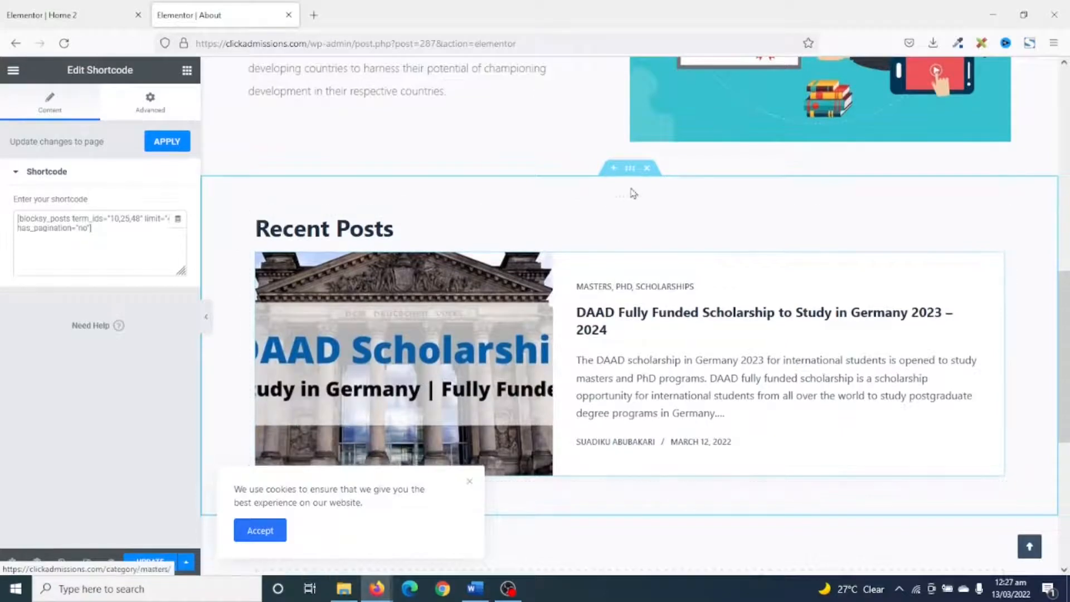
left_click(649, 169)
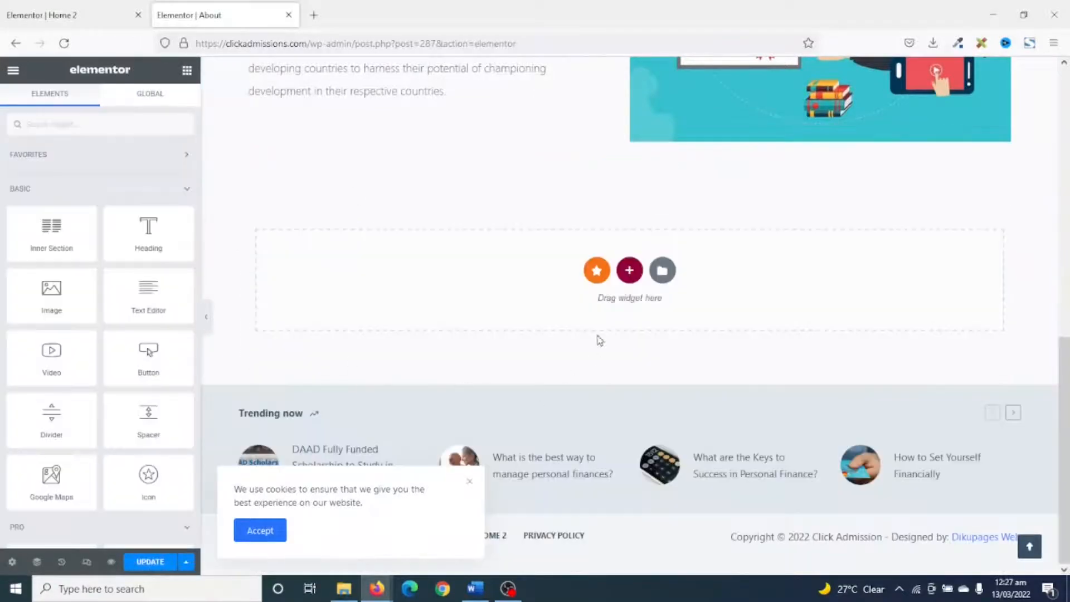
Review the edited About page in the editor and in its preview.
scroll(785, 301, "up", 10)
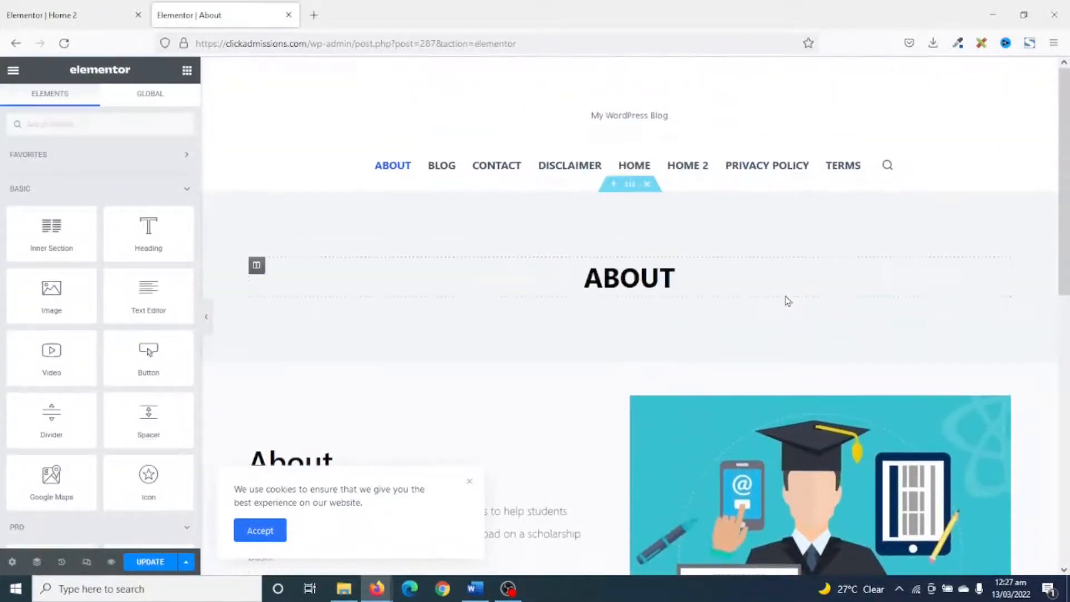
scroll(786, 301, "down", 10)
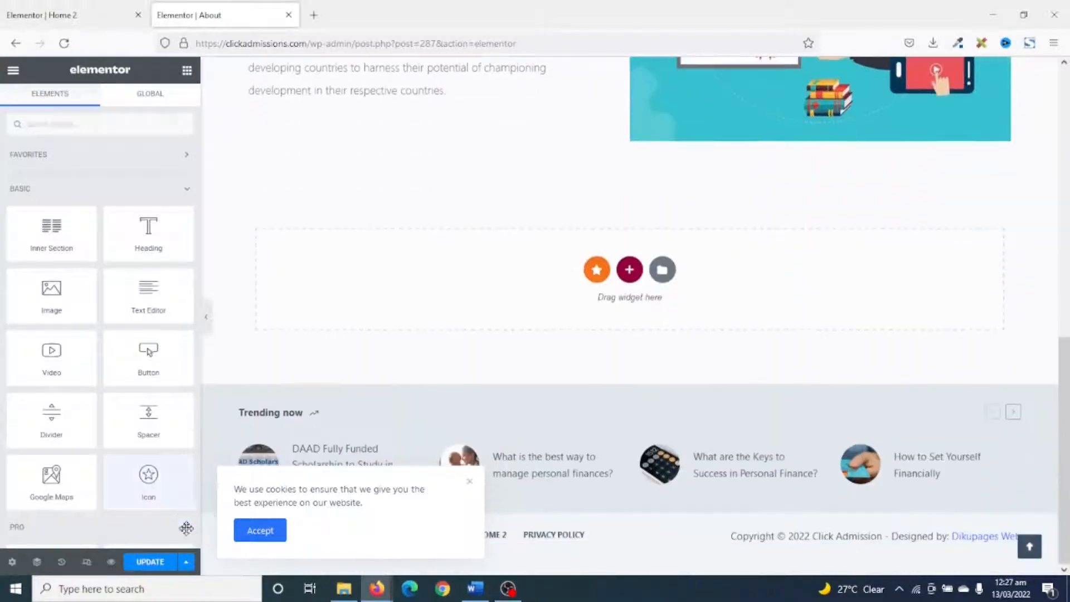
left_click(113, 564)
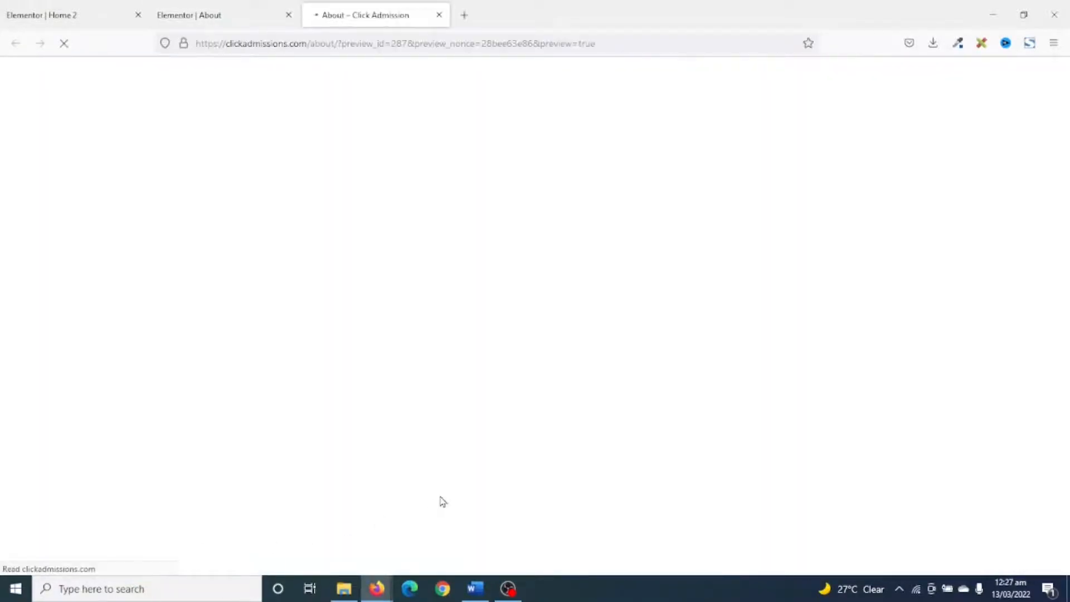
scroll(670, 352, "down", 2)
scroll(670, 352, "down", 5)
scroll(671, 360, "up", 6)
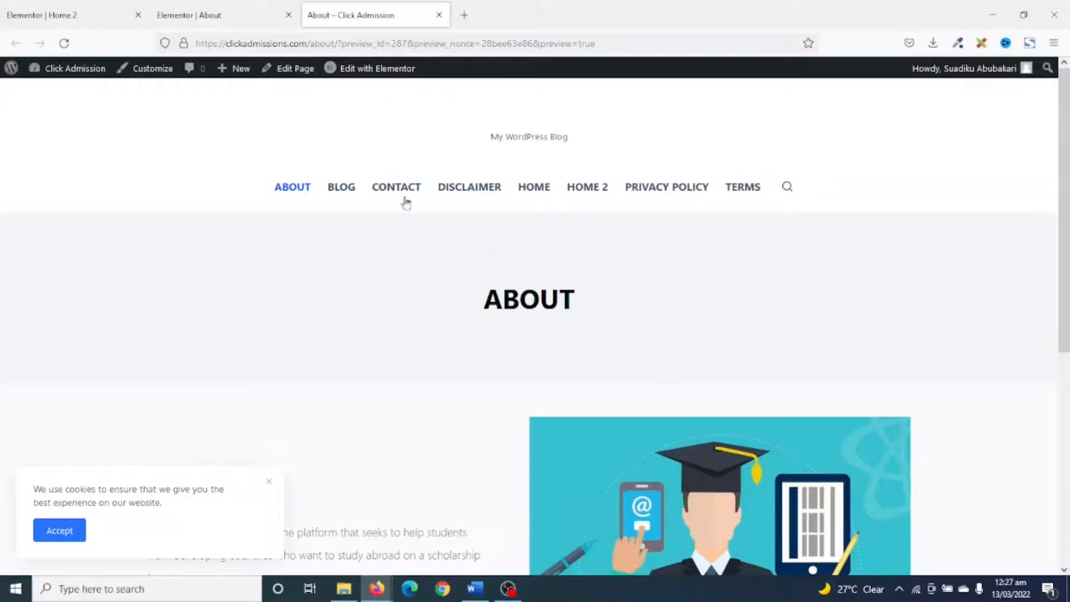
Go to the site's Contact page and open it for editing with Elementor.
left_click(384, 185)
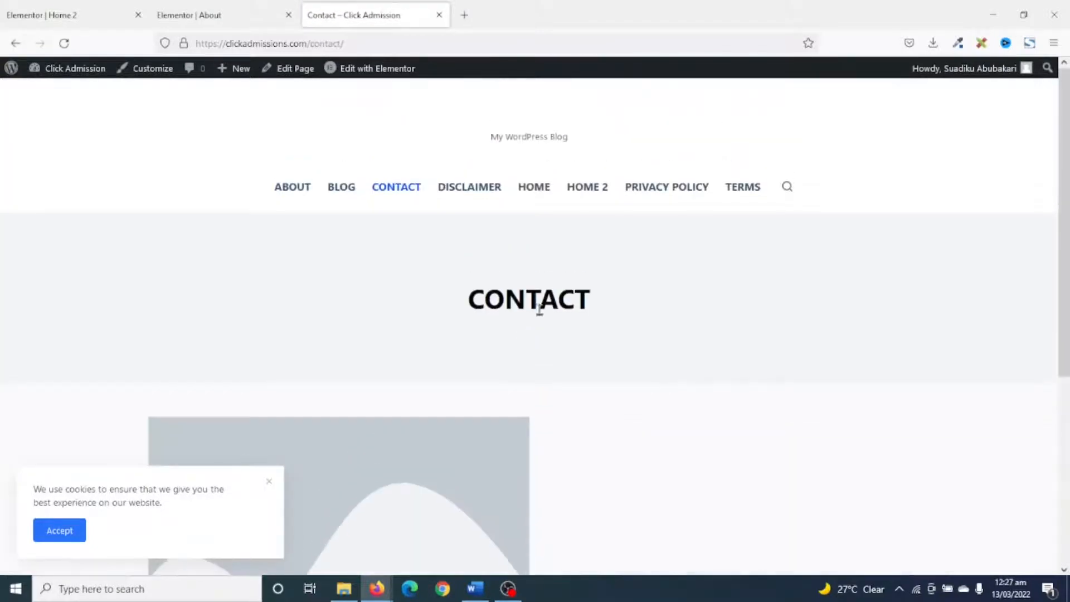
scroll(560, 333, "down", 5)
scroll(636, 386, "up", 5)
mouse_move(368, 68)
left_click(382, 95)
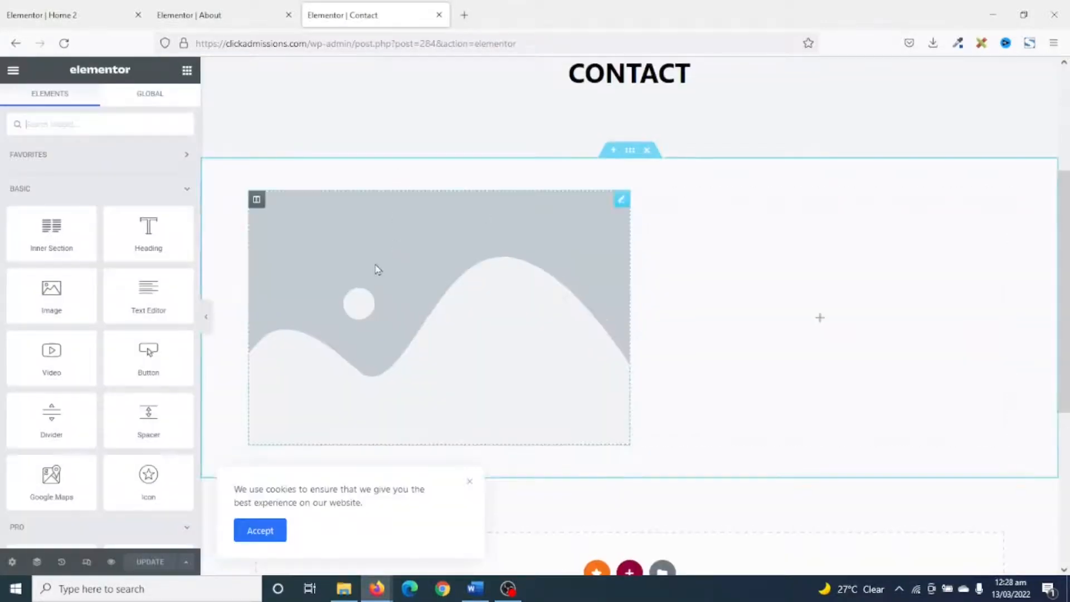
Delete the placeholder image from the section below the Contact page's title.
scroll(377, 268, "up", 4)
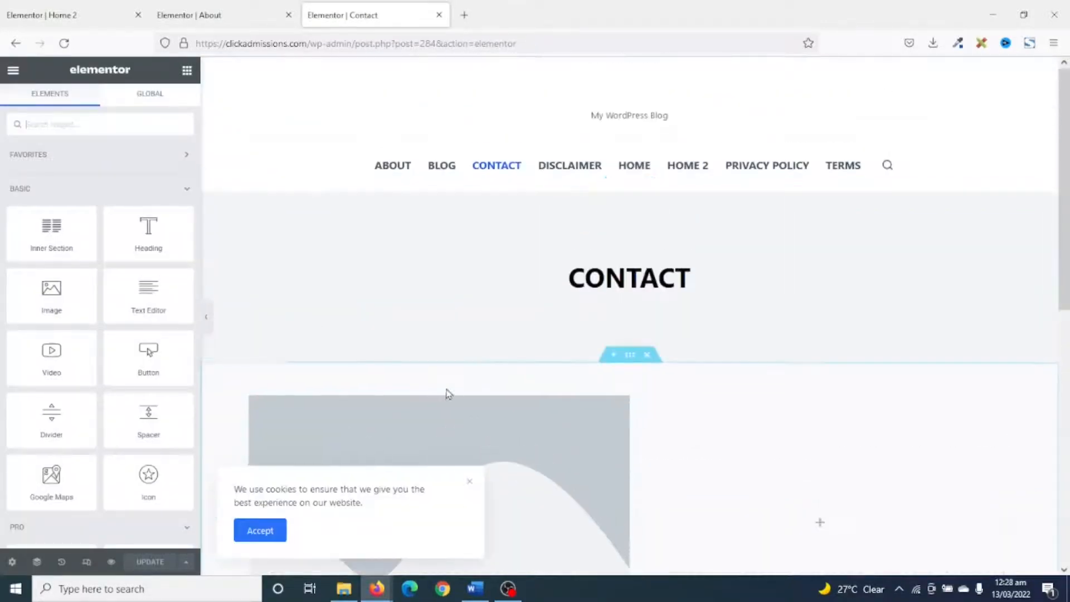
scroll(448, 394, "down", 2)
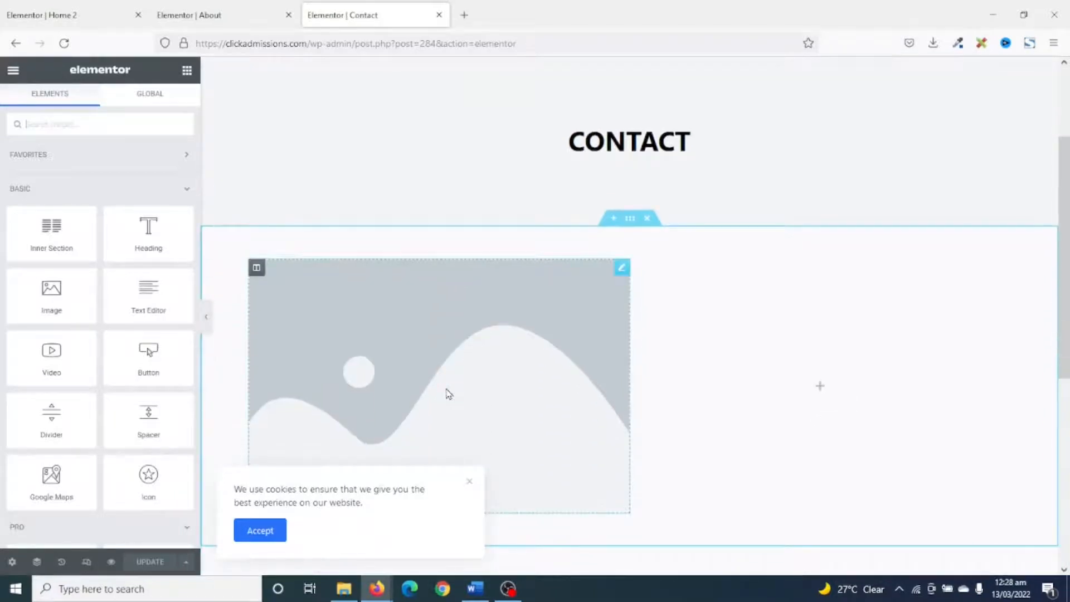
scroll(449, 394, "down", 2)
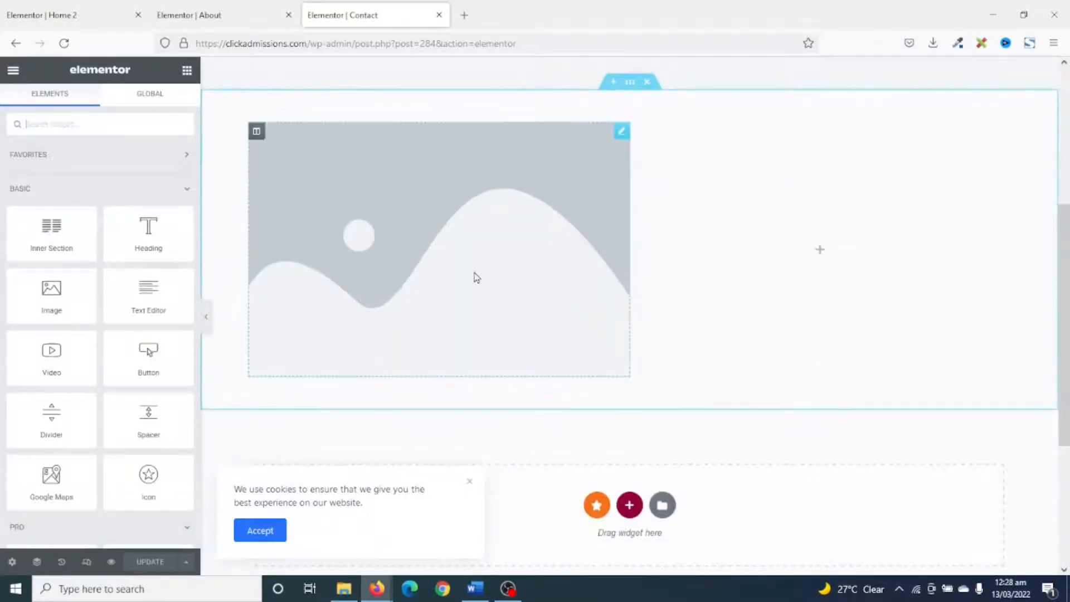
right_click(524, 306)
left_click(530, 369)
Search the widgets for "icon" and add an Icon Box to the left column below the CONTACT title.
scroll(532, 313, "up", 3)
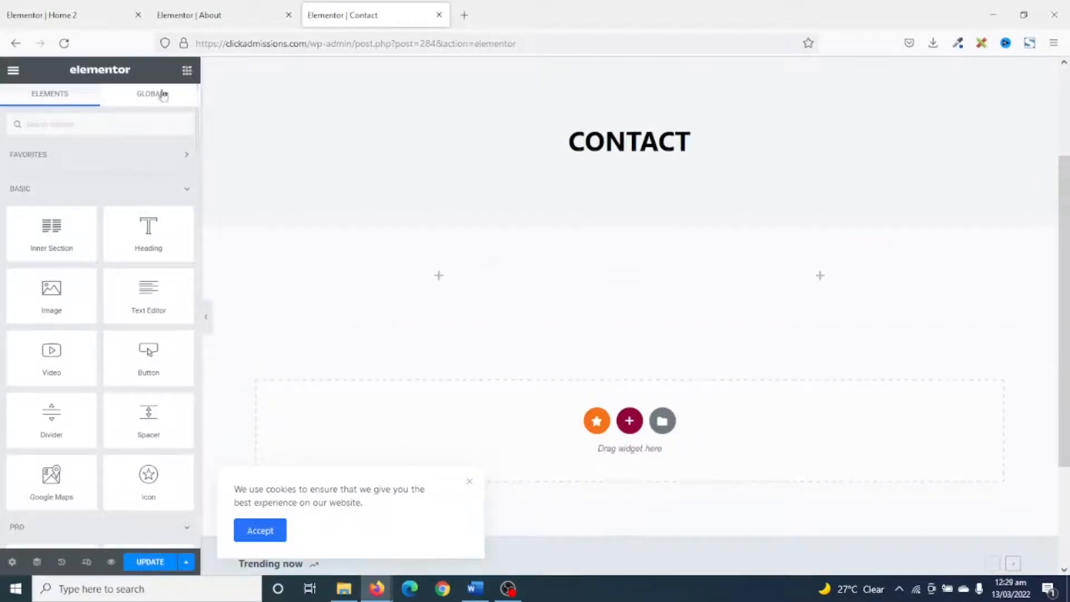
left_click(96, 128)
type("icon")
left_click_drag(148, 167, 427, 280)
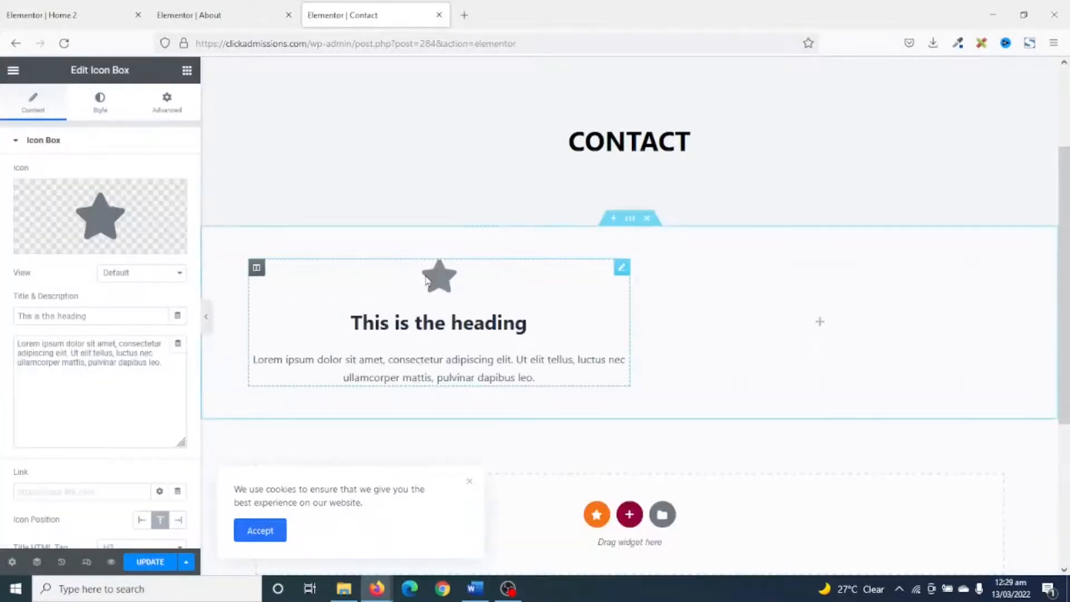
Set the icon box's title to "Email" and replace its description with the site's contact e-mail address.
left_click_drag(121, 310, 2, 272)
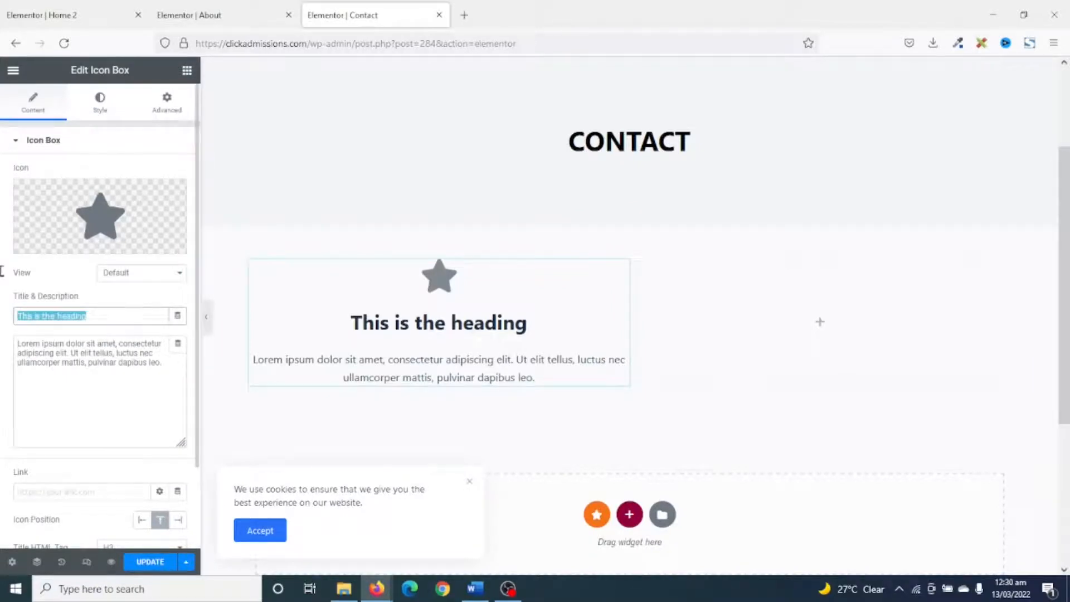
type("Email")
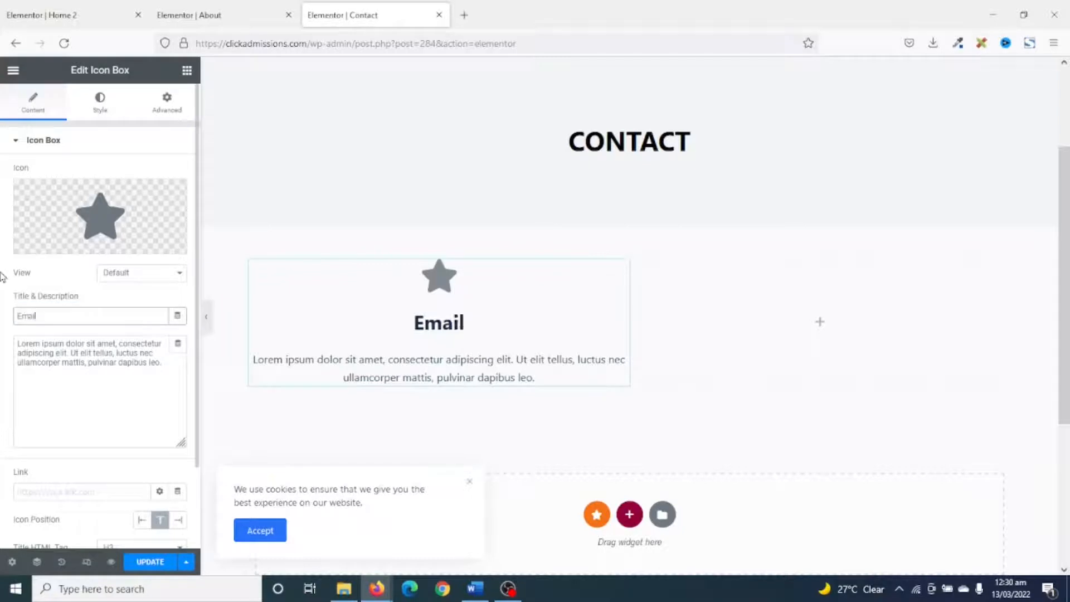
left_click_drag(163, 364, 2, 300)
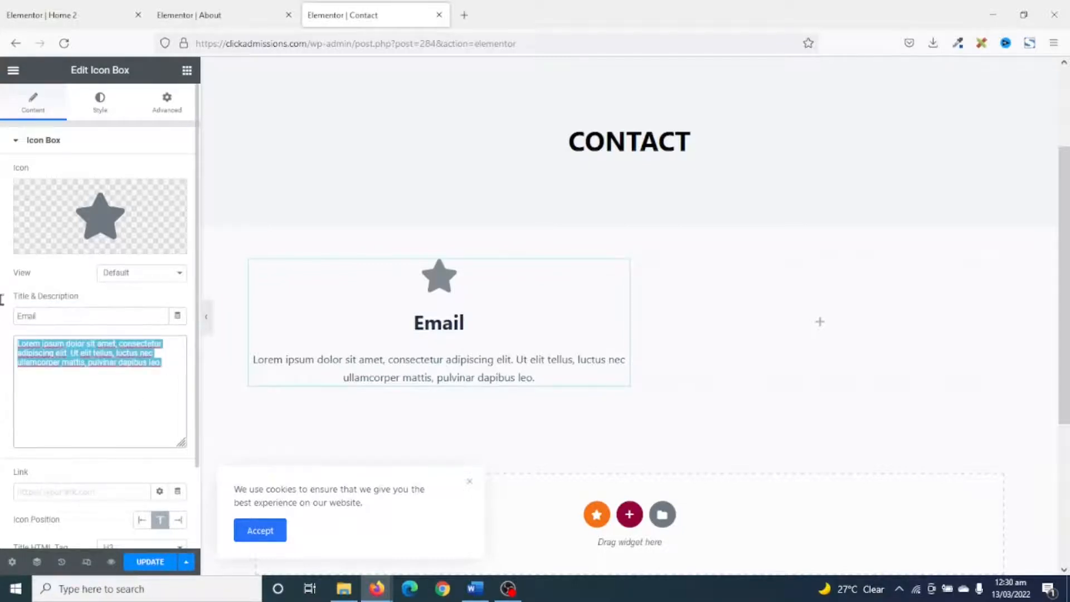
key("ctrl+v")
mouse_move(111, 235)
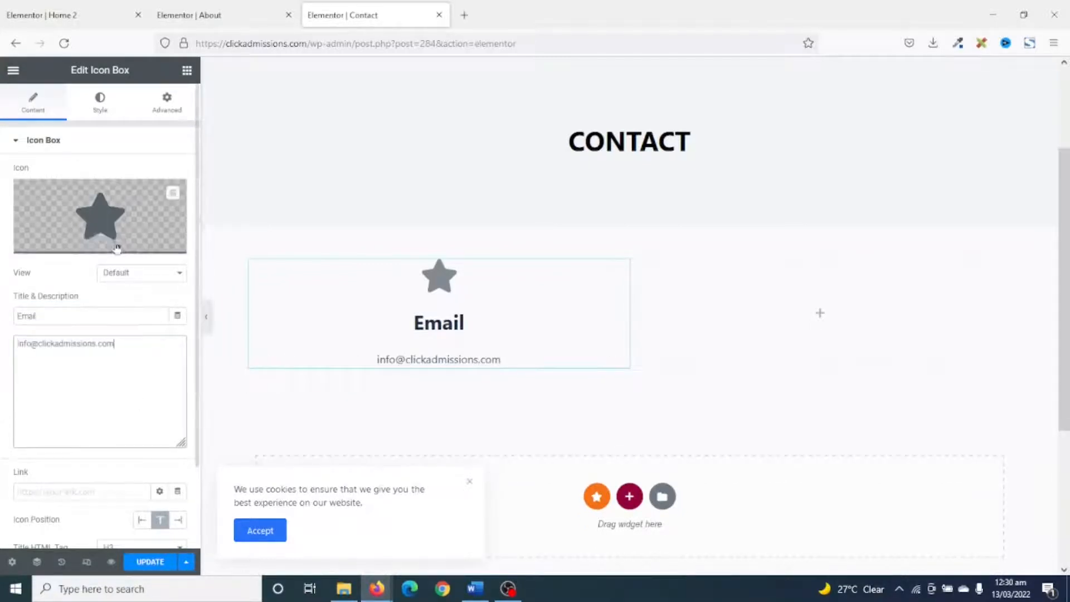
Change the Email icon box's icon to the outlined envelope by searching the icon library for "env".
left_click(111, 235)
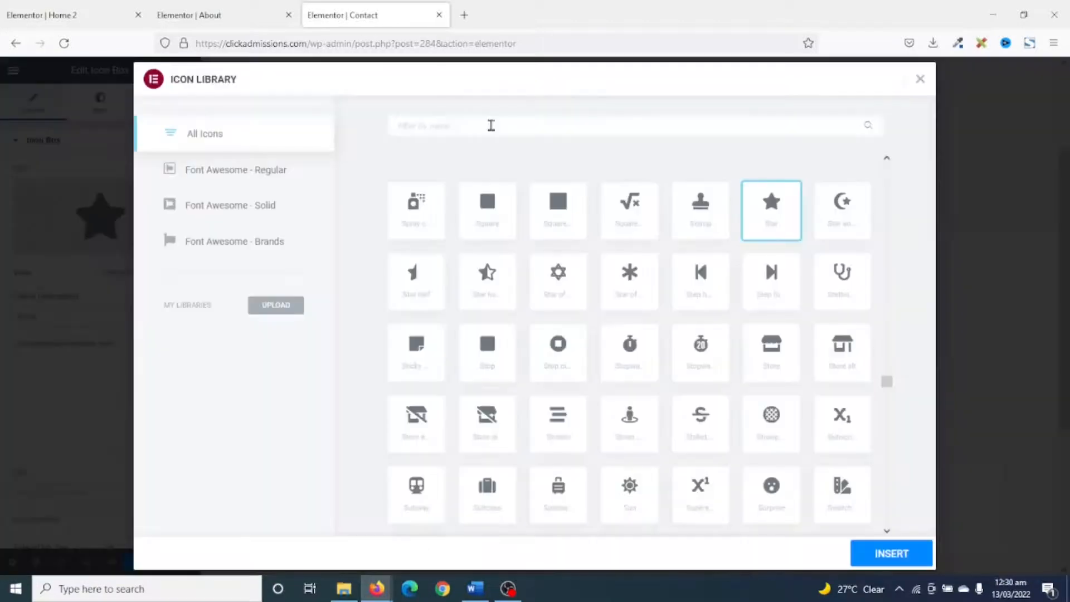
type("env")
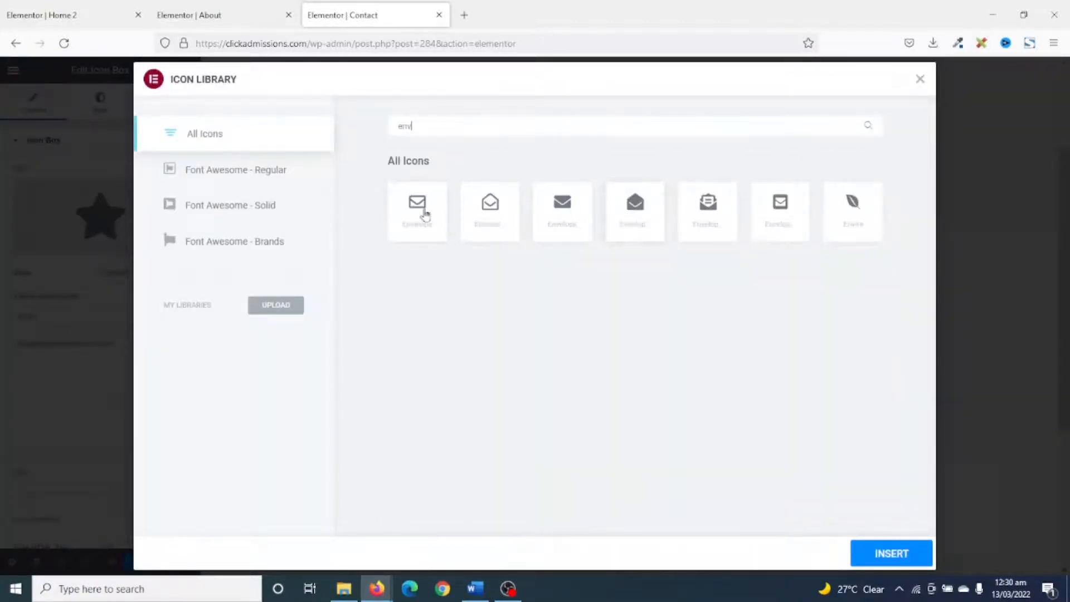
left_click(425, 214)
left_click(894, 554)
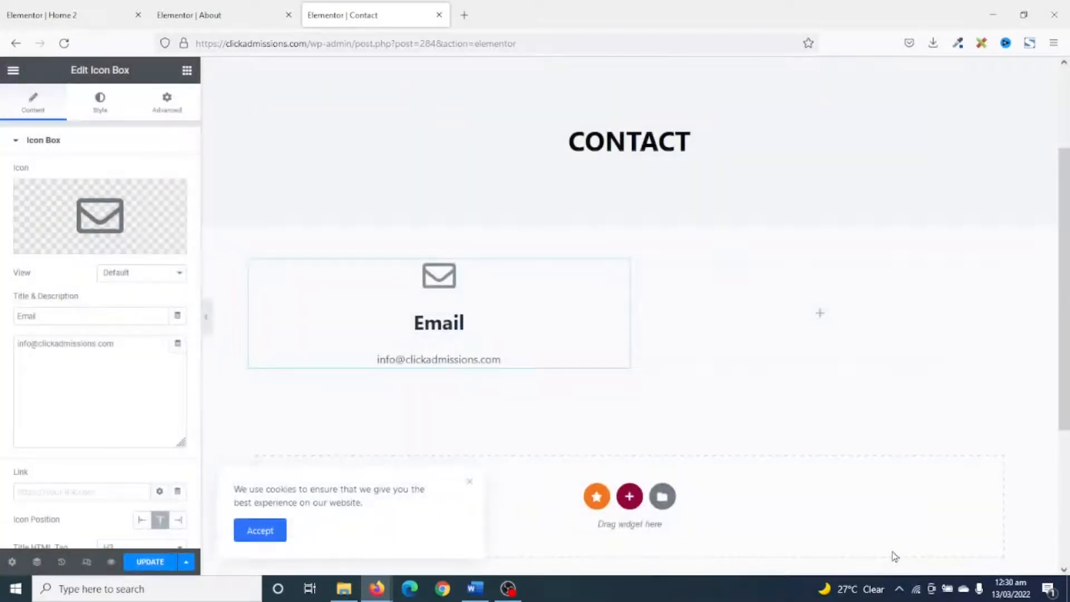
Copy the Email icon box and paste it into the empty column beside it.
right_click(484, 312)
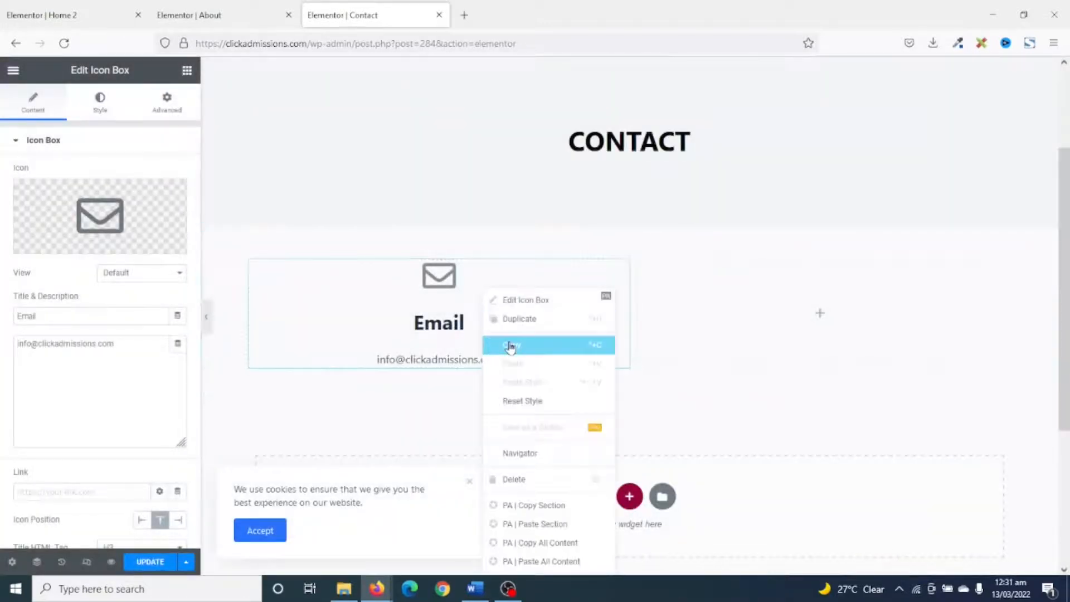
left_click(509, 346)
right_click(743, 318)
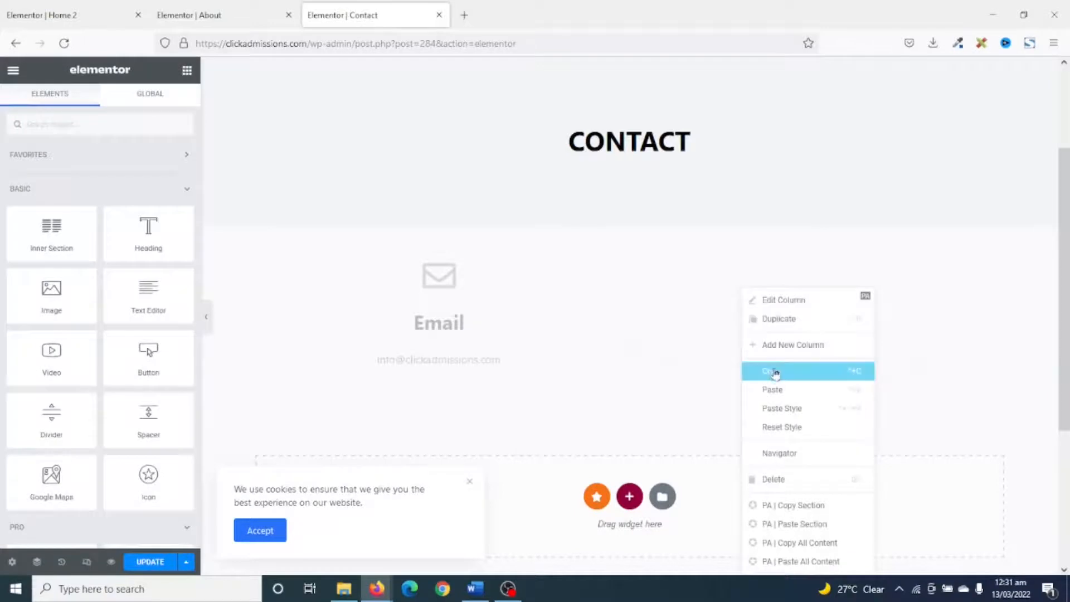
left_click(775, 397)
Set the copied icon box's title to "Phone" and replace its description with the contact phone number.
left_click_drag(105, 322, 1, 263)
type("Phone")
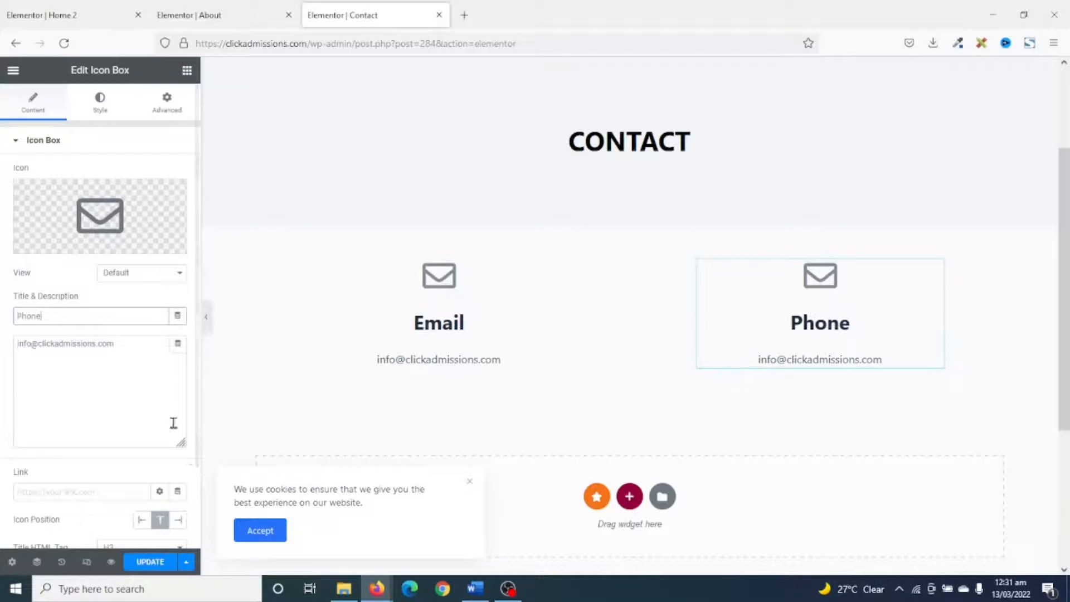
left_click(143, 351)
left_click_drag(143, 351, 2, 281)
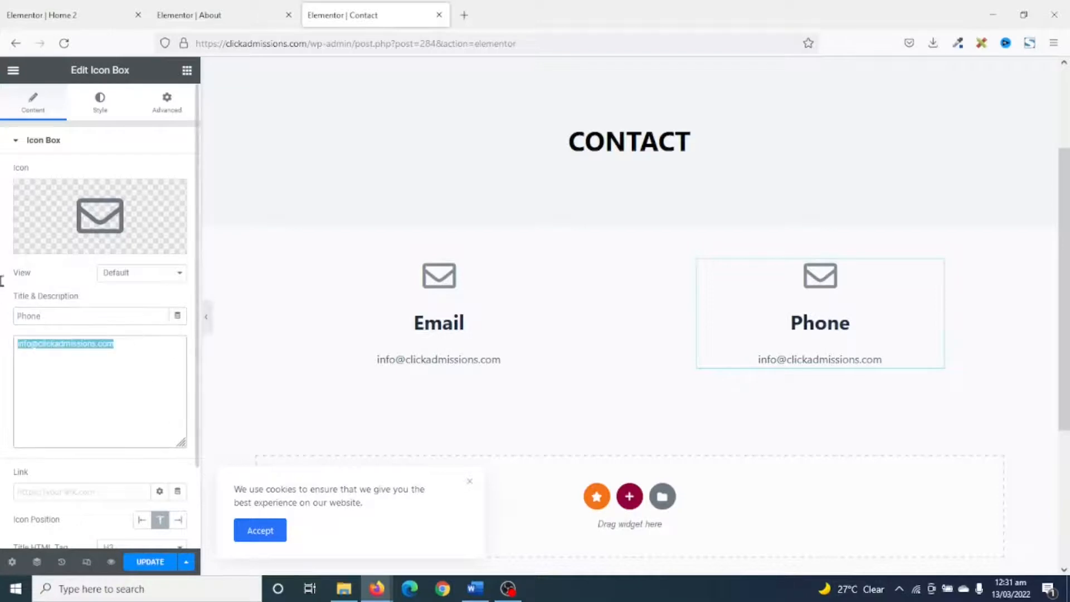
type("012345678")
Update the Contact page and open its preview.
scroll(716, 311, "up", 2)
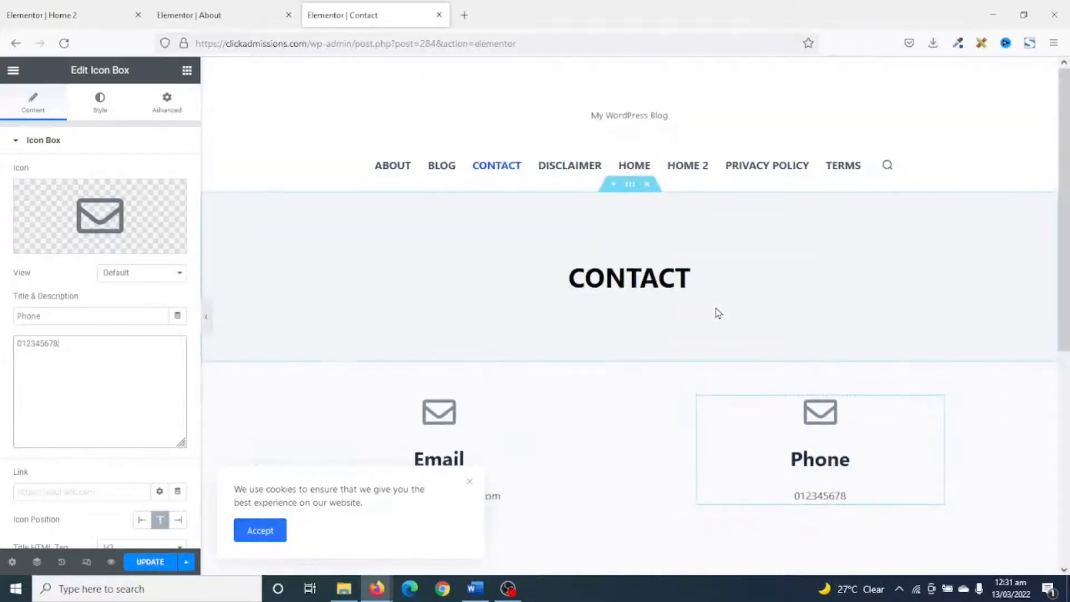
scroll(717, 312, "down", 6)
left_click(149, 562)
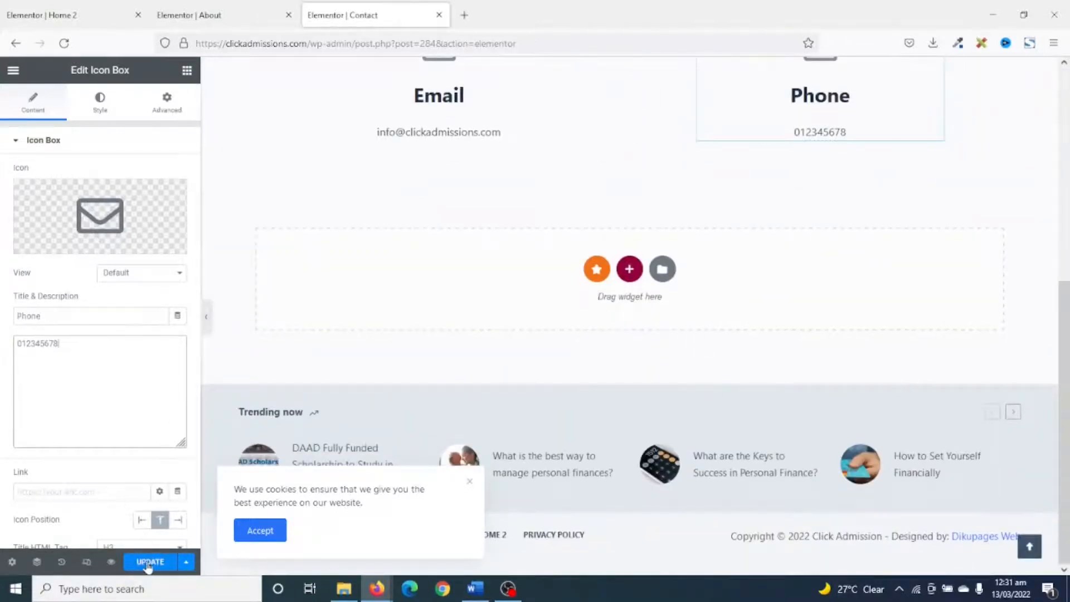
left_click(111, 563)
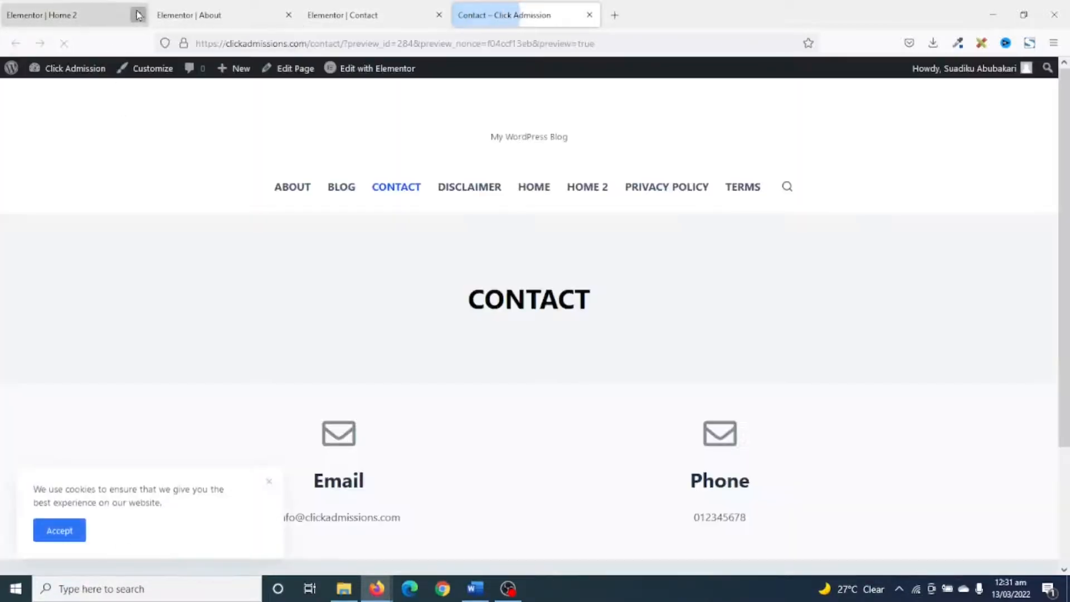
Close the Home 2, About and Contact editor tabs and review the previewed Contact page.
left_click(101, 15)
left_click(138, 15)
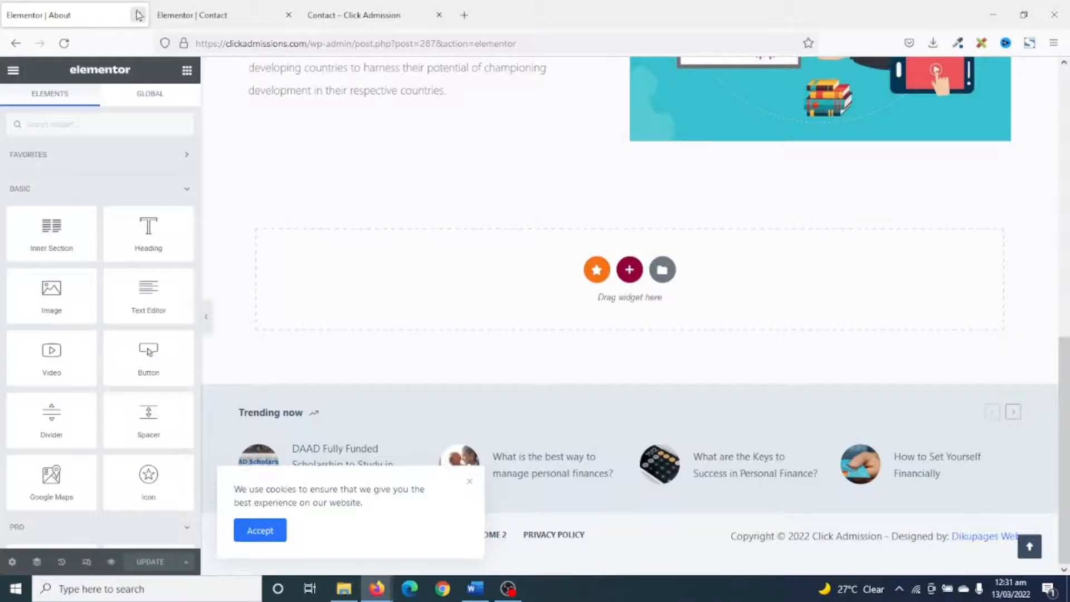
left_click(138, 15)
left_click(138, 15)
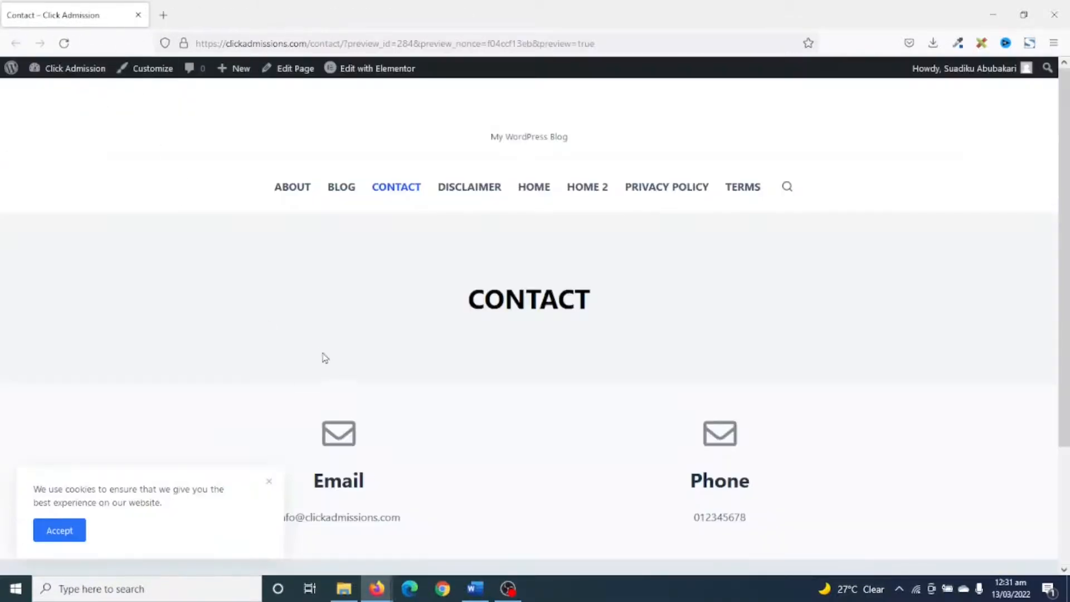
scroll(607, 397, "down", 3)
scroll(609, 397, "up", 3)
scroll(610, 397, "down", 3)
scroll(610, 397, "up", 3)
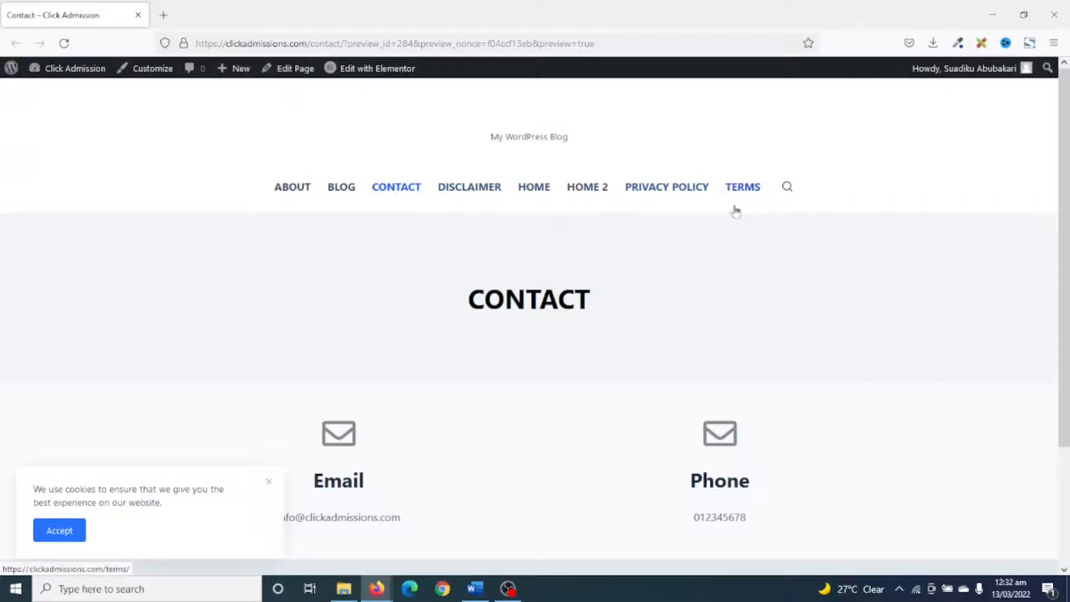
Open the site's Disclaimer page and read through its text.
left_click(469, 194)
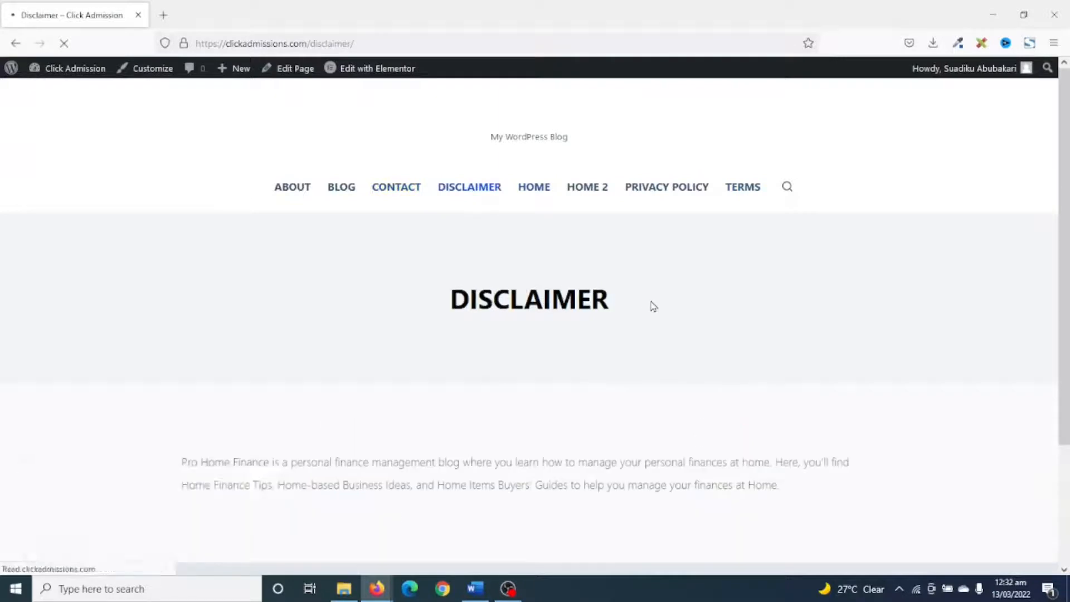
scroll(672, 304, "down", 3)
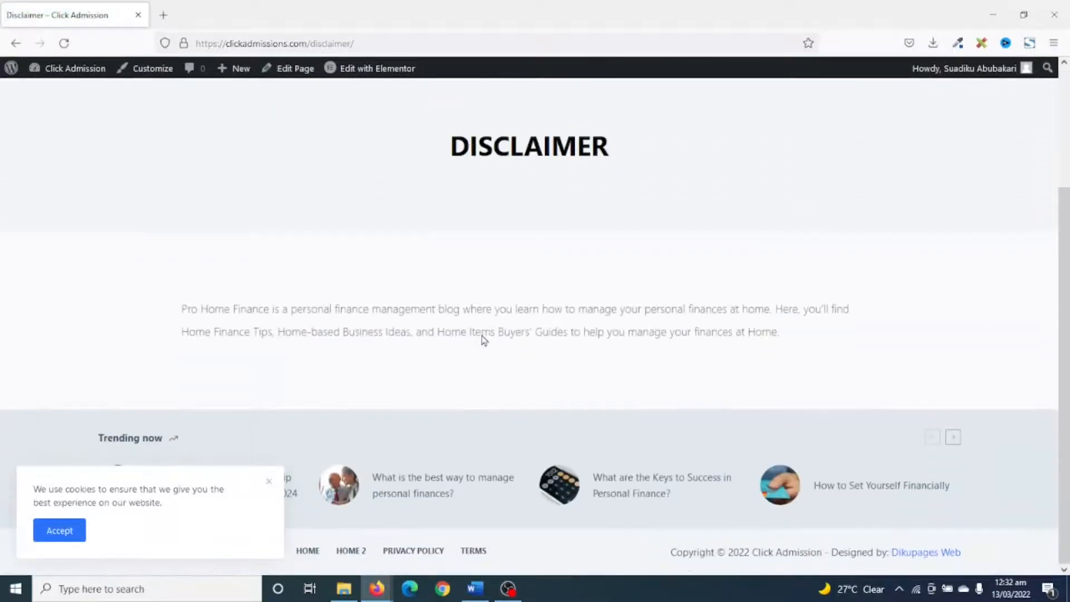
scroll(482, 335, "up", 3)
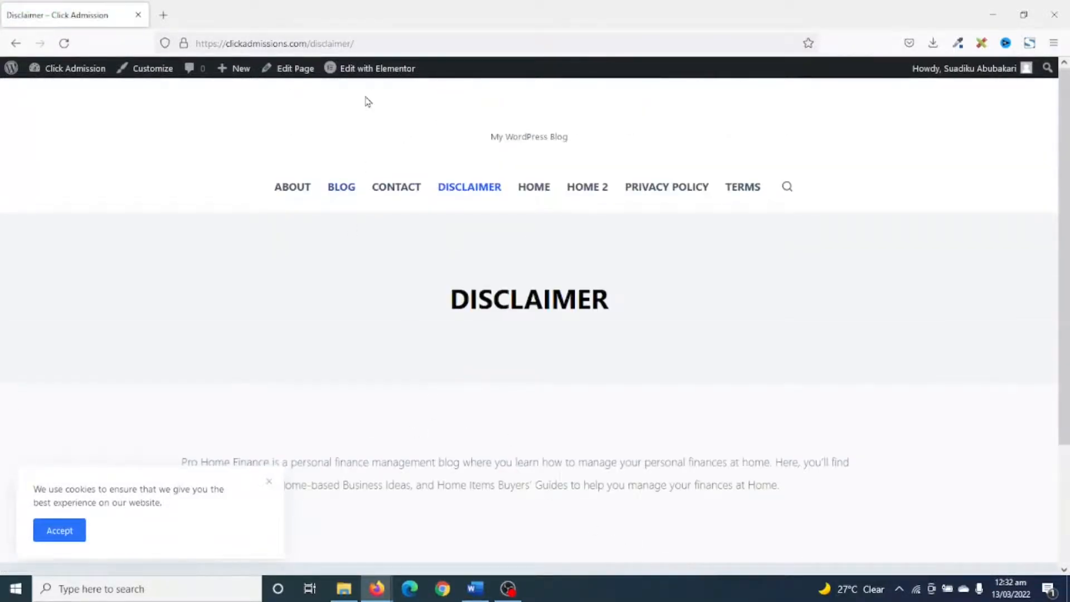
scroll(491, 463, "down", 3)
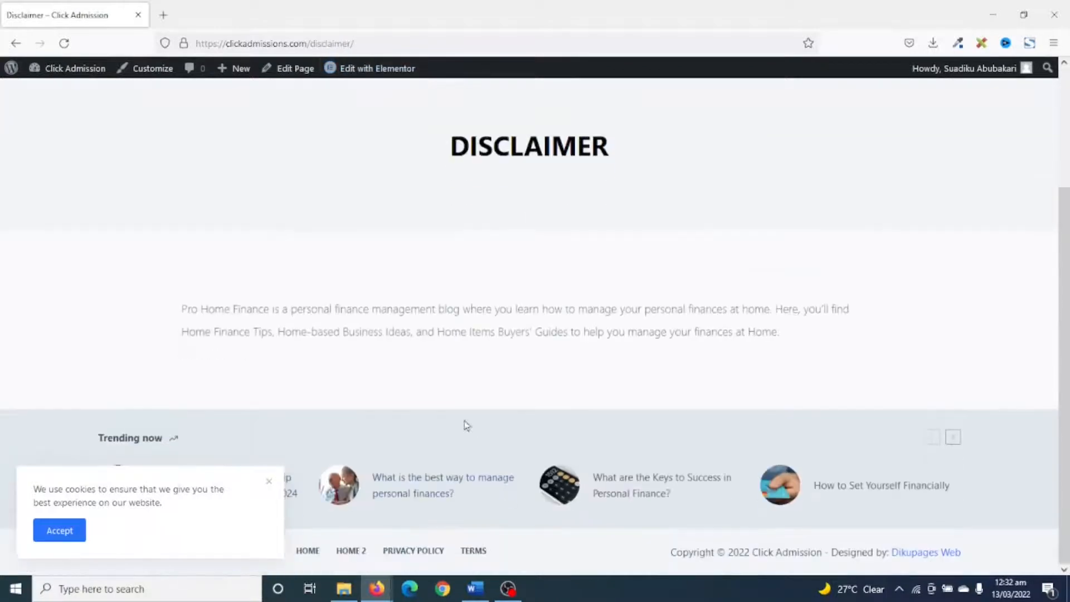
scroll(527, 412, "up", 3)
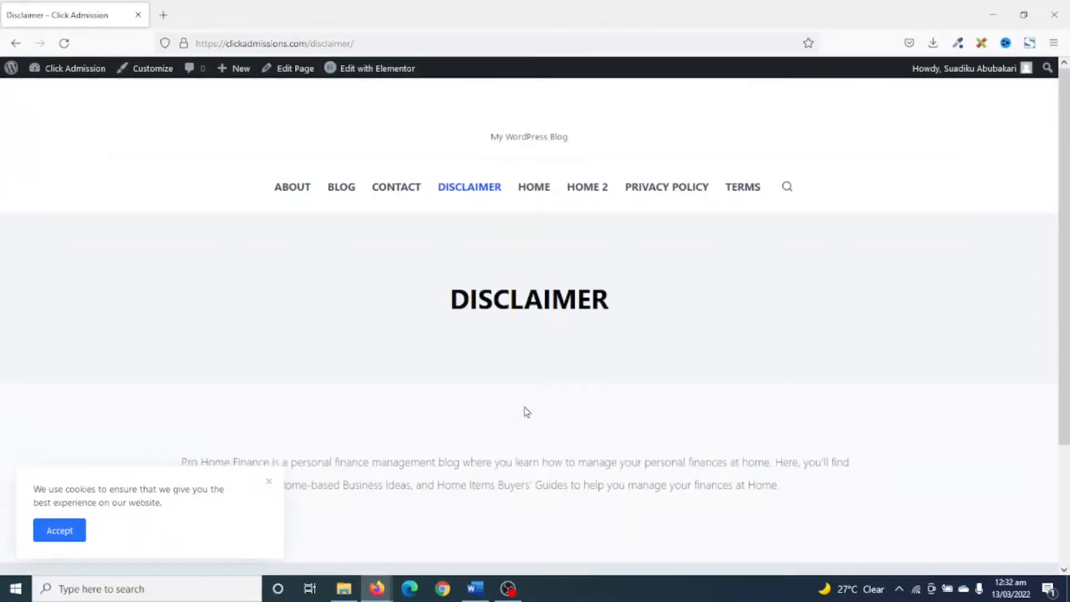
scroll(580, 385, "down", 3)
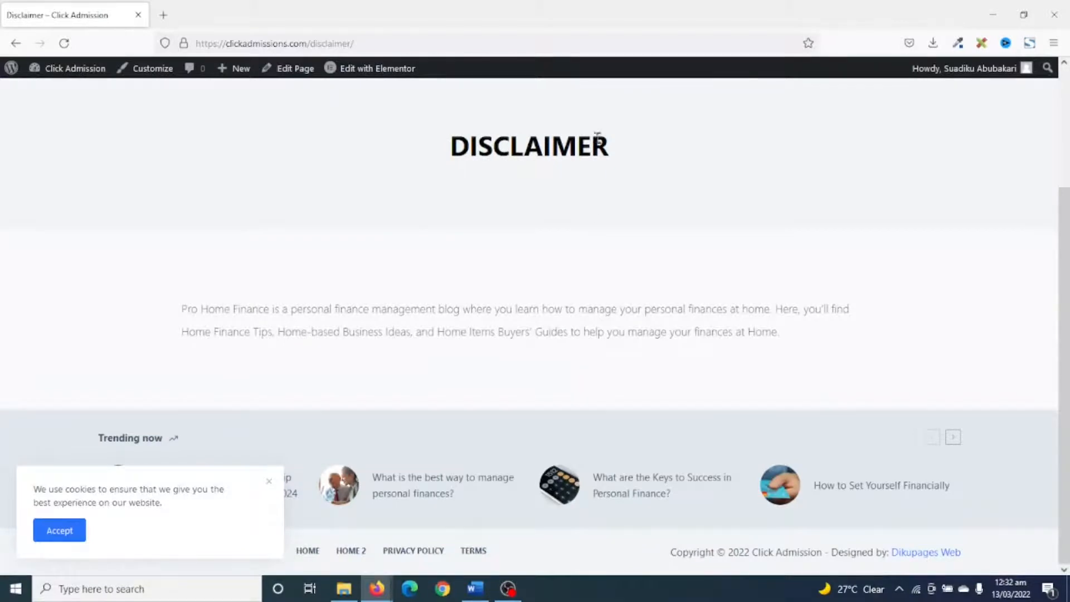
scroll(622, 245, "up", 3)
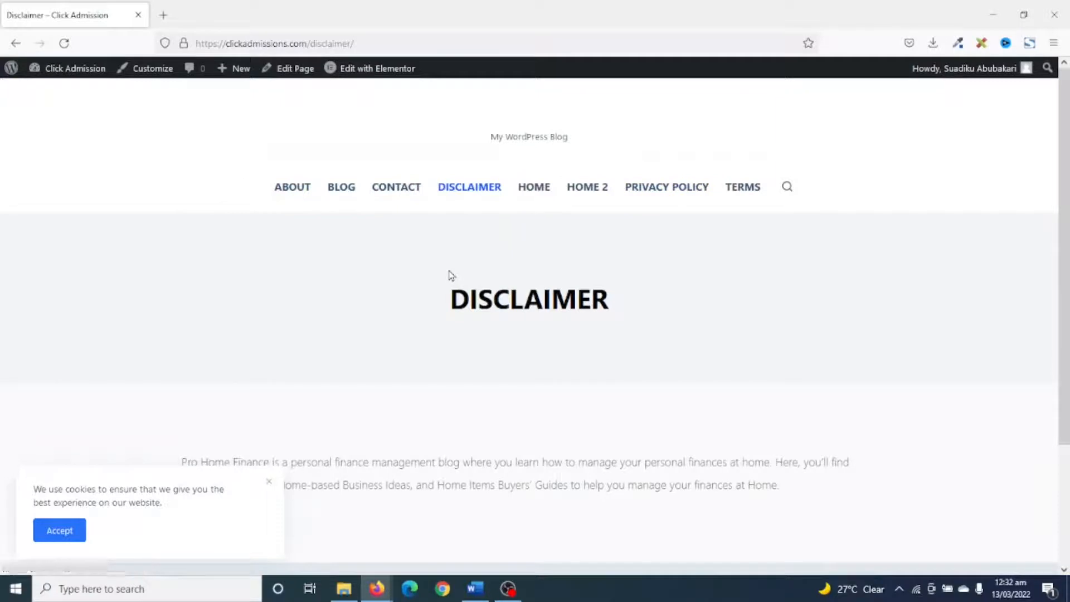
Go to the WordPress dashboard and open the Menus settings under Appearance.
left_click(66, 70)
mouse_move(70, 352)
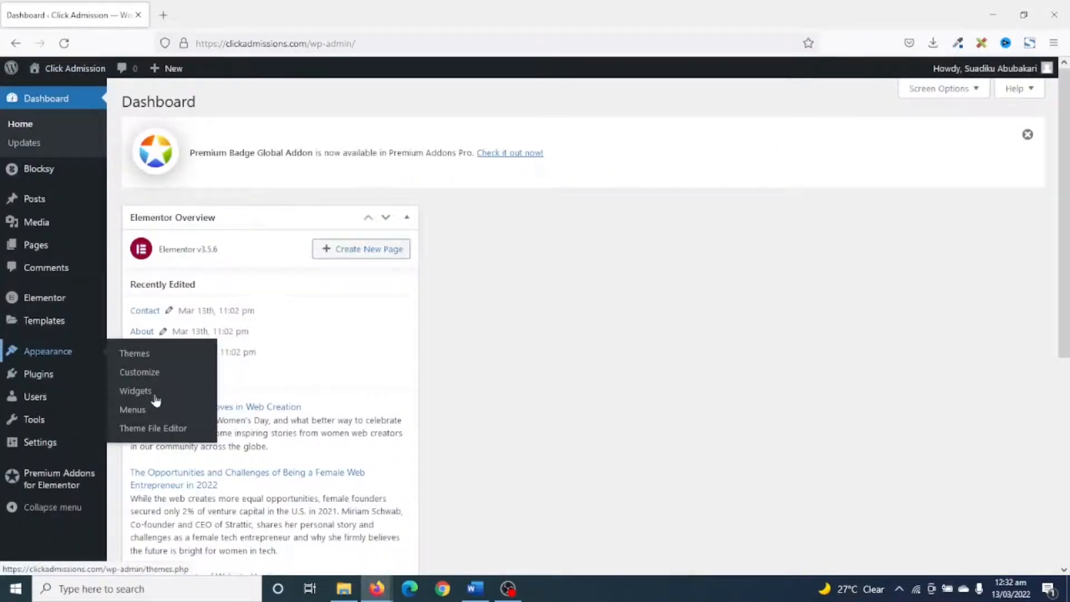
left_click(166, 412)
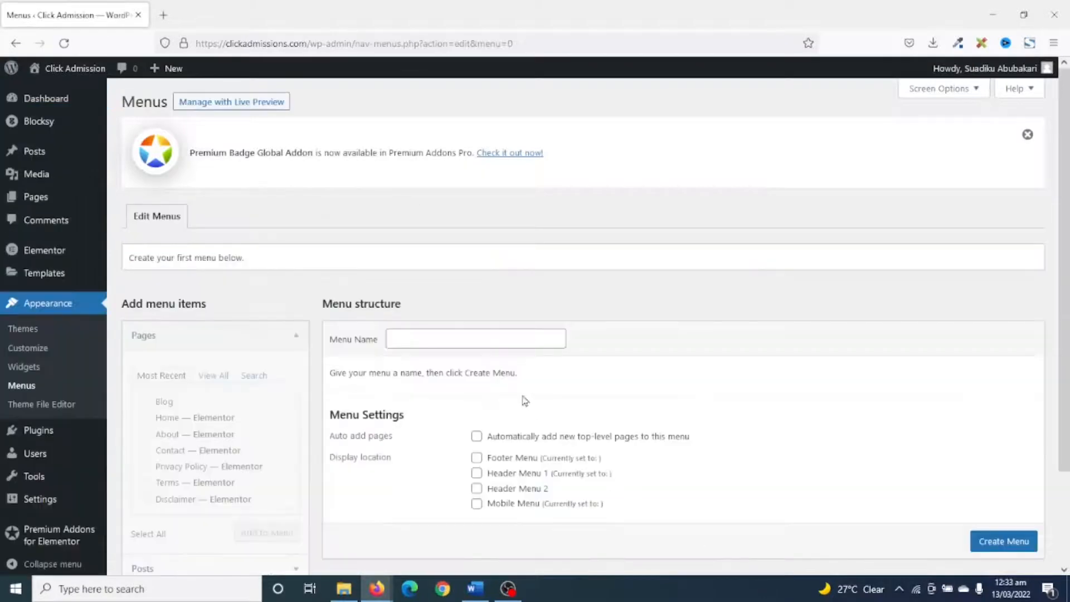
Create a new navigation menu named "Main Menu".
left_click(436, 343)
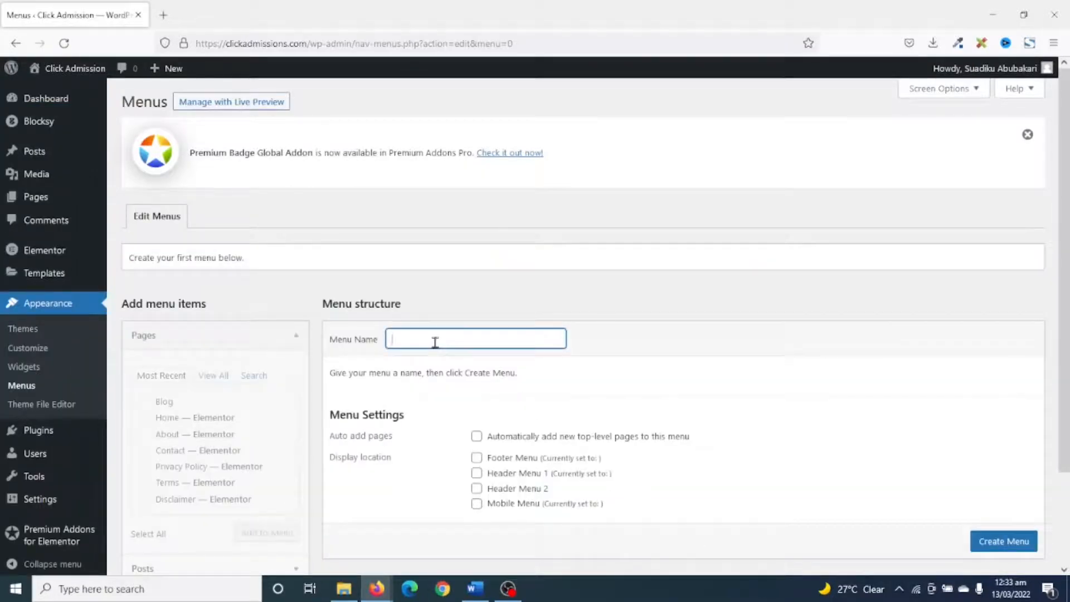
type("Main")
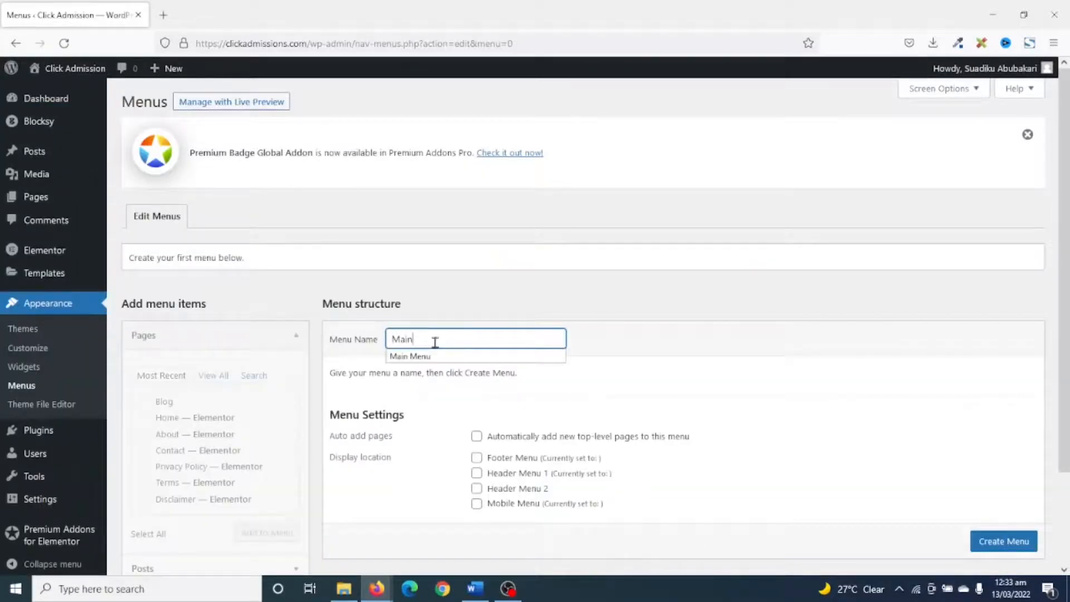
left_click(410, 356)
left_click(411, 470)
left_click(1011, 534)
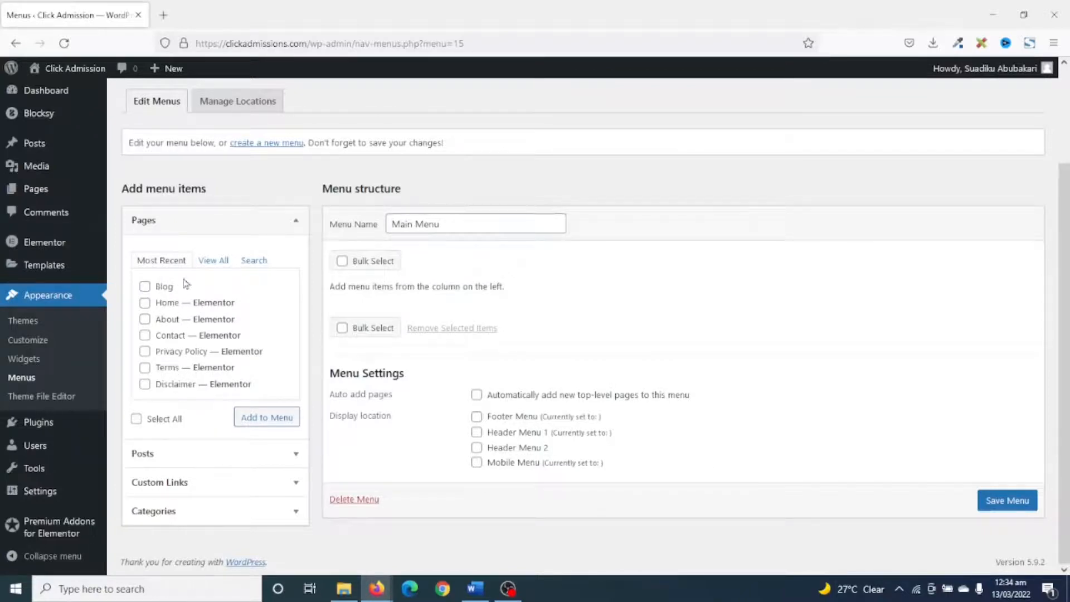
left_click(209, 263)
scroll(203, 317, "down", 1)
scroll(199, 319, "up", 1)
scroll(198, 320, "down", 1)
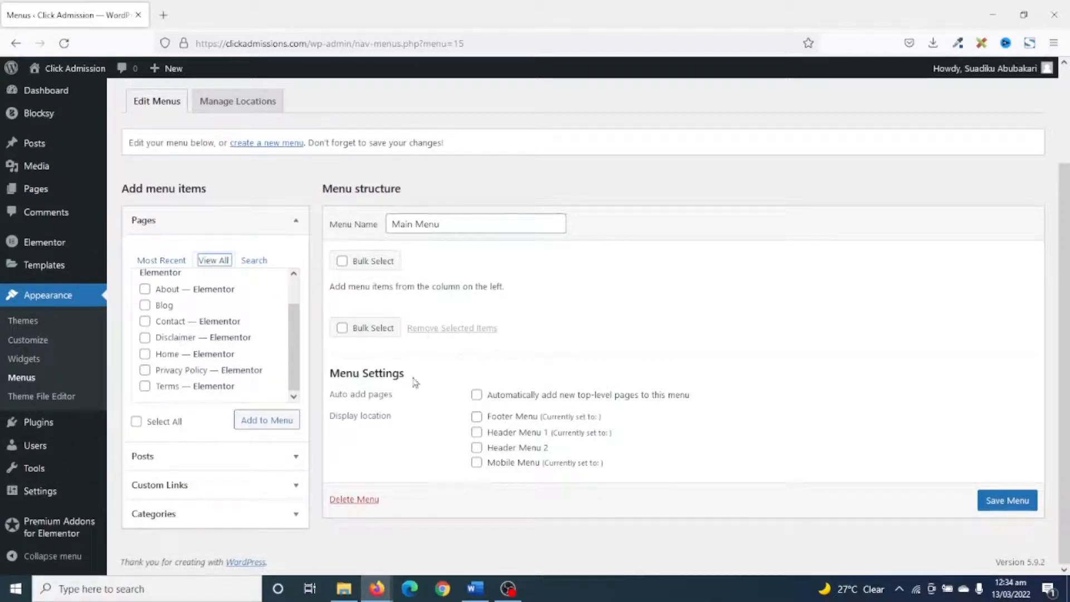
Add the Scholarships, Masters and PhD categories to Main Menu.
left_click(182, 514)
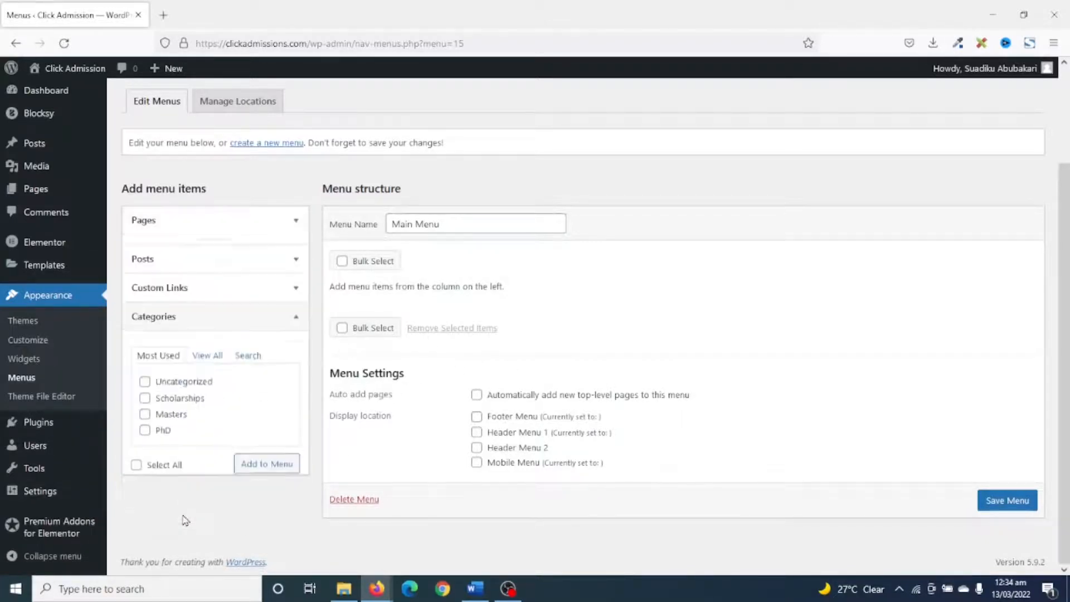
left_click(170, 388)
left_click_drag(175, 410, 184, 413)
left_click(165, 423)
left_click(177, 407)
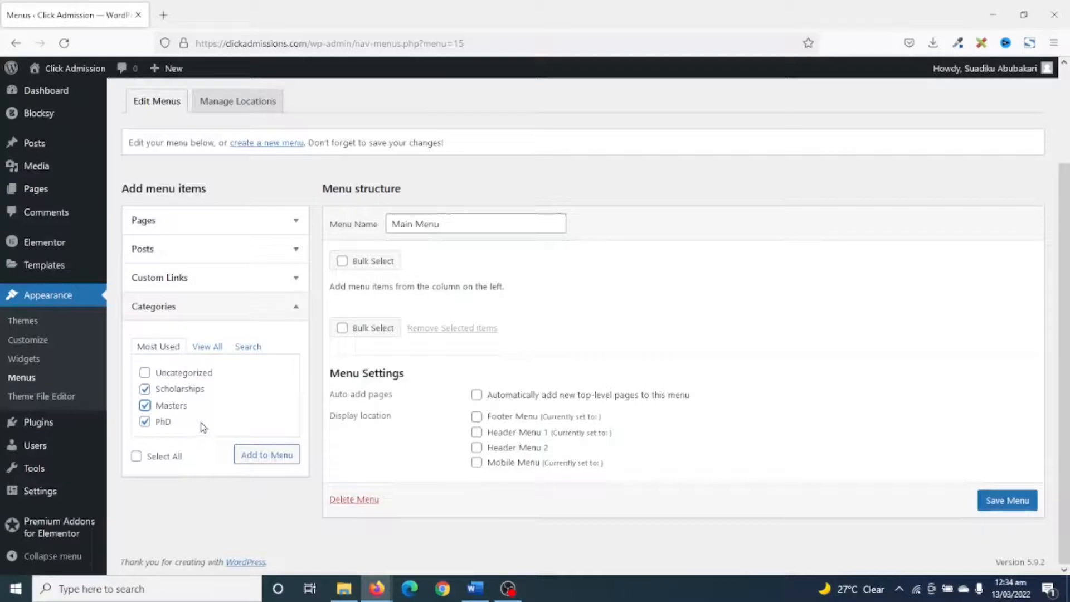
left_click(263, 456)
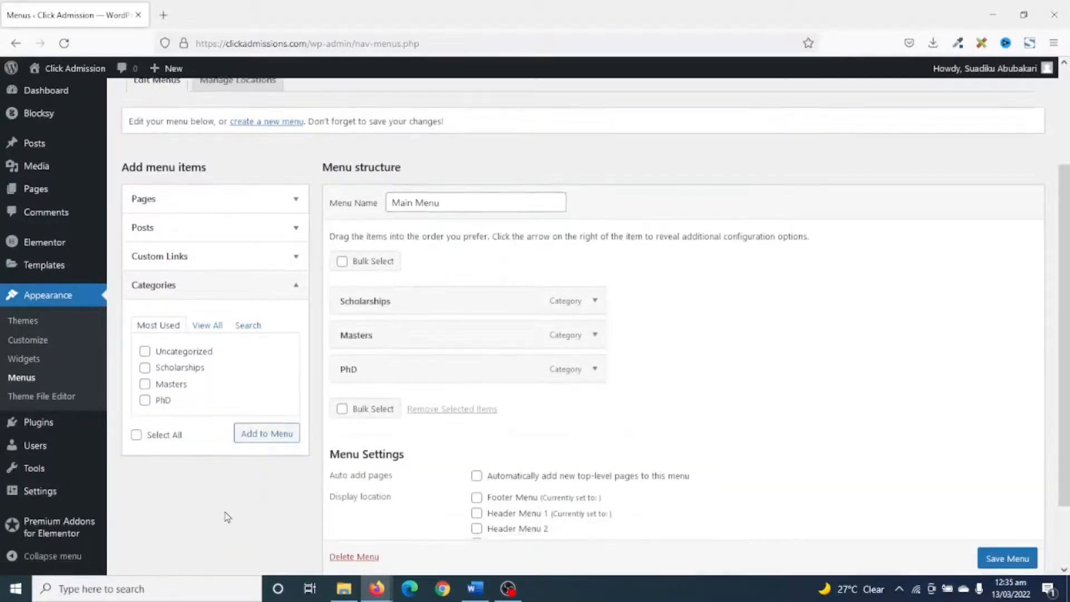
Add the Undergraduate category to Main Menu and move it directly below Scholarships.
scroll(226, 513, "up", 1)
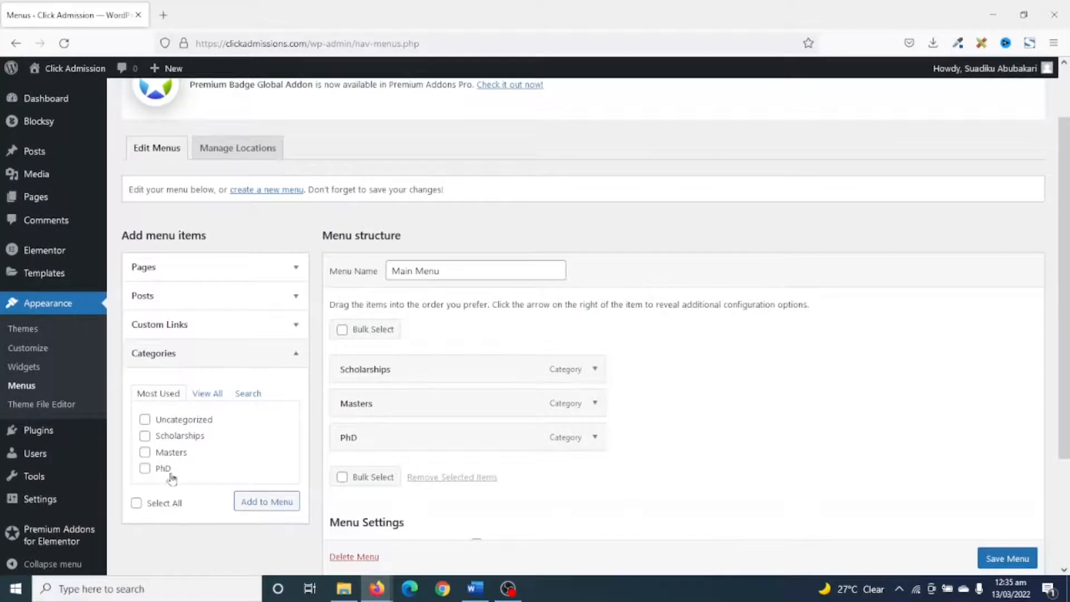
left_click(207, 394)
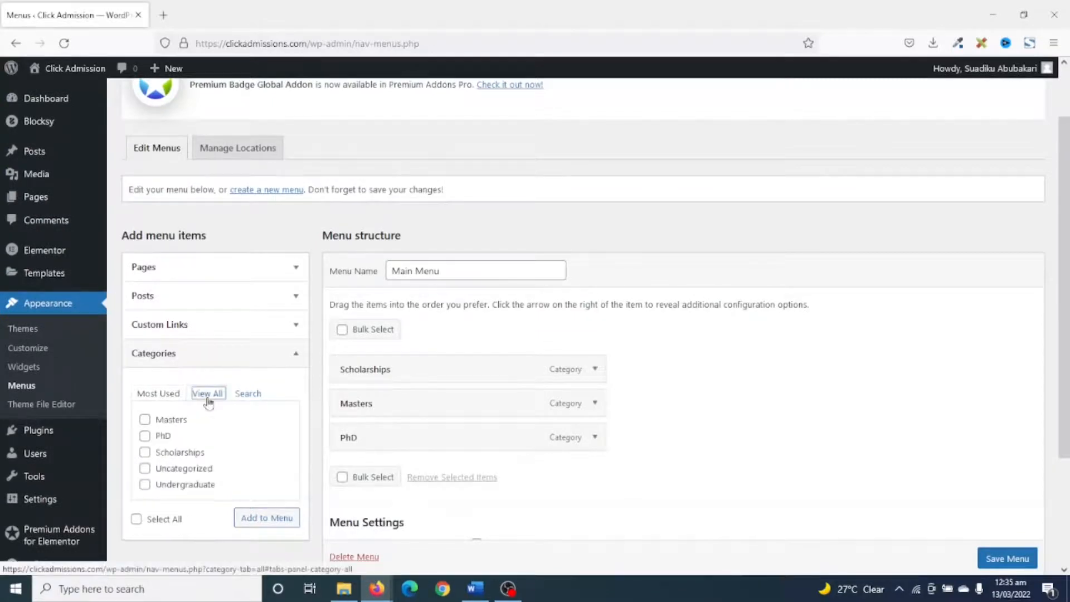
scroll(198, 447, "down", 1)
left_click(149, 419)
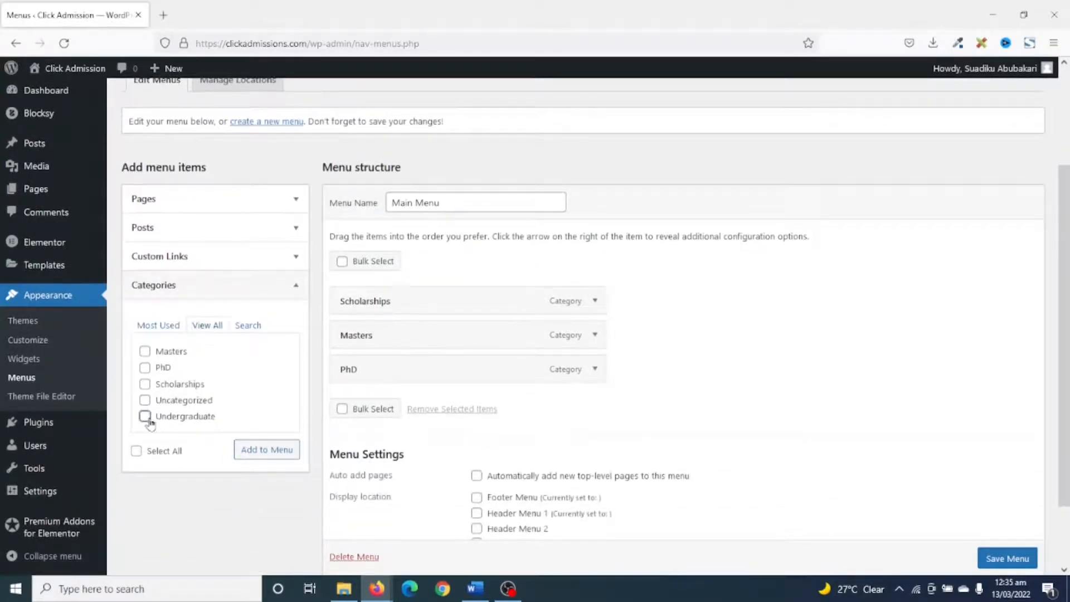
left_click(252, 452)
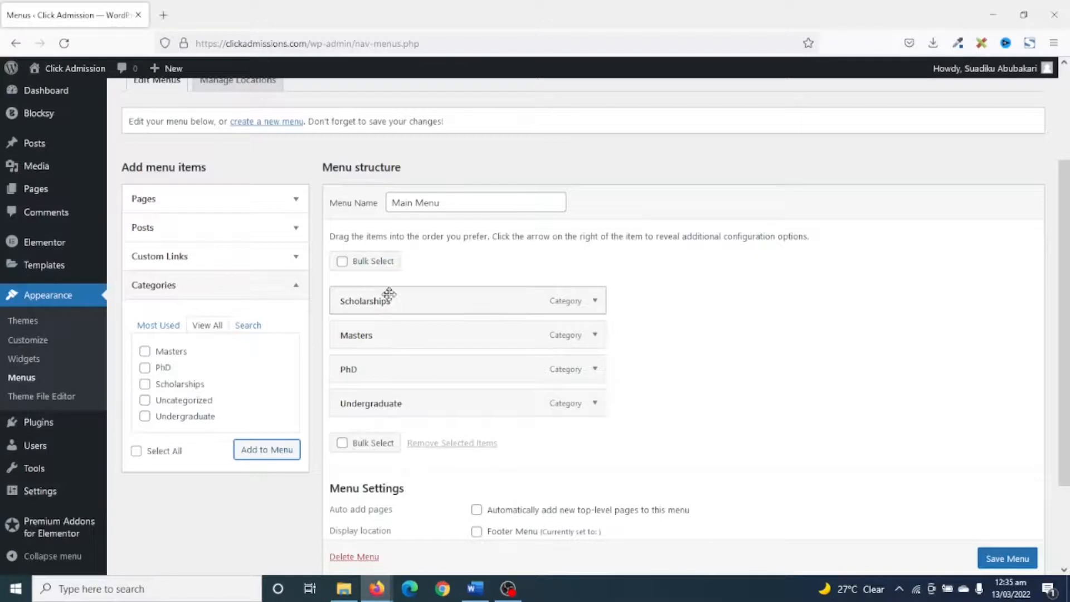
left_click_drag(382, 406, 374, 343)
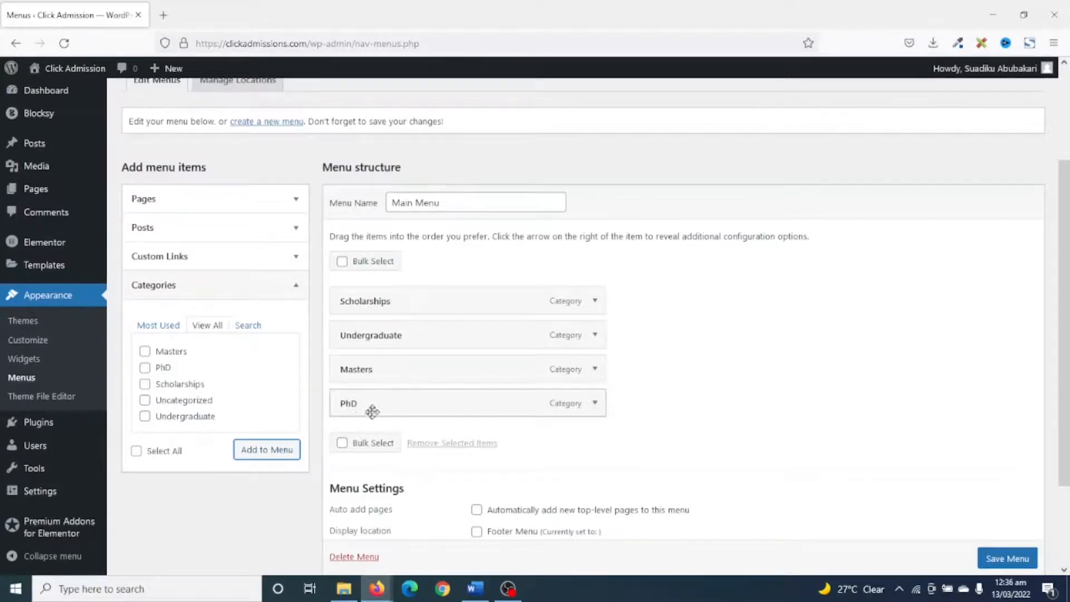
Assign Main Menu to the Footer Menu, Header Menu 1 and Mobile Menu display locations and save the menu.
scroll(656, 453, "down", 3)
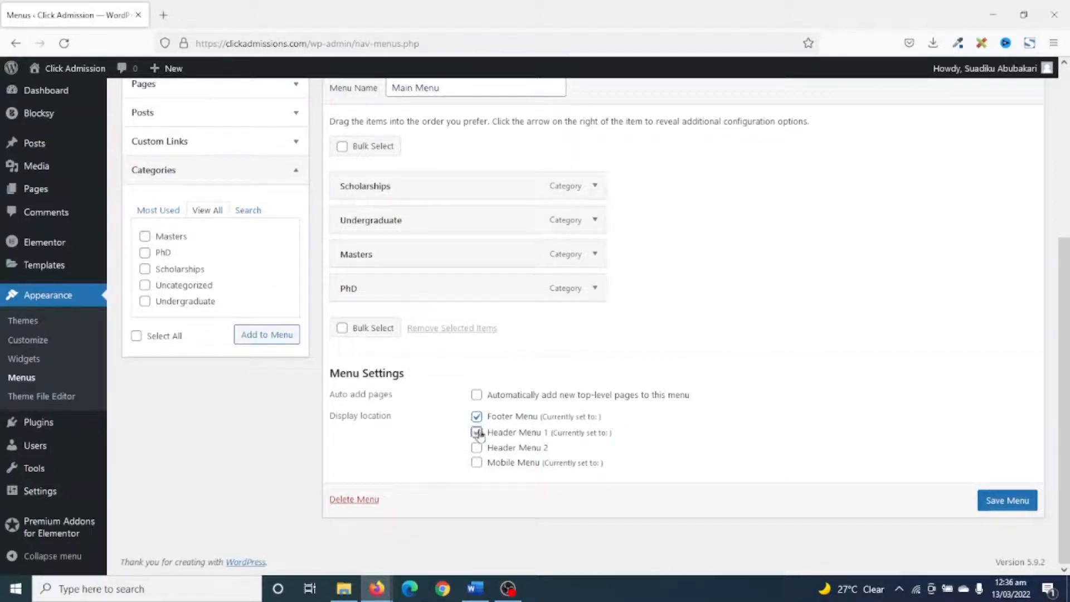
left_click(477, 464)
left_click(1012, 511)
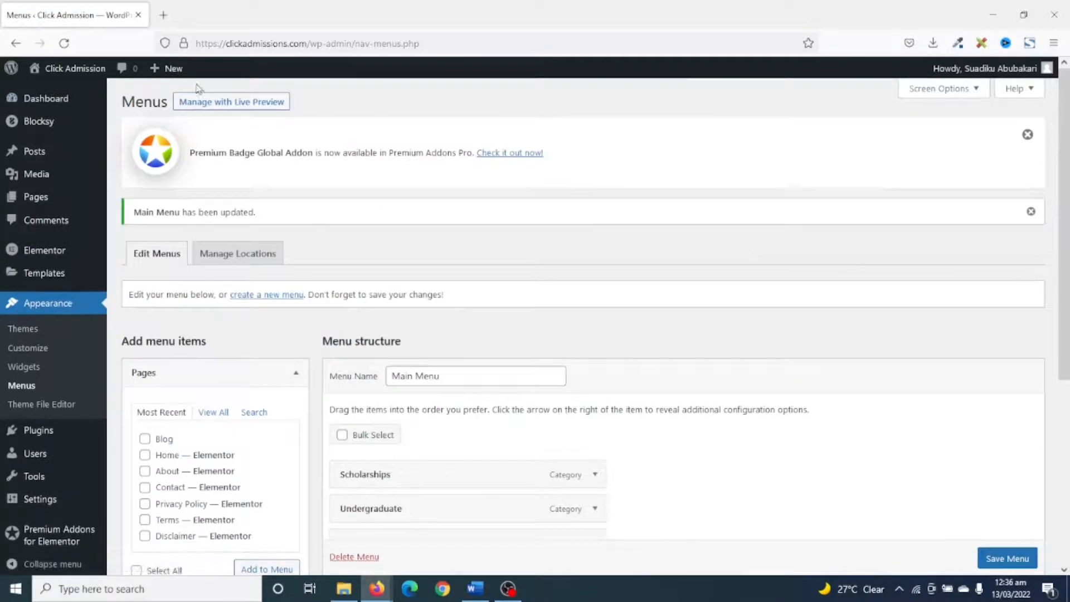
Open the live Click Admission site in a separate browser tab and check the header navigation.
mouse_move(70, 74)
right_click(69, 74)
left_click(131, 84)
left_click(194, 15)
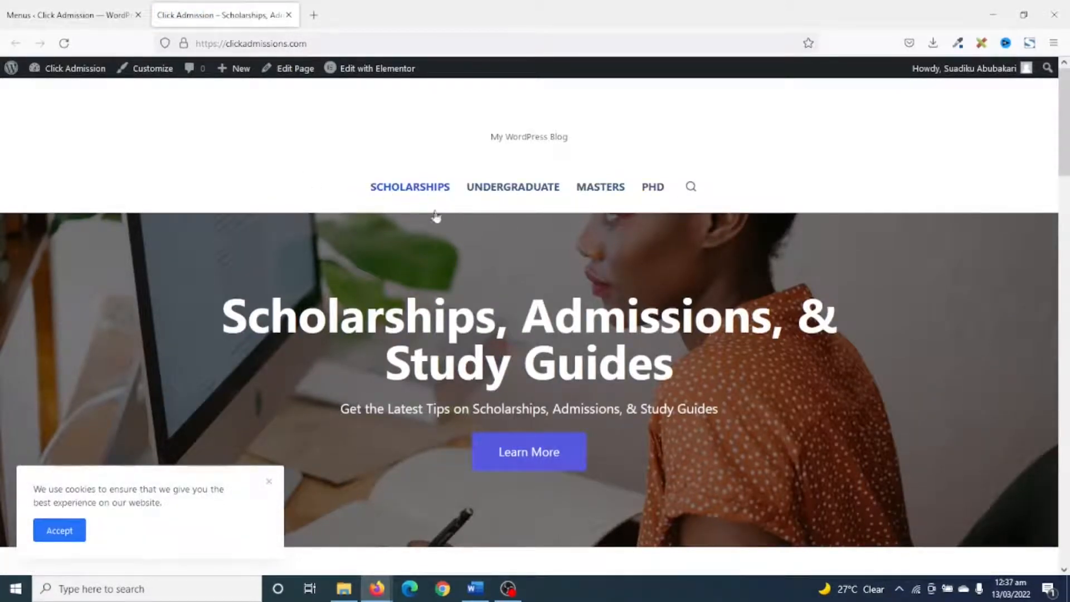
Return to the Menus settings and add the Home 2 front page to Main Menu as the first item, above Scholarships.
left_click(51, 18)
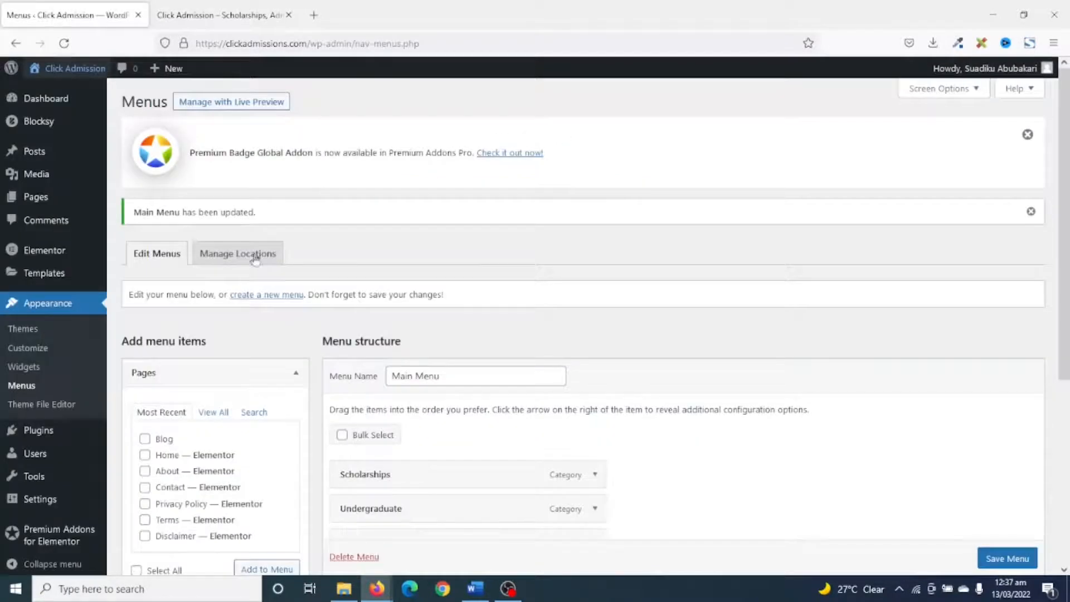
scroll(292, 291, "down", 4)
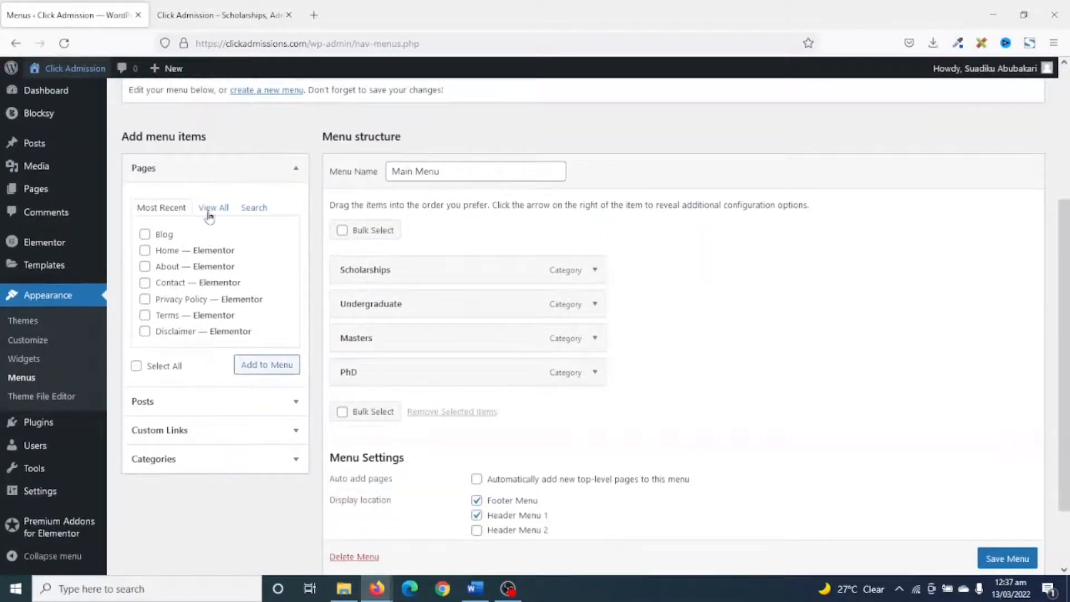
left_click(209, 213)
left_click(145, 234)
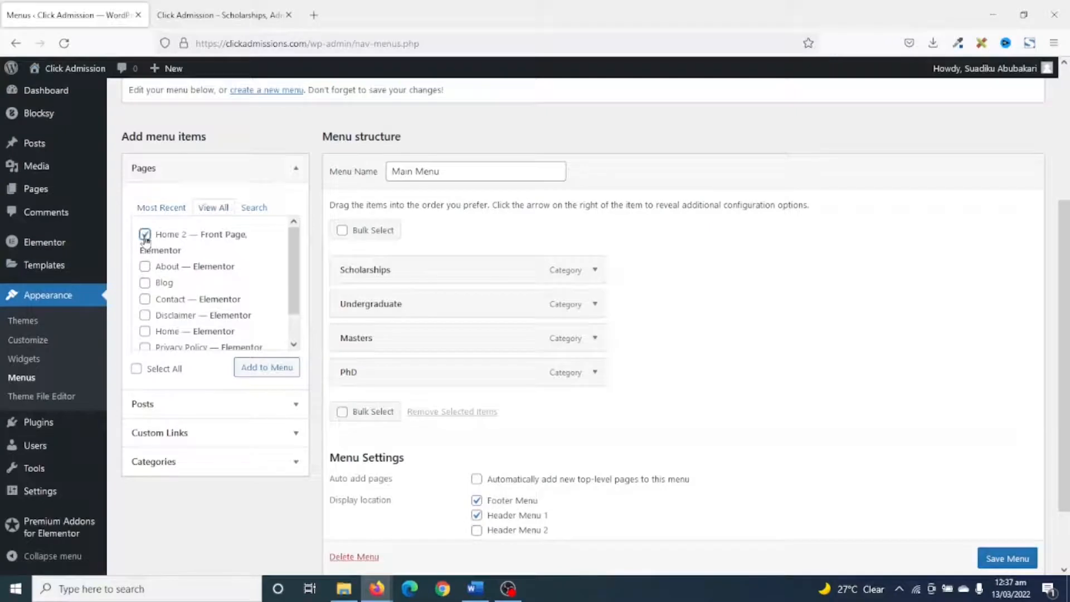
left_click(242, 370)
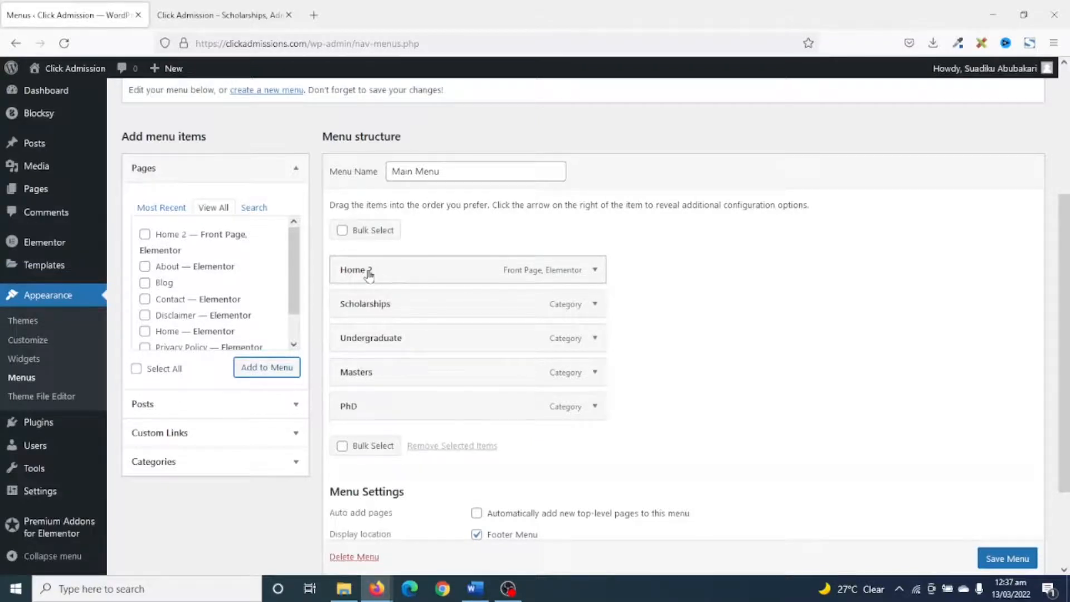
Change the Home 2 item's navigation label to "Home" and save Main Menu.
left_click(599, 276)
left_click(427, 316)
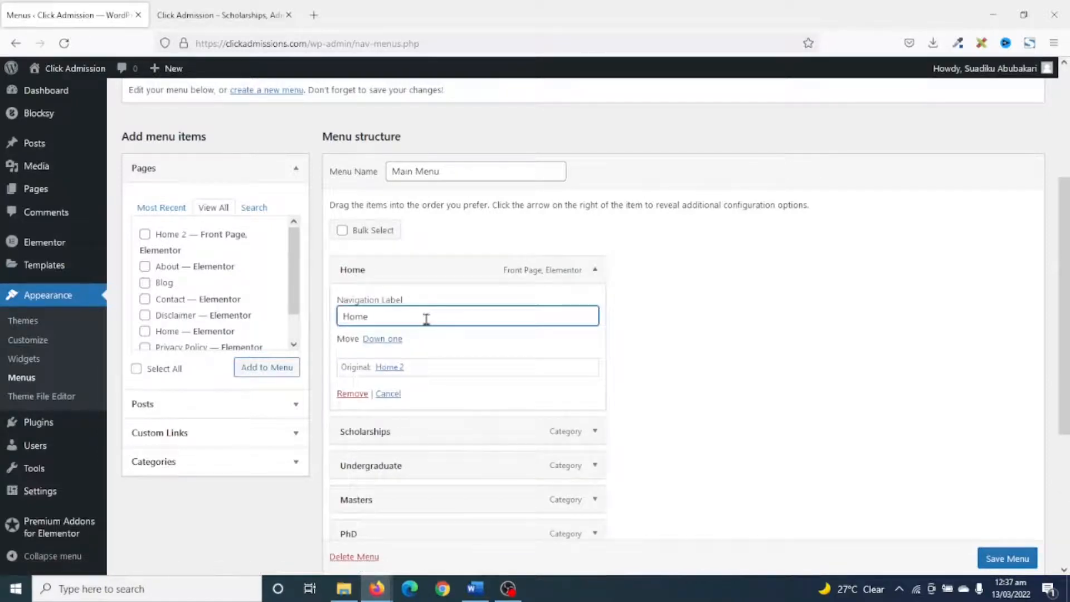
left_click(988, 560)
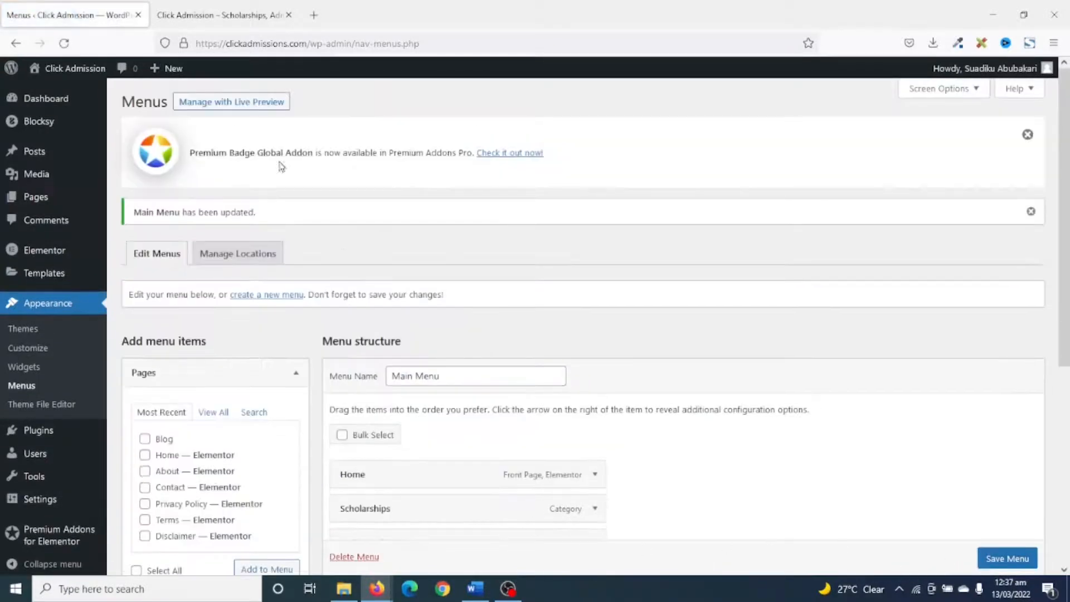
Reload the live homepage and check the header and footer menus, dismissing the cookie notice.
left_click(198, 14)
left_click(64, 43)
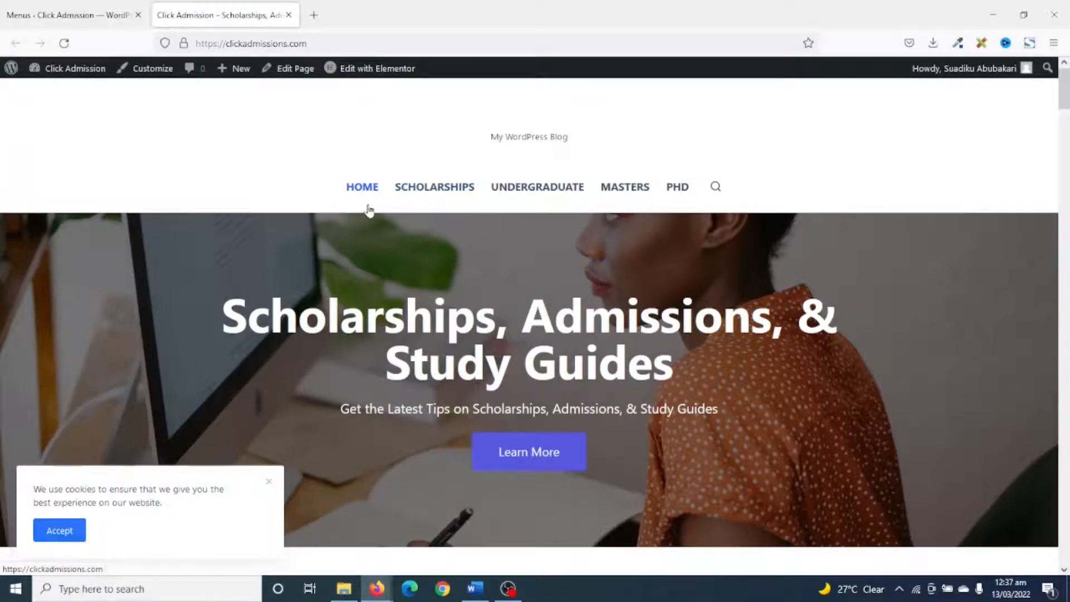
scroll(373, 221, "down", 15)
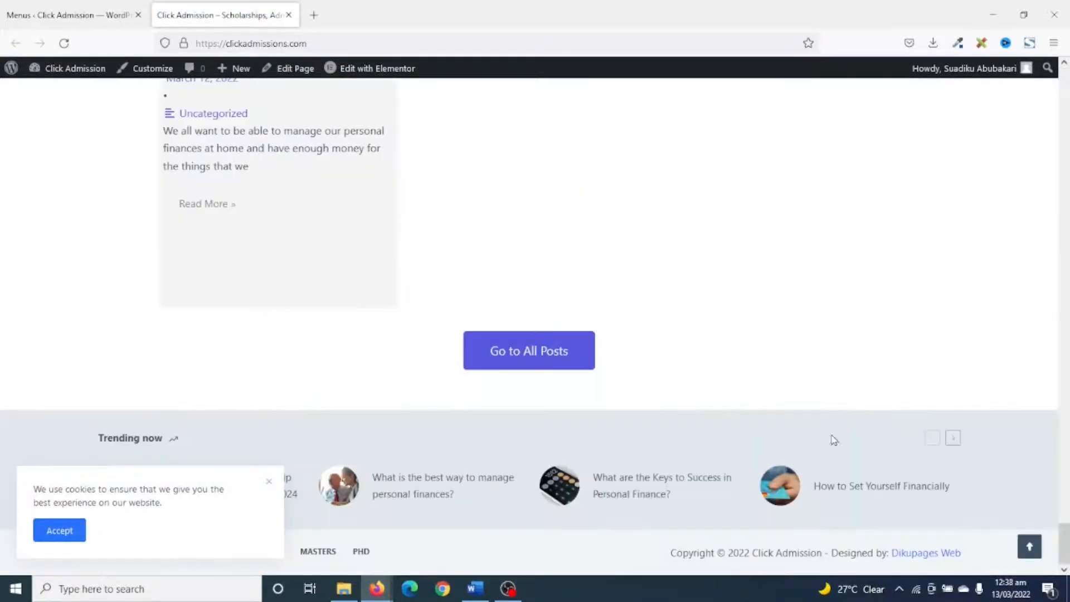
left_click(269, 481)
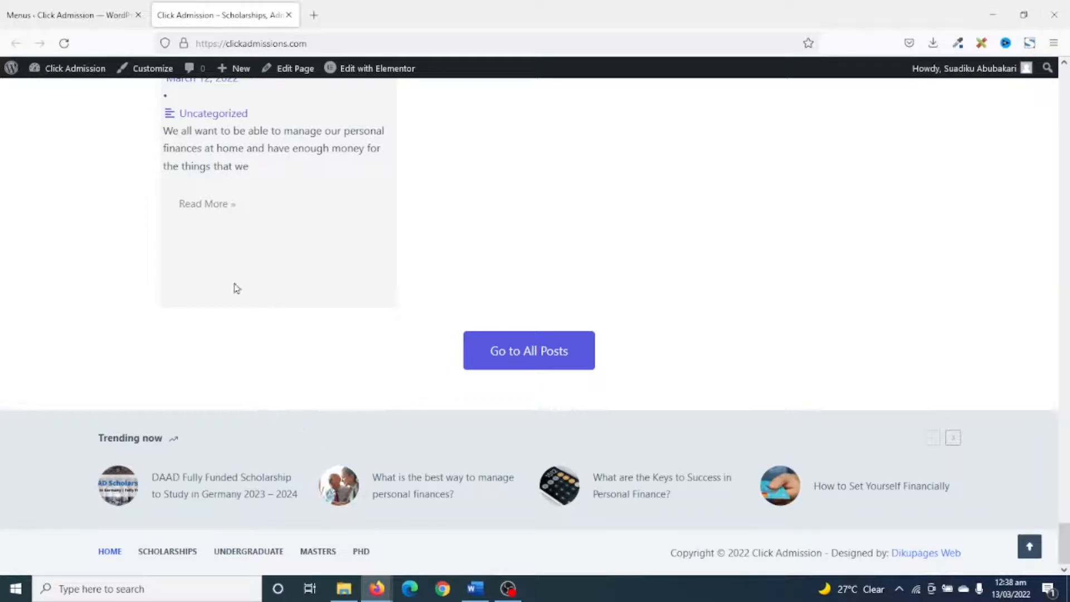
Return to the Menus settings and create a new menu named "Top Menu".
left_click(83, 18)
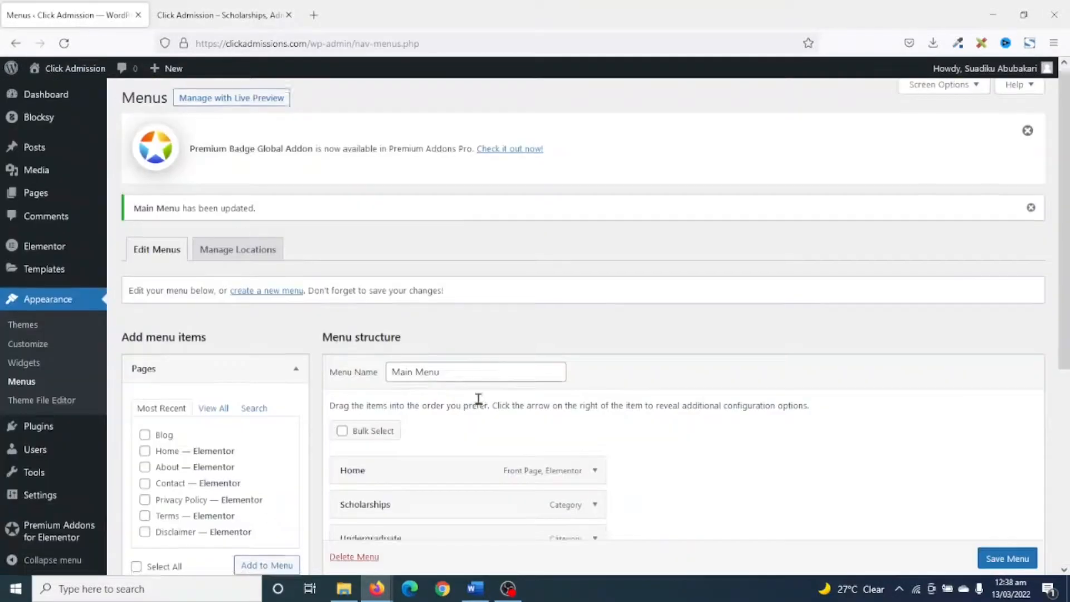
scroll(356, 303, "down", 3)
left_click(267, 158)
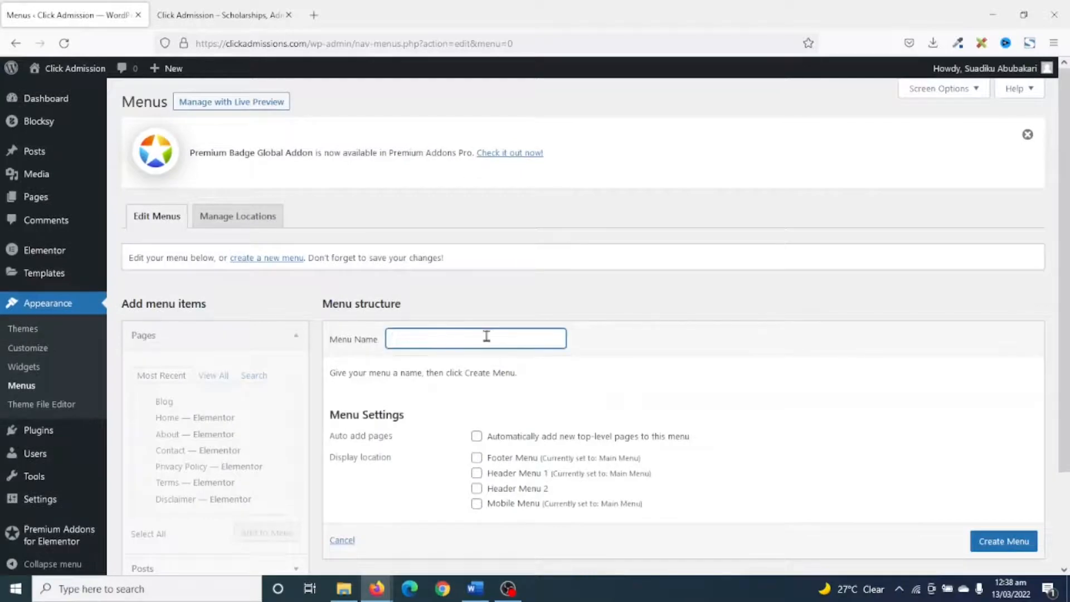
type("op Menu")
left_click(997, 547)
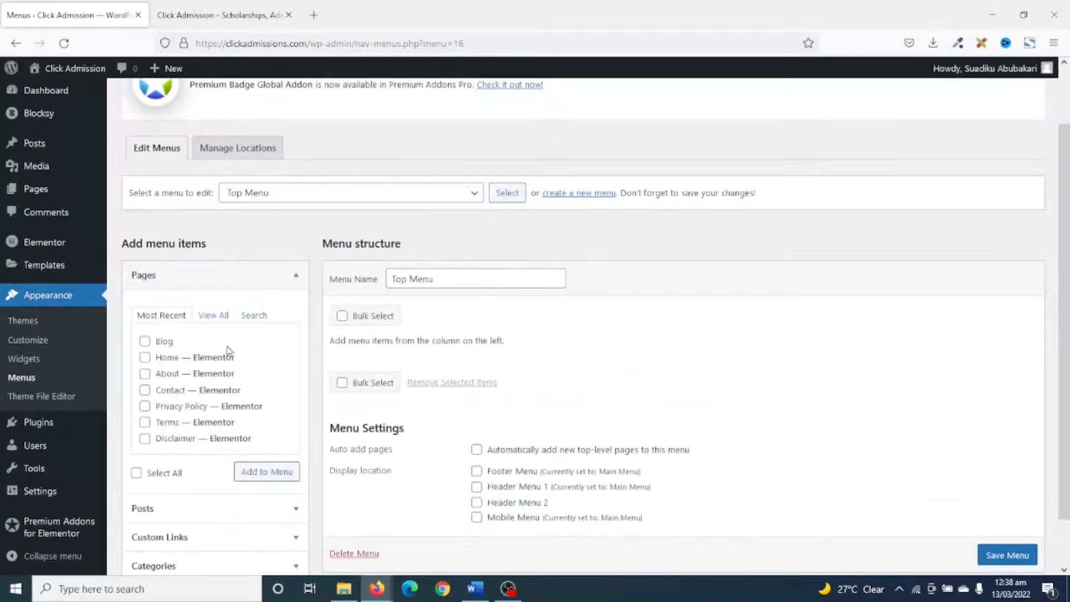
Add the Contact, Disclaimer, Privacy Policy and Terms pages to Top Menu.
left_click(215, 317)
scroll(206, 404, "down", 2)
left_click(146, 378)
left_click(146, 394)
left_click(145, 427)
left_click(144, 442)
scroll(206, 427, "down", 2)
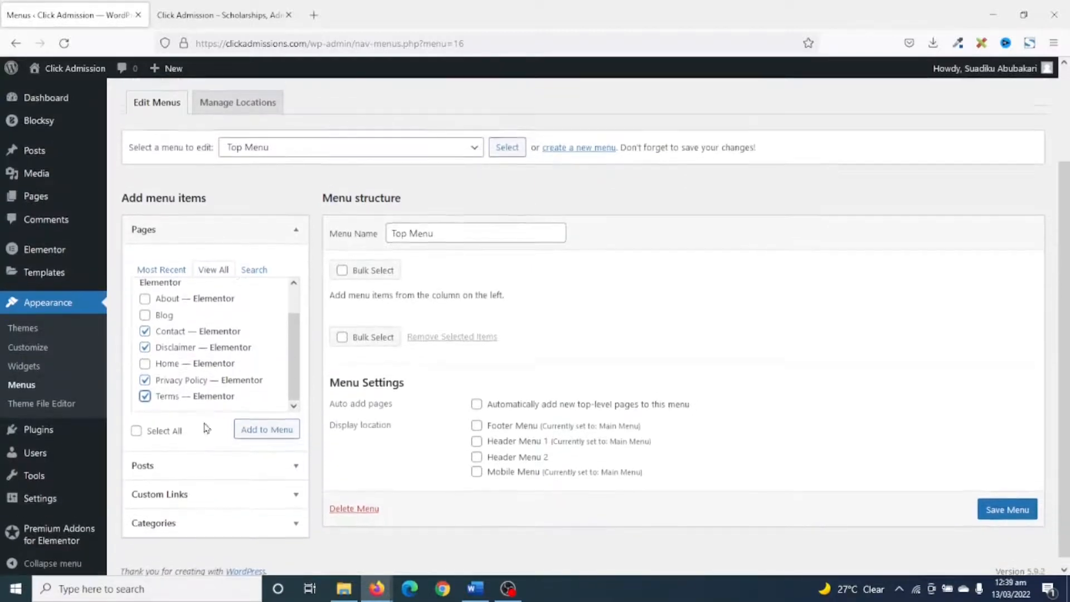
scroll(206, 427, "up", 3)
left_click(277, 543)
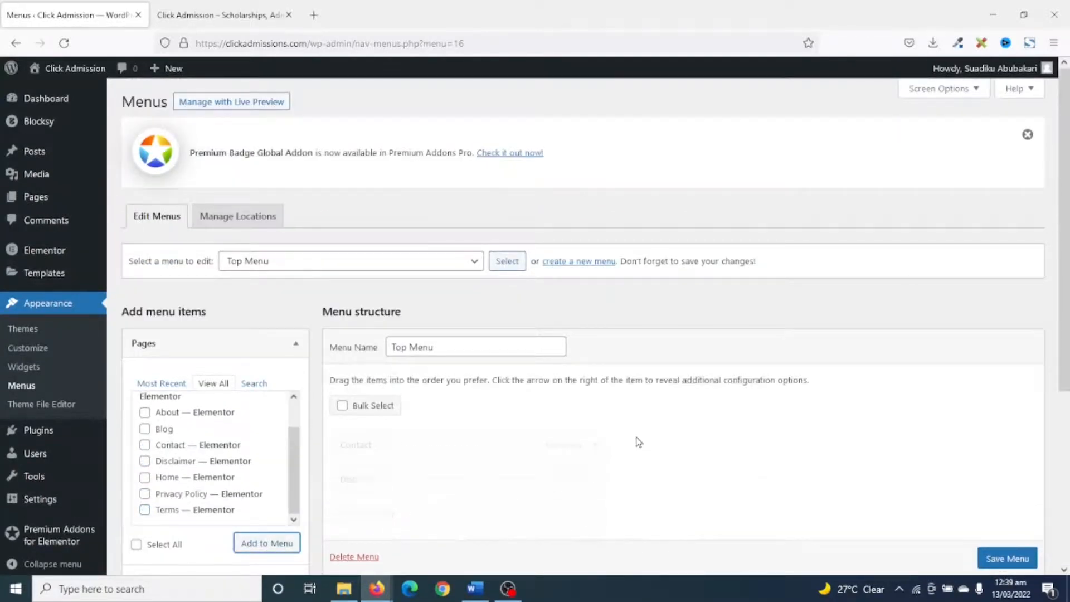
Reorder the Top Menu items to Privacy Policy, Terms, Disclaimer, Contact.
scroll(635, 440, "down", 3)
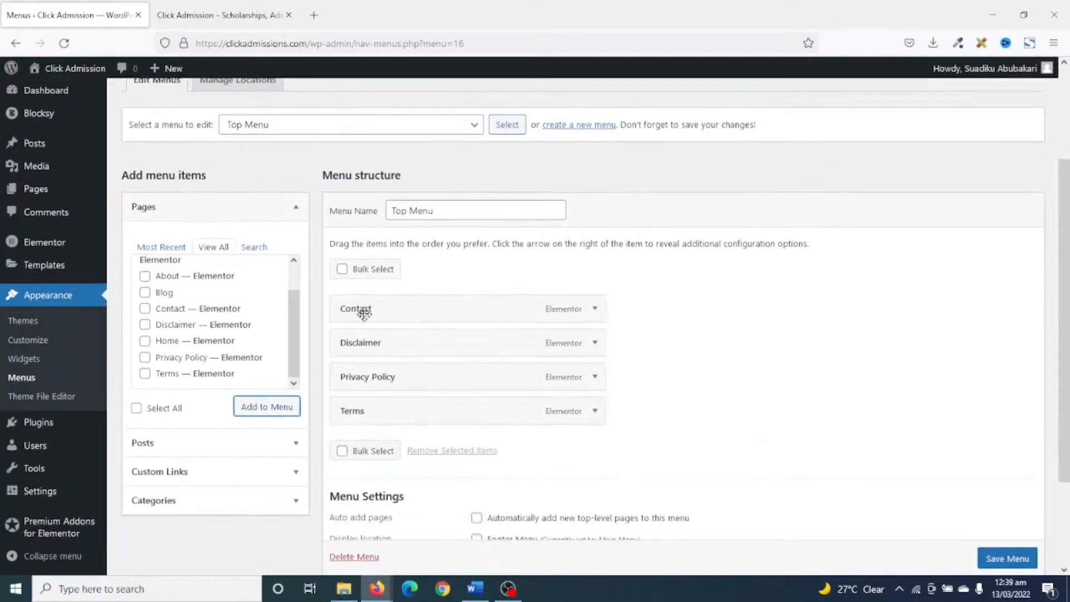
left_click_drag(361, 309, 360, 420)
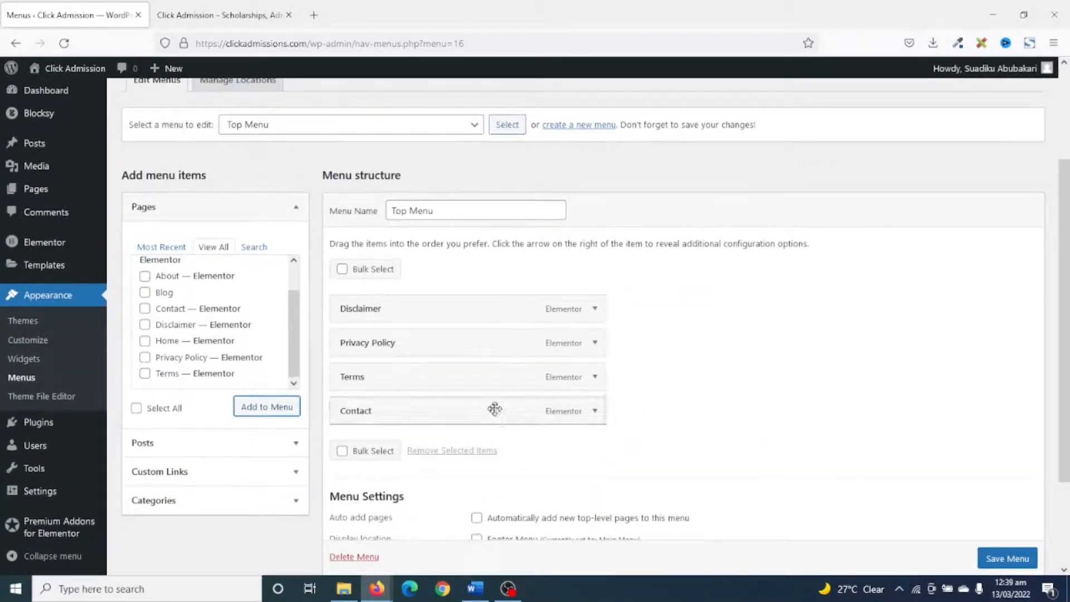
left_click_drag(365, 342, 352, 390)
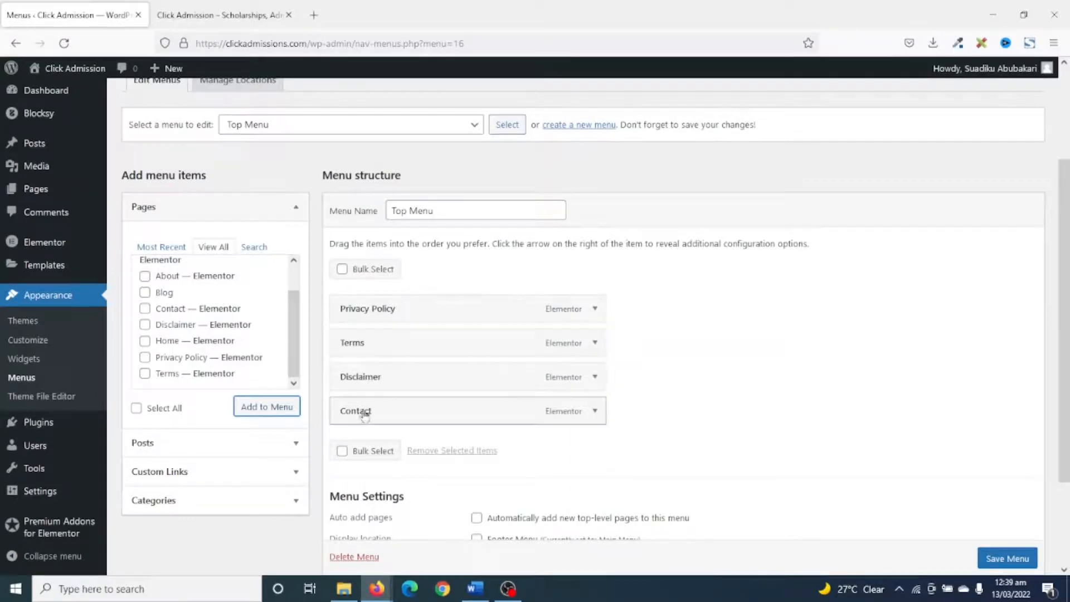
Assign Top Menu to the Header Menu 2 display location and save the menu.
scroll(561, 517, "down", 1)
scroll(562, 517, "down", 2)
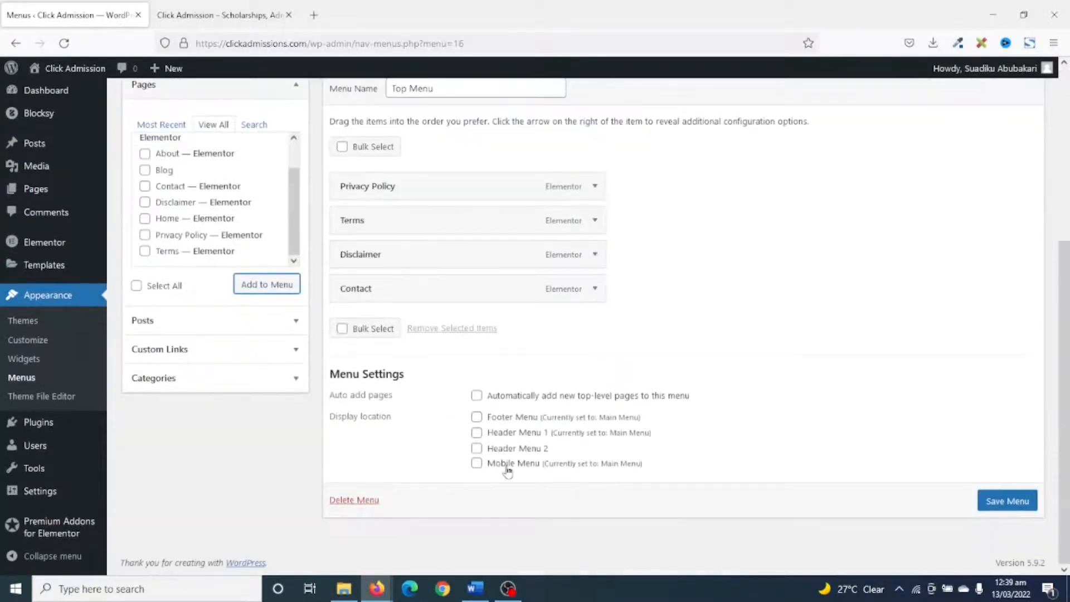
left_click(477, 449)
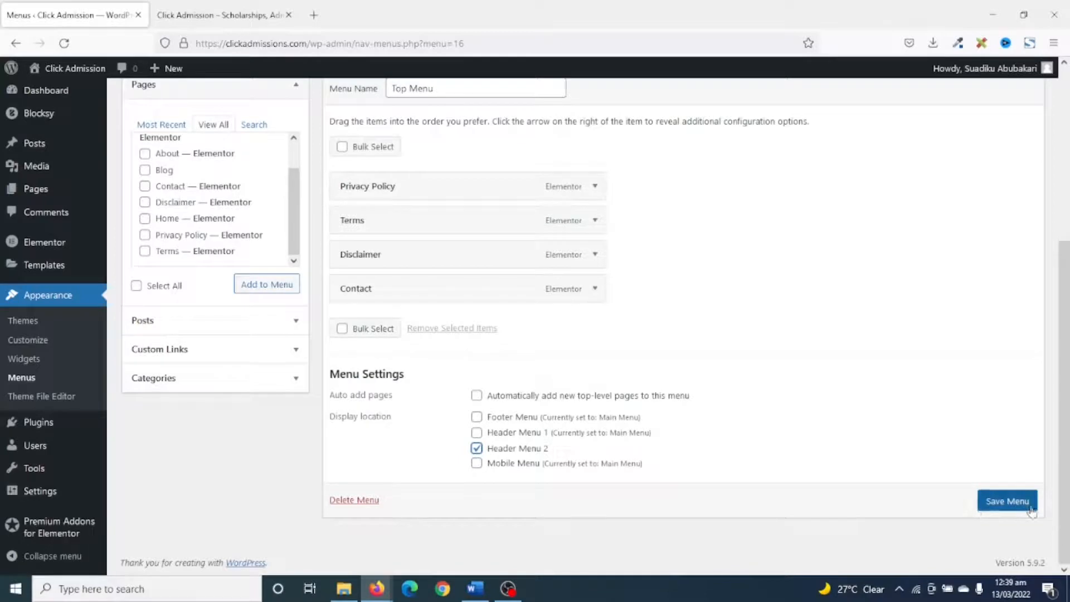
left_click(1009, 502)
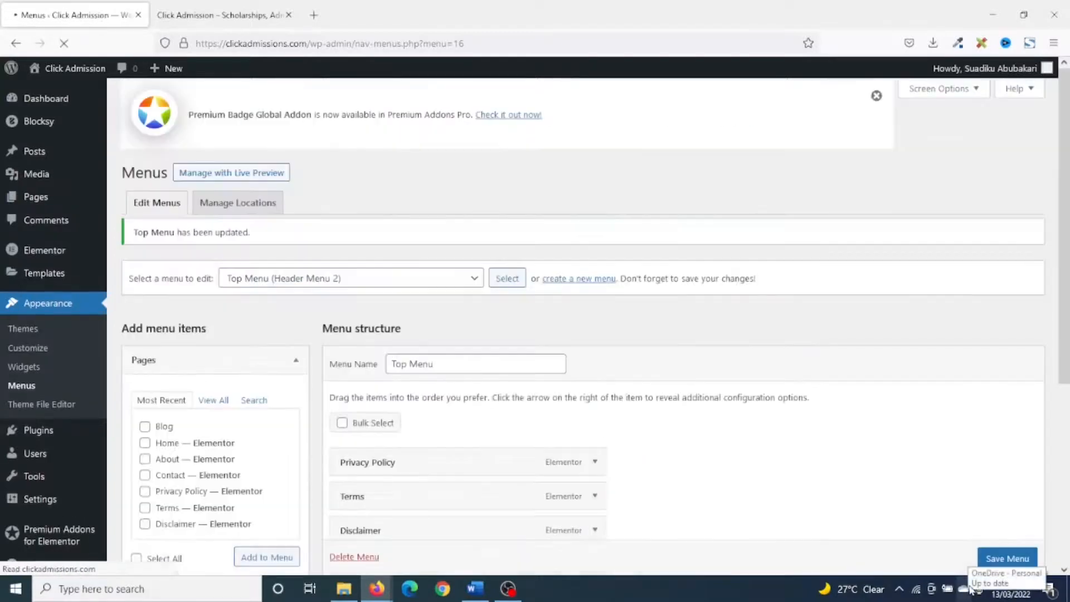
Reload the live homepage to check whether Top Menu is displayed.
left_click(241, 17)
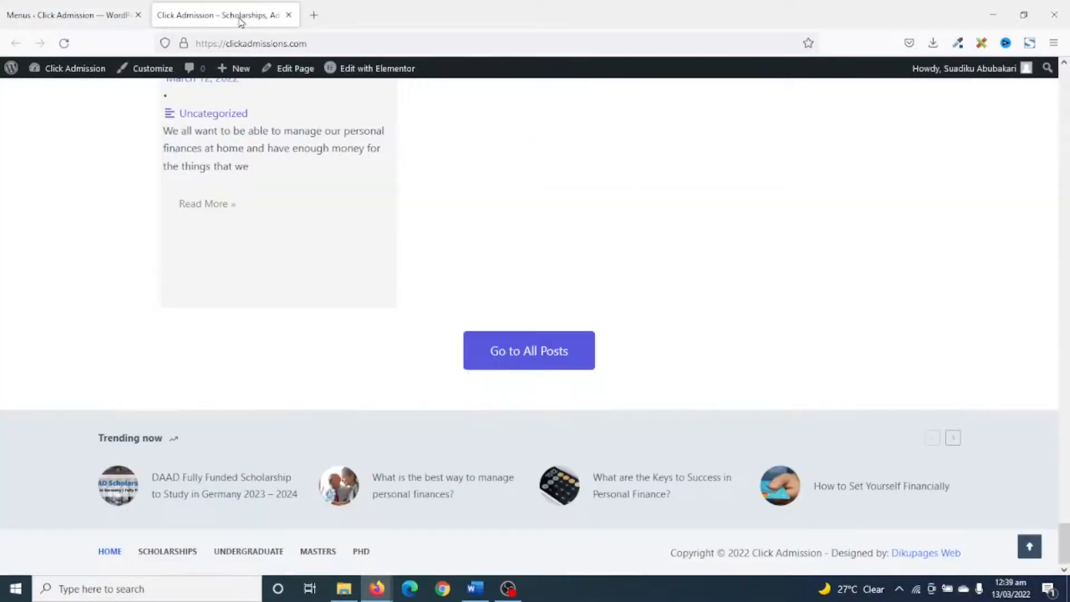
left_click(64, 43)
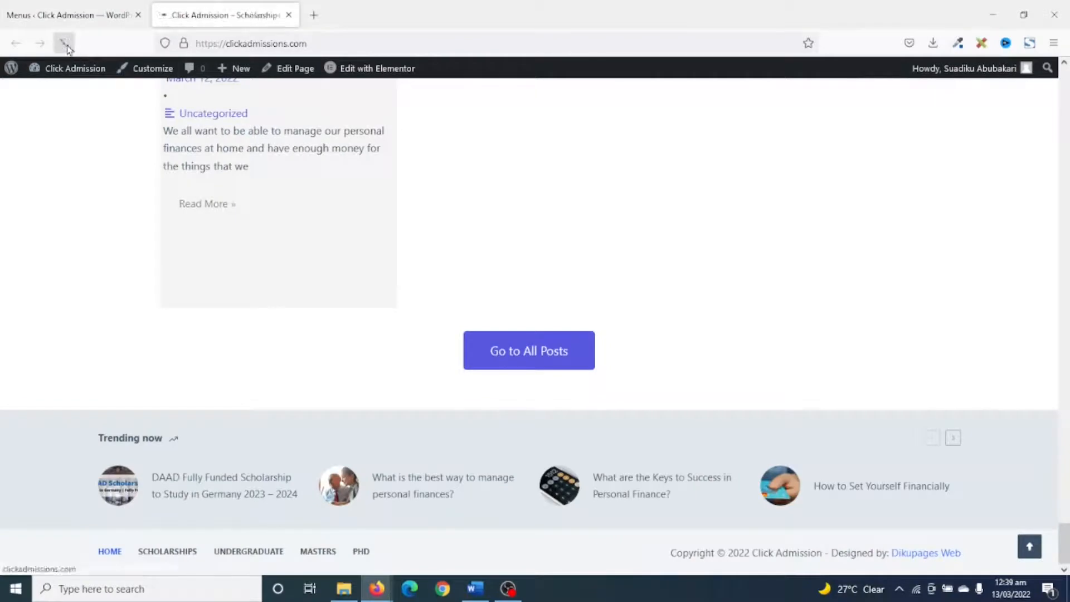
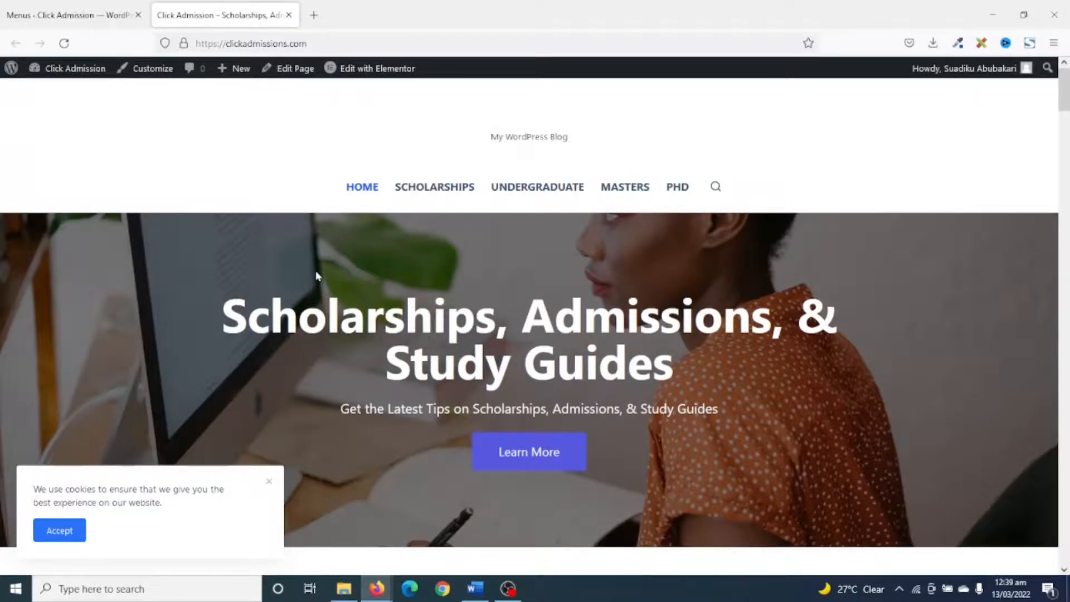
Arrange the desktop header with Logo starting the bottom row, Menu 1 and Search ending it, and Menu 2 in the main row.
left_click(152, 75)
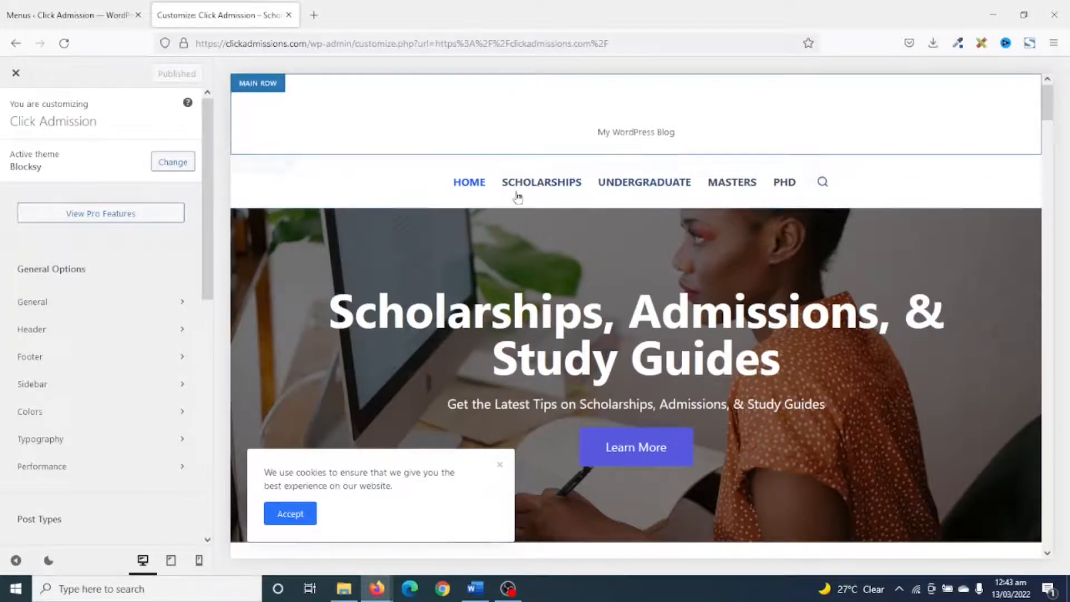
left_click(43, 332)
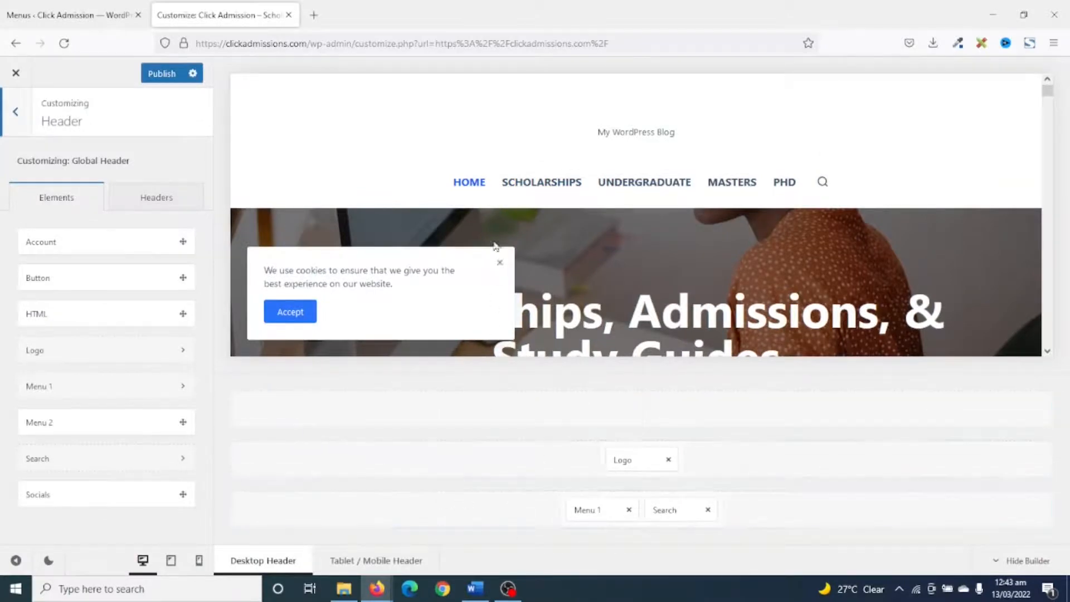
left_click(500, 265)
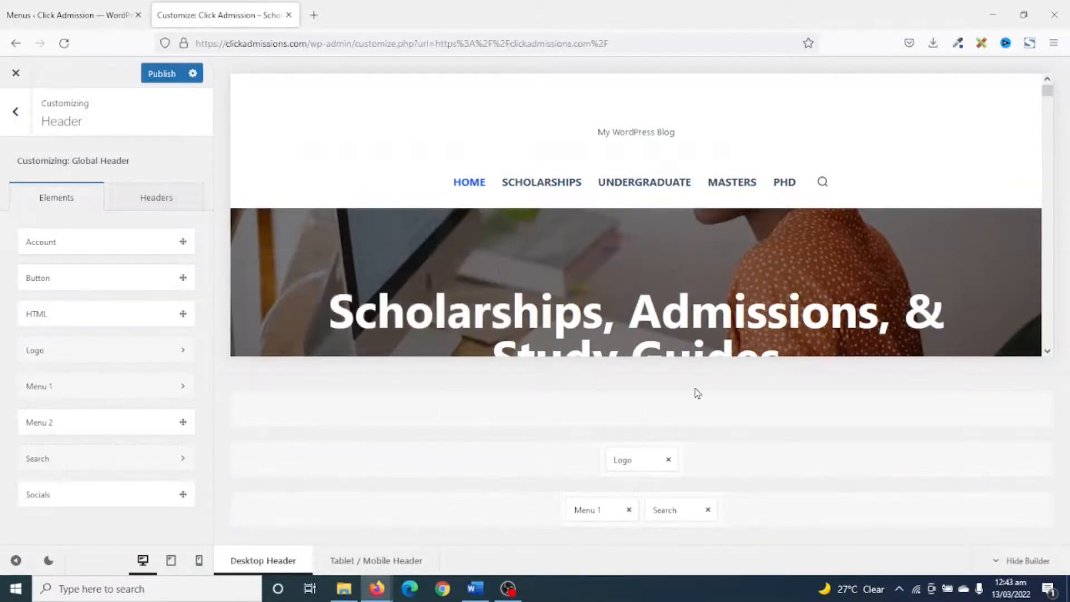
left_click_drag(625, 459, 264, 508)
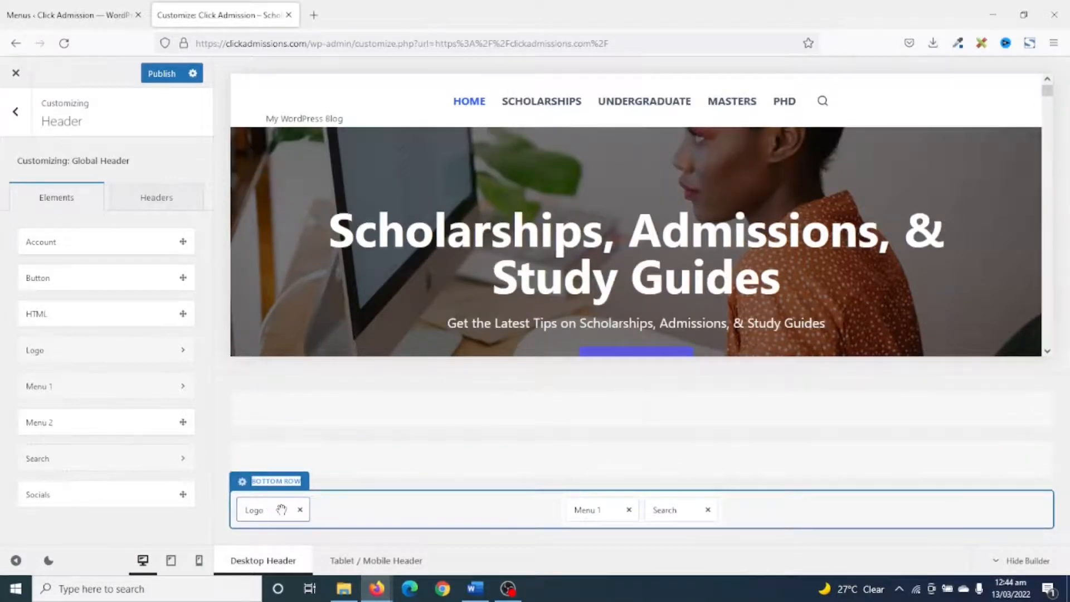
left_click_drag(660, 509, 1004, 510)
left_click_drag(613, 508, 930, 505)
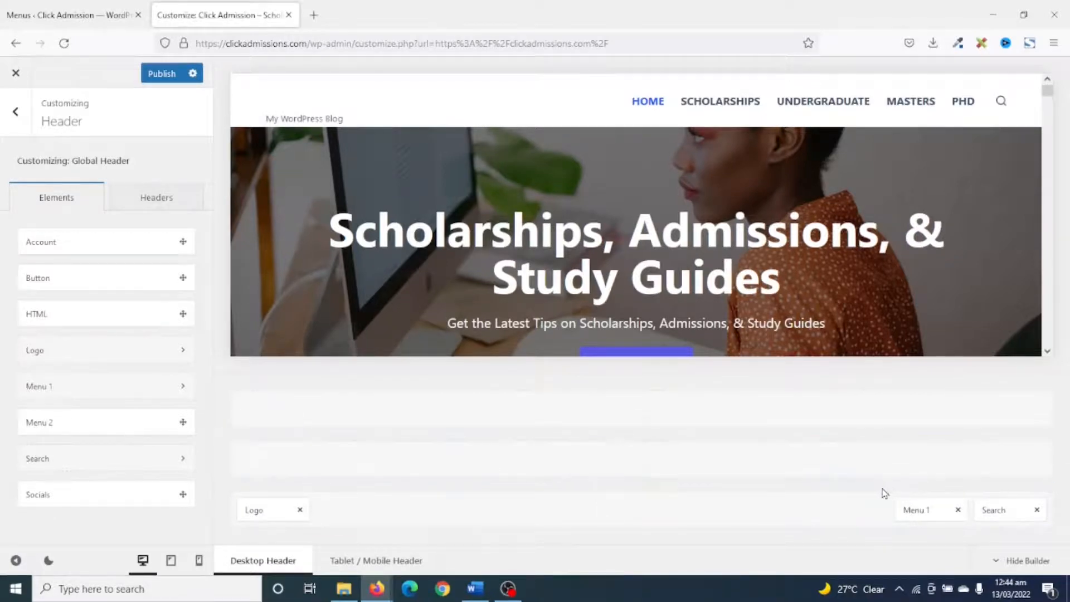
left_click_drag(58, 425, 982, 460)
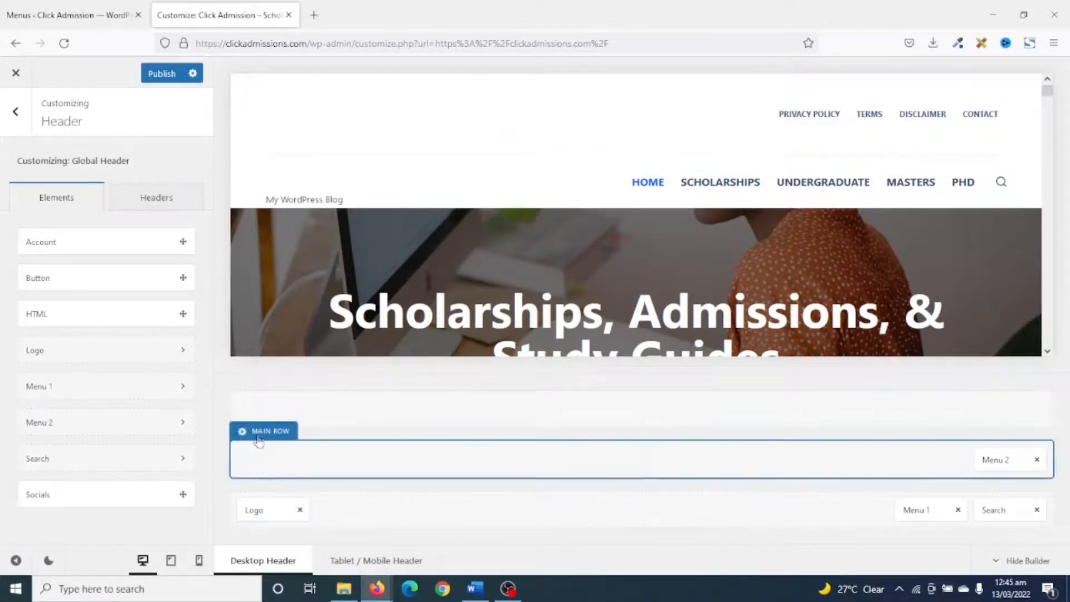
Reduce the header main row's minimum height on desktop and move Menu 2 to the left end of that row.
left_click(261, 435)
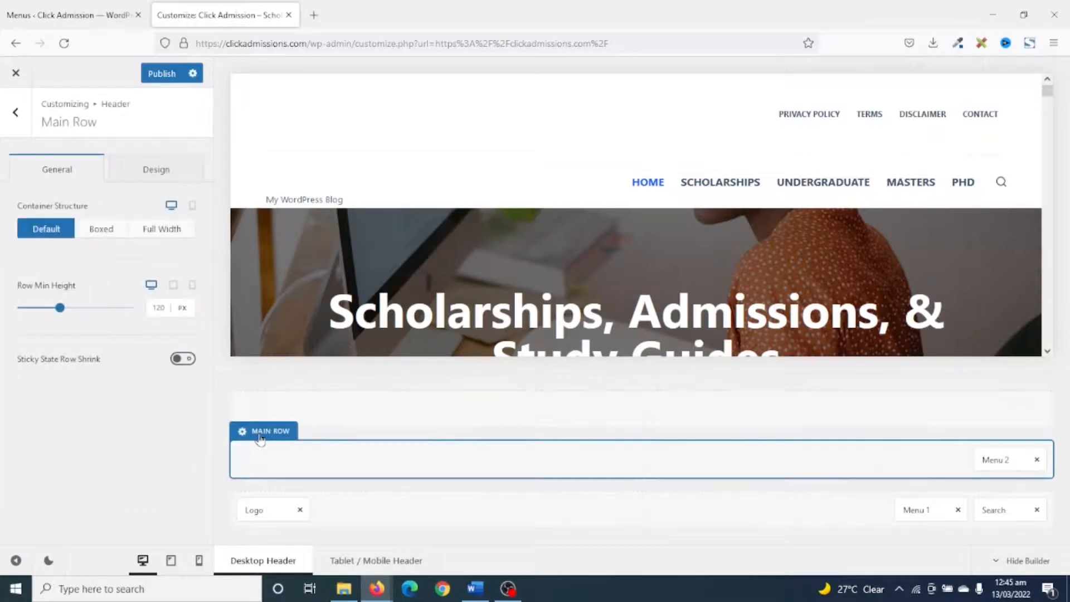
double_click(170, 308)
left_click(50, 306)
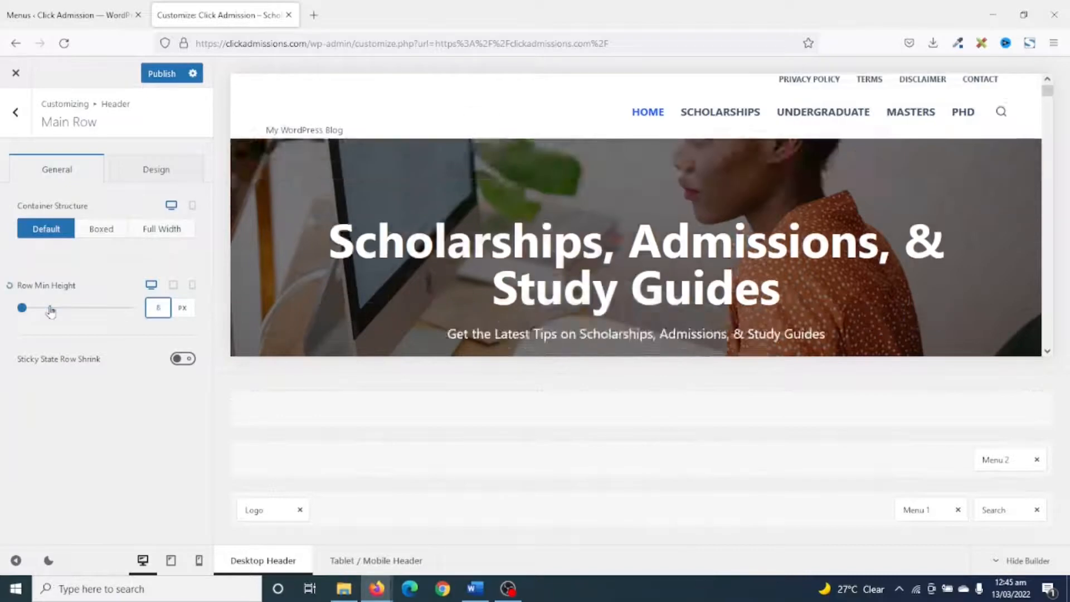
key("Down")
key("Down")
key("Down")
key("Down")
key("Down")
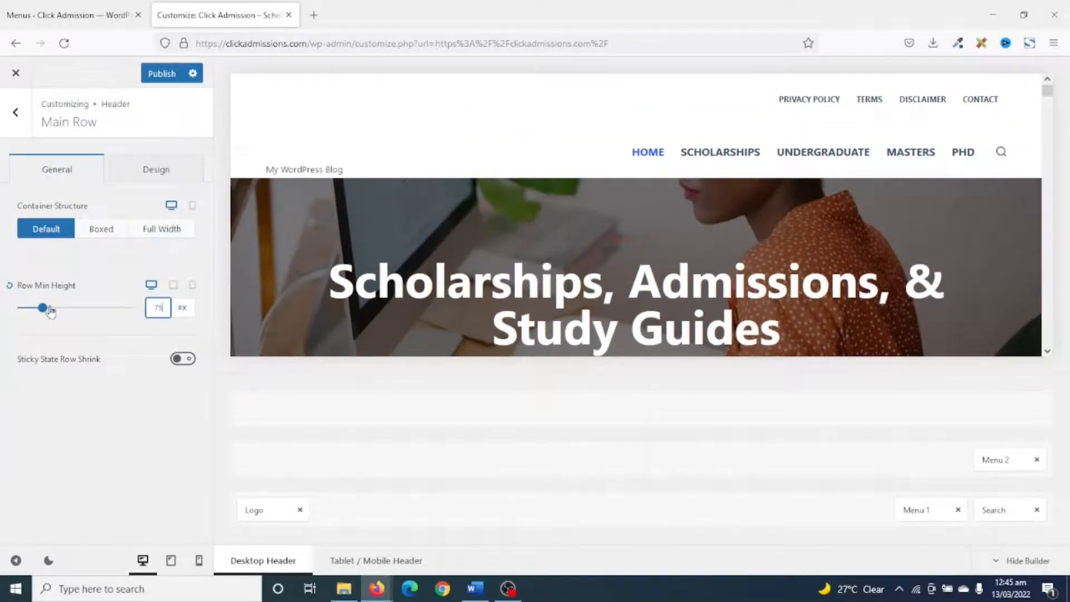
key("Down")
key("Down")
key("Down")
key("Down")
key("Down")
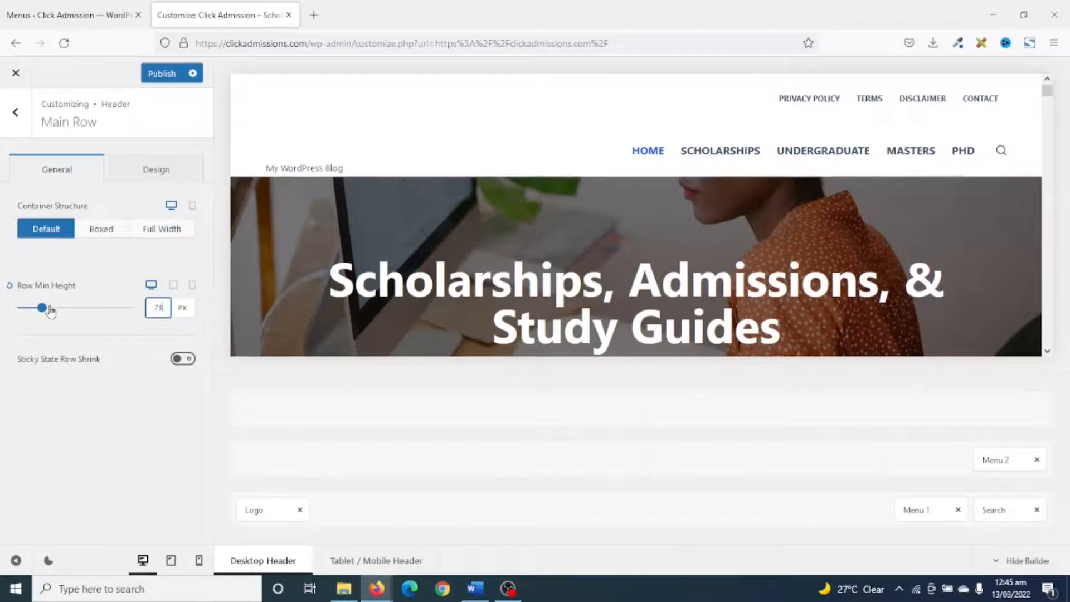
key("Down")
key("Down")
key("Down")
key("Down")
key("Down")
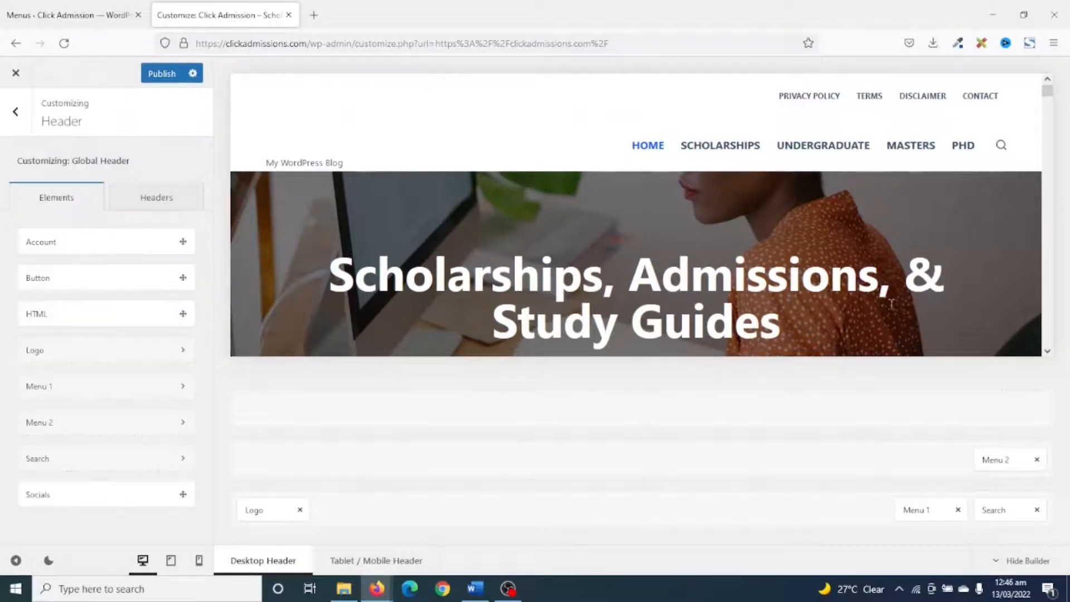
left_click_drag(991, 460, 249, 458)
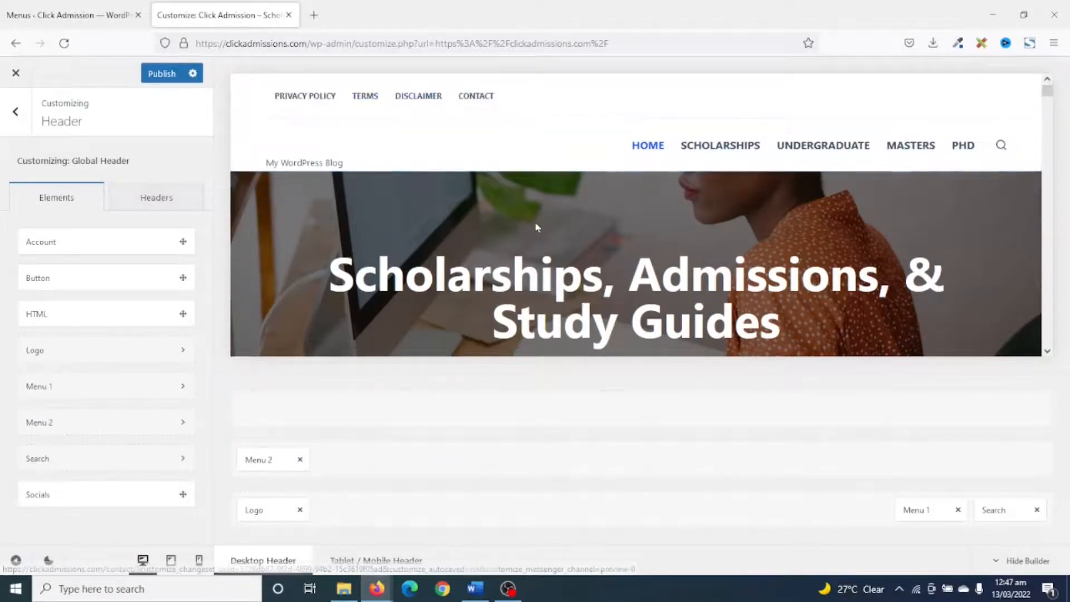
Upload click-admissions-logo.png from the computer to the media library for the header's Logo element.
left_click(257, 510)
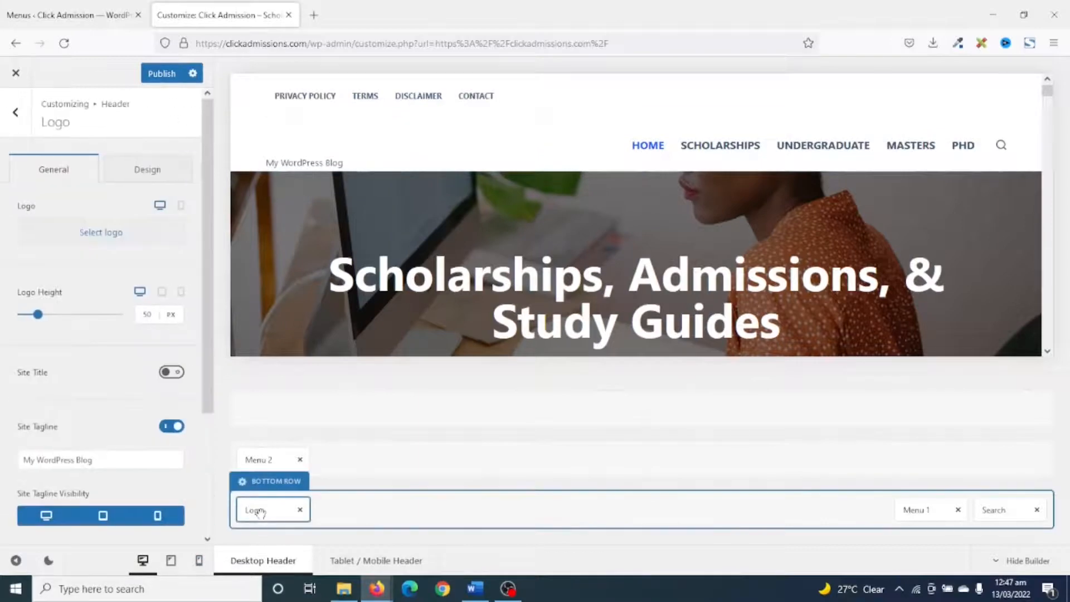
left_click(101, 232)
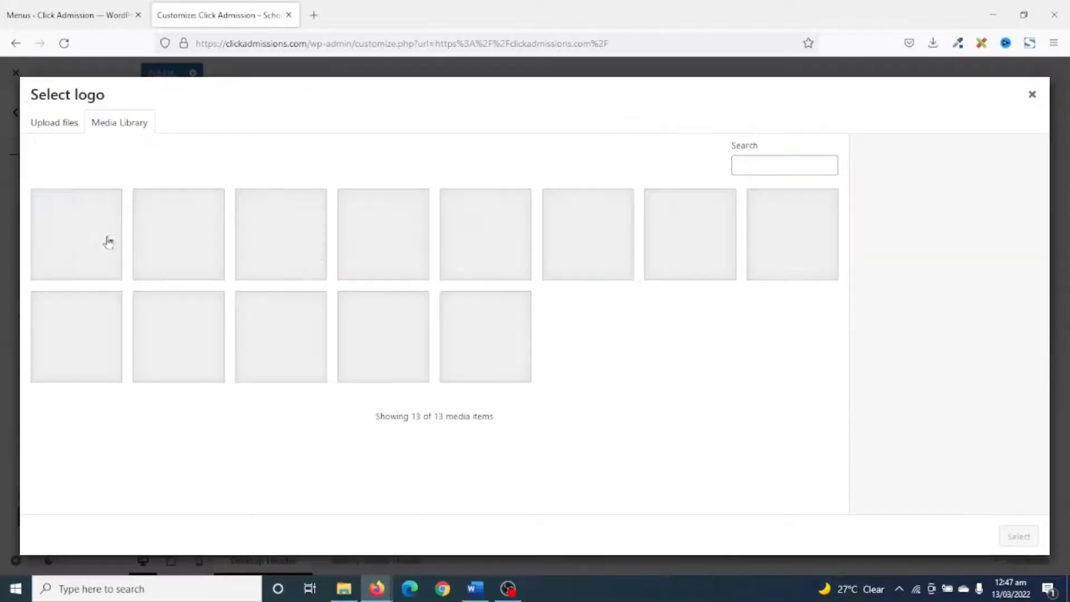
left_click(344, 589)
left_click_drag(807, 321, 221, 327)
left_click(852, 136)
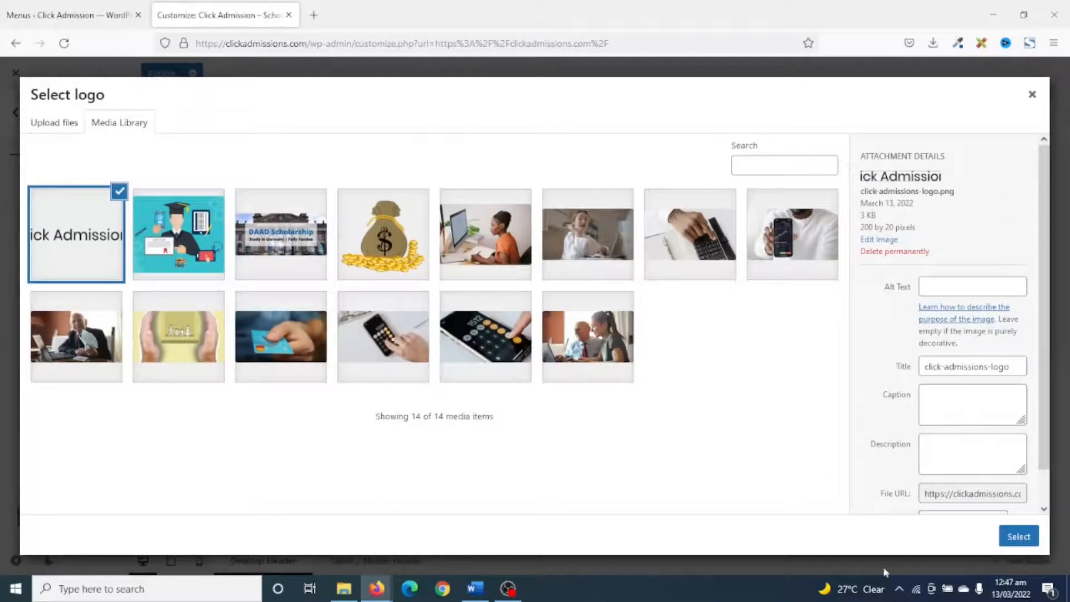
Set the logo image's alt text and title to Click Admissions and use it as the site logo.
left_click(942, 287)
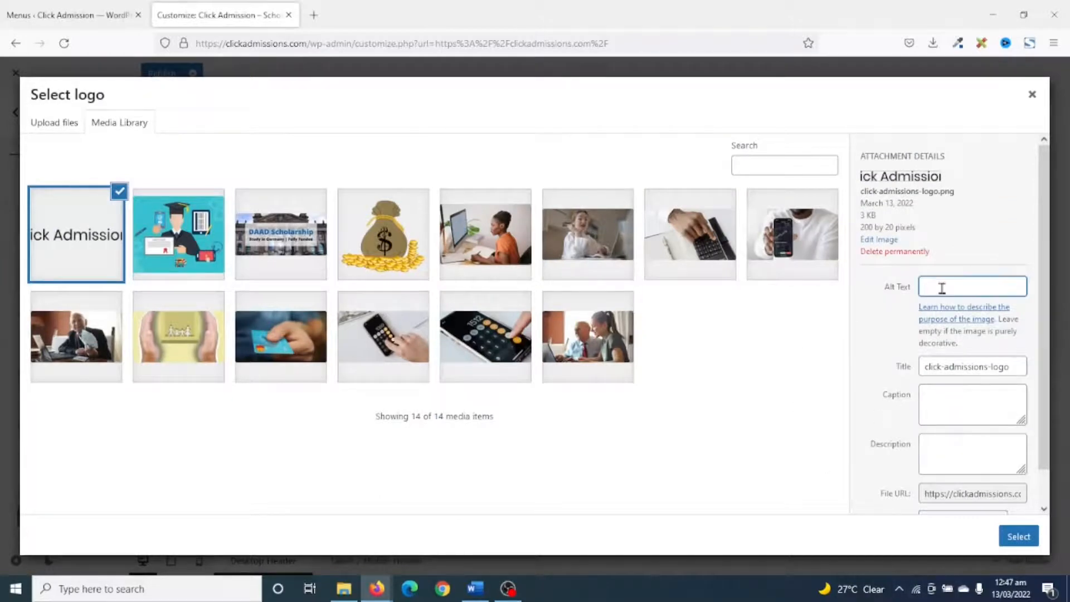
type("Click Admissions")
key("Tab")
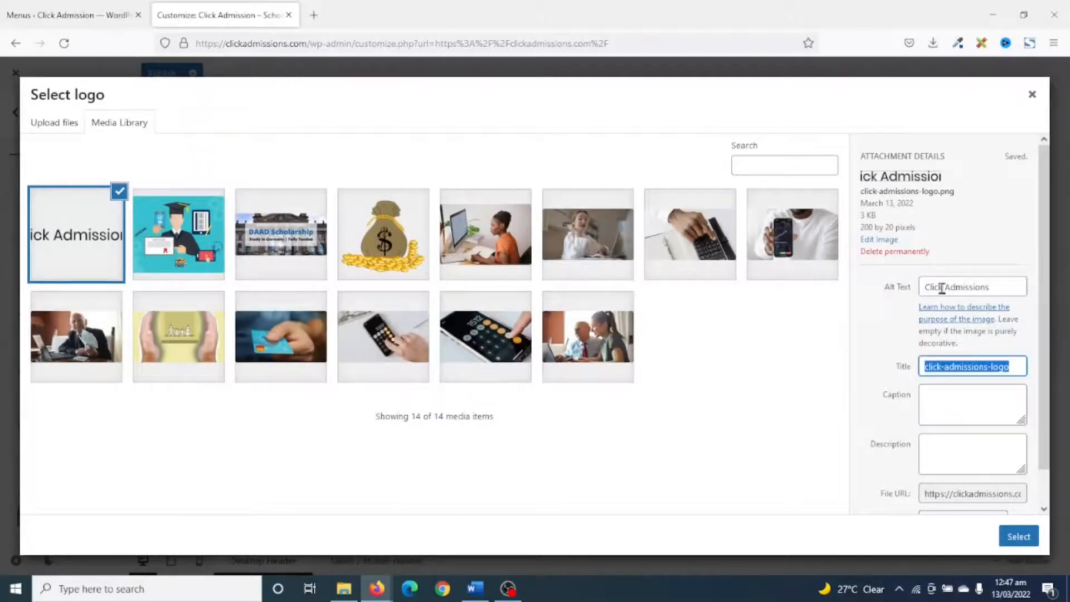
type("Click Admissions")
key("Tab")
left_click(1019, 538)
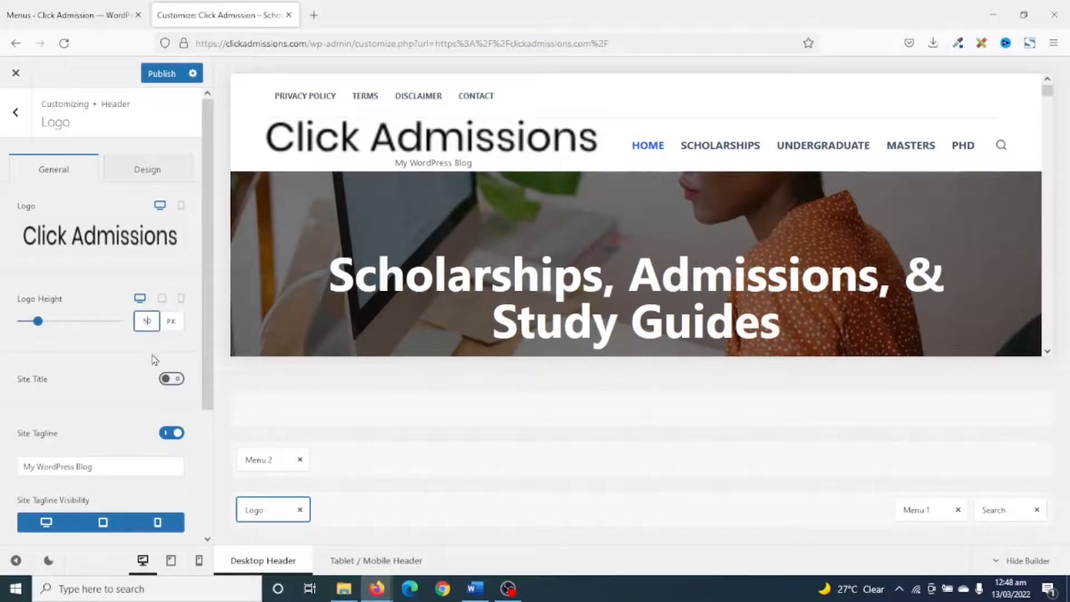
Set the desktop logo height to 25 px and turn off the site tagline.
key("Down")
key("Down")
key("Down")
key("Down")
key("Down")
key("Down")
key("Down")
key("Down")
key("Down")
key("Down")
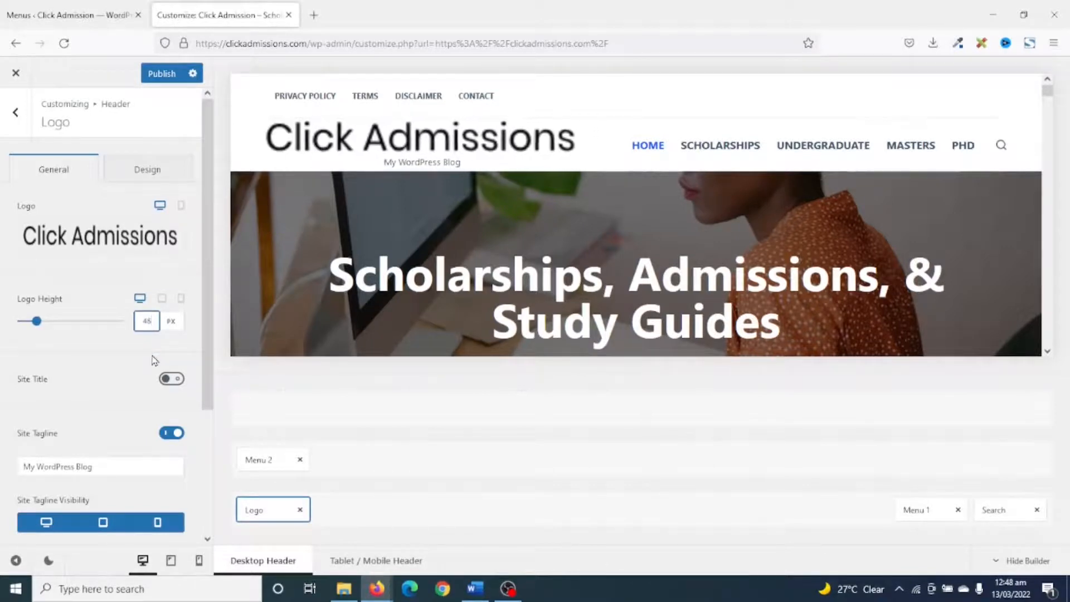
key("Down")
key("Down")
key("Down")
key("Down")
key("Down")
key("Down")
key("Down")
key("Down")
key("Down")
key("Down")
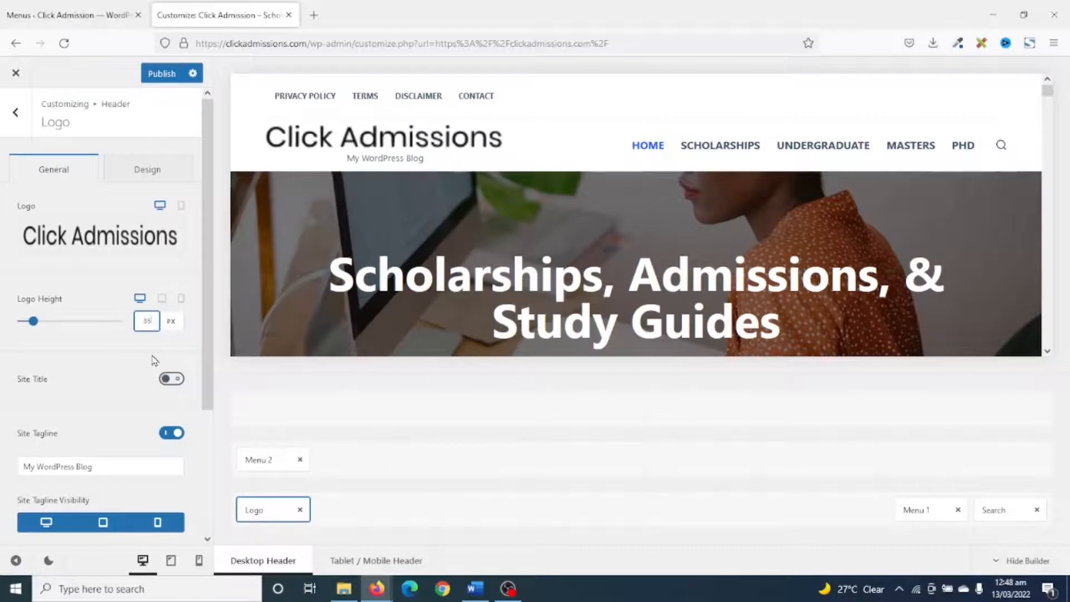
key("Down")
key("Down")
key("Down")
key("Down")
key("Down")
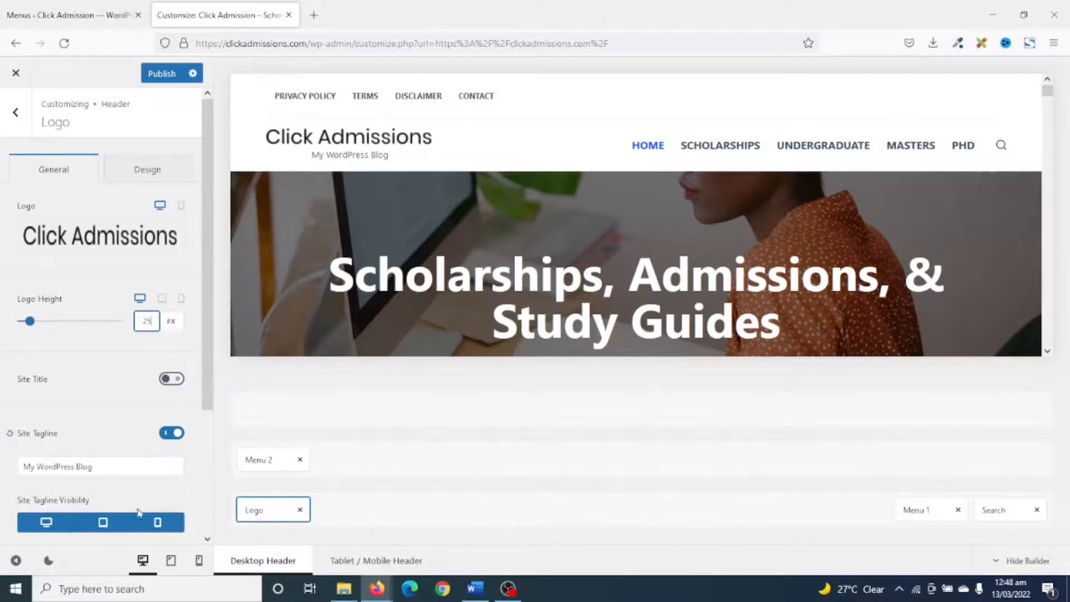
left_click(173, 439)
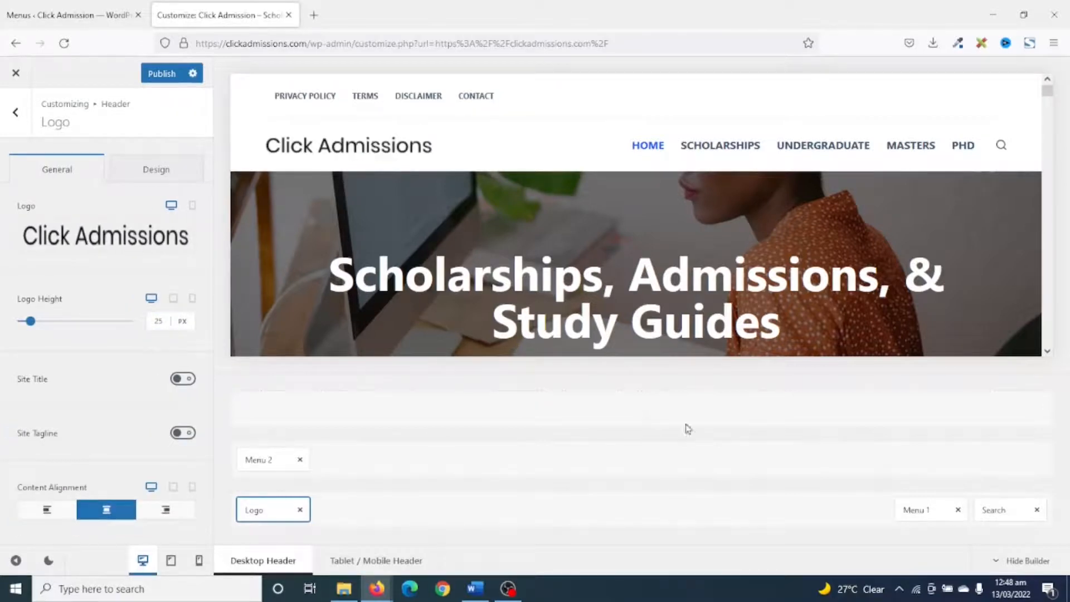
Preview the header and its mobile menu at tablet and phone sizes, and return to the desktop view.
left_click(170, 561)
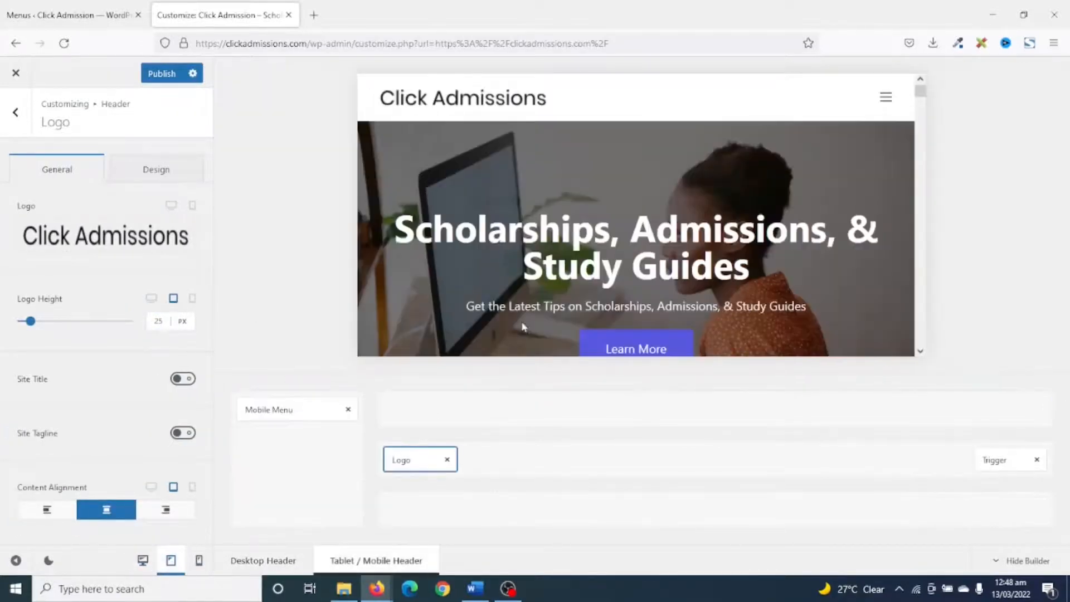
left_click(888, 101)
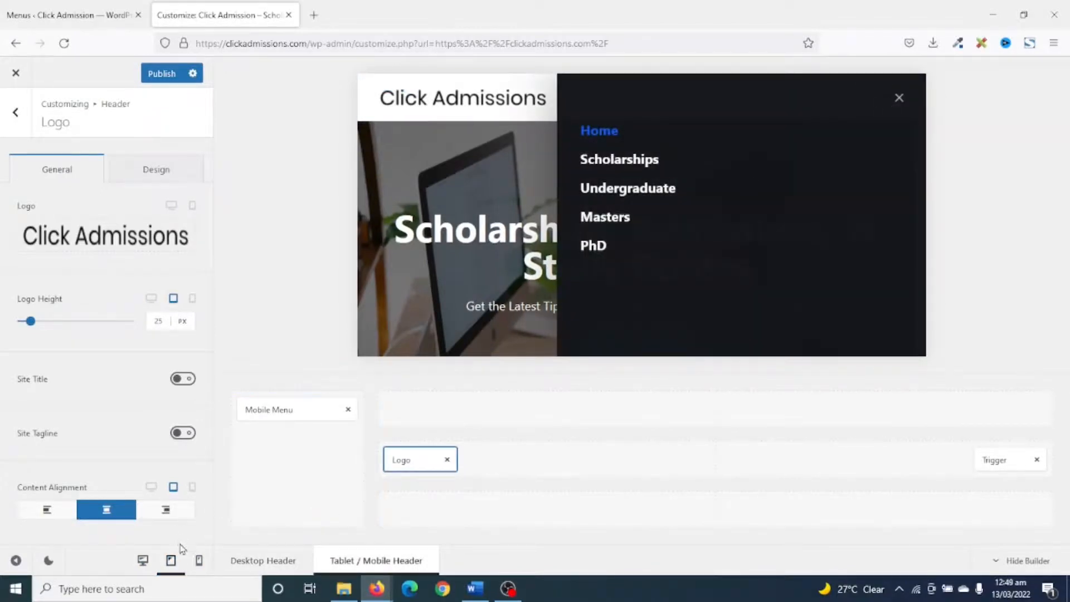
left_click(199, 562)
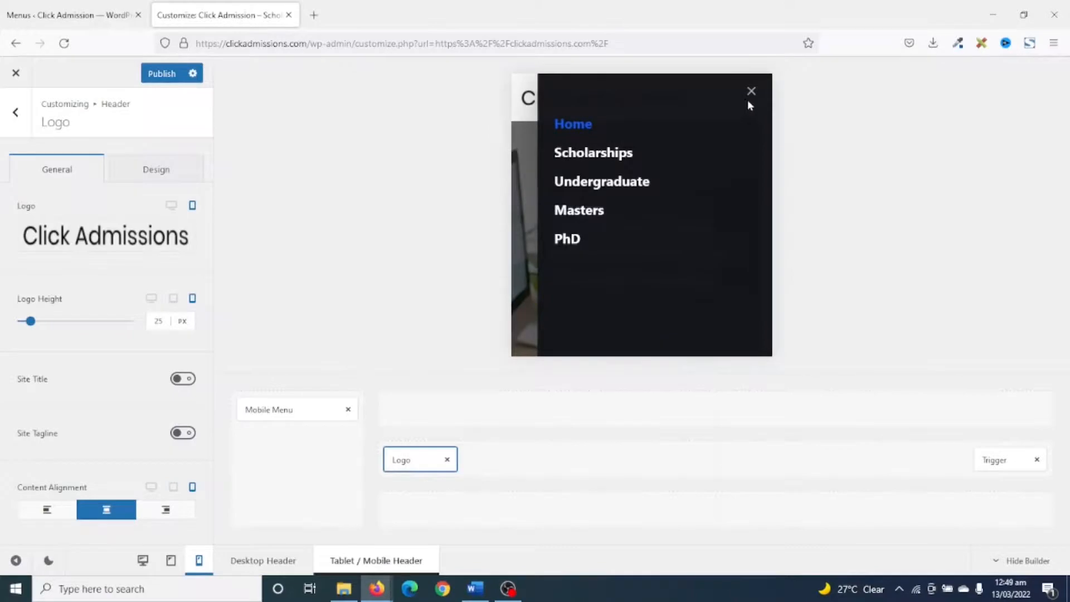
left_click(749, 101)
left_click(750, 101)
left_click(750, 100)
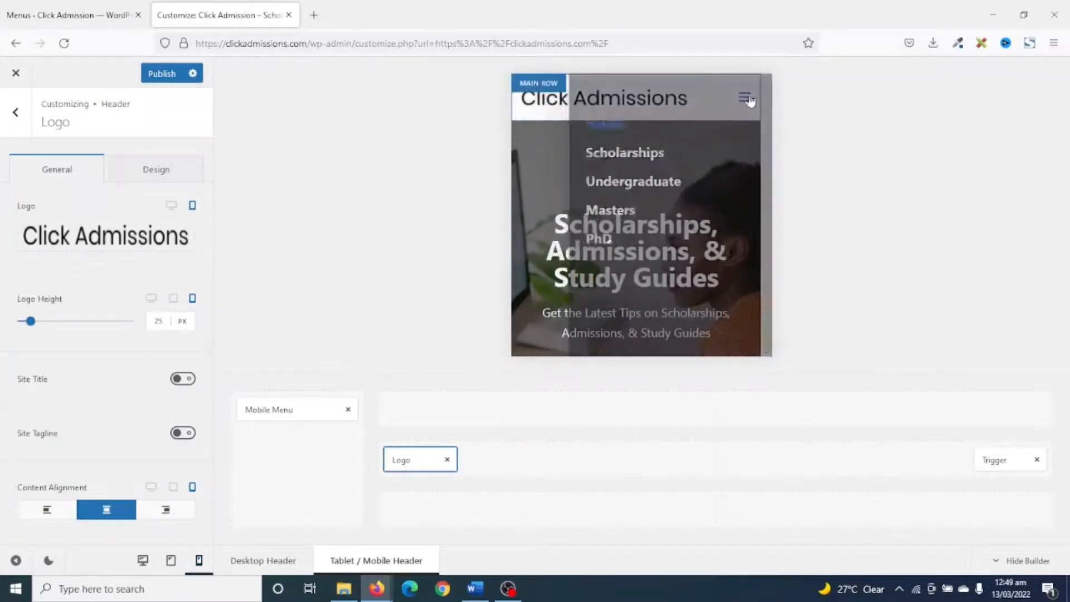
left_click(143, 561)
Leave the header settings and open the Footer Menu element's settings in the footer builder.
scroll(718, 233, "down", 5)
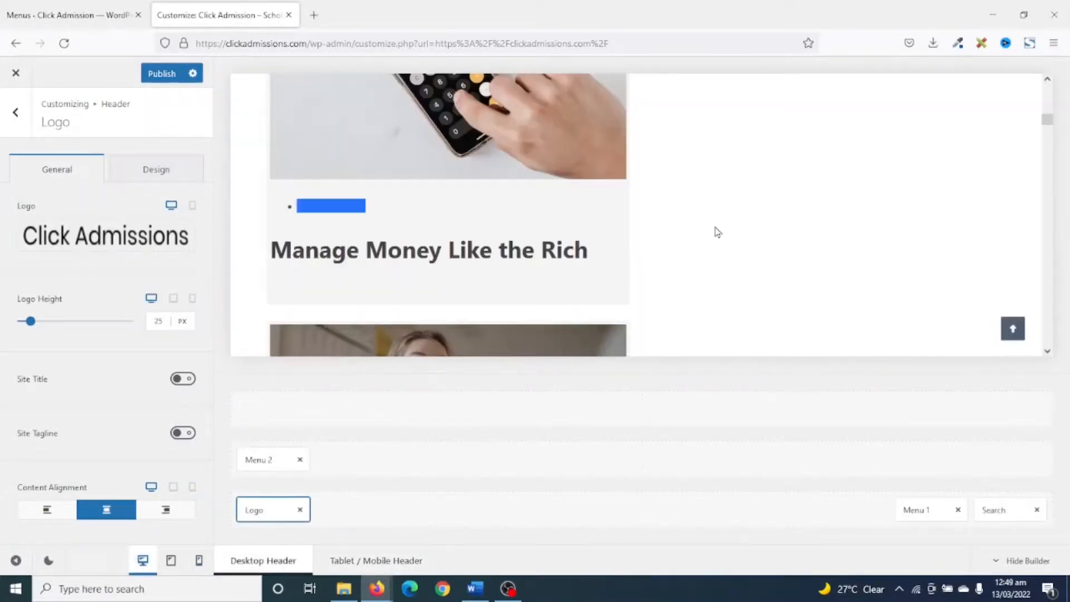
scroll(718, 232, "down", 20)
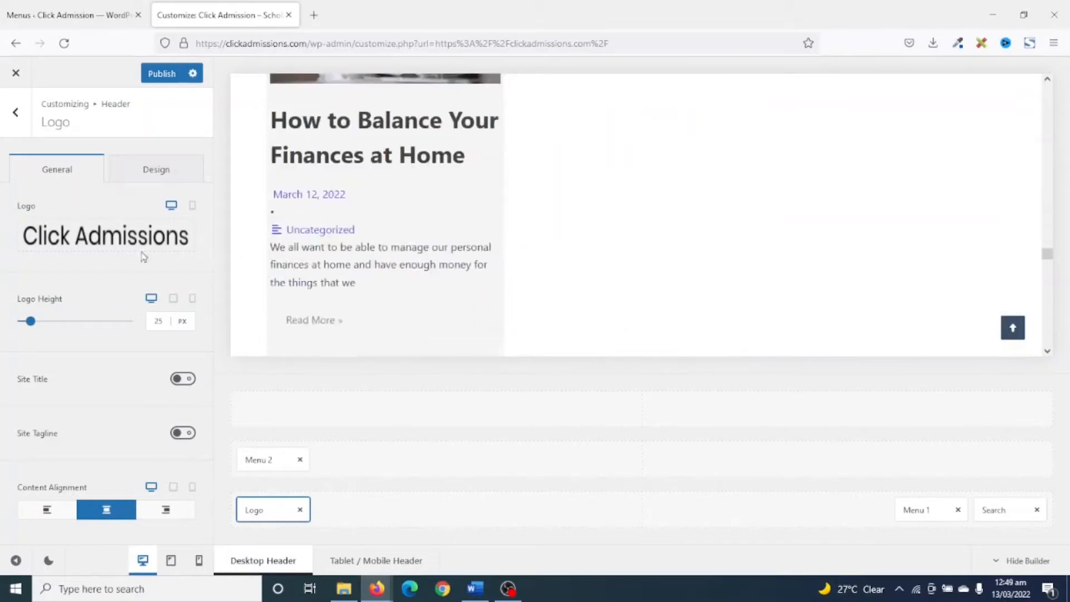
left_click(16, 112)
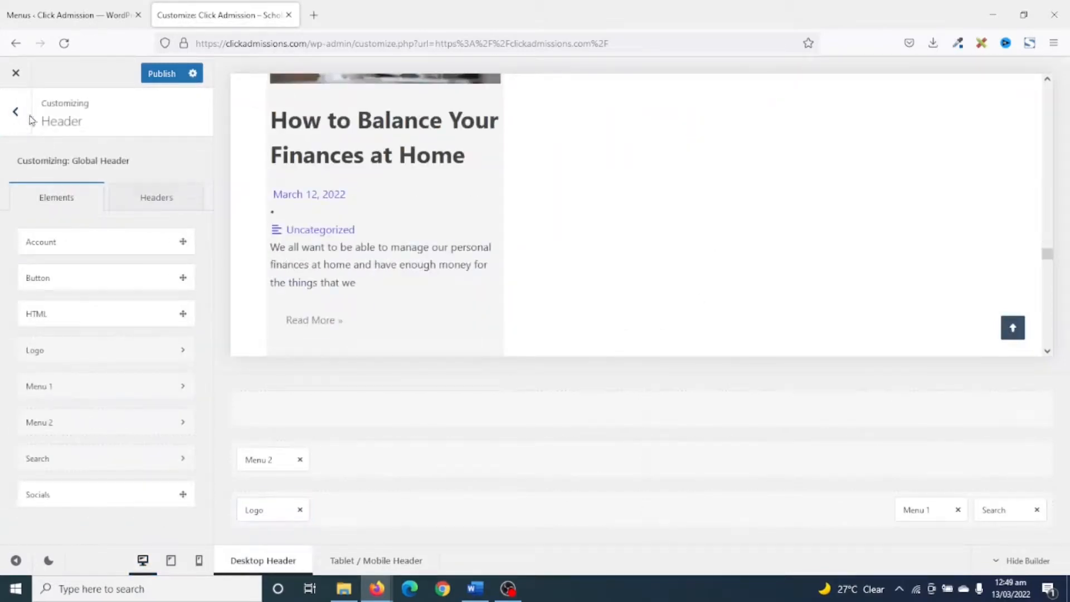
left_click(17, 112)
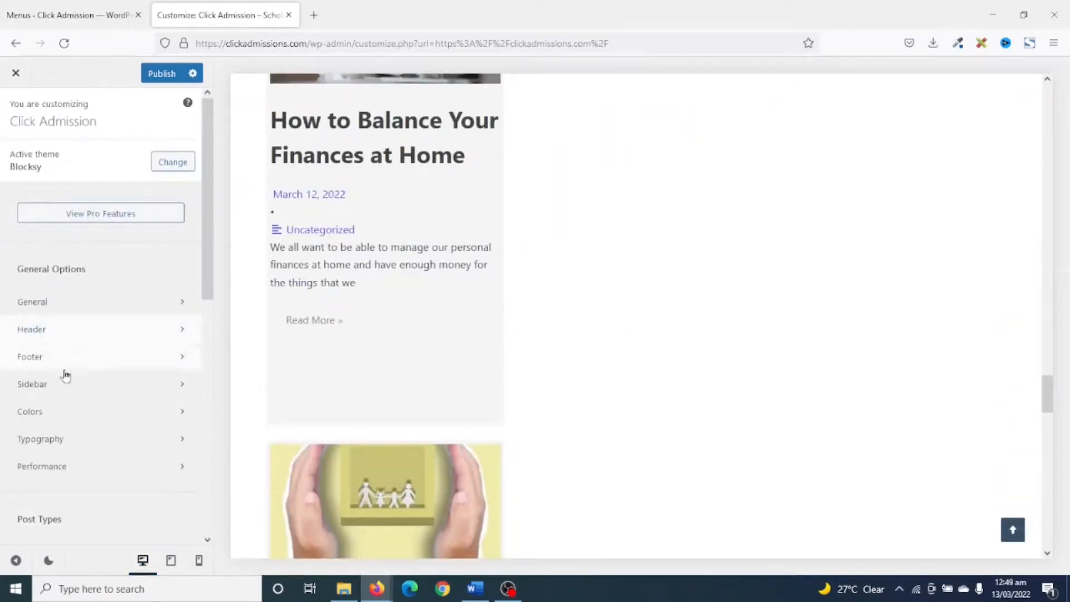
left_click(62, 359)
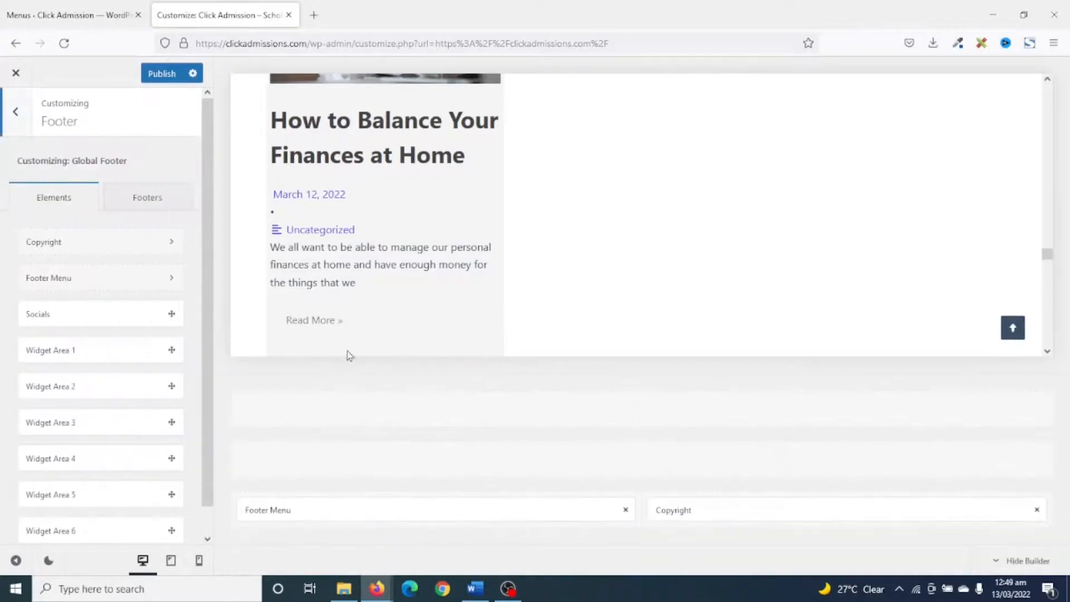
left_click(286, 509)
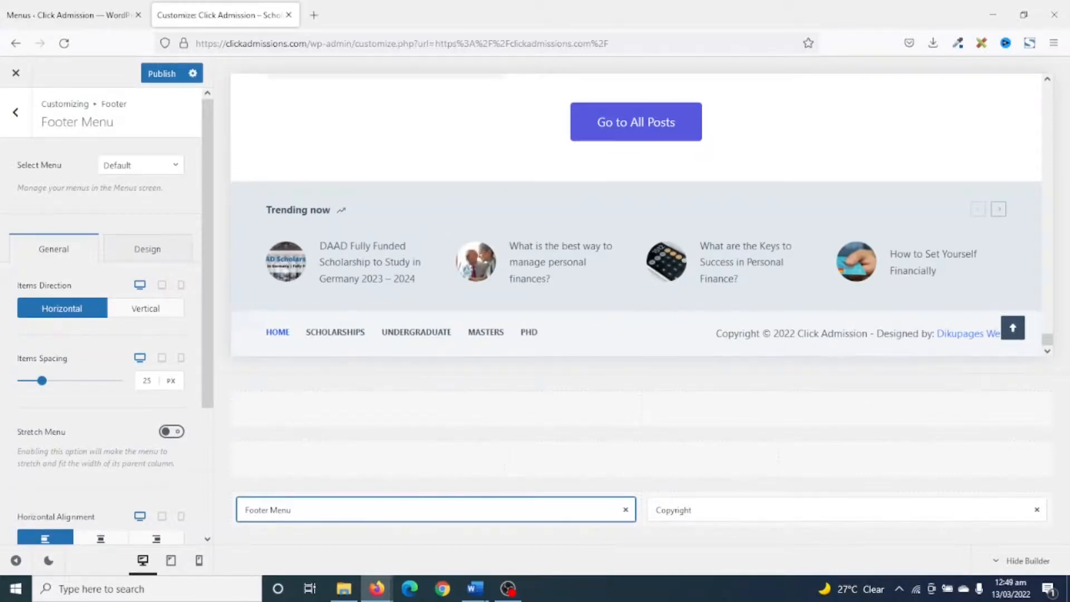
Remove the "- Designed by: Dikupages Web" credit from the footer's copyright text and return to the footer elements.
left_click(683, 512)
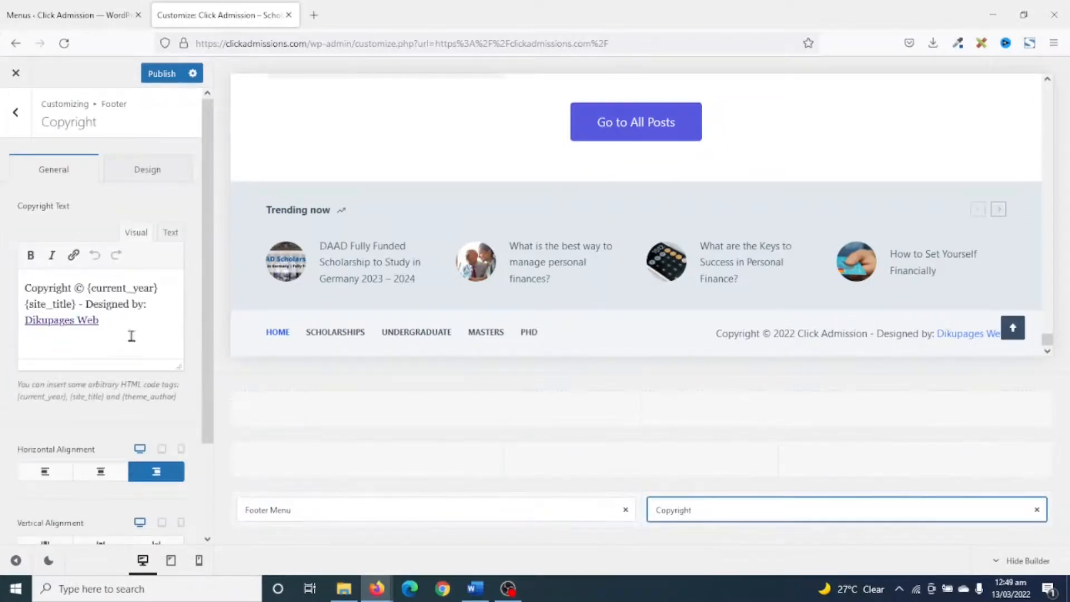
left_click_drag(120, 324, 3, 325)
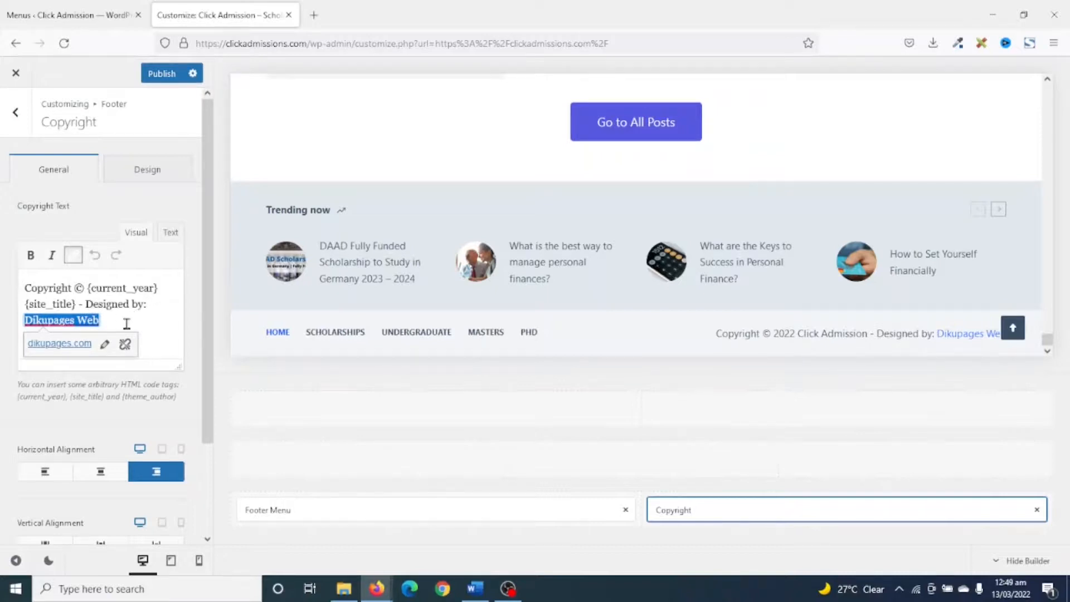
left_click_drag(105, 321, 81, 301)
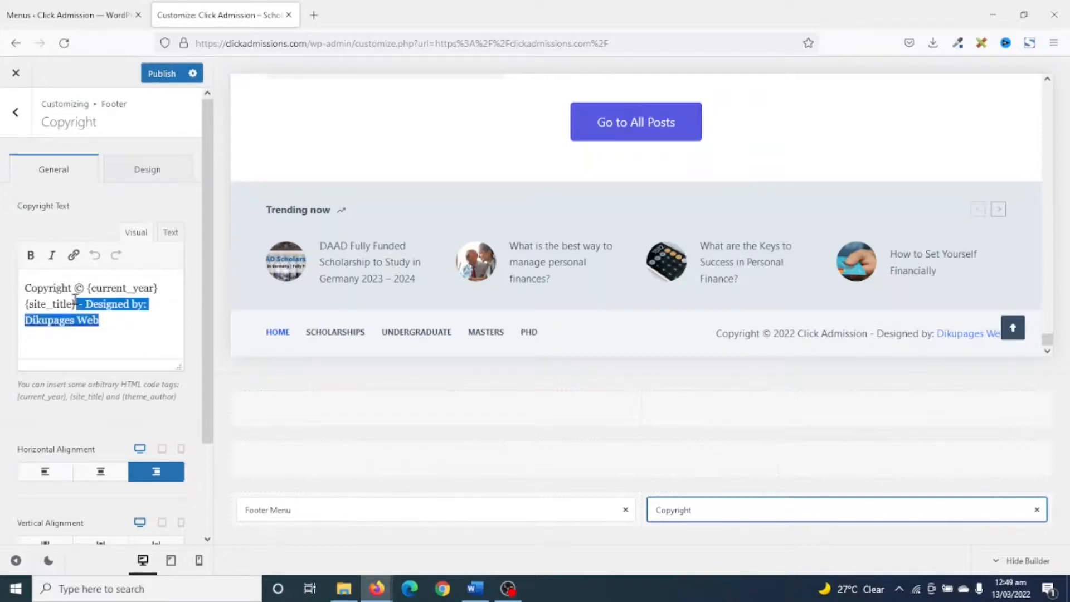
key("BackSpace")
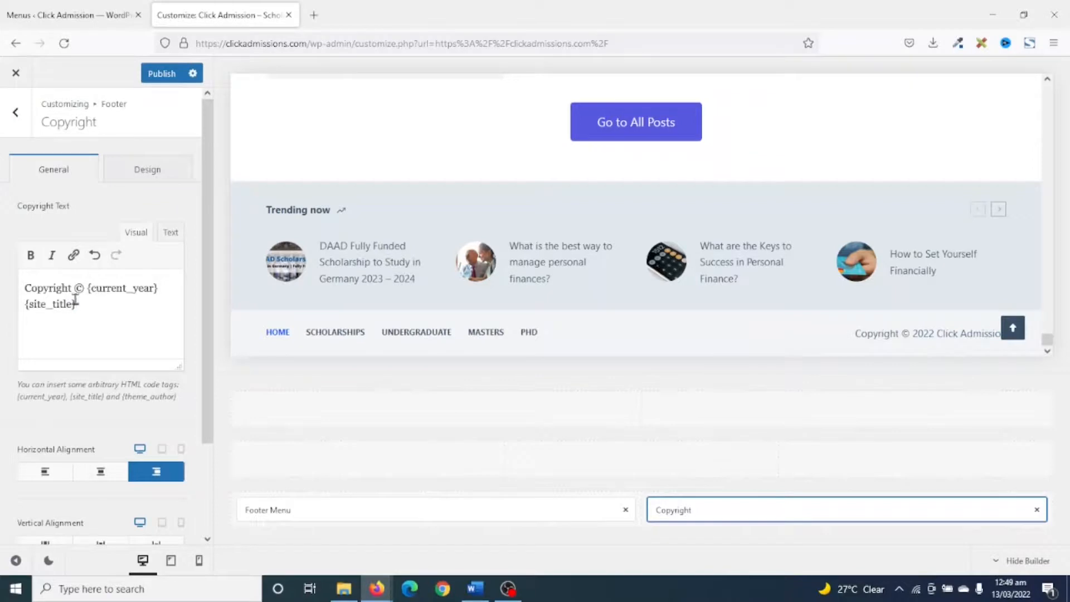
left_click(15, 113)
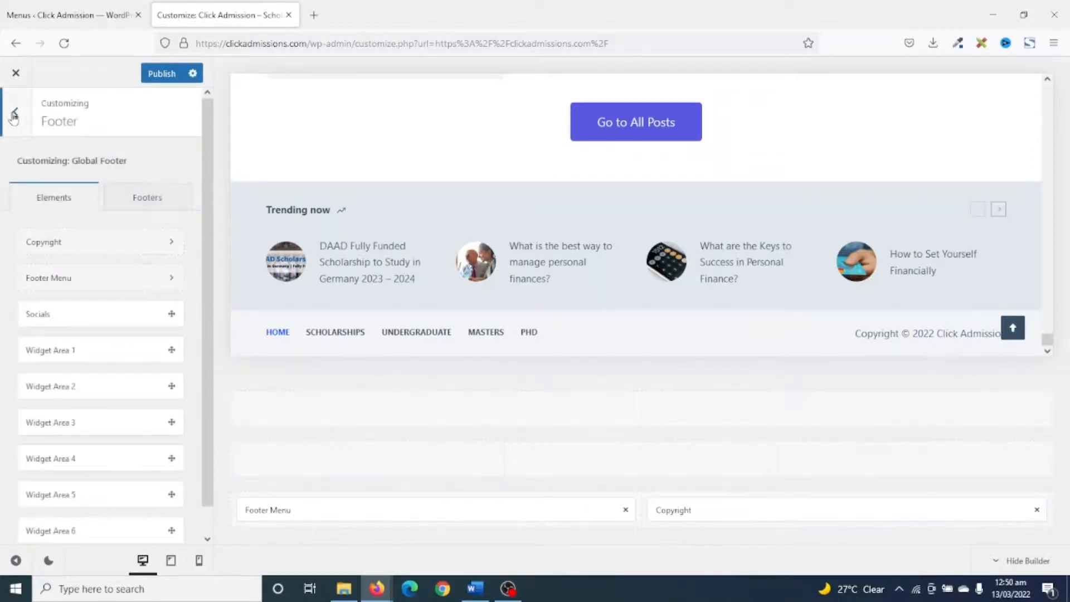
Start choosing a site icon in Site Identity and upload click-admissions-icon from the click admissions folder to the media library.
left_click(14, 116)
scroll(148, 356, "down", 5)
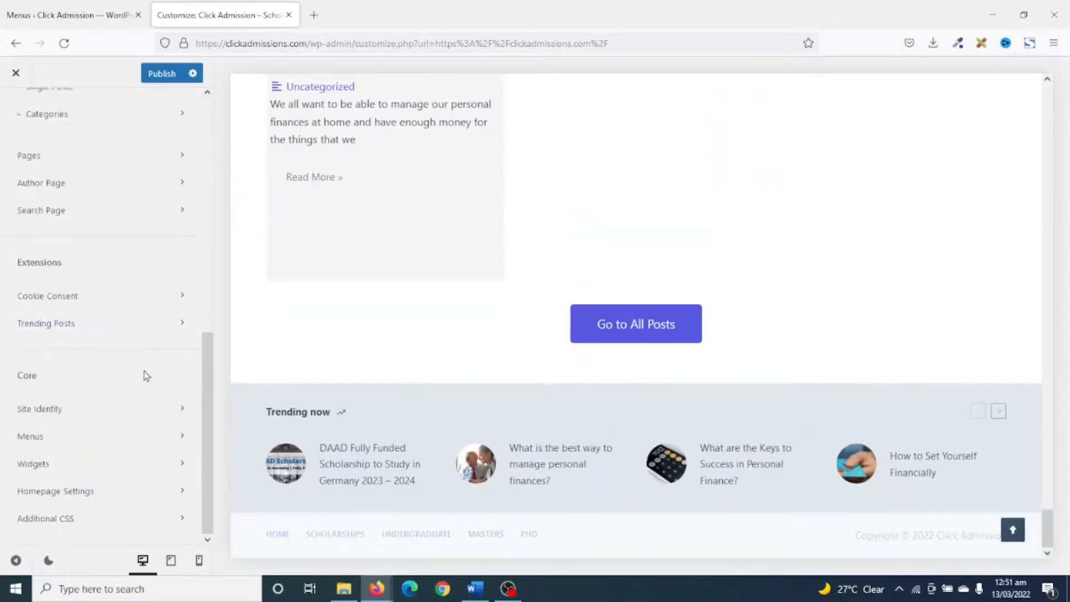
left_click(65, 412)
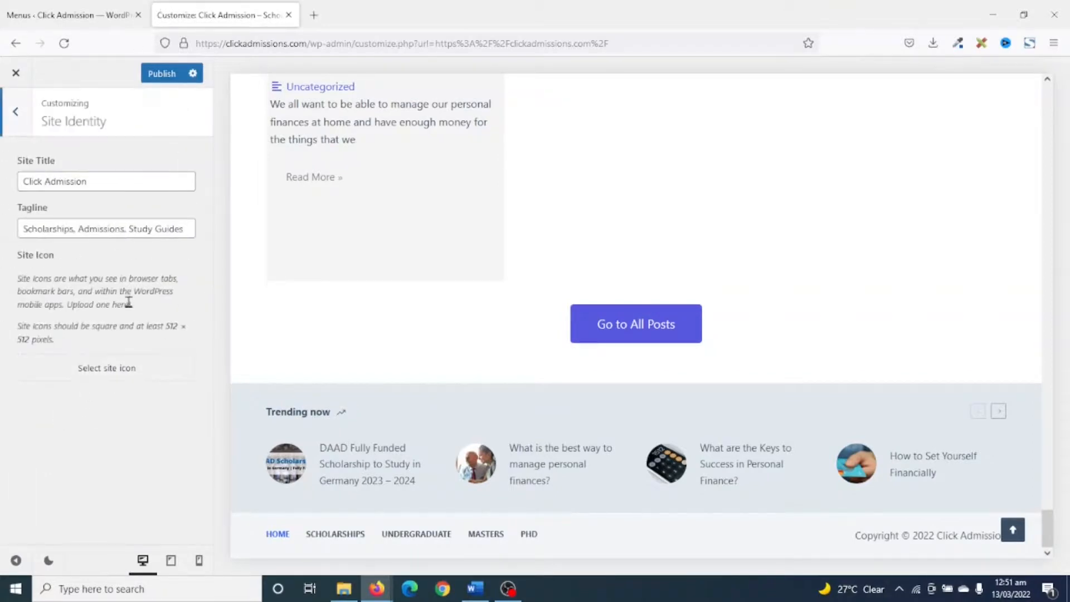
left_click(105, 370)
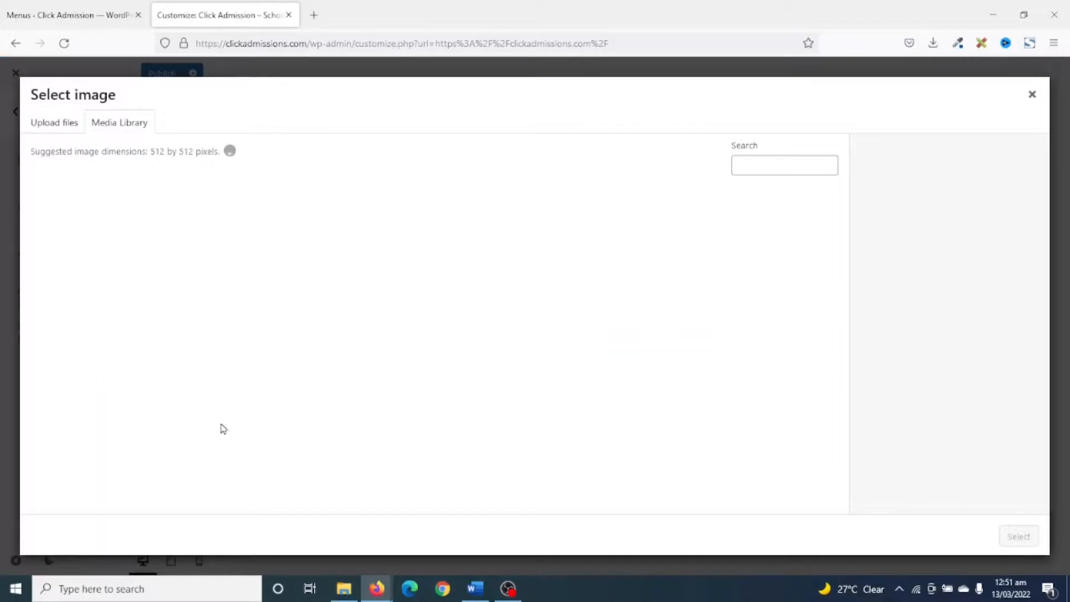
left_click(344, 588)
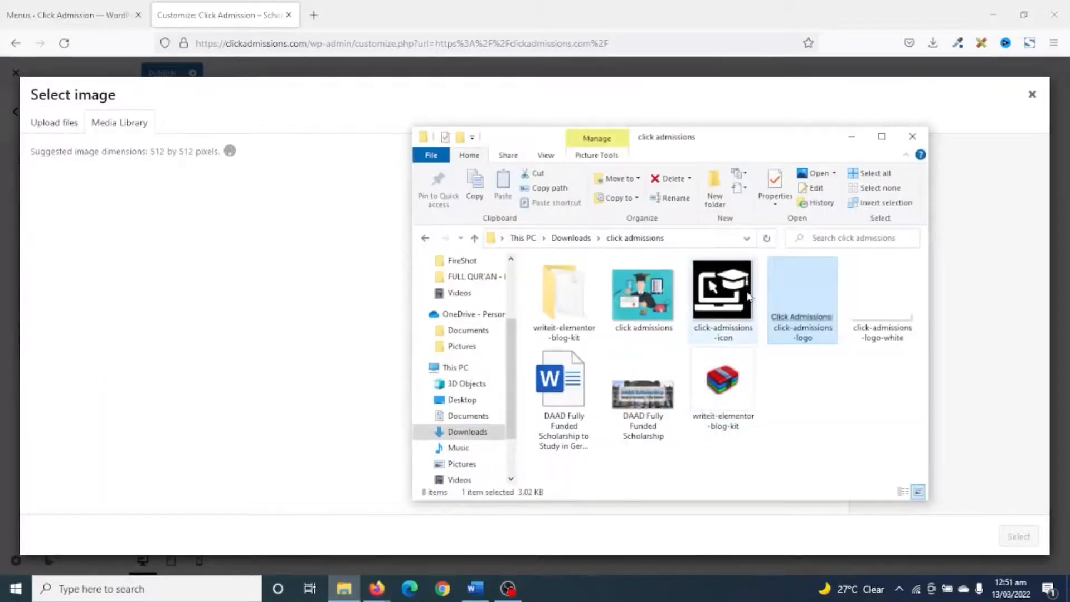
left_click_drag(735, 289, 213, 313)
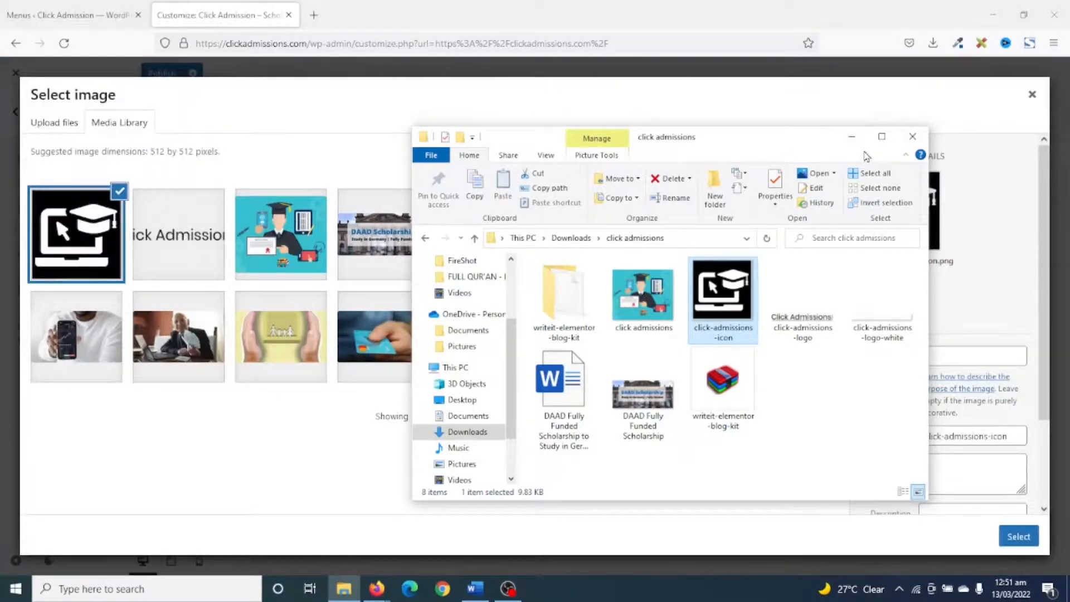
left_click(851, 137)
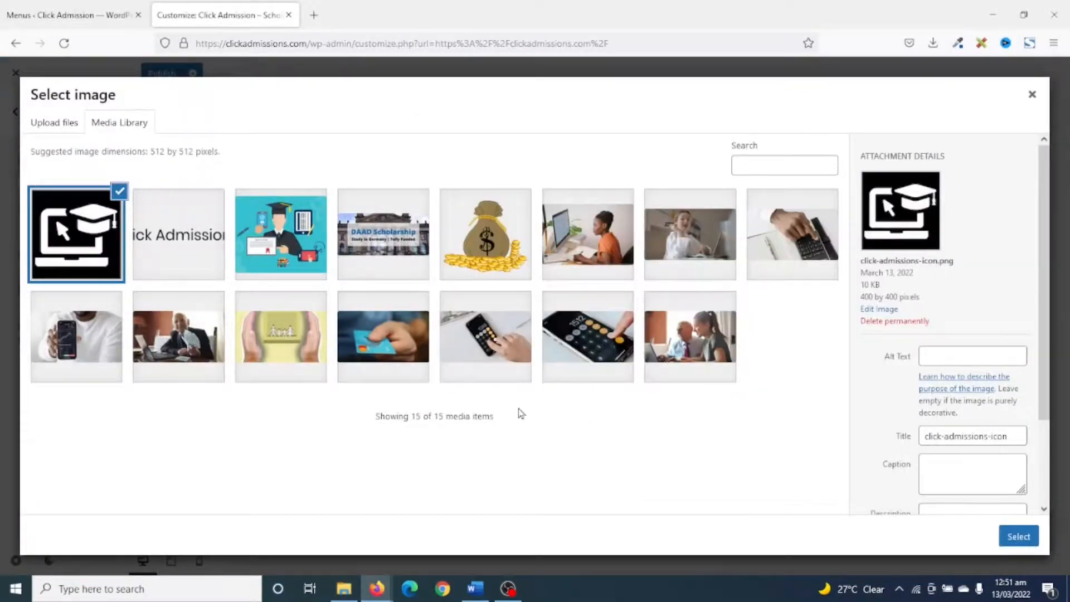
Set the icon image's alt text and title to Click Admissions and use it as the site icon without cropping.
left_click(960, 356)
type("Click Admissions")
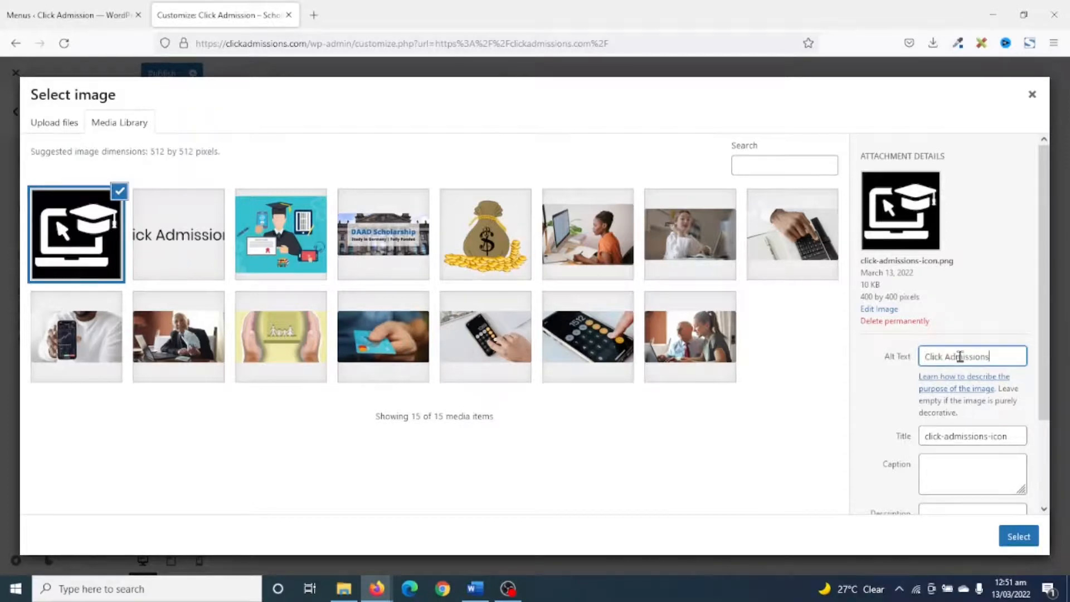
key("Tab")
type("Click Admissions")
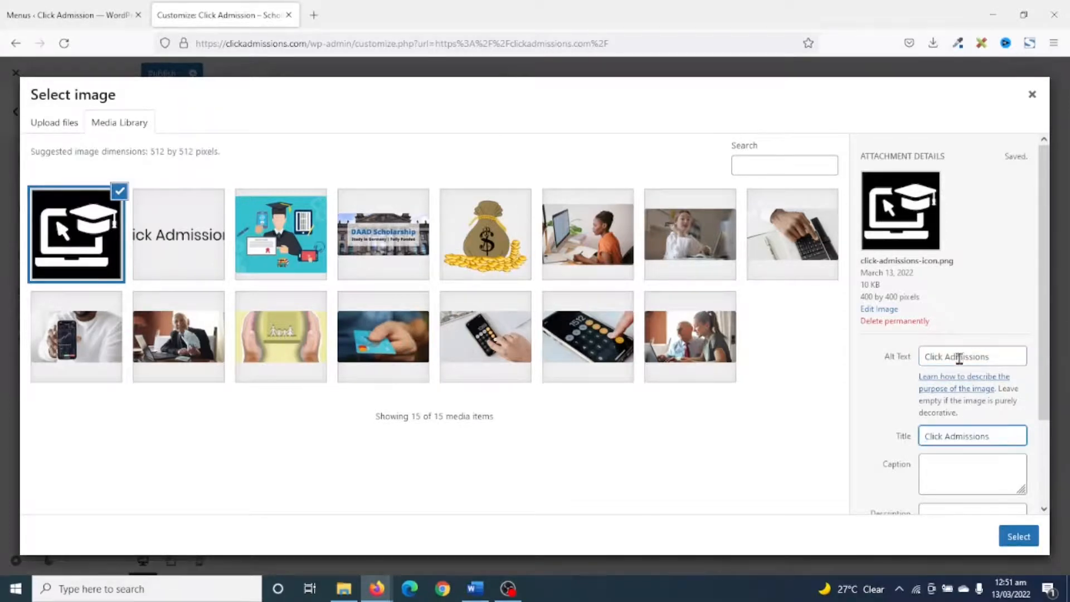
left_click(1007, 534)
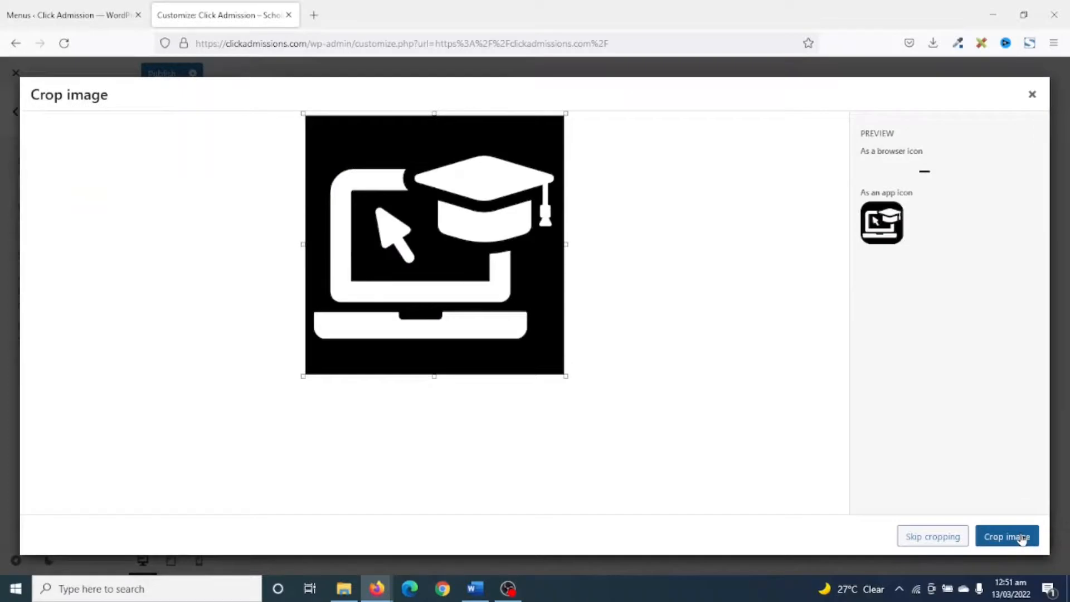
left_click(909, 537)
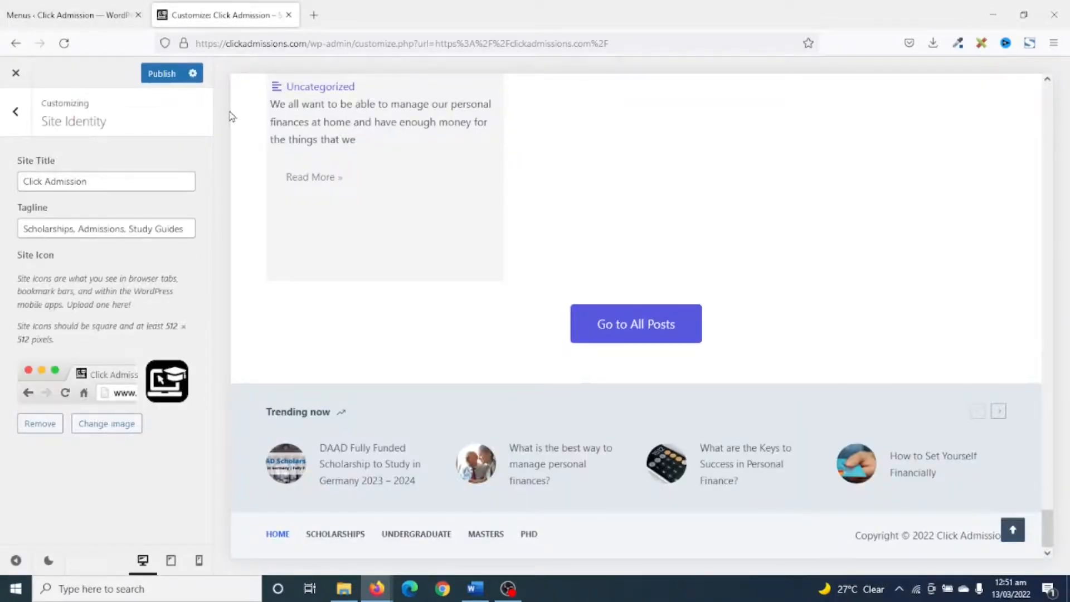
Publish the customizations, reload the customizer and open the Cookie Consent settings.
left_click(11, 110)
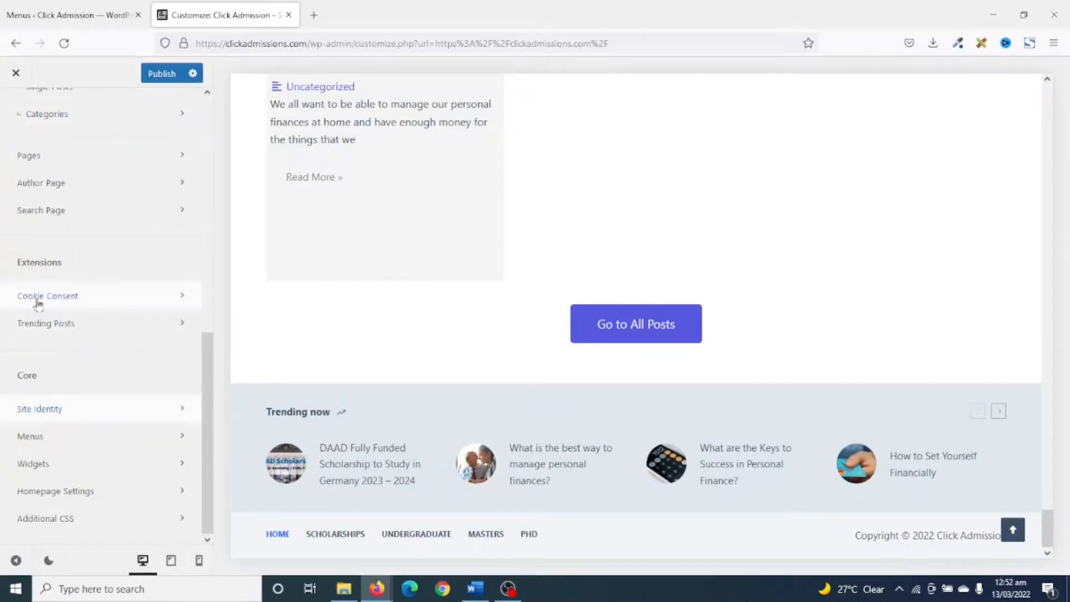
left_click(76, 304)
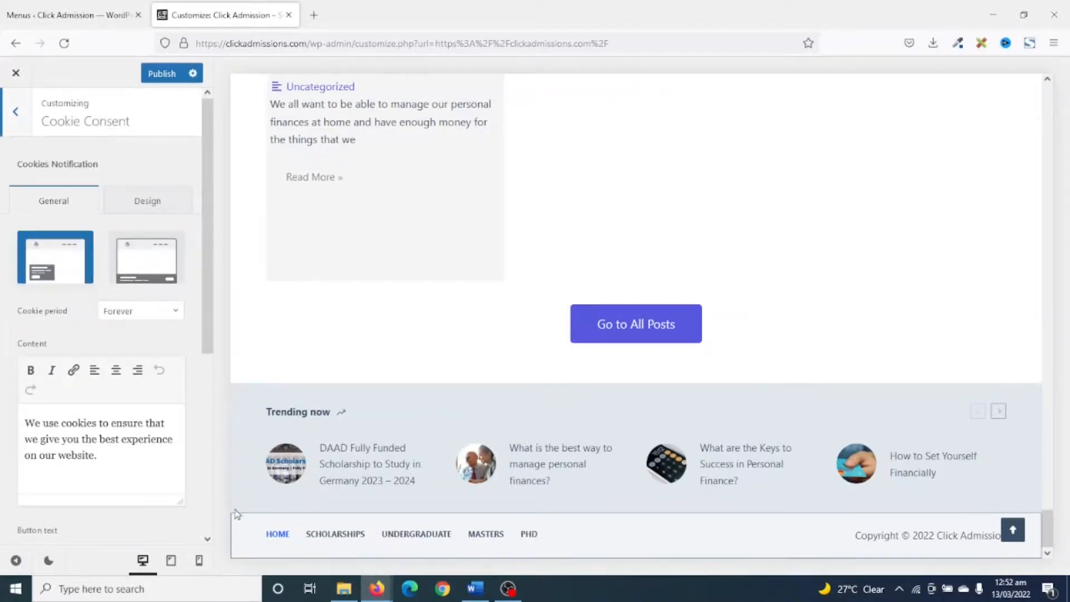
left_click(161, 75)
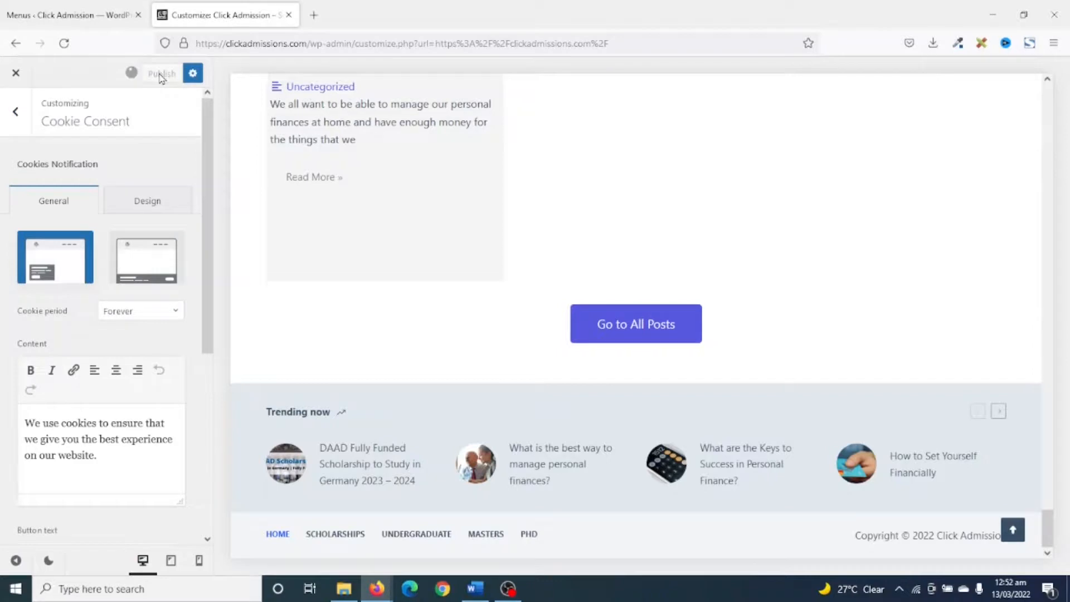
left_click(64, 43)
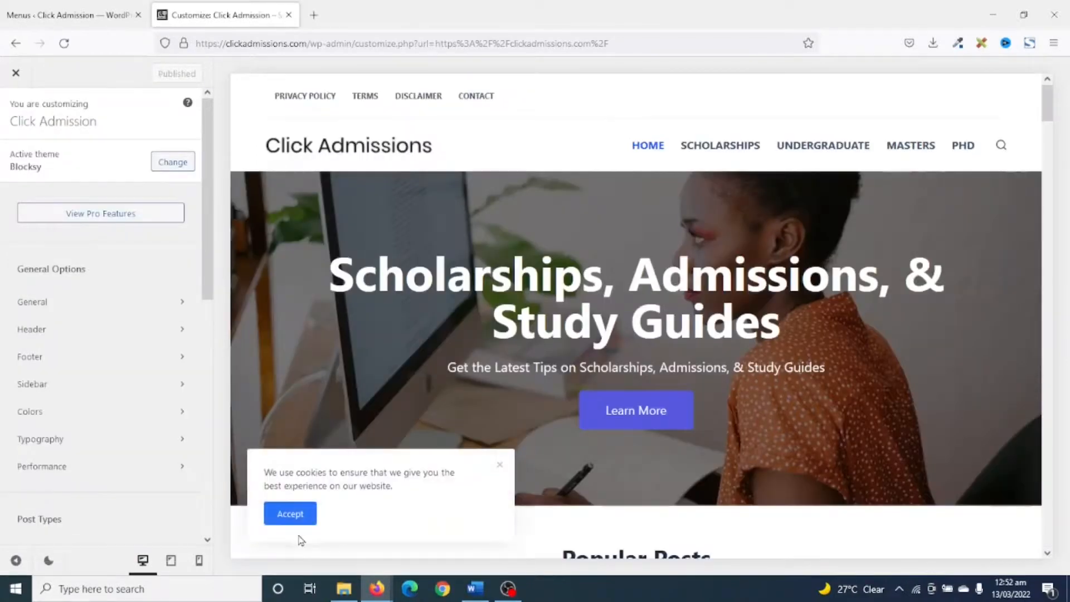
scroll(136, 468, "down", 10)
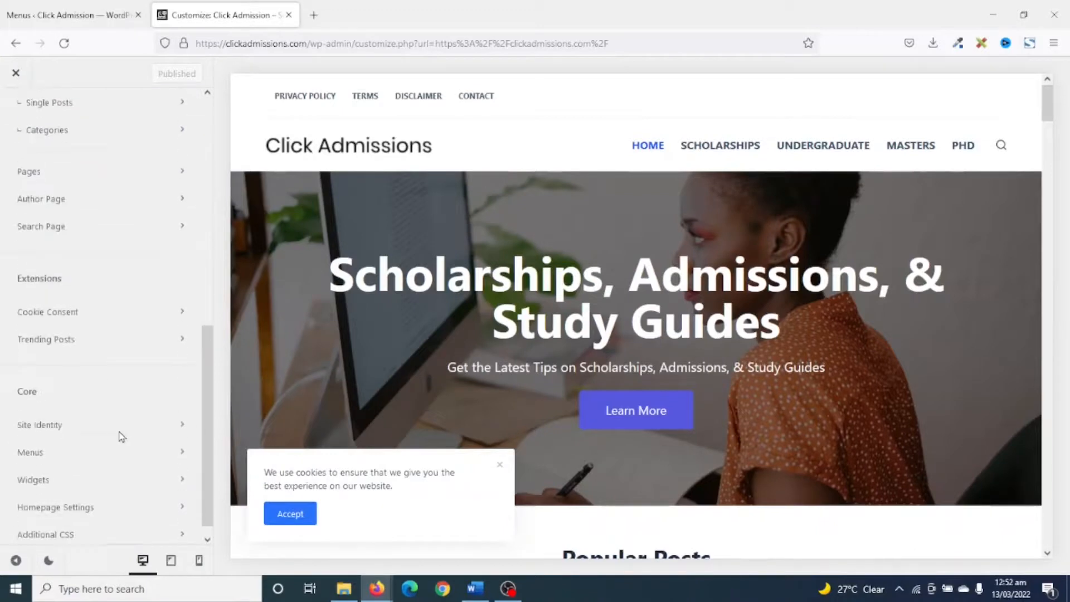
left_click(72, 320)
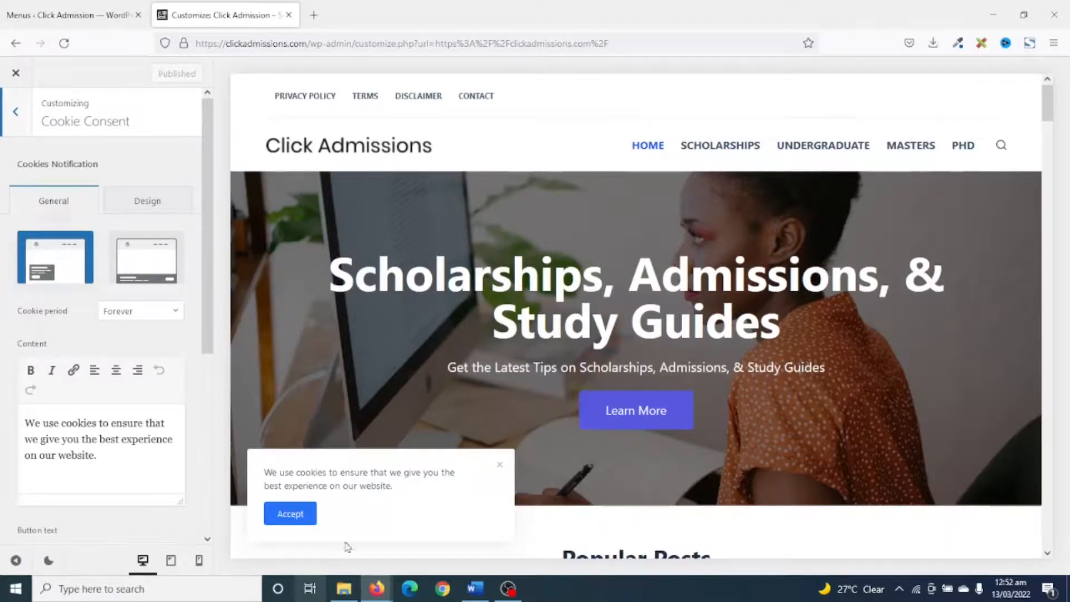
Try the full-width bar layout for the cookie notification on the page, and return to the boxed layout.
left_click(142, 259)
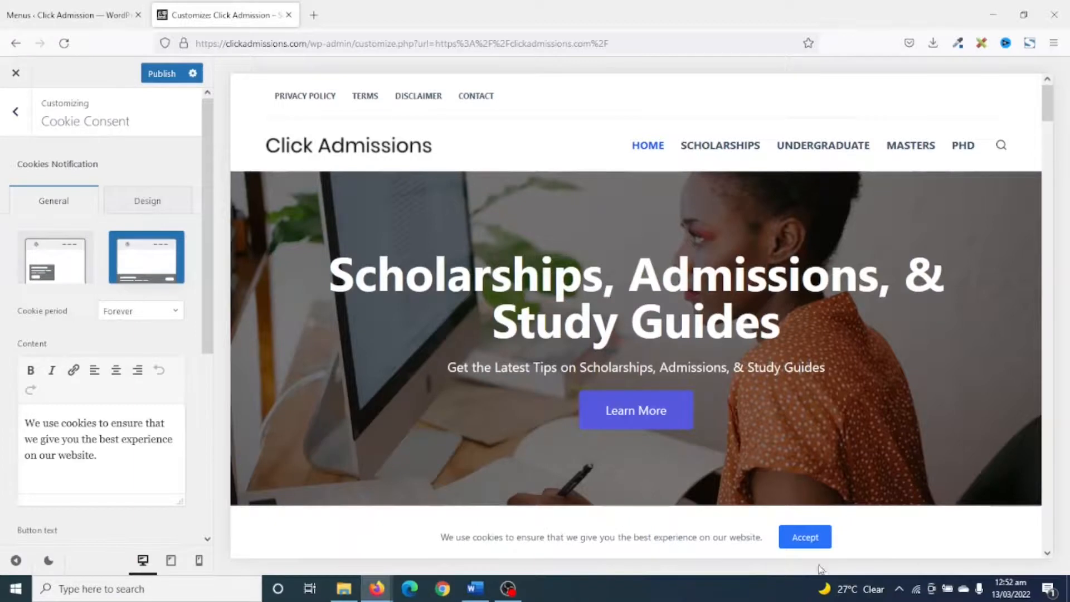
scroll(611, 526, "down", 10)
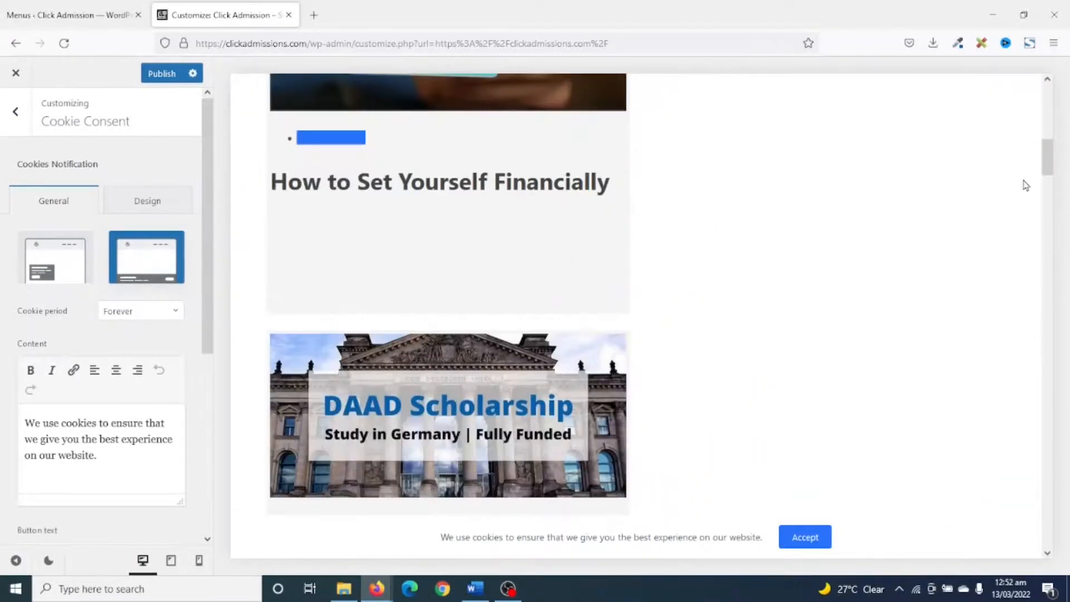
left_click_drag(1048, 165, 1048, 535)
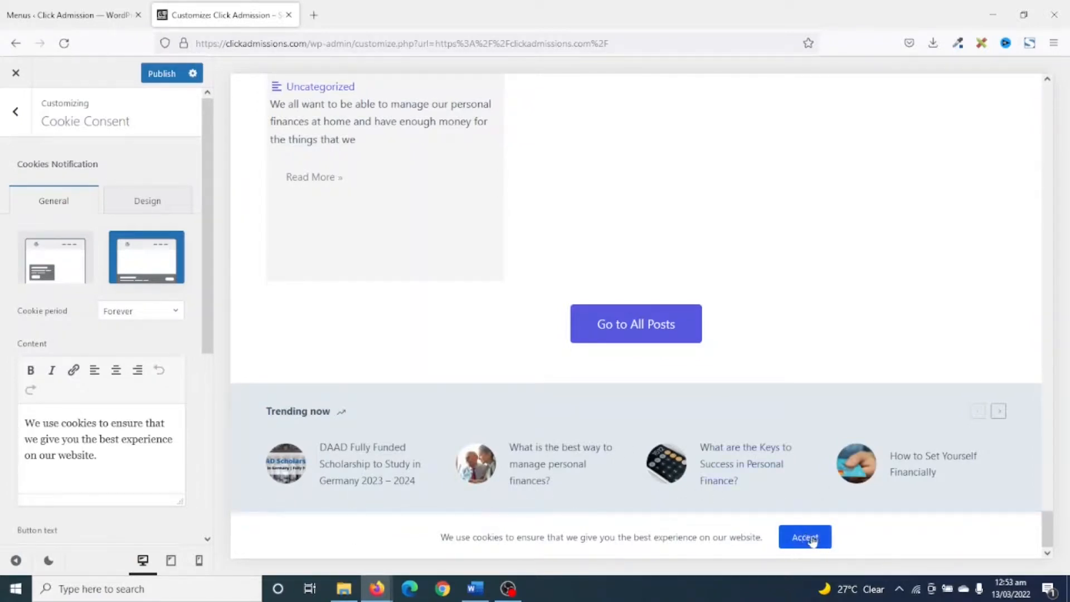
left_click_drag(118, 459, 1, 389)
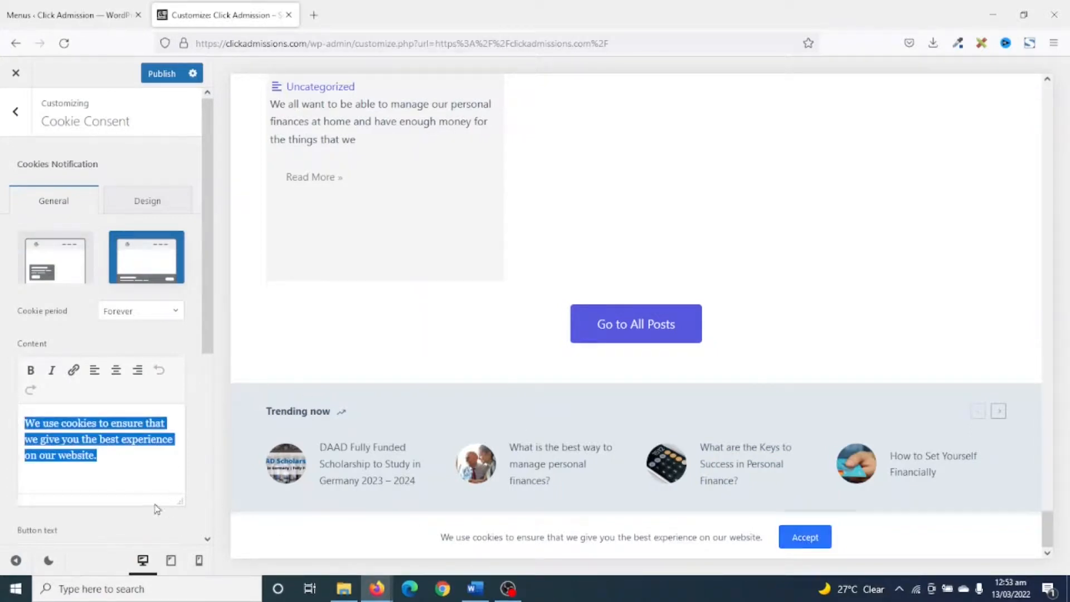
left_click(57, 281)
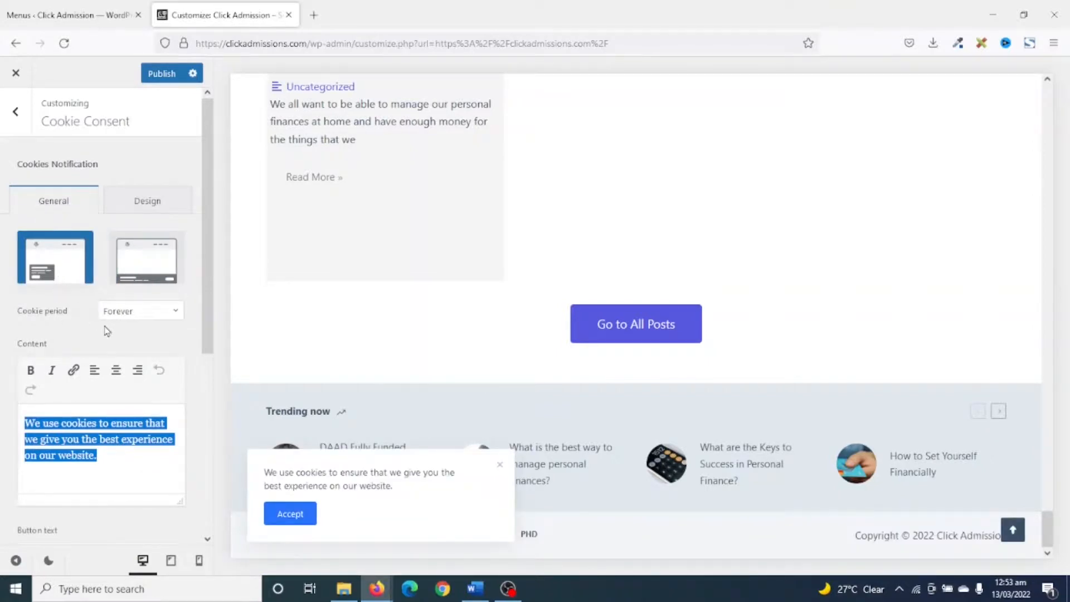
Review the cookie period options, keeping Forever, and examine the notification's button text and forms cookies content.
left_click(125, 315)
scroll(147, 399, "down", 5)
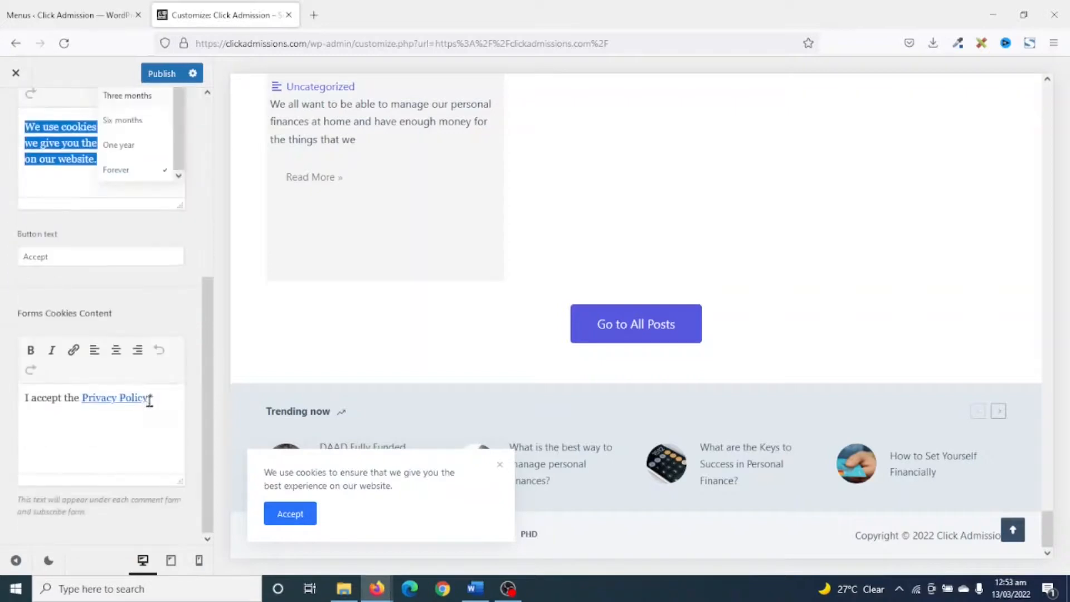
scroll(149, 391, "up", 5)
scroll(149, 367, "up", 2)
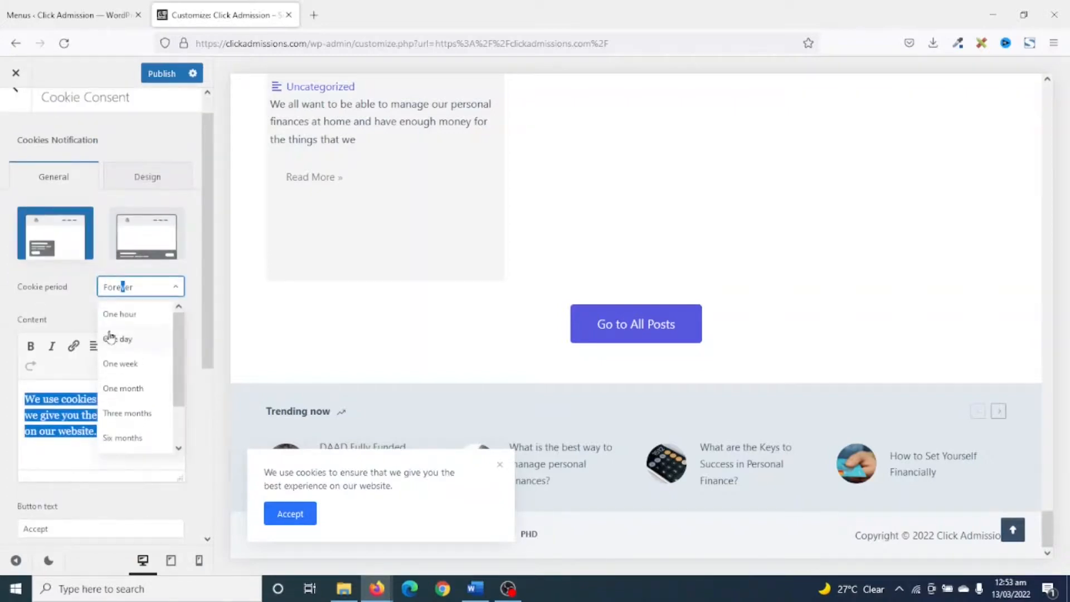
scroll(149, 383, "down", 5)
scroll(144, 390, "up", 2)
scroll(144, 383, "up", 1)
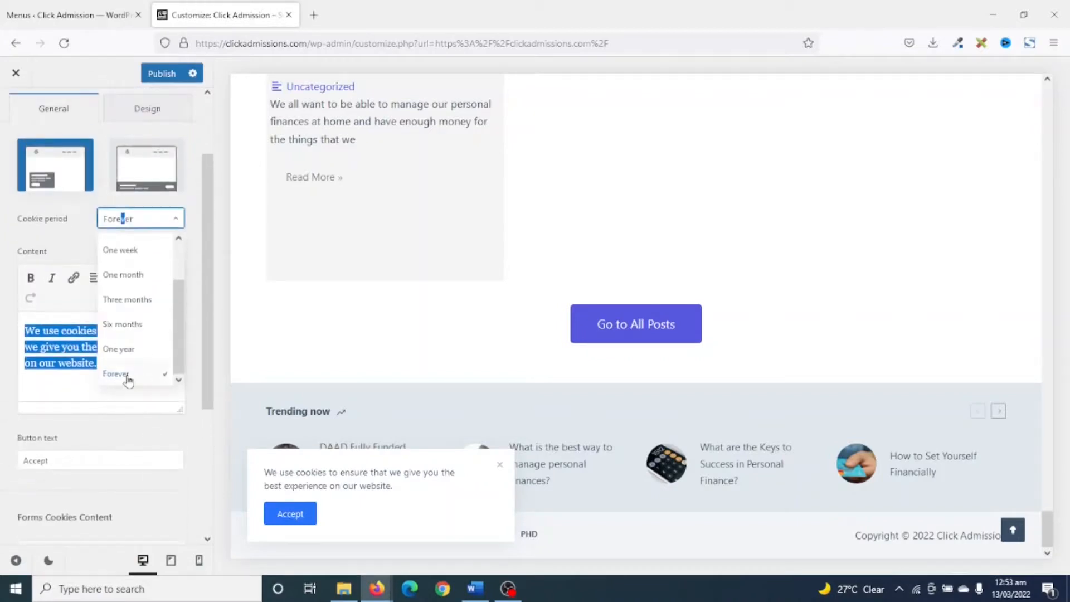
left_click(125, 369)
left_click(81, 249)
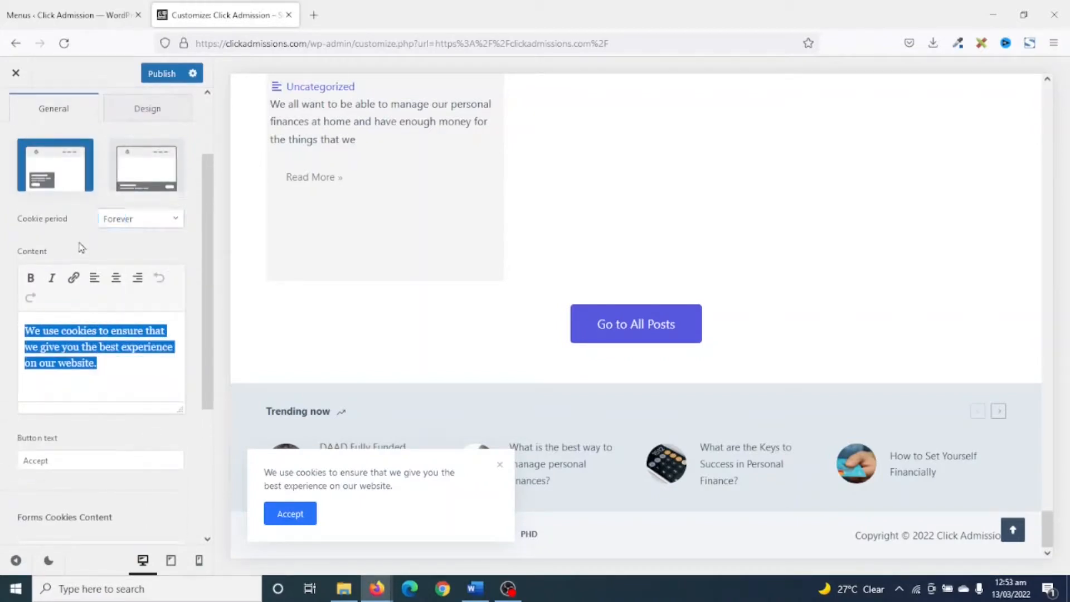
left_click_drag(87, 459, 2, 456)
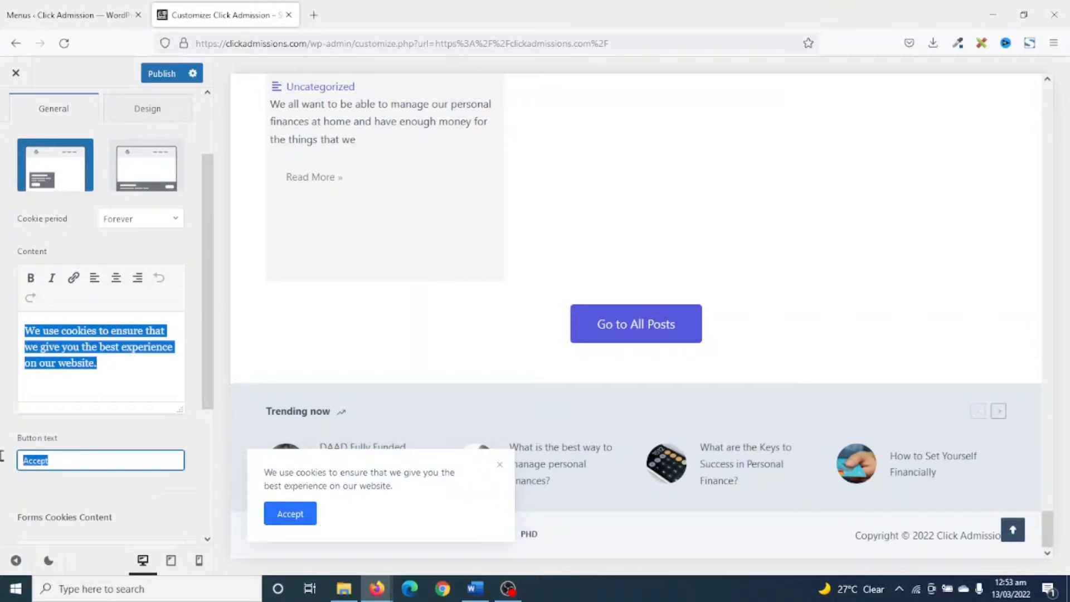
scroll(173, 496, "down", 3)
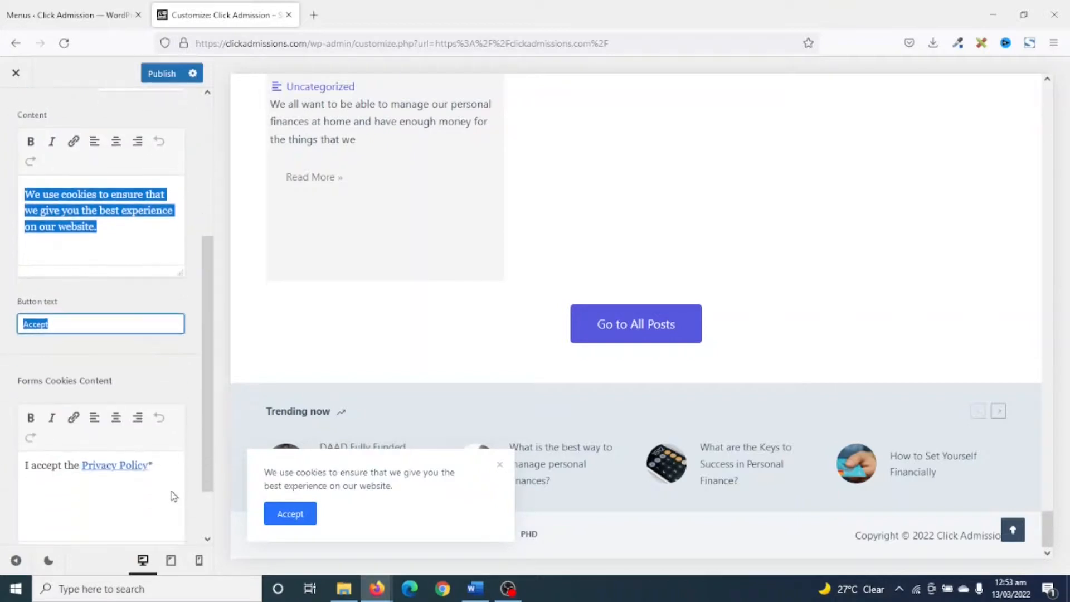
scroll(130, 284, "up", 5)
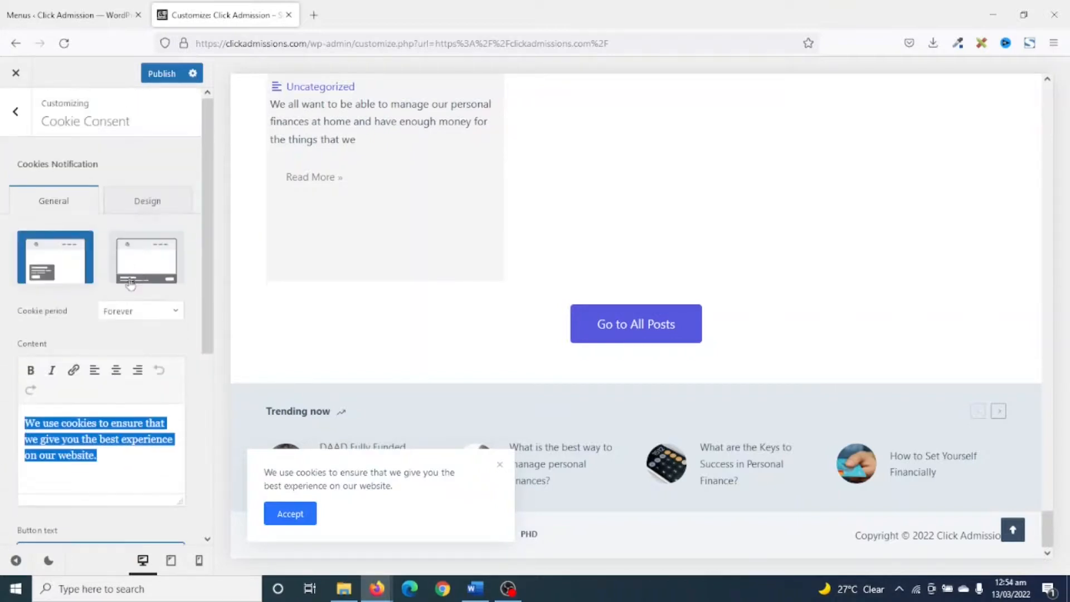
Open the theme's Colors settings and try Palette #12 as the global color palette.
left_click(16, 113)
scroll(17, 117, "up", 10)
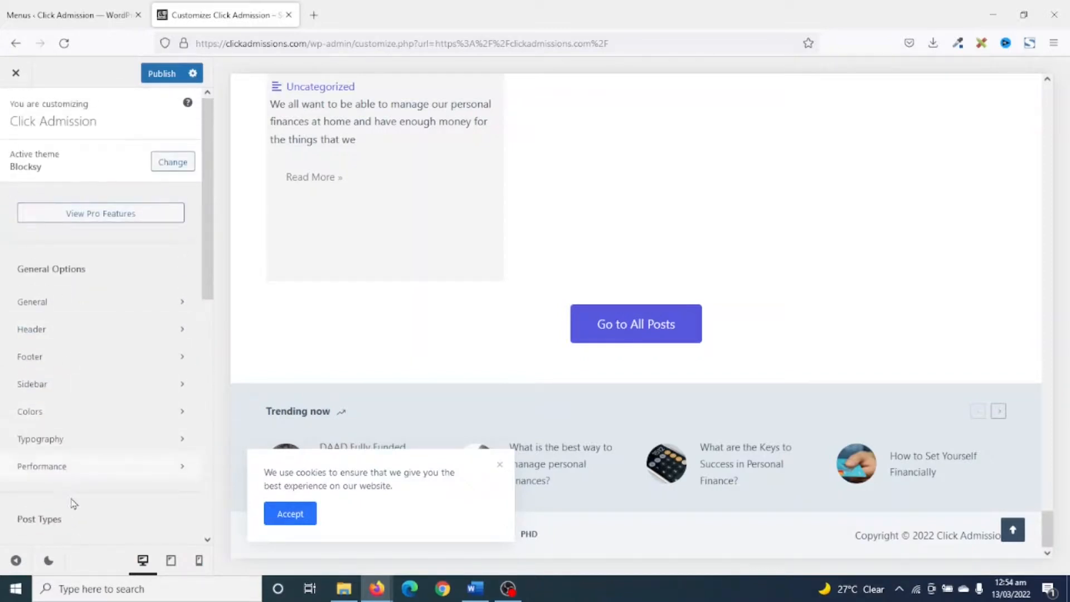
left_click(66, 417)
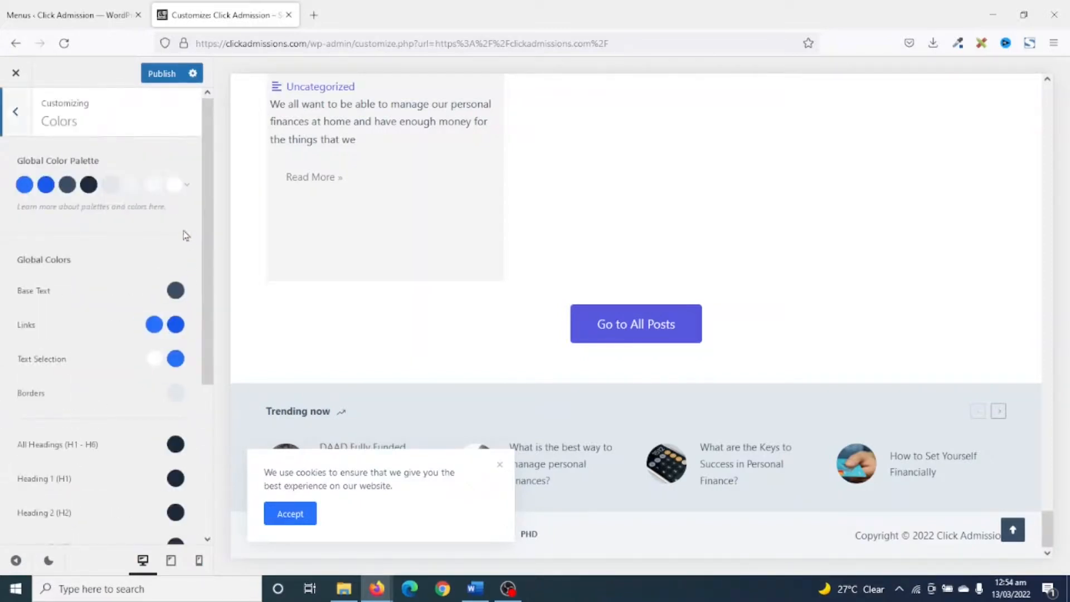
scroll(178, 262, "down", 4)
scroll(167, 323, "up", 4)
left_click(175, 185)
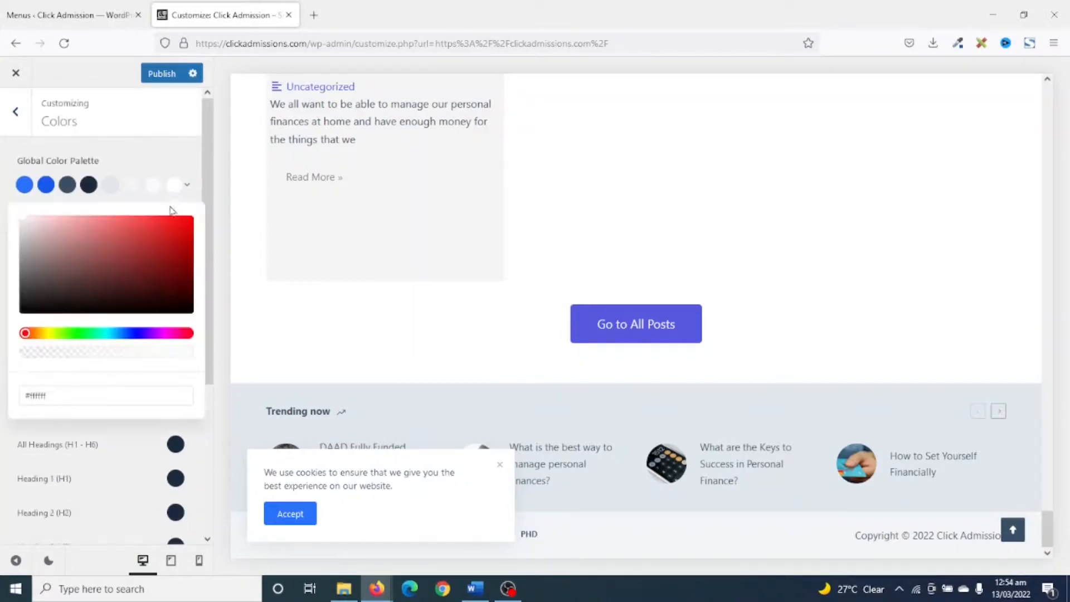
left_click(187, 186)
scroll(128, 312, "down", 5)
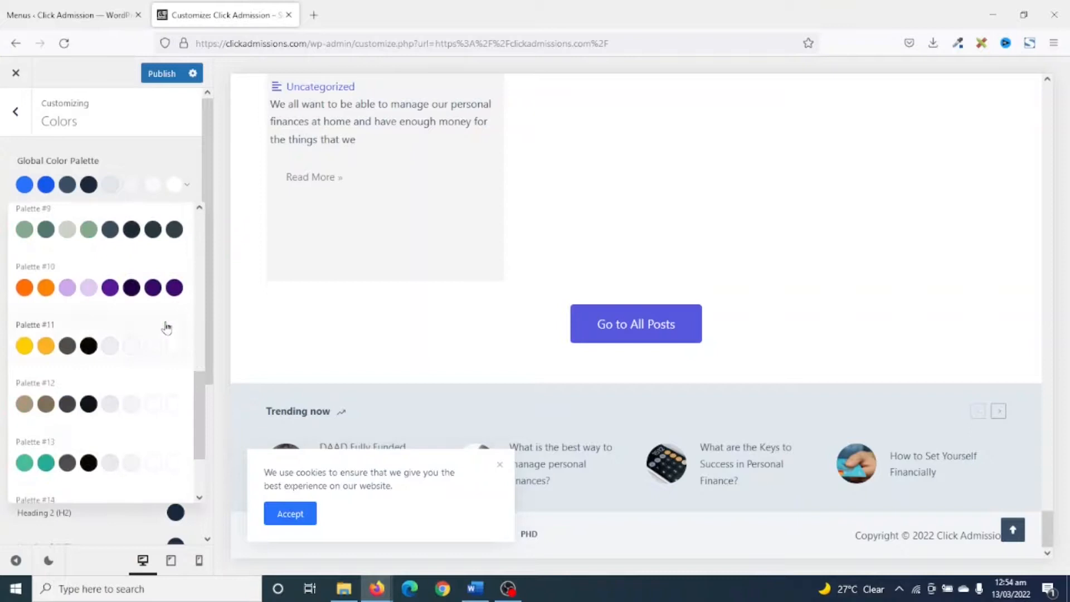
left_click(70, 413)
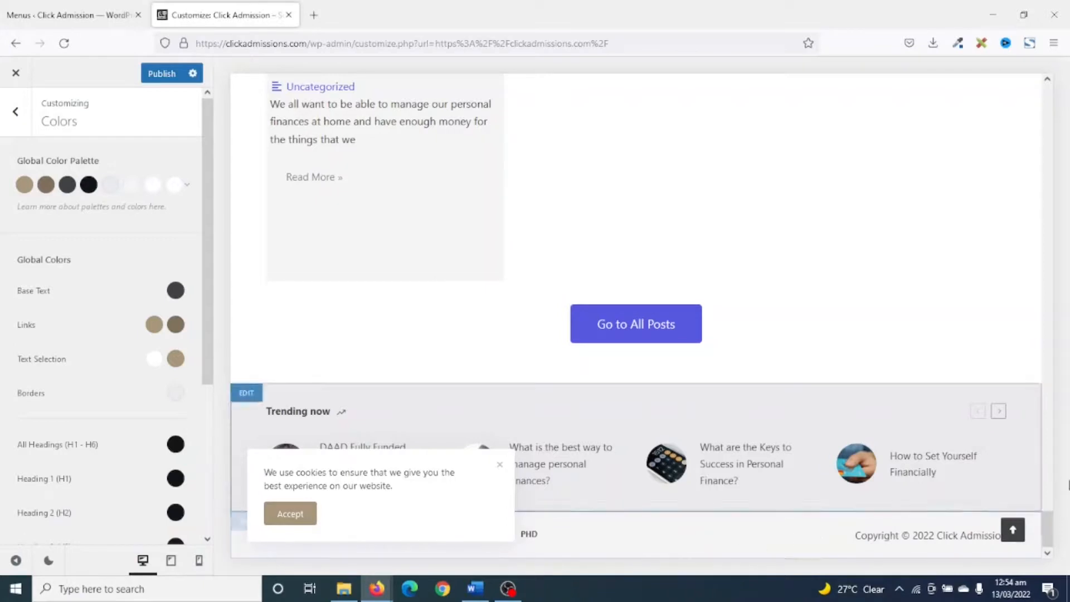
Open the post about the keys to success in personal finance in the preview and examine the palette's colors down the page.
left_click(749, 468)
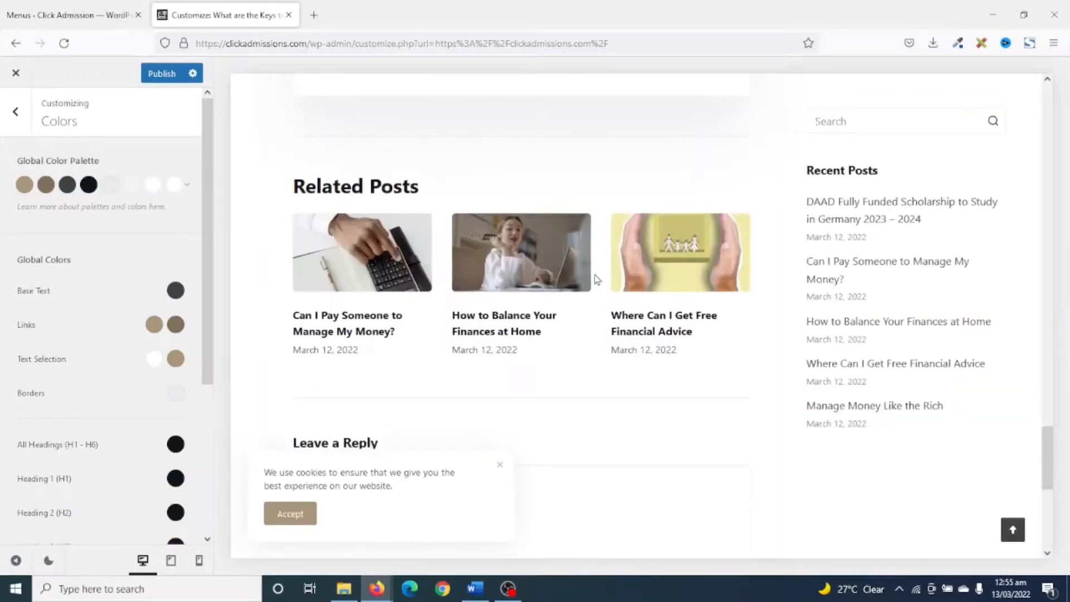
scroll(558, 286, "down", 5)
scroll(302, 443, "down", 3)
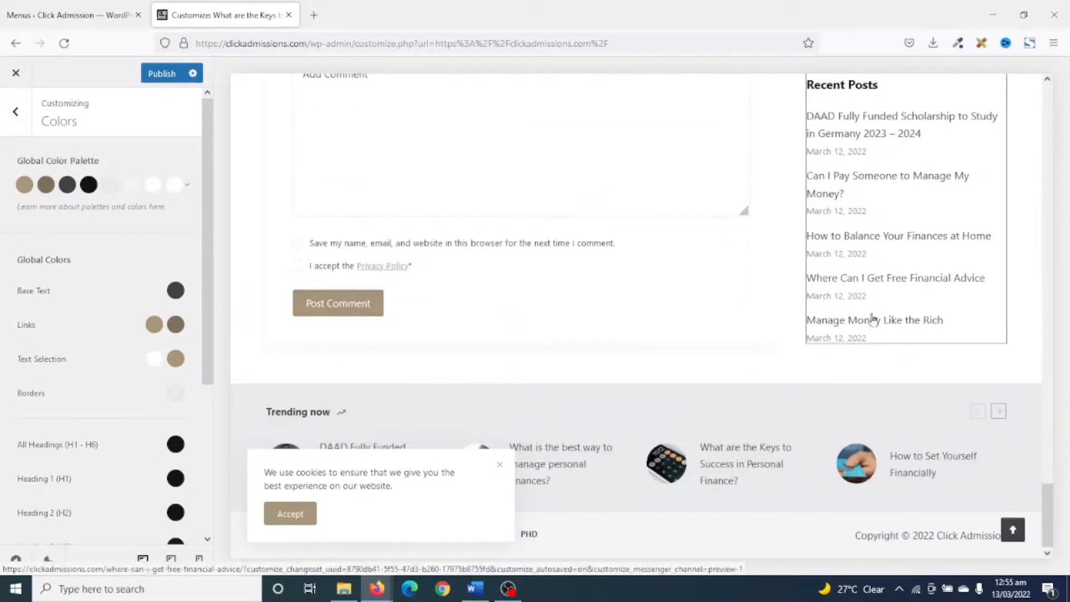
scroll(613, 312, "up", 7)
Set the global color palette back to Palette #1, publish the customizations and close the customizer.
left_click(187, 184)
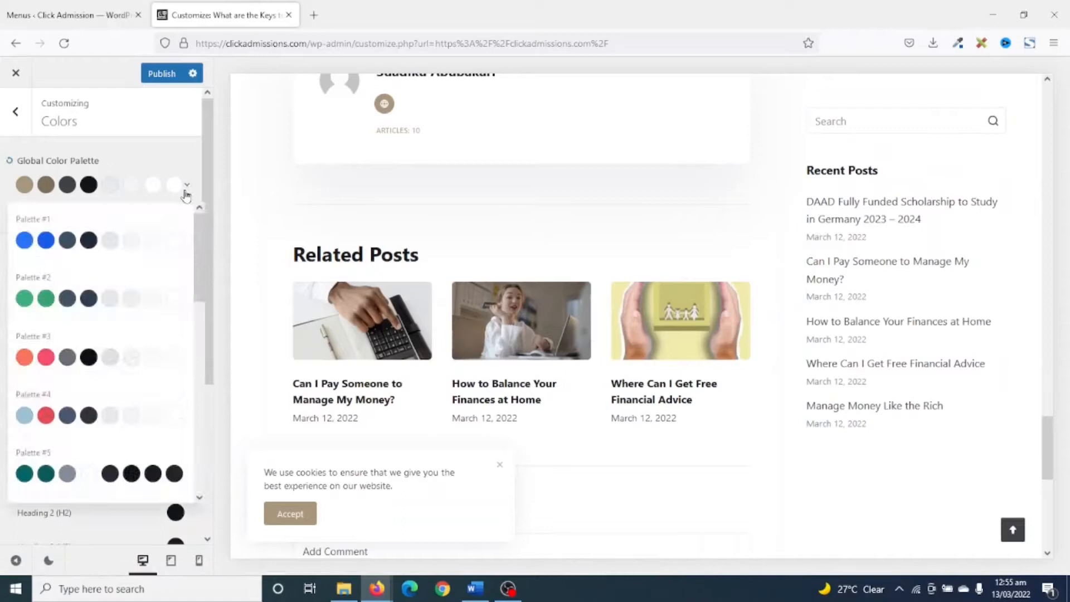
left_click(101, 238)
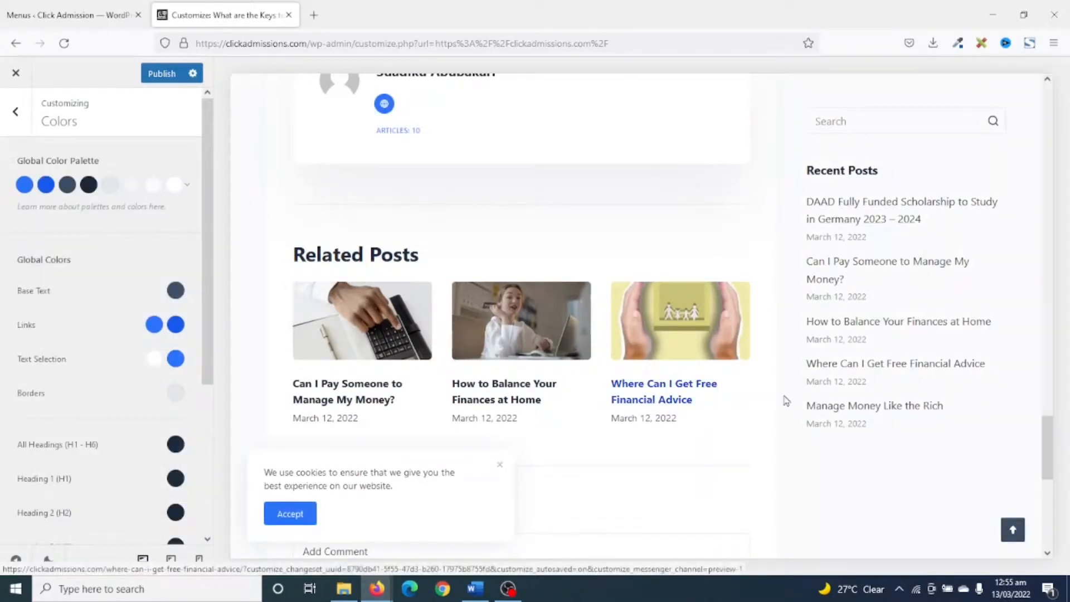
scroll(829, 449, "up", 15)
scroll(839, 444, "up", 15)
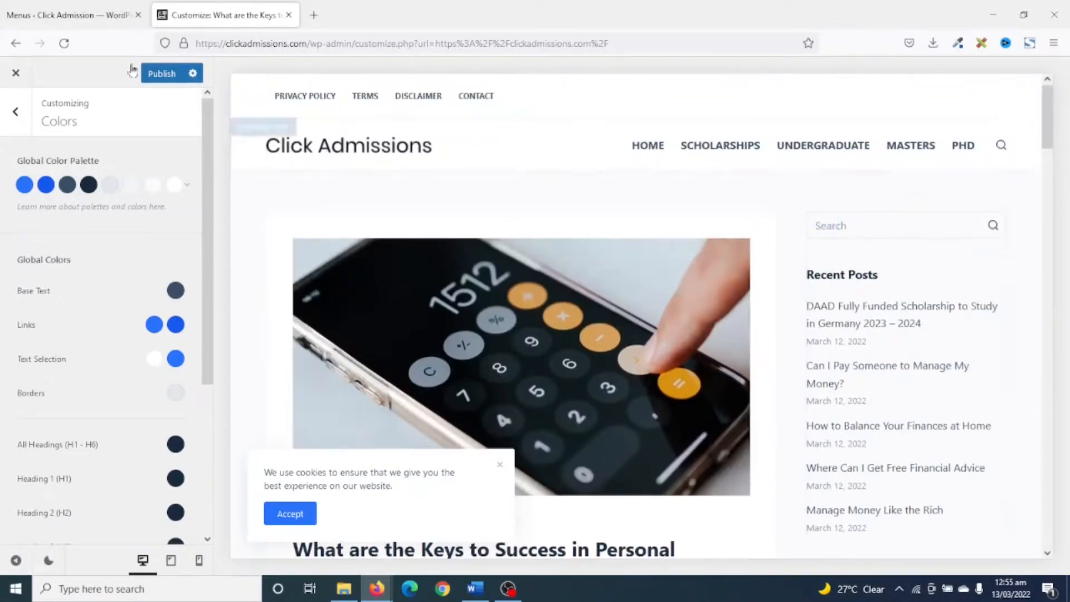
left_click(161, 74)
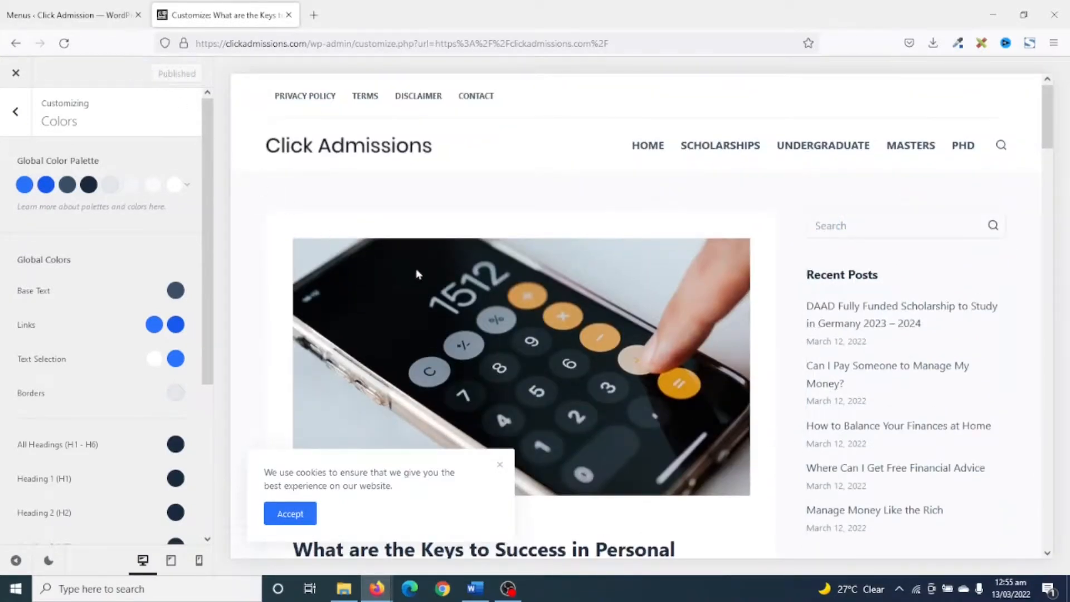
left_click(17, 76)
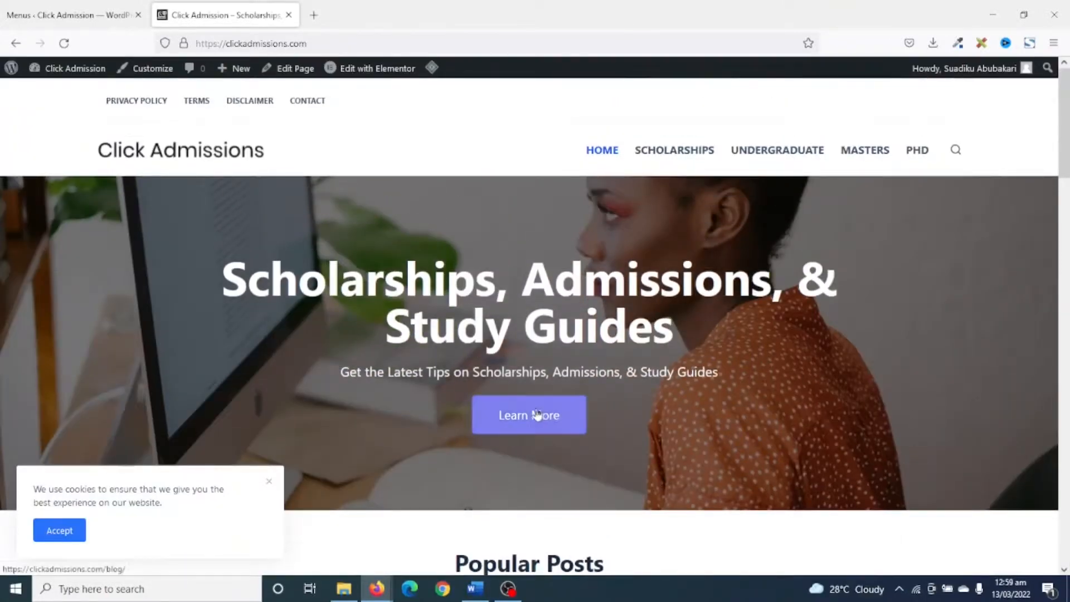
Look over the homepage and follow its Learn More link to the blog page.
scroll(664, 445, "down", 3)
scroll(652, 443, "up", 3)
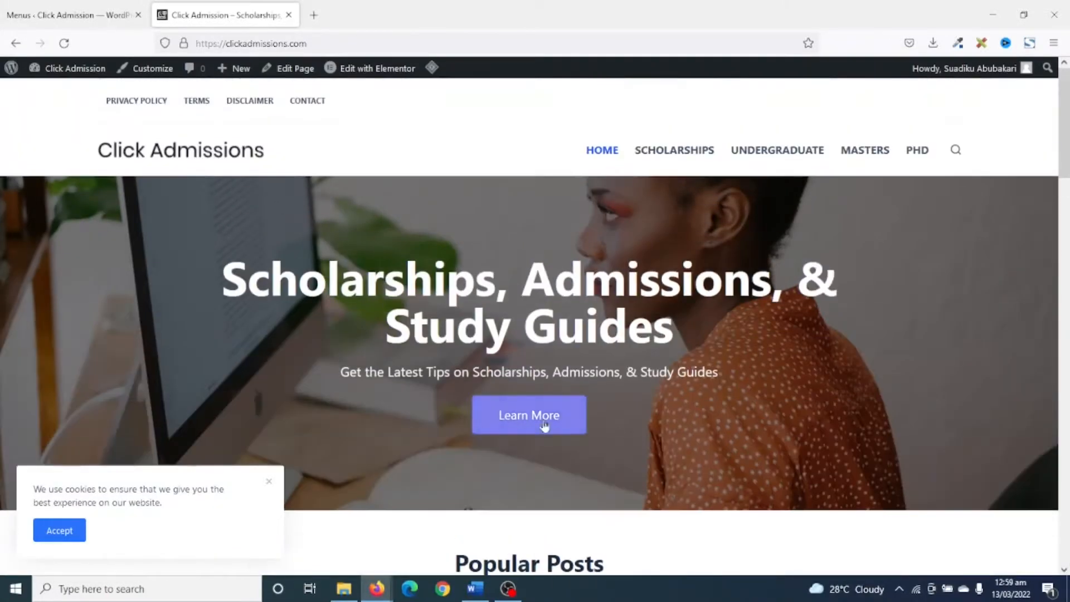
left_click(518, 415)
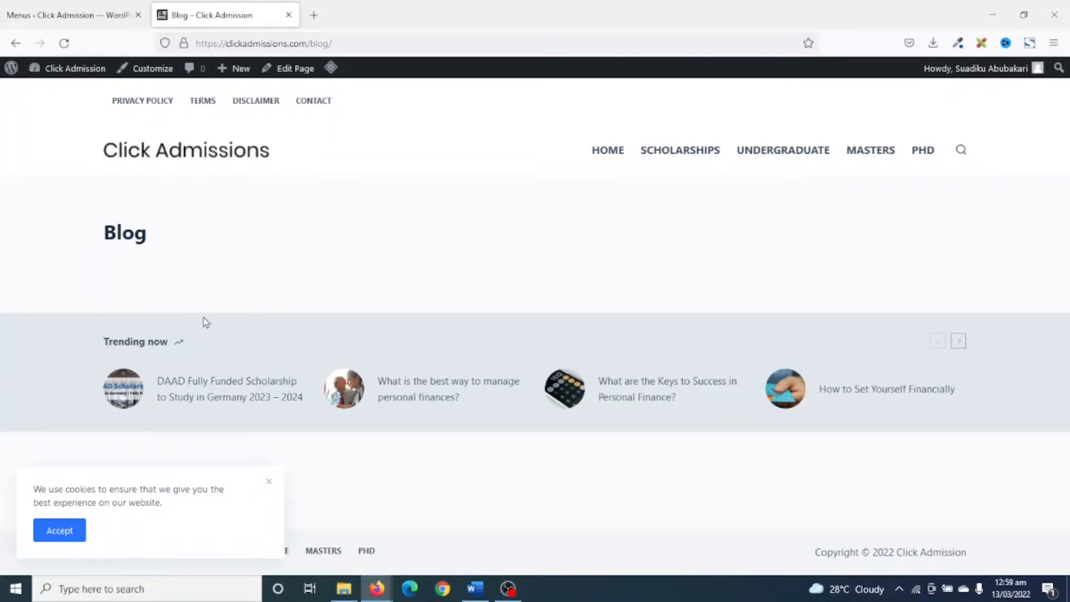
In the WordPress Reading settings, assign Blog as the posts page and save the changes.
left_click(51, 15)
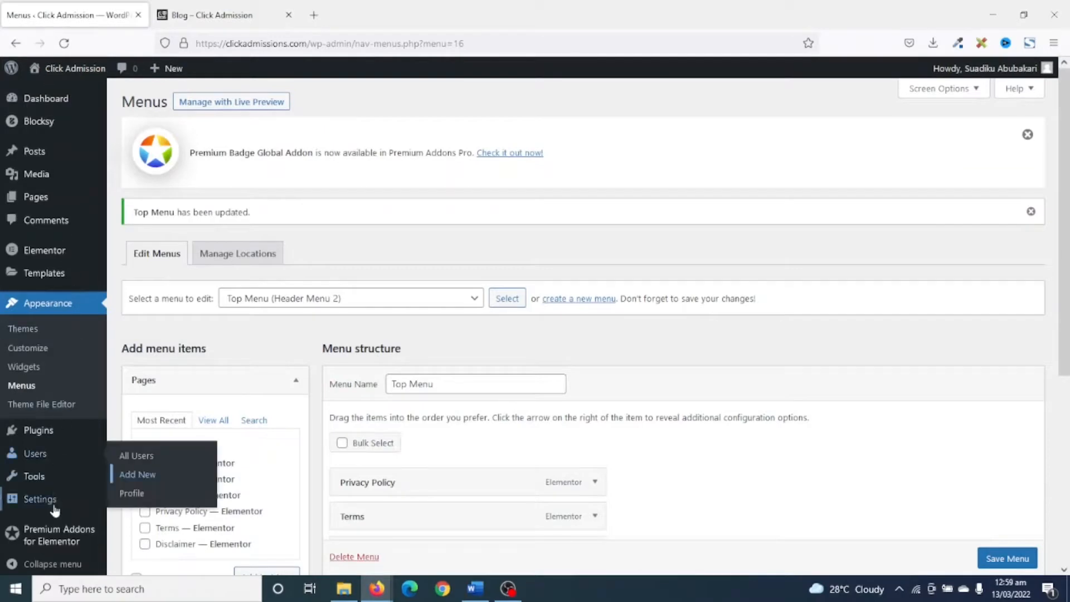
mouse_move(53, 506)
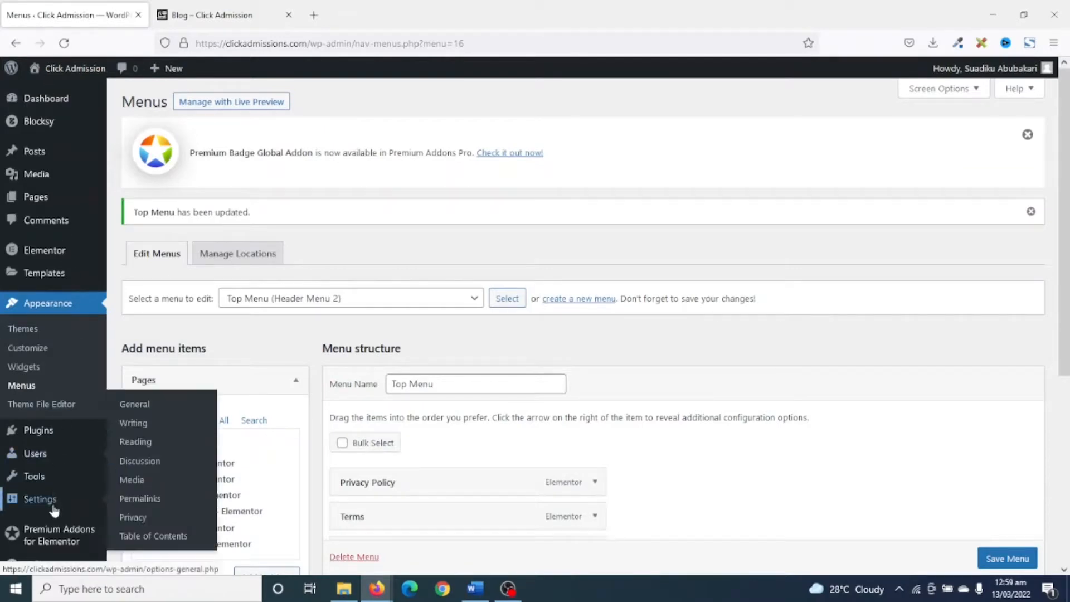
left_click(147, 446)
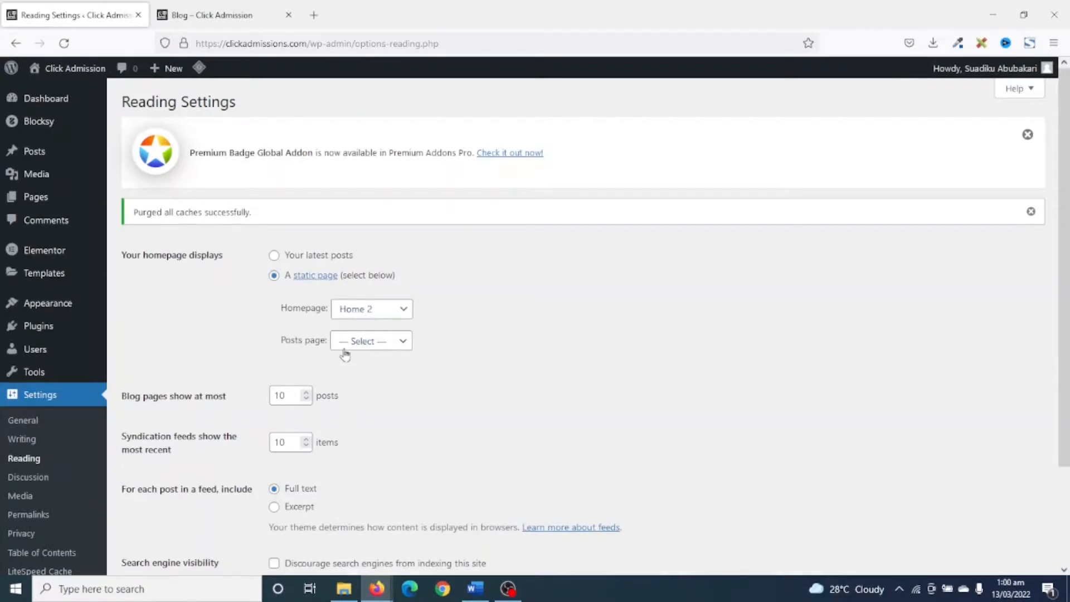
left_click(384, 353)
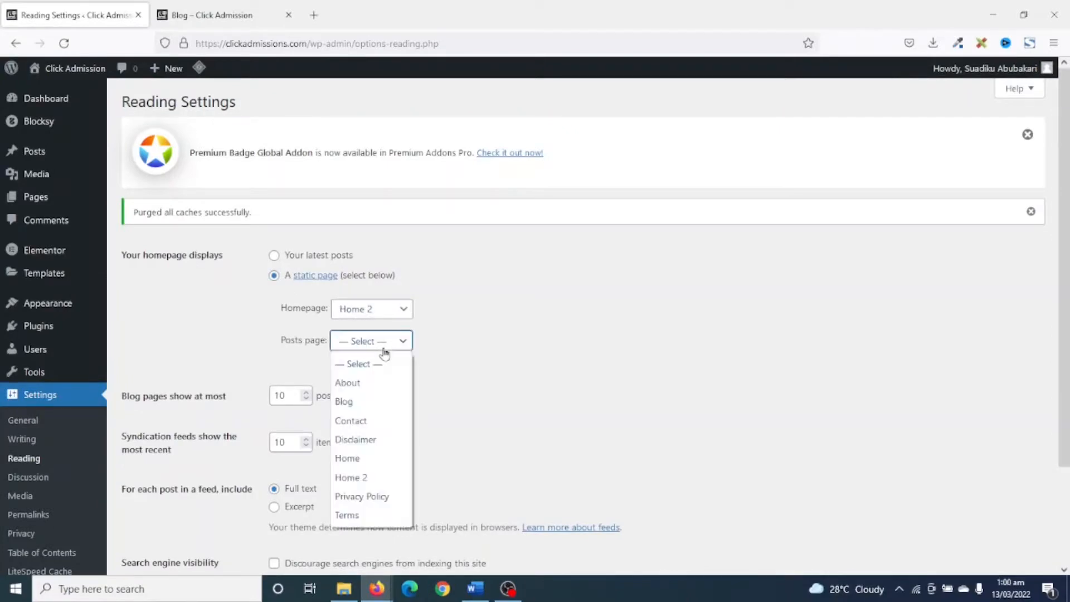
left_click(358, 402)
scroll(304, 461, "down", 3)
left_click(153, 505)
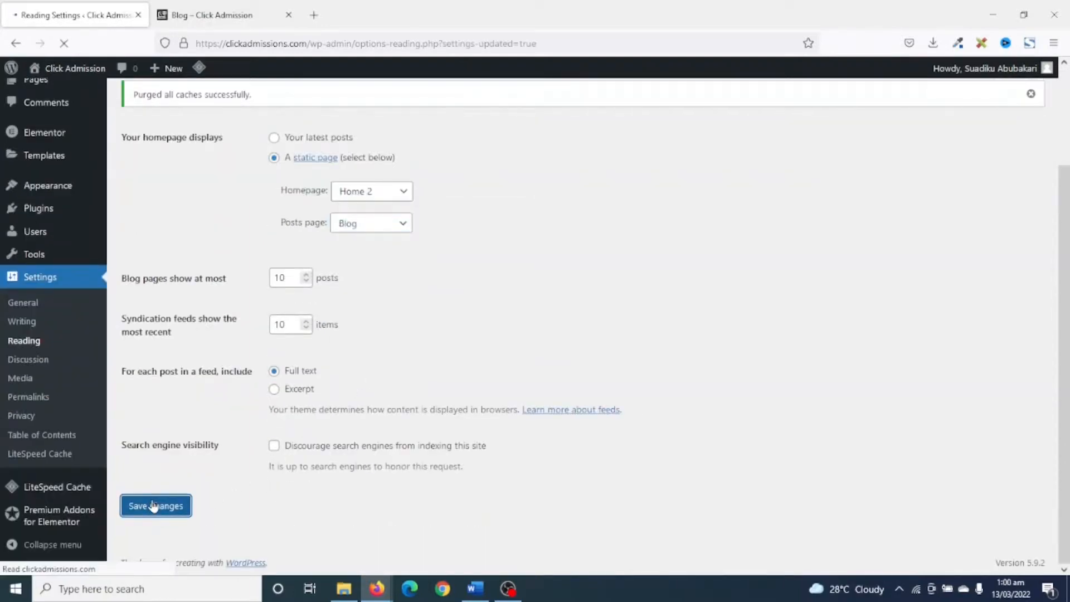
Reload the blog page to review its post list, and look through the homepage's Popular Posts and About sections.
left_click(210, 17)
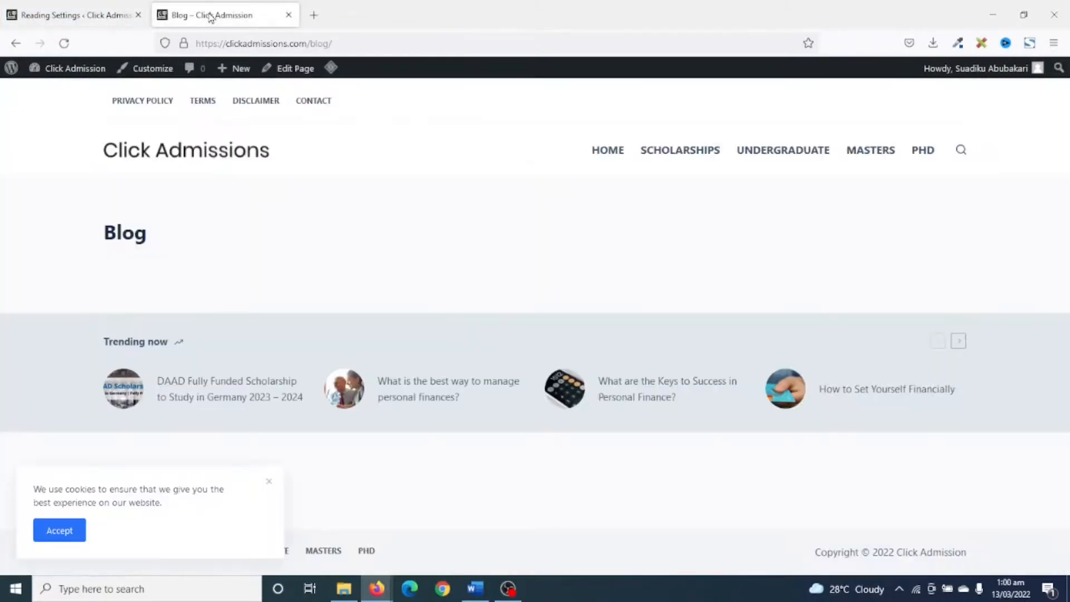
left_click(65, 44)
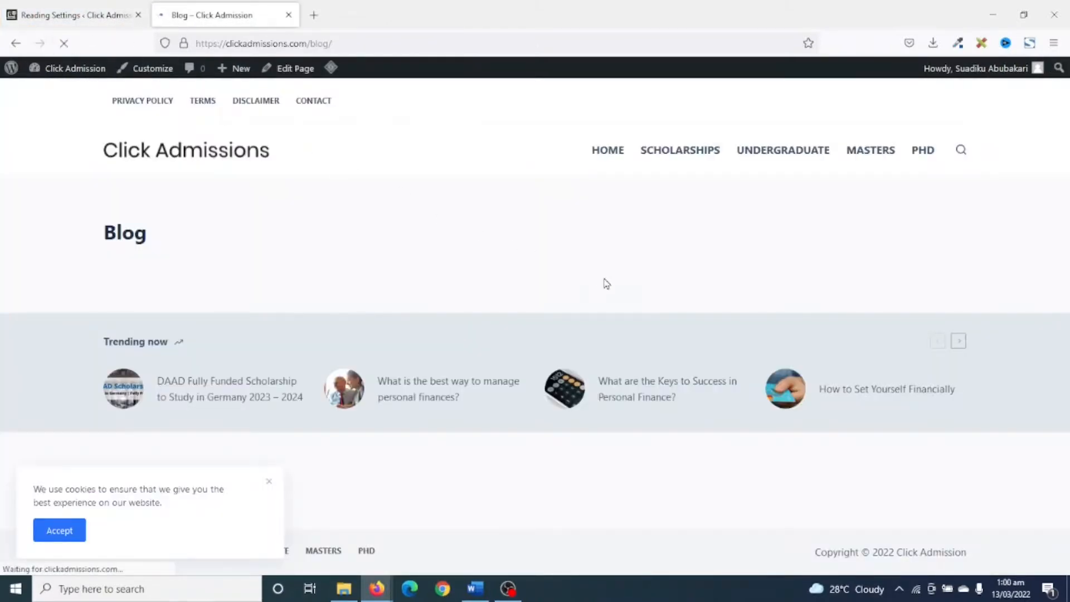
scroll(329, 272, "down", 15)
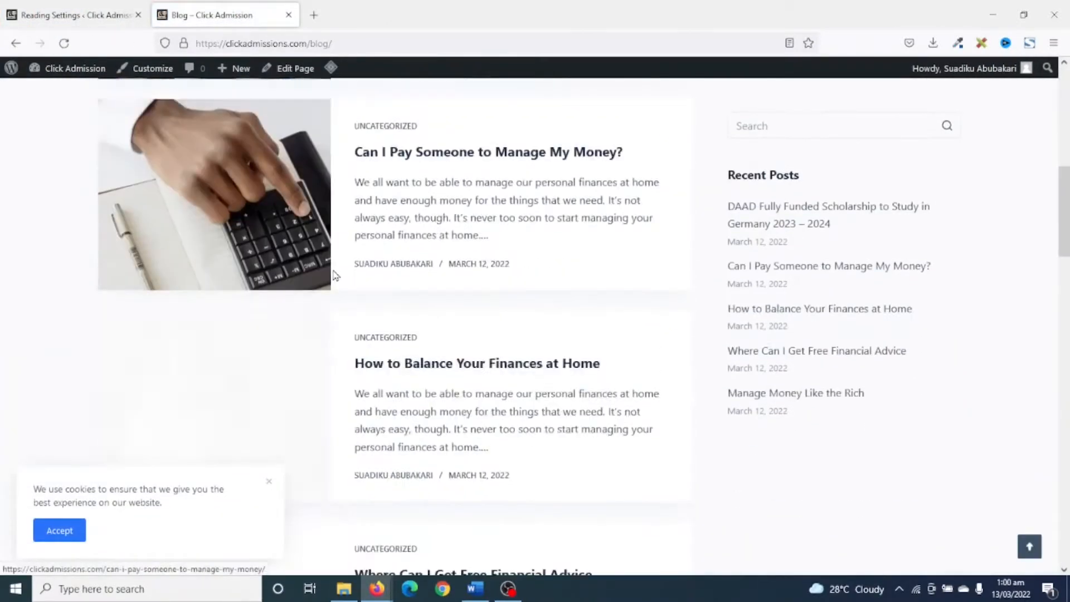
scroll(338, 271, "down", 15)
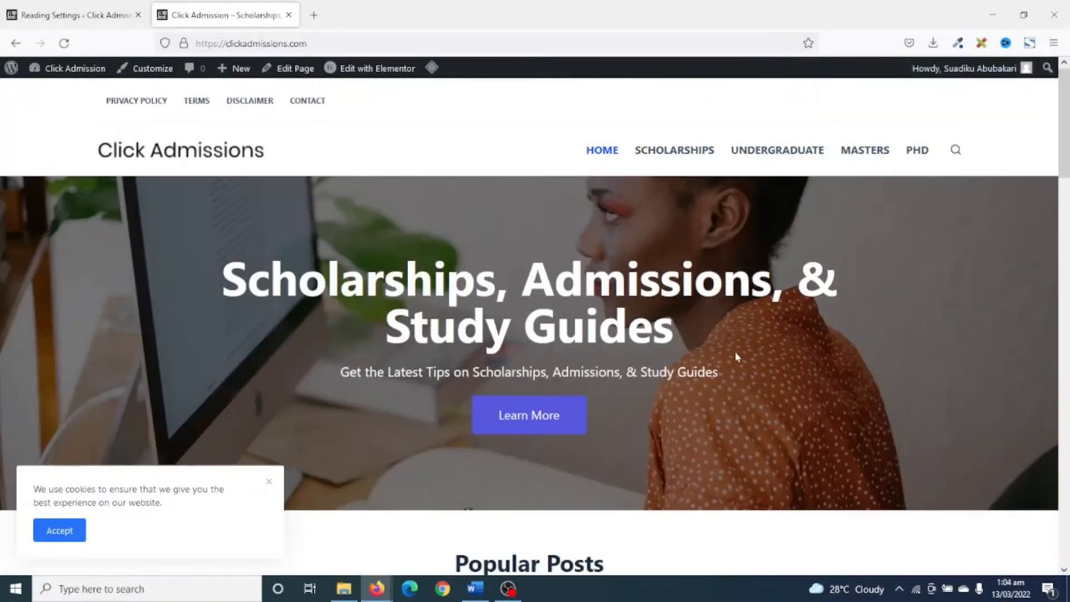
scroll(729, 194, "down", 8)
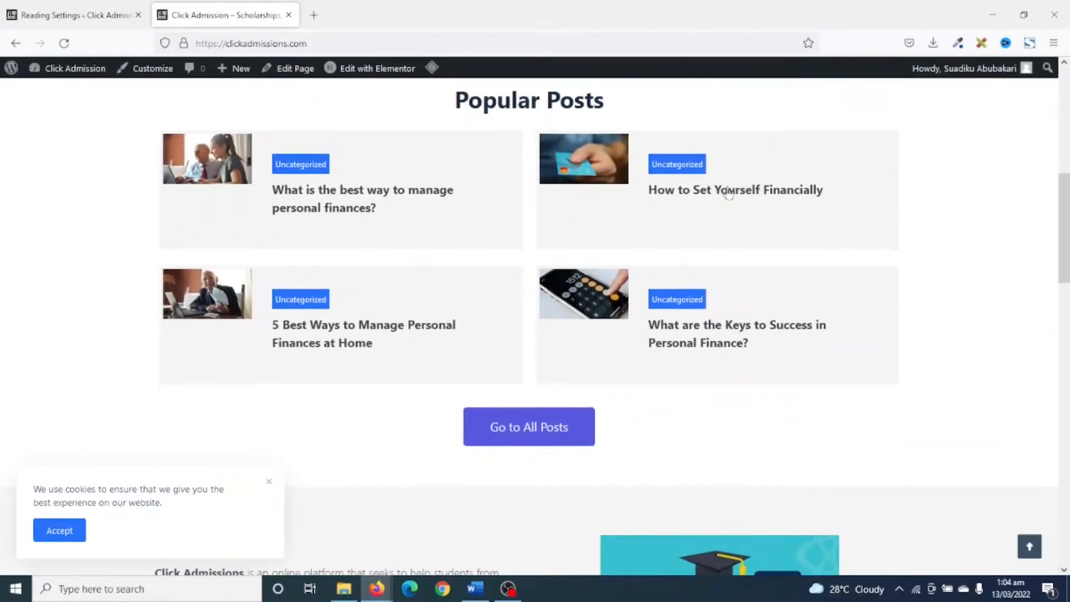
scroll(605, 335, "down", 5)
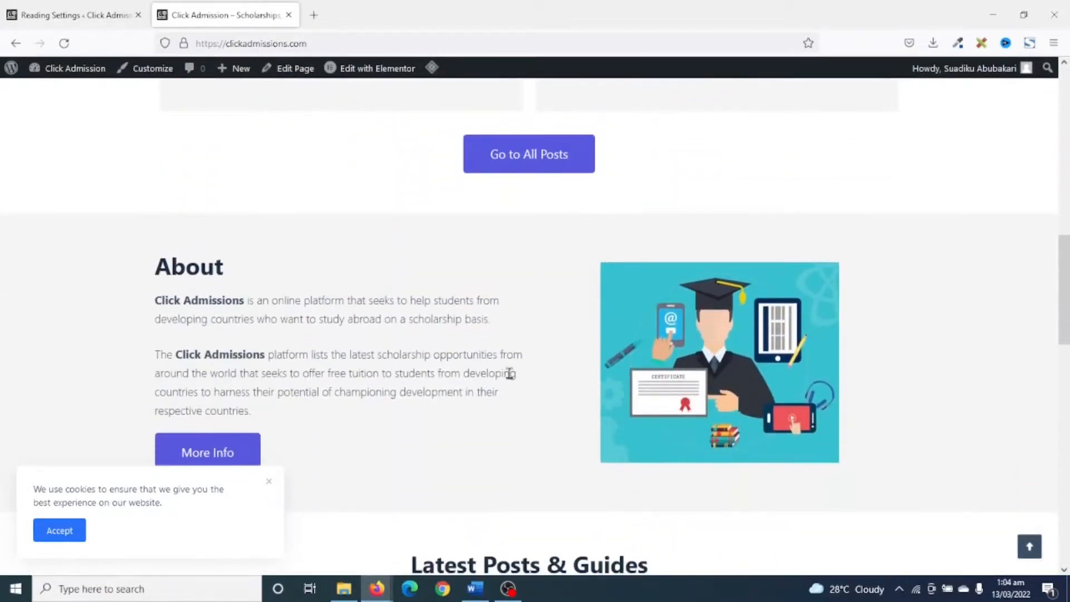
Move every post except the DAAD Fully Funded Scholarship one to the trash, and empty the posts trash.
left_click(72, 17)
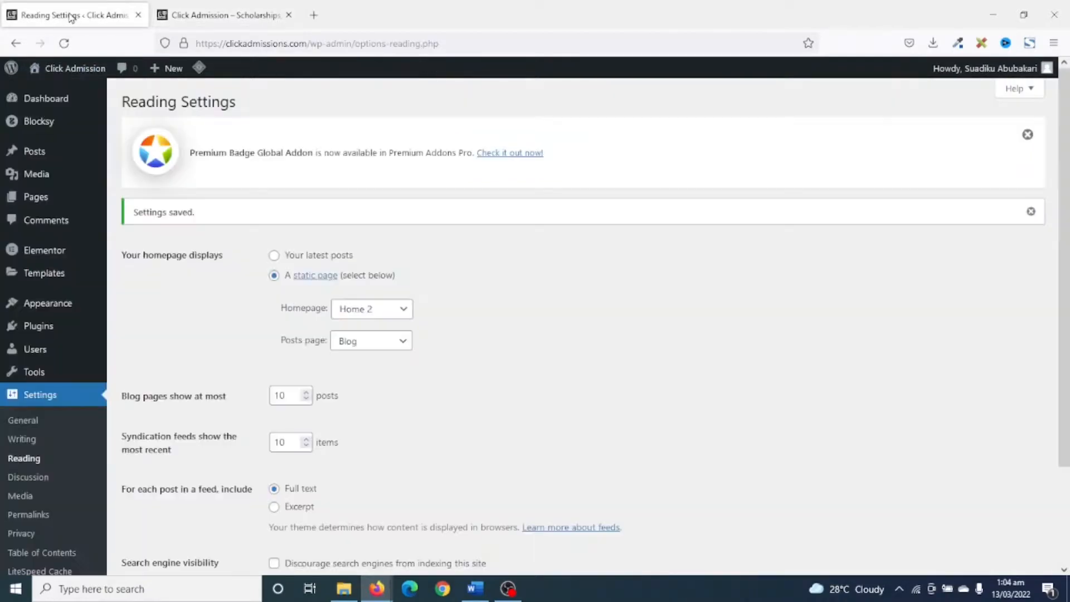
left_click(35, 151)
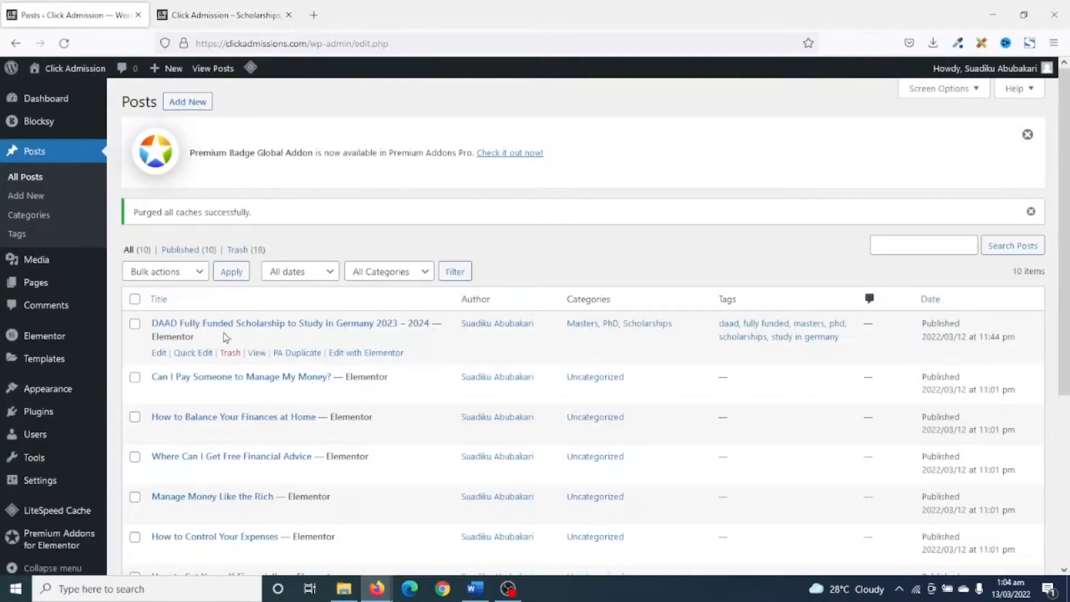
scroll(234, 338, "down", 1)
left_click(136, 231)
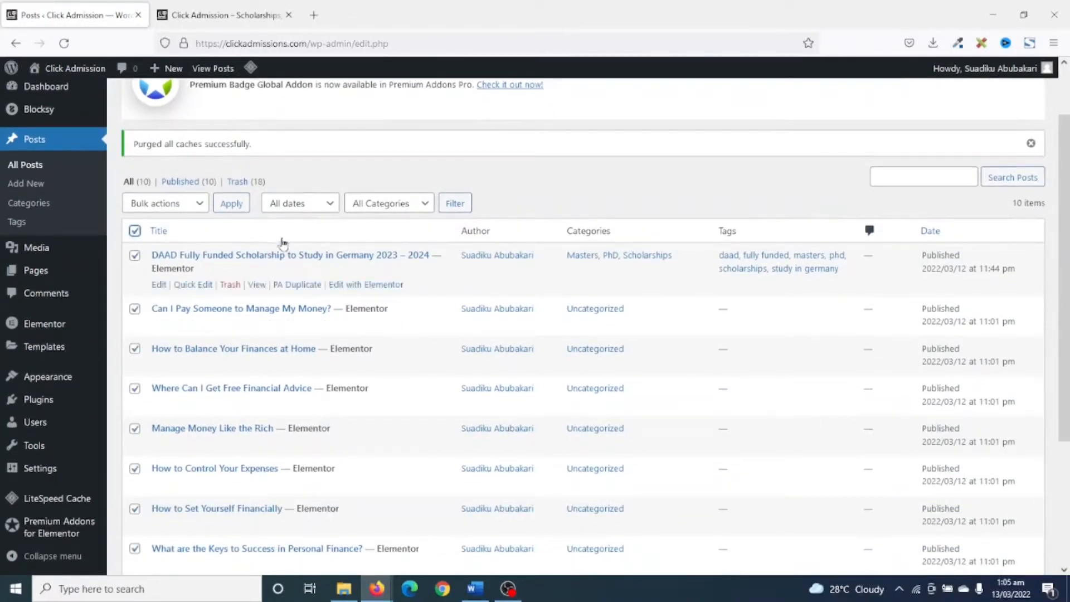
left_click(136, 257)
left_click(179, 205)
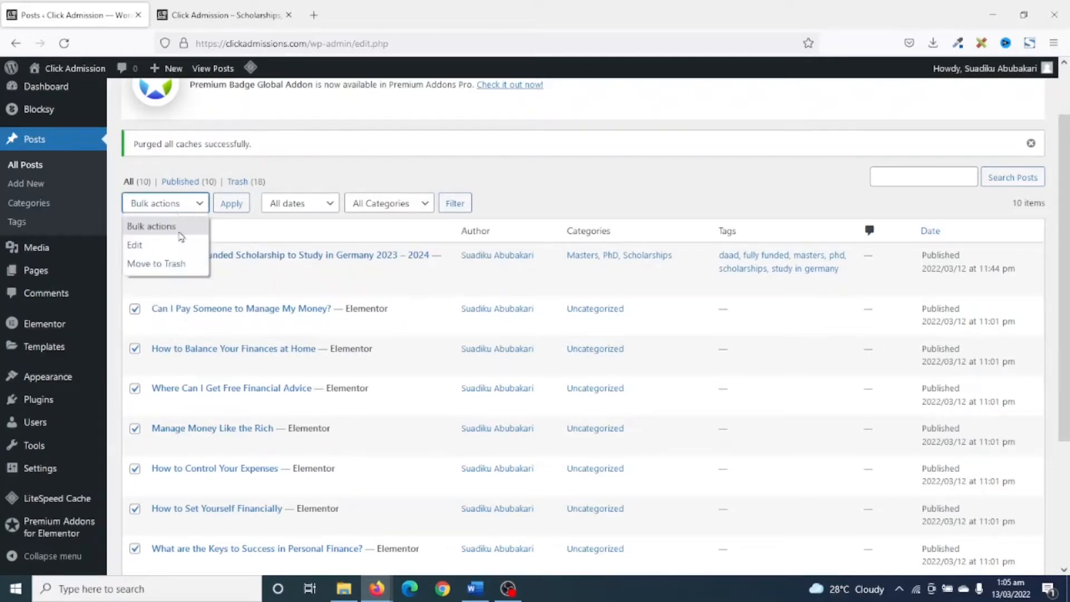
left_click(171, 264)
left_click(232, 204)
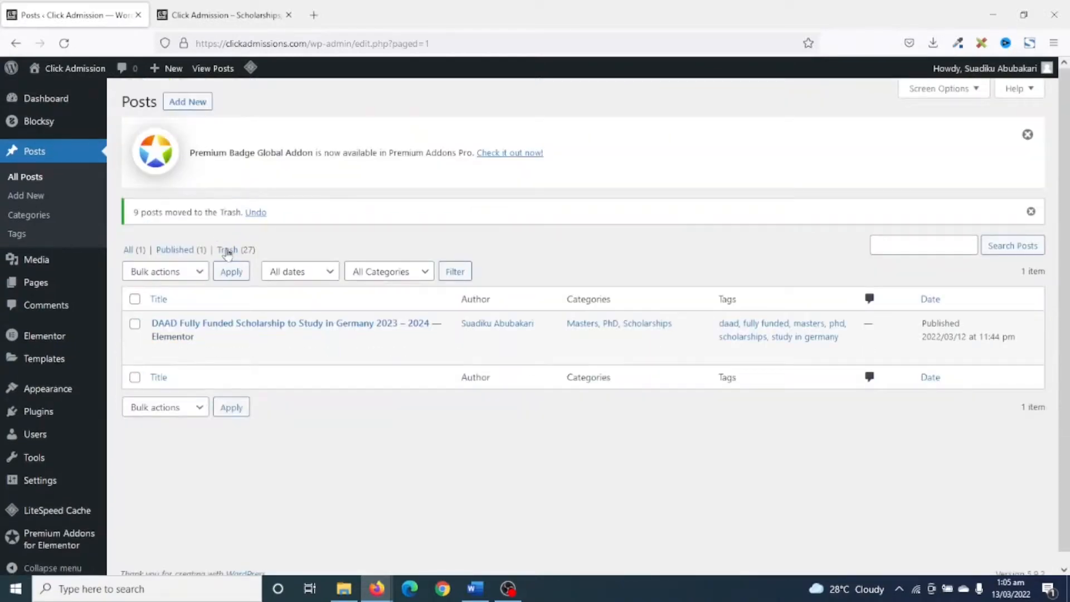
left_click(228, 250)
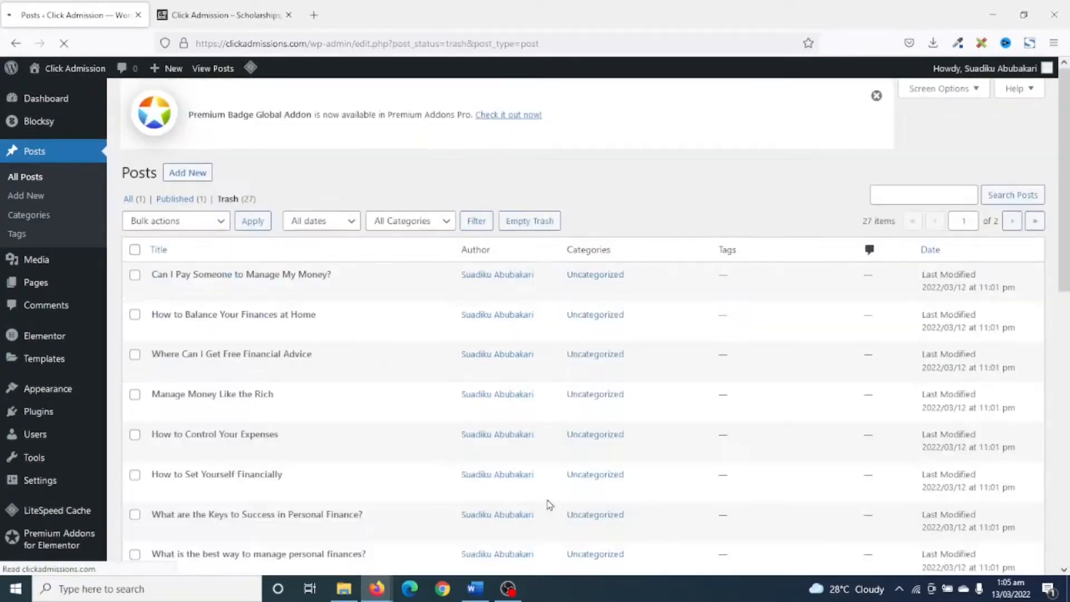
left_click(535, 233)
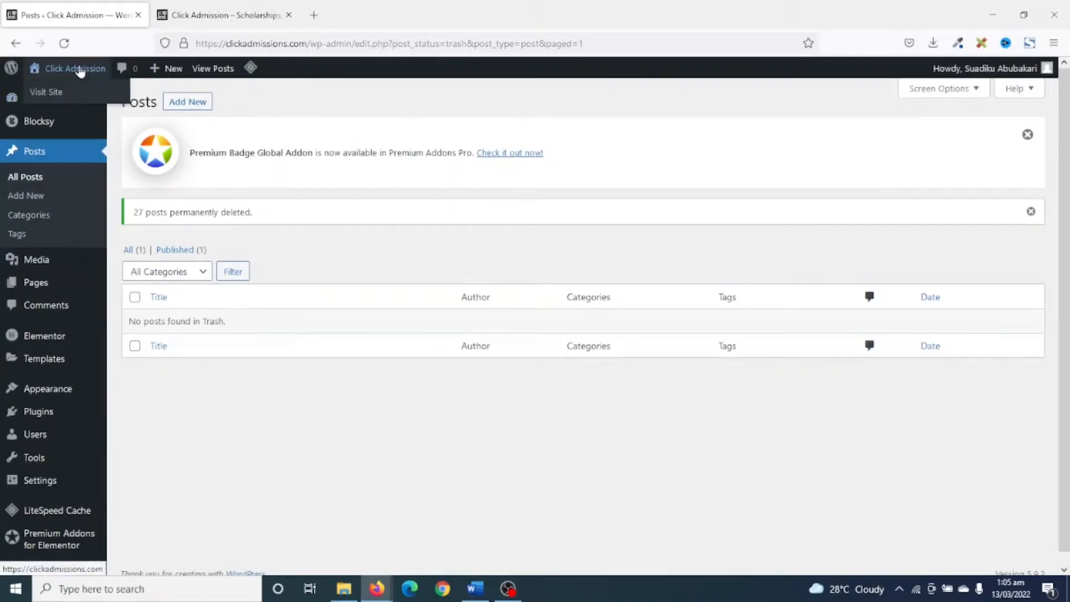
Open the site in a new tab and check the homepage's Popular Posts and Latest Posts & Guides sections.
right_click(79, 69)
left_click(159, 77)
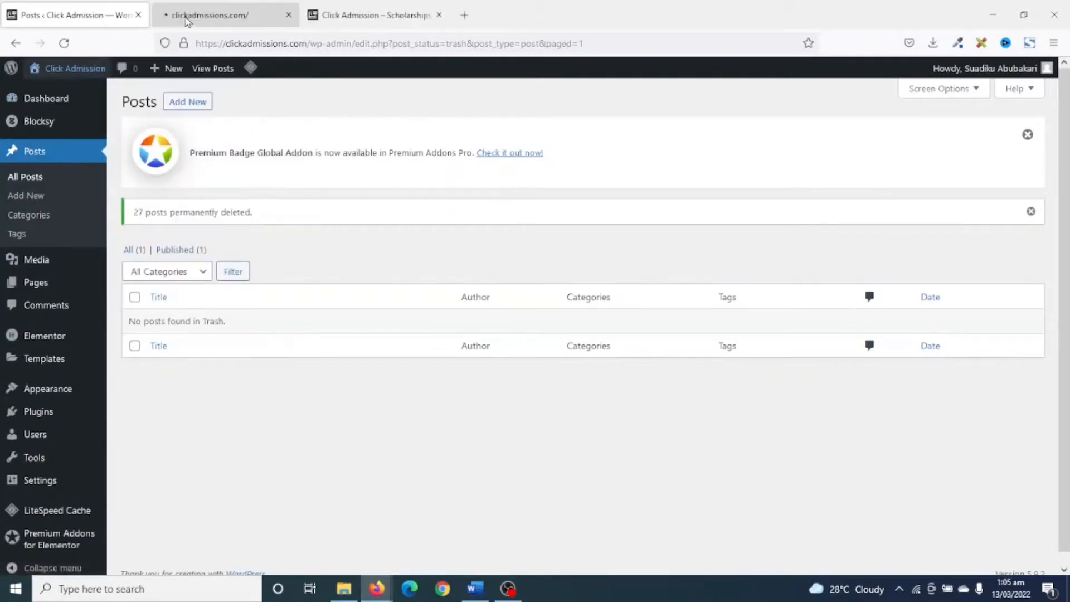
left_click(187, 17)
scroll(450, 200, "down", 1)
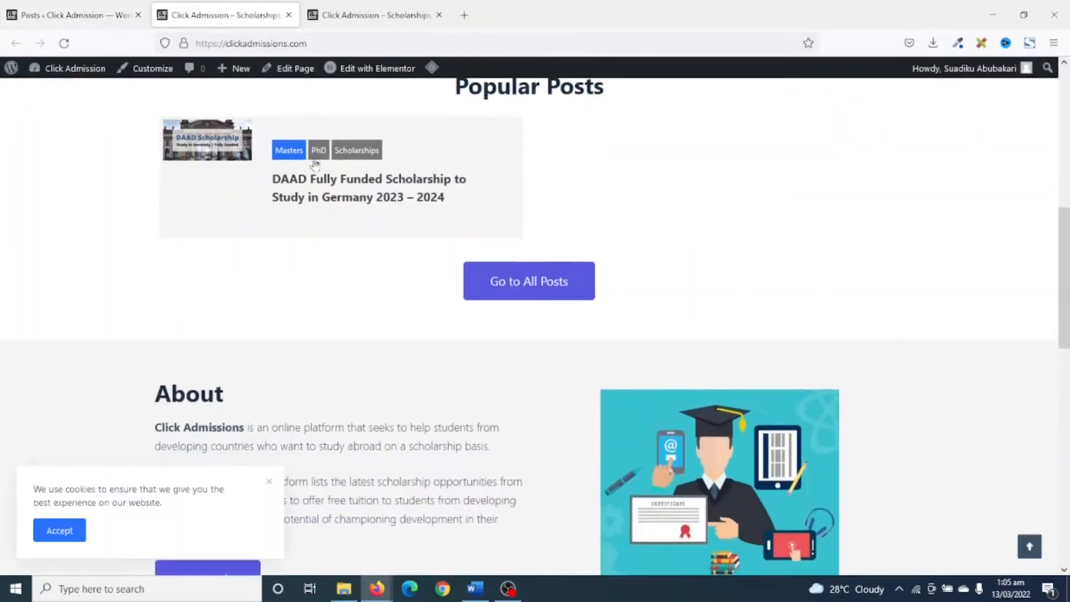
scroll(360, 220, "down", 10)
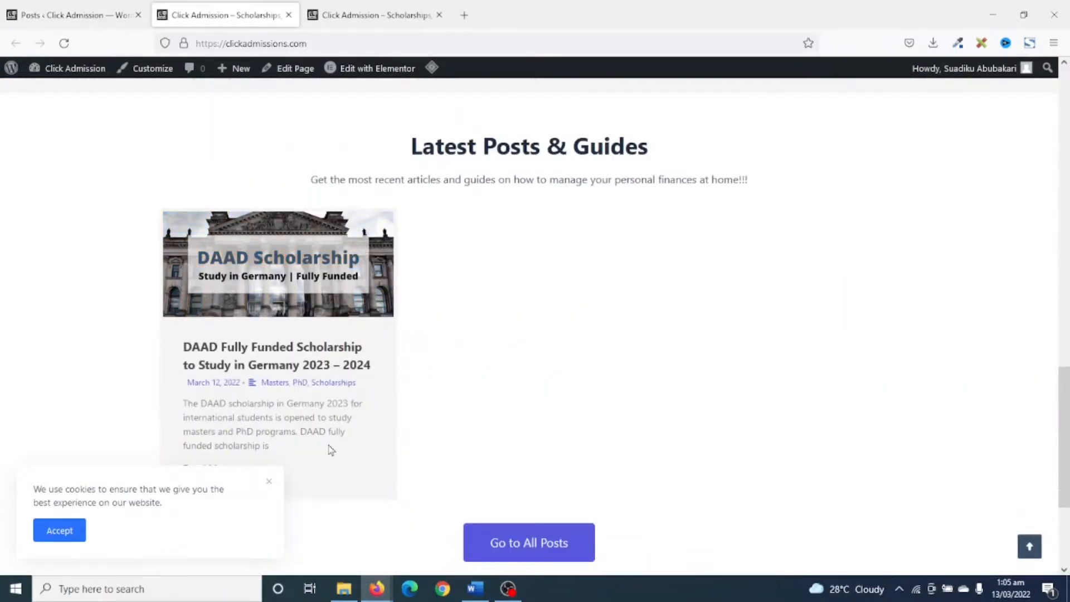
Examine the homepage's About and Latest Posts & Guides sections, and return to the hero banner.
scroll(416, 416, "down", 4)
scroll(592, 323, "up", 4)
scroll(592, 324, "up", 6)
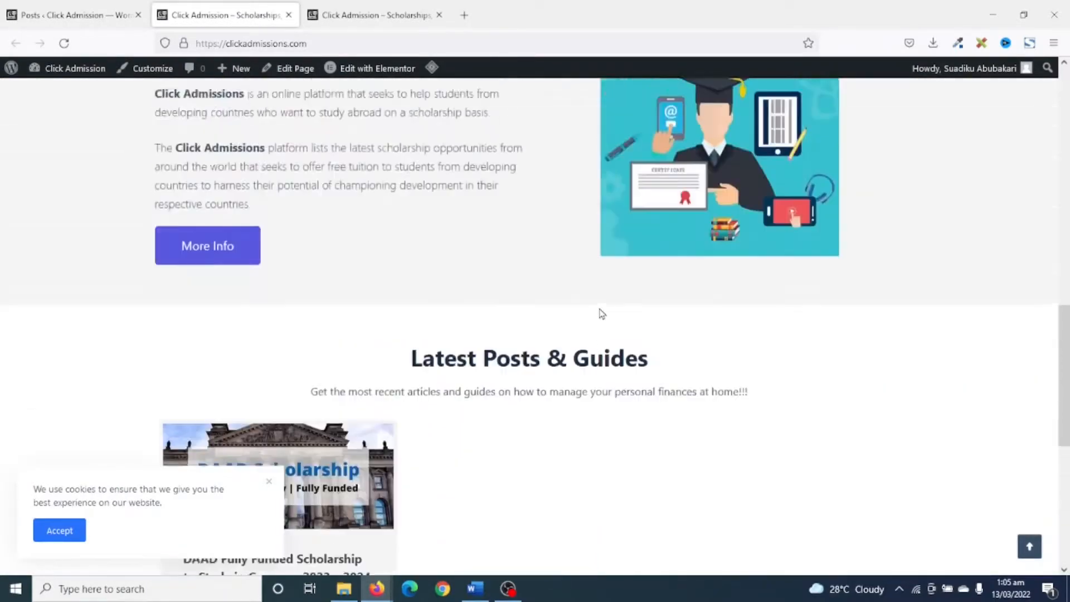
scroll(509, 260, "down", 7)
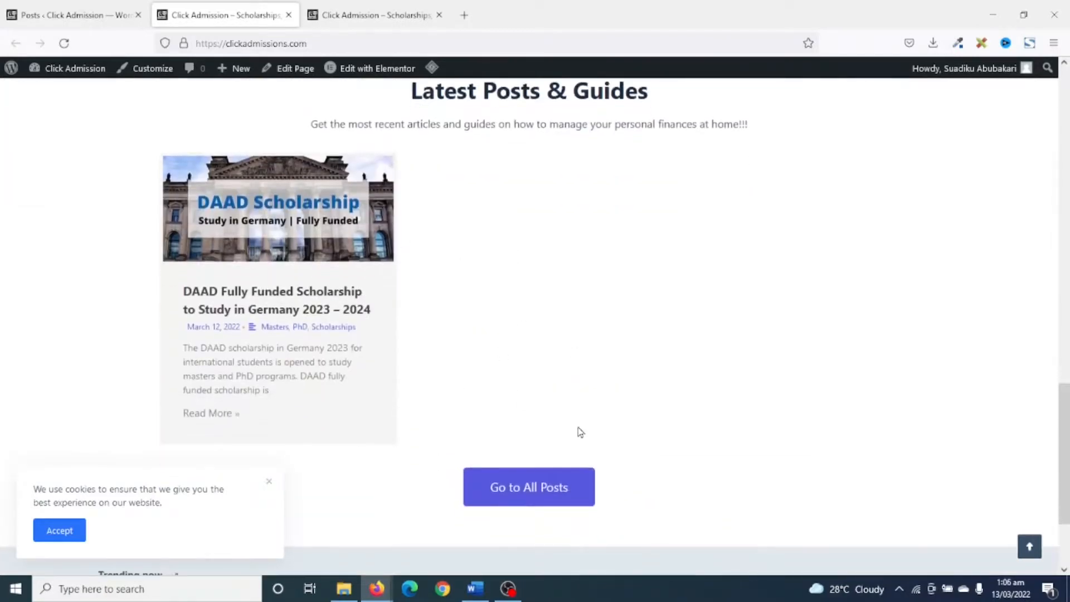
scroll(580, 432, "up", 10)
scroll(588, 354, "down", 7)
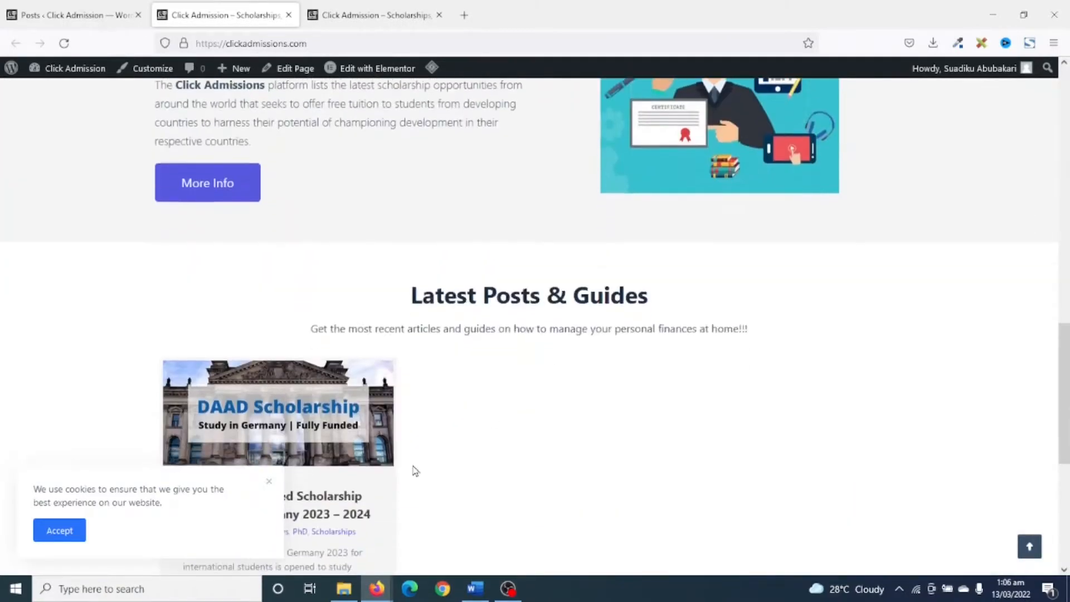
scroll(660, 463, "down", 5)
scroll(659, 463, "up", 5)
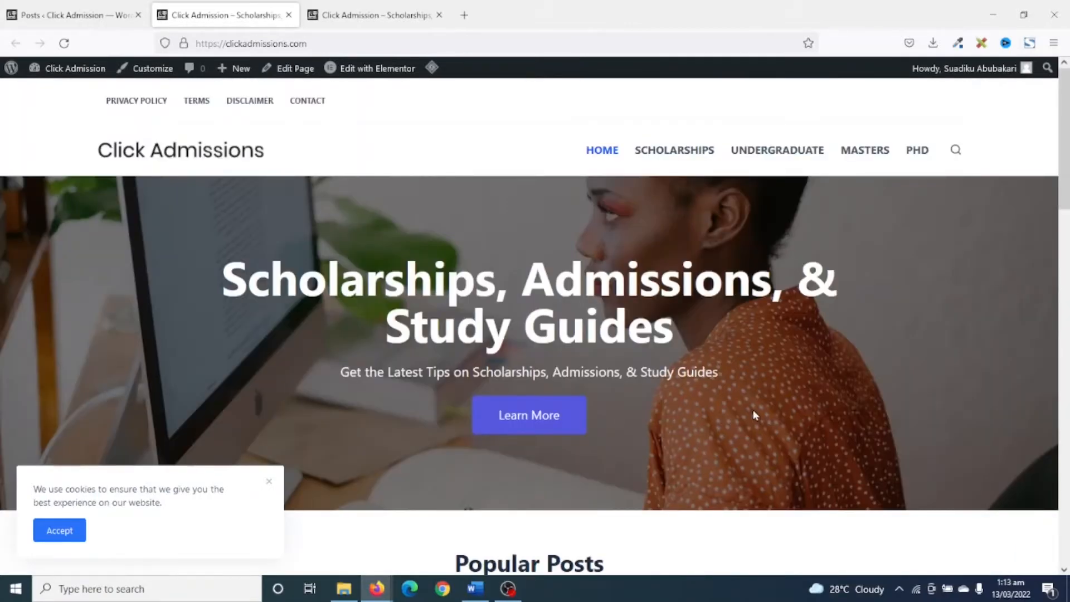
Open the DAAD Fully Funded Scholarship post from Popular Posts and read through its headings and content.
scroll(753, 416, "down", 5)
left_click(213, 355)
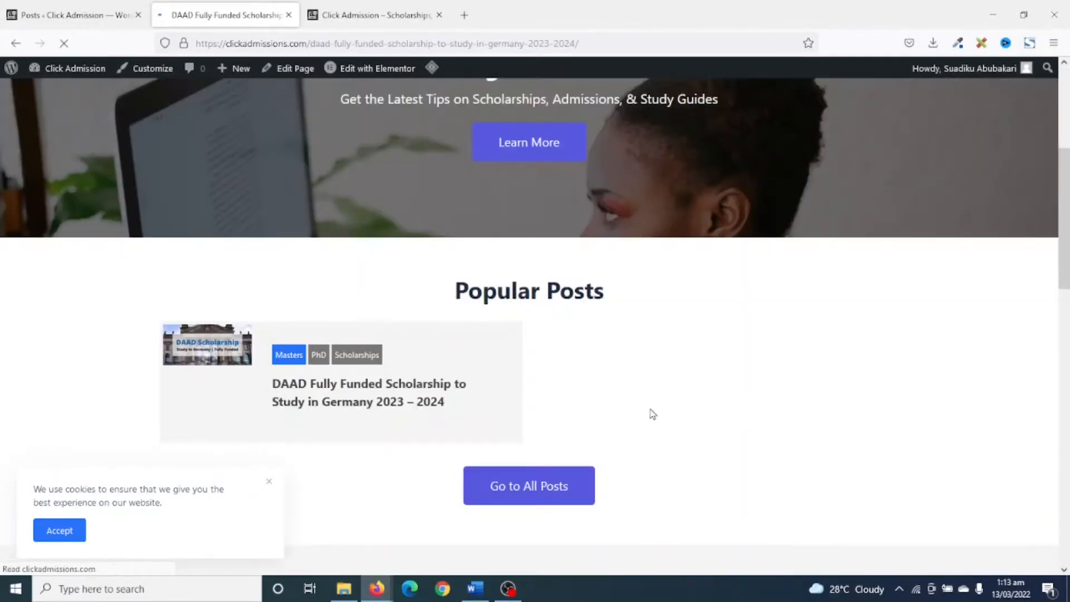
scroll(624, 290, "down", 8)
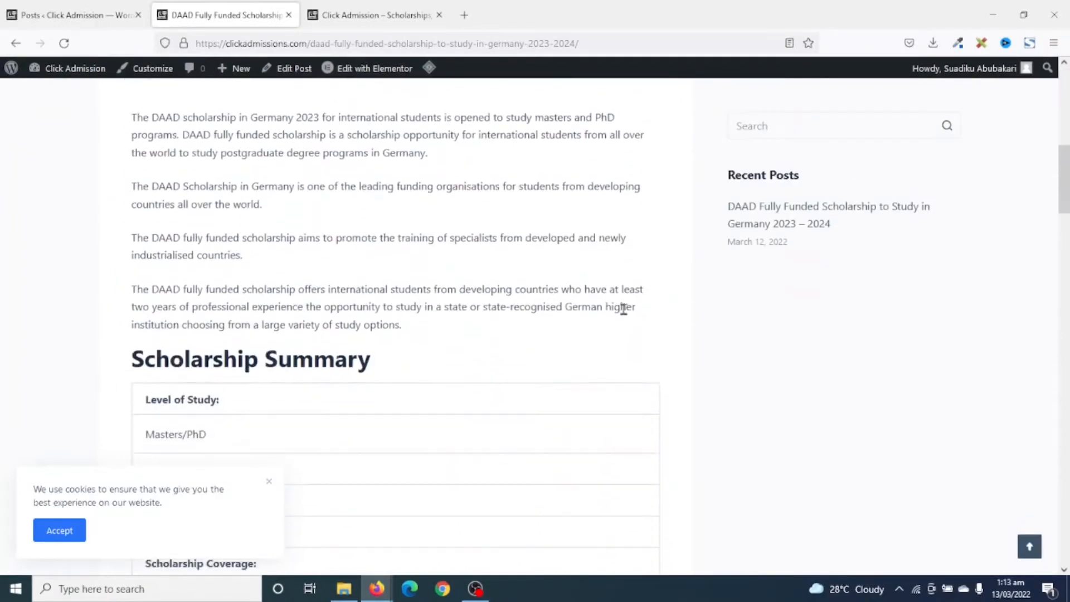
scroll(624, 309, "down", 6)
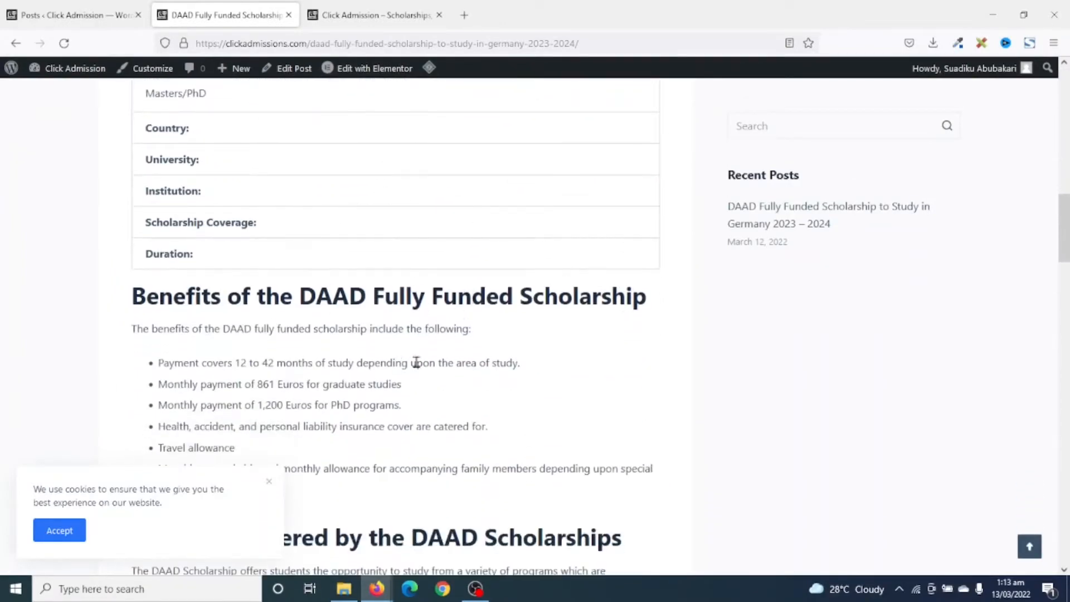
scroll(416, 363, "down", 13)
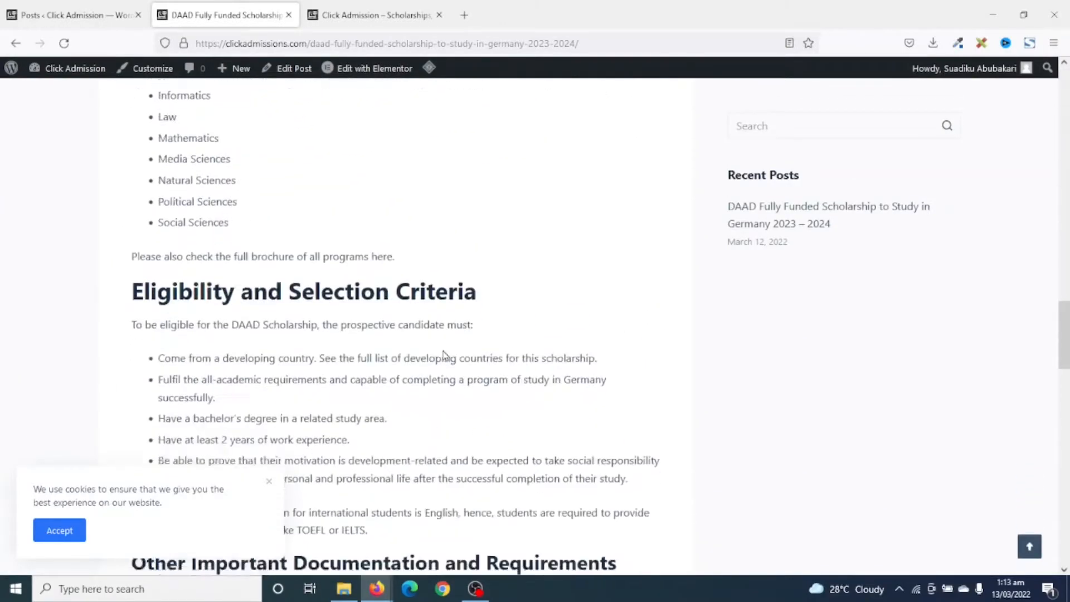
scroll(444, 355, "down", 15)
scroll(446, 356, "up", 2)
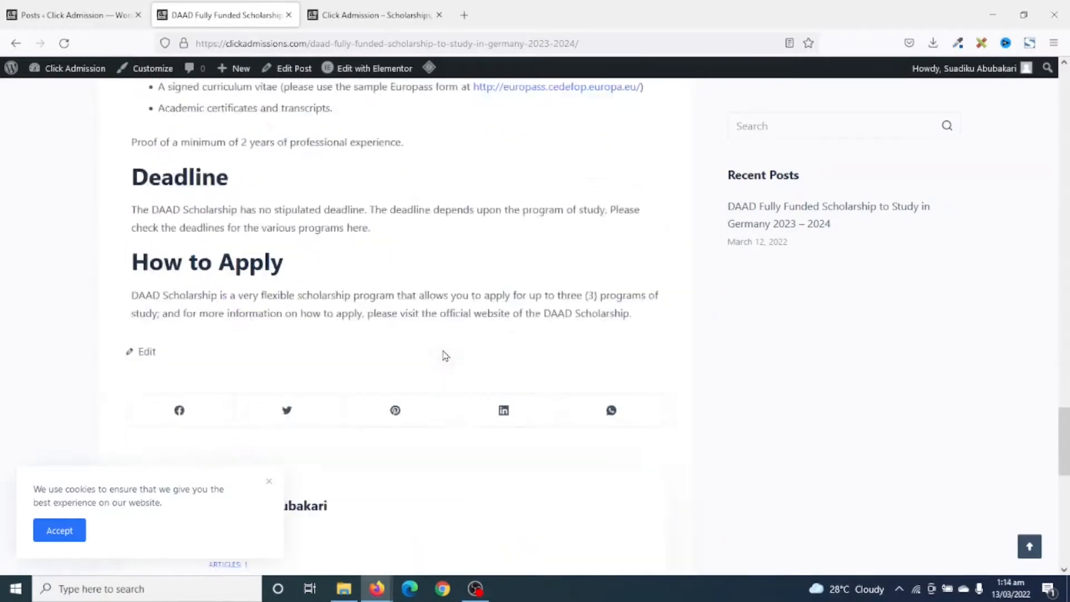
scroll(445, 356, "up", 20)
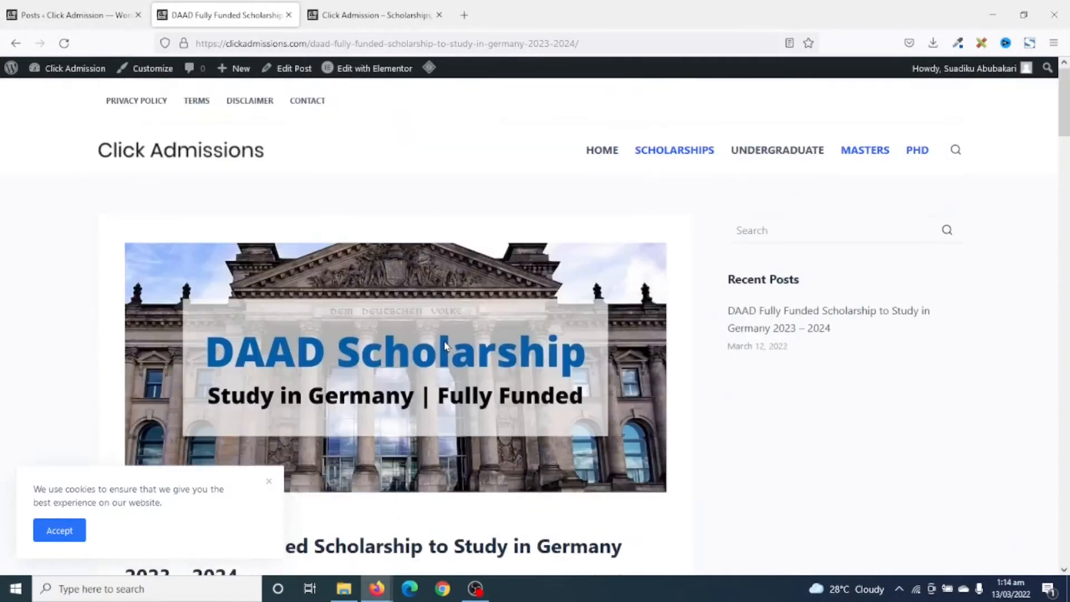
In the WordPress admin, open the Table of Contents settings and enable Auto Insert for Posts.
left_click(62, 17)
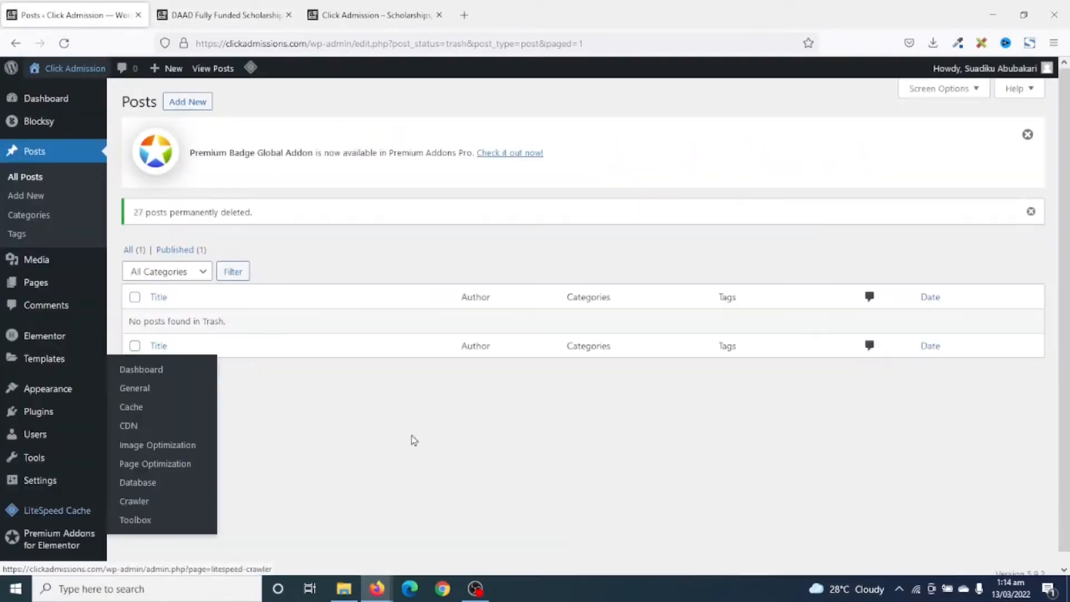
mouse_move(28, 486)
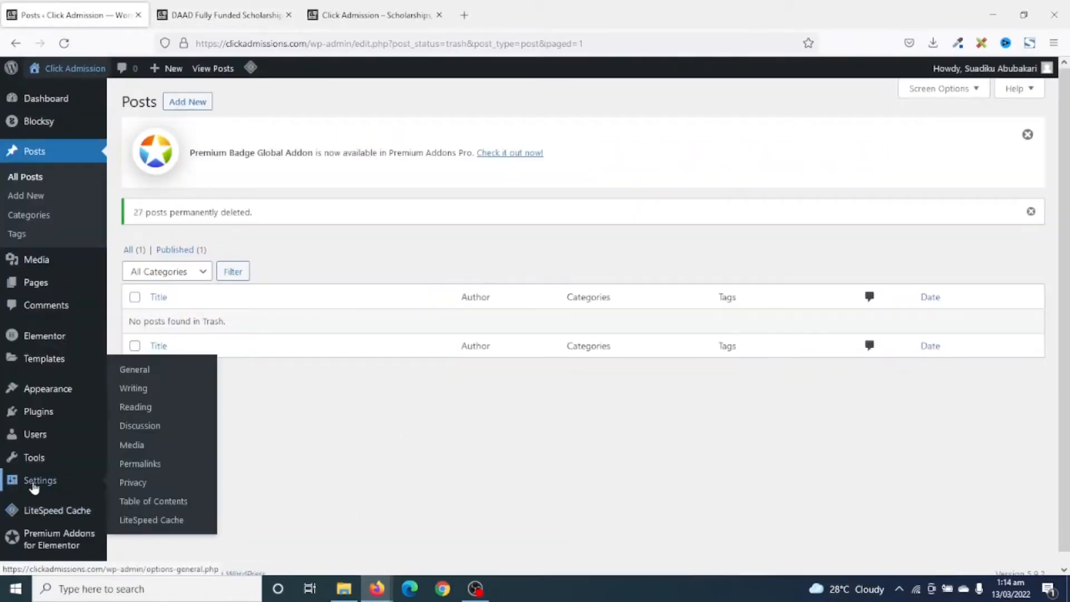
left_click(174, 505)
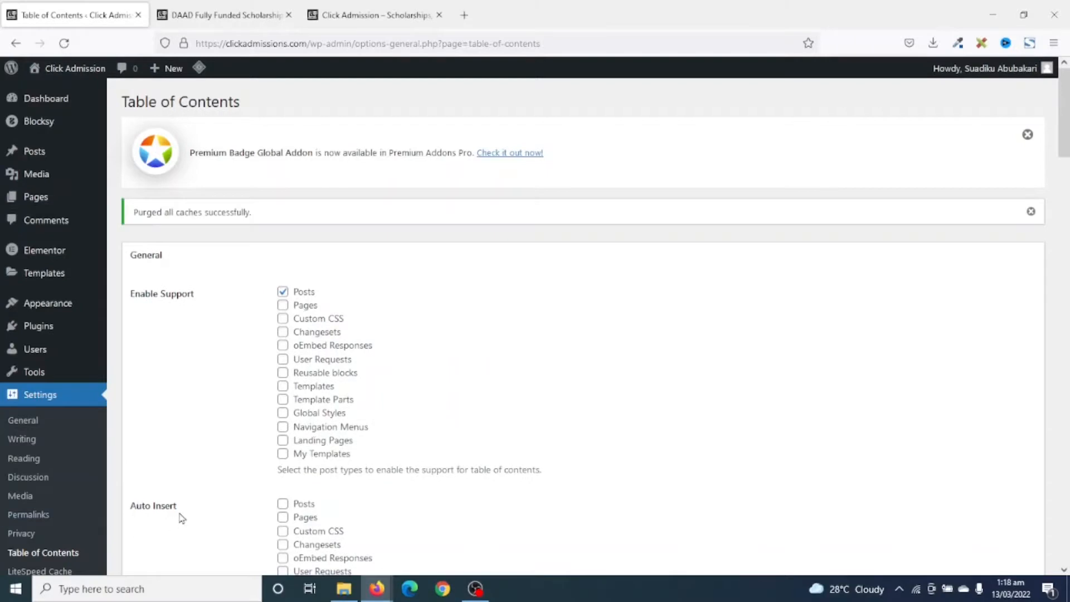
scroll(184, 527, "down", 2)
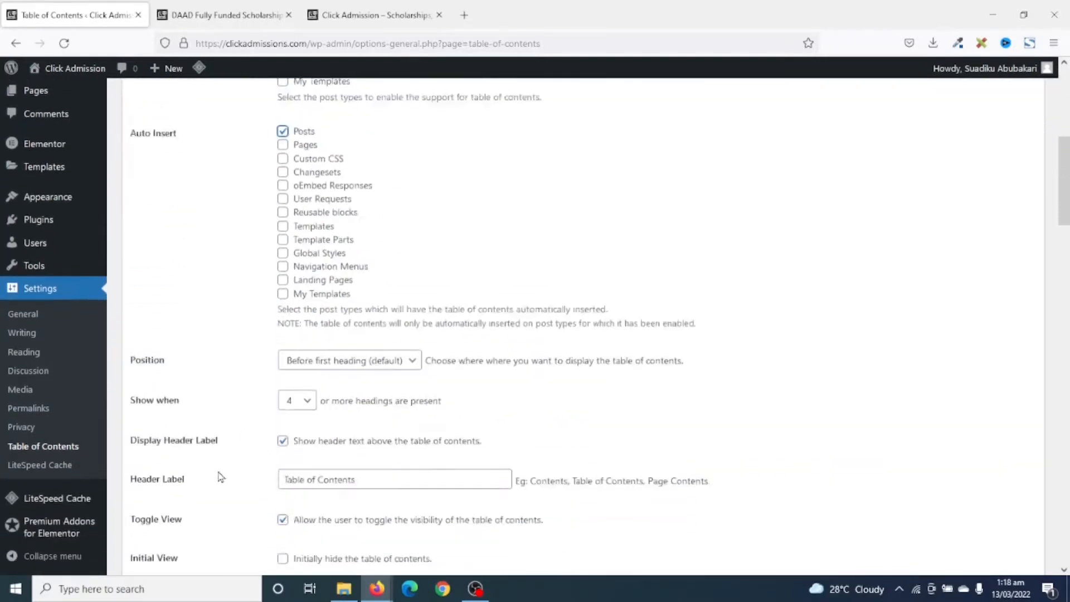
scroll(221, 477, "down", 3)
scroll(312, 267, "up", 3)
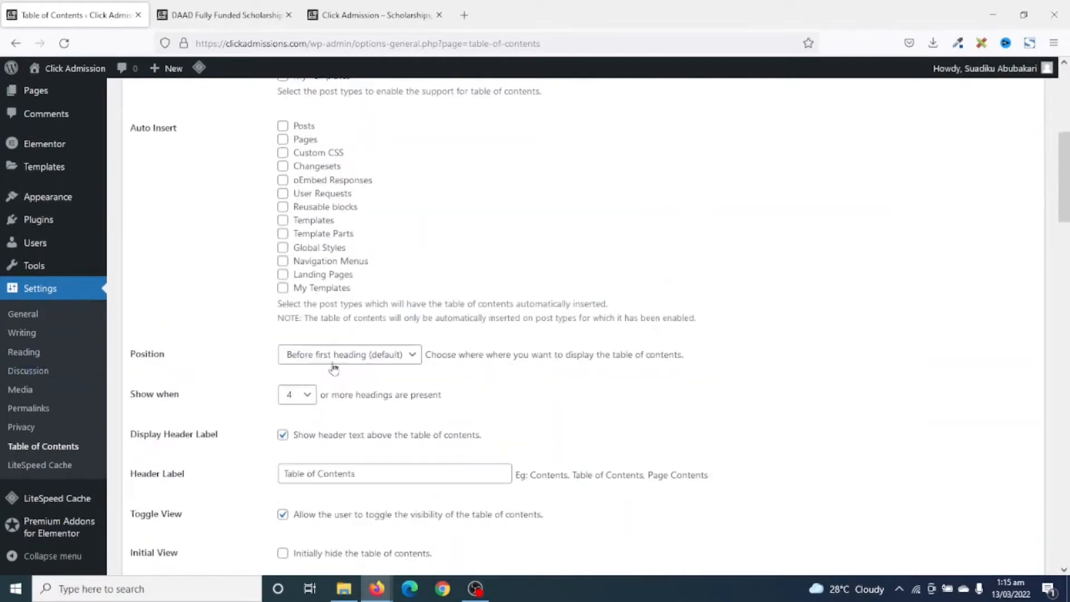
Review the table of contents Position options, comparing them with the DAAD post's Scholarship Summary heading, and keep Before first heading (default).
left_click(352, 360)
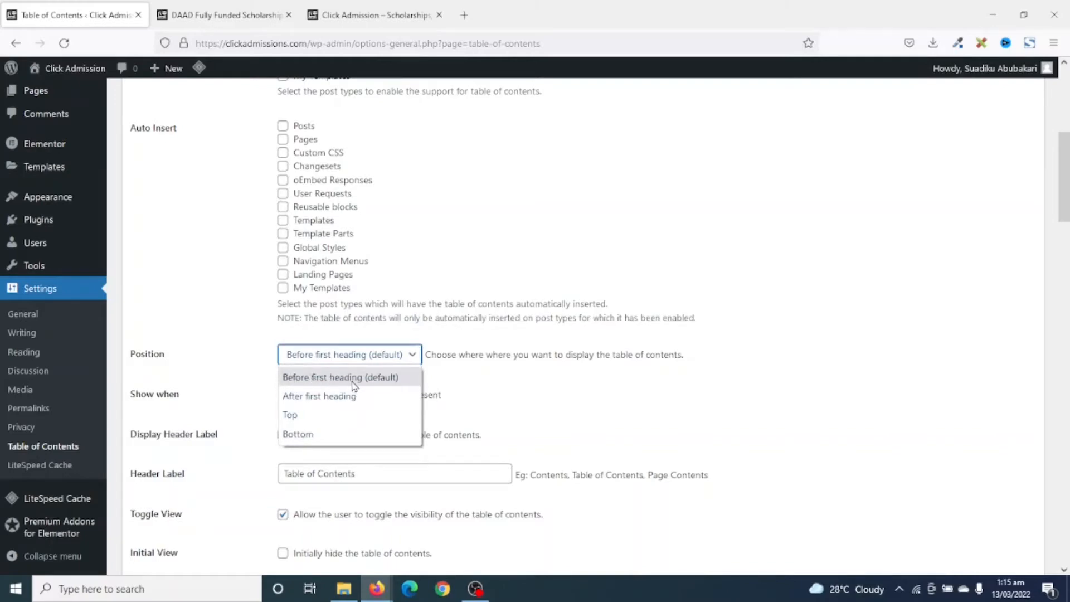
key("ctrl+Tab")
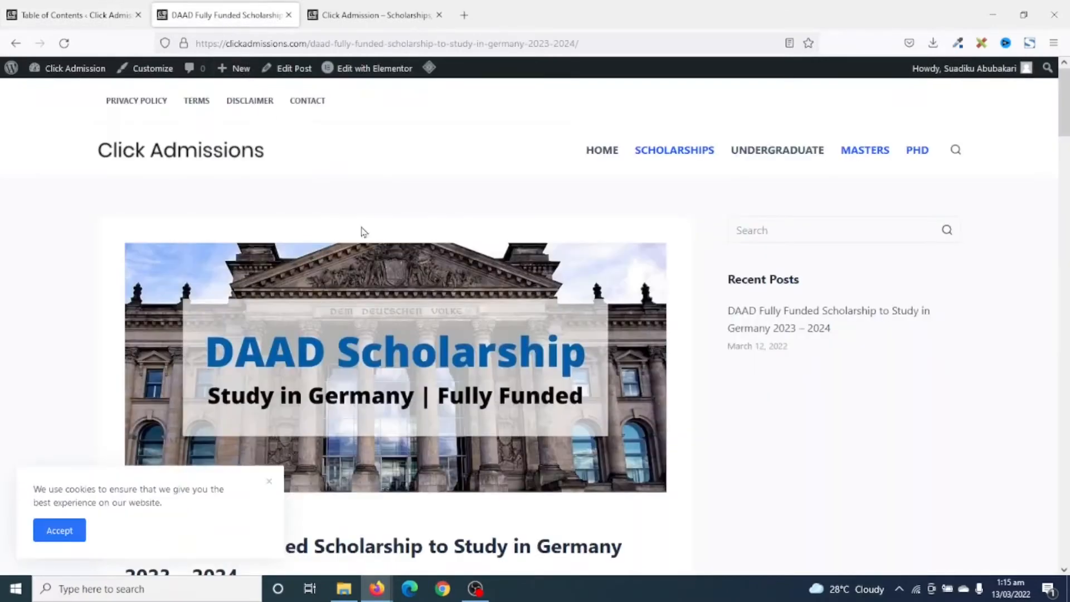
scroll(379, 245, "down", 5)
scroll(395, 262, "down", 5)
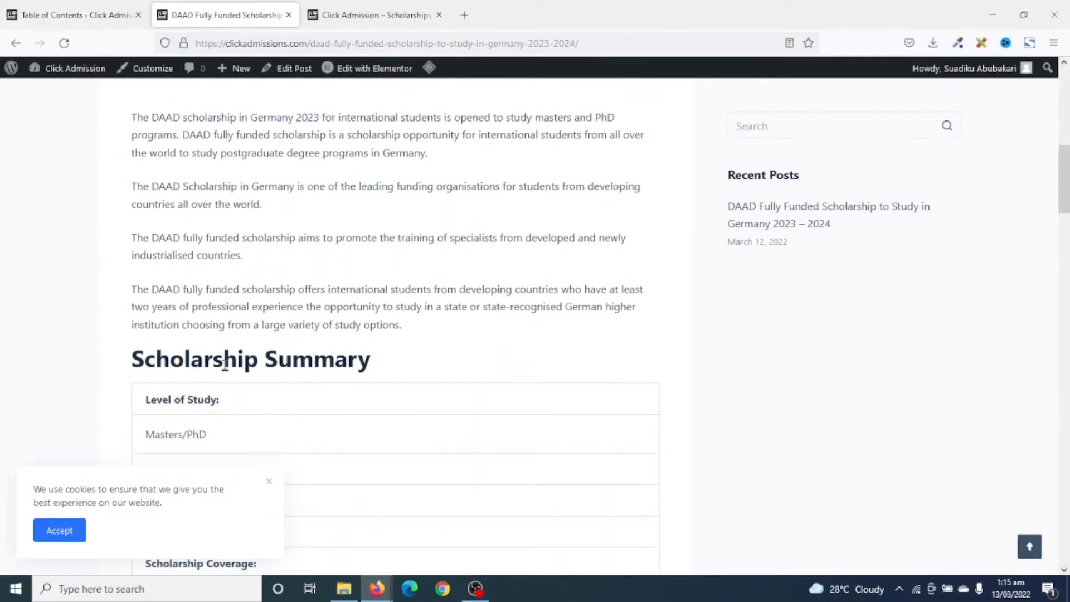
left_click_drag(212, 359, 292, 362)
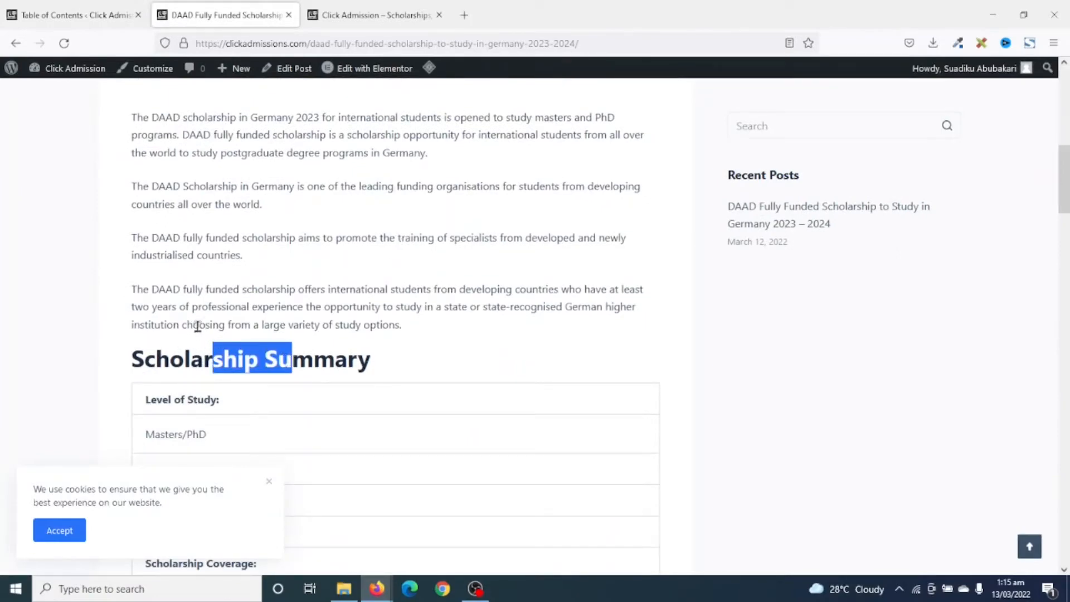
left_click(78, 17)
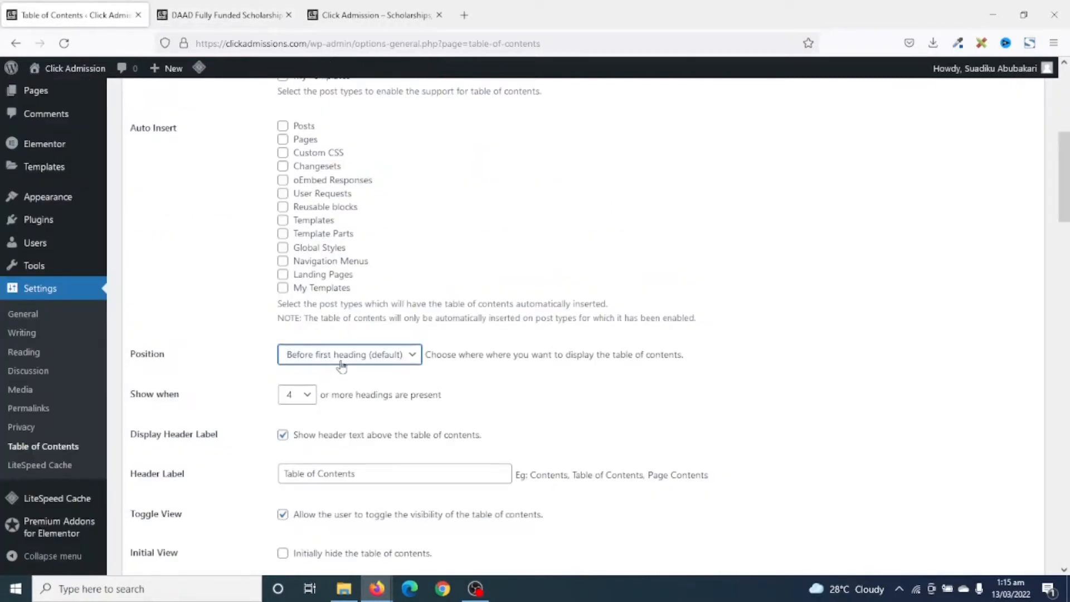
left_click(341, 356)
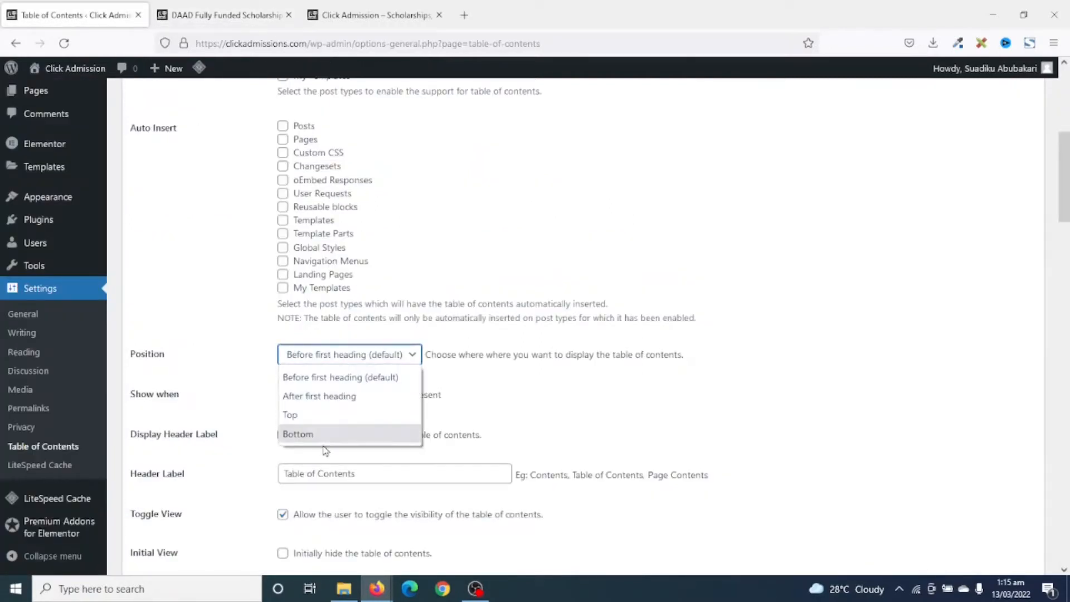
left_click(372, 361)
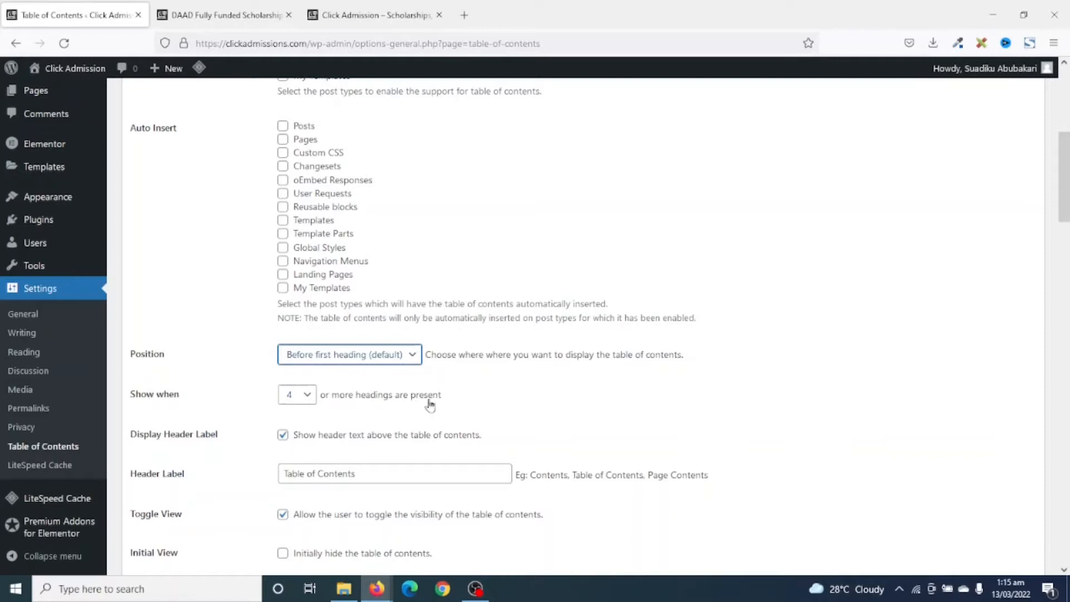
Review the minimum number of headings, keeping it at 4, and the Header Label text for the table of contents.
left_click(301, 400)
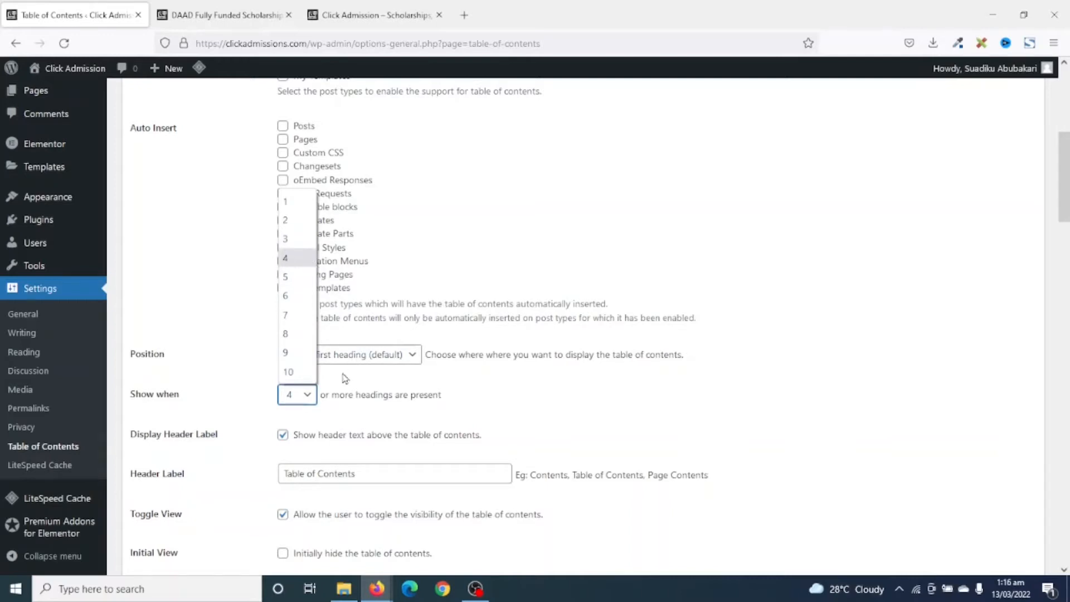
left_click(357, 412)
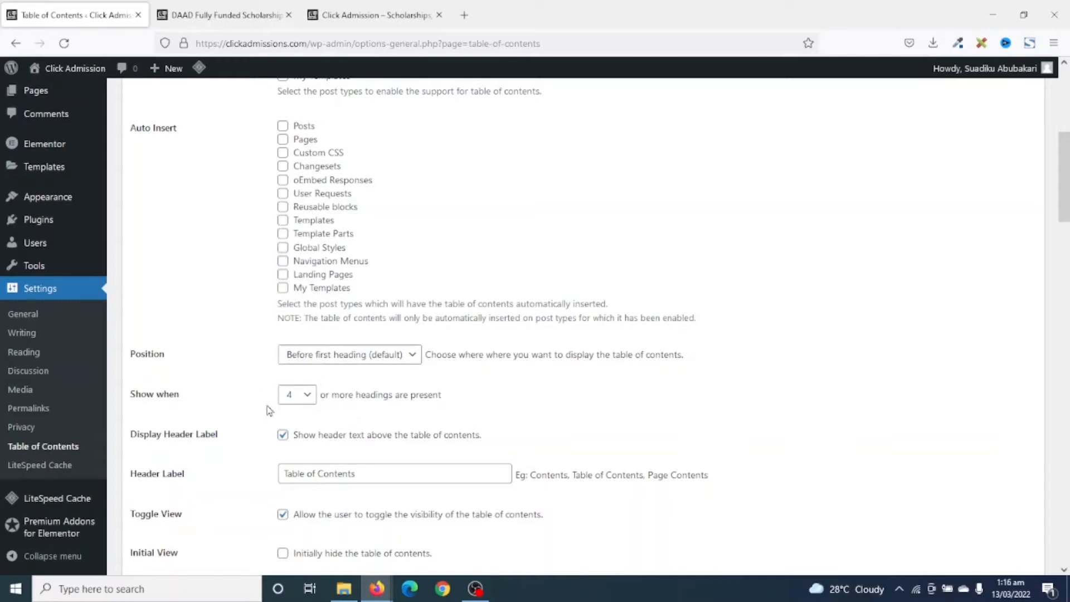
left_click(302, 396)
left_click(449, 407)
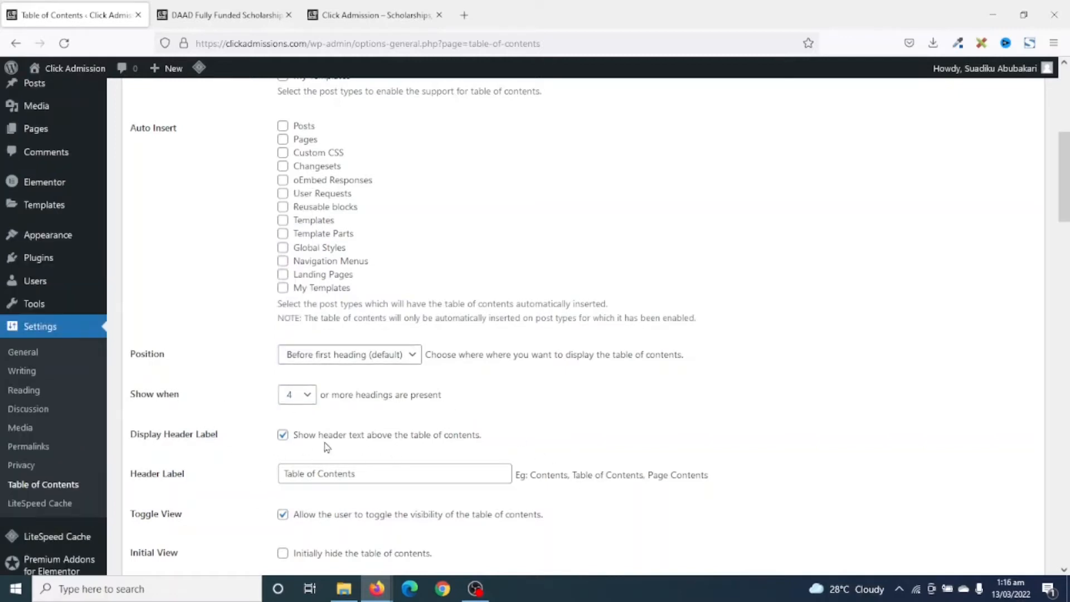
left_click_drag(370, 474, 252, 480)
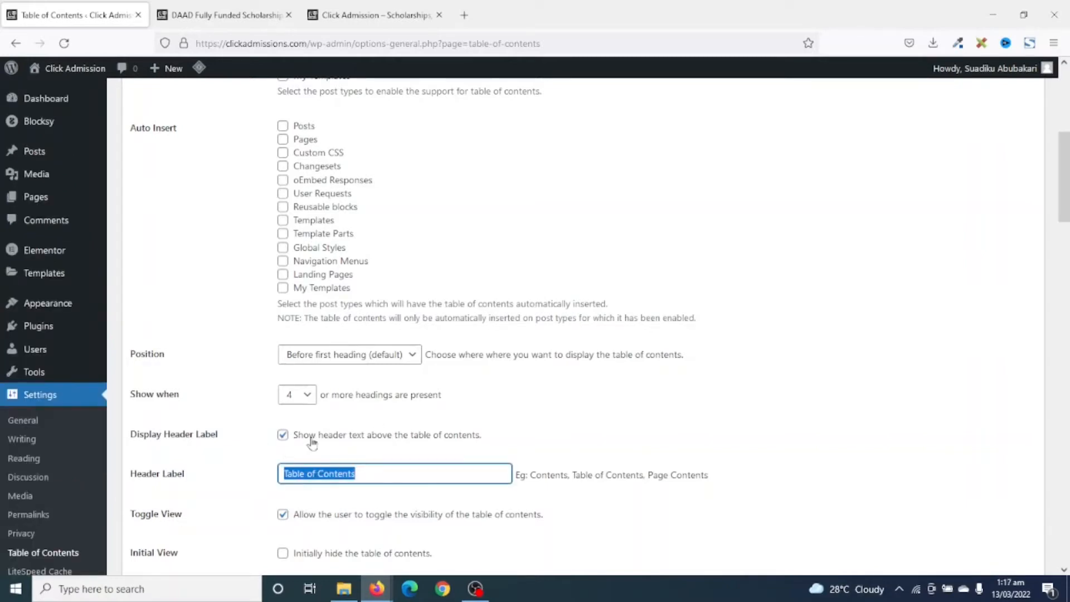
Save the Table of Contents settings and reload the DAAD scholarship post to check the result.
scroll(336, 453, "down", 10)
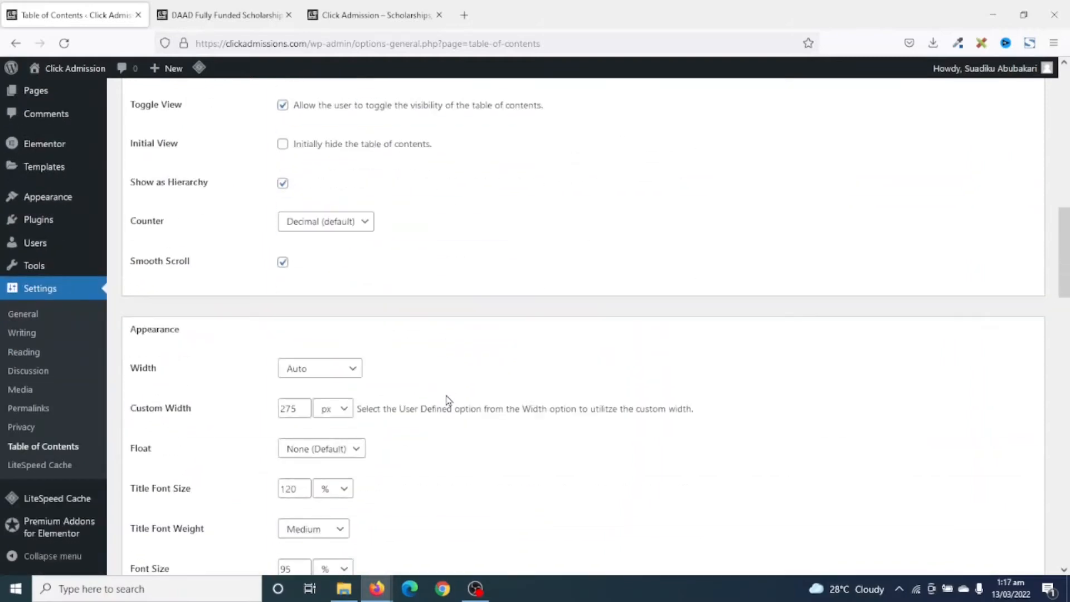
scroll(310, 363, "up", 4)
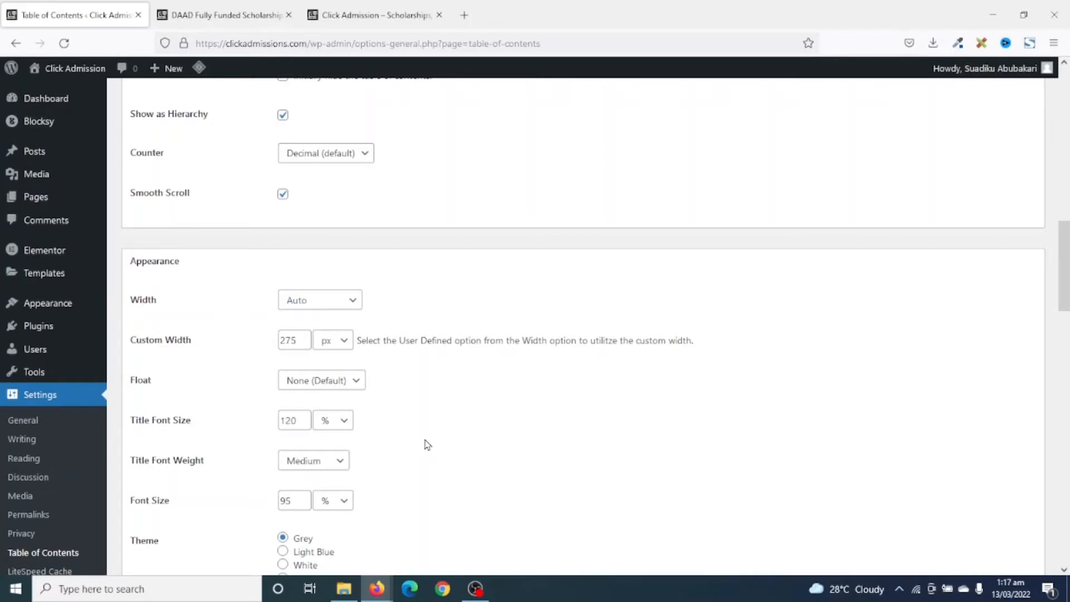
scroll(426, 444, "down", 15)
scroll(420, 444, "down", 1)
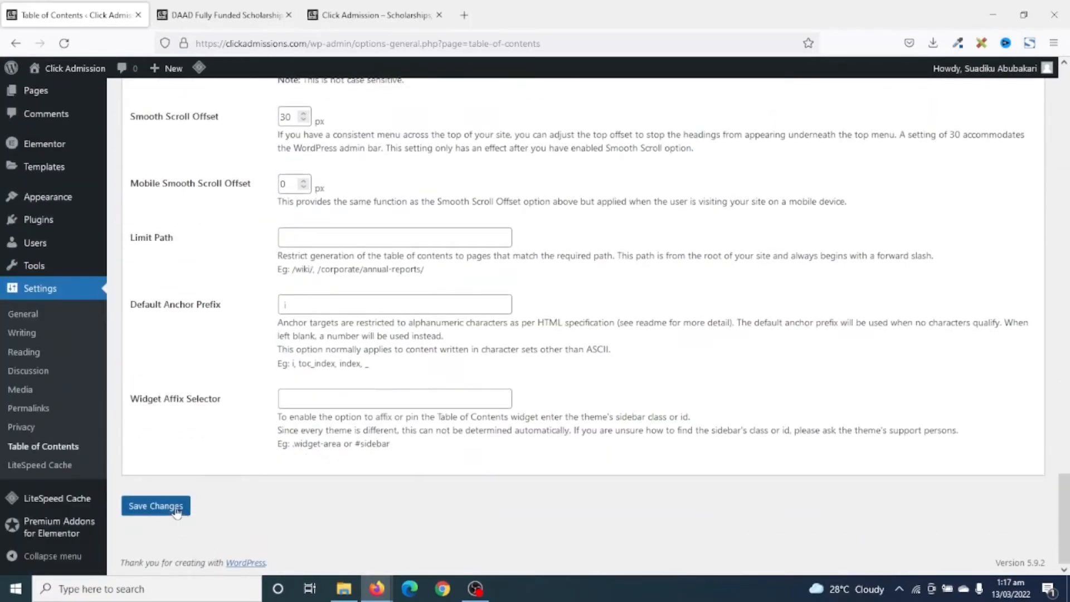
left_click(159, 506)
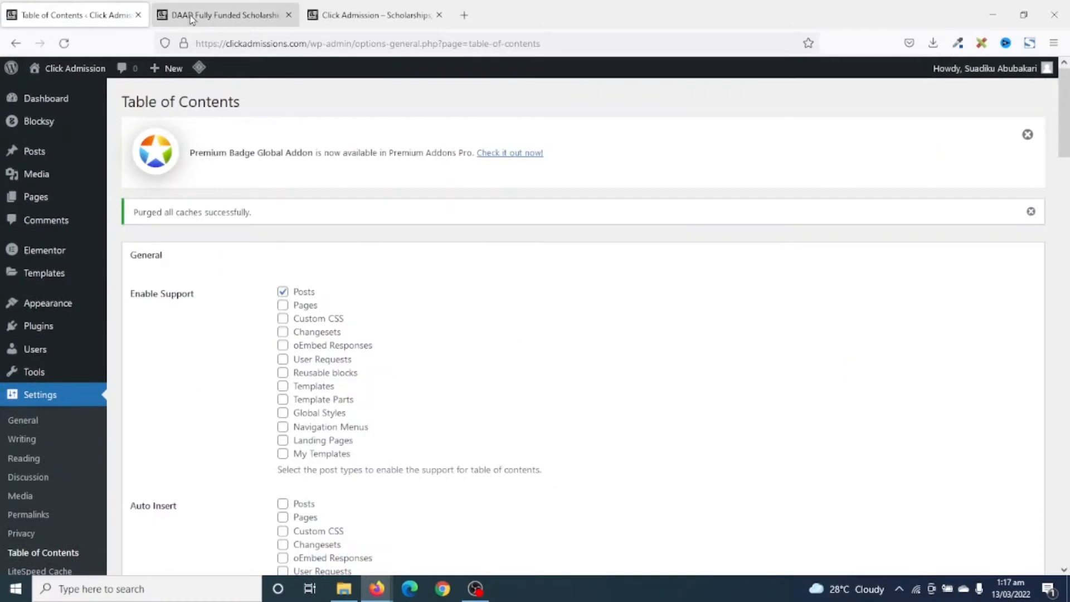
left_click(203, 13)
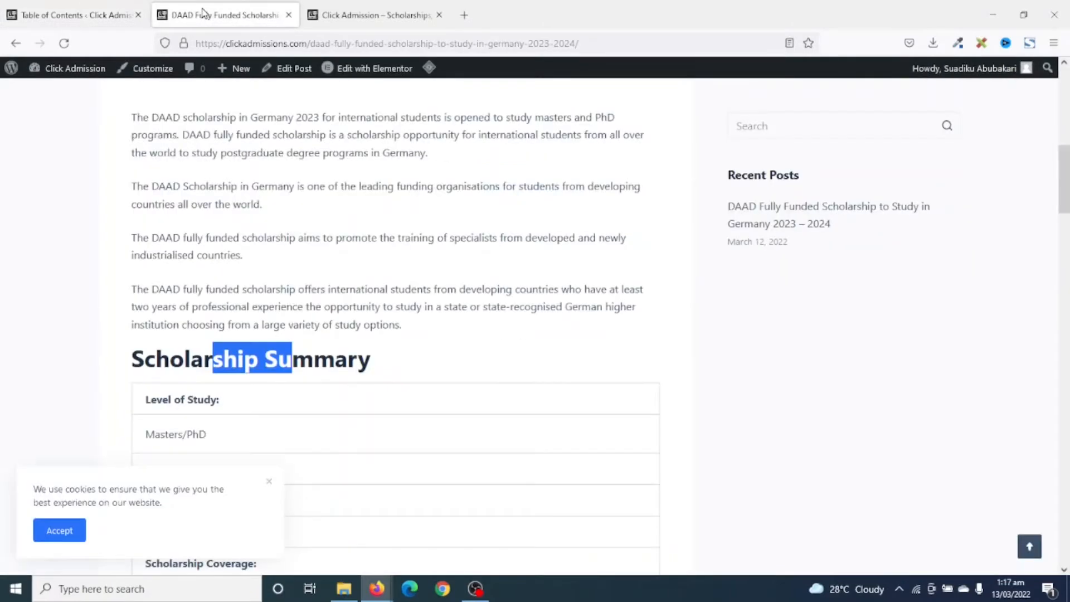
left_click(64, 43)
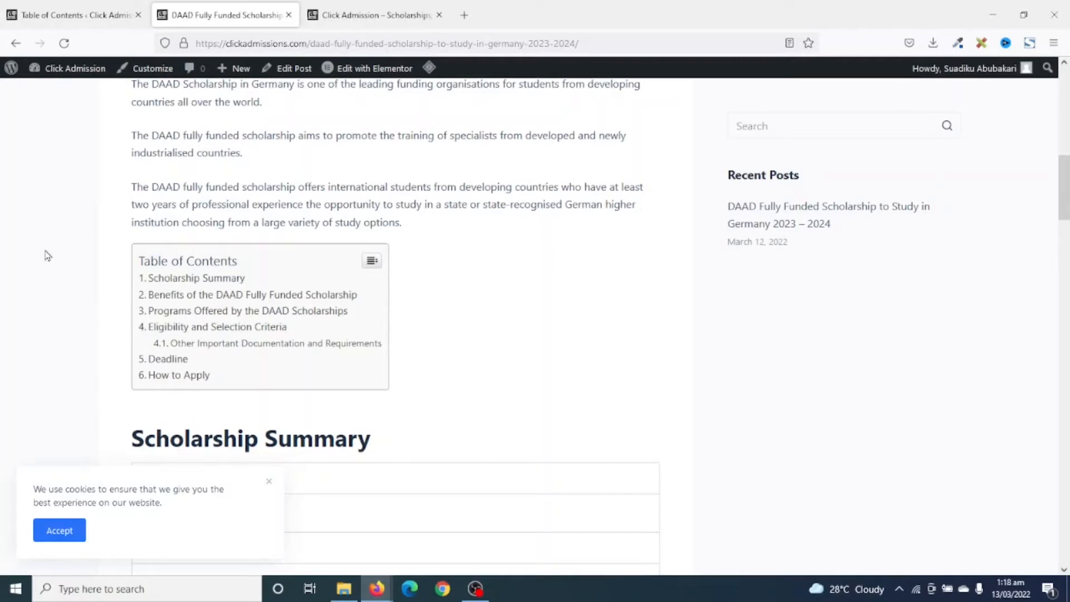
In the Table of Contents settings, set the Width under Appearance to 100% and save the changes.
left_click(81, 16)
scroll(329, 415, "down", 10)
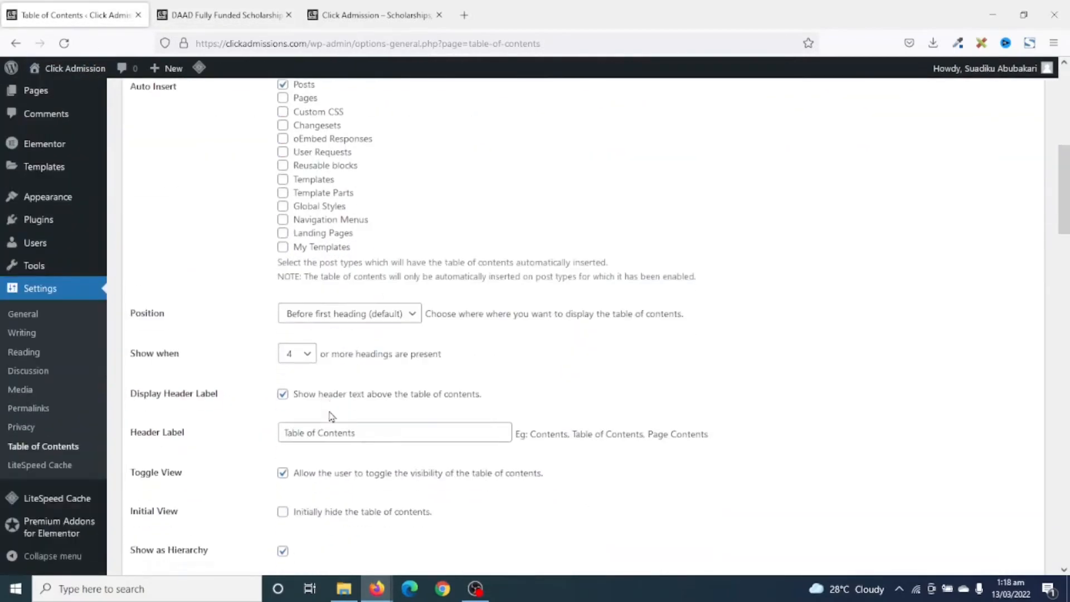
scroll(332, 417, "down", 3)
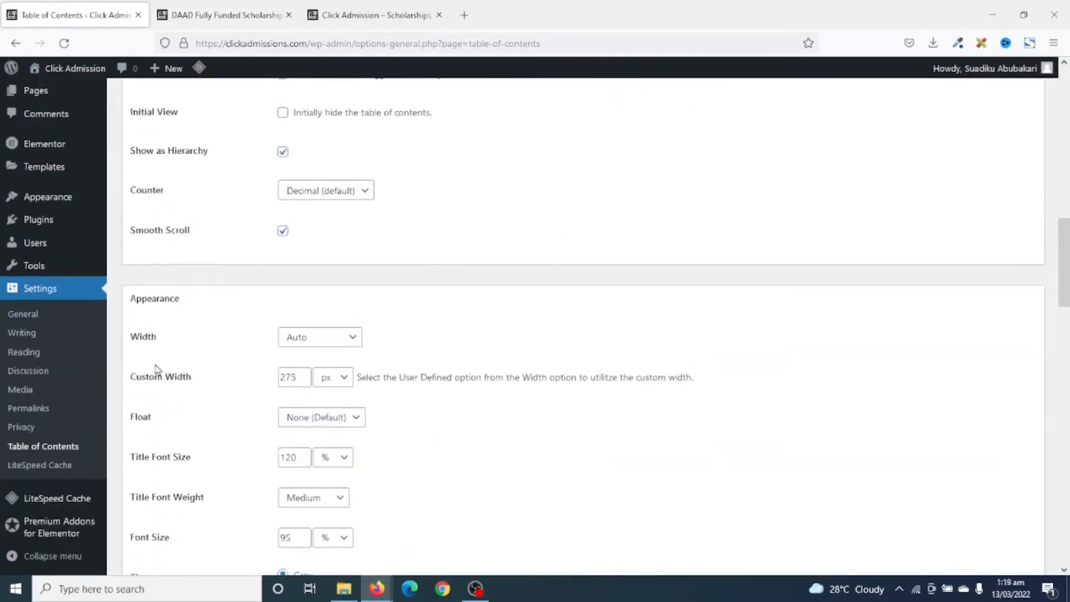
left_click(346, 337)
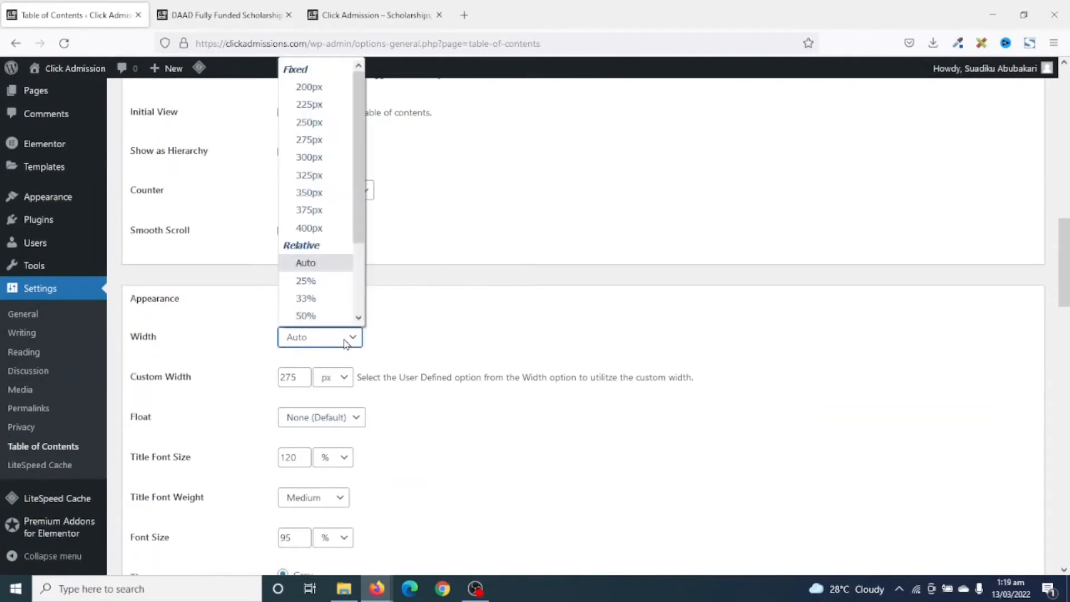
scroll(321, 312, "down", 2)
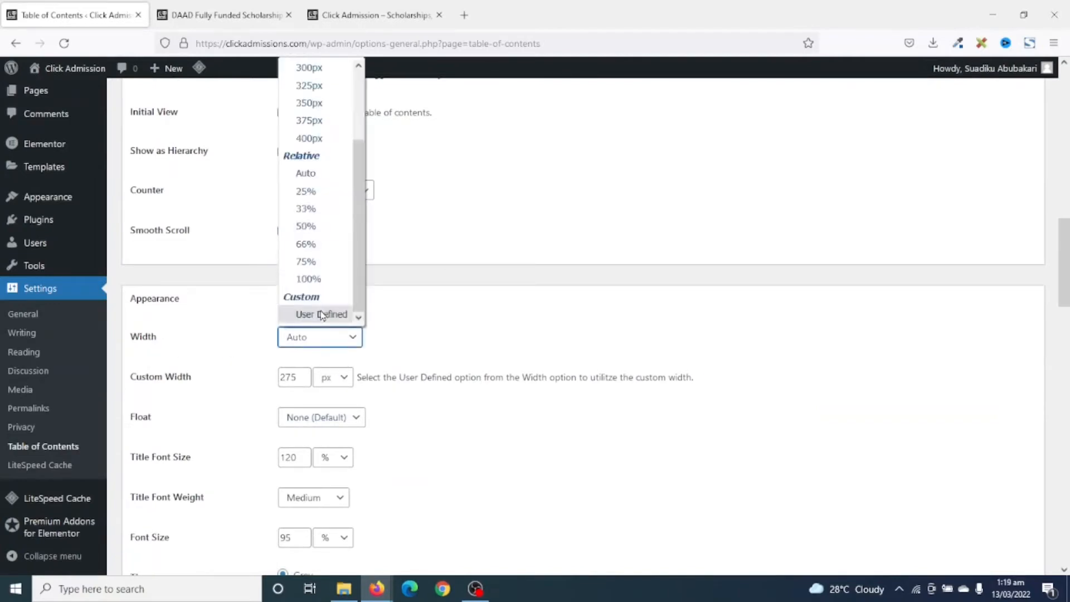
left_click(319, 276)
scroll(519, 445, "down", 15)
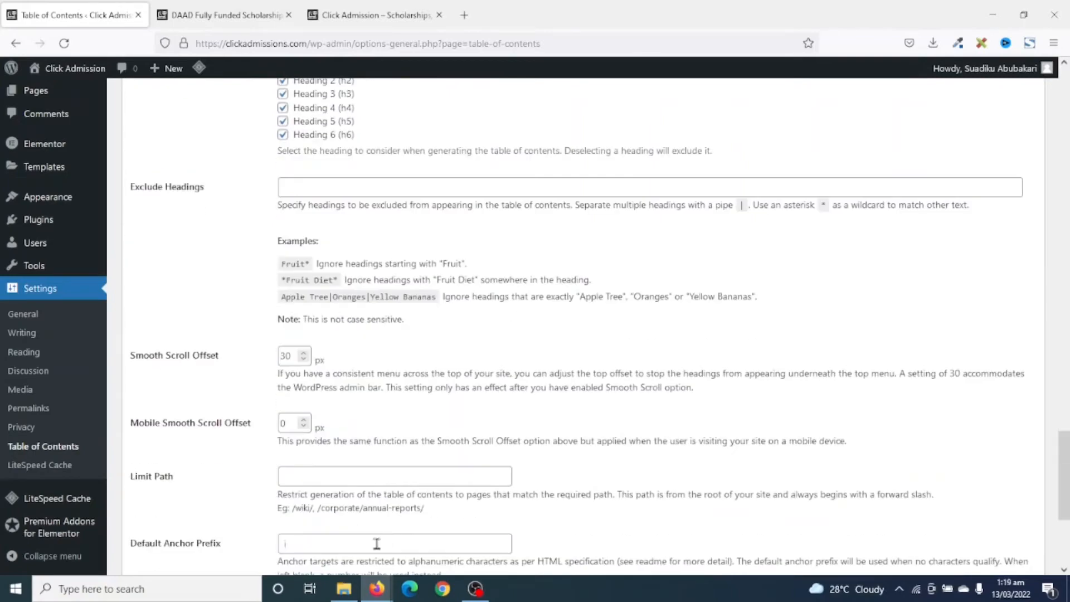
left_click(148, 508)
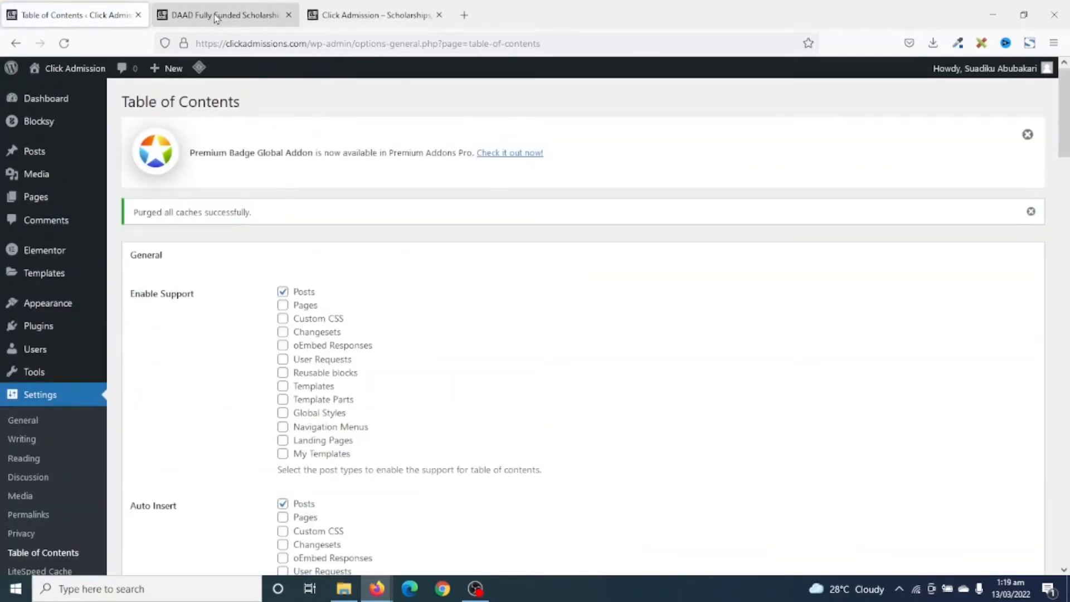
Reload the DAAD scholarship post and check the width of its table of contents.
left_click(216, 16)
left_click(64, 43)
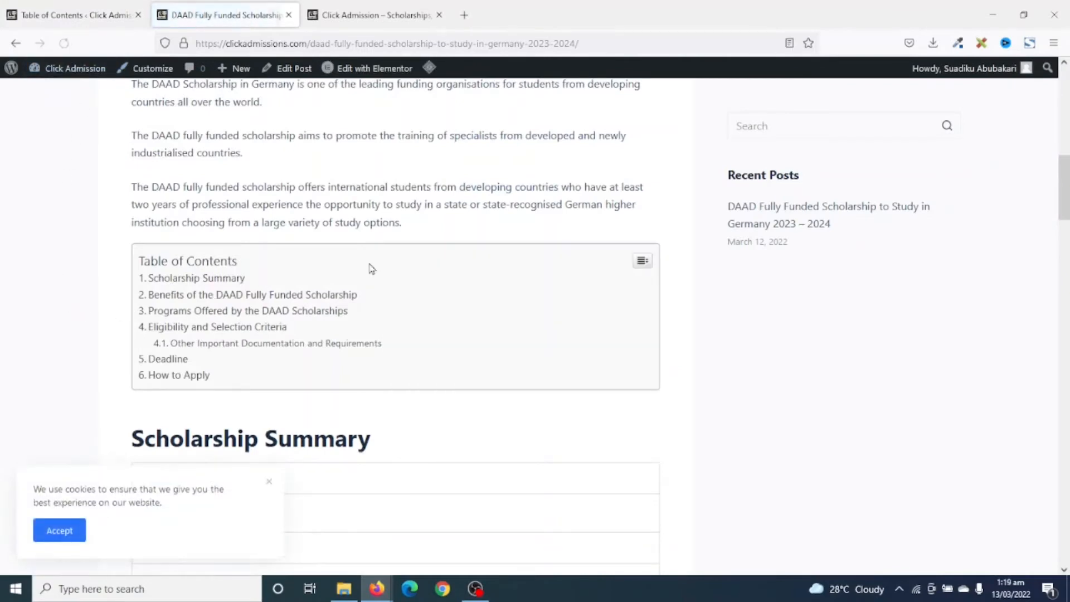
scroll(686, 353, "down", 5)
scroll(655, 353, "up", 5)
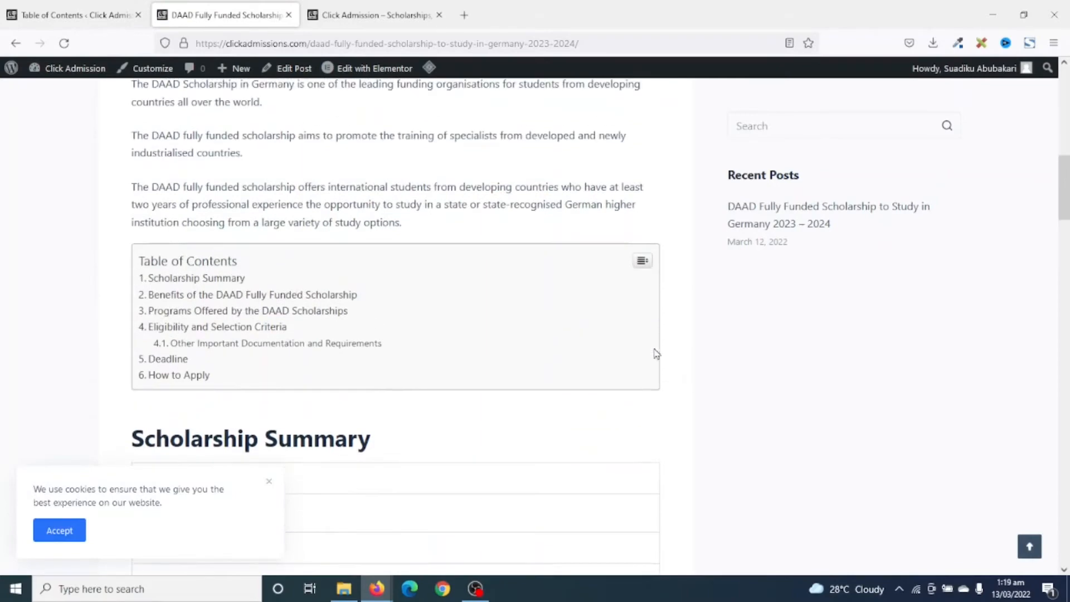
Test the Scholarship Summary, Programs Offered by the DAAD Scholarships and Deadline links in the post's table of contents.
left_click(203, 279)
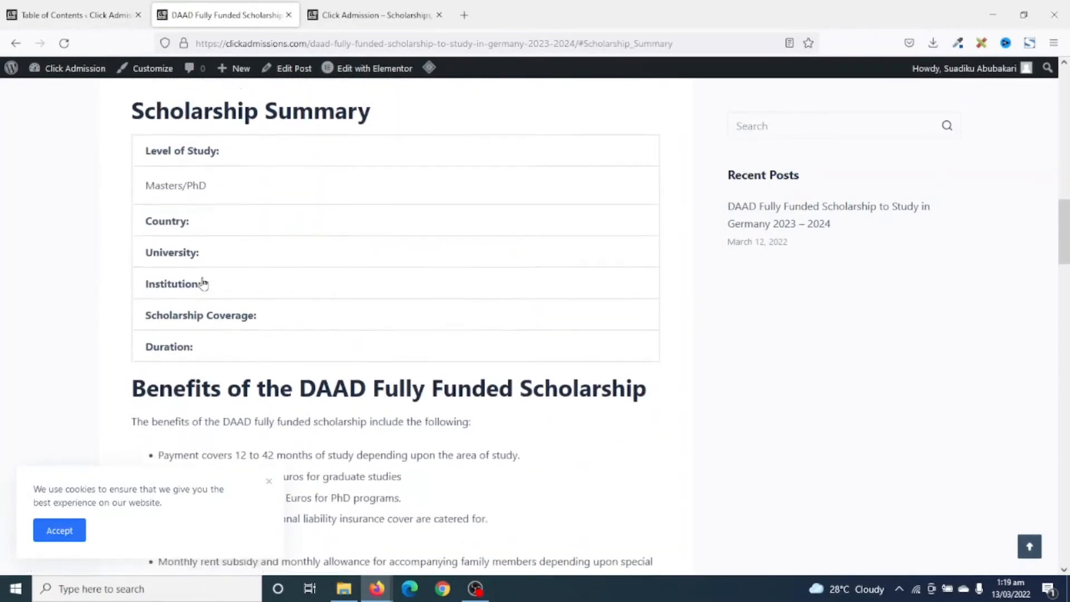
scroll(203, 282, "up", 5)
left_click(203, 240)
scroll(206, 246, "up", 12)
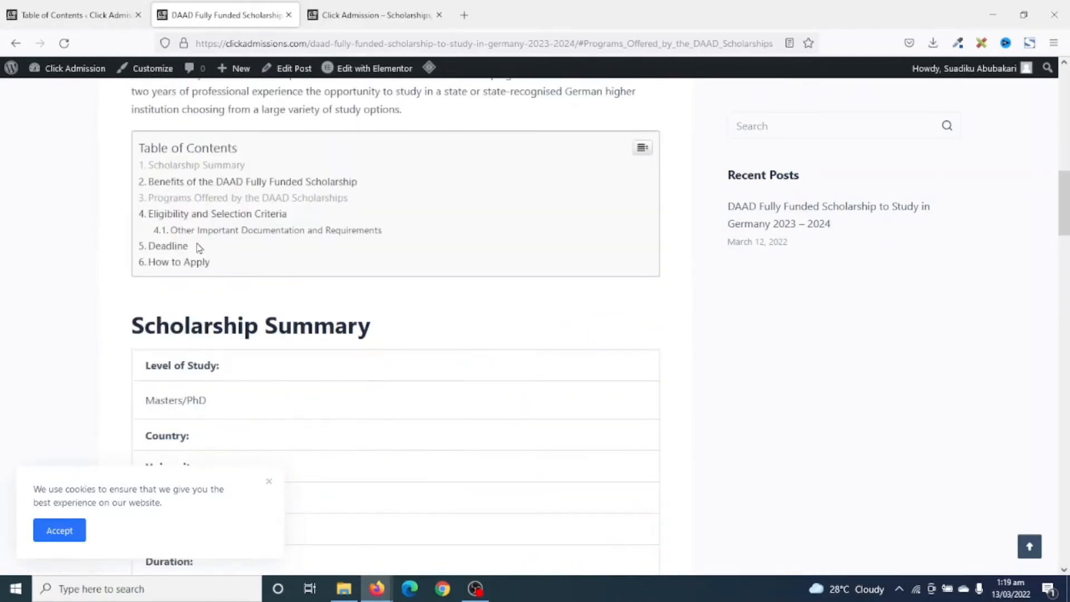
left_click(174, 246)
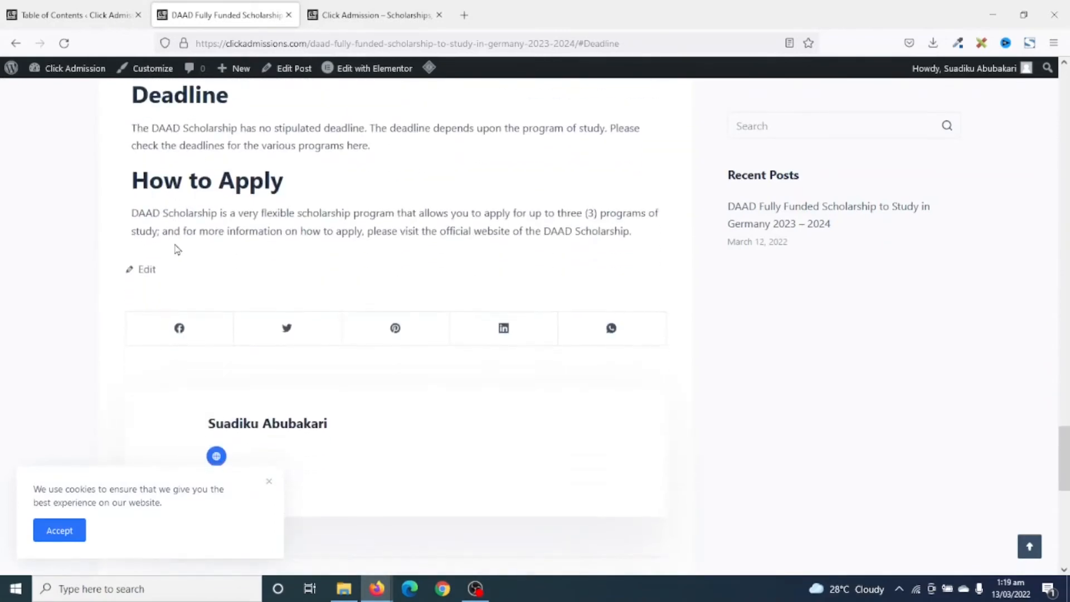
scroll(410, 353, "up", 20)
scroll(418, 468, "down", 8)
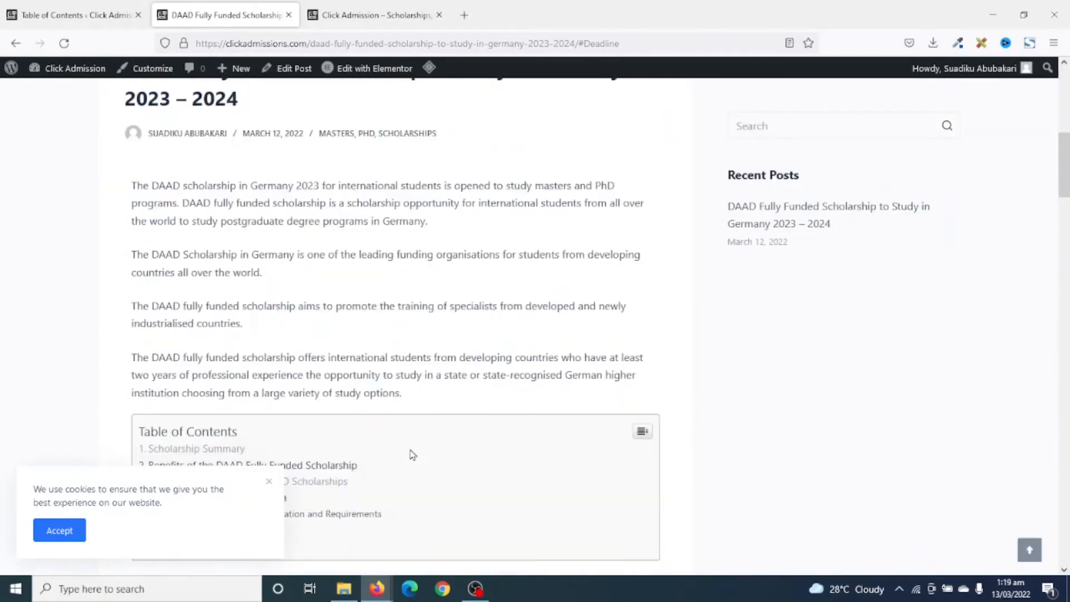
Go to the site's homepage and review its Popular Posts and Latest Posts & Guides sections.
scroll(411, 454, "up", 8)
left_click(194, 155)
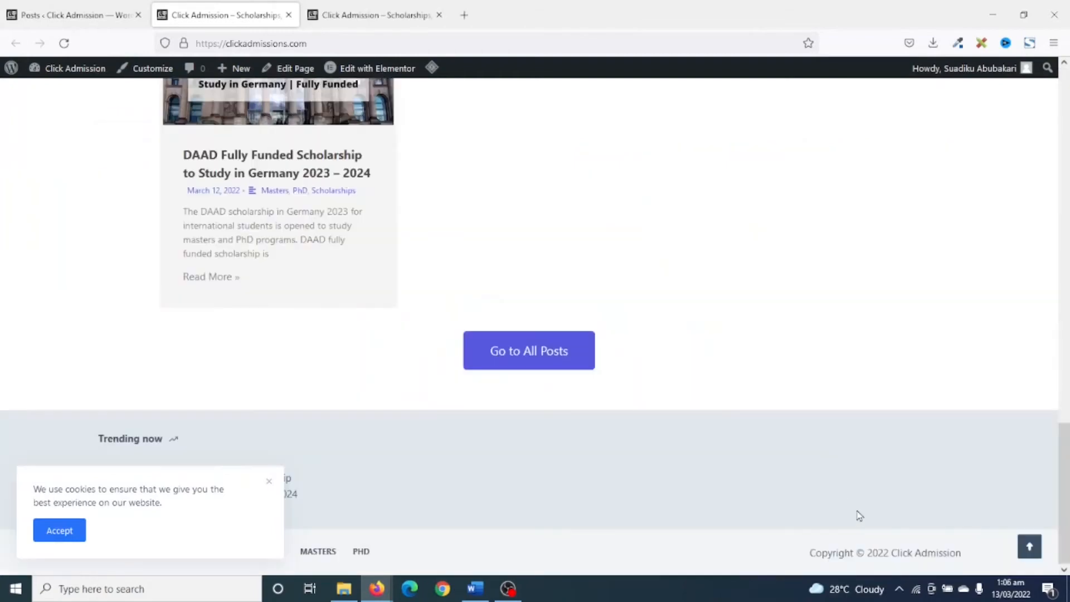
scroll(860, 516, "up", 10)
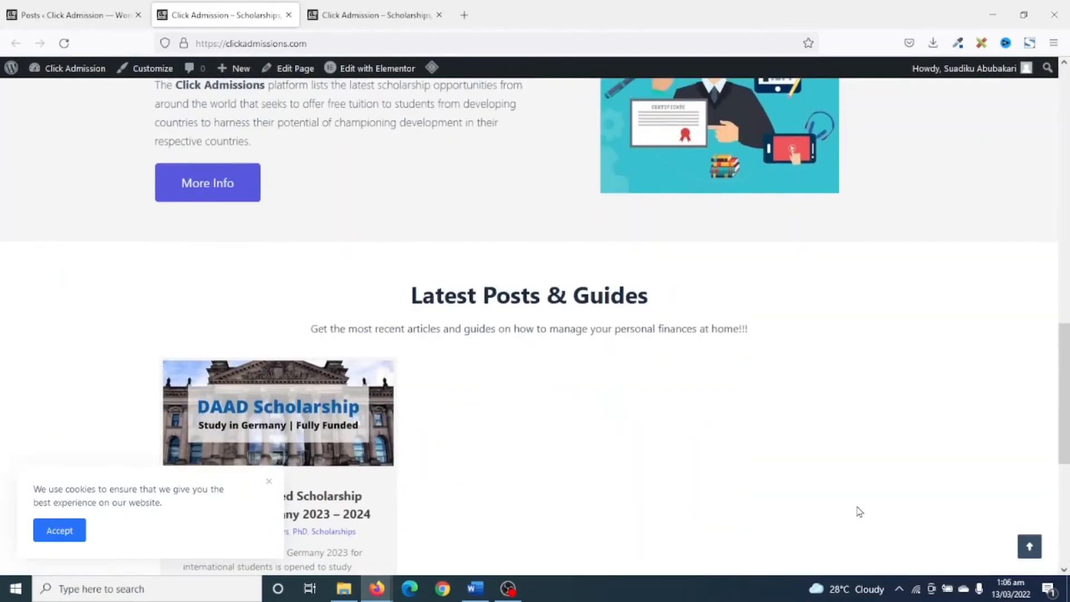
scroll(870, 441, "up", 10)
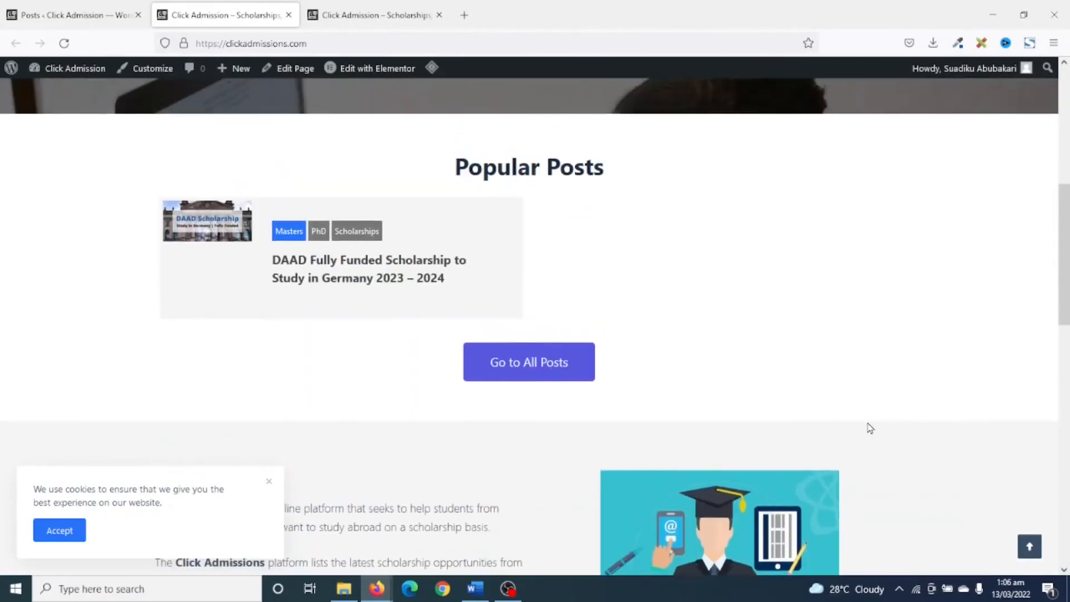